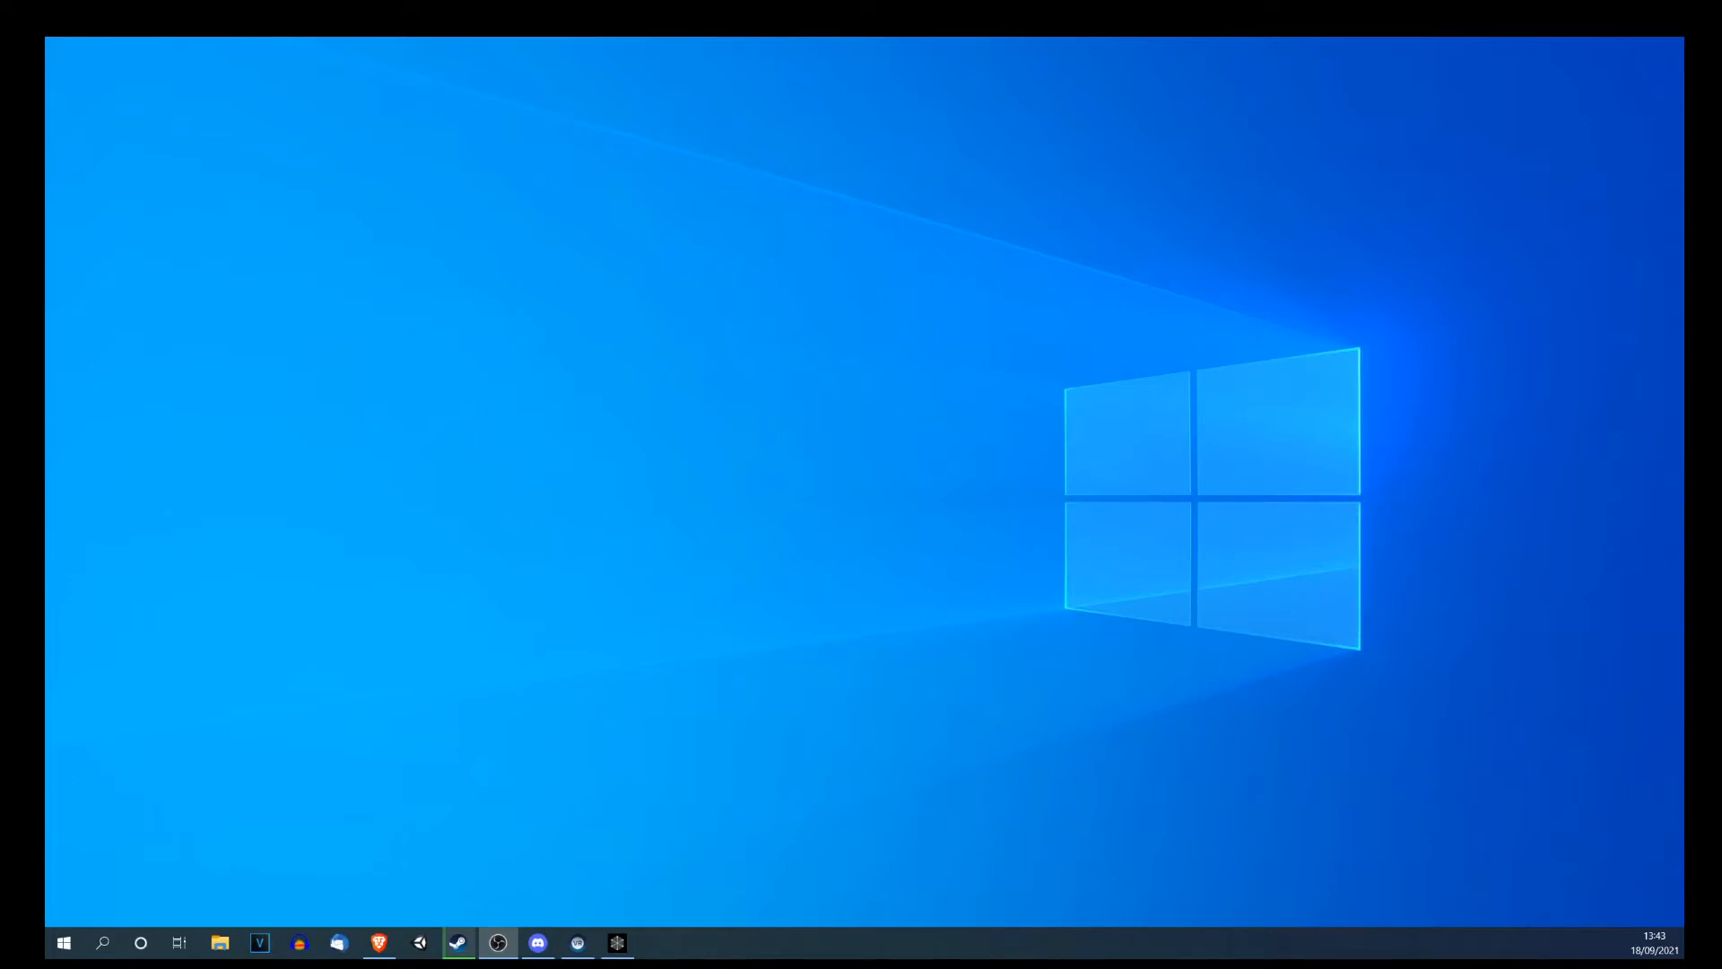
Open the War Dust modding guide in the browser and read through to the "Setting up modding environment" section.
click(379, 941)
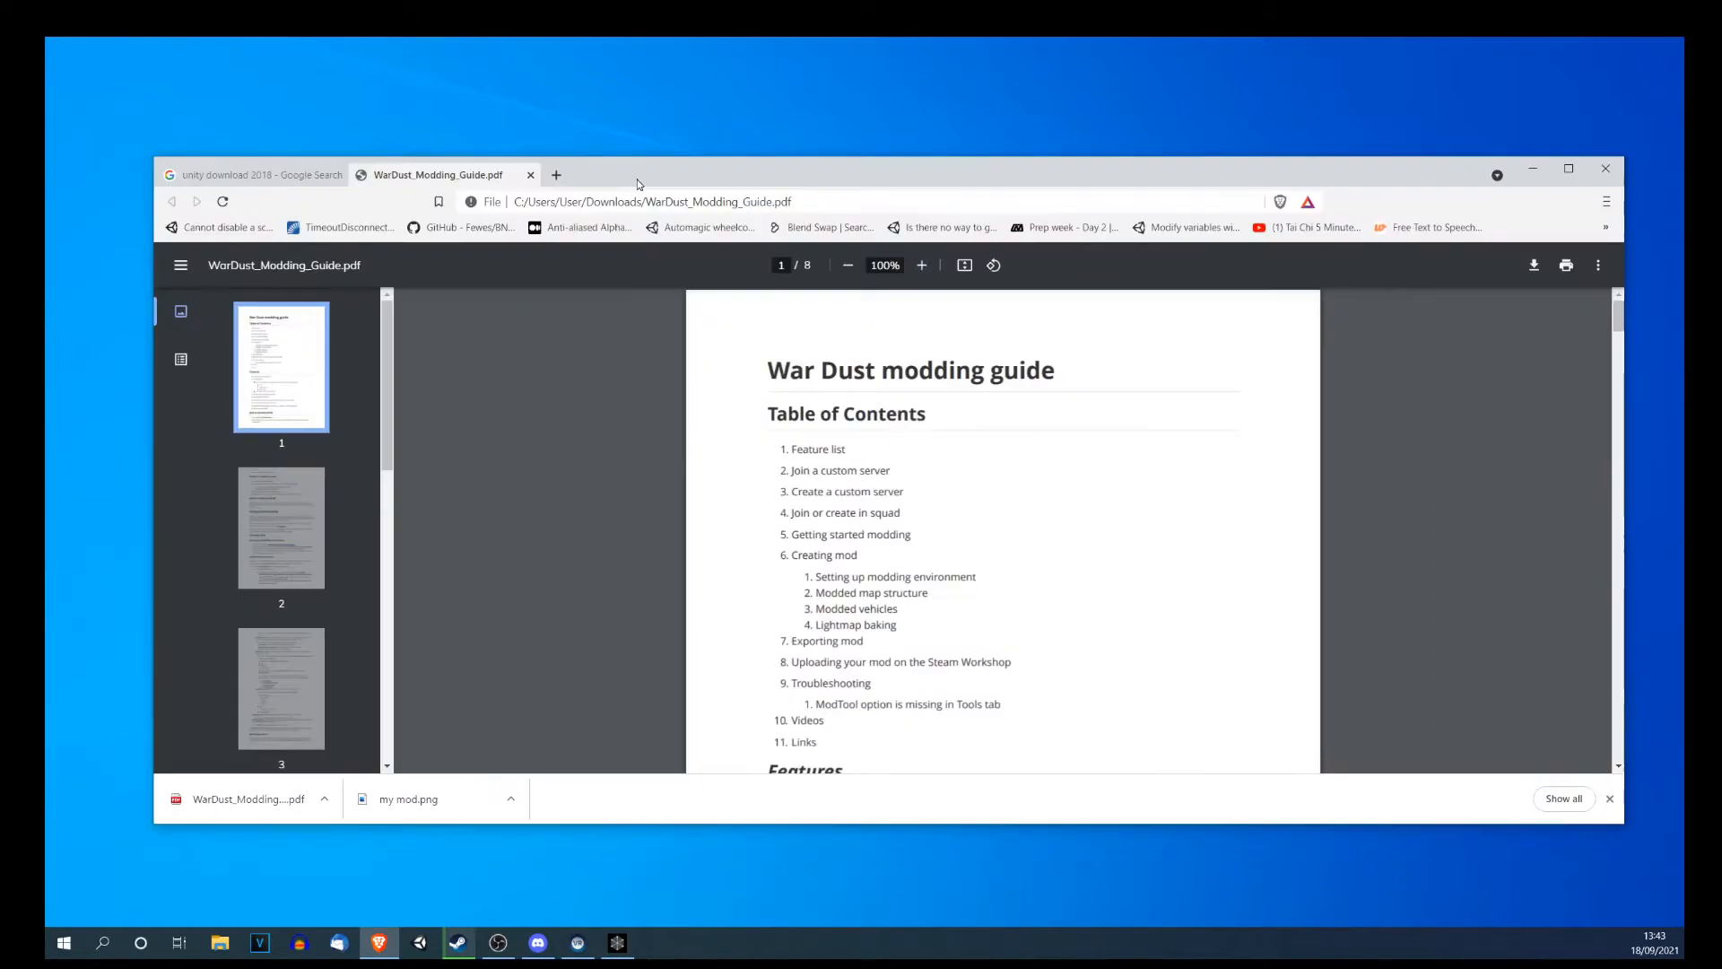
double_click(638, 184)
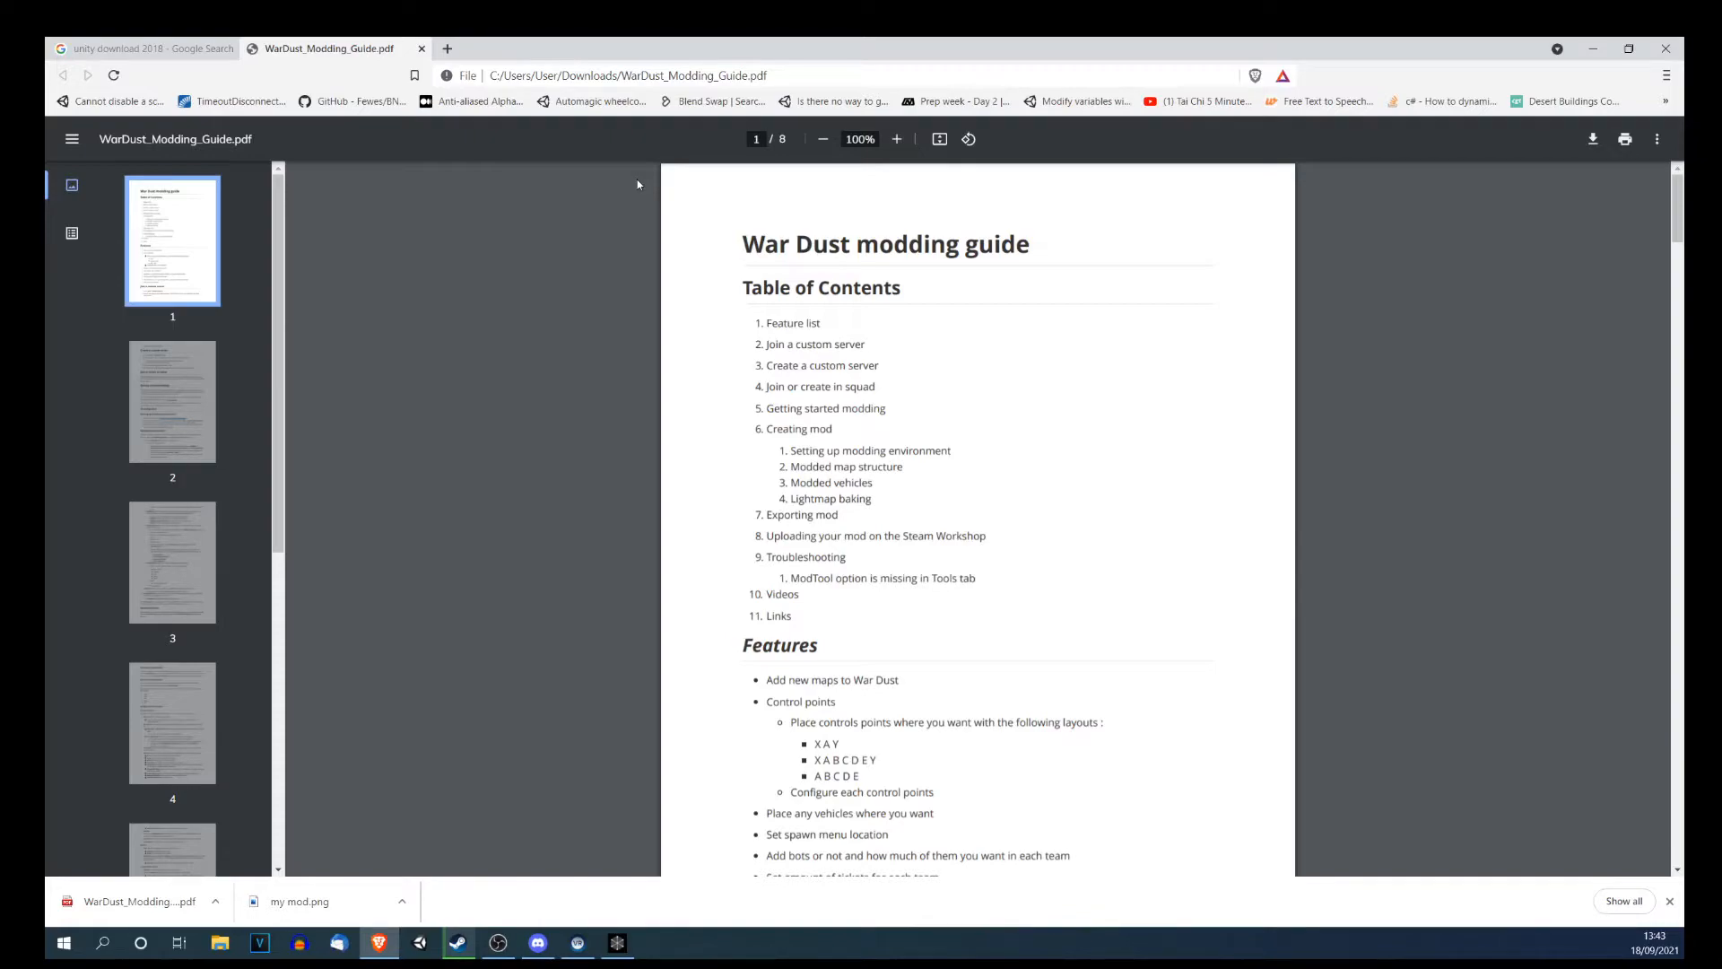
scroll(815, 475, down, 3)
scroll(814, 476, up, 3)
scroll(763, 471, down, 10)
scroll(668, 467, down, 2)
scroll(839, 608, down, 2)
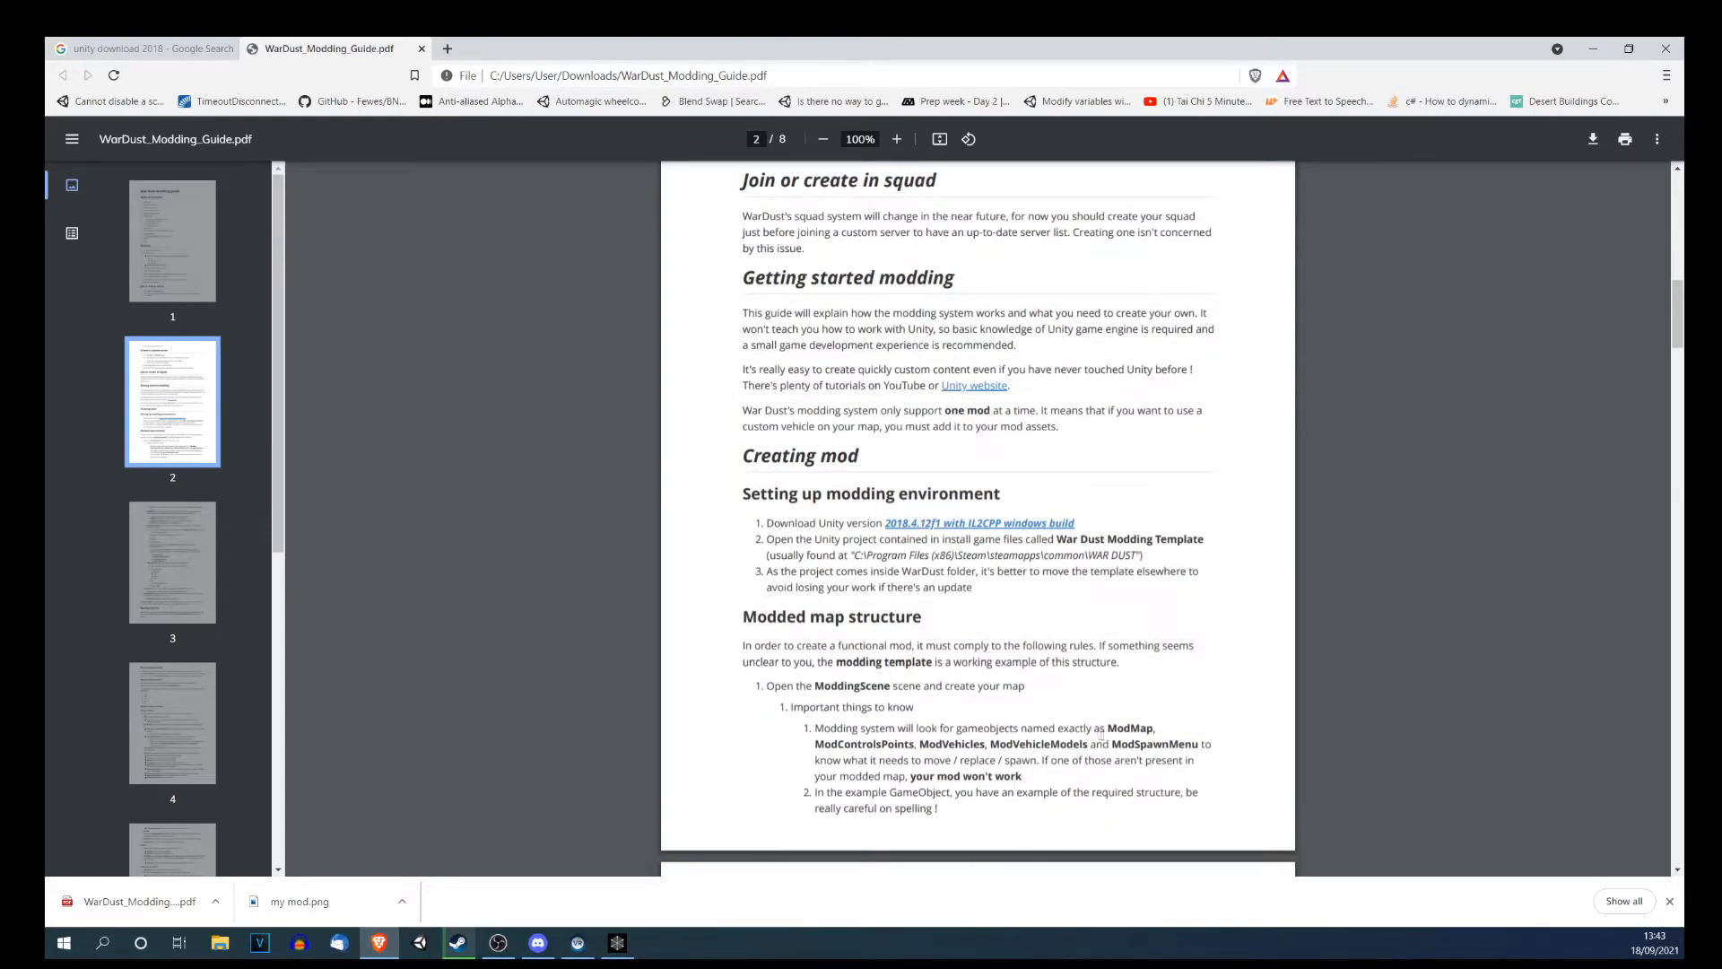
Follow the guide's download link for Unity version 2018.4.12f1 with IL2CPP Windows build.
drag(768, 524, 1091, 523)
click(1093, 527)
click(1005, 528)
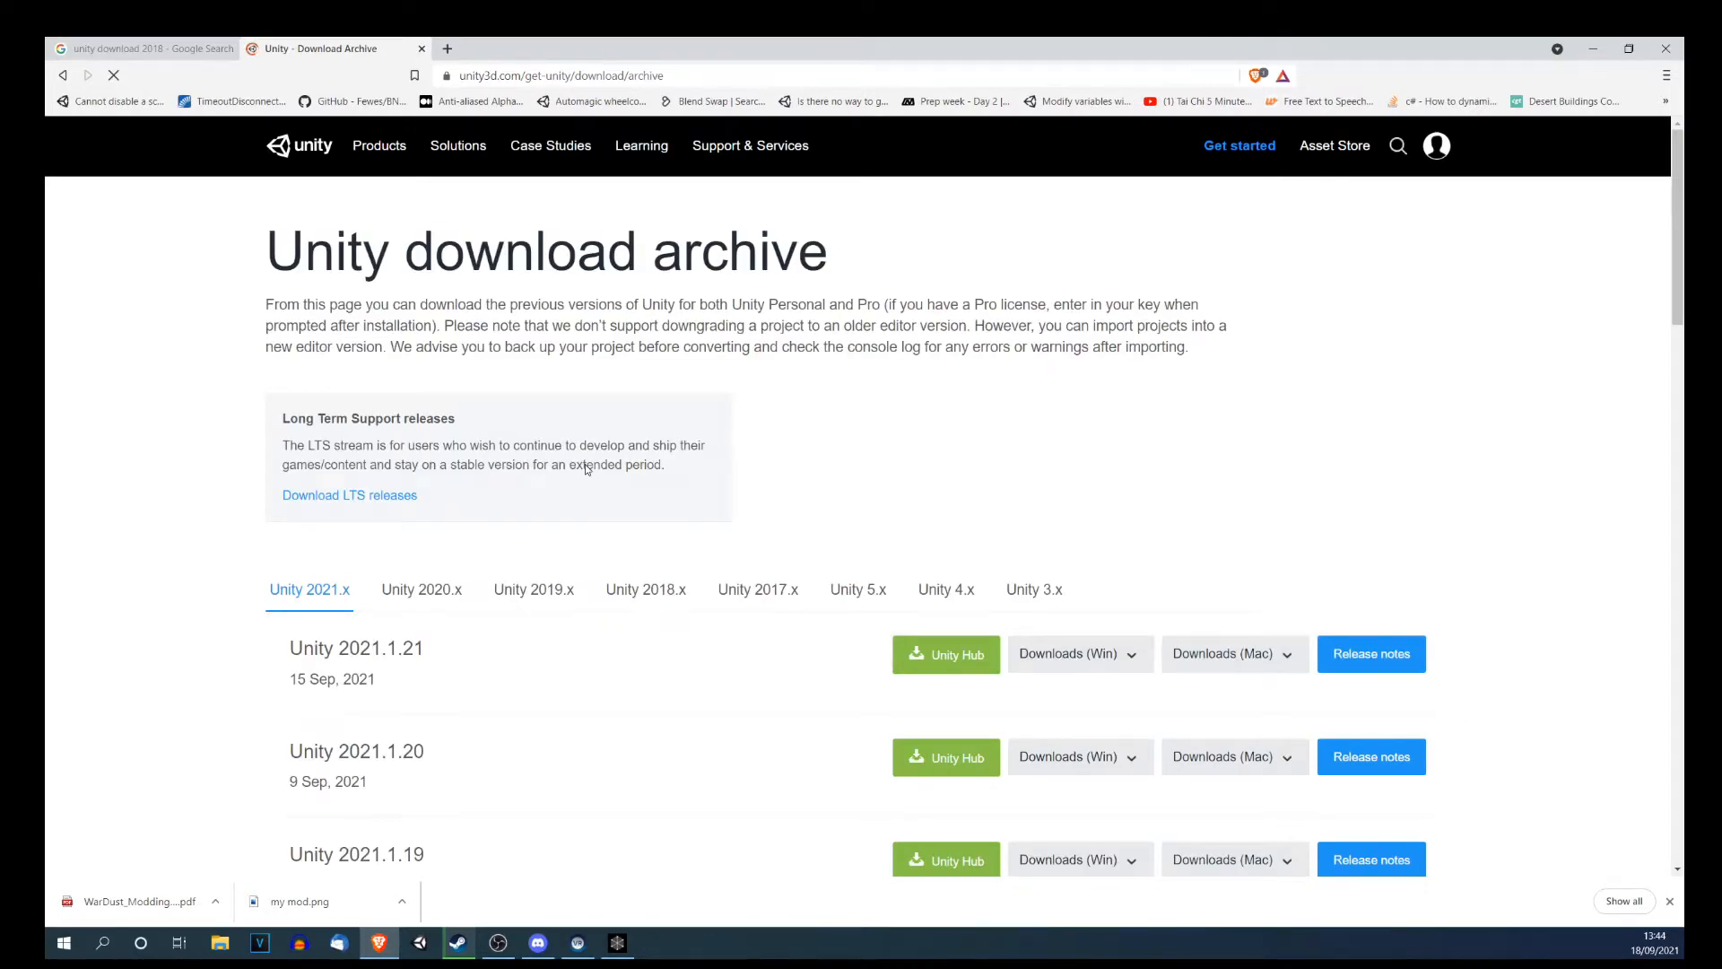
Show the Unity 2018.x releases in the download archive and locate version 2018.4.12.
click(624, 597)
scroll(635, 597, down, 5)
scroll(635, 596, down, 6)
scroll(322, 634, down, 9)
scroll(522, 677, down, 4)
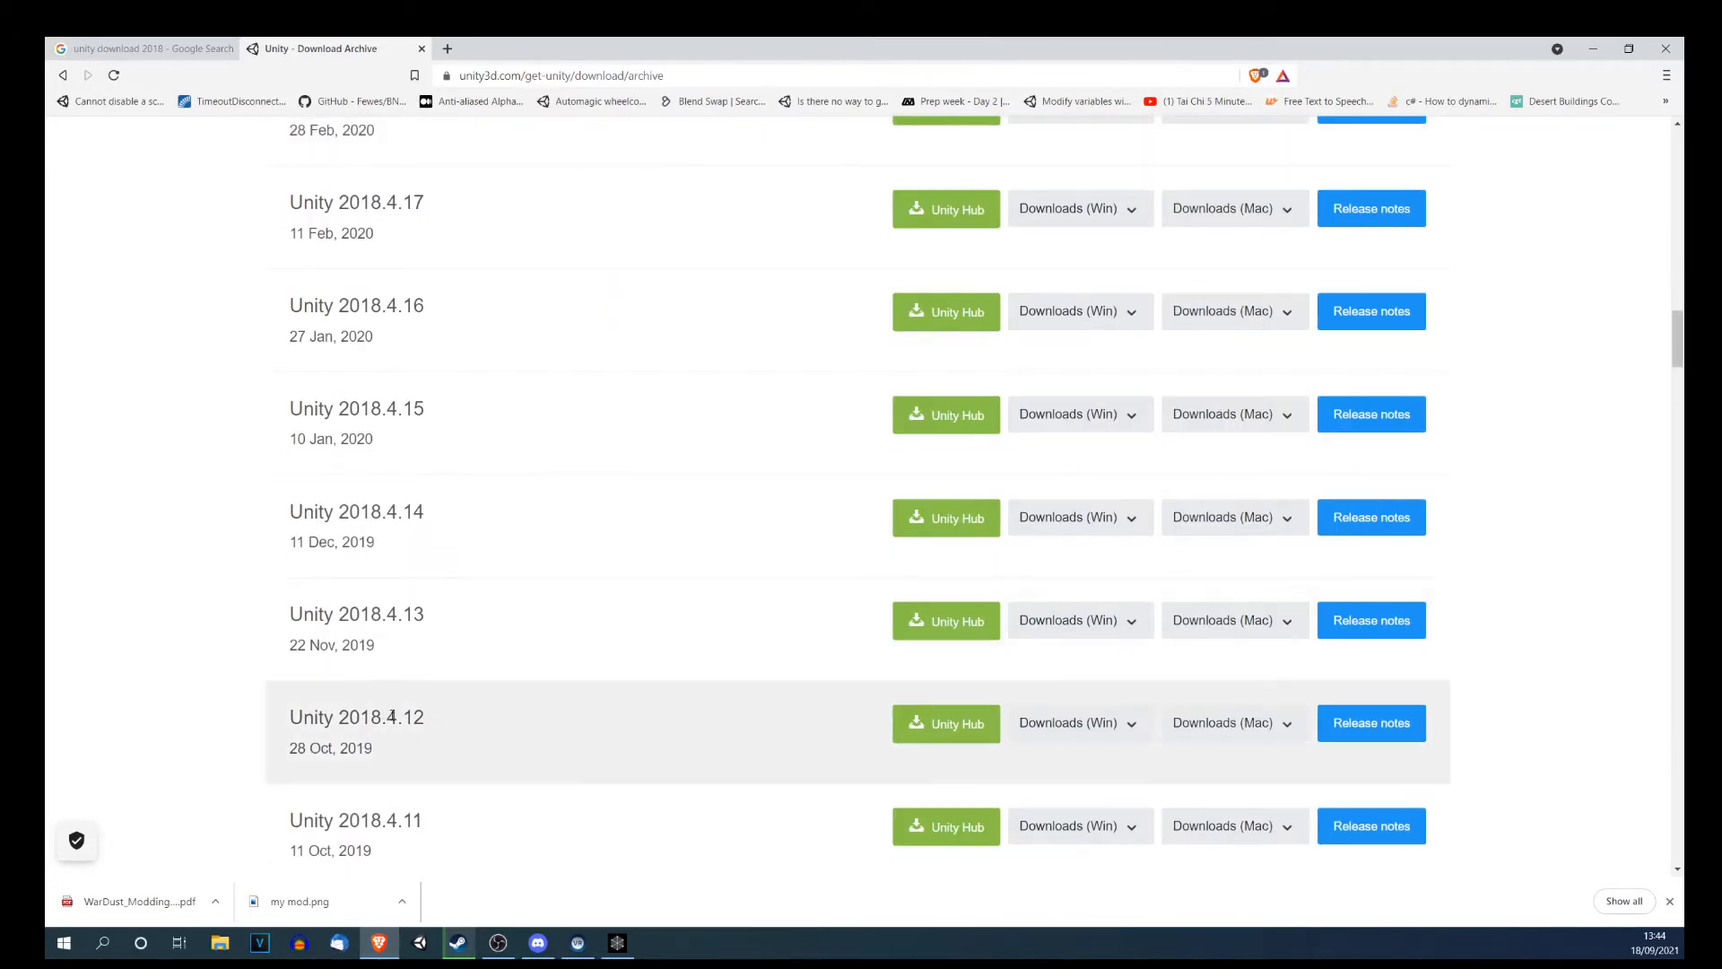
Open the Download Archive result from the "unity download 2018" search, and return to the 2018 release list.
click(179, 49)
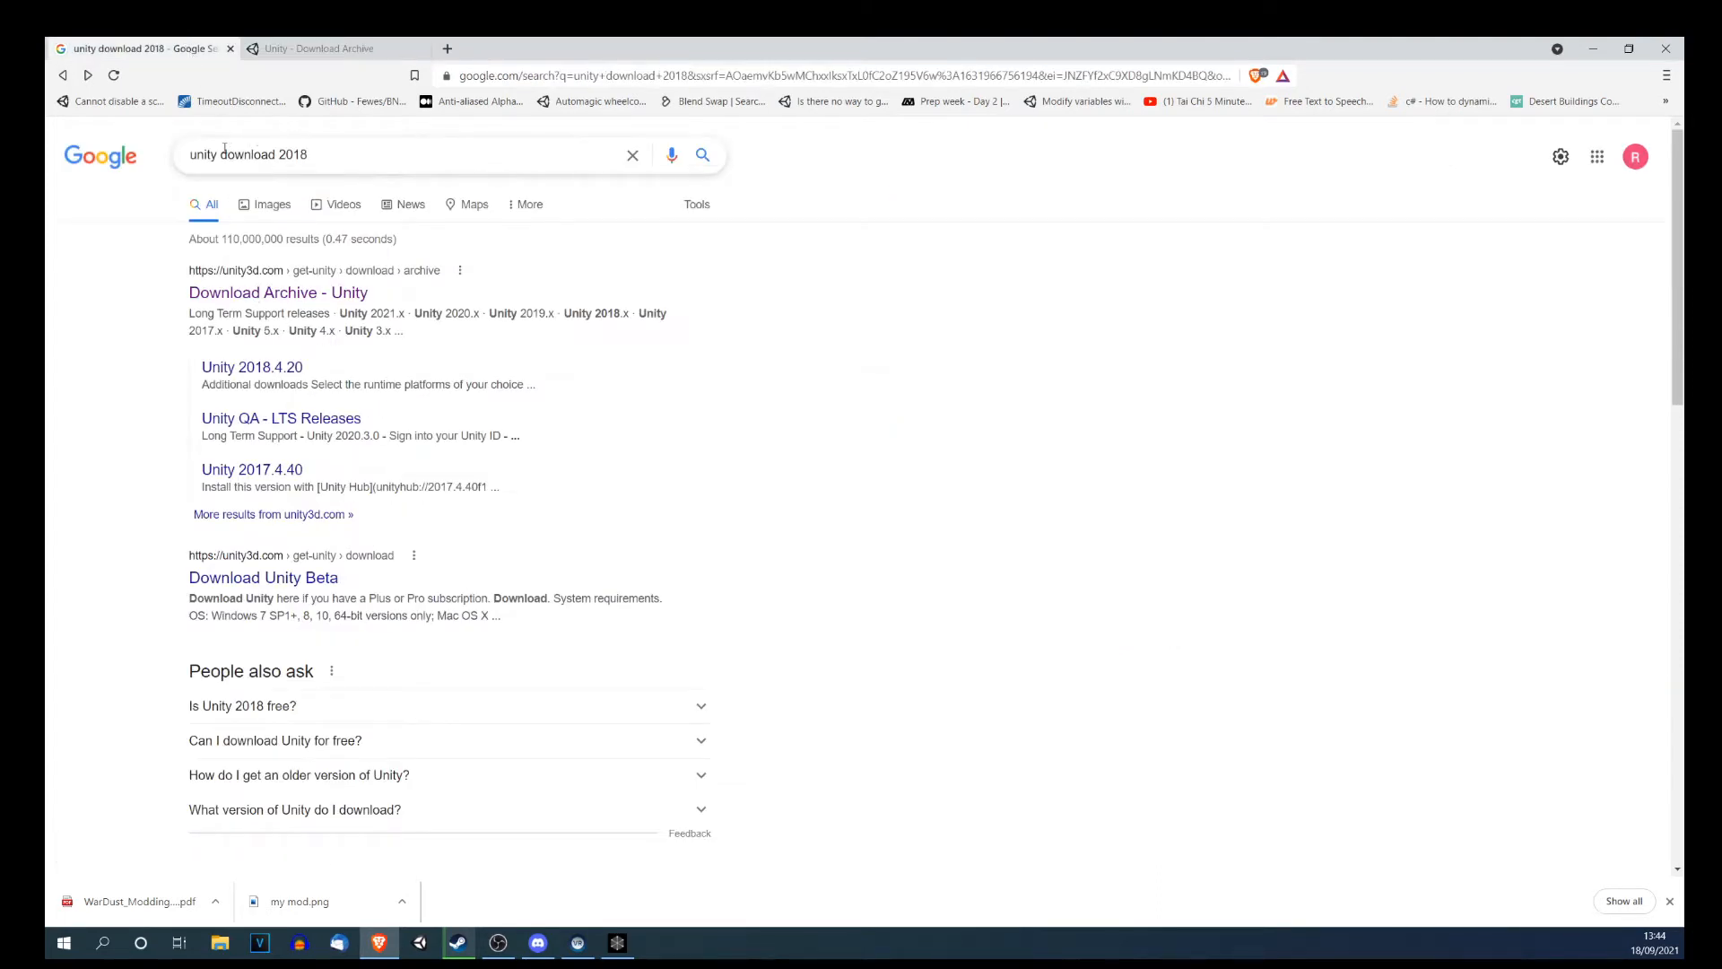
click(272, 293)
click(337, 48)
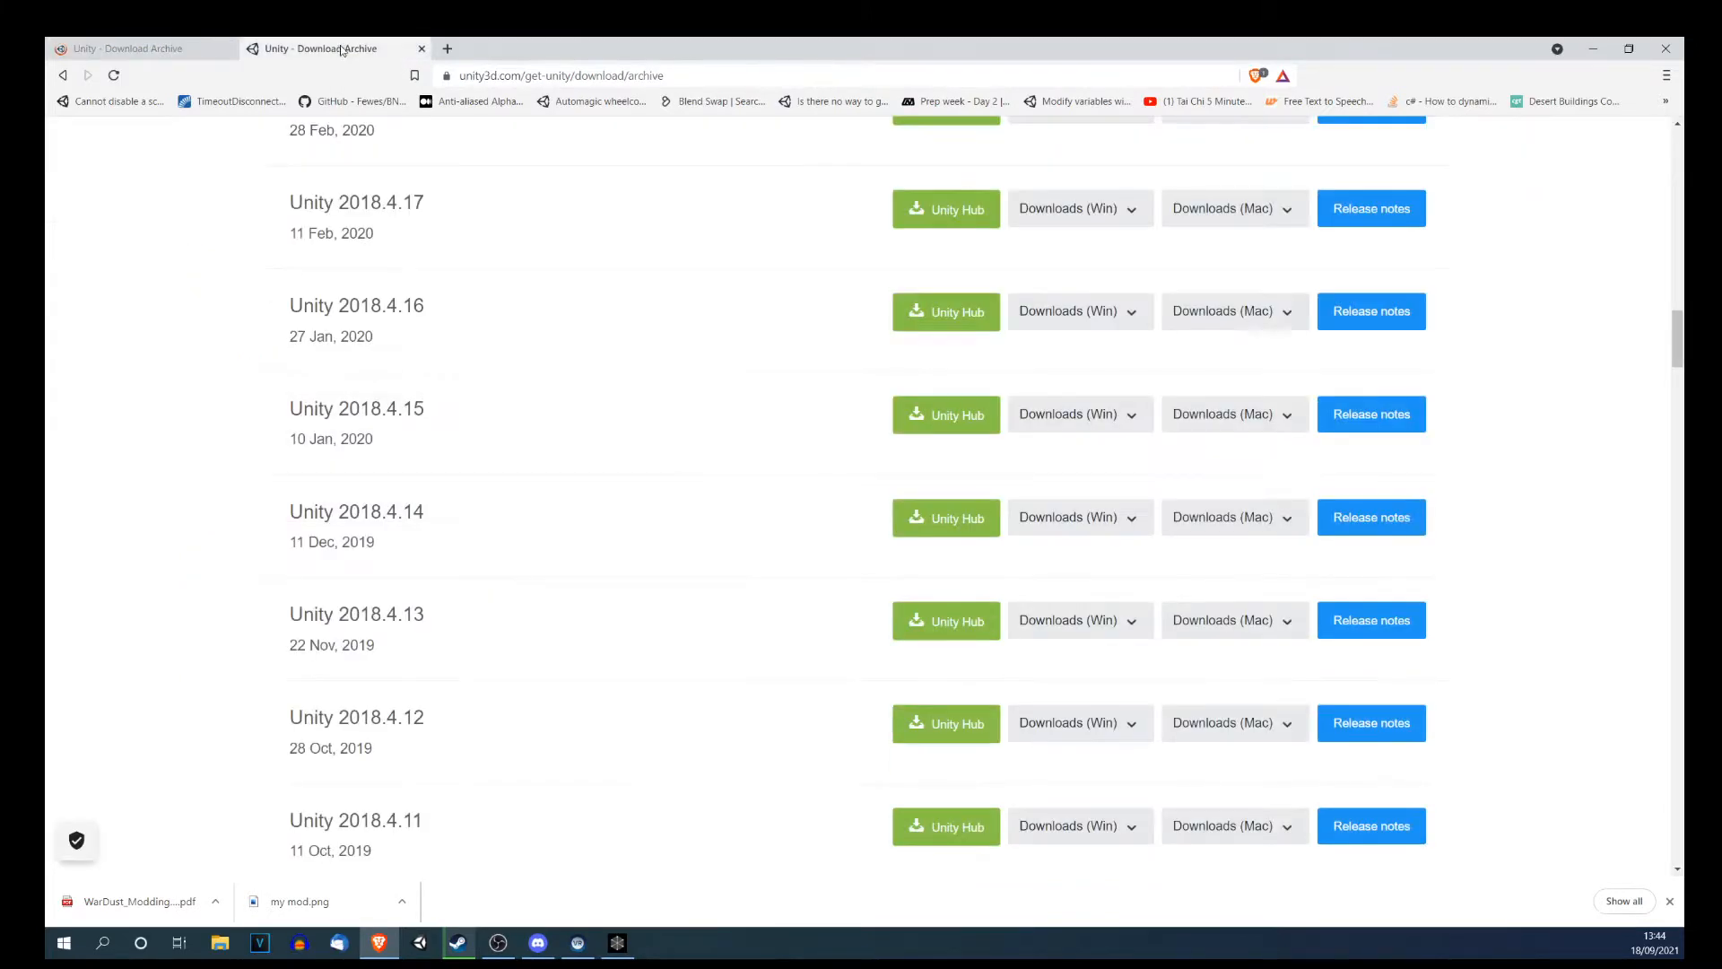
Download the Windows Unity Installer for Unity 2018.4.13 and launch the downloaded file.
click(1121, 622)
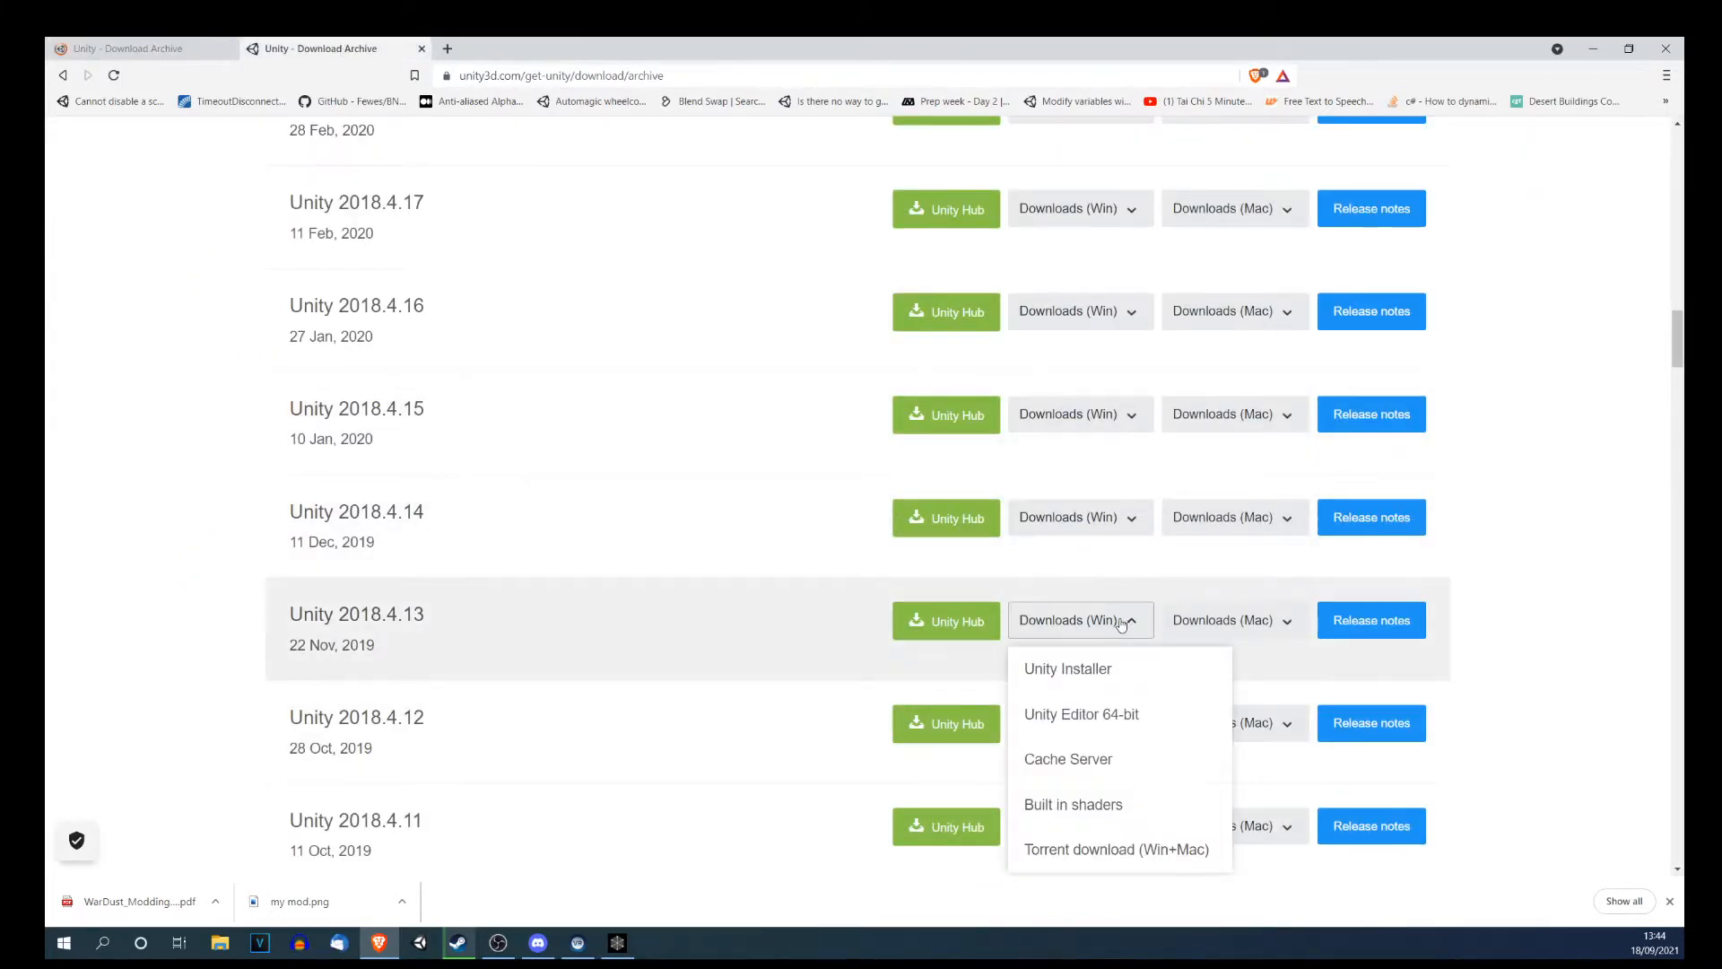
click(1090, 670)
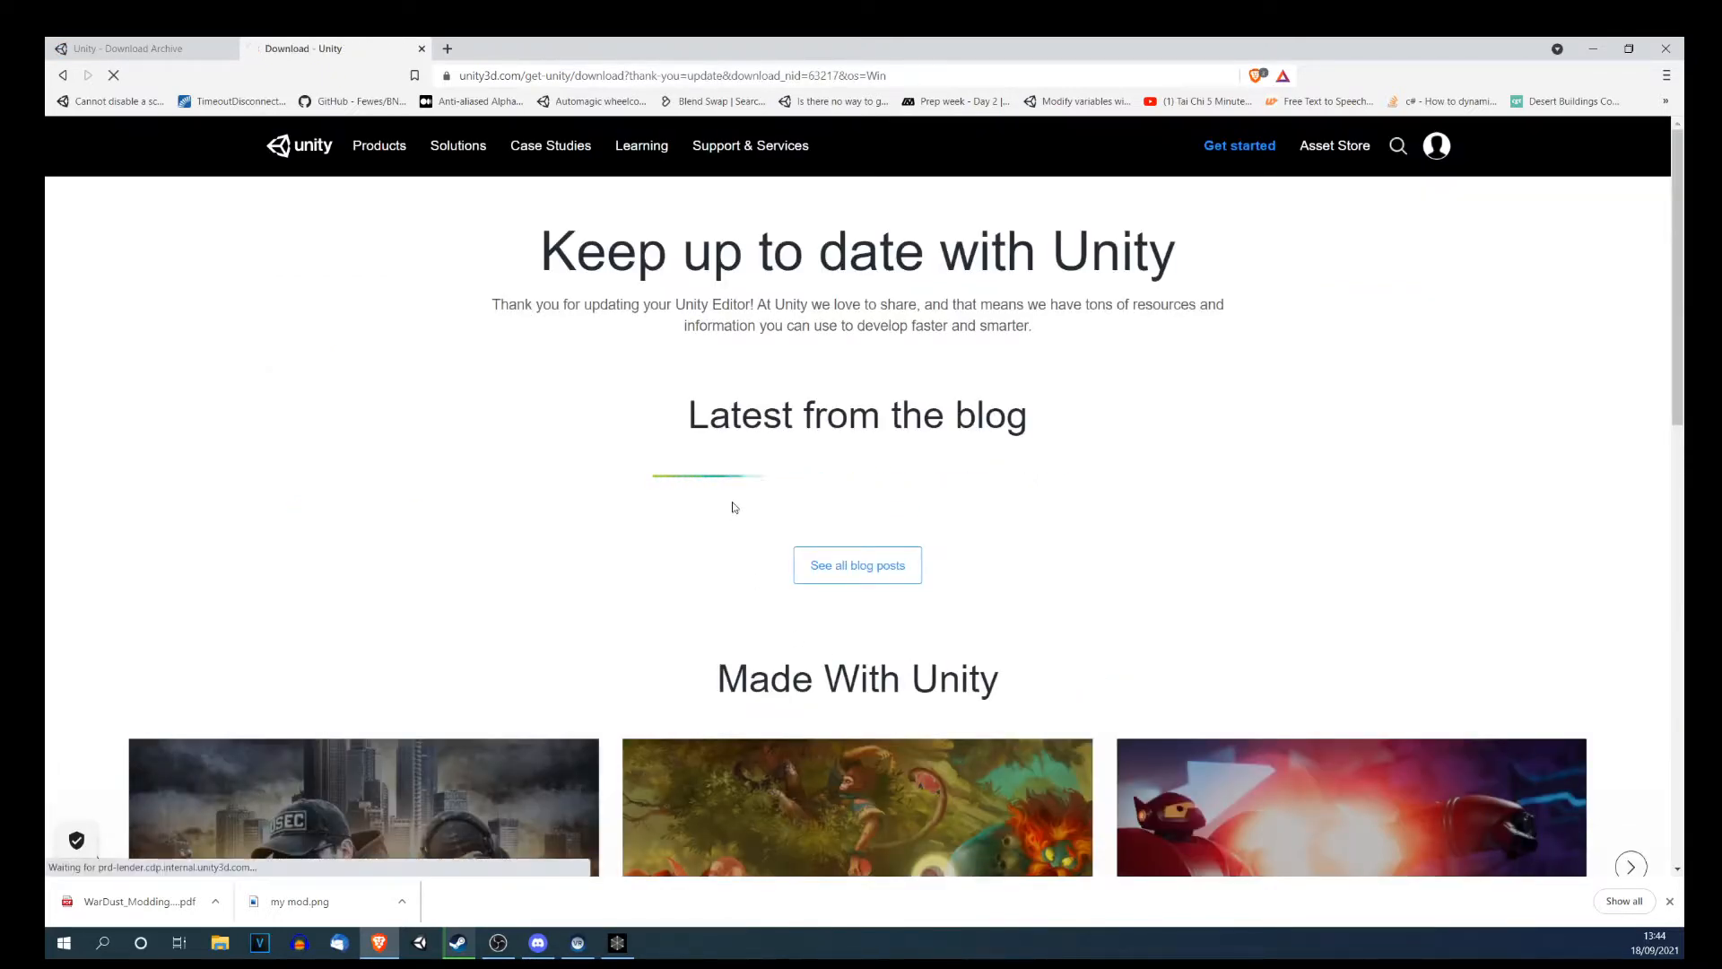
click(345, 900)
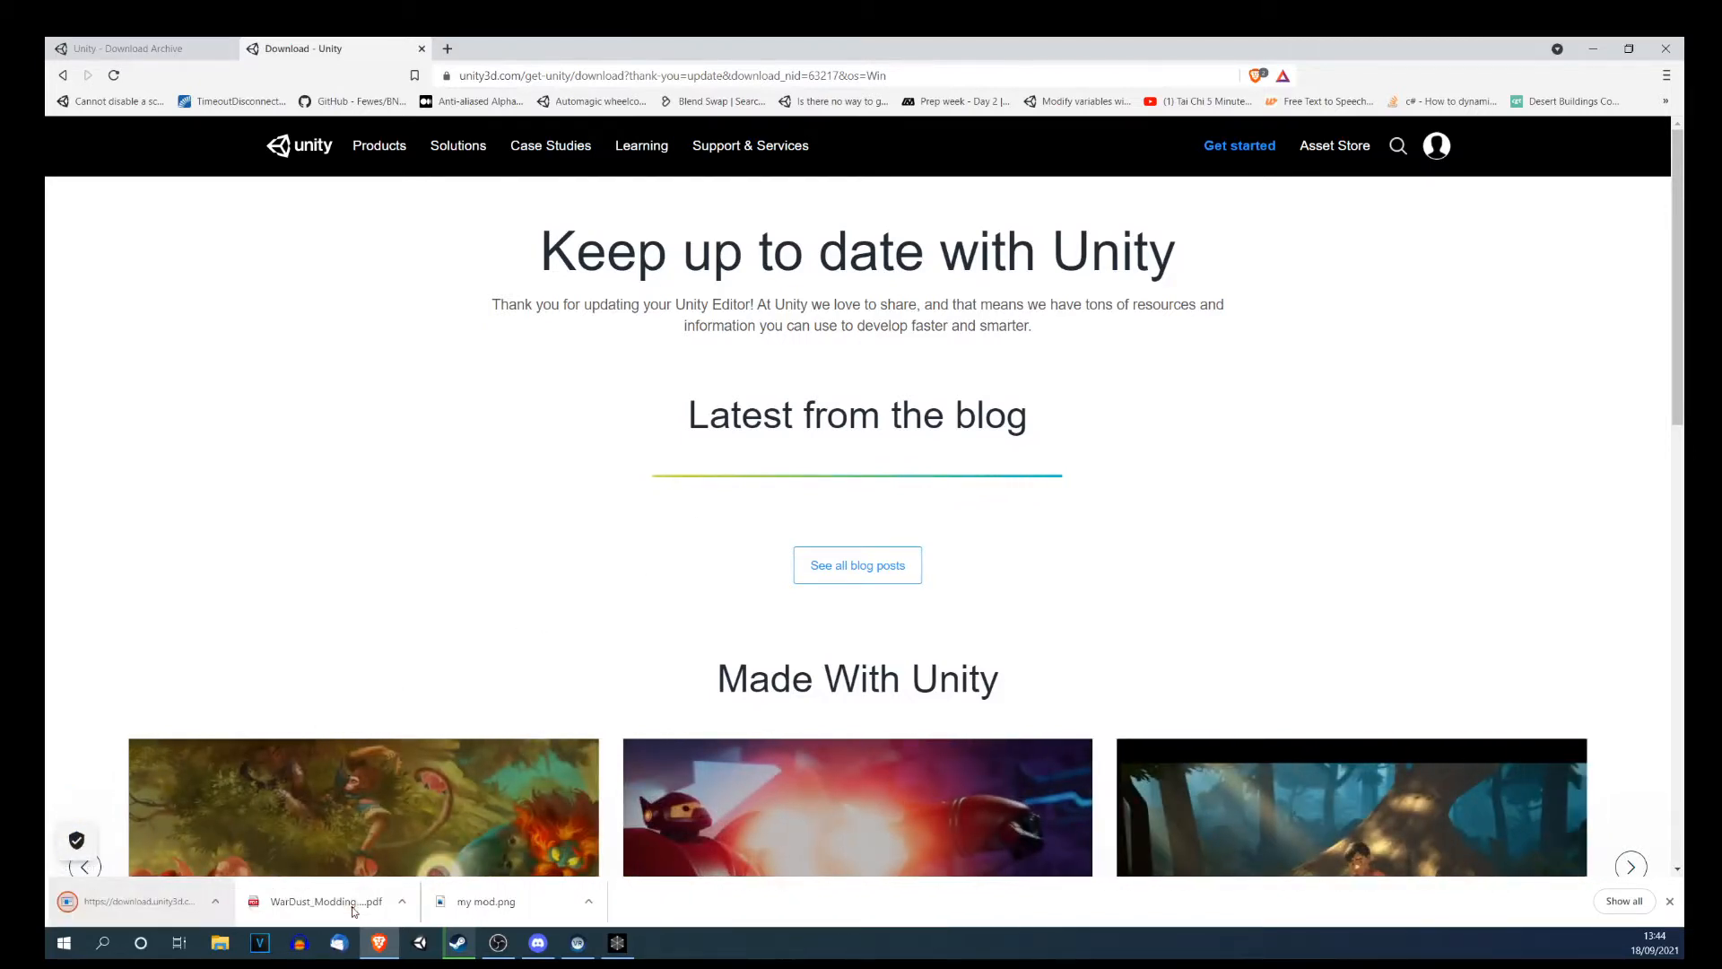
click(172, 905)
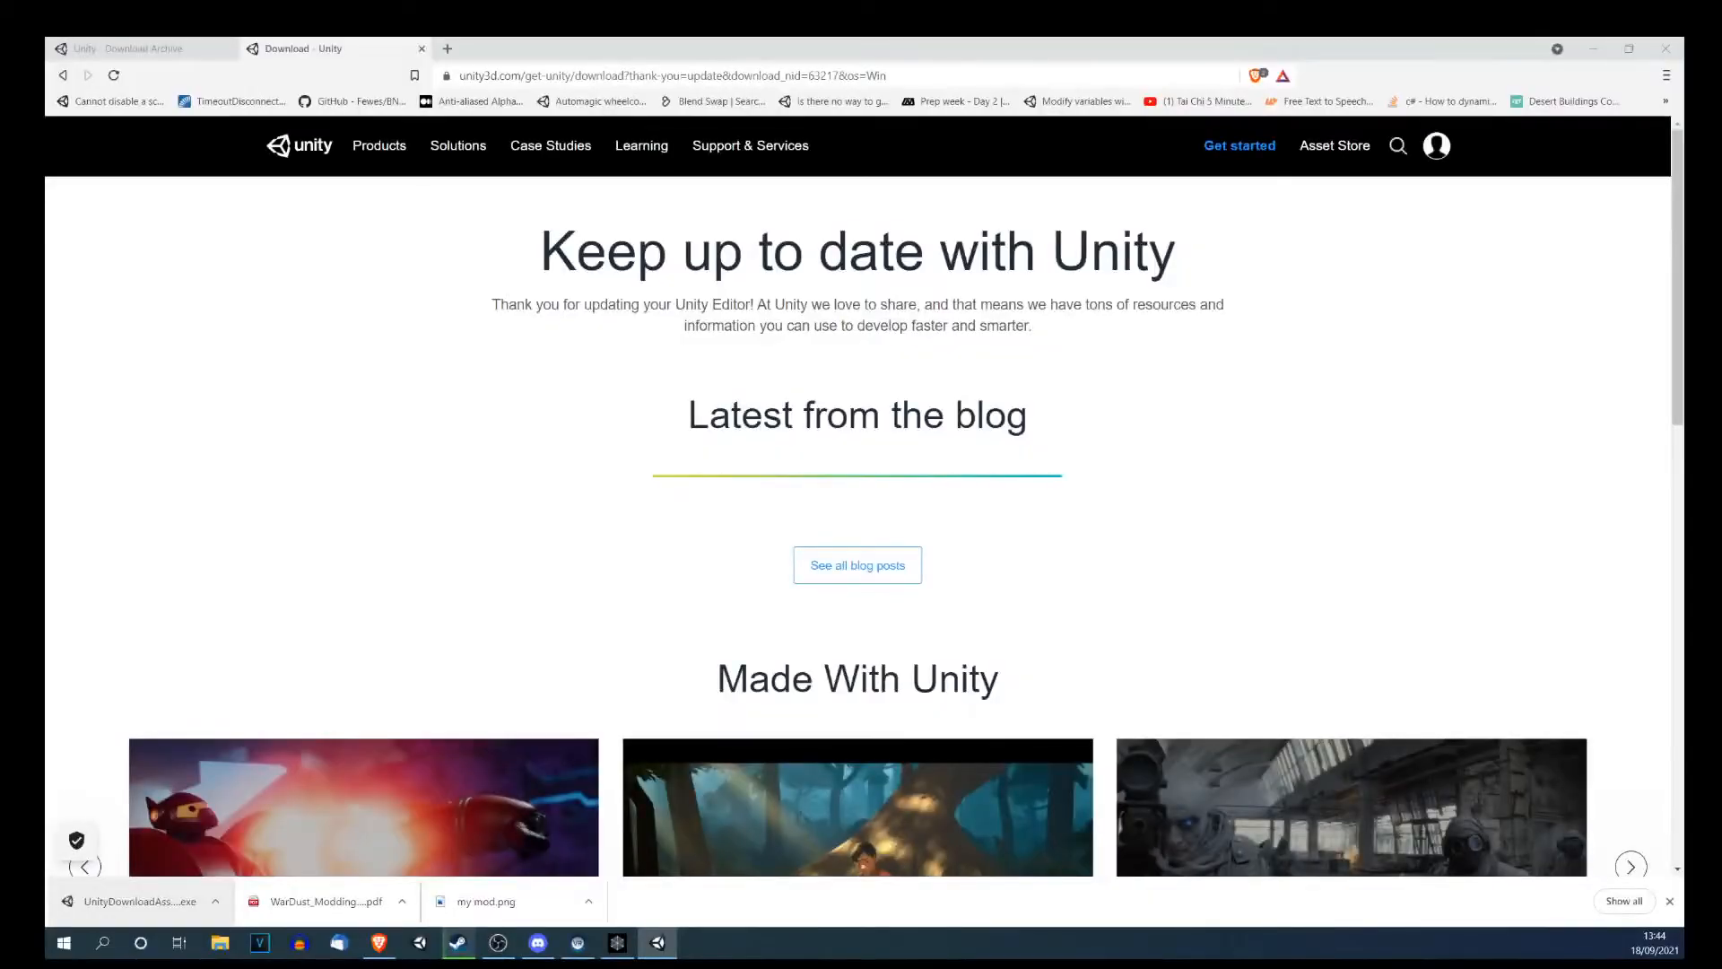
Accept the license agreement in the Unity 2018.4.13f1 Download Assistant and proceed to the component selection.
drag(302, 348, 696, 261)
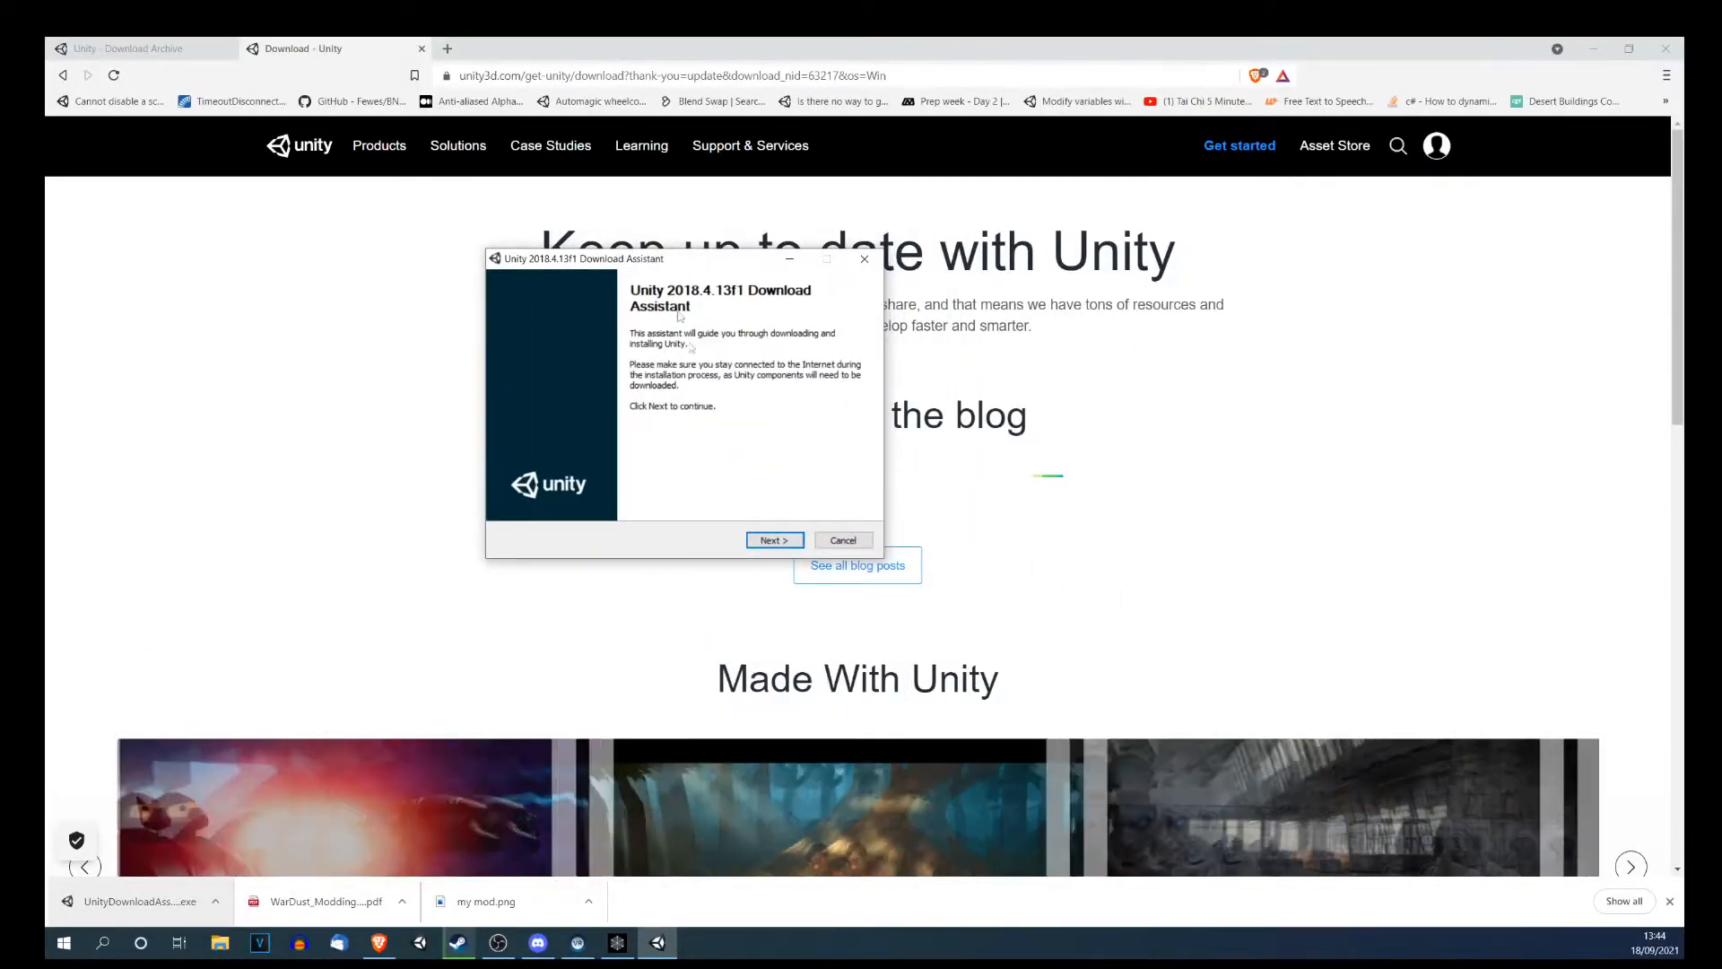
click(757, 540)
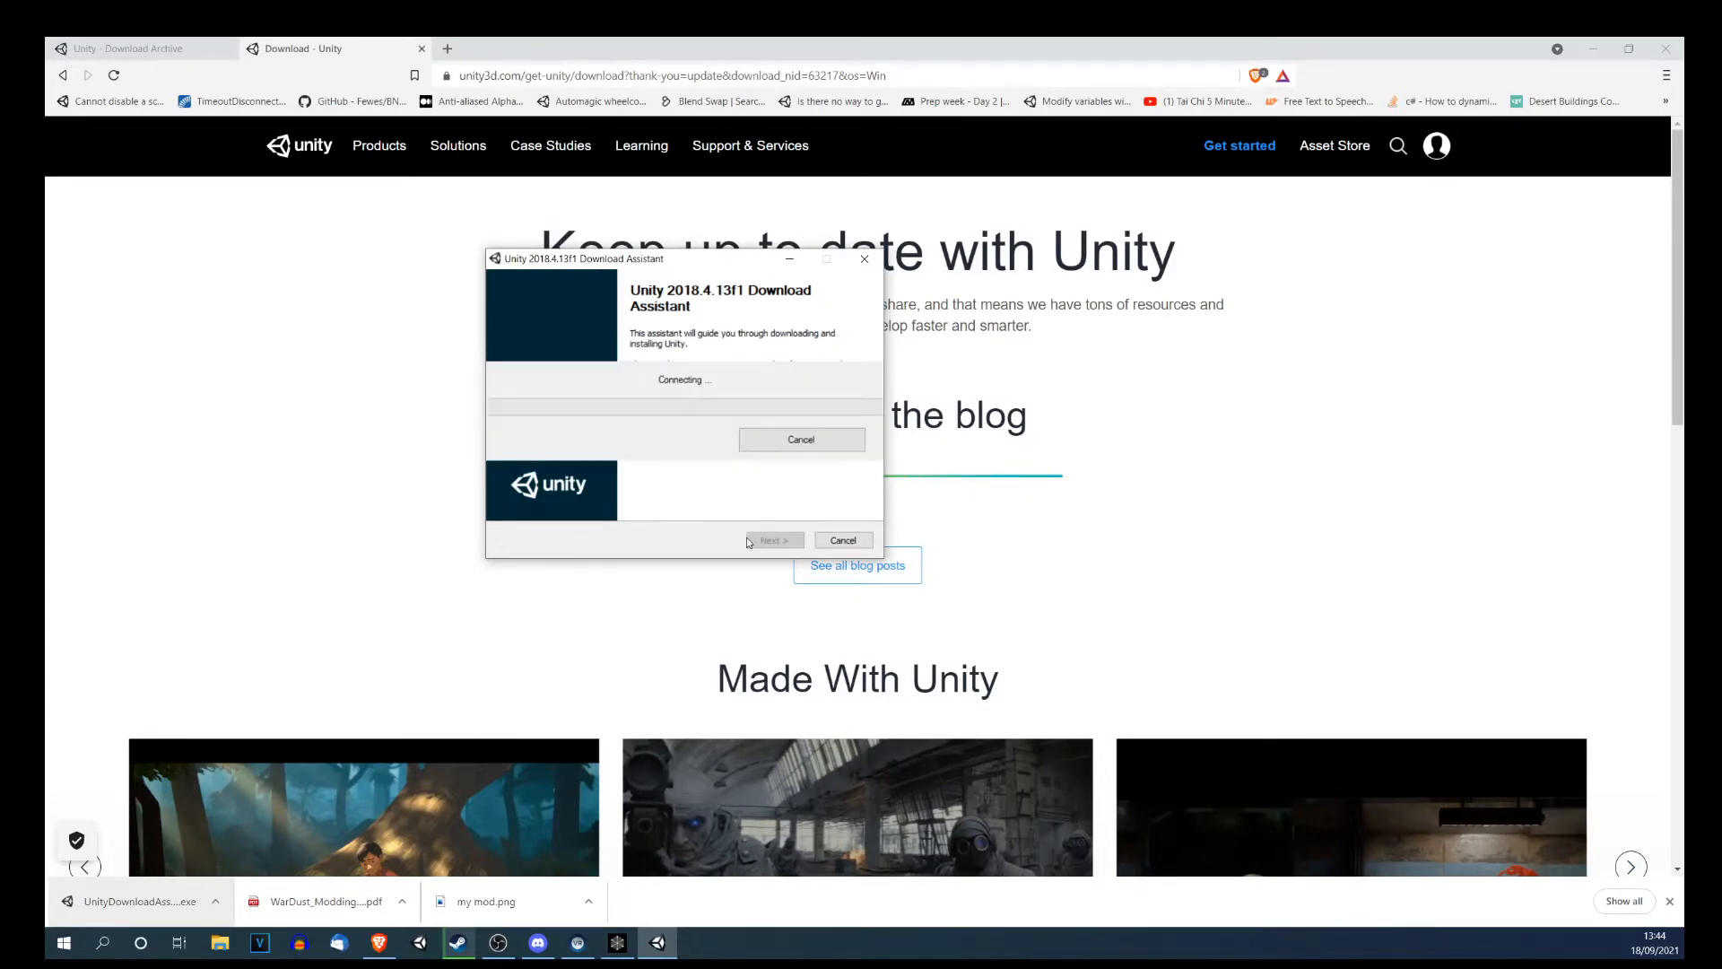
click(509, 493)
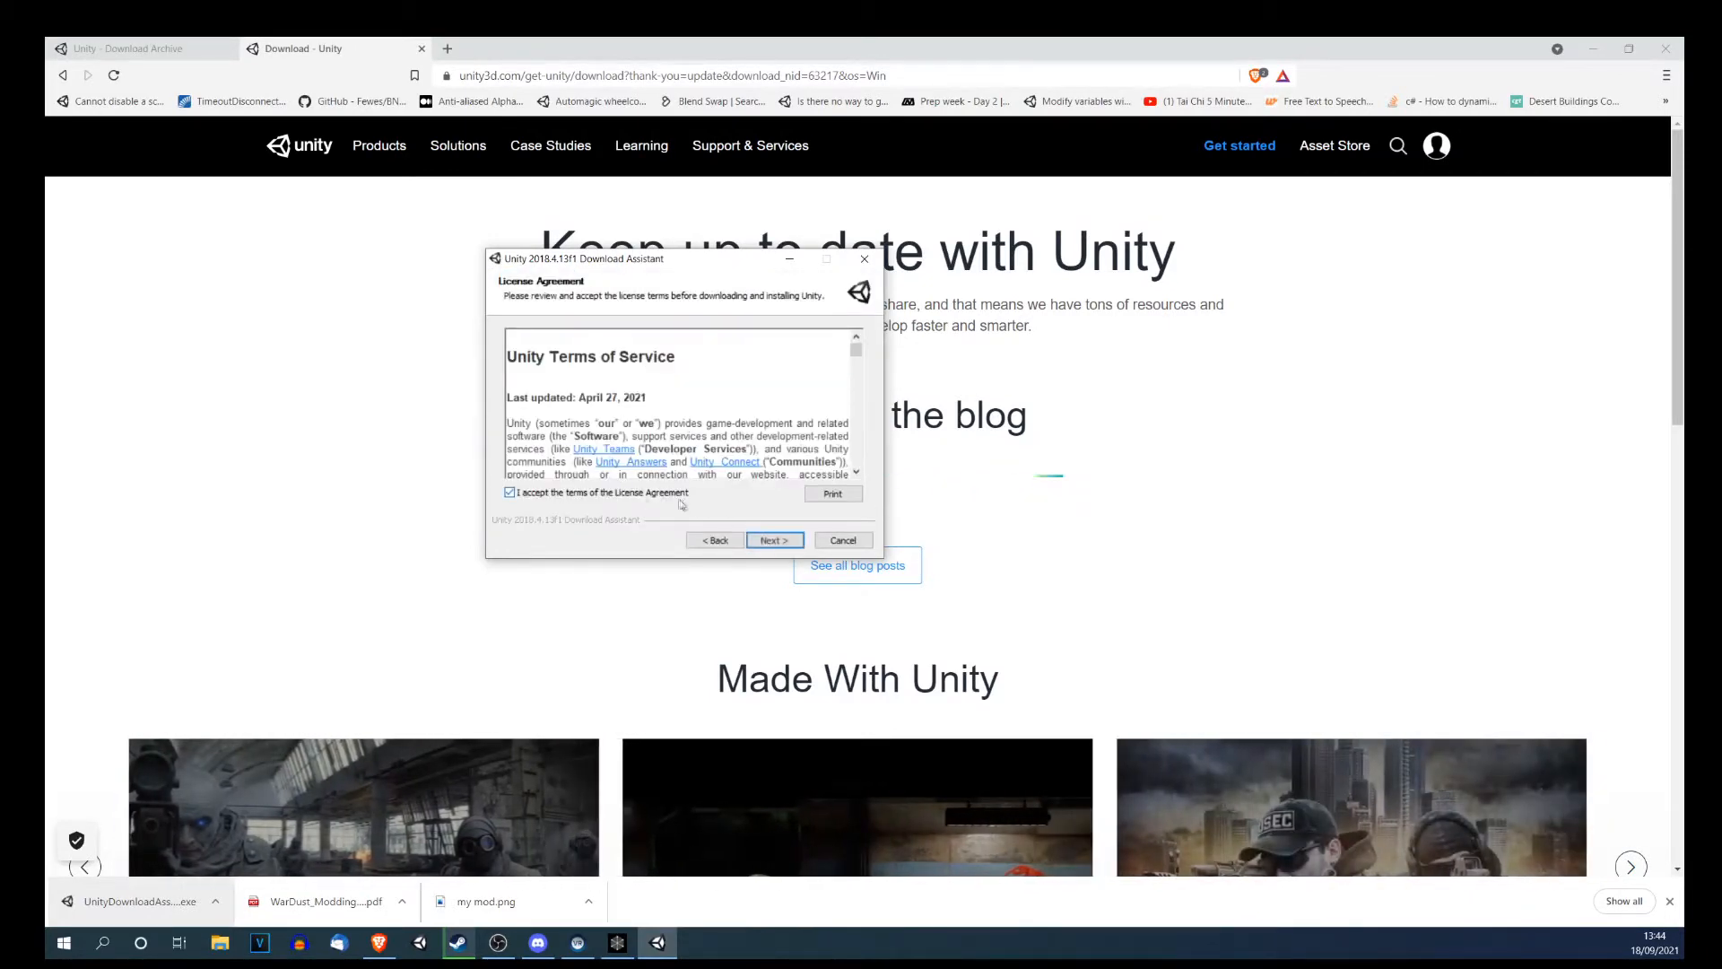
click(759, 541)
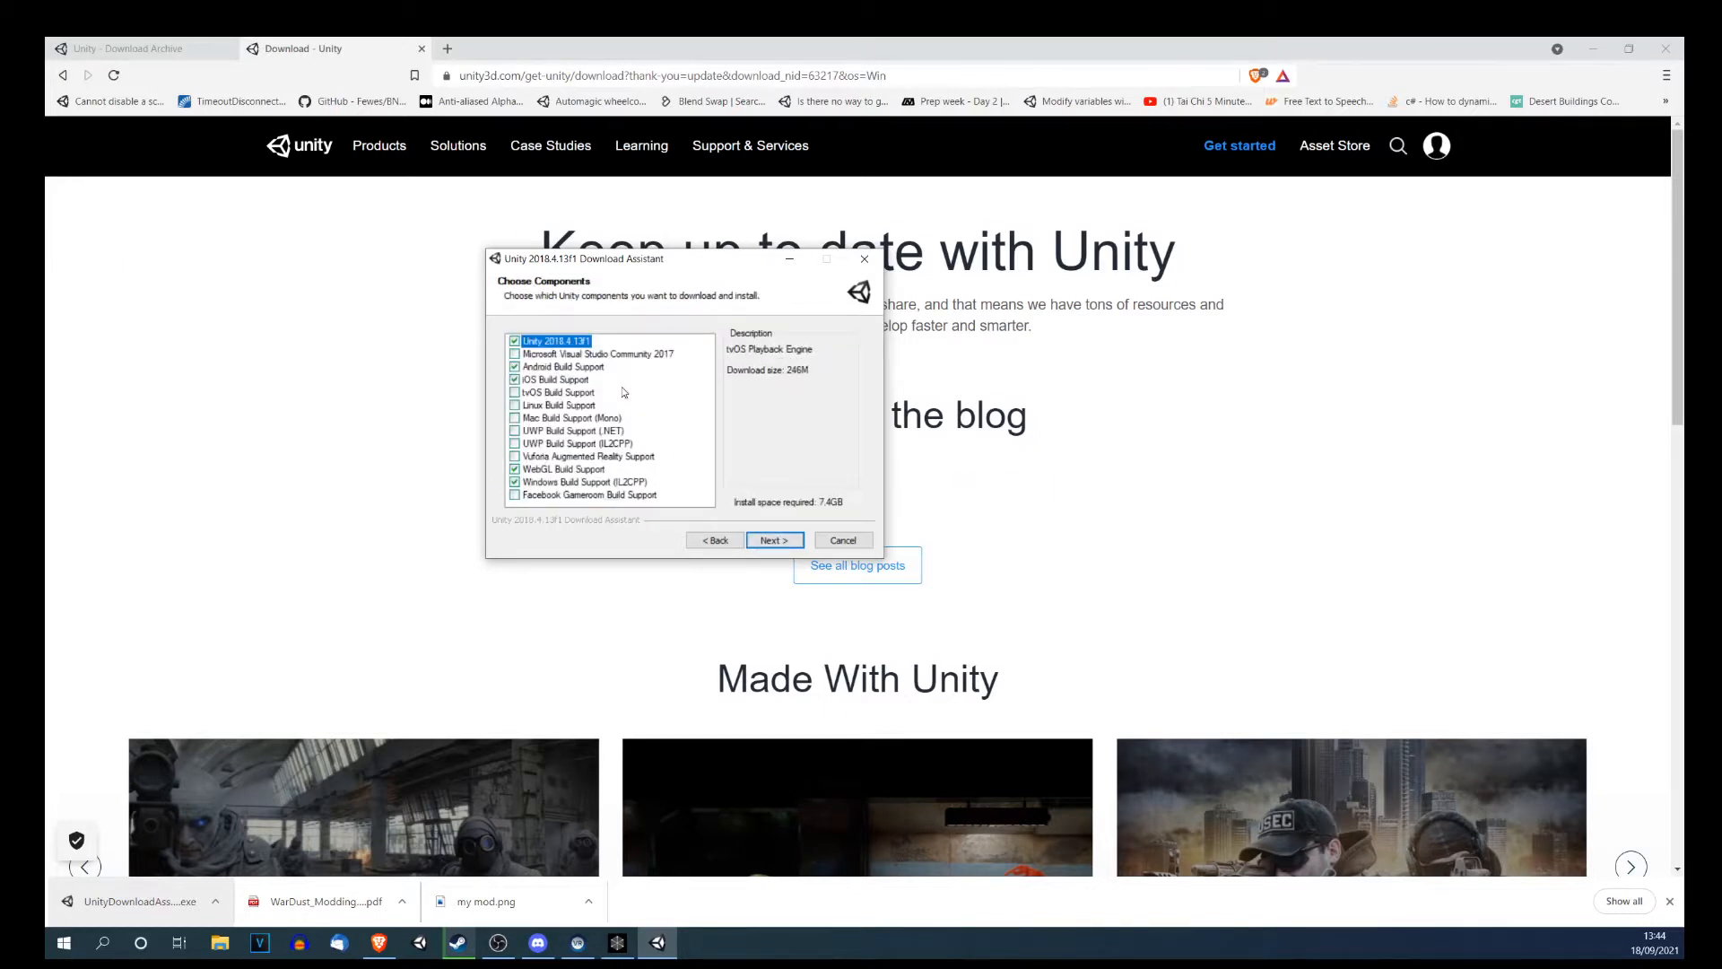
Exclude Android, iOS and WebGL Build Support from the components, keeping Unity and Windows Build Support (IL2CPP).
click(516, 368)
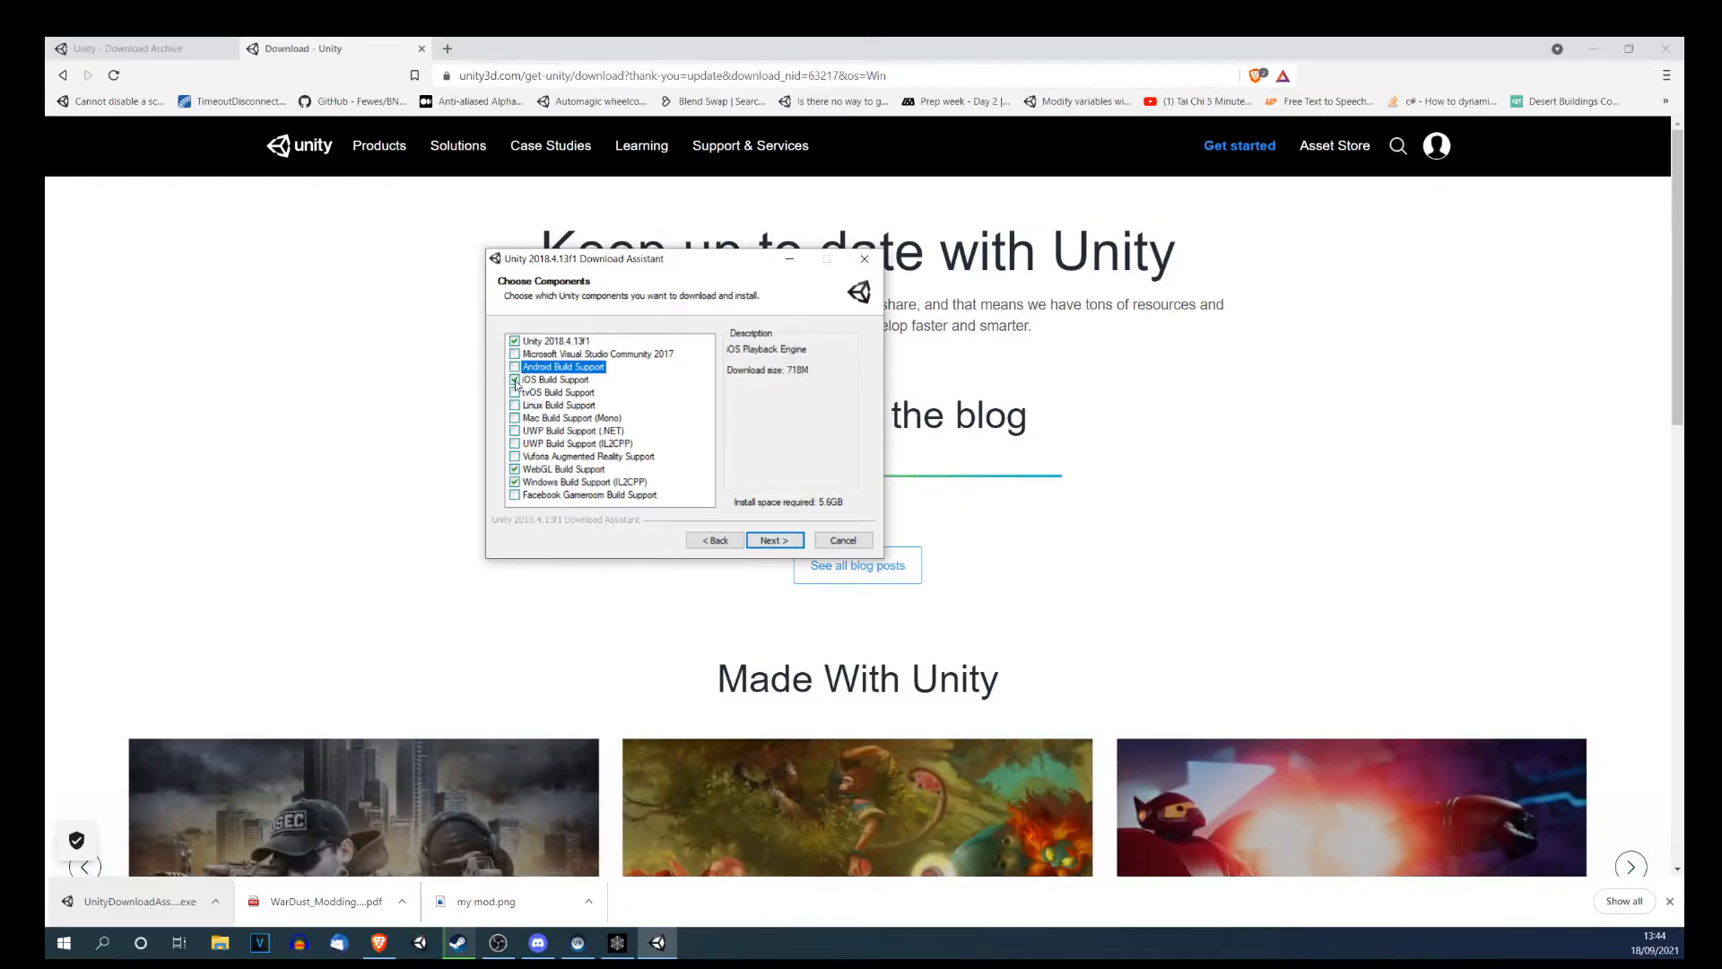
click(515, 380)
click(514, 469)
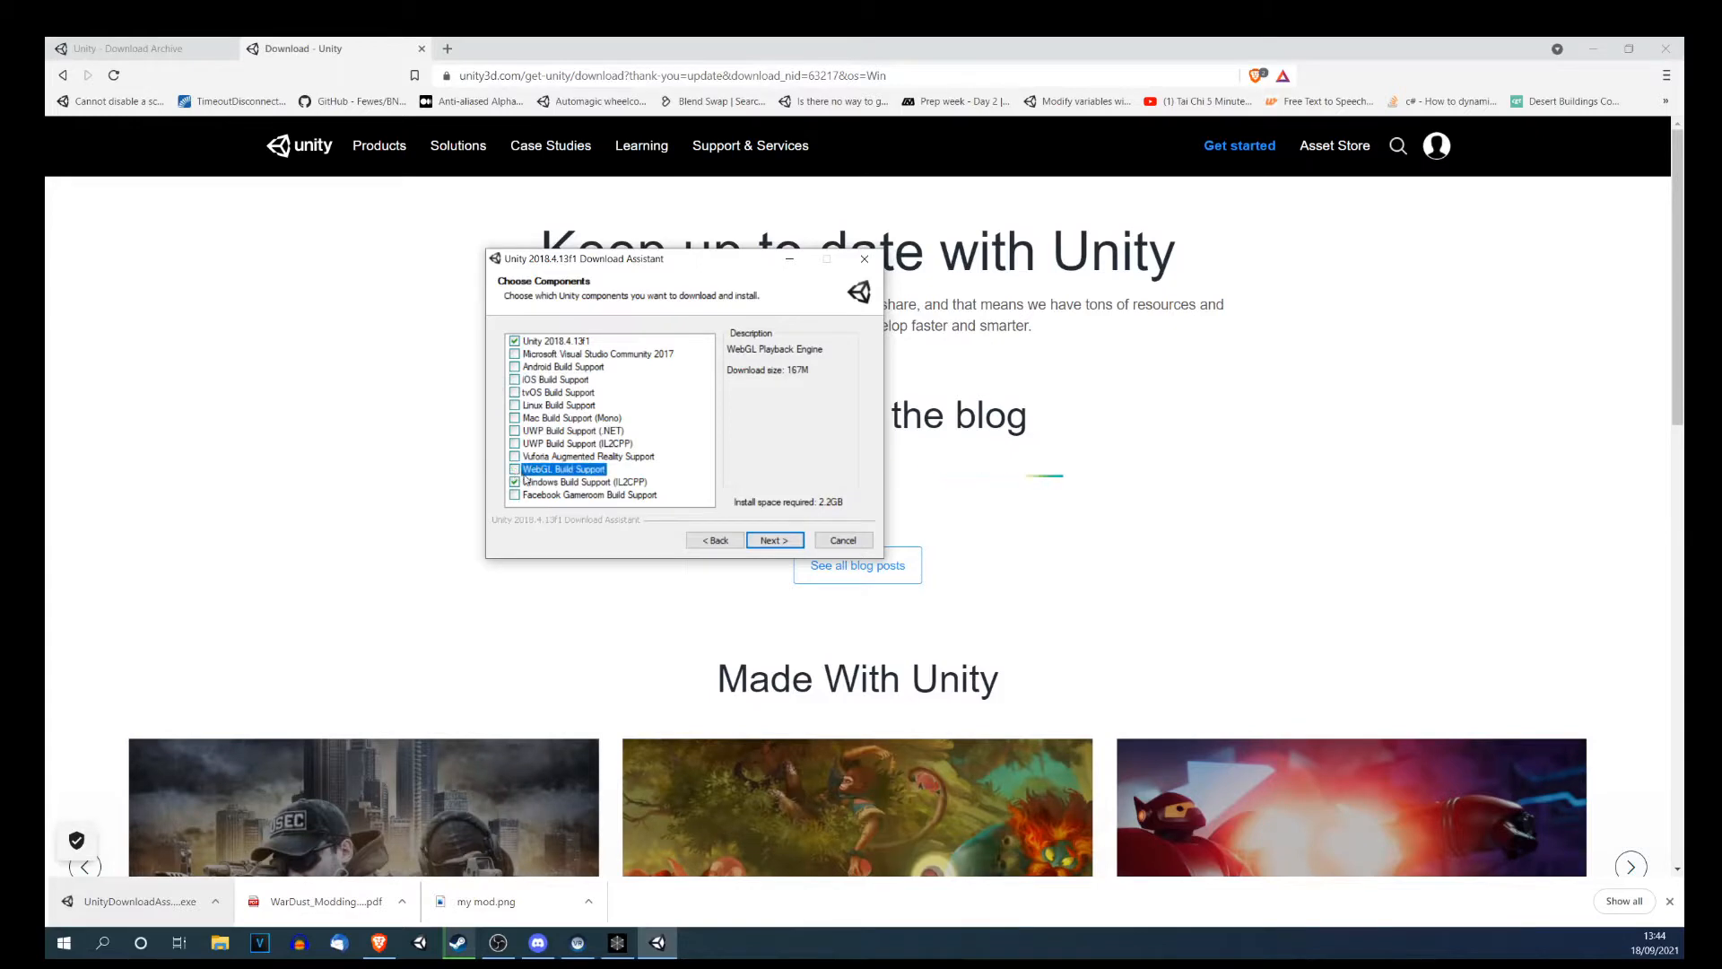
click(515, 482)
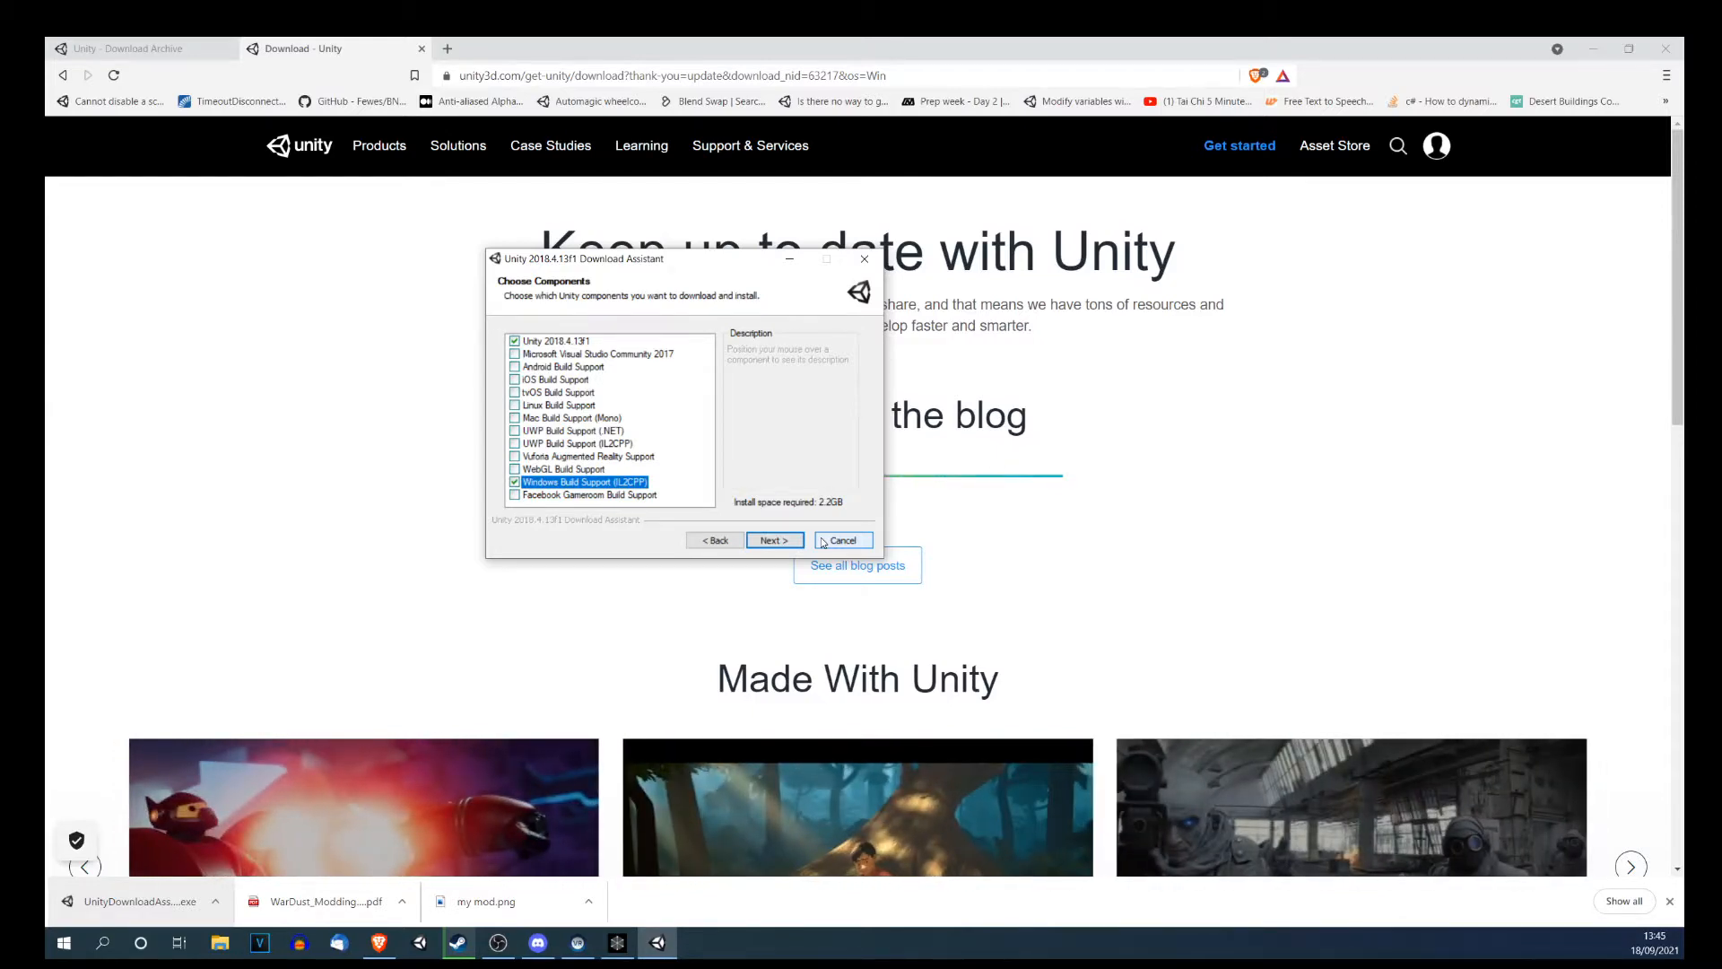
Cancel the Unity Download Assistant and confirm quitting the setup.
click(830, 545)
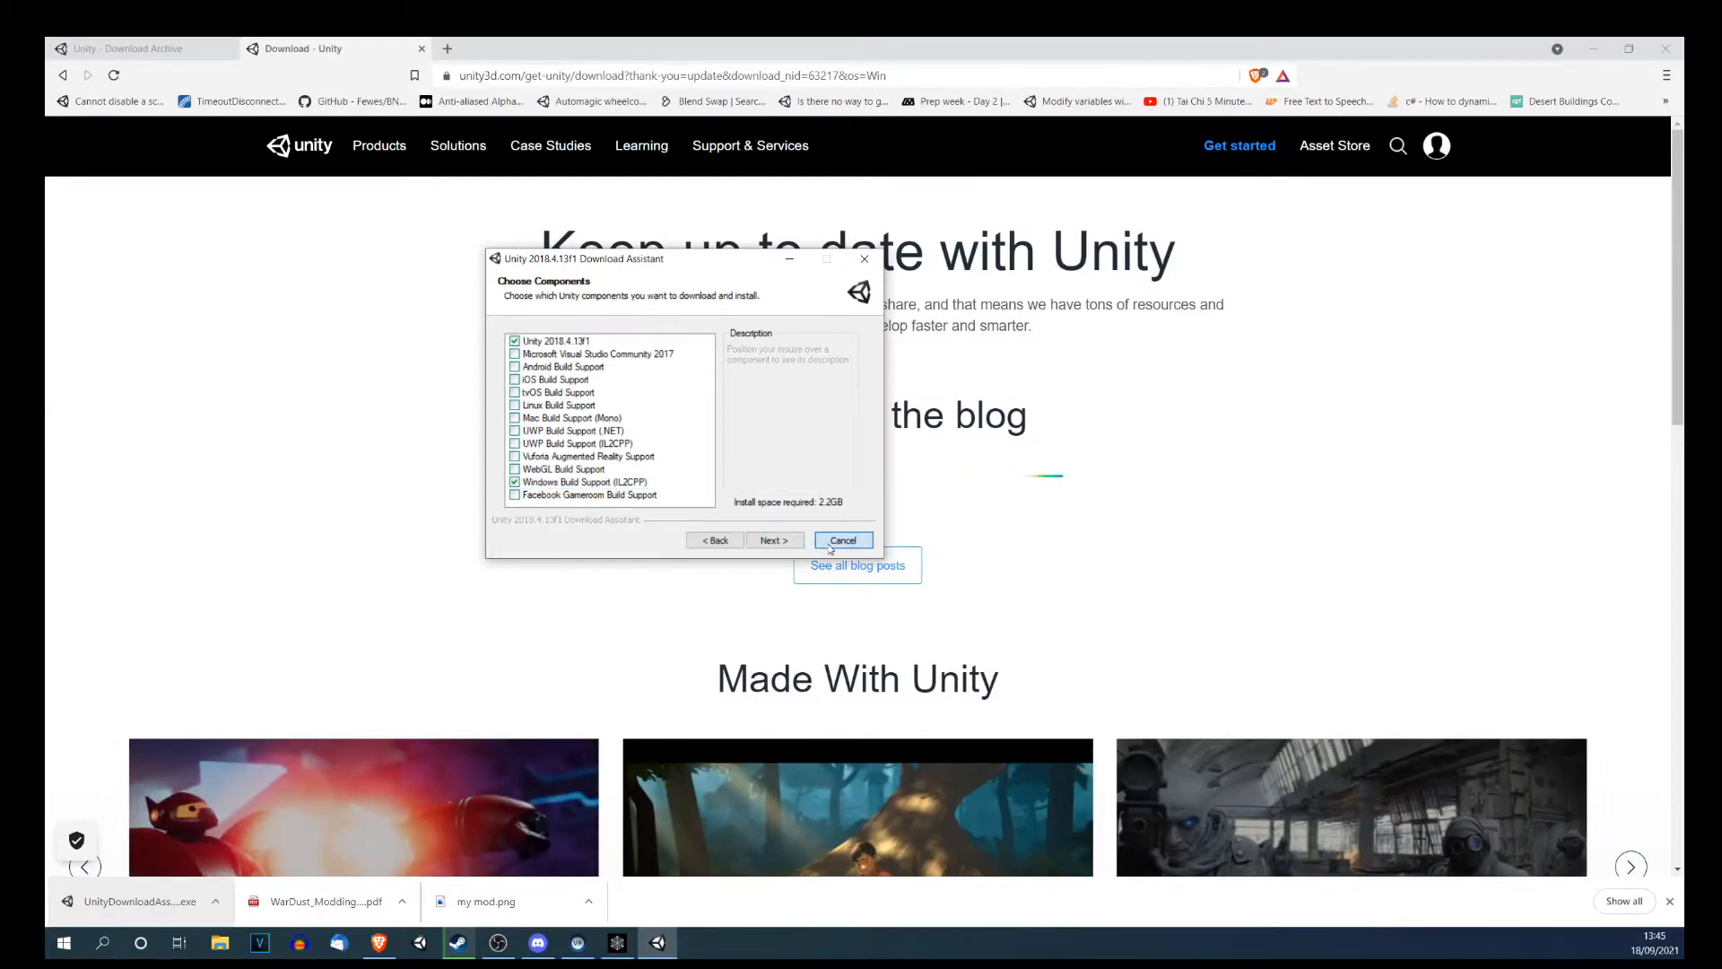
click(831, 543)
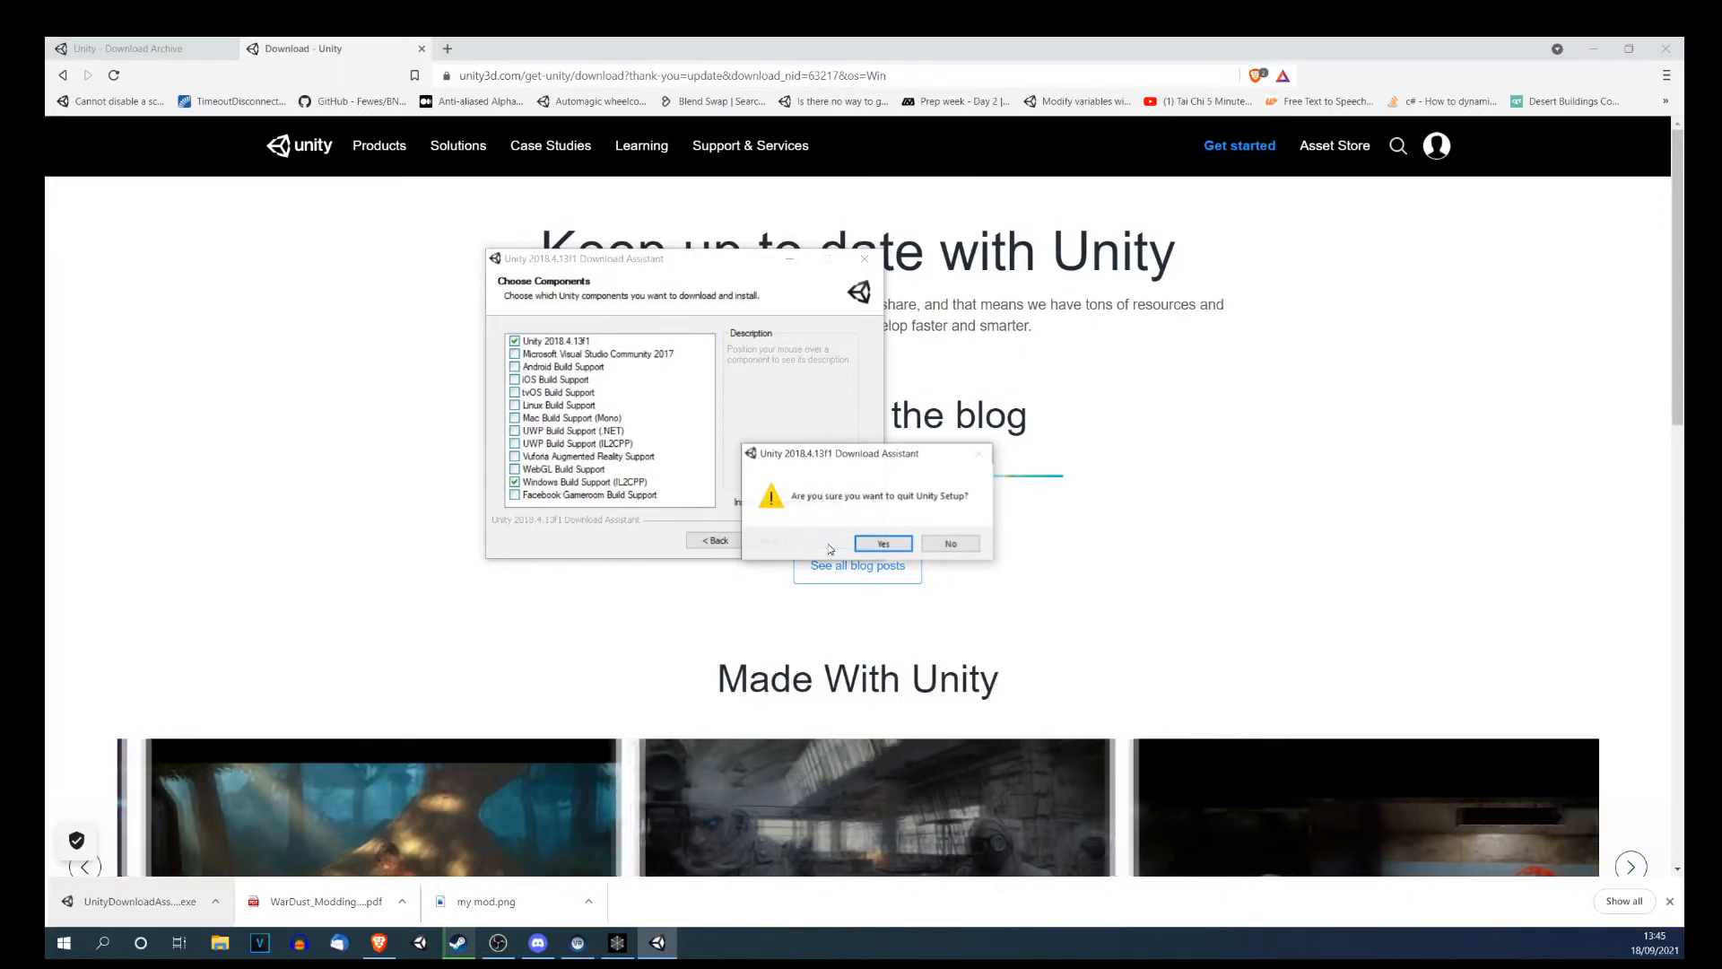
click(885, 543)
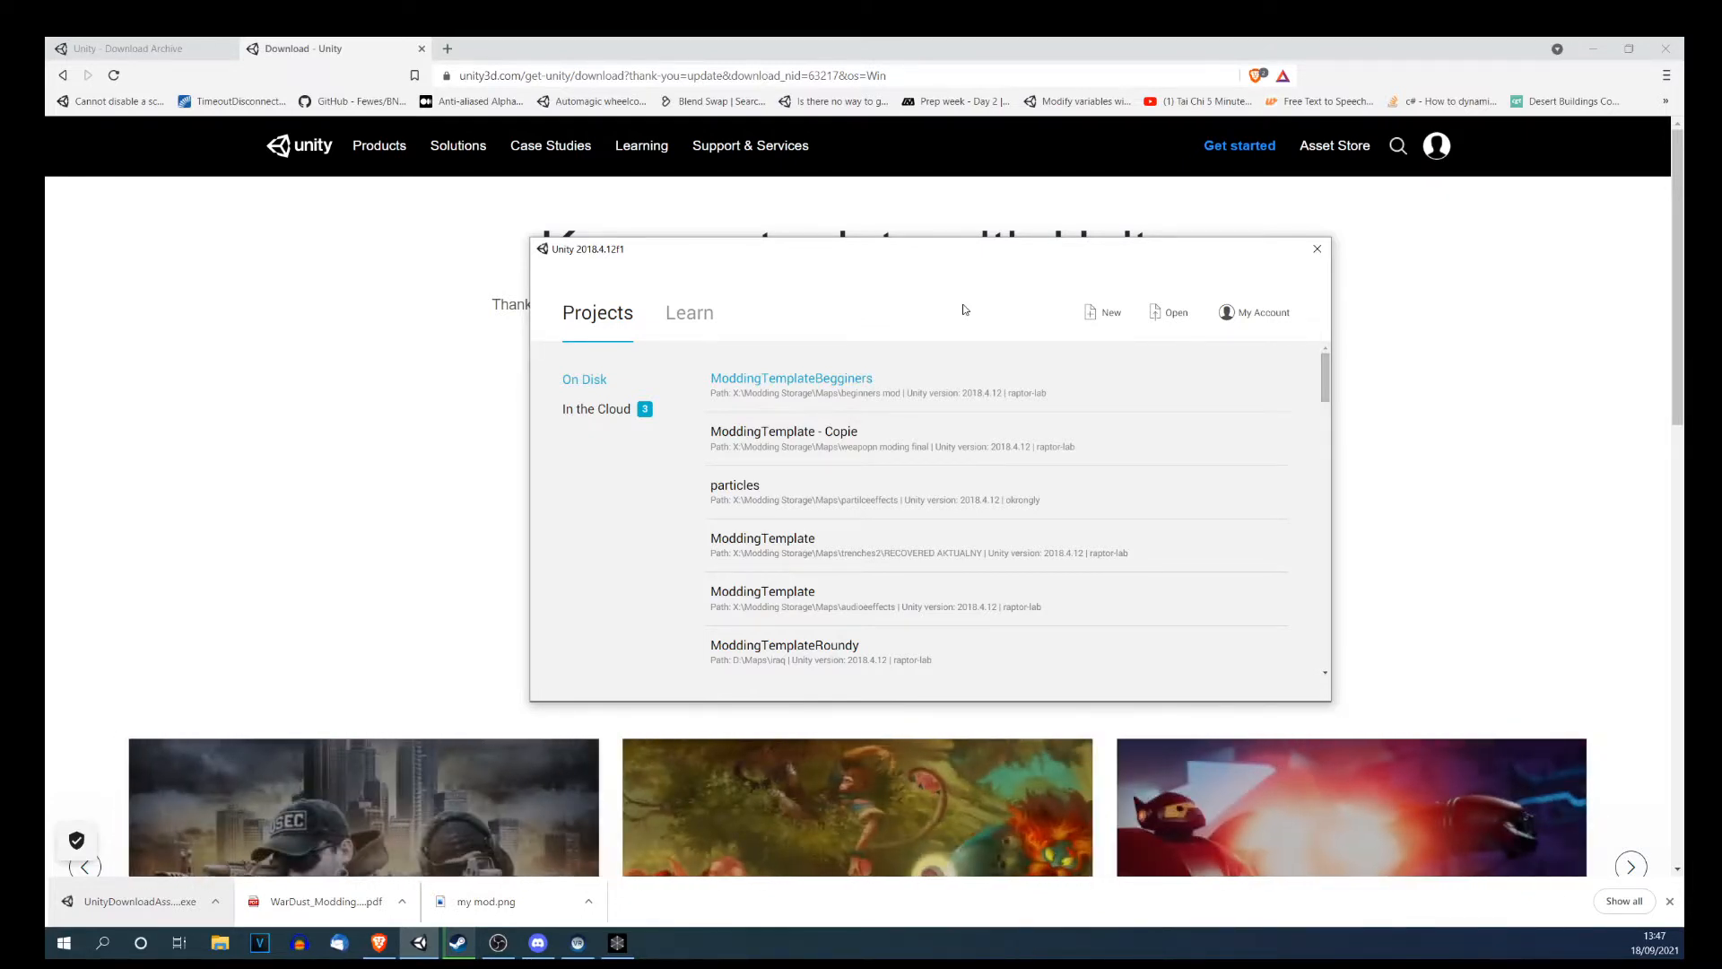
Open the existing ModdingTemplateBegginers project from the beginners mod folder in Unity 2018.4.12f1.
click(1177, 314)
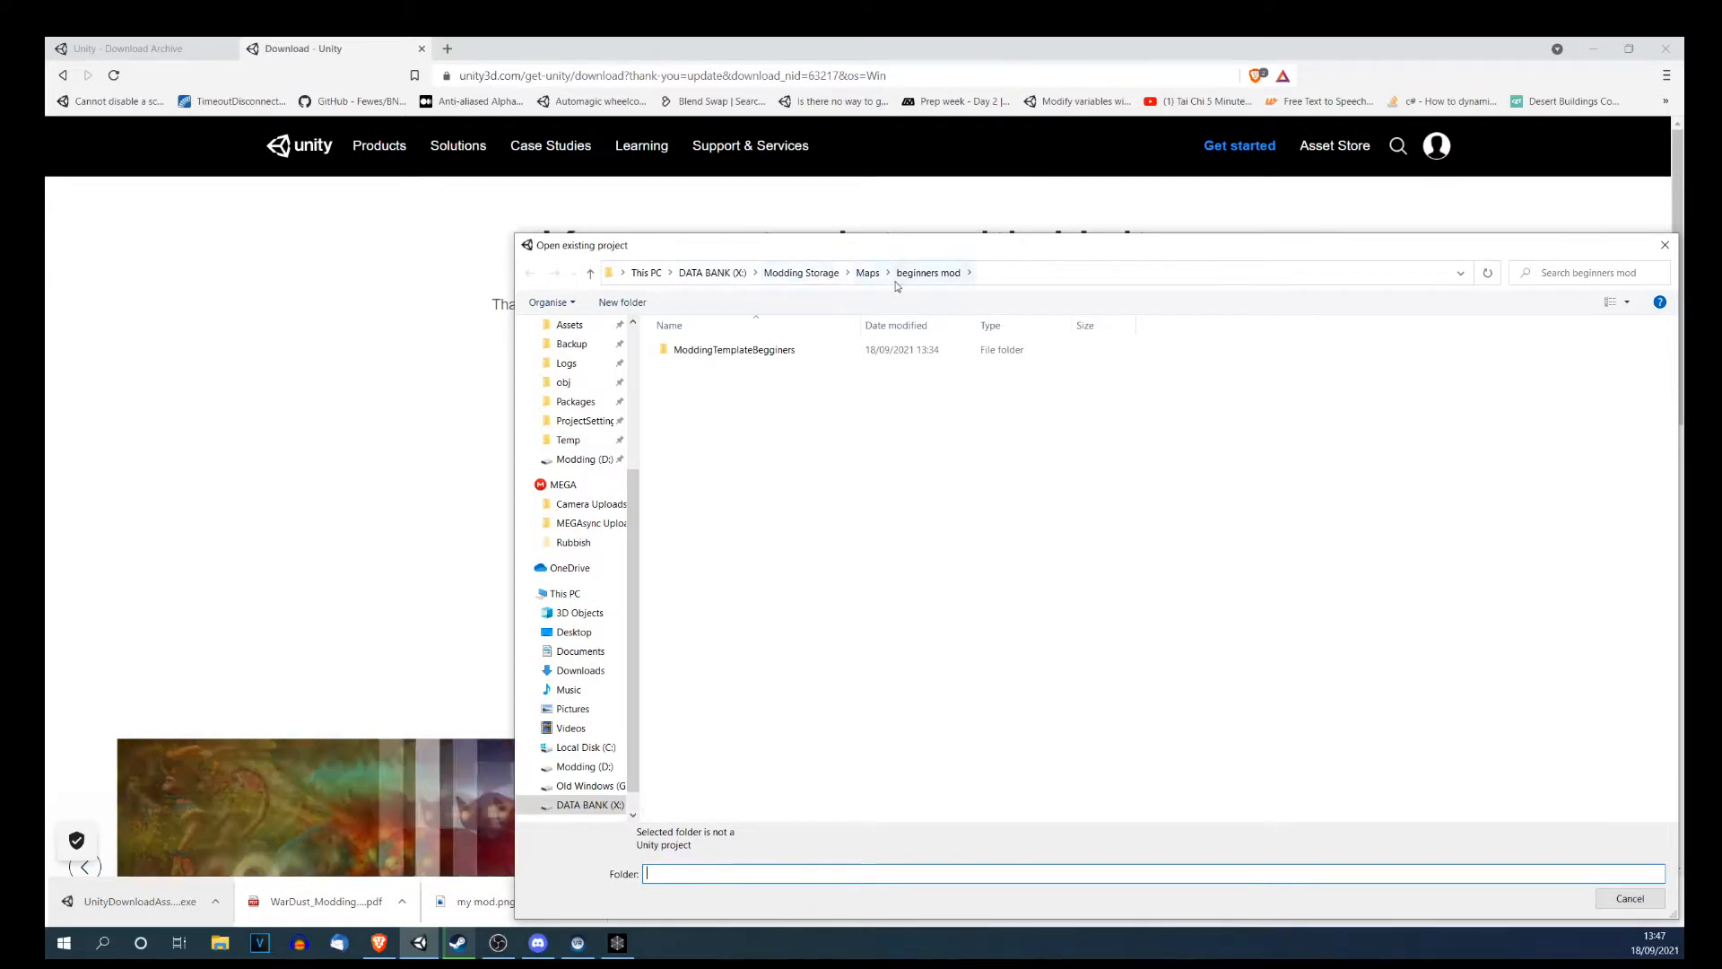
click(781, 352)
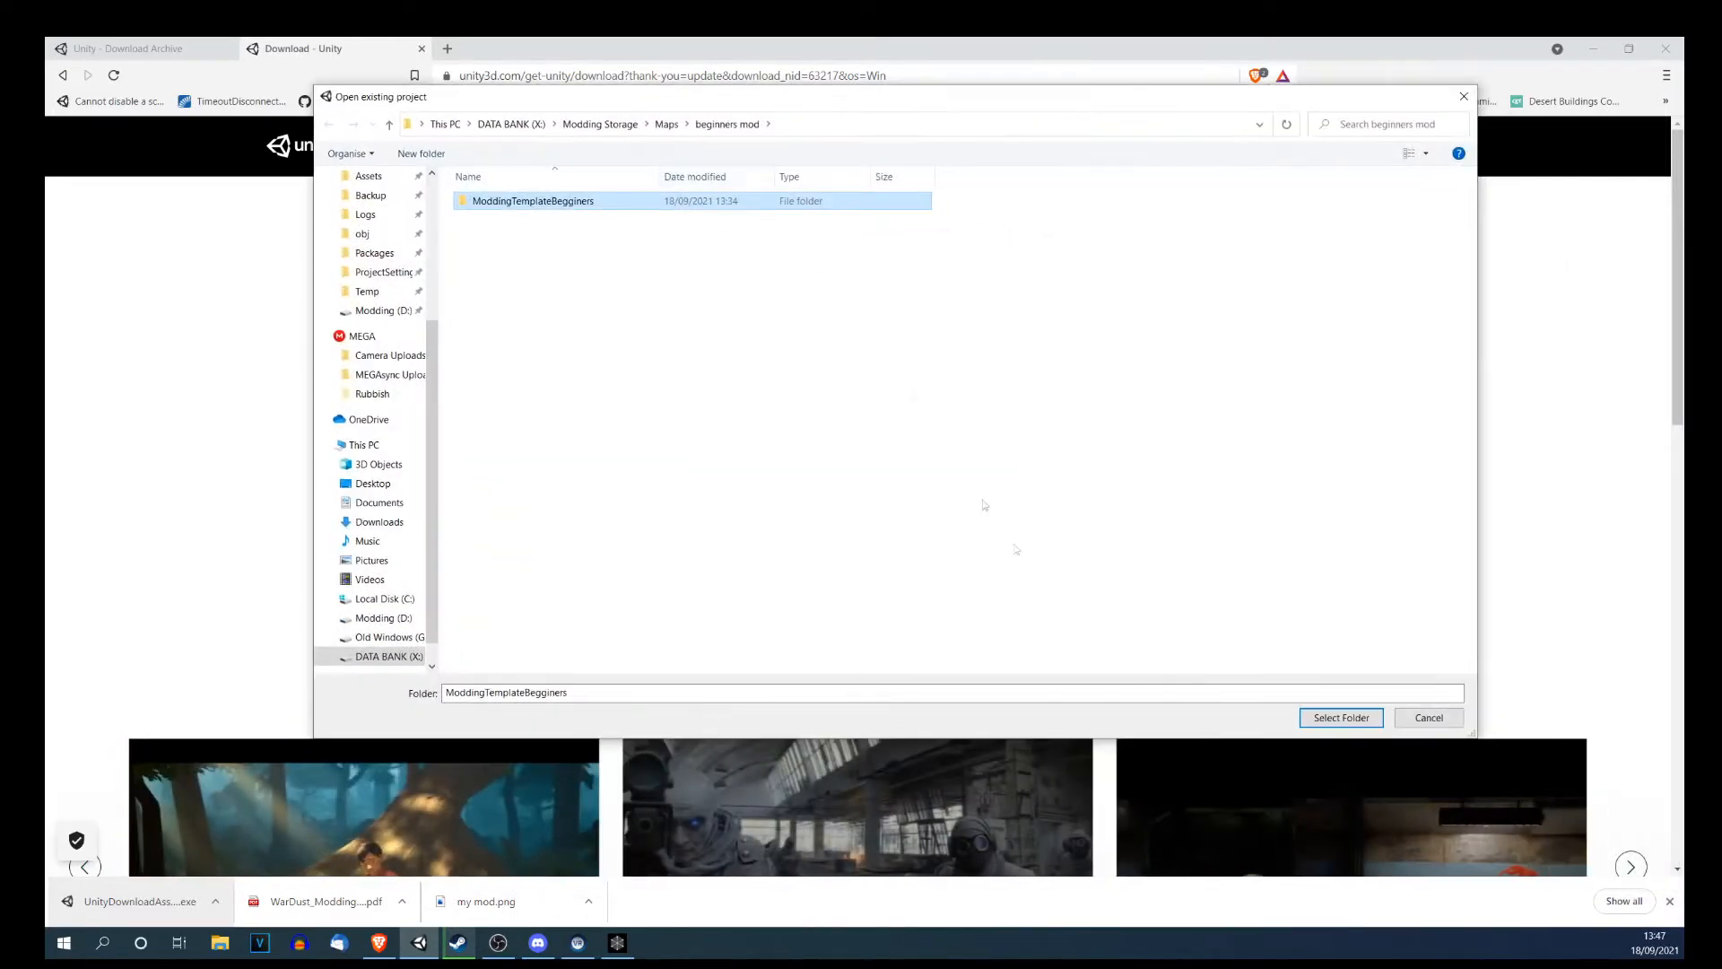
click(1316, 718)
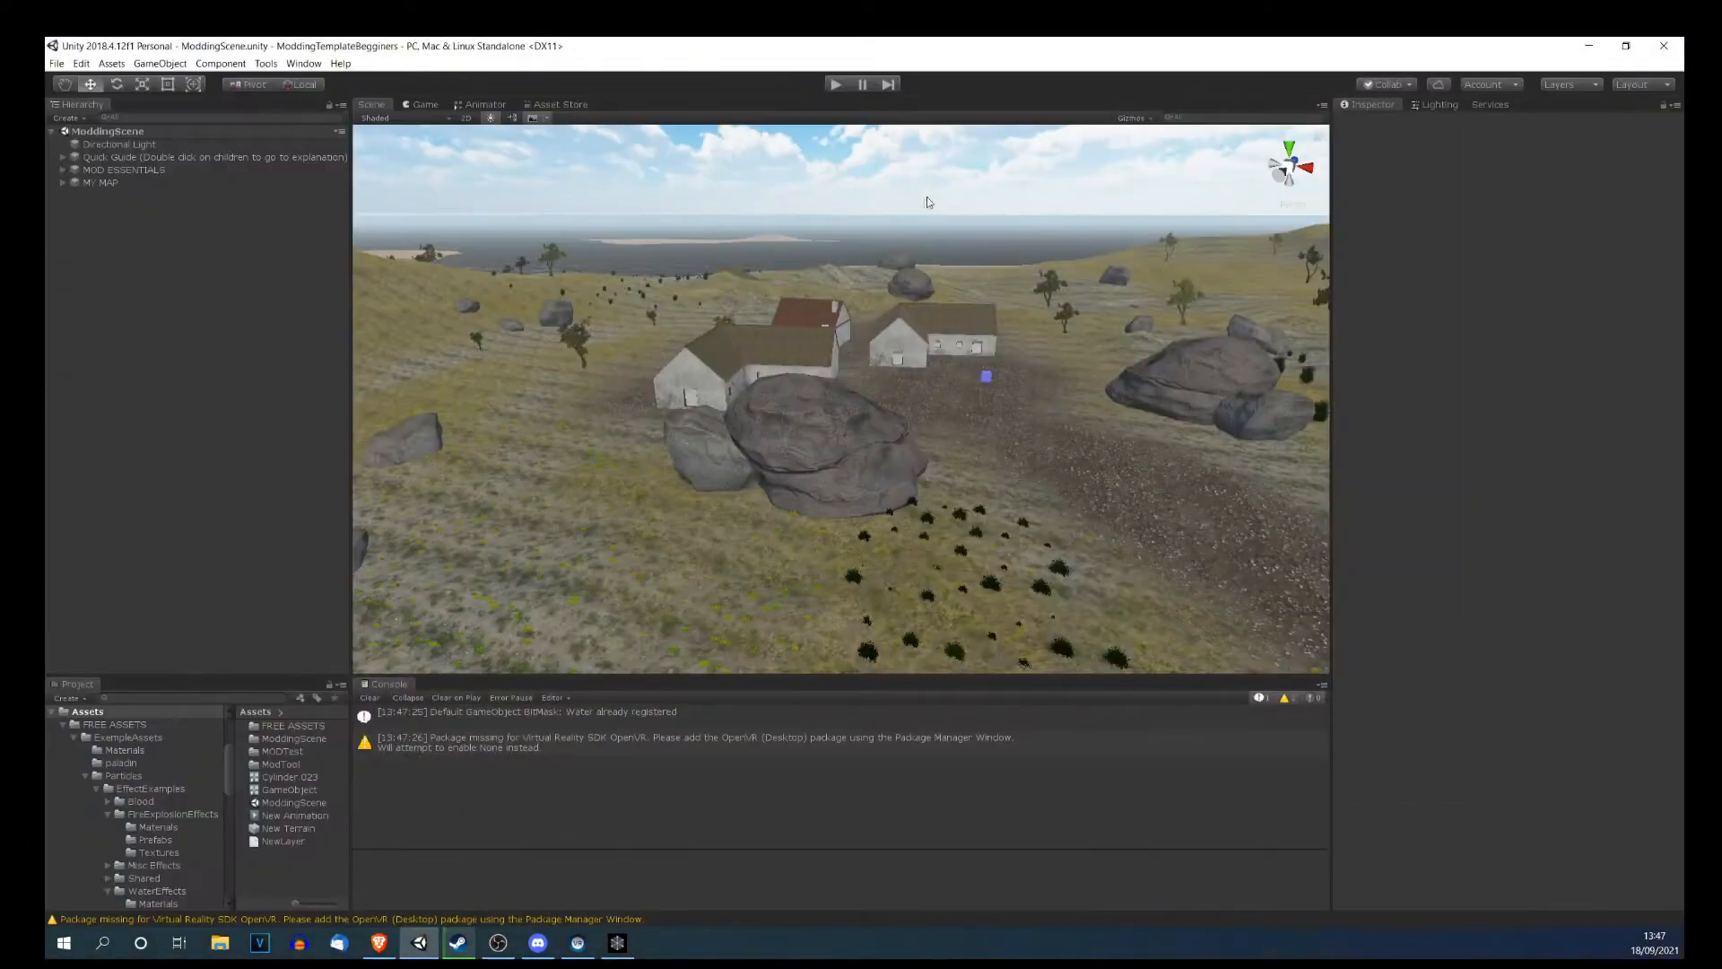
Look around the ModdingScene map in the Scene view, examining its terrain, buildings, rocks and windmill.
right_drag(974, 368, 752, 358)
scroll(859, 366, down, 3)
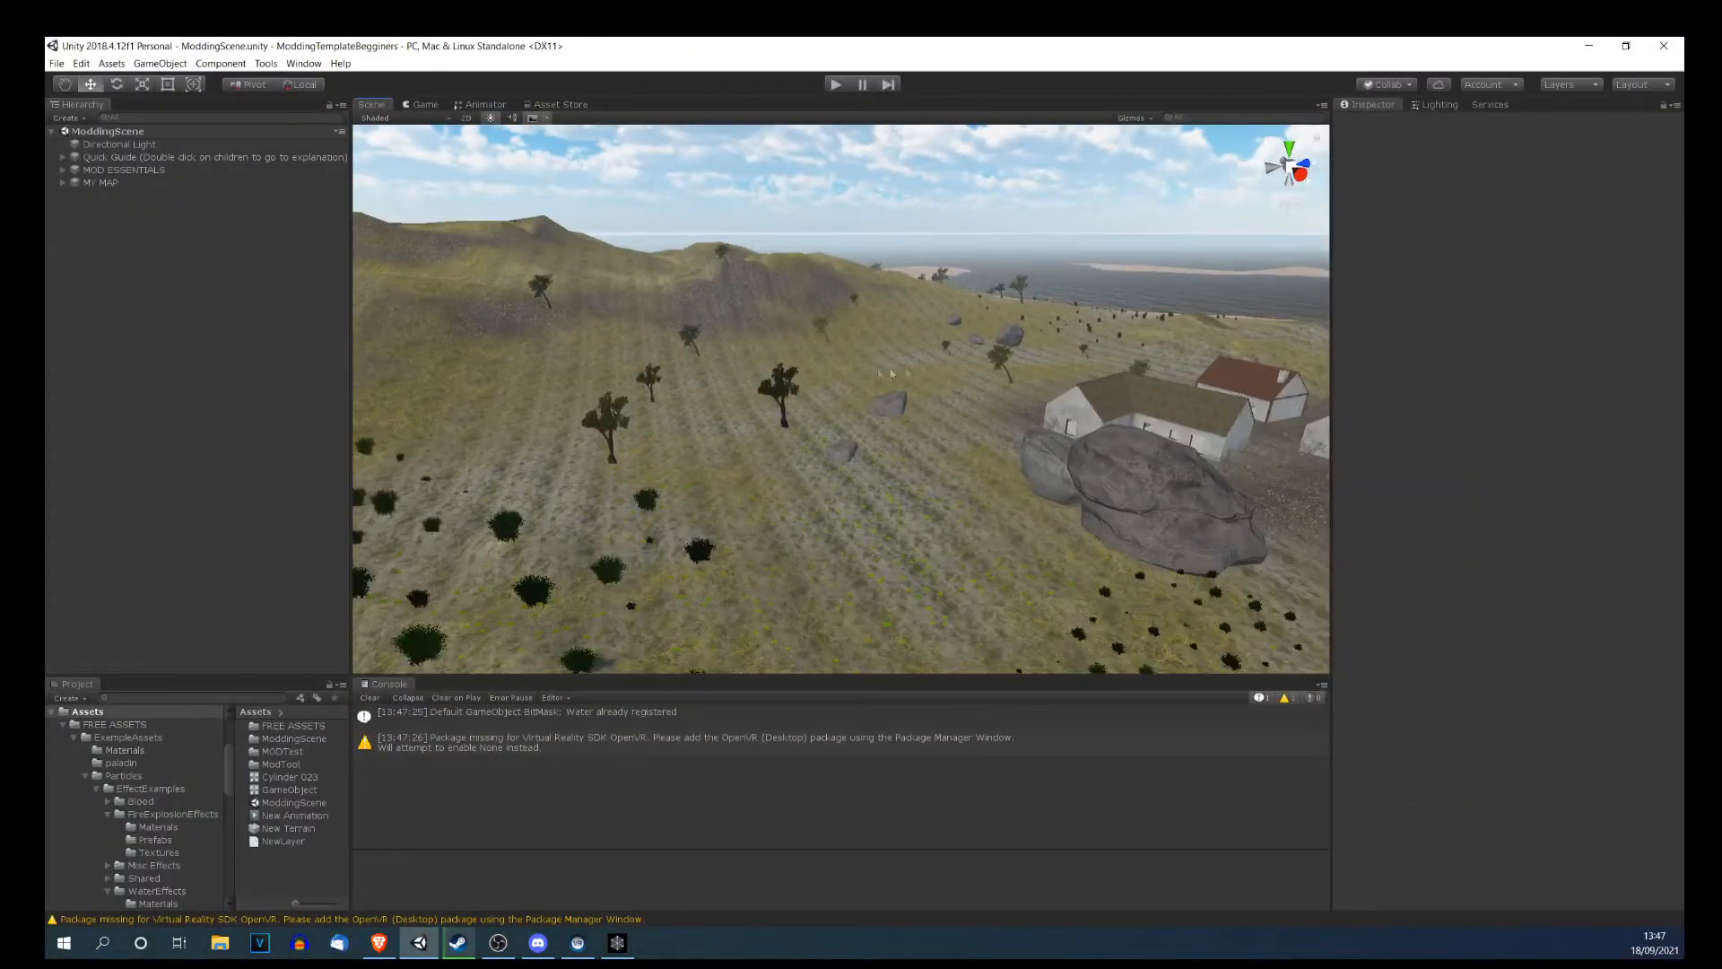
right_drag(858, 366, 708, 373)
scroll(811, 369, down, 4)
middle_drag(811, 369, 580, 319)
scroll(581, 319, up, 3)
right_drag(1059, 367, 667, 398)
scroll(666, 397, down, 4)
middle_drag(919, 358, 646, 293)
scroll(628, 299, up, 3)
right_drag(952, 330, 702, 283)
scroll(784, 285, down, 4)
scroll(846, 293, up, 4)
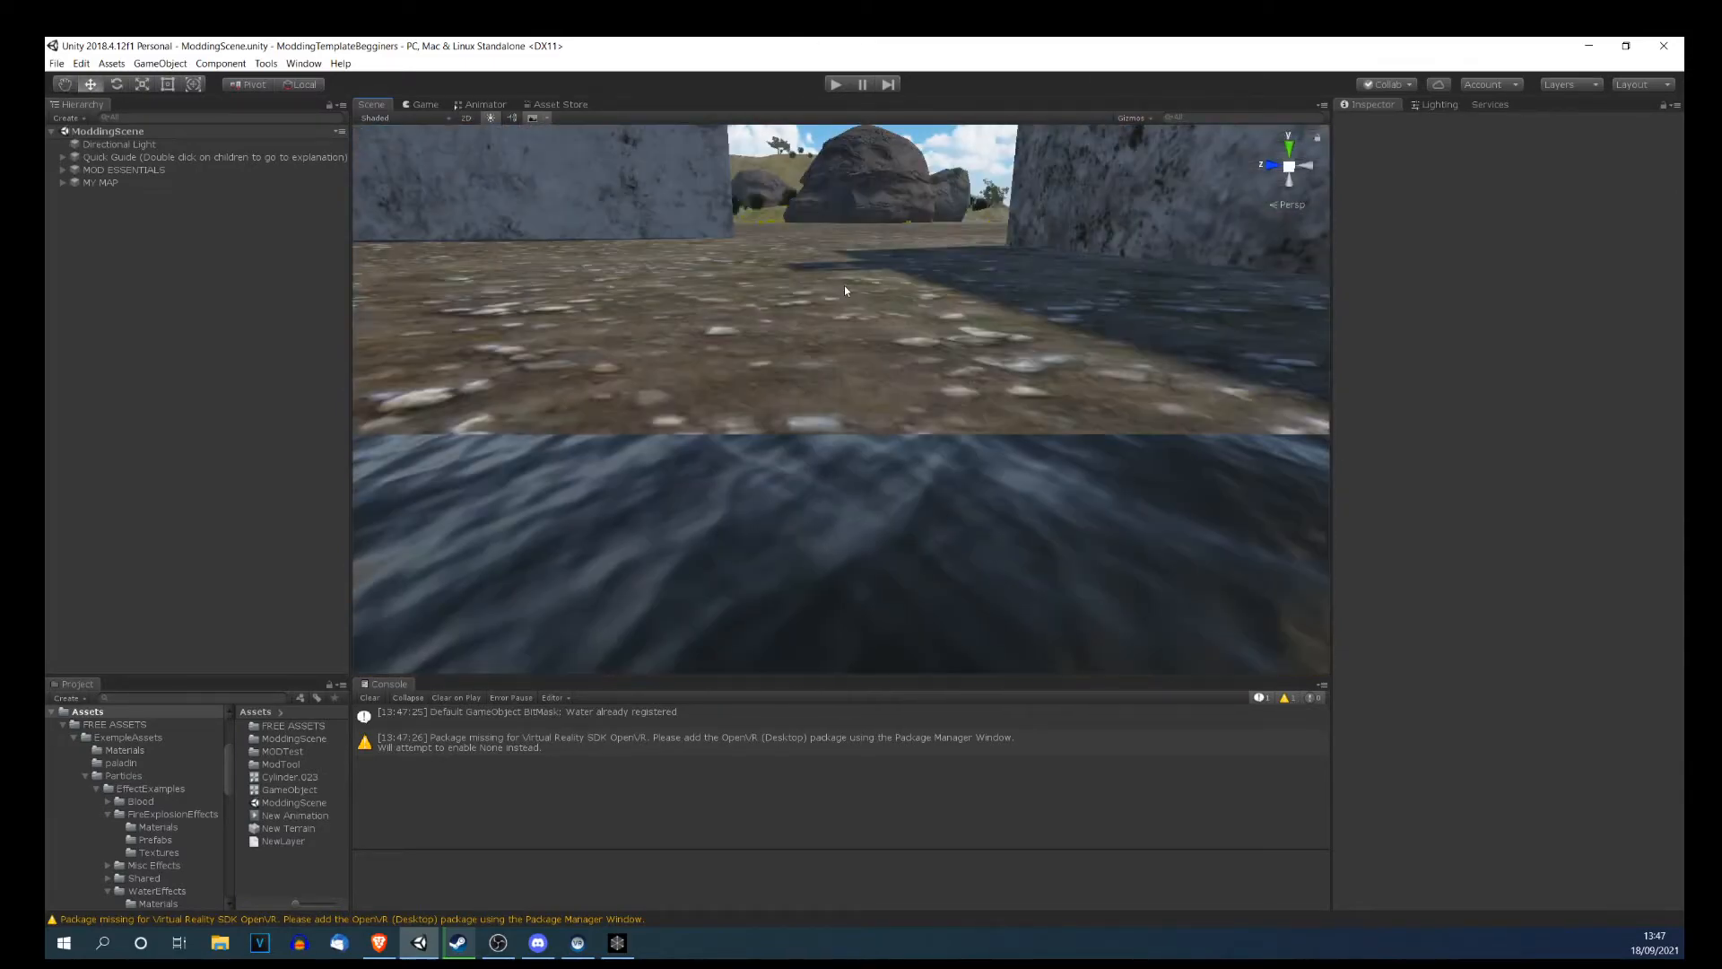
scroll(843, 278, down, 3)
middle_drag(842, 273, 642, 335)
scroll(643, 335, up, 3)
right_drag(643, 335, 1300, 346)
right_drag(947, 335, 710, 356)
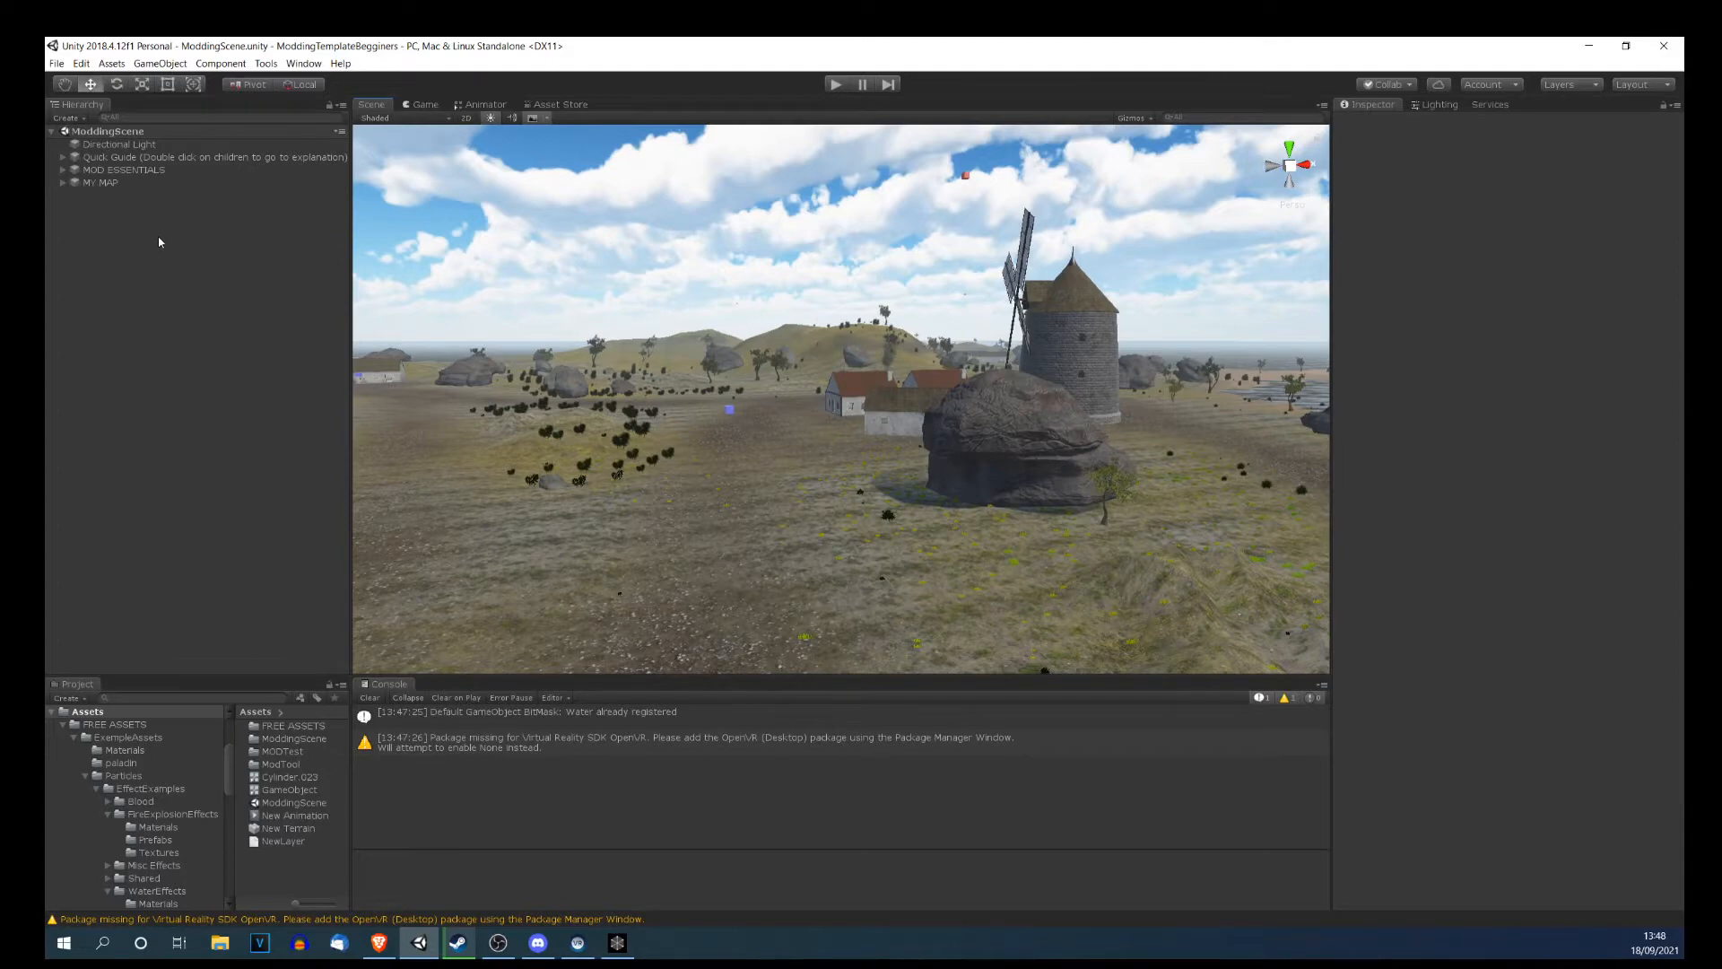
Rotate the Directional Light freehand to about X 46, Y 0, Z 22 degrees.
click(124, 146)
right_drag(745, 341, 696, 387)
scroll(696, 387, down, 3)
right_click(691, 374)
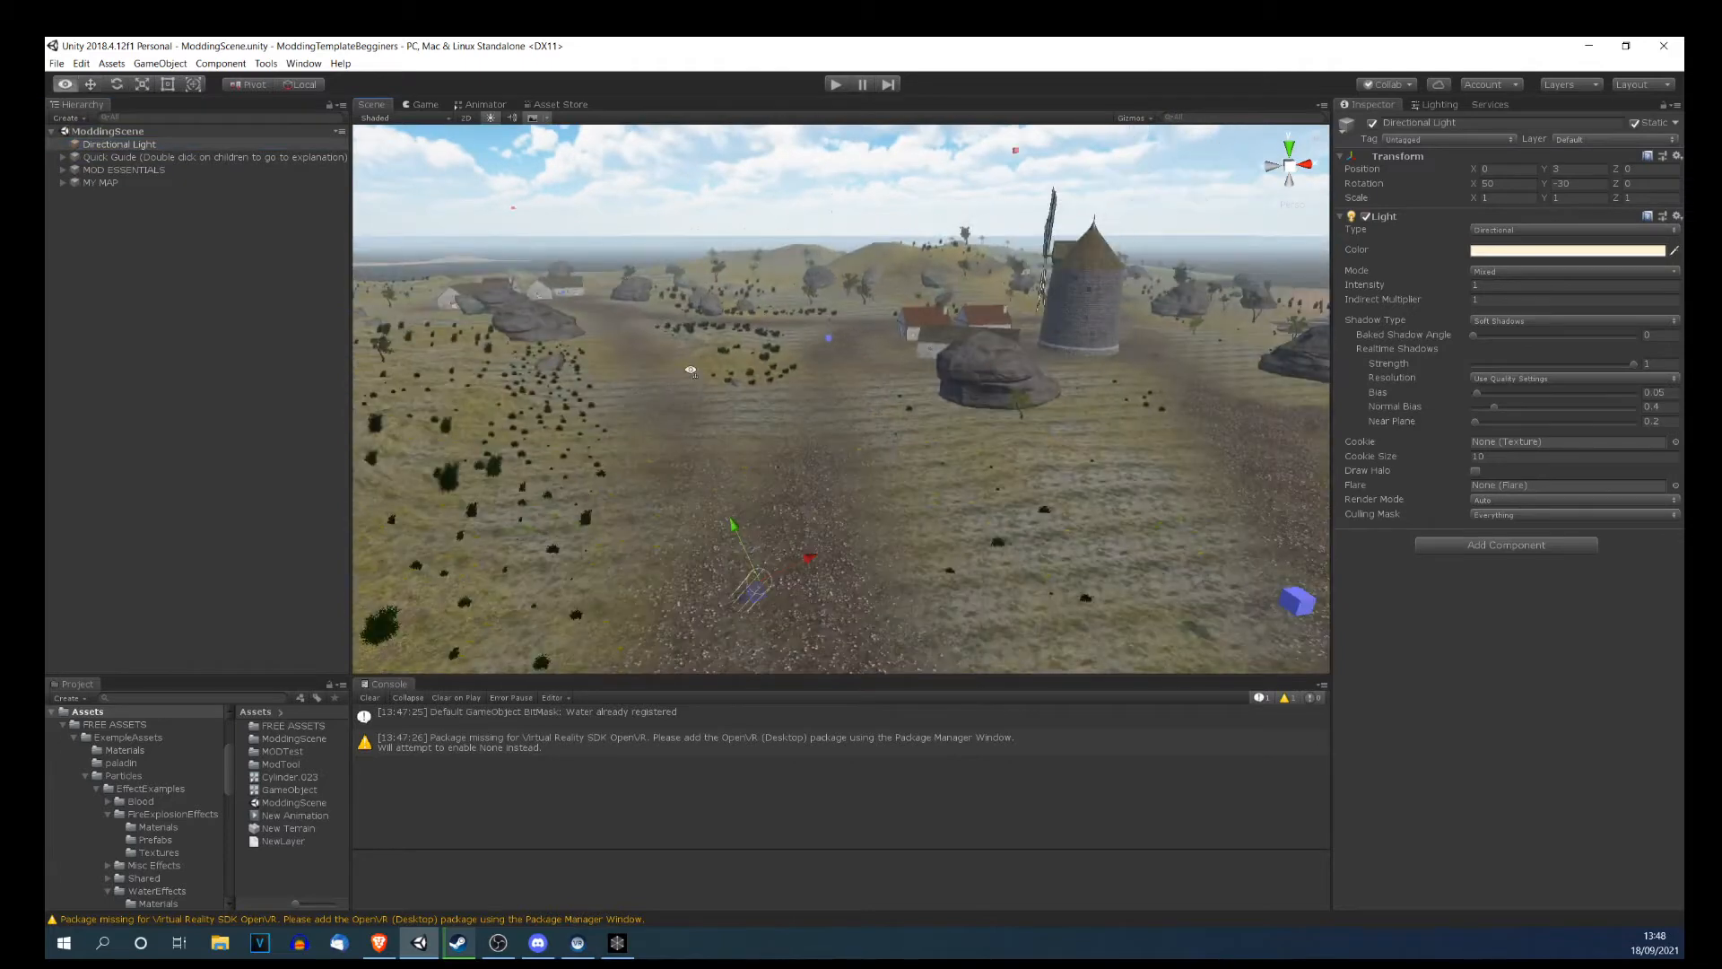
key(e)
drag(779, 567, 672, 515)
right_drag(718, 448, 673, 411)
middle_drag(673, 410, 628, 416)
scroll(628, 416, up, 2)
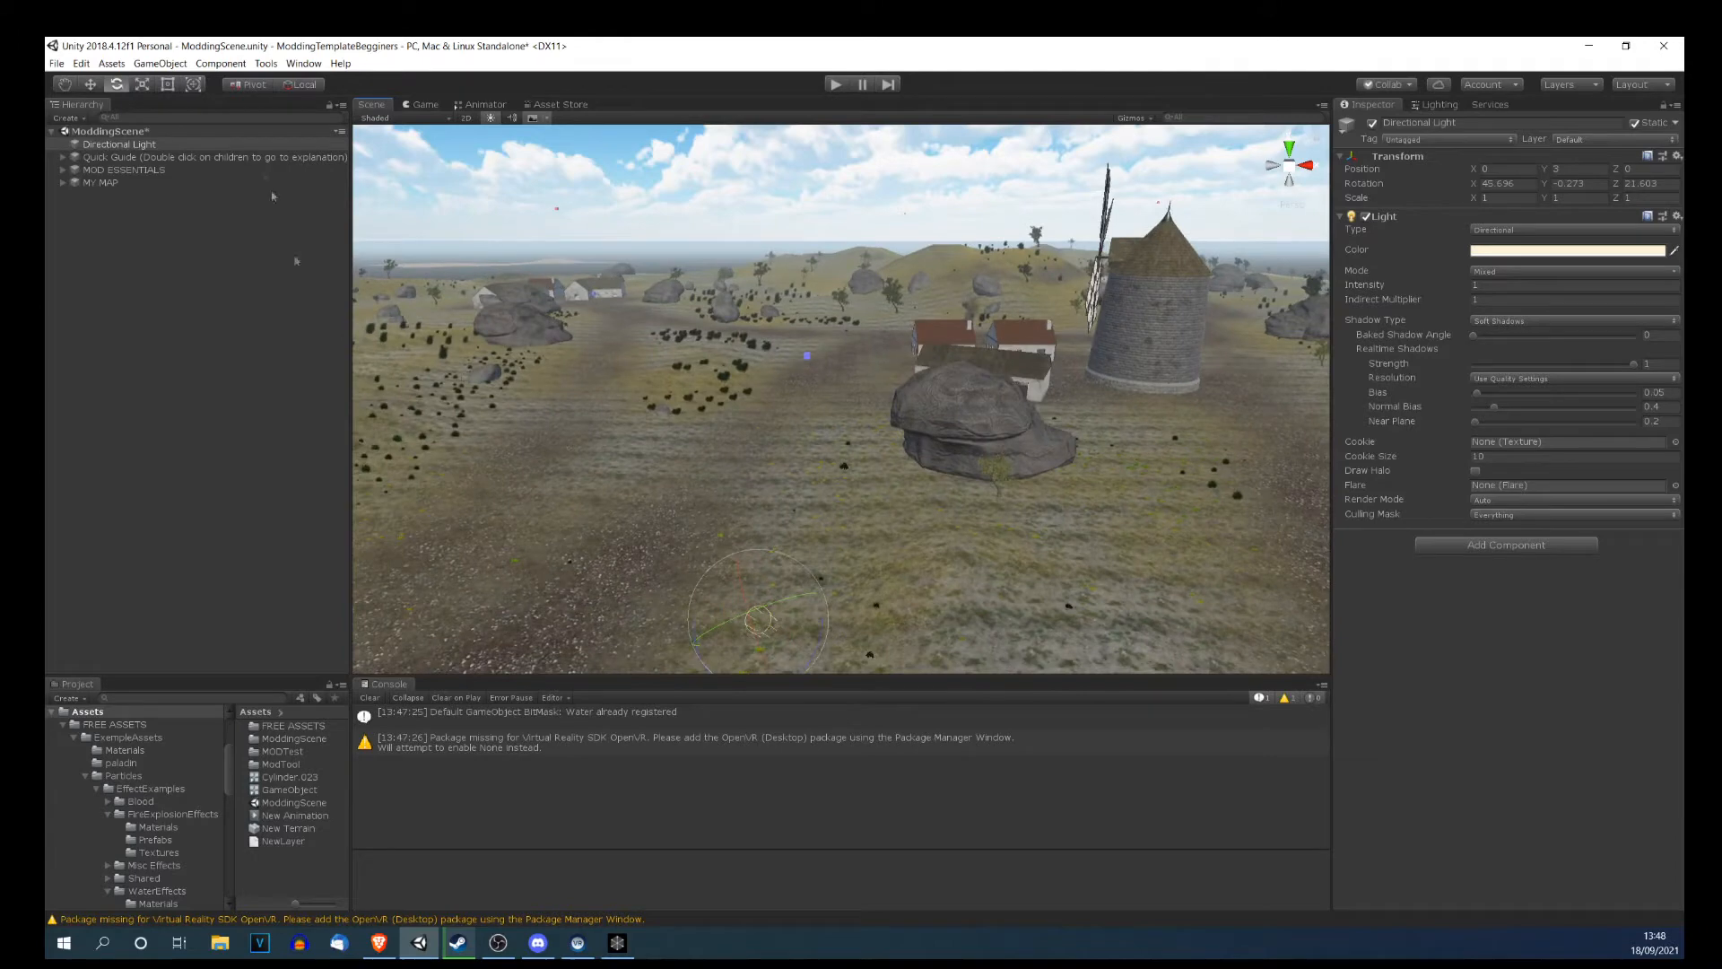
Expand the MOD ESSENTIALS object in the scene hierarchy to view its child objects and survey the map.
click(78, 171)
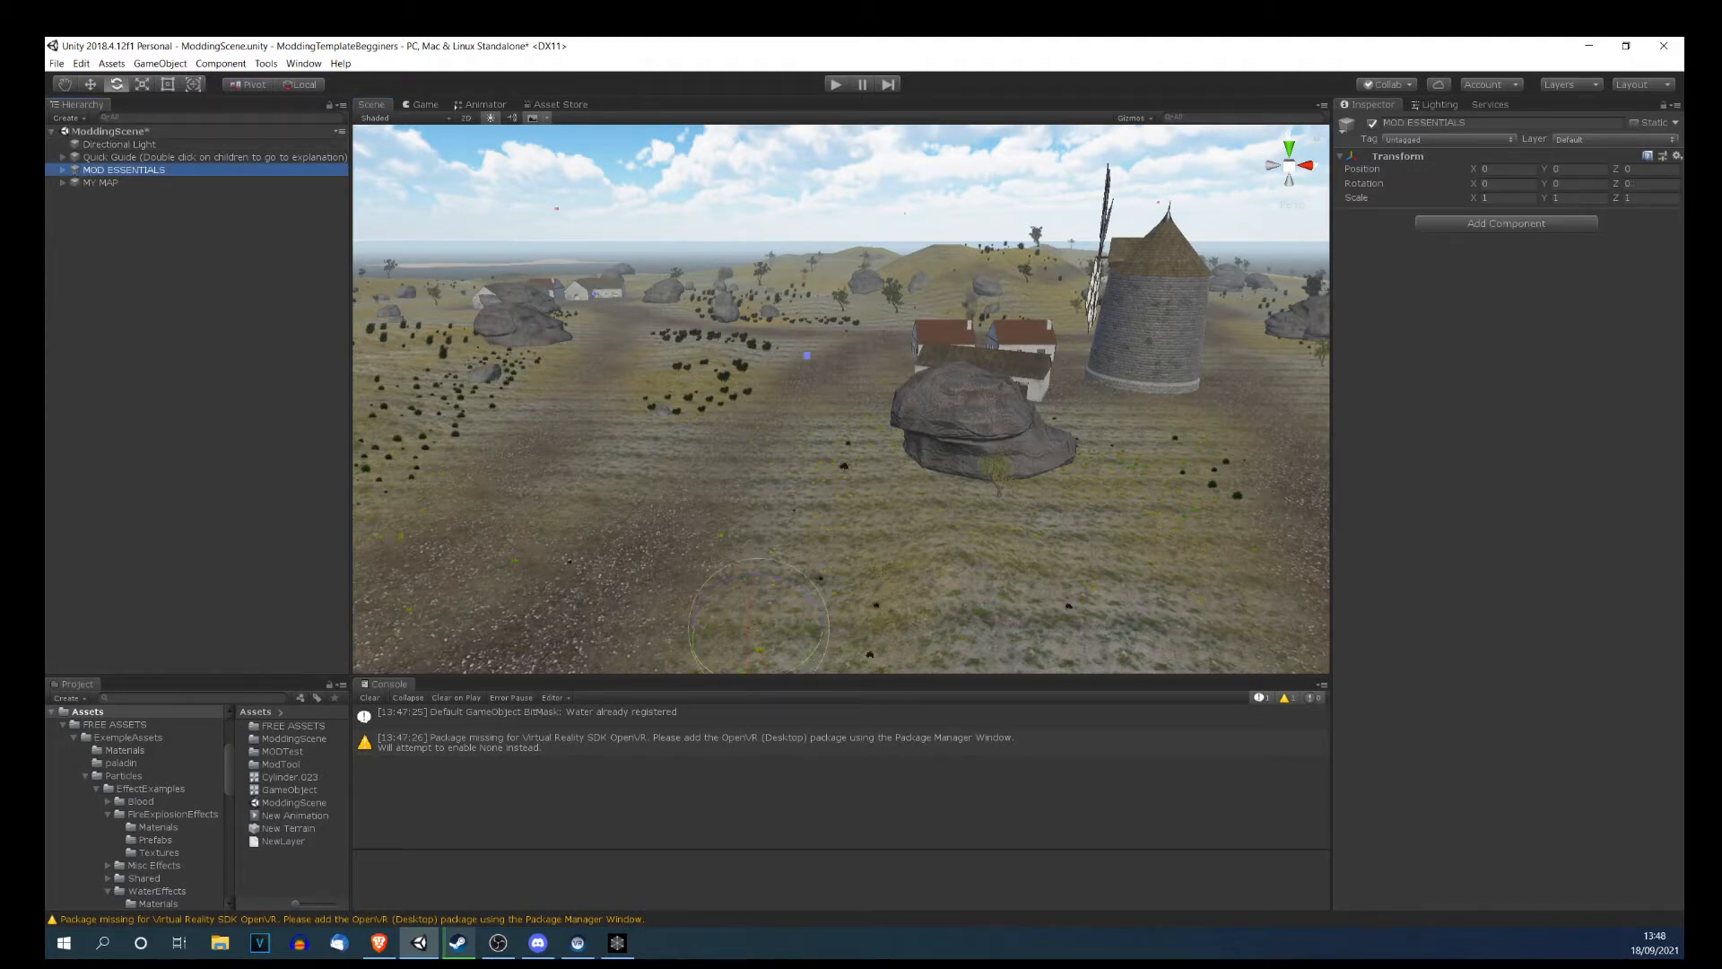
click(62, 170)
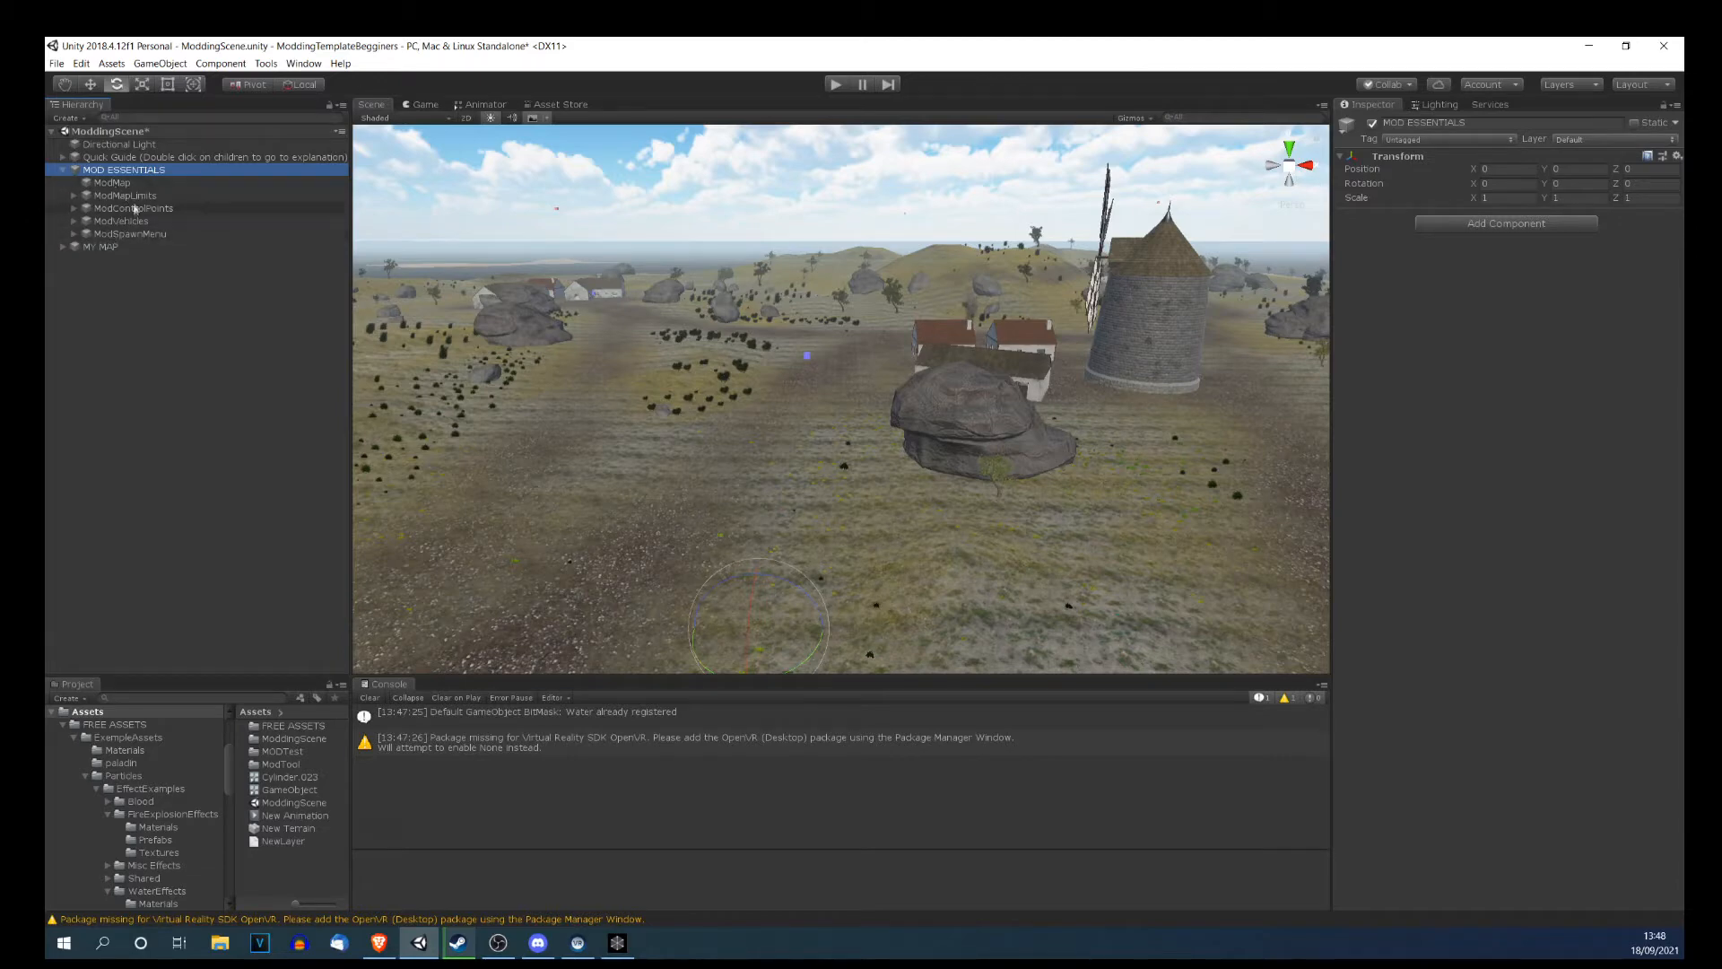
right_drag(638, 459, 776, 456)
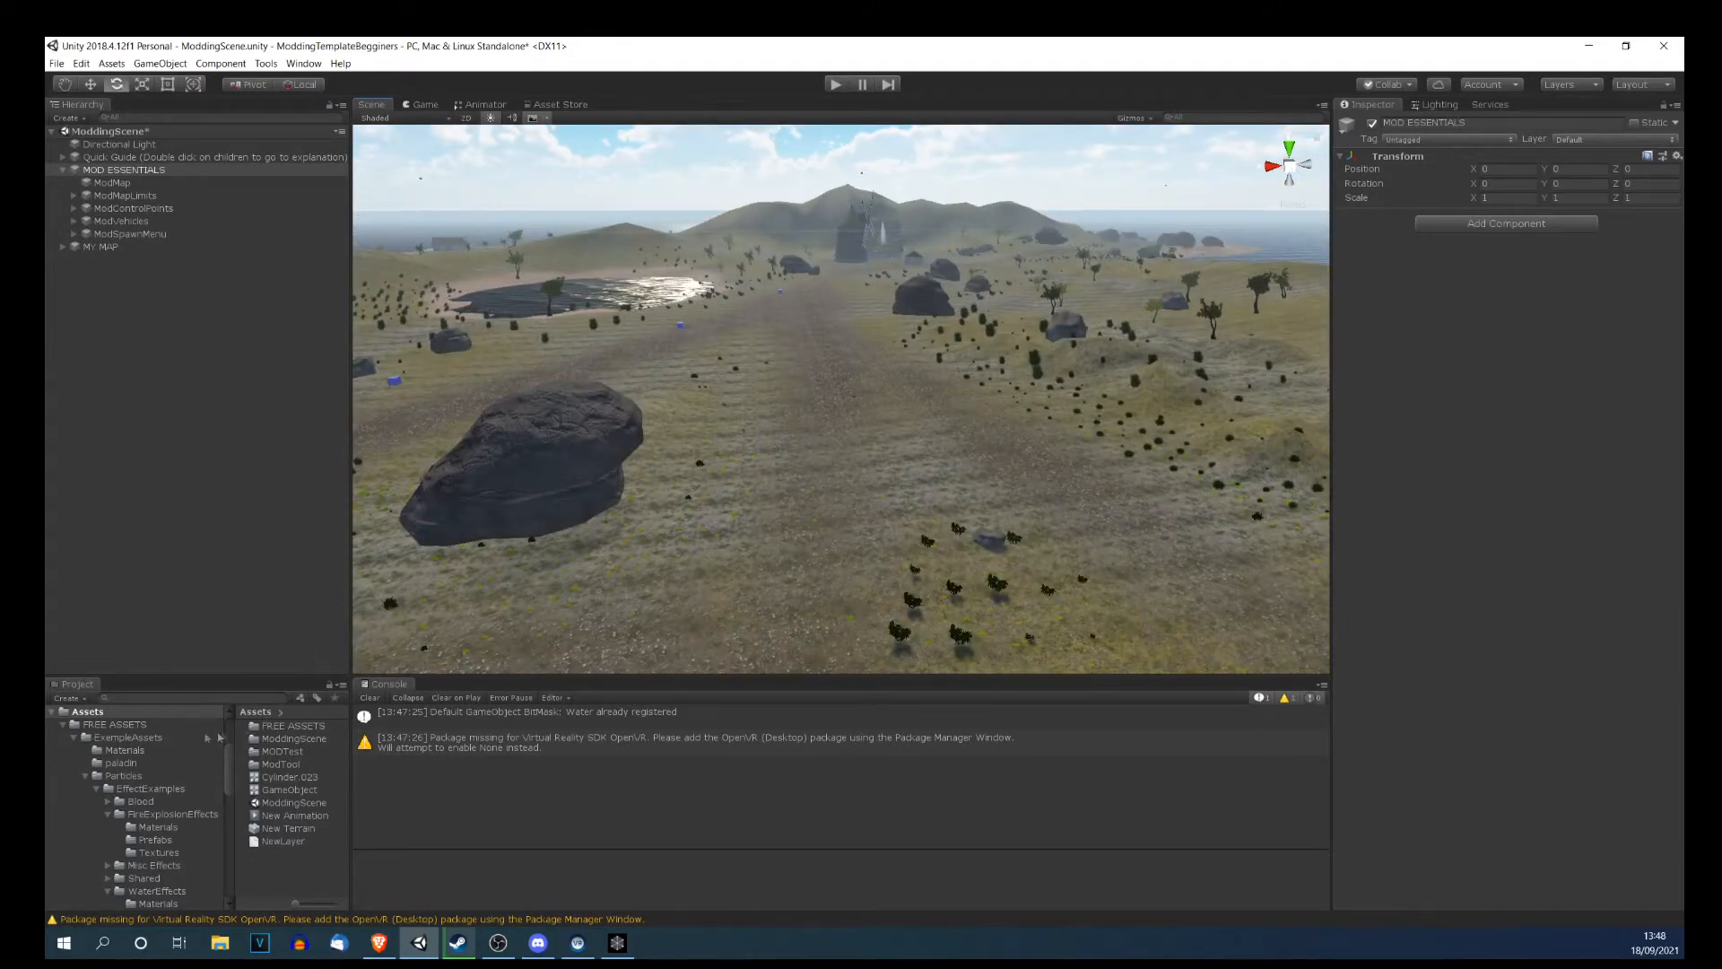
Collapse the FREE ASSETS folder, open the ModTool folder's contents and widen the project browser.
click(62, 725)
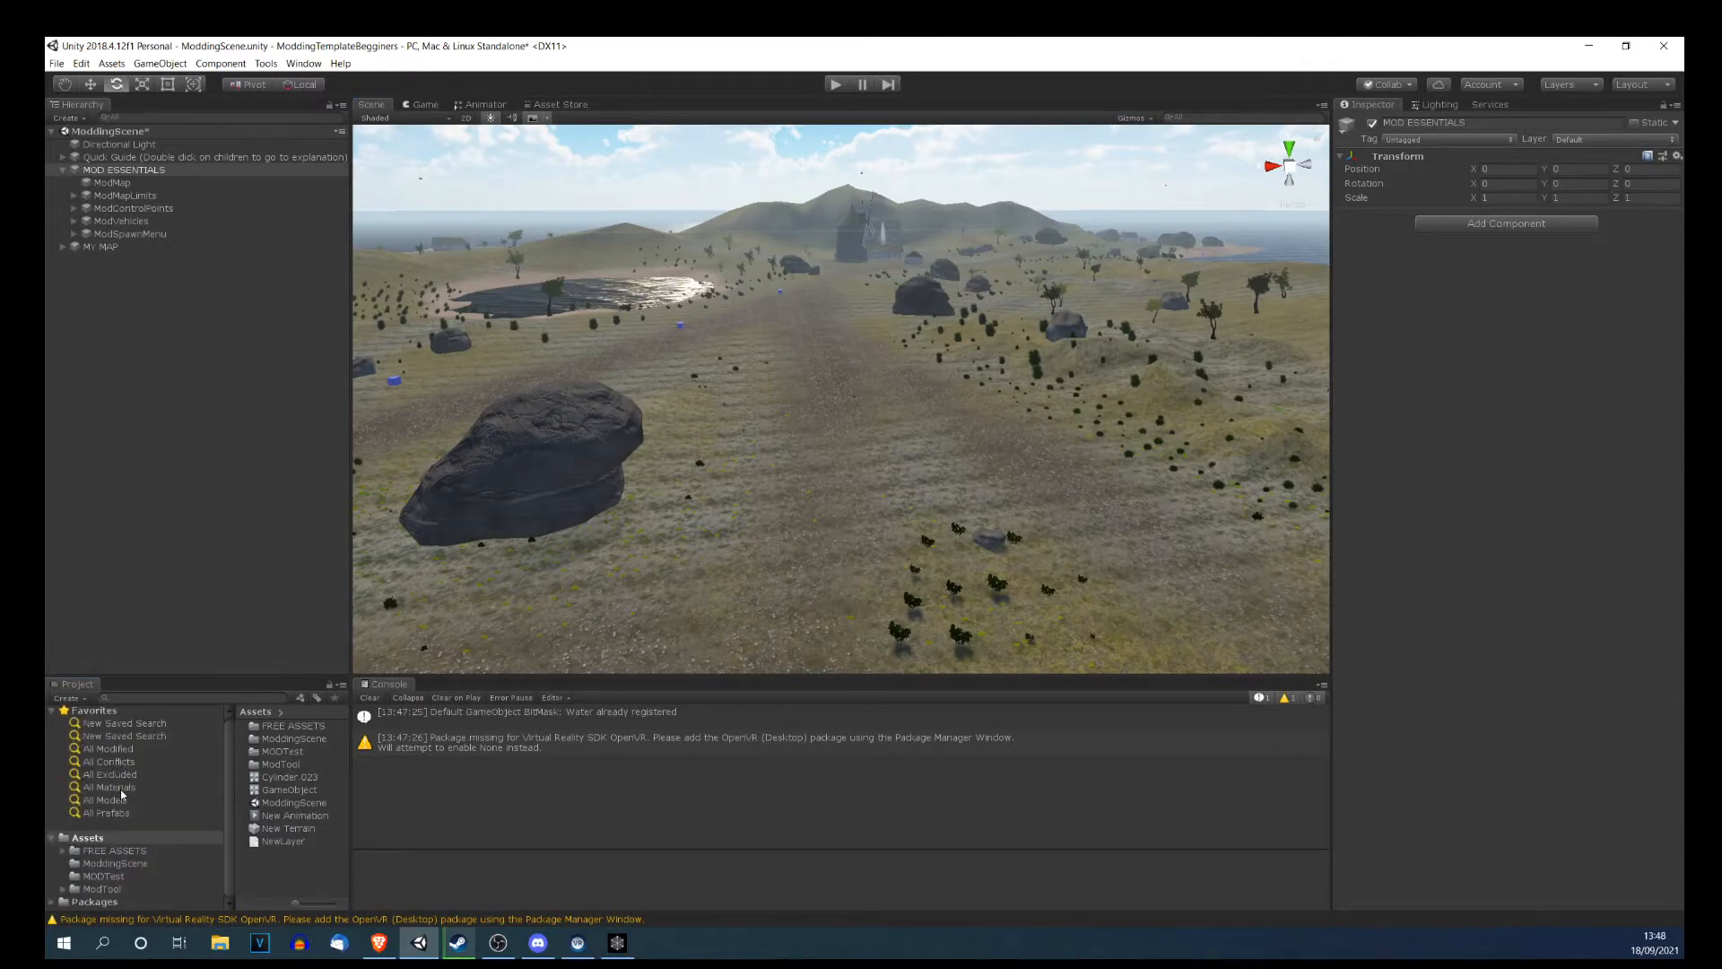
click(105, 889)
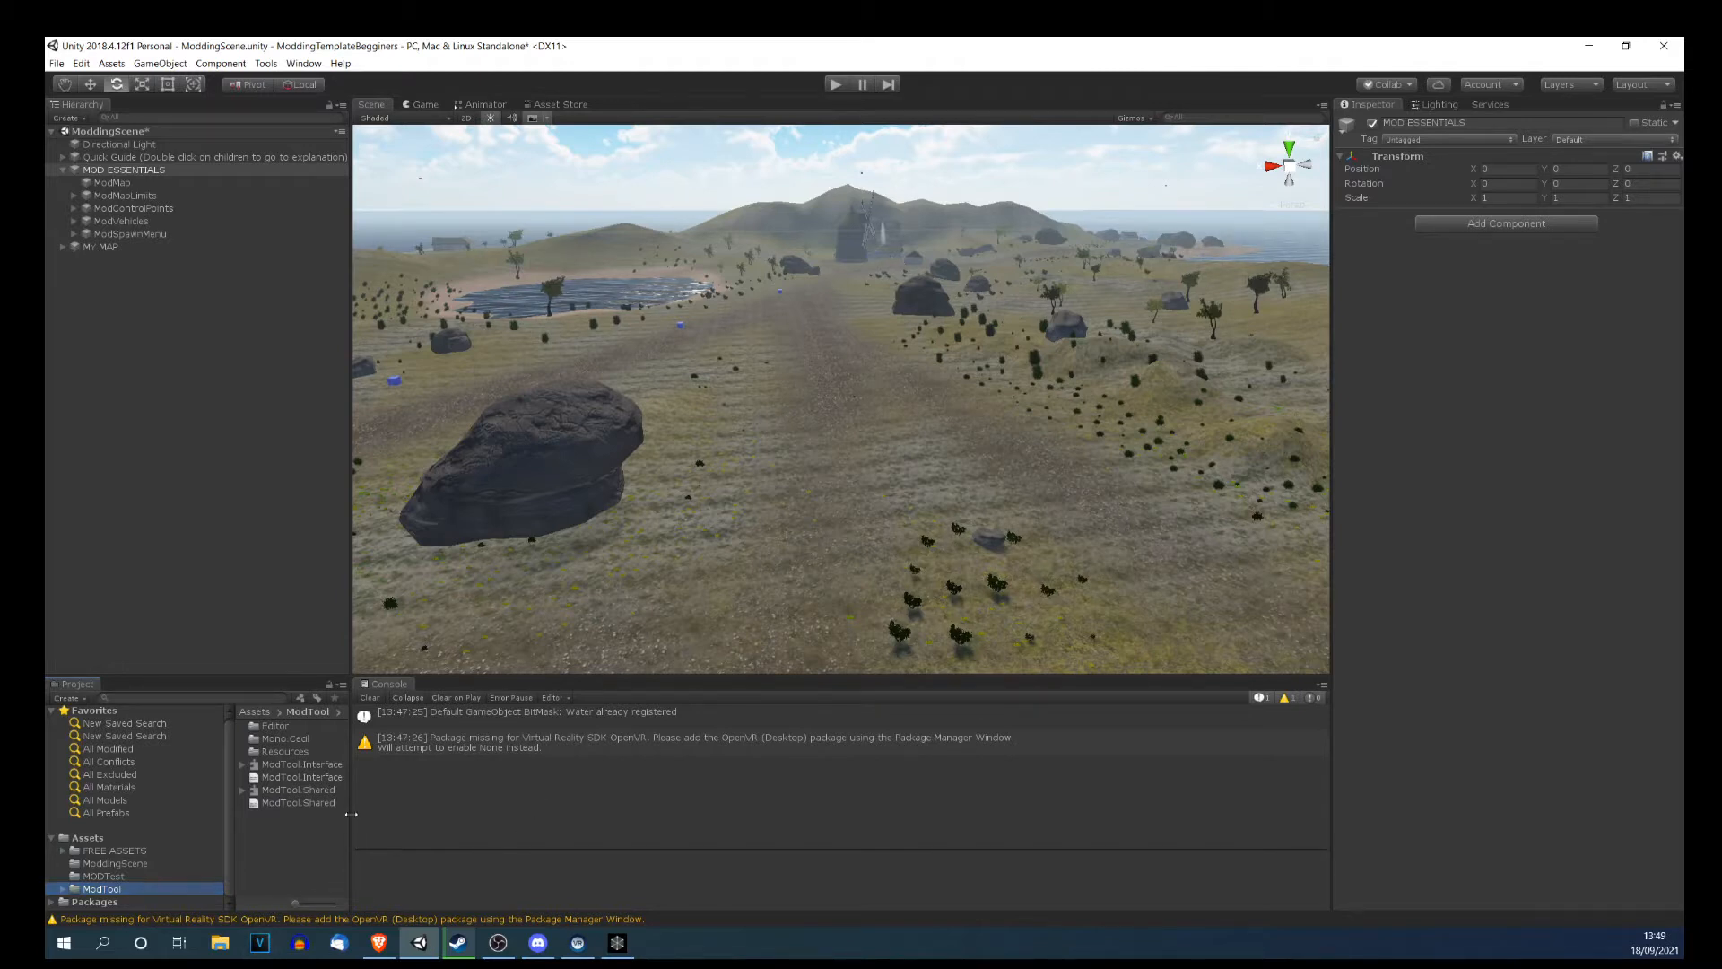
drag(350, 813, 415, 799)
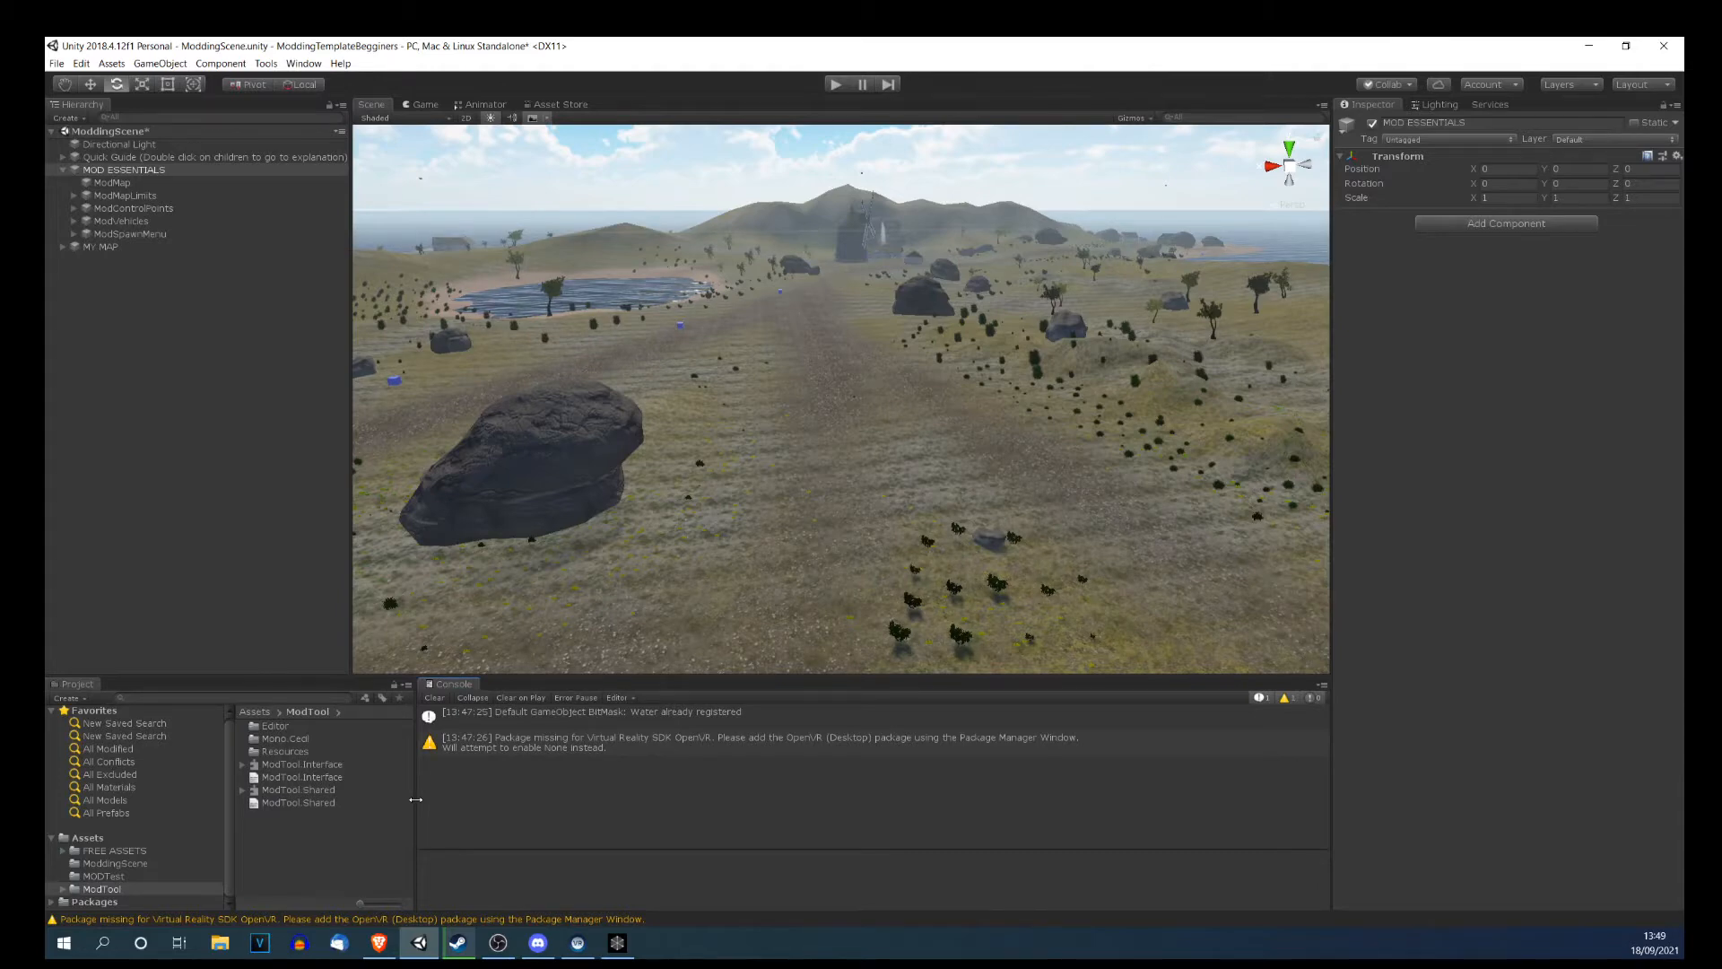
Examine the ModdingScene map's road, rocks, lake and windmill village from several angles in the Scene view.
scroll(551, 504, up, 6)
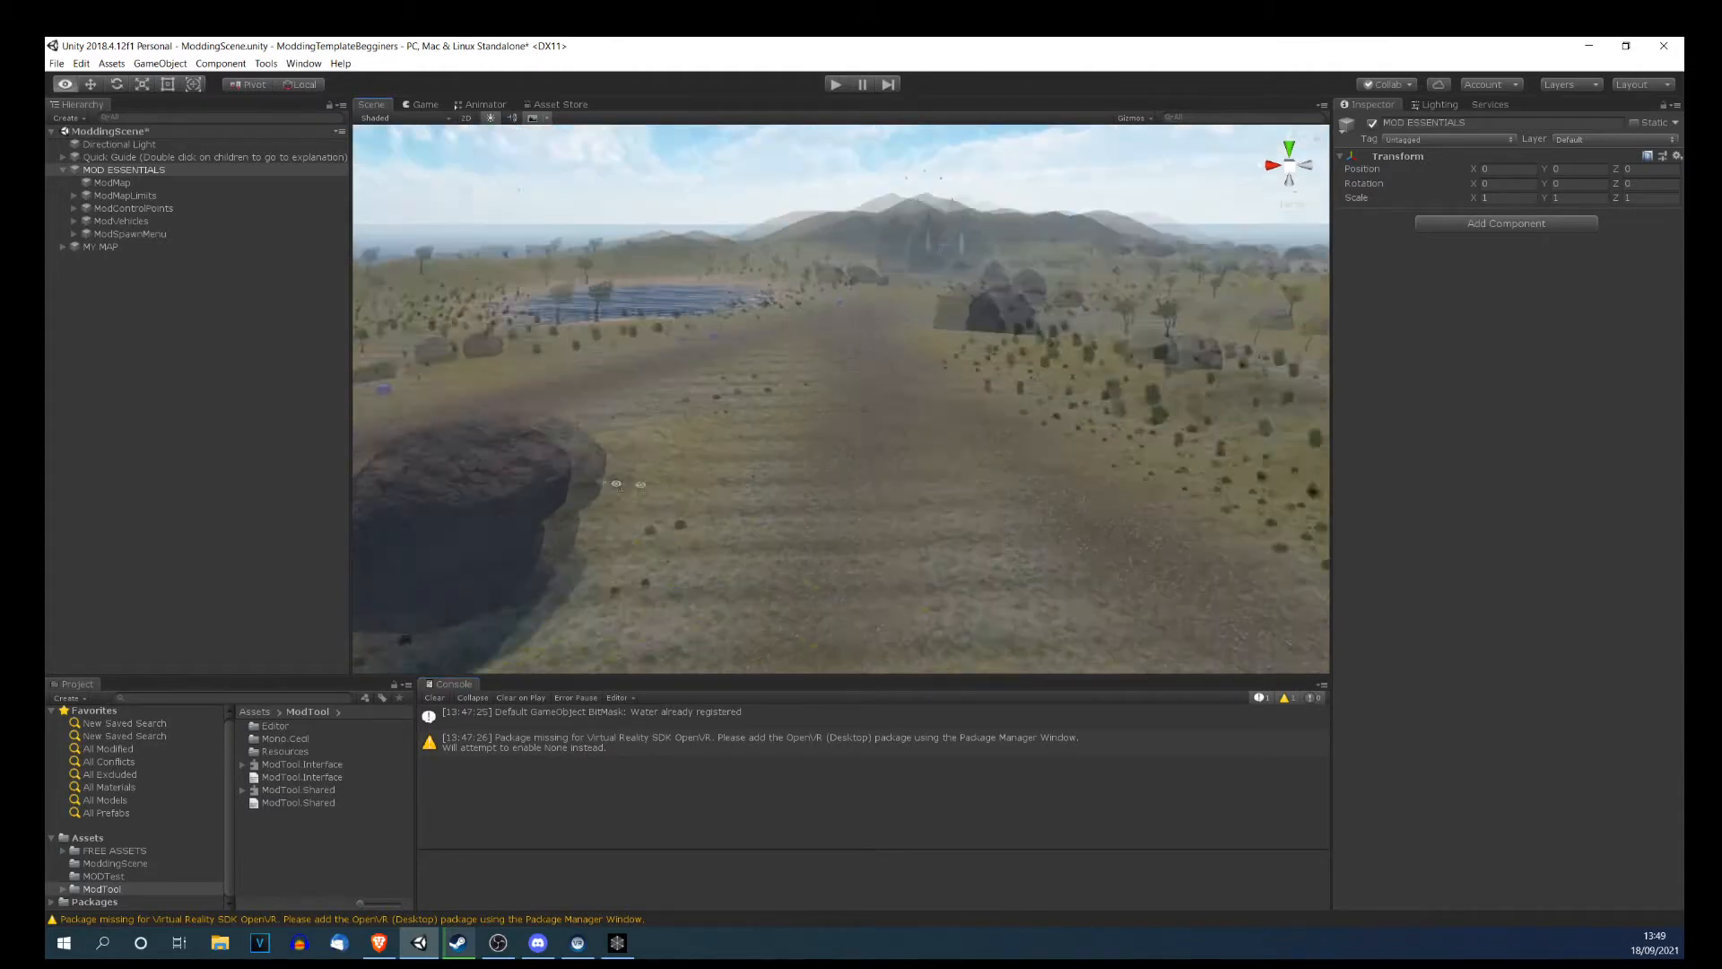
right_drag(673, 499, 593, 483)
scroll(593, 482, down, 6)
scroll(634, 442, up, 3)
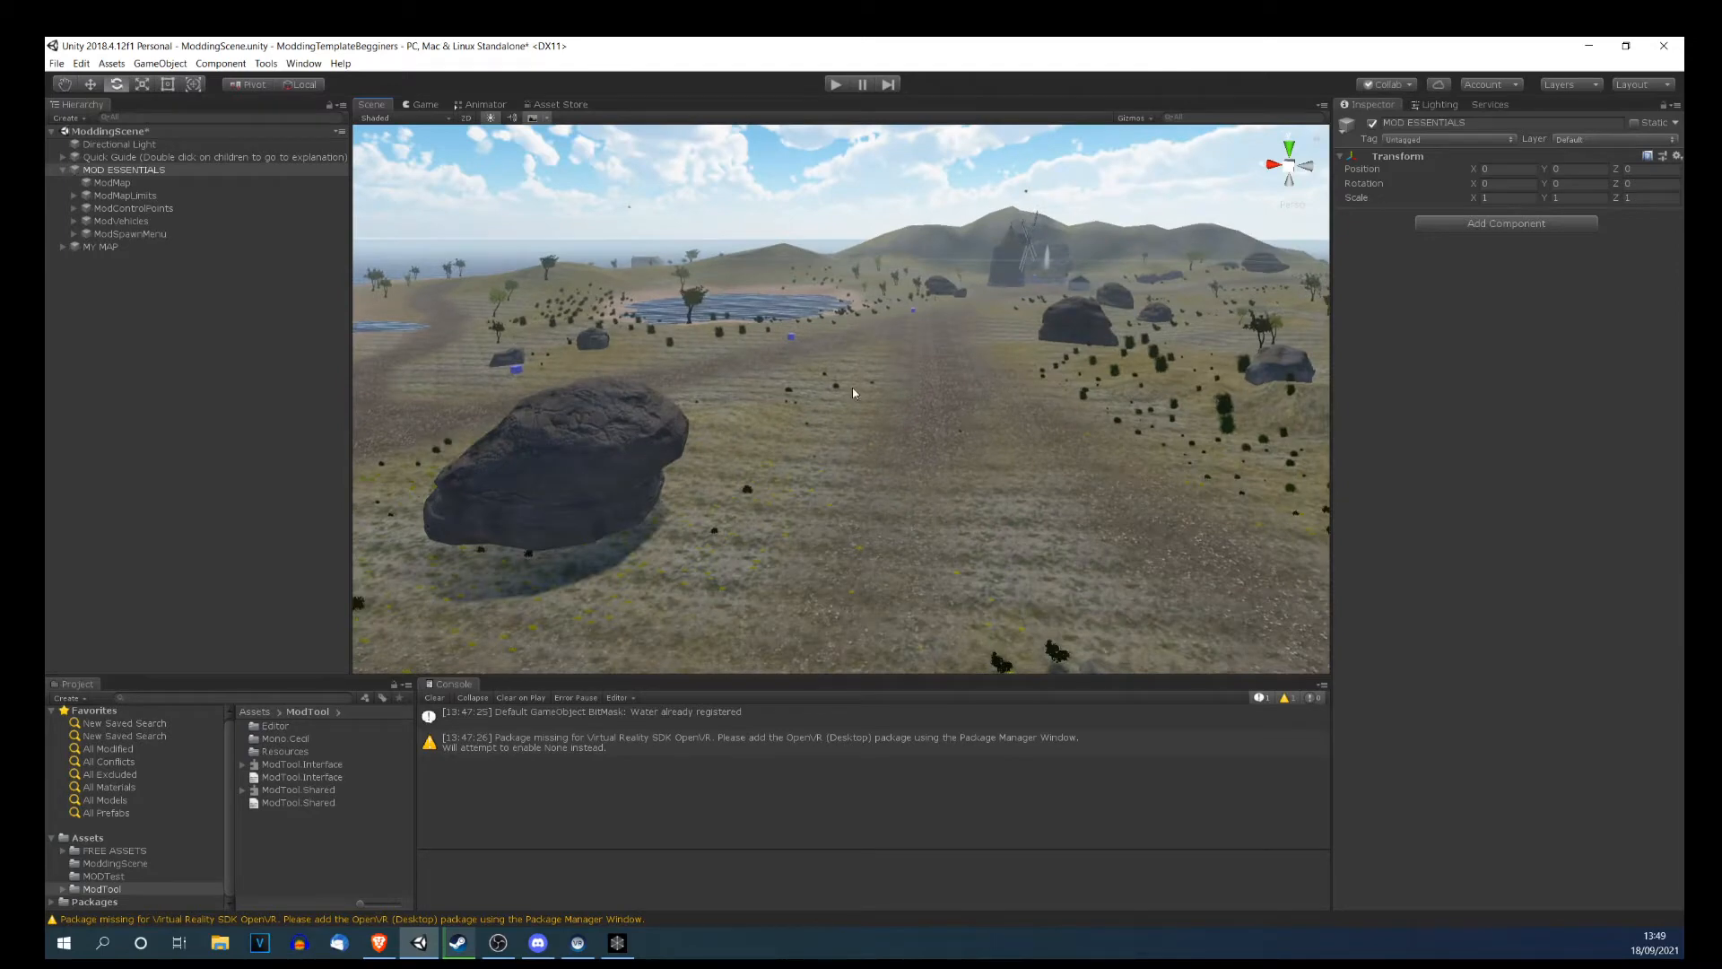
scroll(853, 393, down, 4)
right_drag(855, 391, 730, 391)
scroll(627, 372, up, 6)
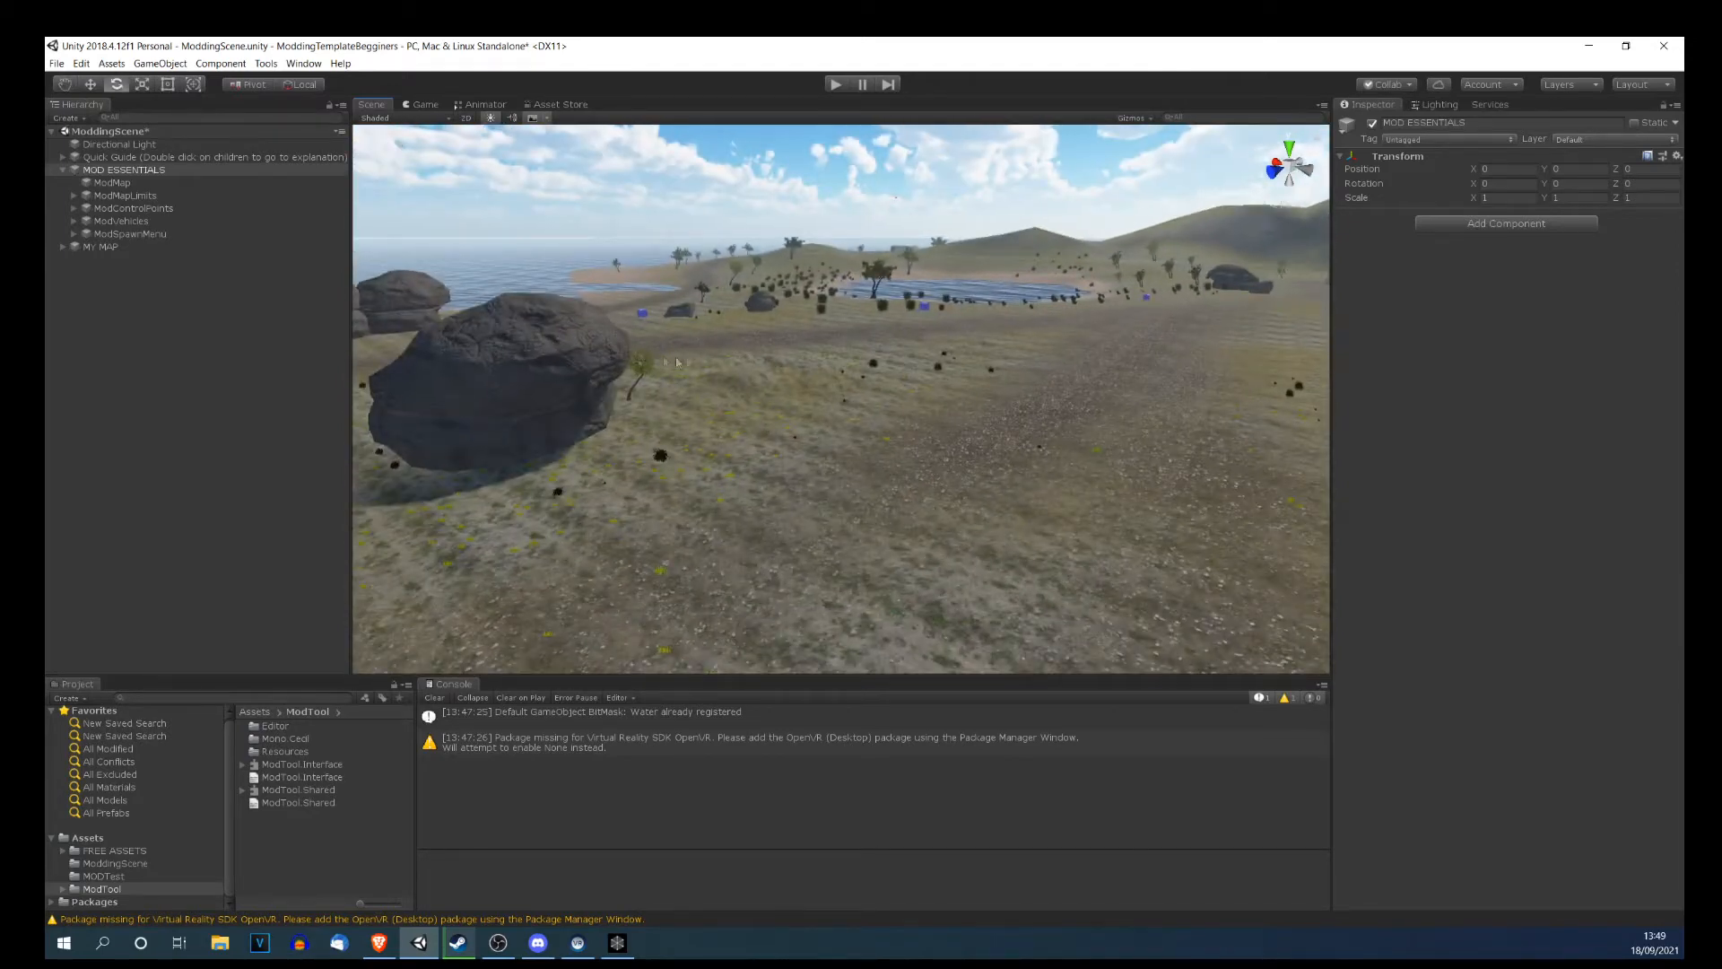
scroll(636, 350, down, 4)
scroll(556, 344, up, 5)
right_drag(513, 349, 766, 357)
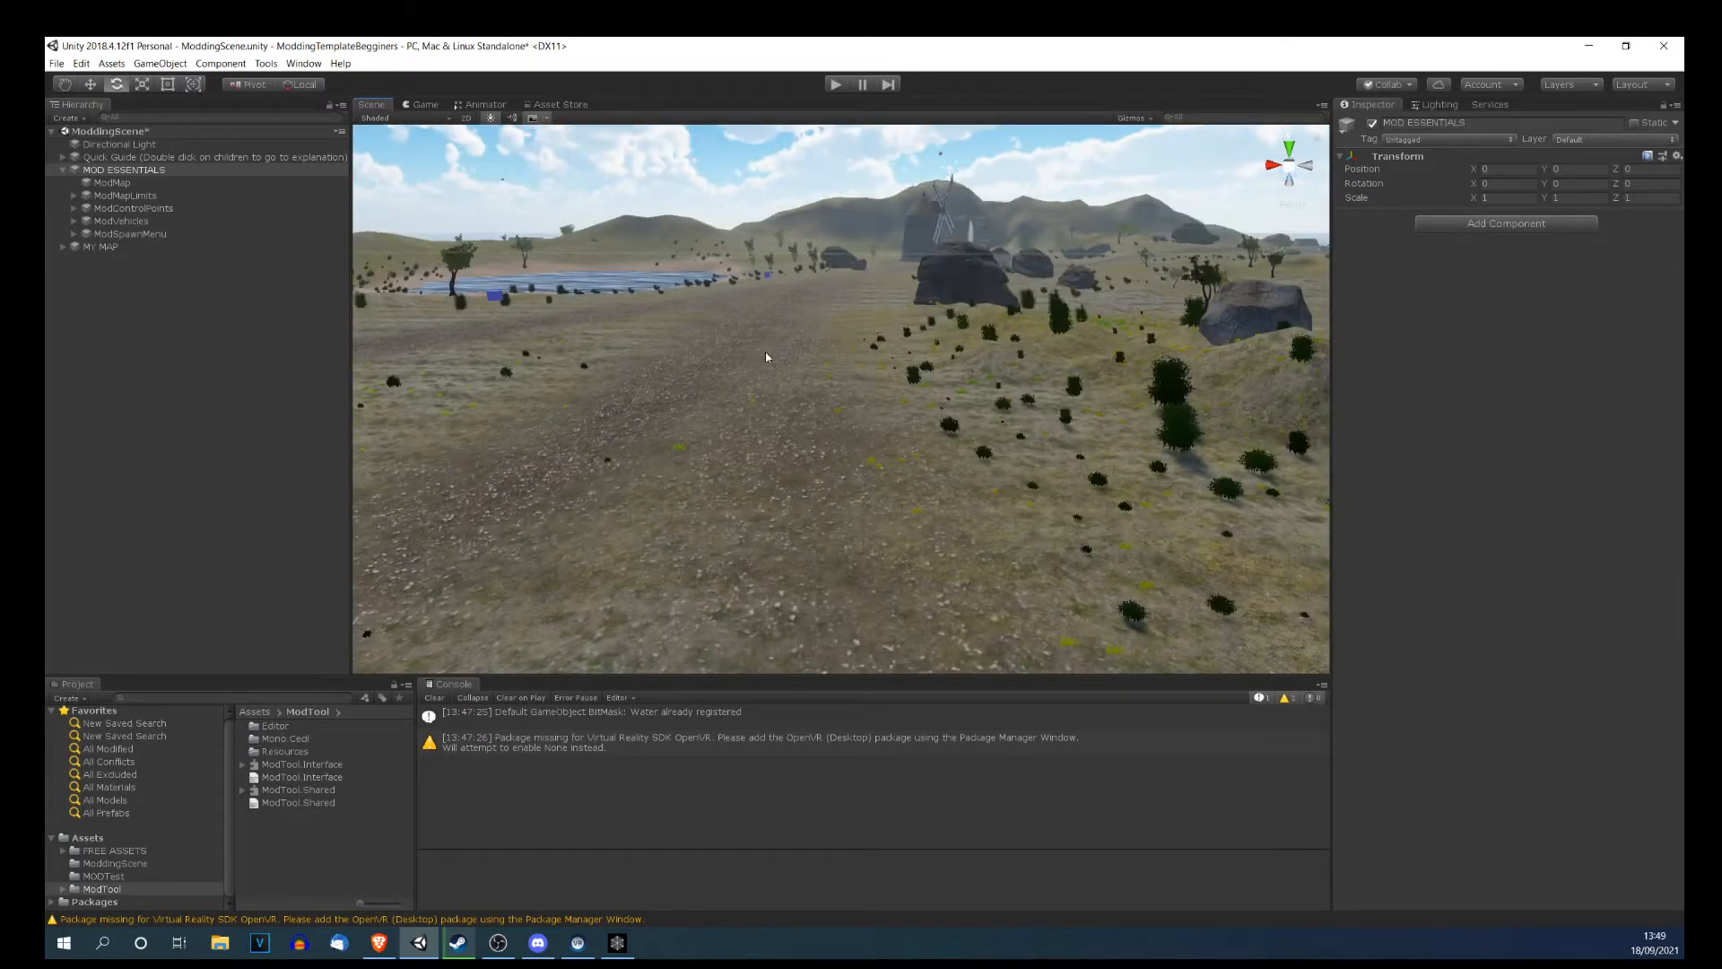
right_drag(808, 346, 520, 369)
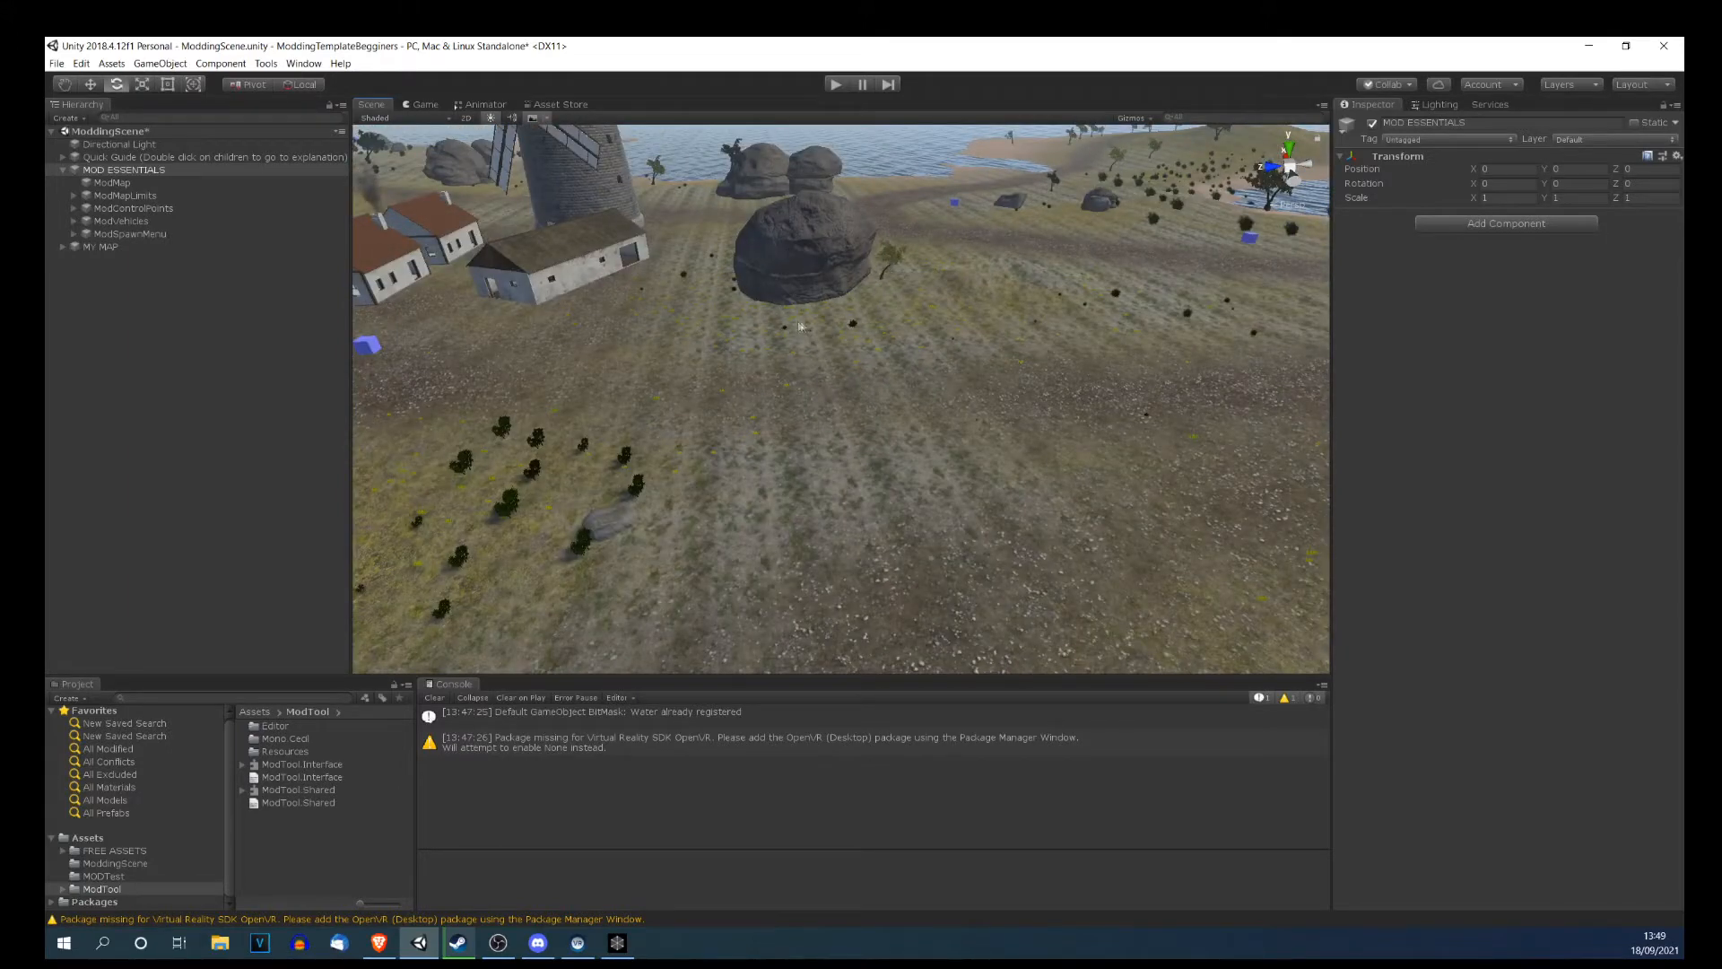
right_drag(1175, 574, 963, 524)
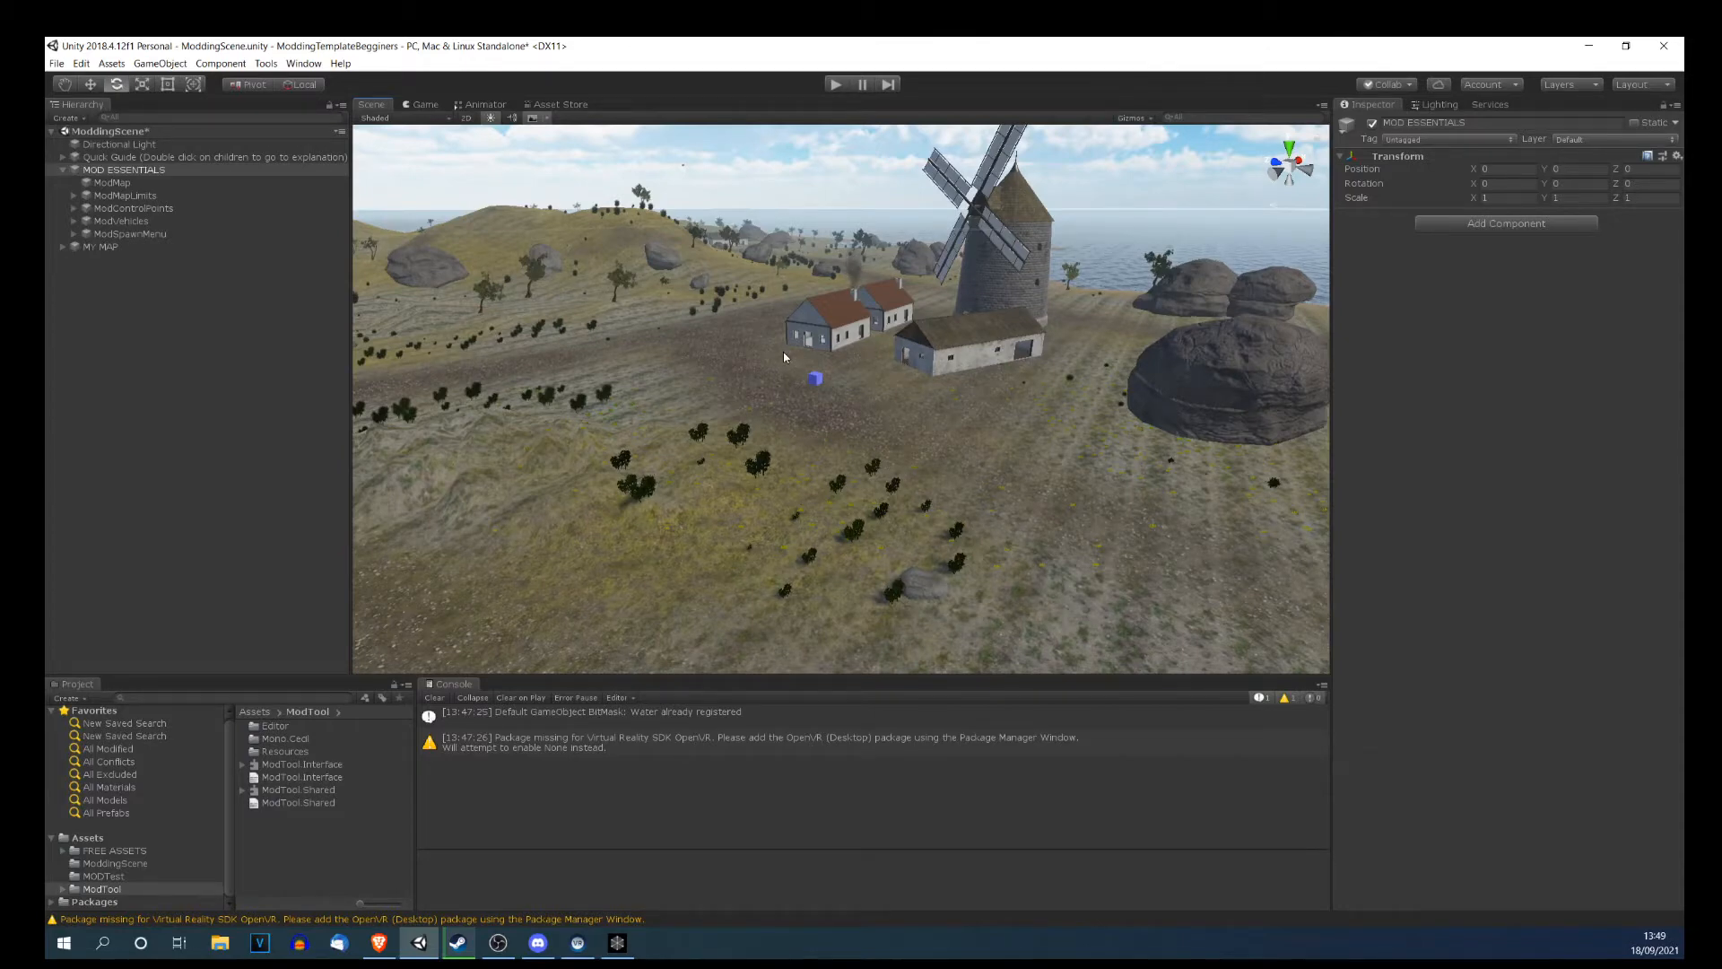
Select the MOD ESSENTIALS object and examine the terrain and houses around the blue cube near the village.
click(170, 169)
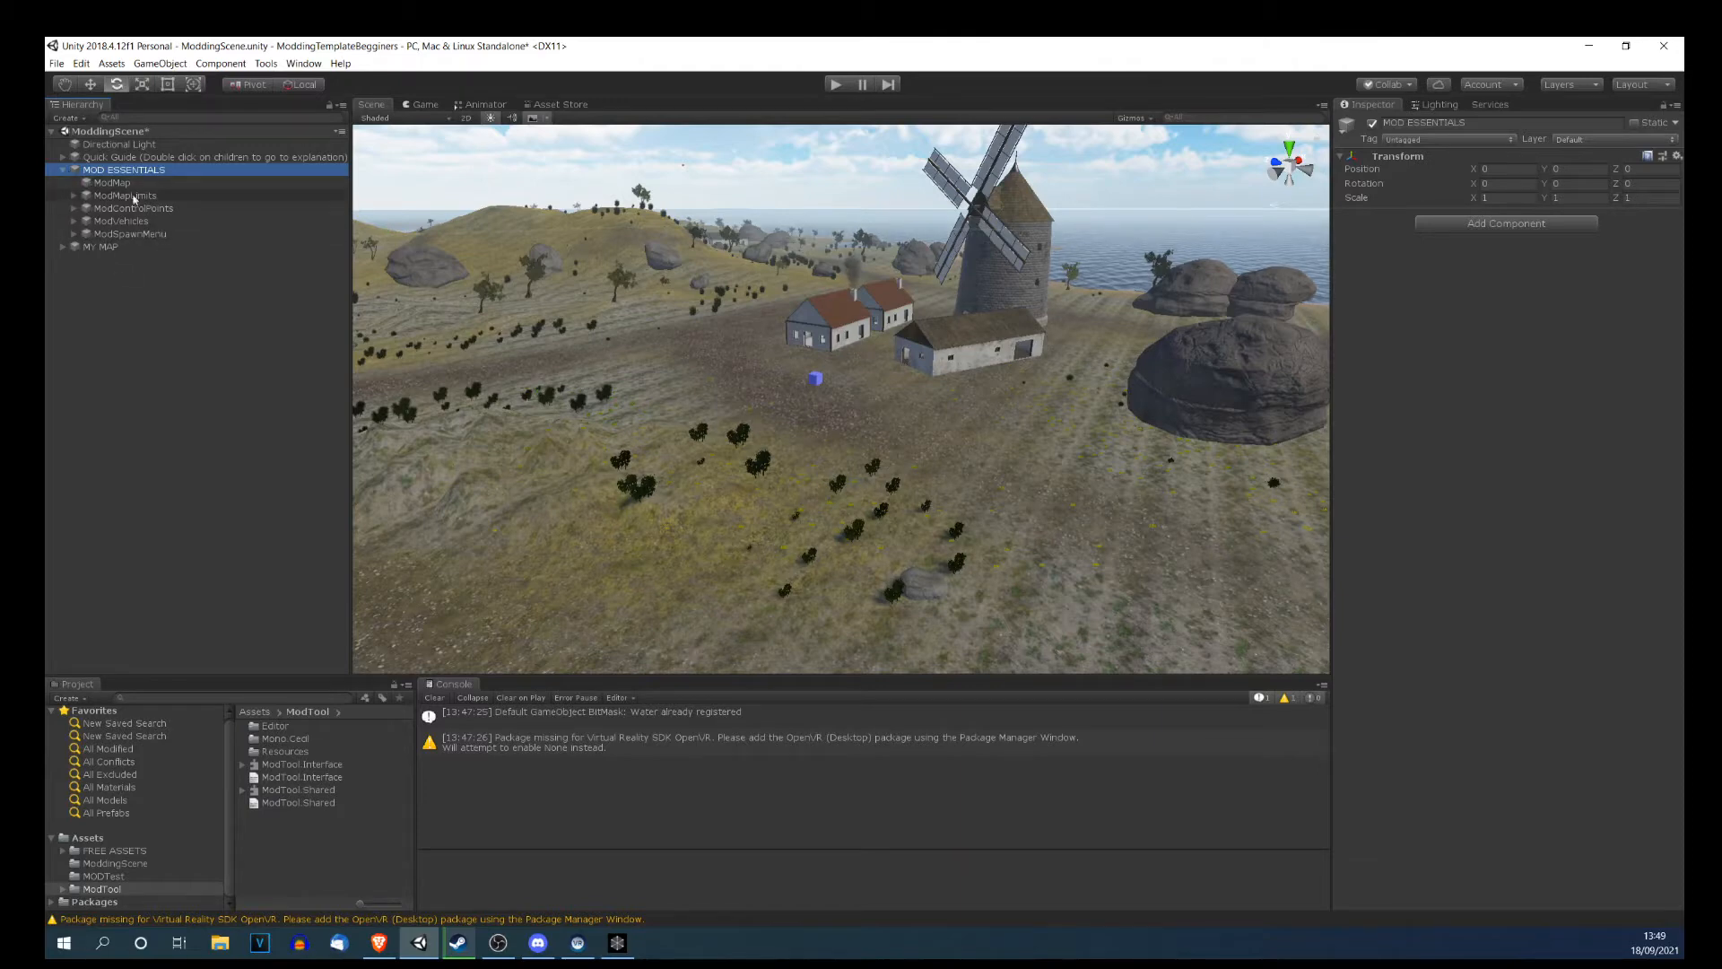
right_drag(778, 488, 701, 386)
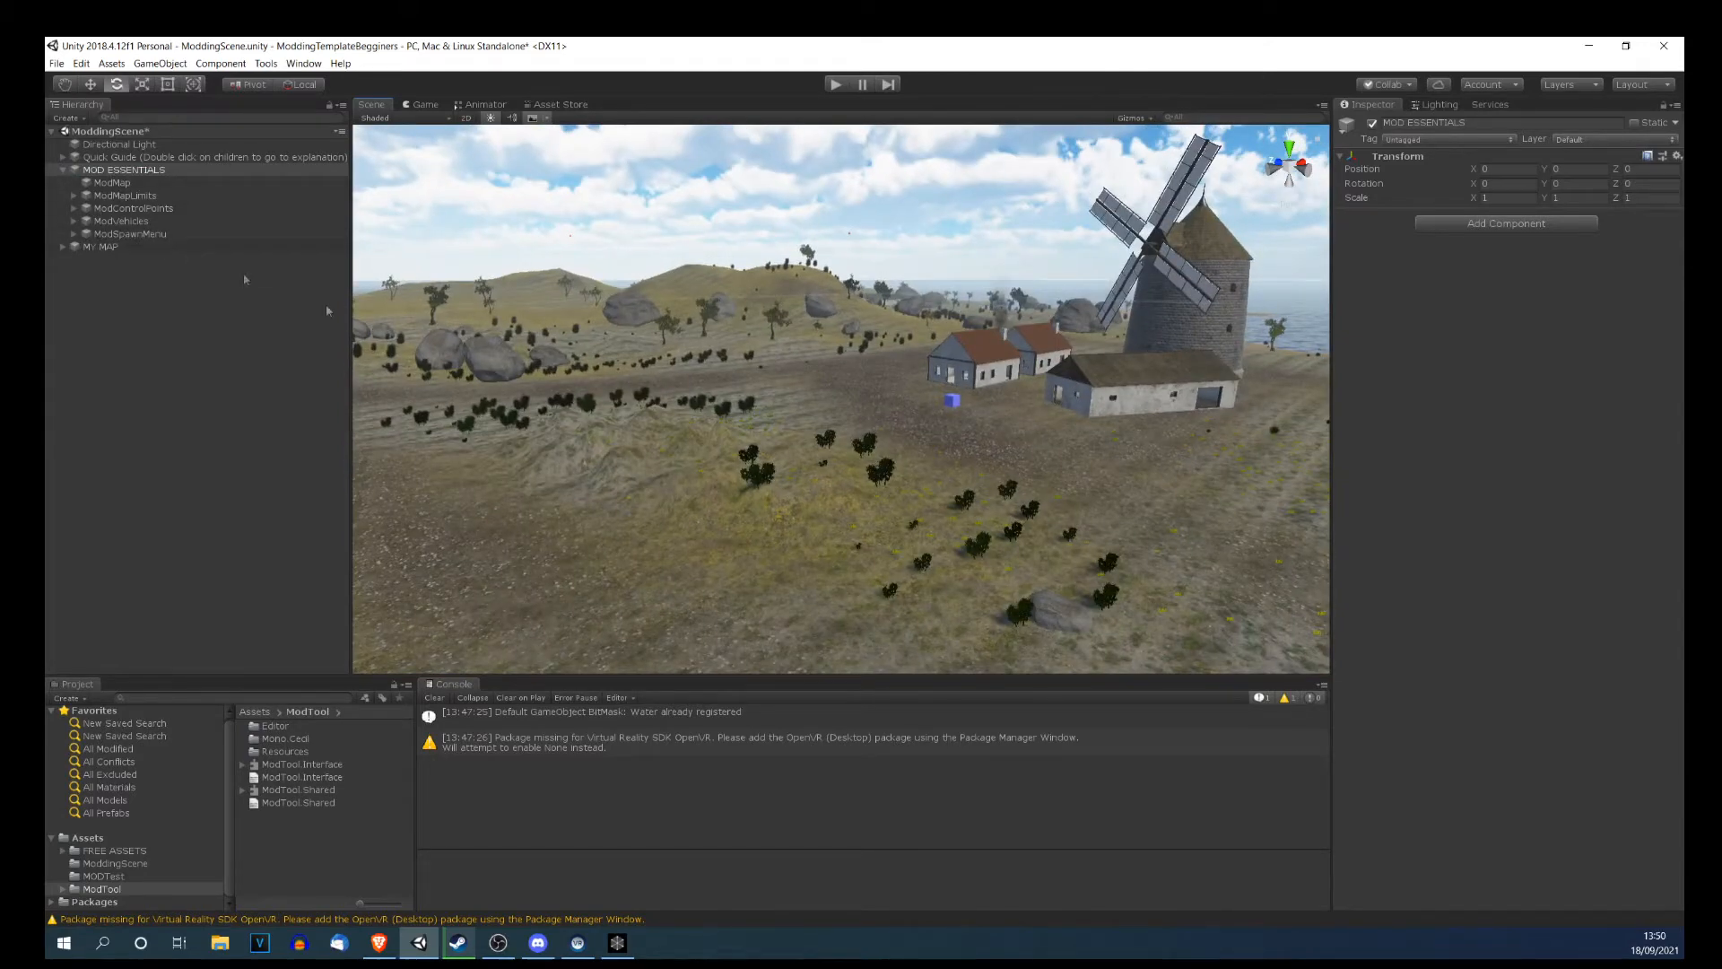
right_drag(631, 389, 681, 390)
key(w)
key(s)
scroll(769, 361, up, 2)
scroll(681, 392, up, 2)
scroll(681, 395, down, 3)
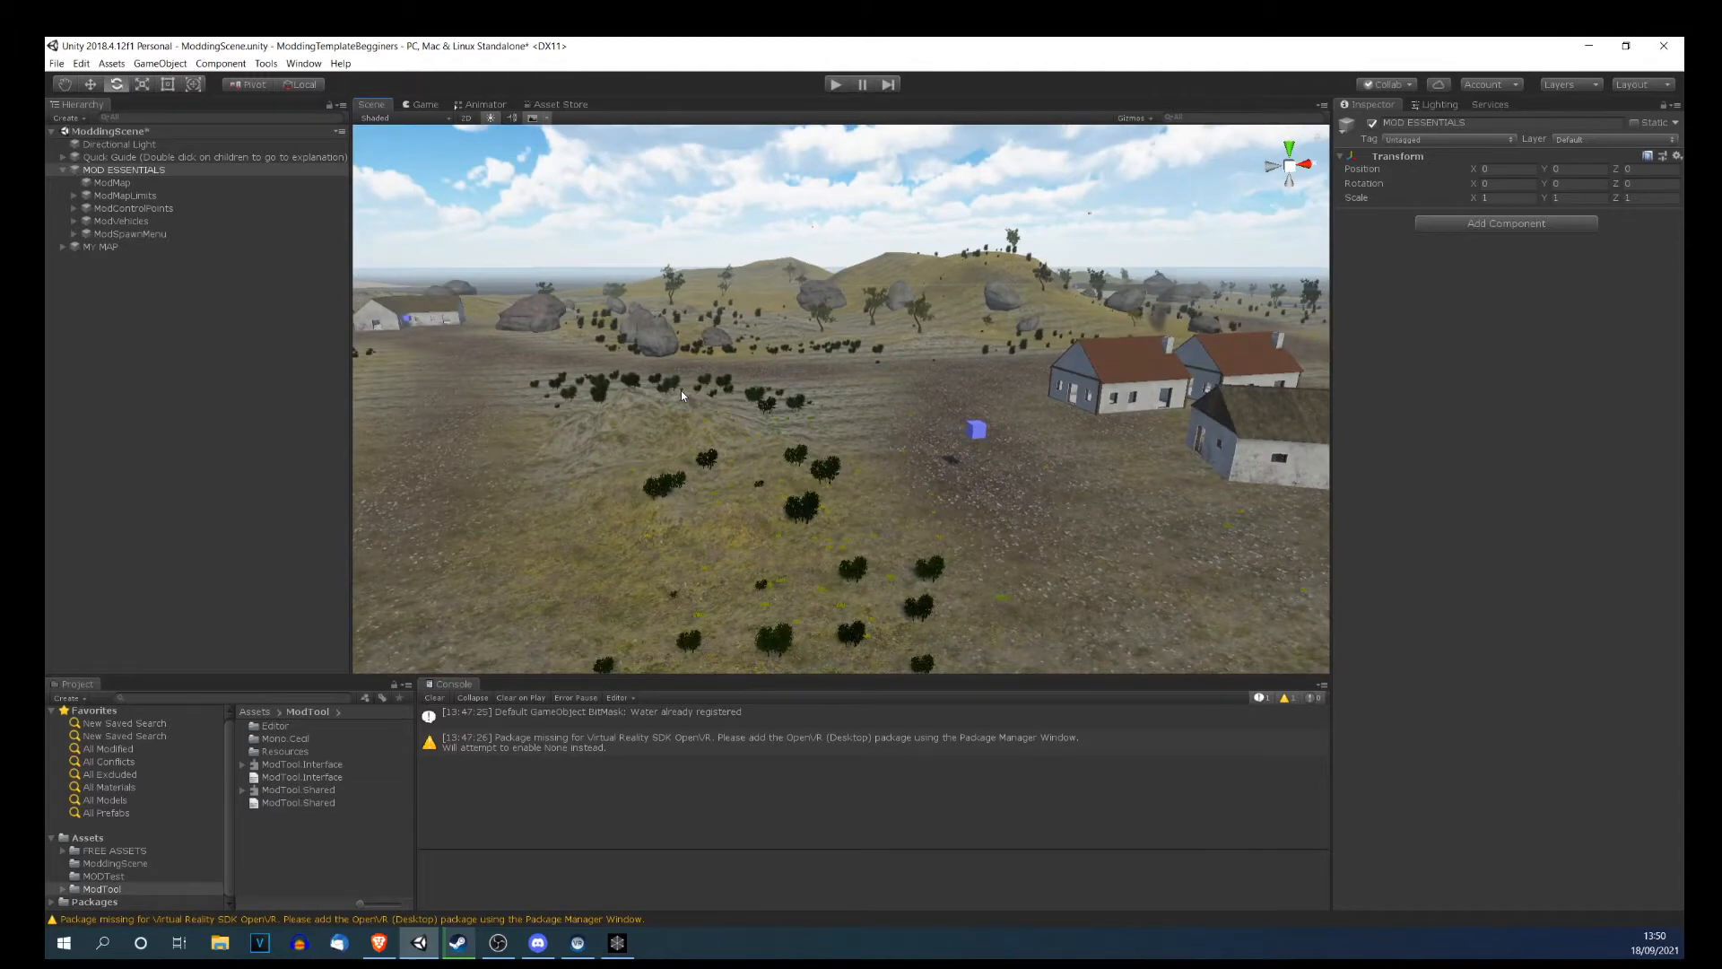
scroll(681, 392, up, 3)
right_drag(870, 392, 757, 393)
scroll(674, 382, down, 3)
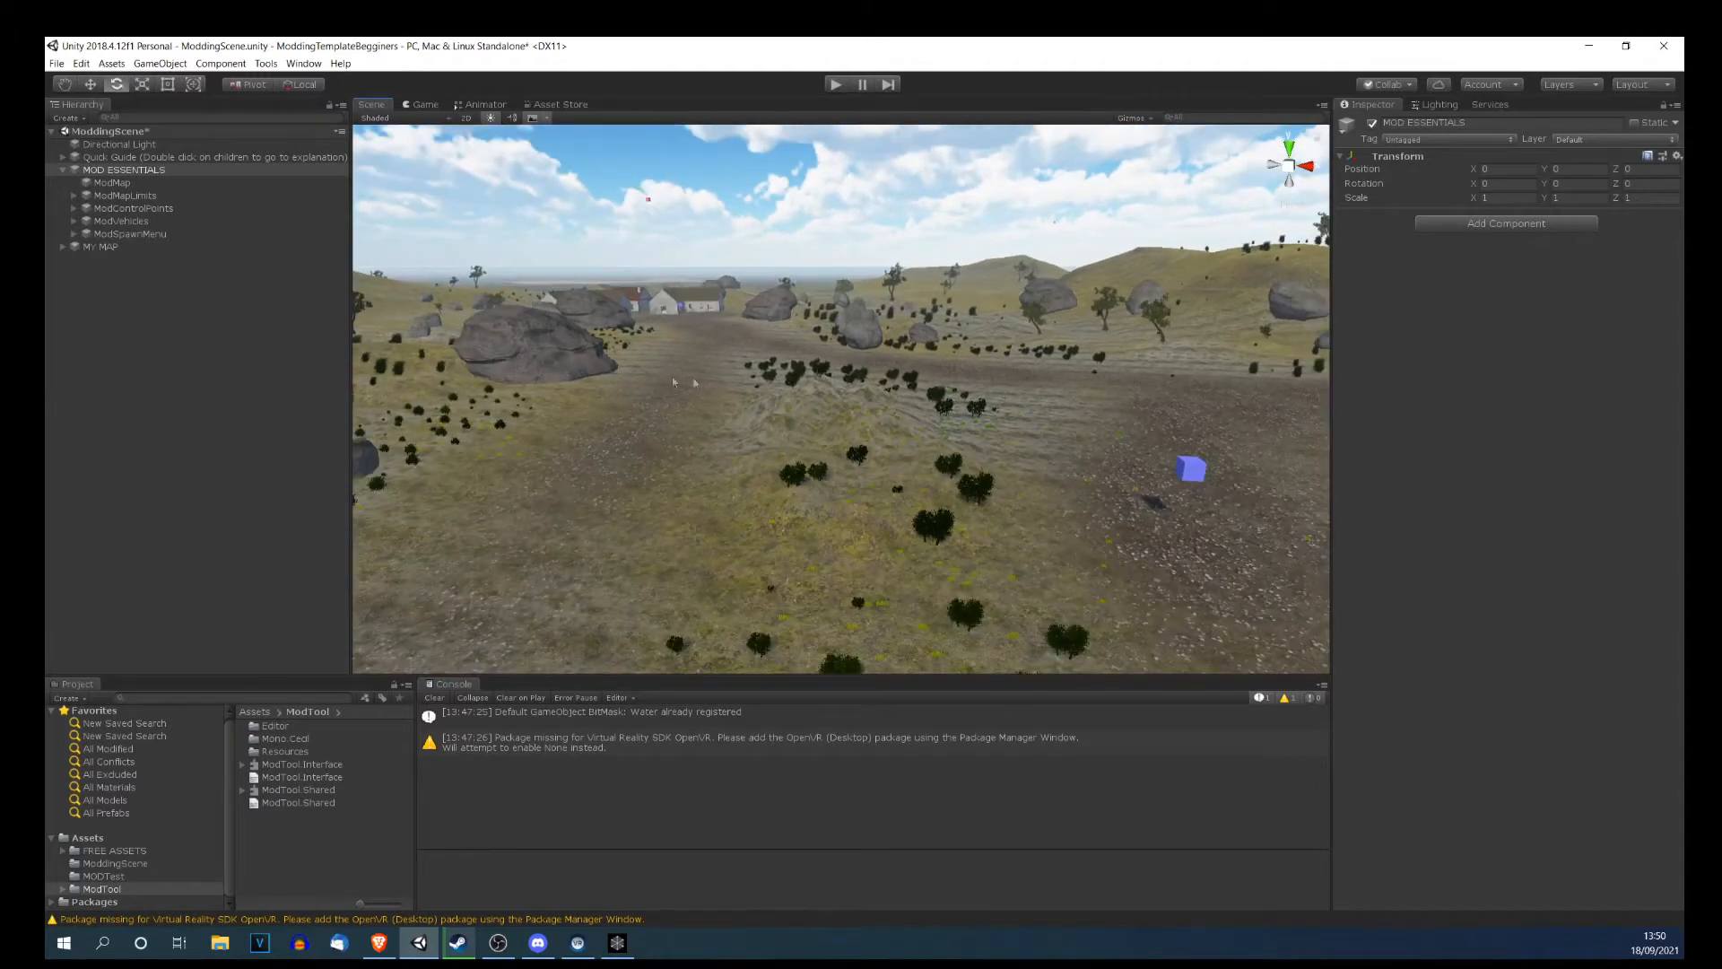
Select the ModMap object to view its Terrain and Terrain Collider components and examine the terrain across the island.
click(152, 186)
scroll(657, 444, up, 8)
mouse_move(703, 358)
middle_down()
mouse_move(700, 305)
mouse_move(692, 446)
mouse_move(657, 401)
mouse_move(709, 369)
middle_up()
middle_drag(842, 418, 708, 381)
scroll(834, 376, up, 4)
scroll(753, 395, up, 2)
right_drag(753, 389, 648, 395)
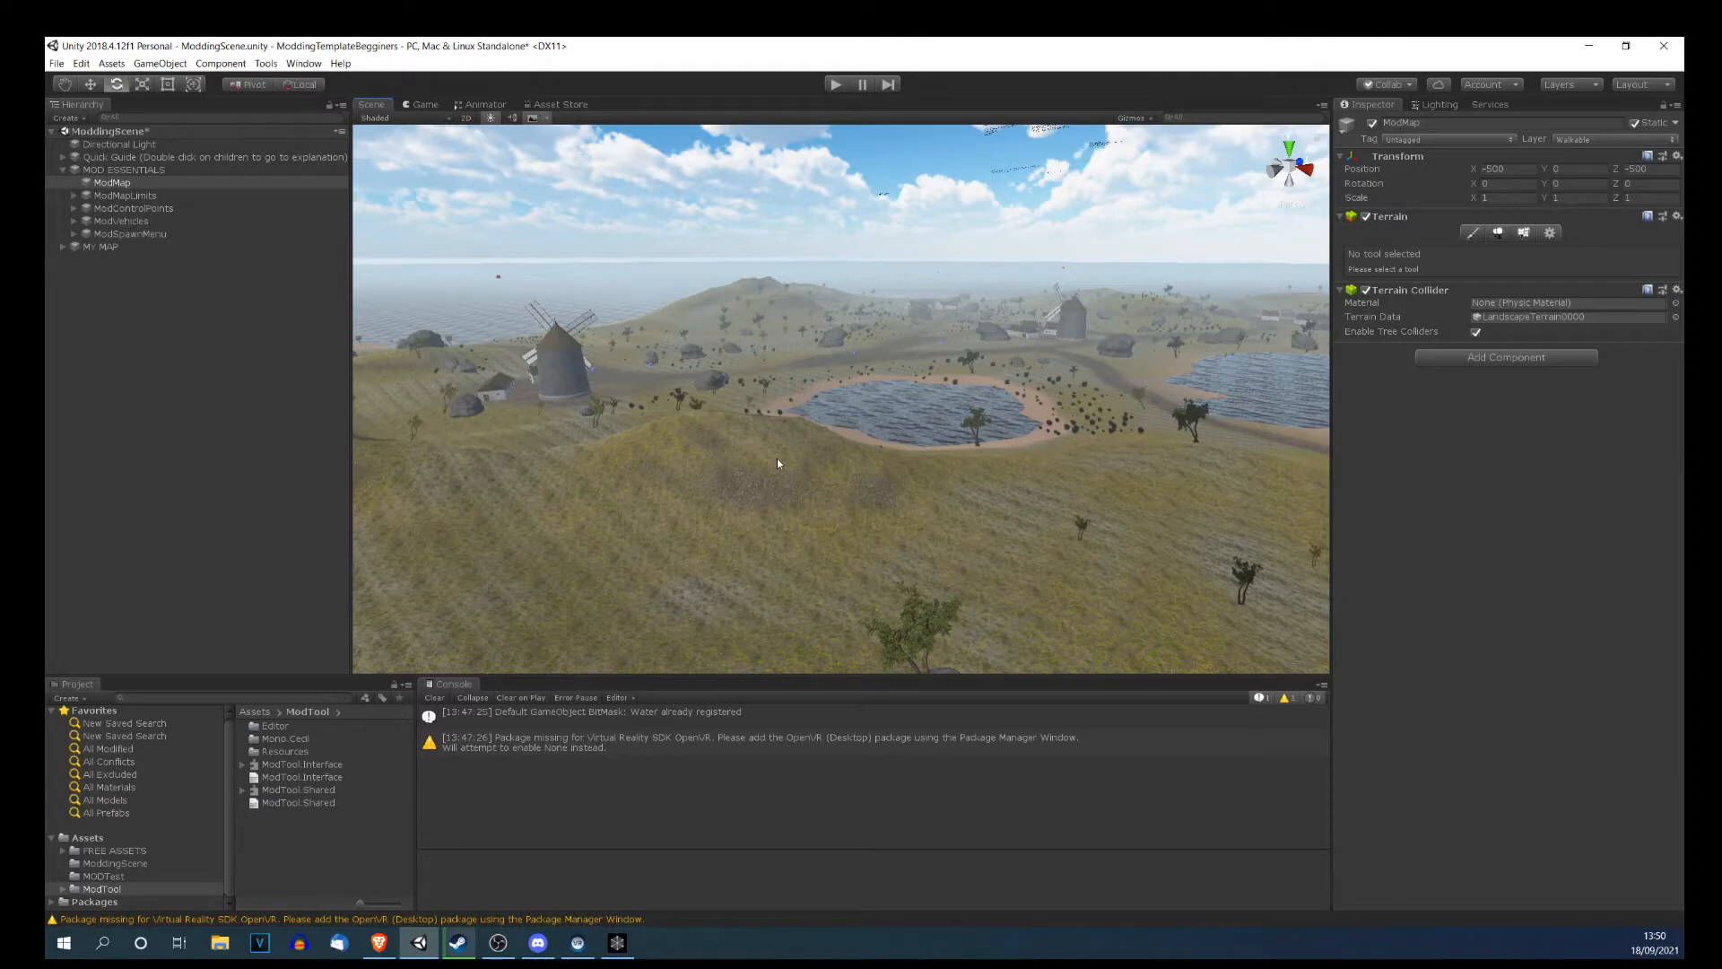
right_drag(778, 461, 1019, 360)
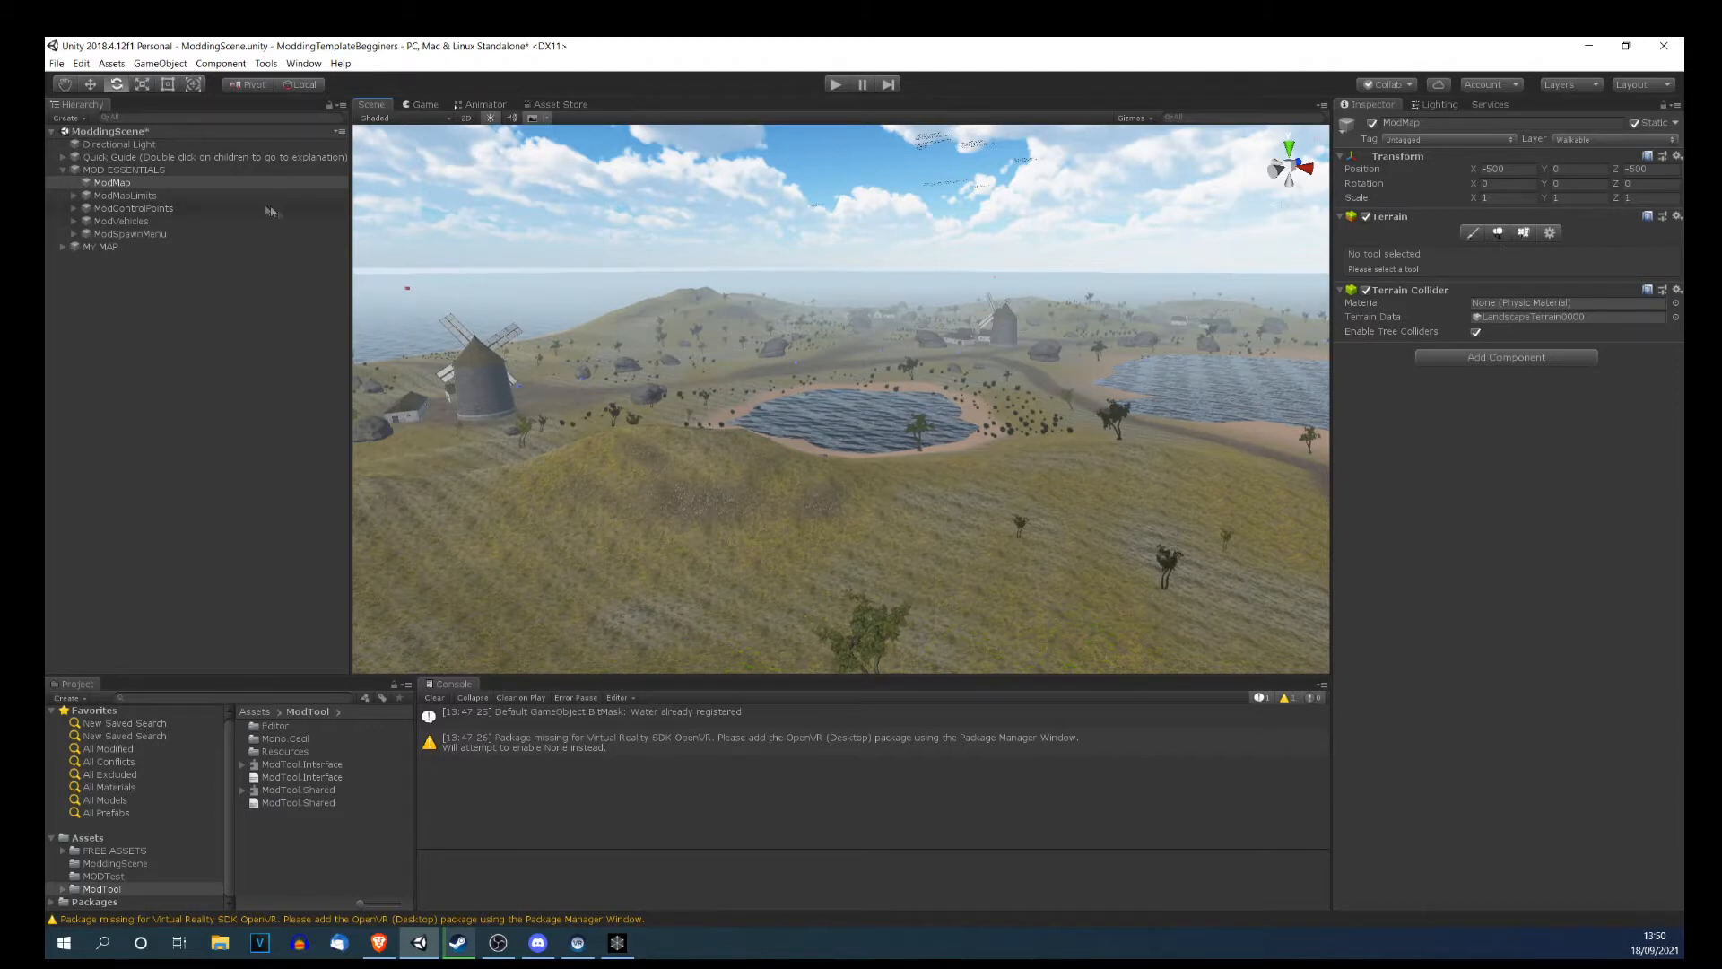
Expand ModMapLimits and select its Floor child to view the Box Collider settings around the island.
click(139, 197)
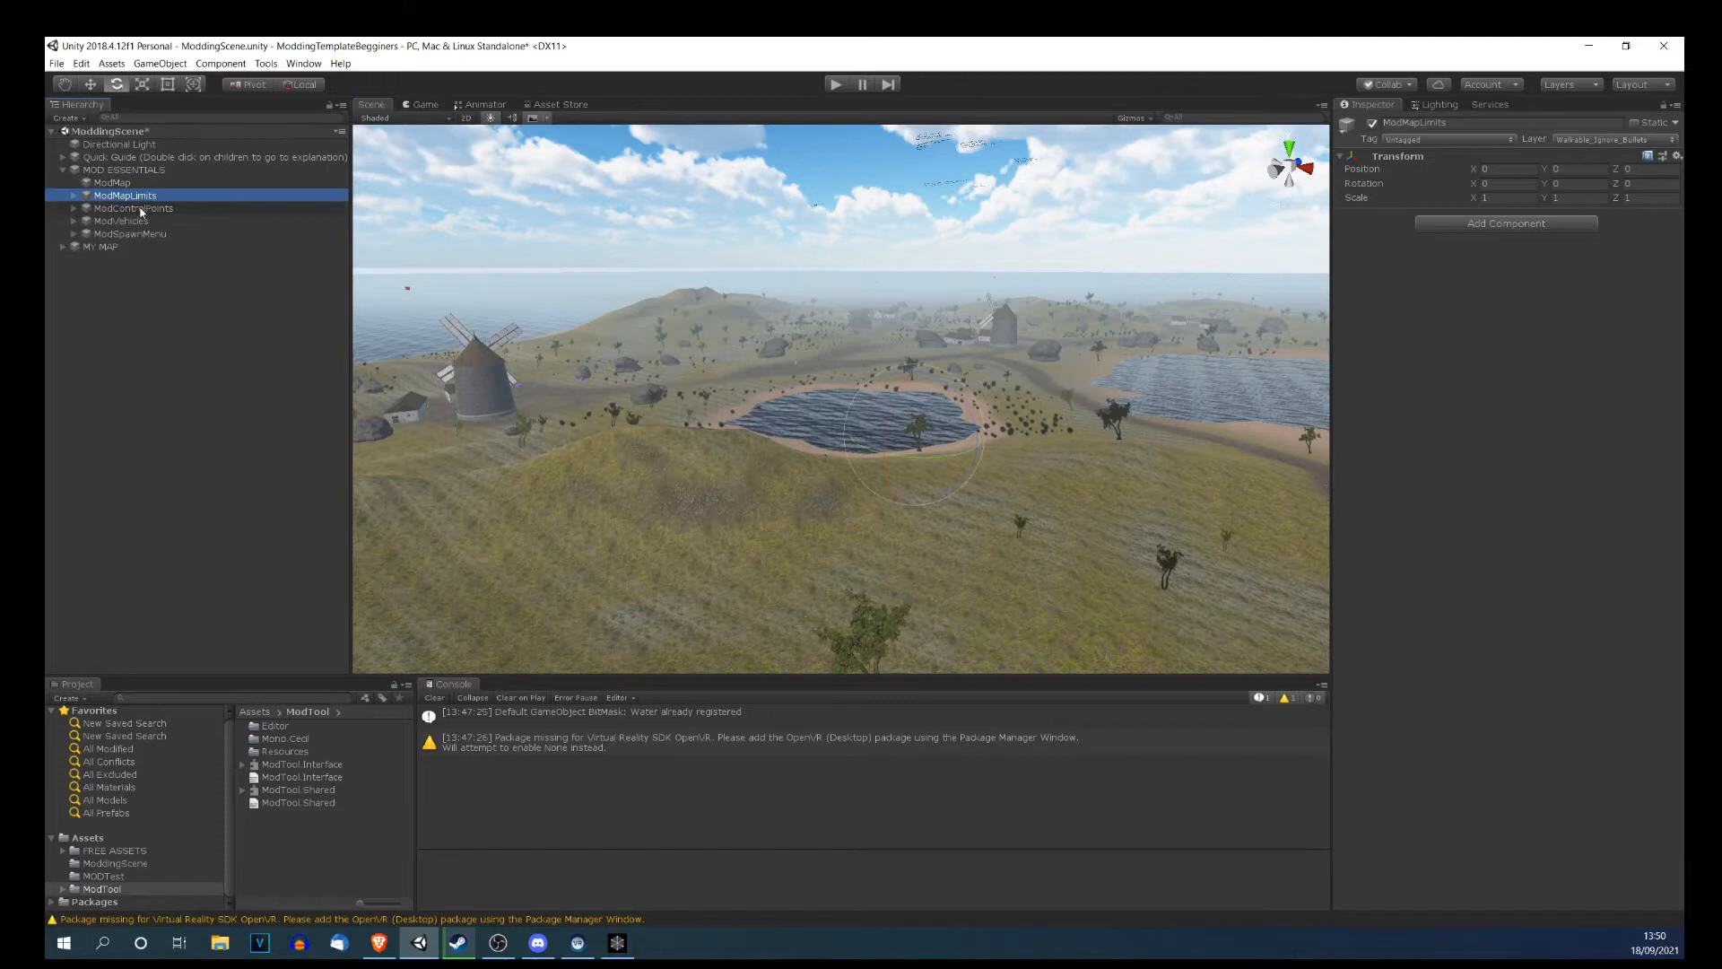
click(75, 197)
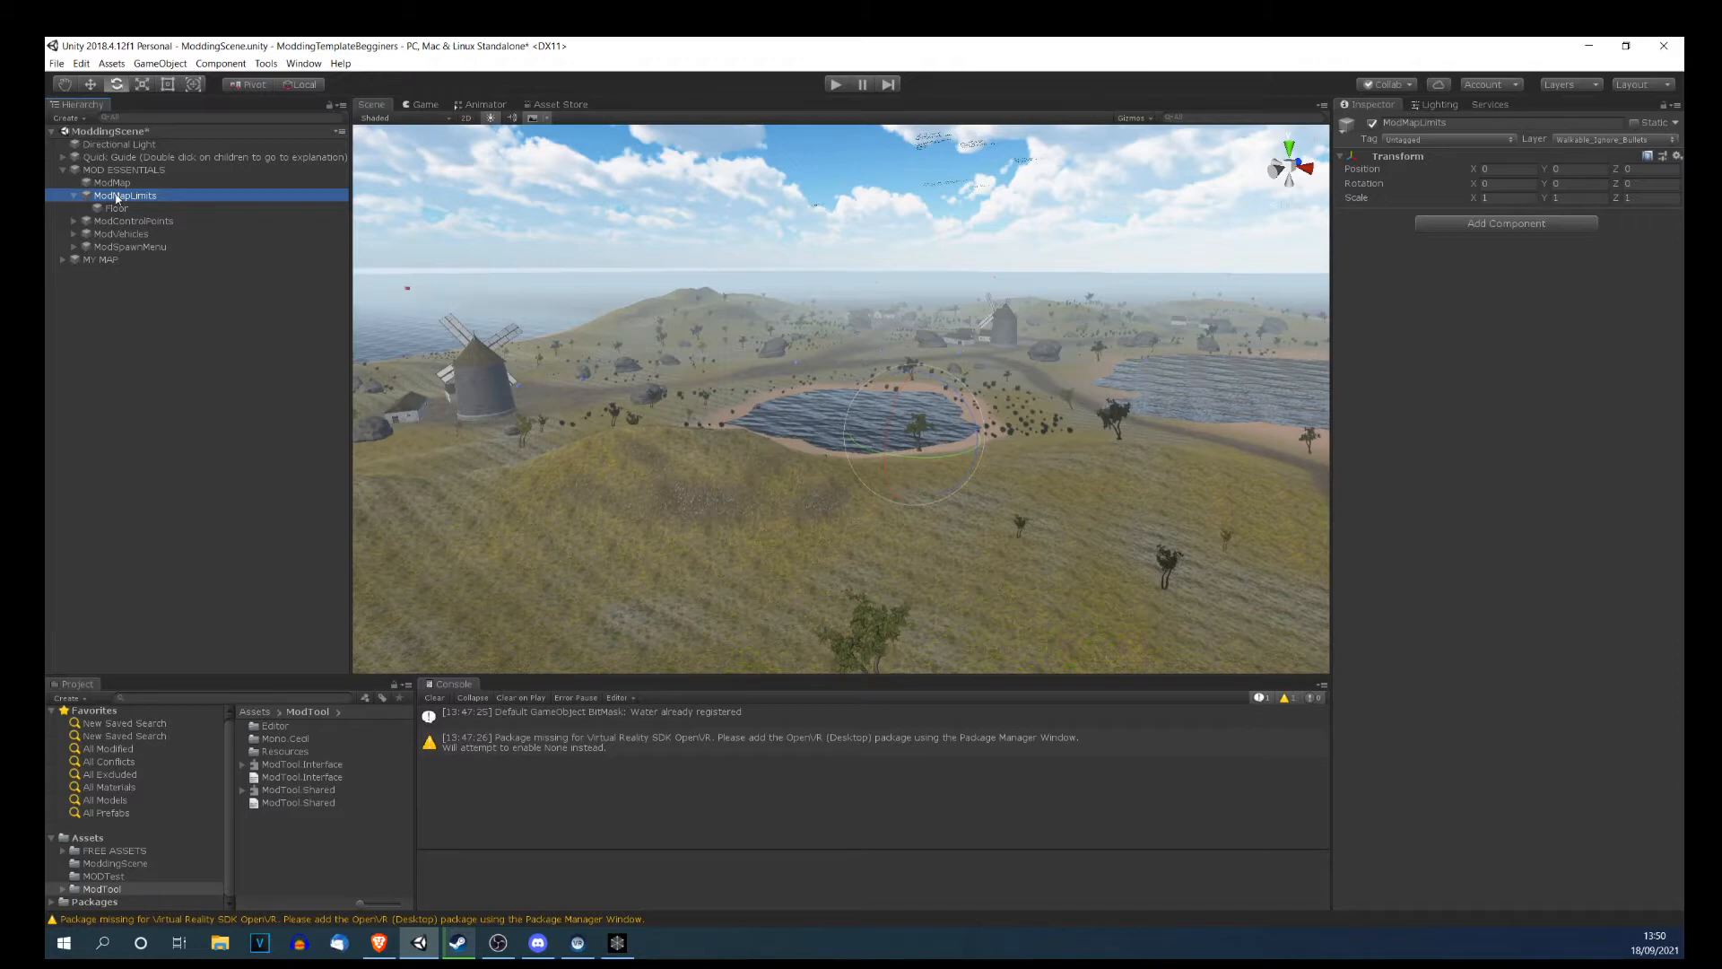
click(113, 210)
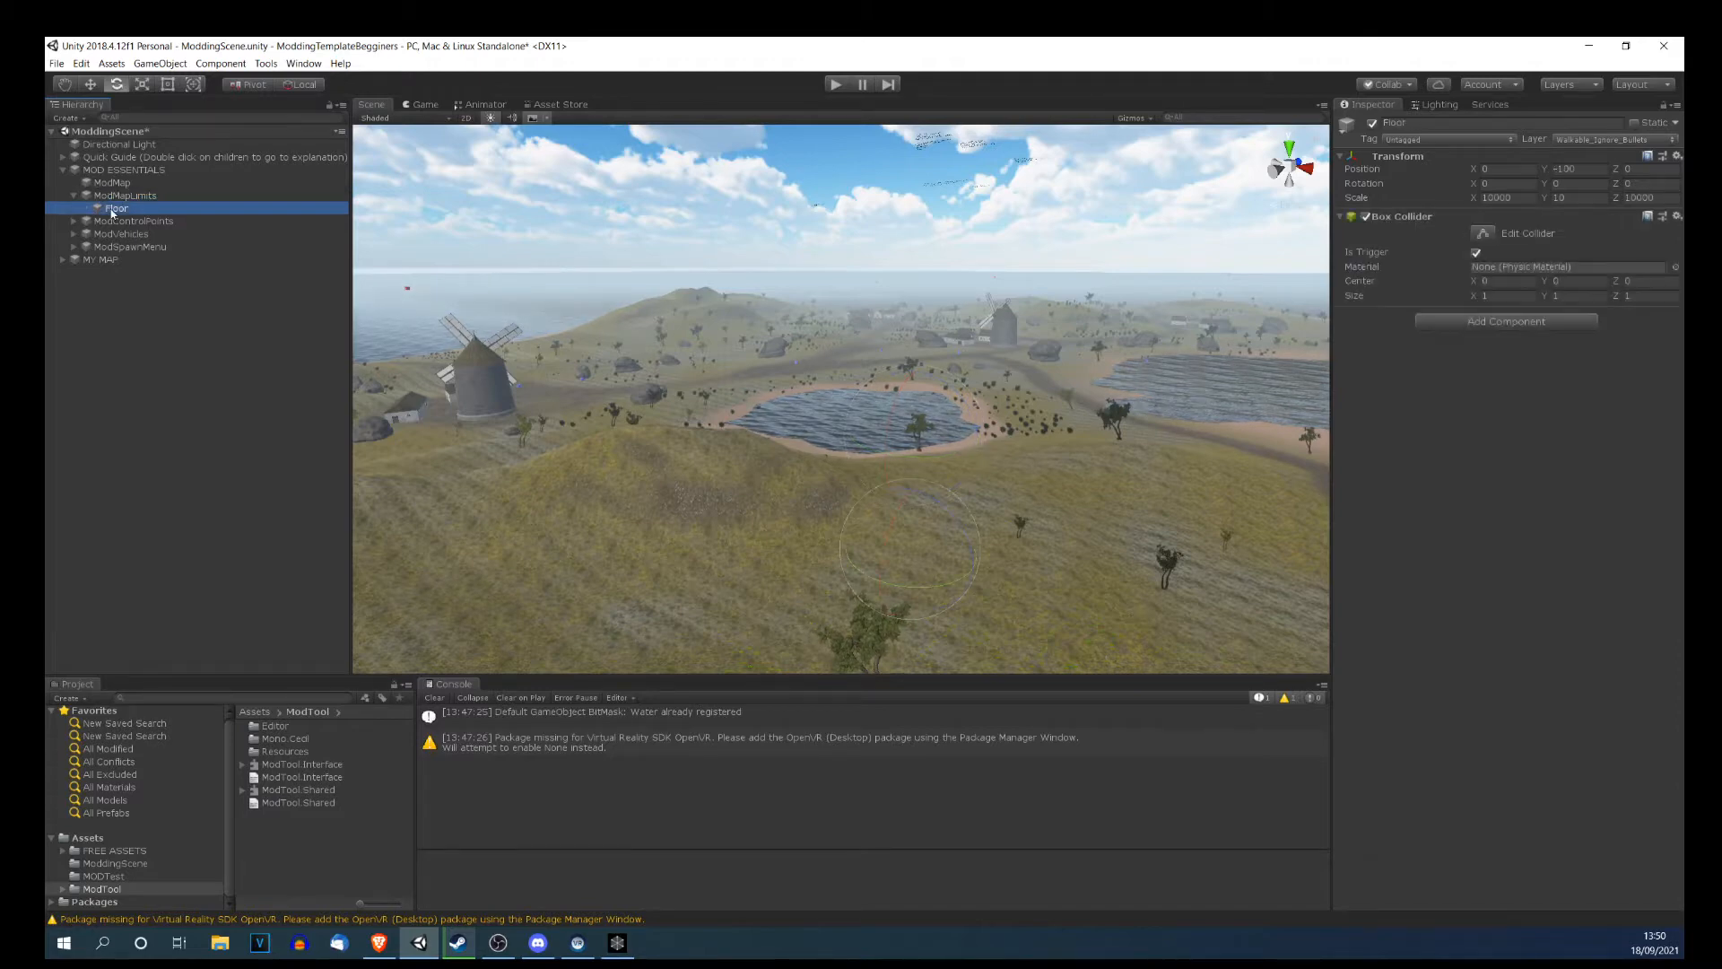
key(s)
right_drag(652, 423, 652, 422)
scroll(790, 372, down, 3)
middle_drag(789, 374, 744, 328)
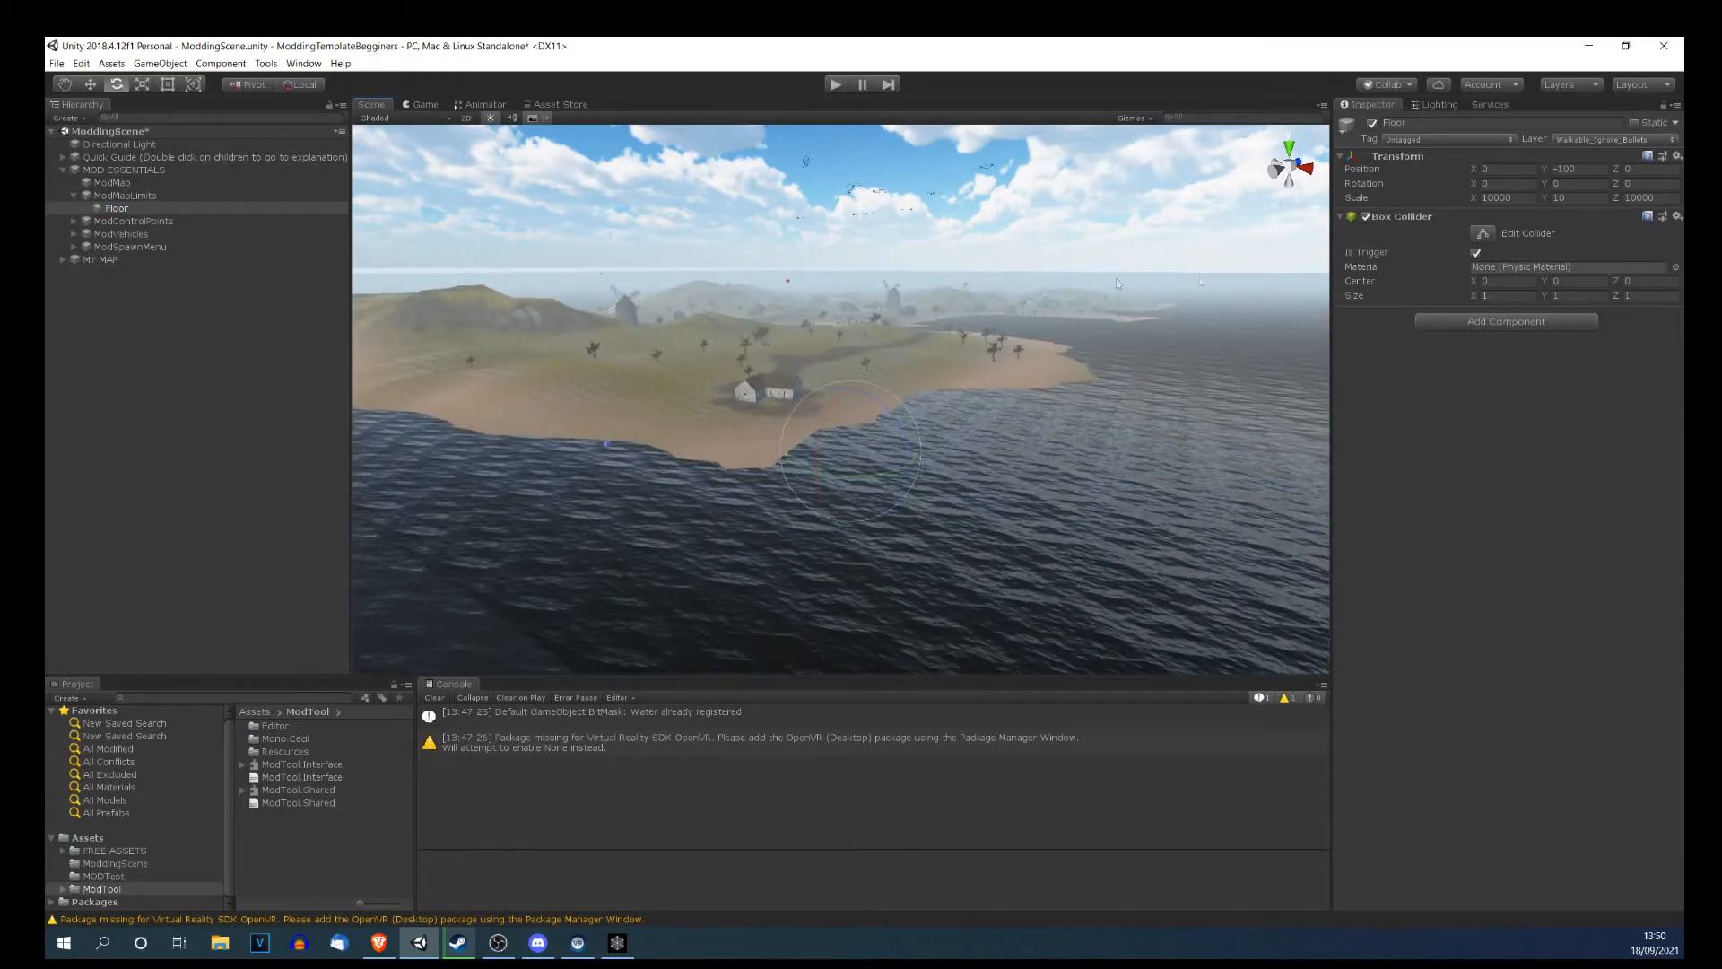
Turn off Fog in the scene's lighting settings.
click(1435, 105)
click(1463, 757)
middle_drag(900, 404, 772, 284)
Examine the extent of the Floor box collider beneath the water and island from far outside the map.
scroll(892, 419, up, 5)
scroll(844, 370, down, 4)
scroll(844, 370, down, 6)
scroll(772, 311, up, 3)
scroll(772, 311, down, 3)
scroll(799, 330, up, 5)
scroll(798, 375, down, 15)
scroll(775, 291, up, 4)
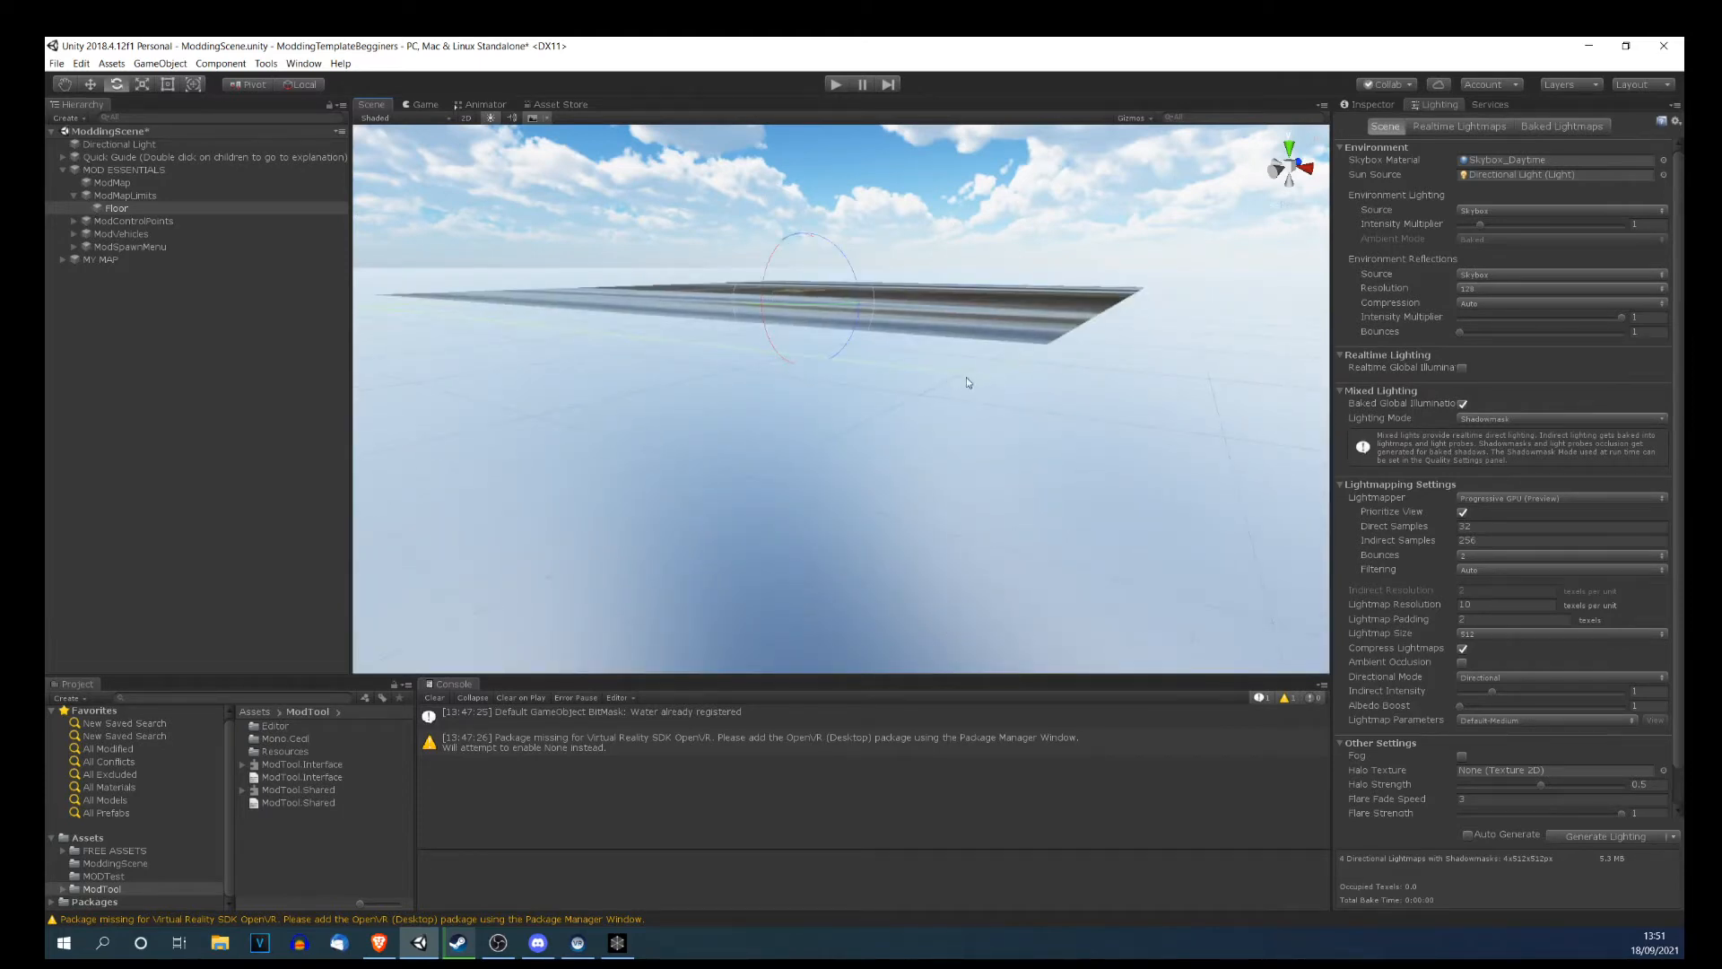
middle_drag(966, 378, 929, 399)
scroll(928, 400, up, 3)
mouse_move(703, 558)
middle_down()
mouse_move(711, 526)
mouse_move(703, 538)
middle_up()
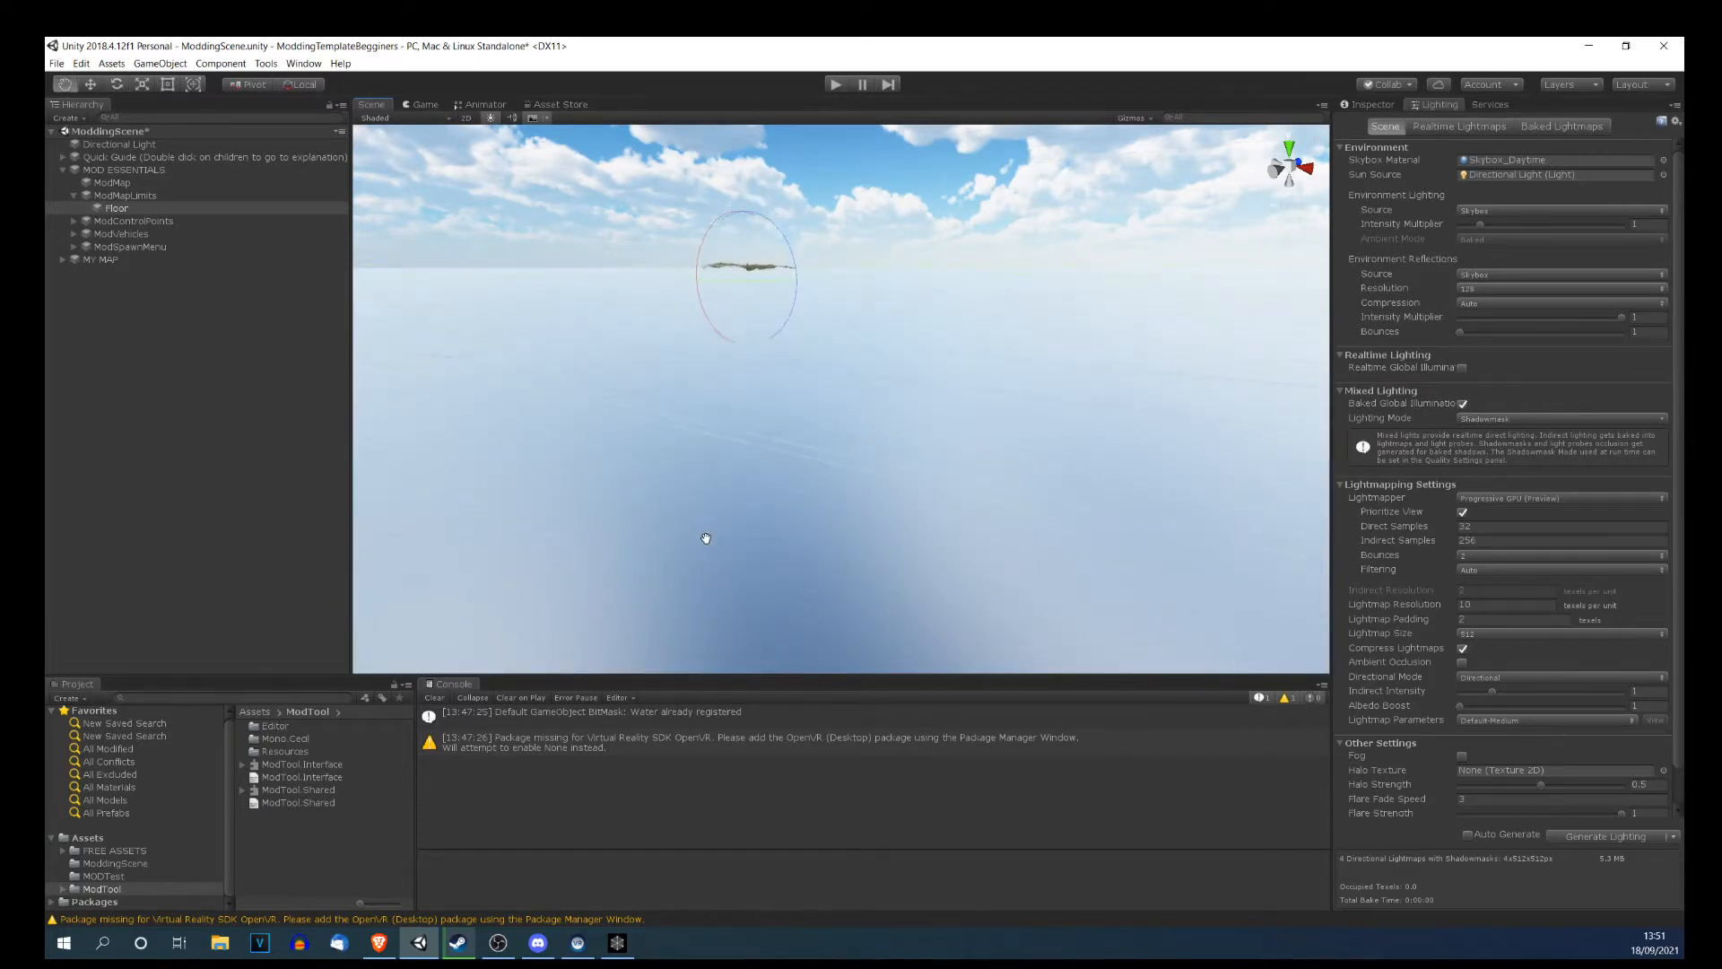
scroll(725, 419, down, 2)
scroll(723, 424, down, 3)
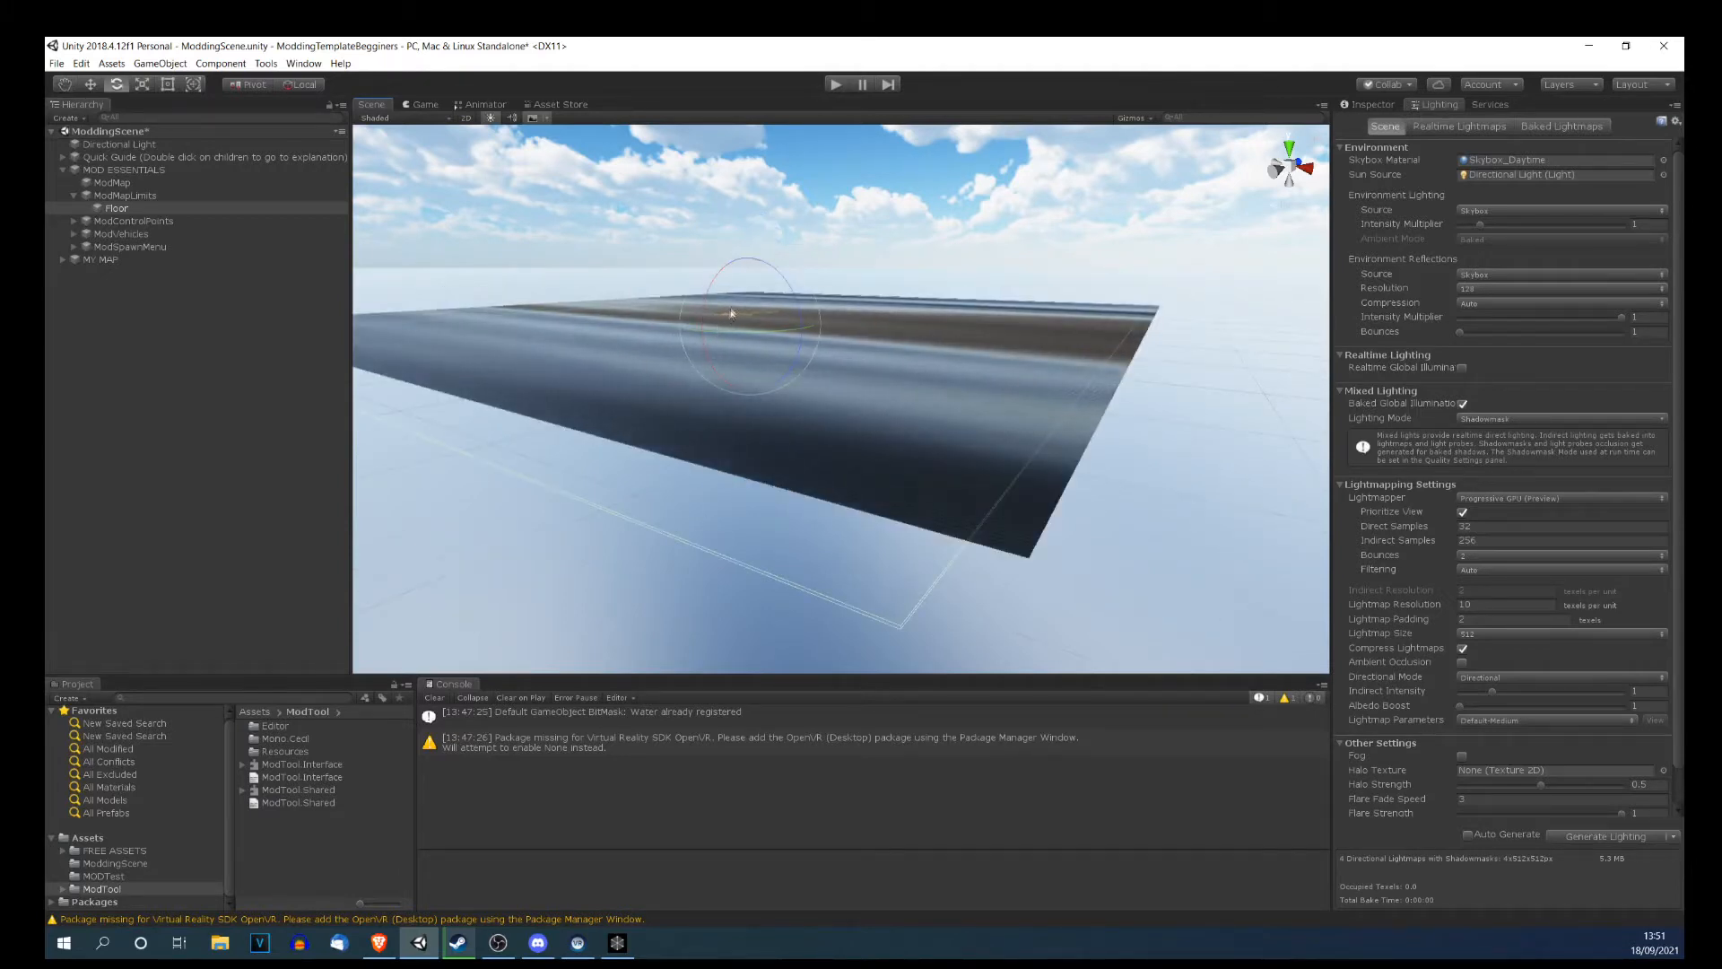
scroll(737, 319, up, 3)
mouse_move(739, 321)
middle_down()
mouse_move(761, 400)
mouse_move(727, 336)
middle_up()
scroll(717, 397, up, 2)
scroll(702, 396, down, 2)
middle_drag(730, 417, 736, 344)
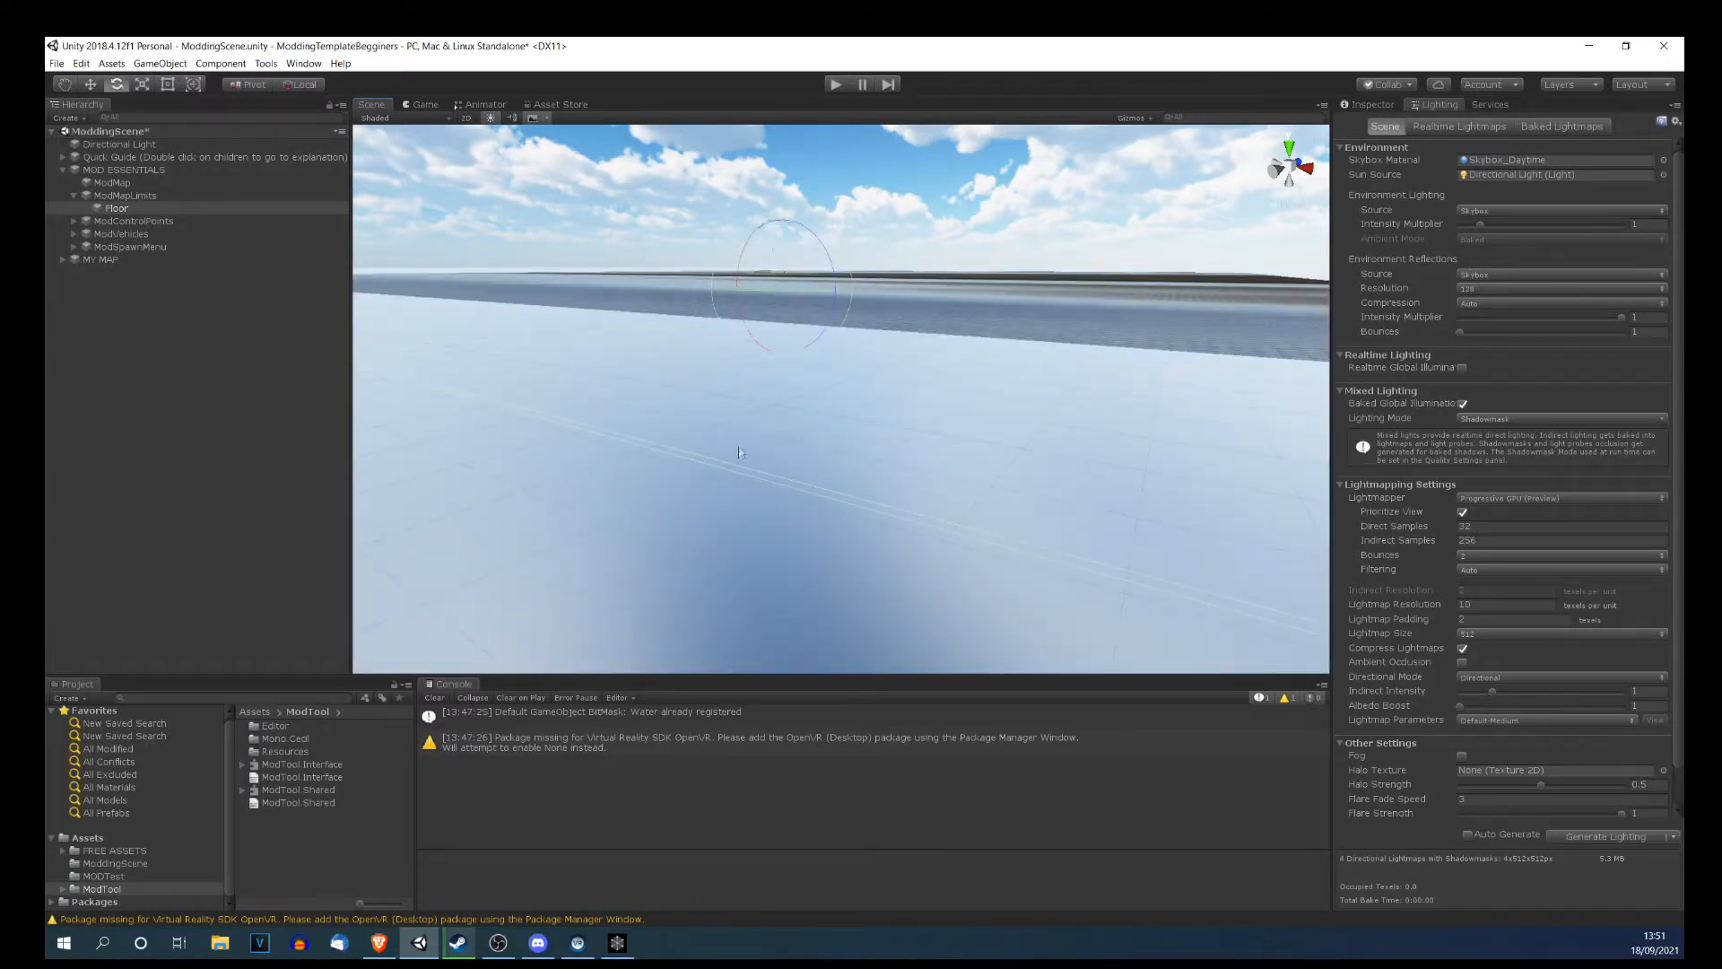
middle_drag(757, 623, 752, 436)
scroll(752, 432, up, 4)
right_drag(752, 429, 644, 436)
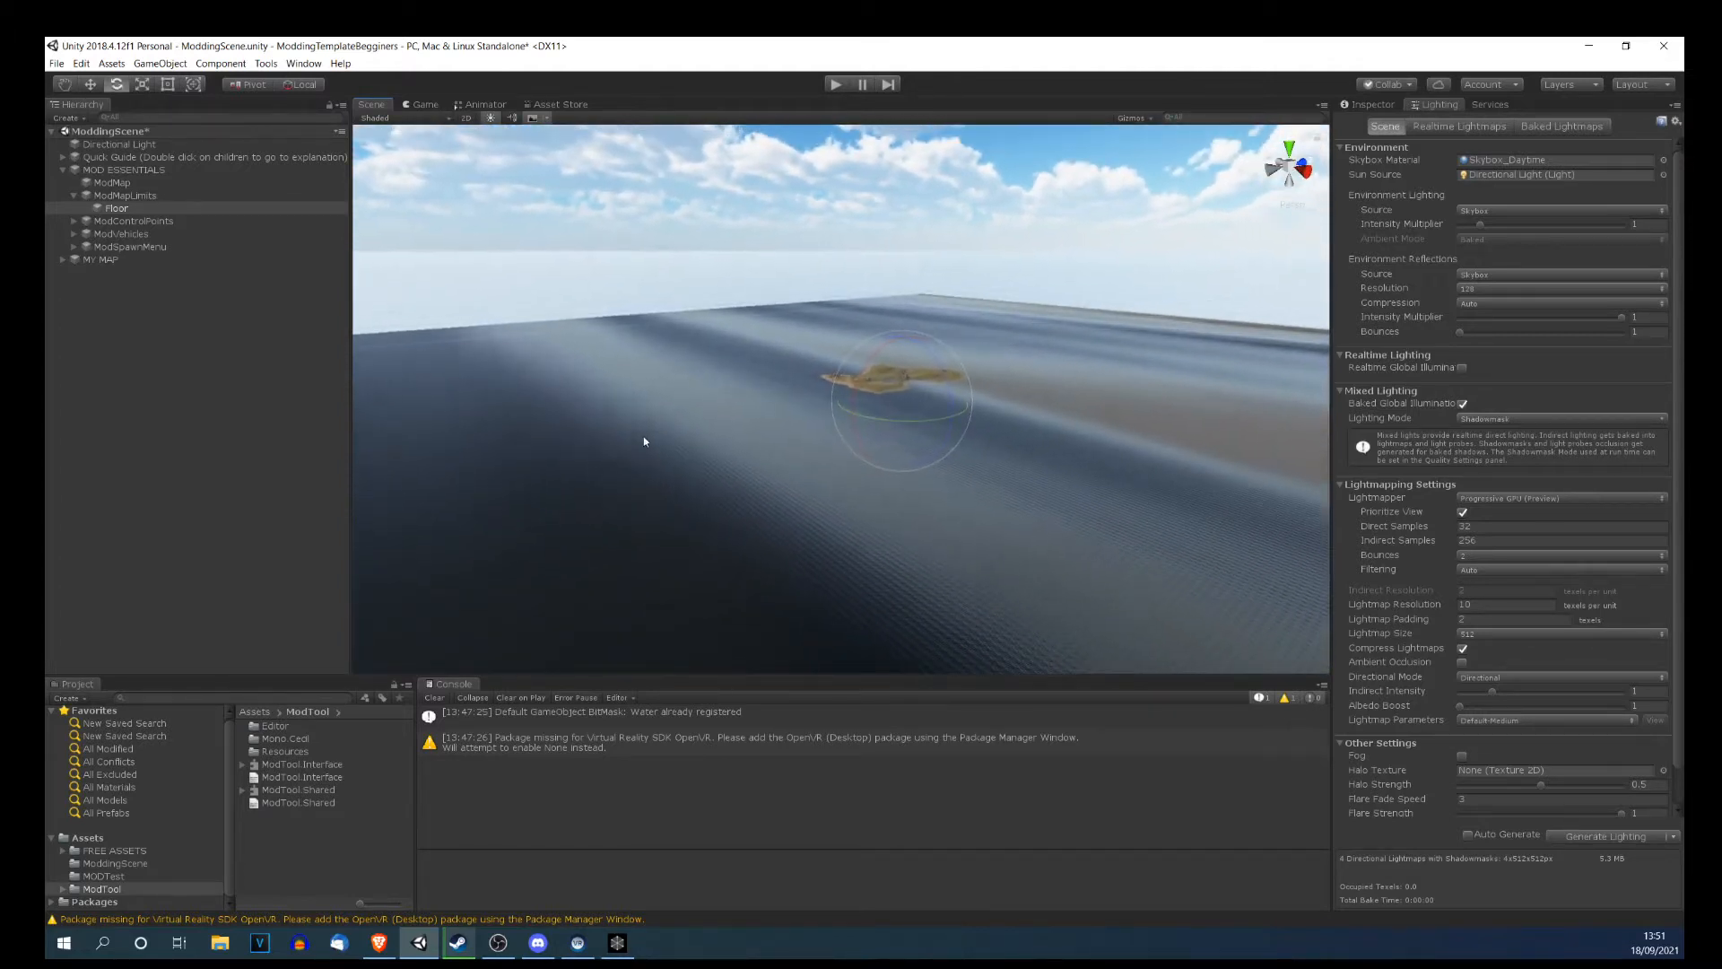
key(f)
scroll(693, 437, up, 3)
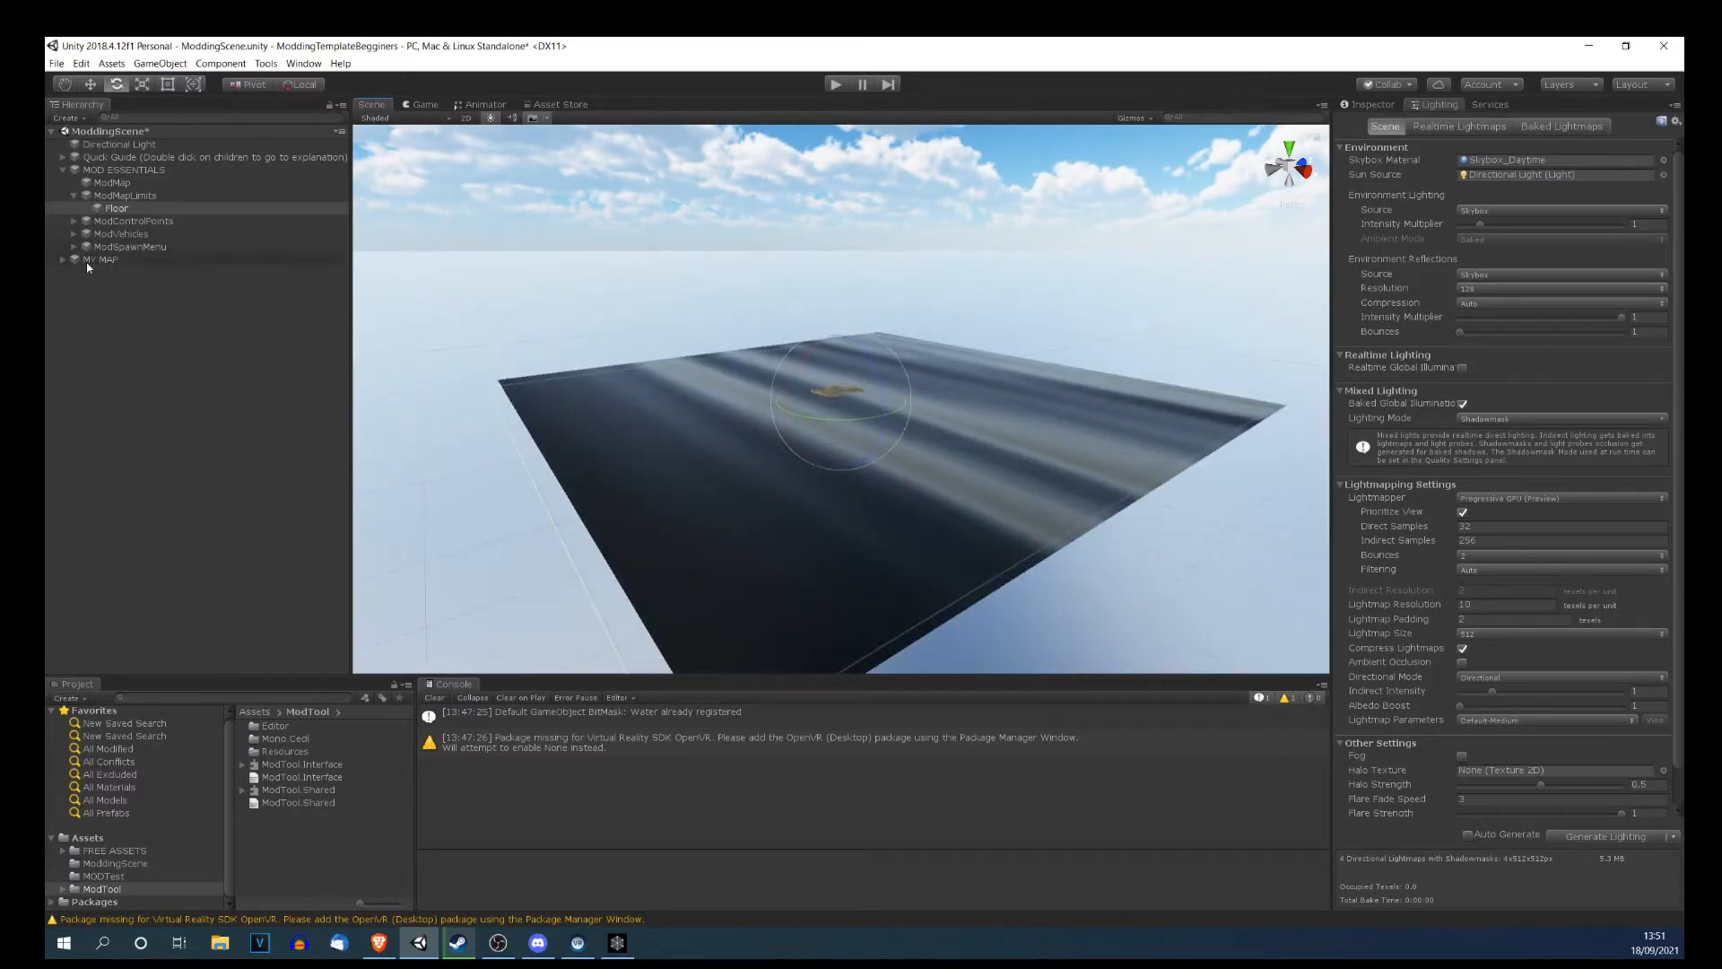
Expand MY MAP and its audio fx group in the scene hierarchy to view their child objects.
double_click(89, 261)
scroll(750, 406, up, 5)
mouse_move(755, 404)
right_down()
mouse_move(711, 419)
mouse_move(746, 410)
right_up()
scroll(747, 410, up, 4)
click(63, 260)
click(73, 337)
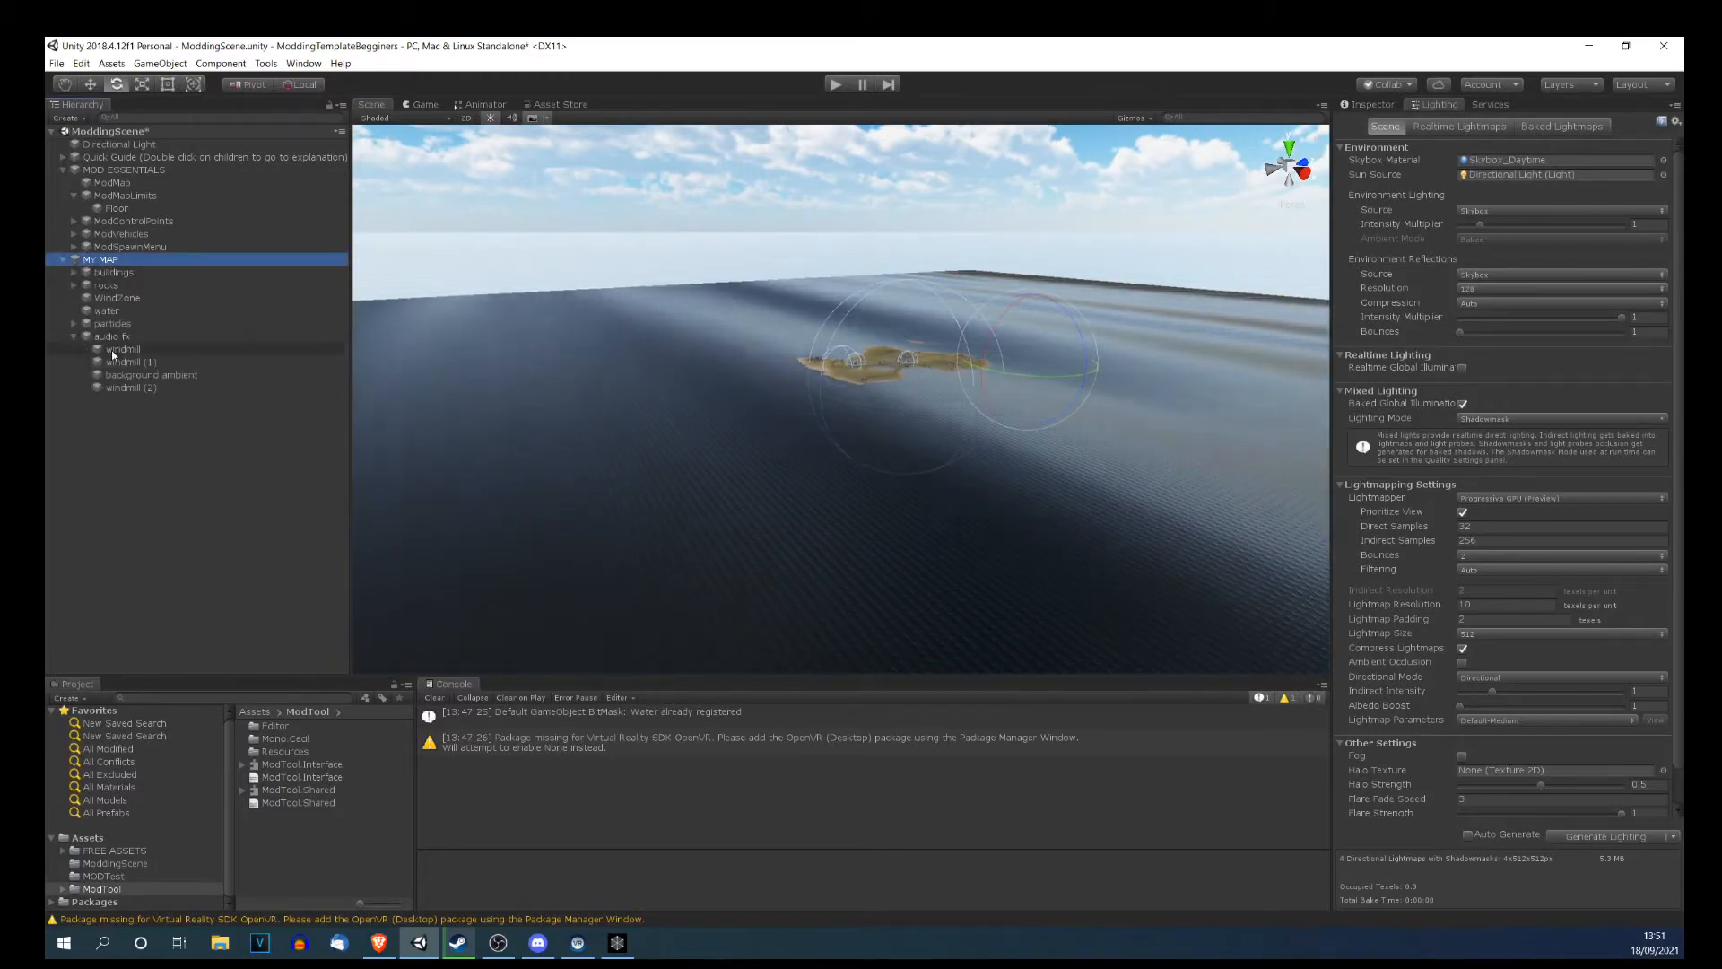
Focus on the first windmill object under audio fx and examine the windmill and surrounding houses.
double_click(123, 349)
right_drag(758, 381, 158, 319)
key(w)
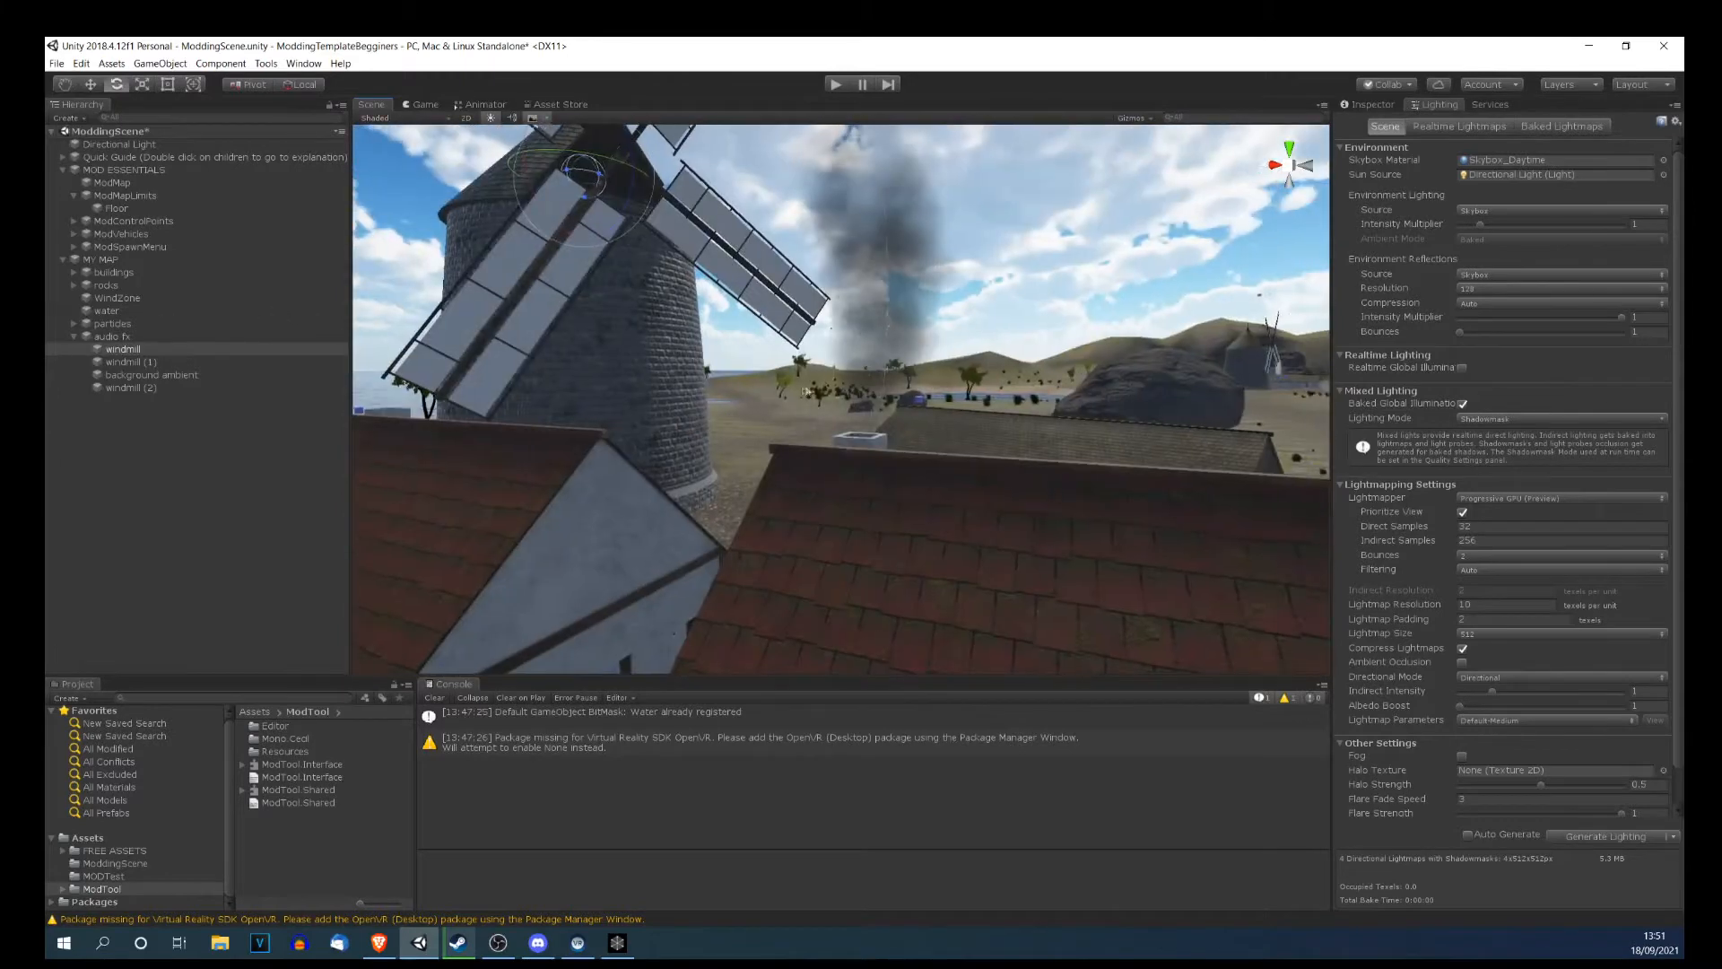
middle_drag(865, 364, 850, 400)
scroll(852, 403, up, 3)
scroll(857, 406, down, 1)
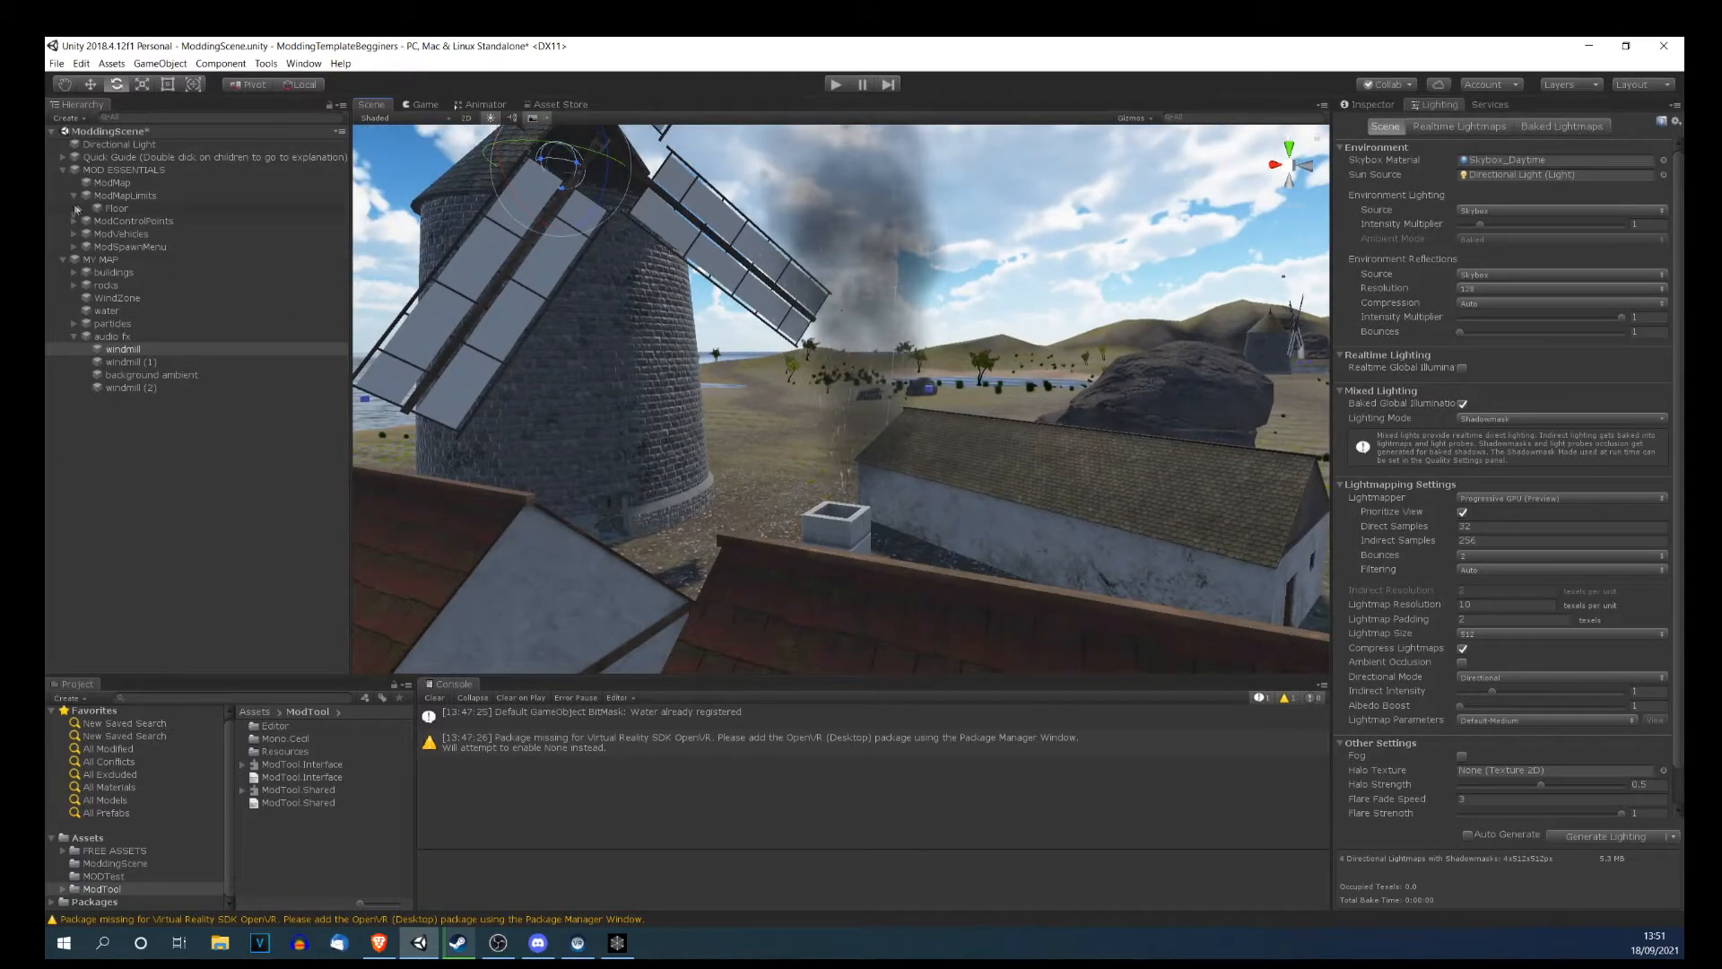
Create an empty child object under ModMapLimits.
click(114, 196)
right_click(118, 196)
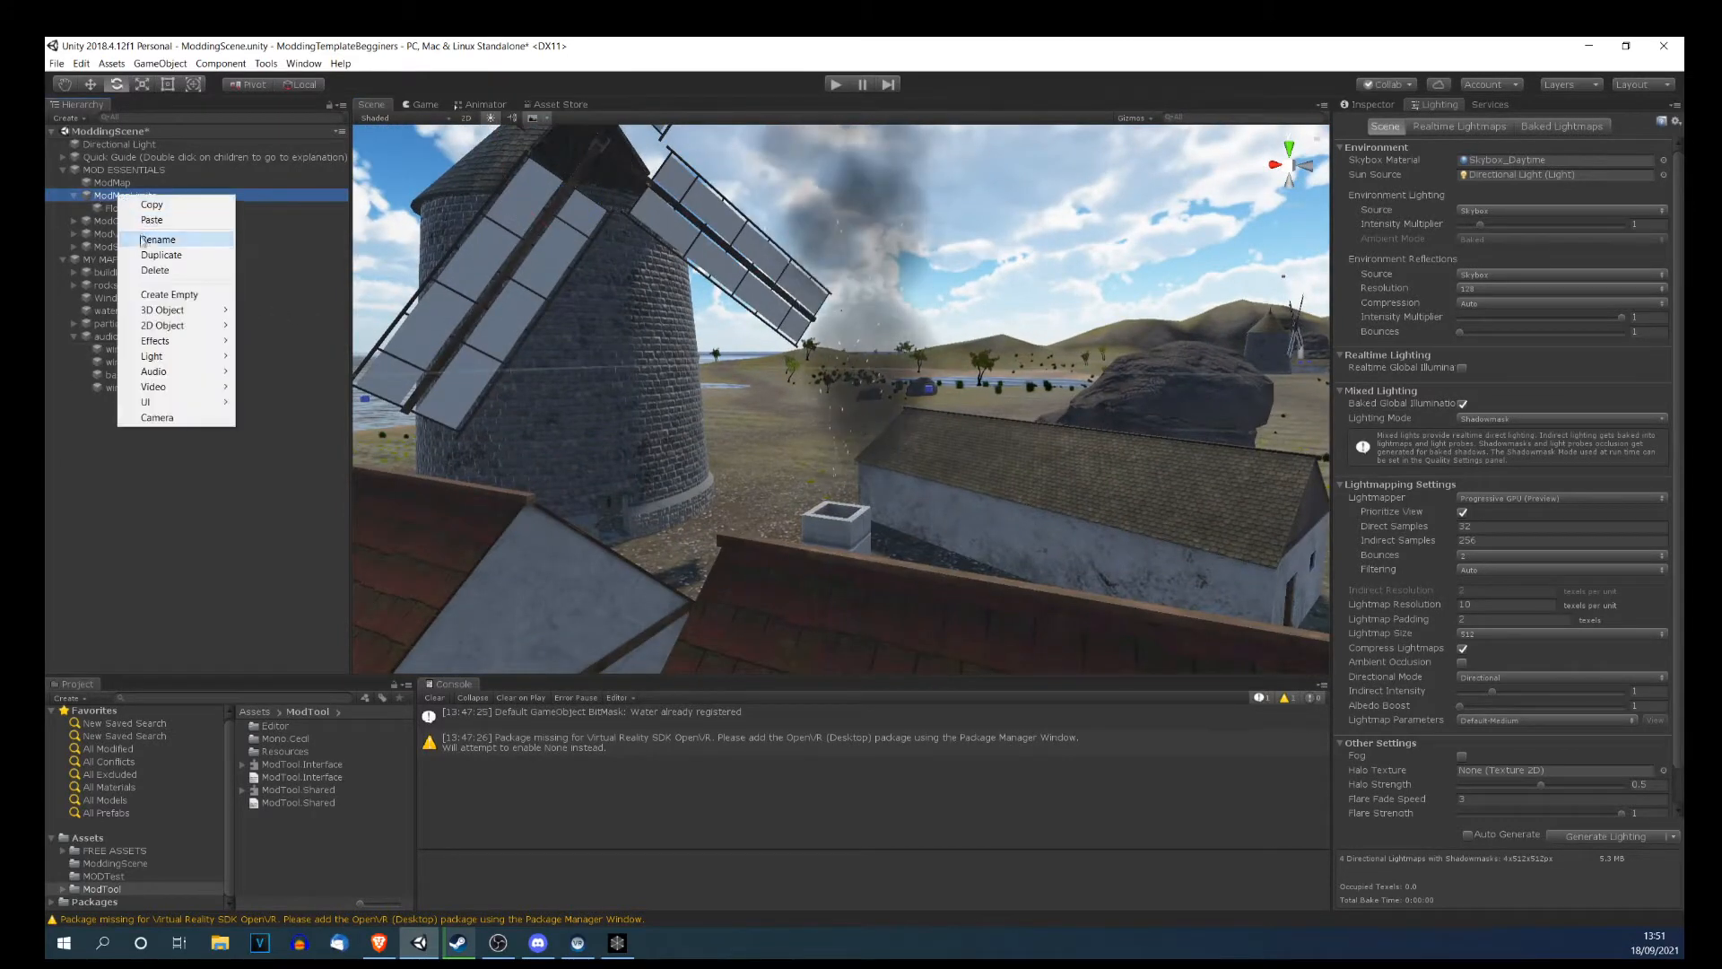
click(169, 294)
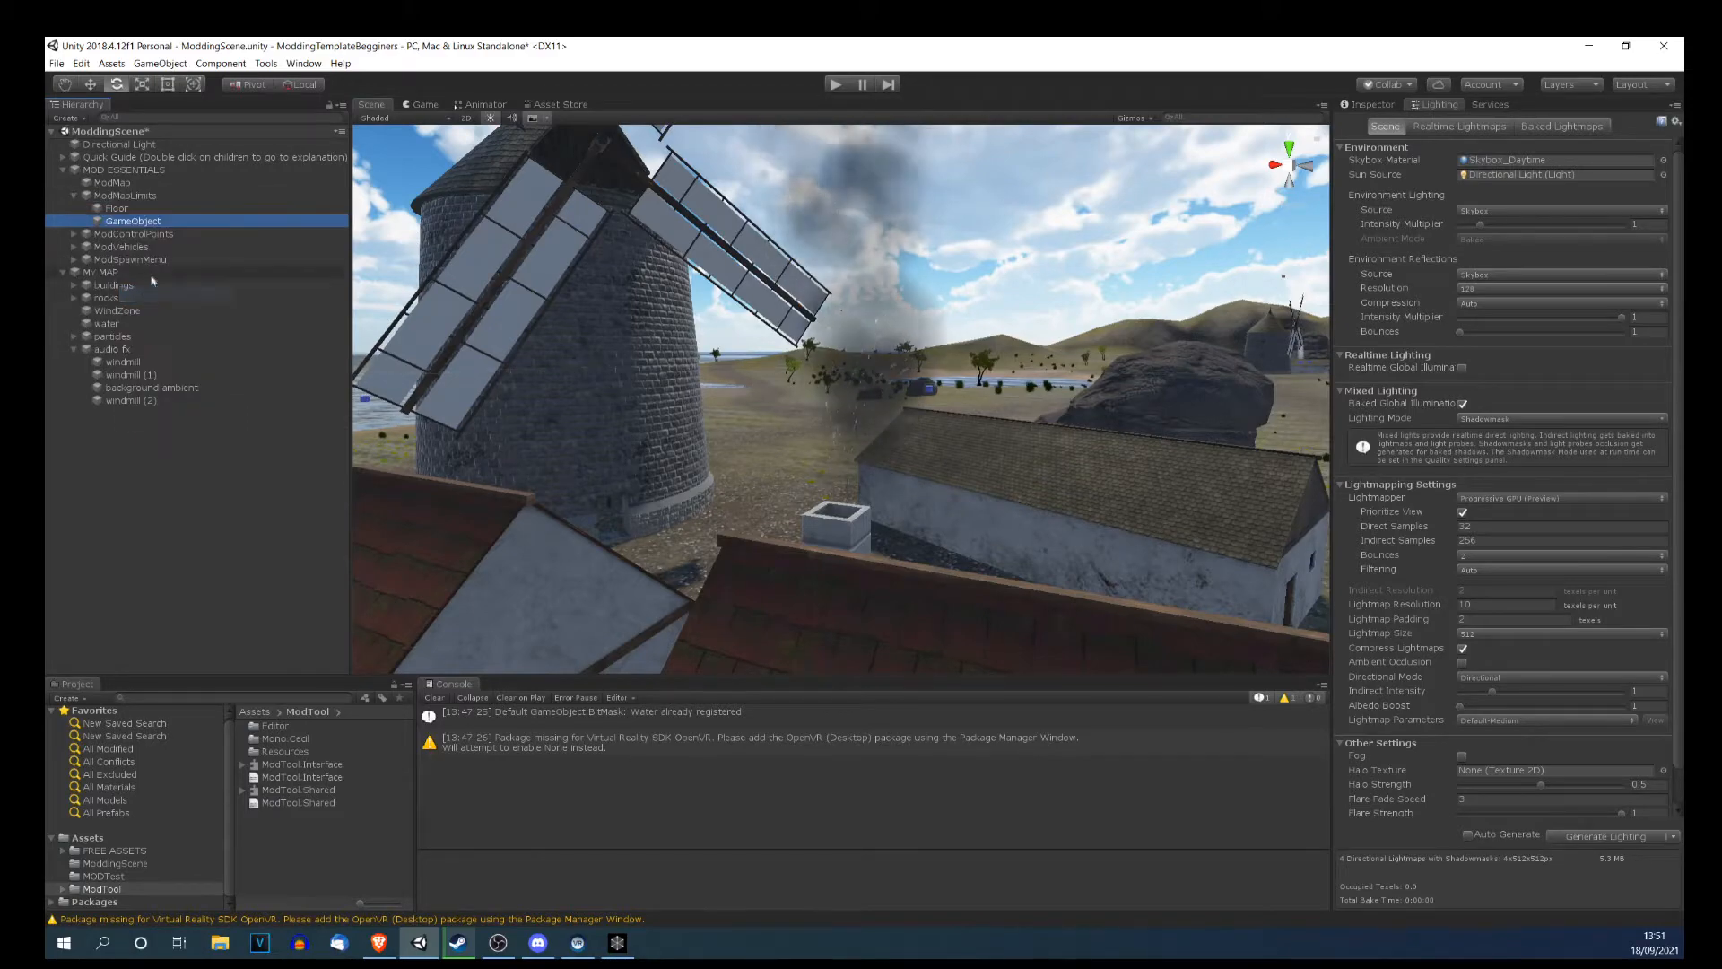
alt+drag(443, 309, 536, 379)
right_drag(536, 380, 771, 441)
Raise the new empty object freehand above the terrain near the village, to about Y 86.6.
click(119, 221)
double_click(117, 223)
right_drag(638, 361, 649, 361)
key(w)
scroll(682, 310, down, 3)
middle_drag(684, 309, 757, 661)
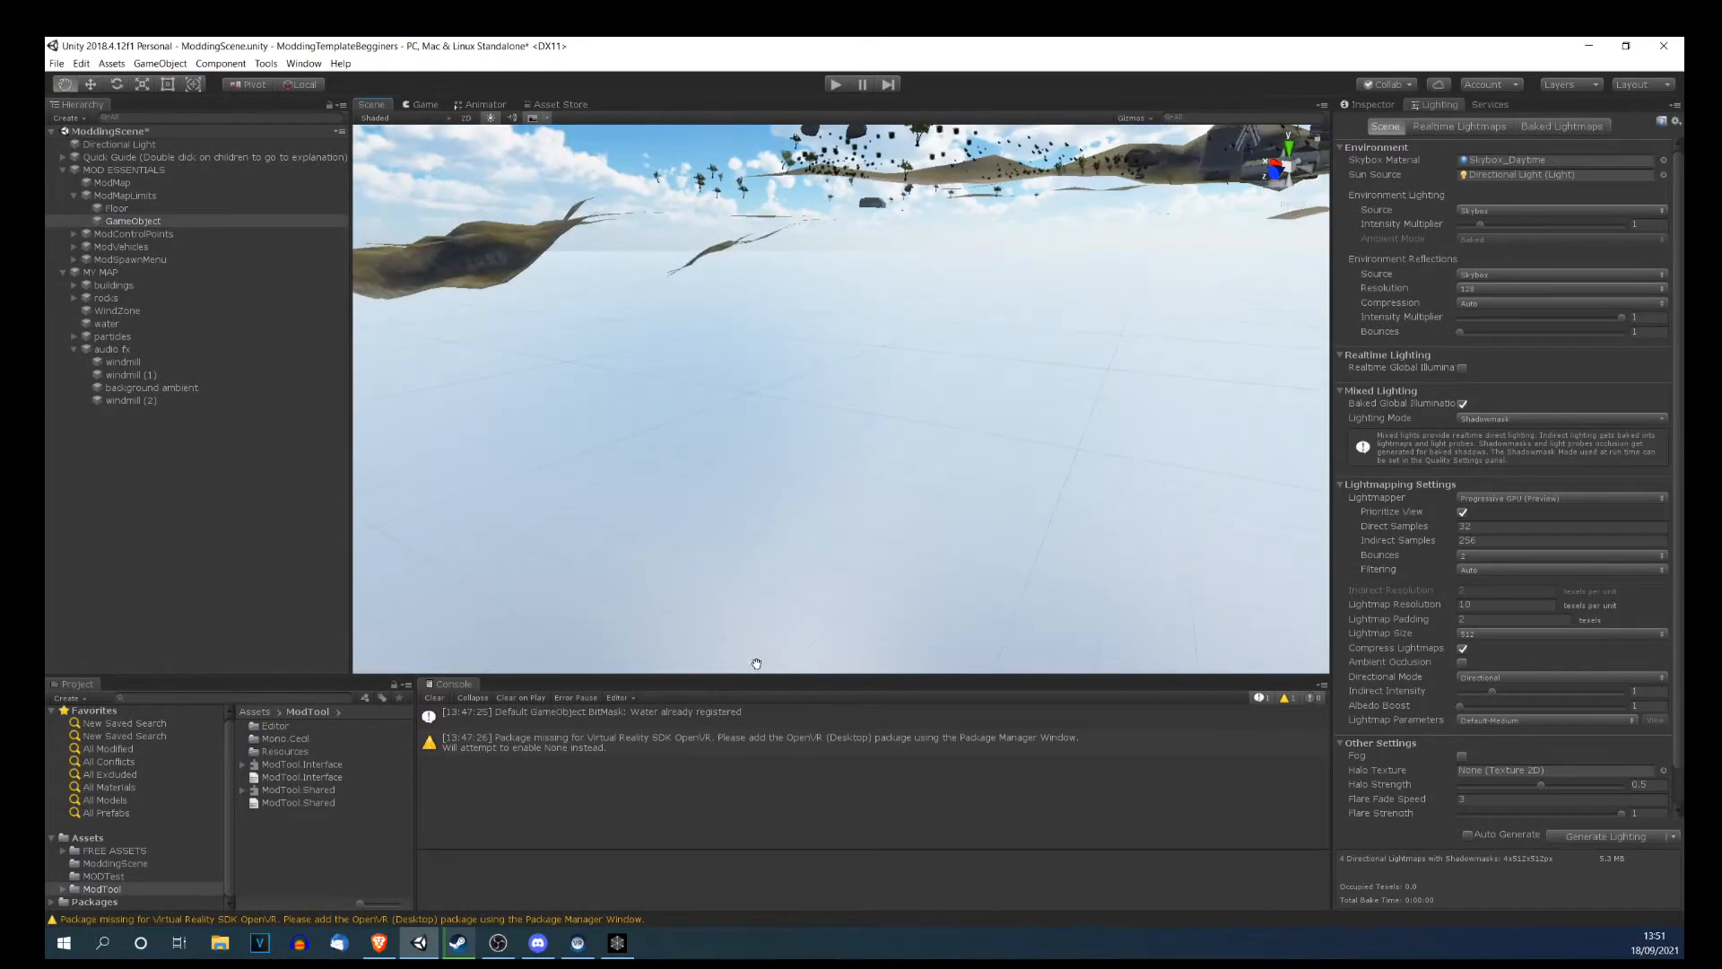
right_drag(752, 345, 750, 461)
scroll(751, 373, down, 8)
scroll(766, 353, down, 4)
right_drag(766, 354, 756, 196)
scroll(755, 196, up, 5)
middle_drag(755, 196, 796, 394)
drag(827, 653, 824, 190)
middle_drag(822, 191, 752, 411)
scroll(757, 409, up, 5)
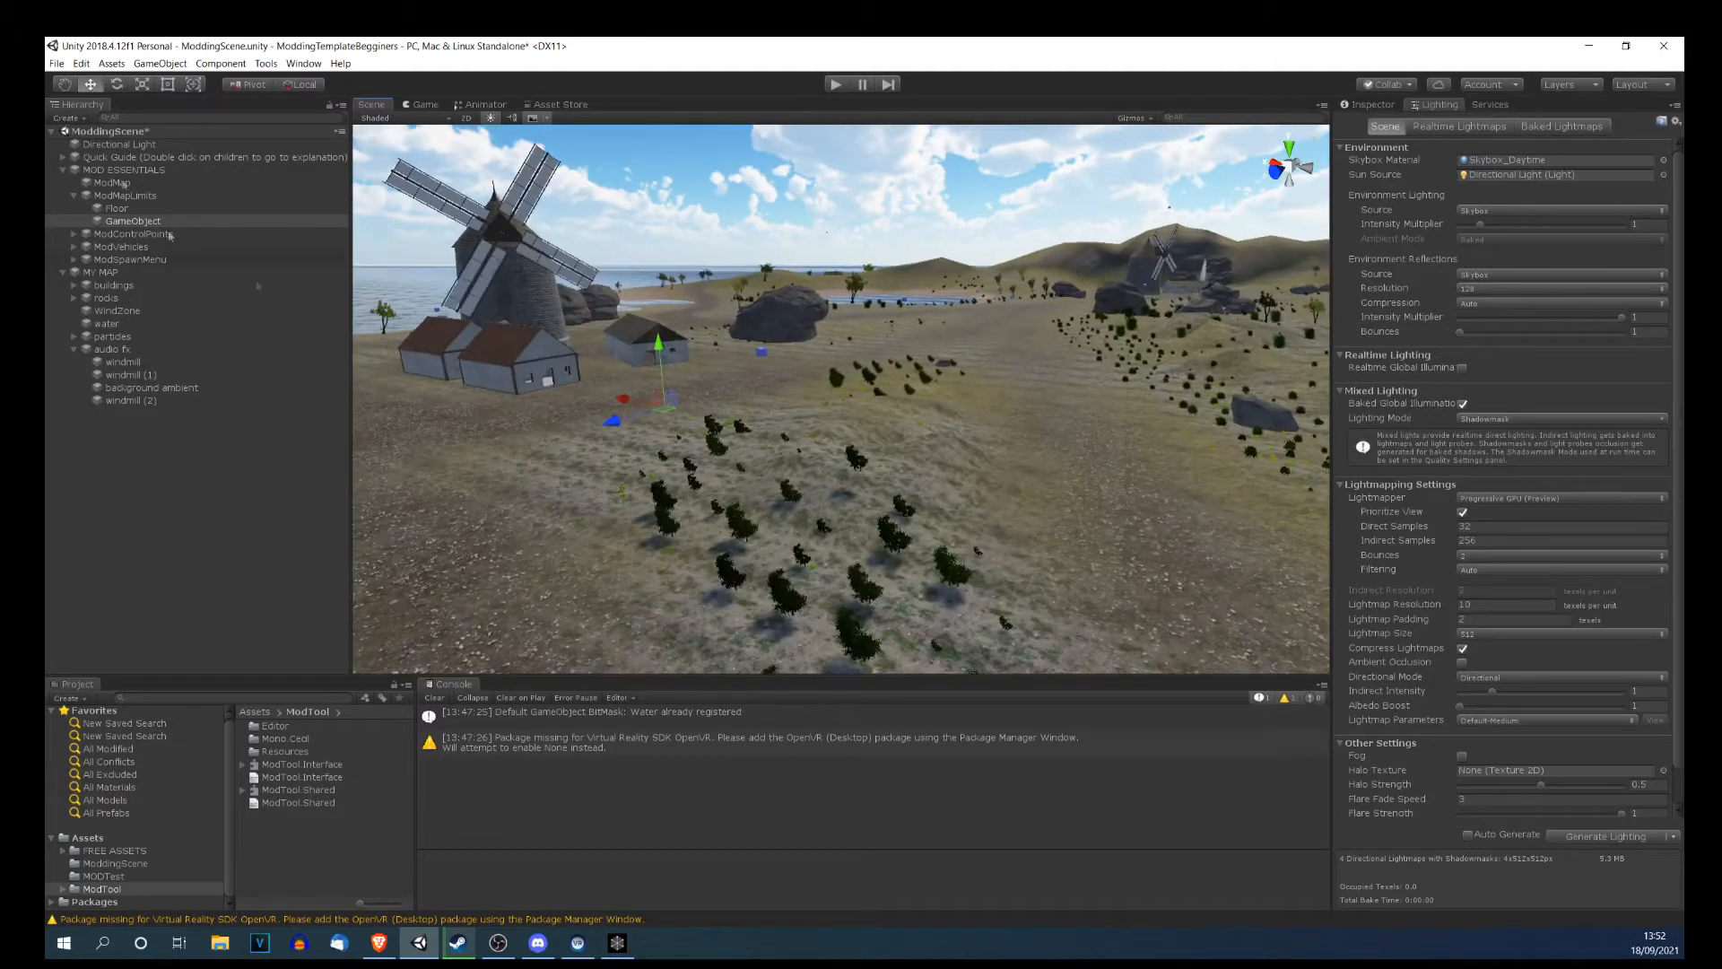
Add a Sphere Collider component to the empty object under ModMapLimits.
click(1372, 105)
click(1442, 224)
text(sphere)
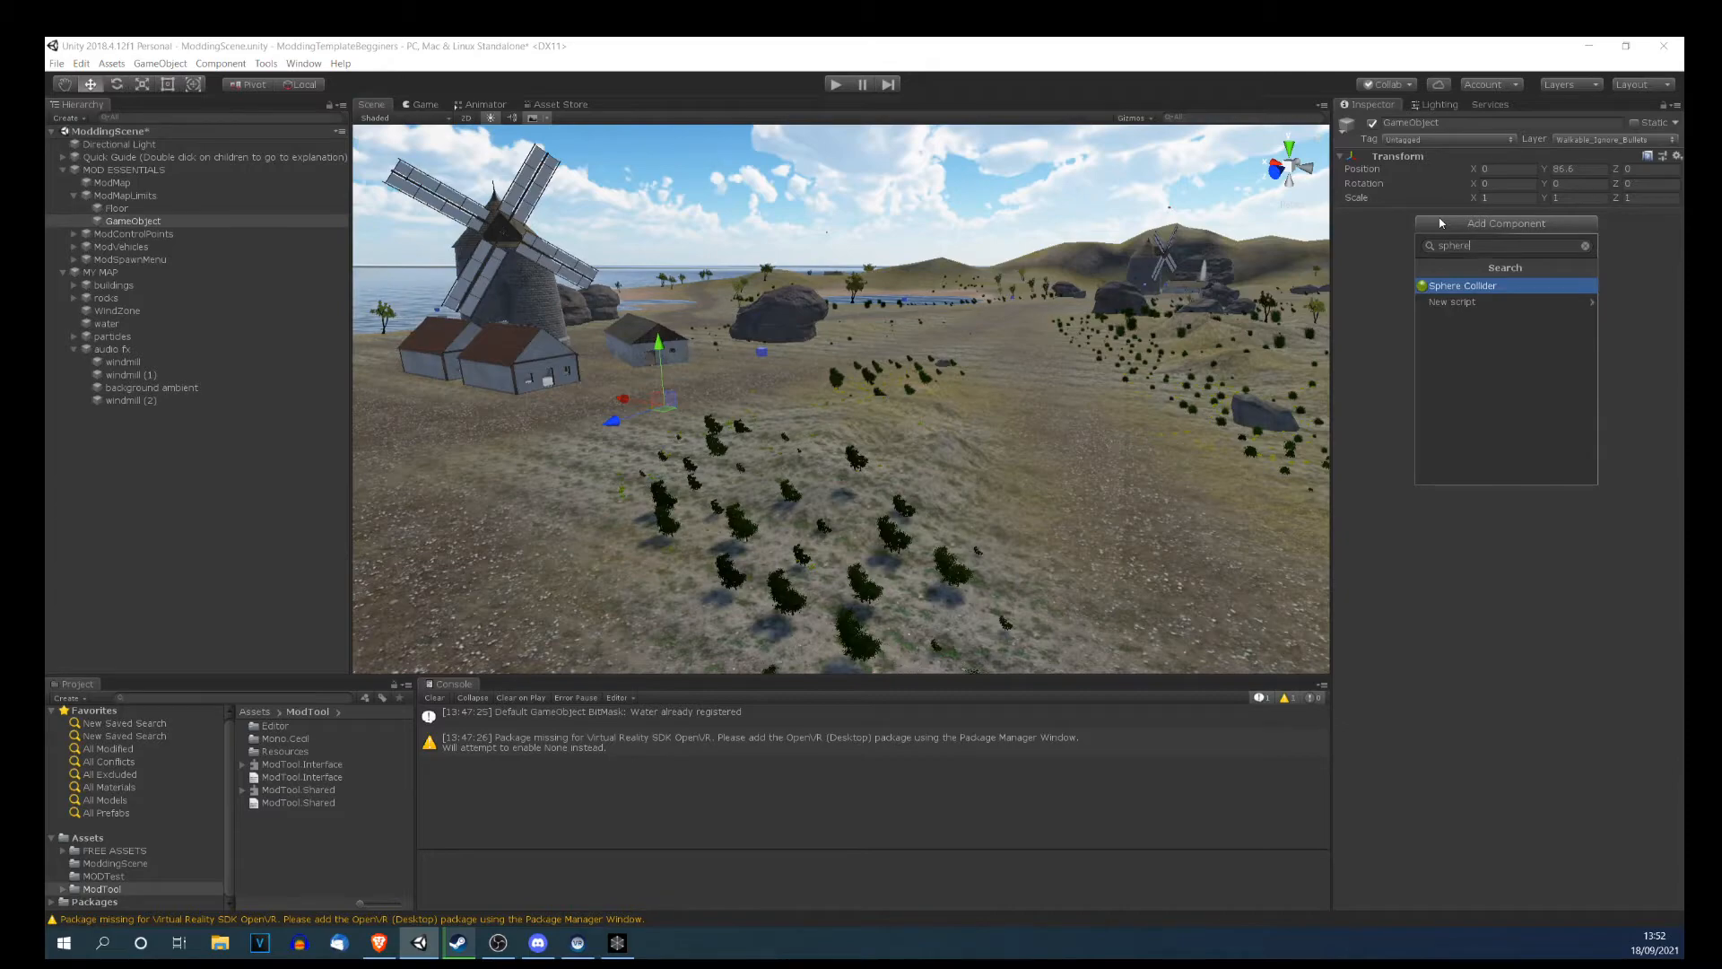
click(1462, 286)
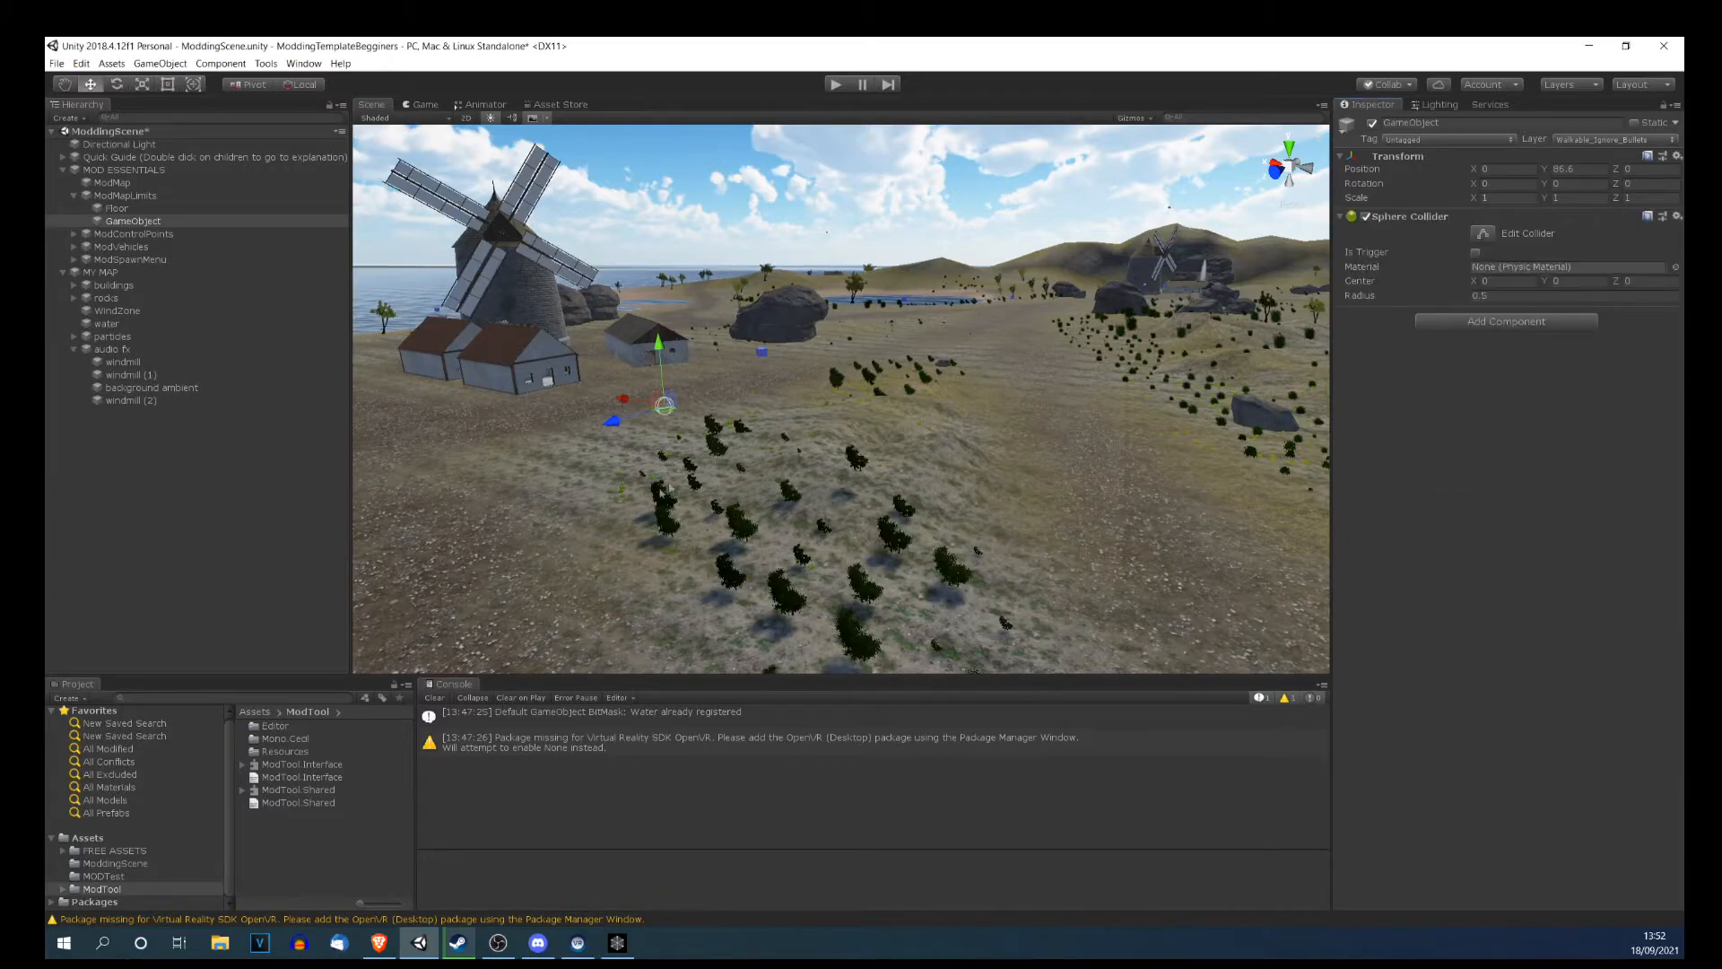
scroll(591, 411, up, 2)
scroll(590, 412, up, 2)
right_drag(591, 412, 465, 400)
scroll(465, 401, up, 4)
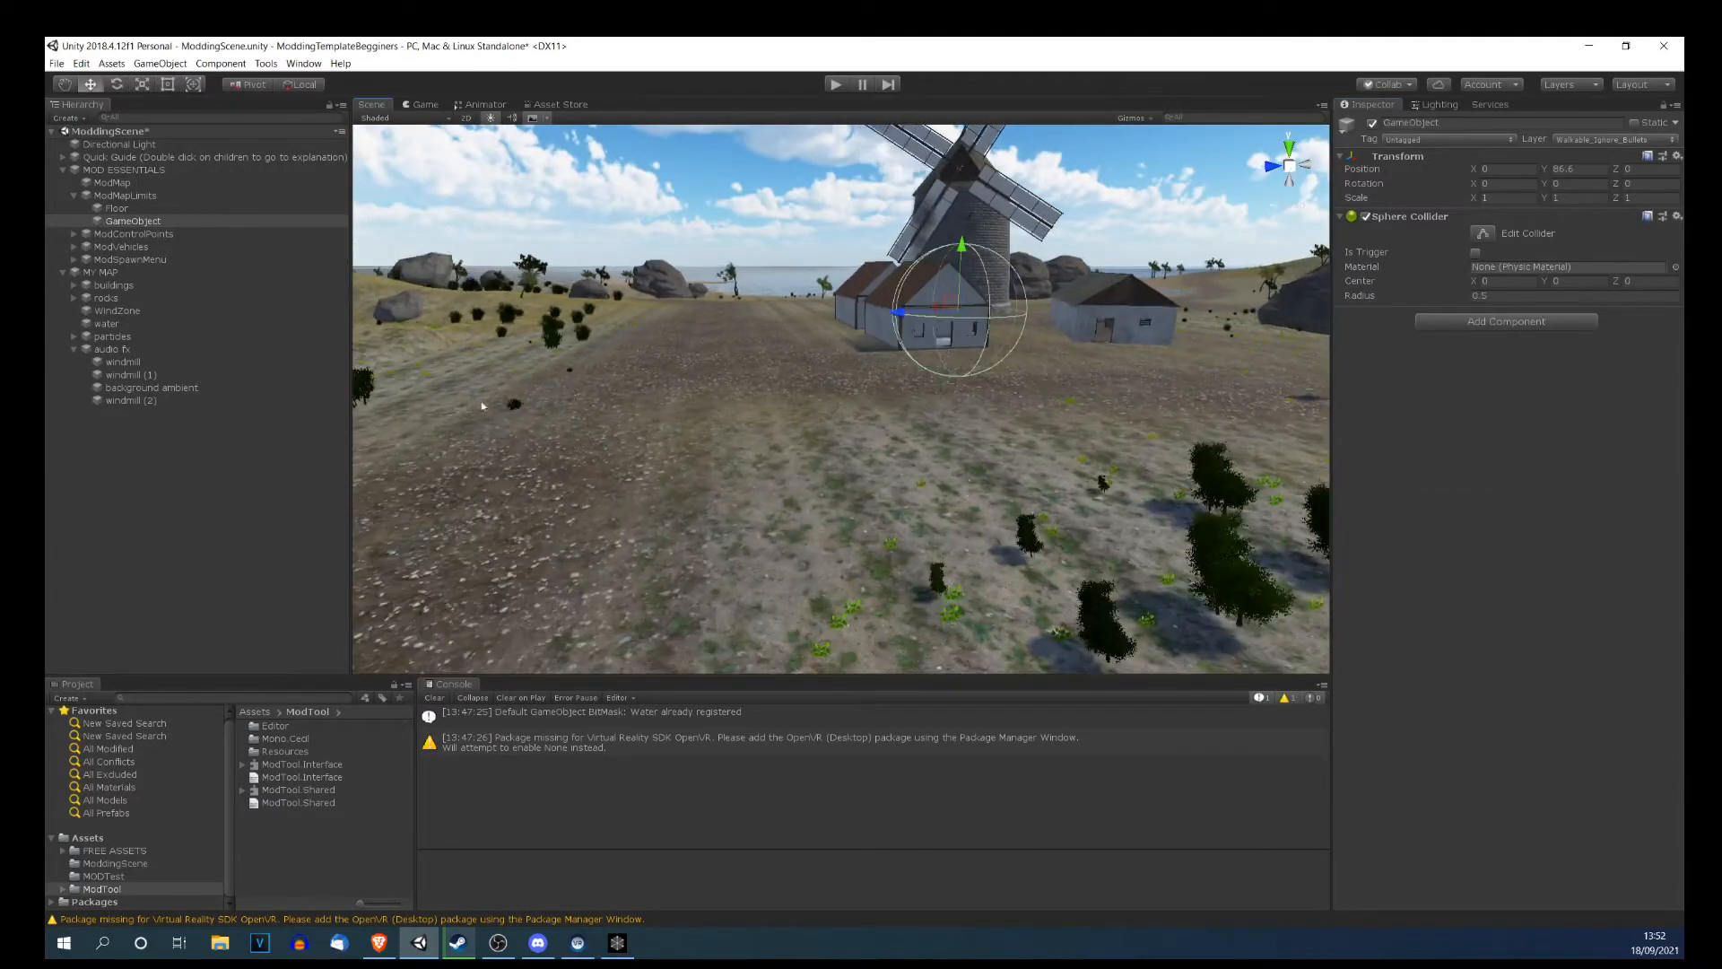
right_drag(571, 387, 664, 380)
middle_drag(663, 379, 665, 400)
Enlarge the Sphere Collider's radius to about 3.93.
drag(1455, 301, 1484, 298)
scroll(878, 407, down, 4)
middle_drag(878, 407, 857, 380)
scroll(857, 380, up, 2)
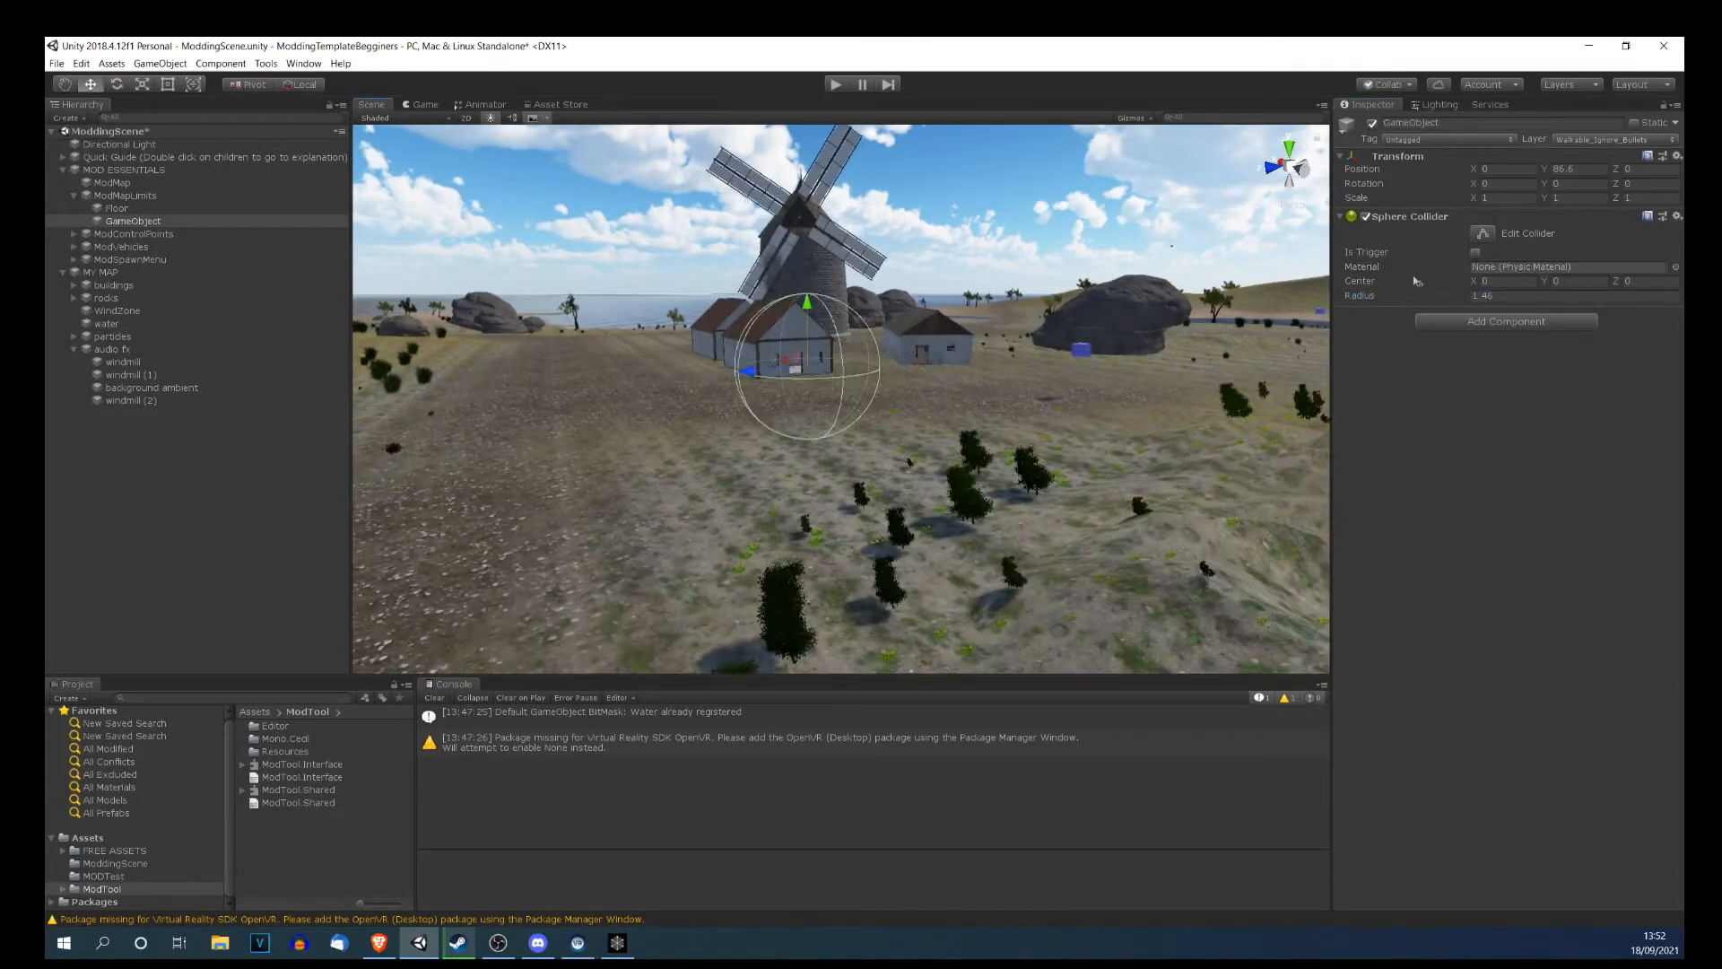
drag(1438, 298, 1496, 299)
middle_drag(893, 429, 881, 389)
Lower the sphere object freehand to about Y 81.16 and enable Is Trigger on its collider.
drag(778, 291, 778, 432)
middle_drag(779, 434, 751, 279)
drag(750, 277, 751, 400)
middle_drag(751, 400, 793, 395)
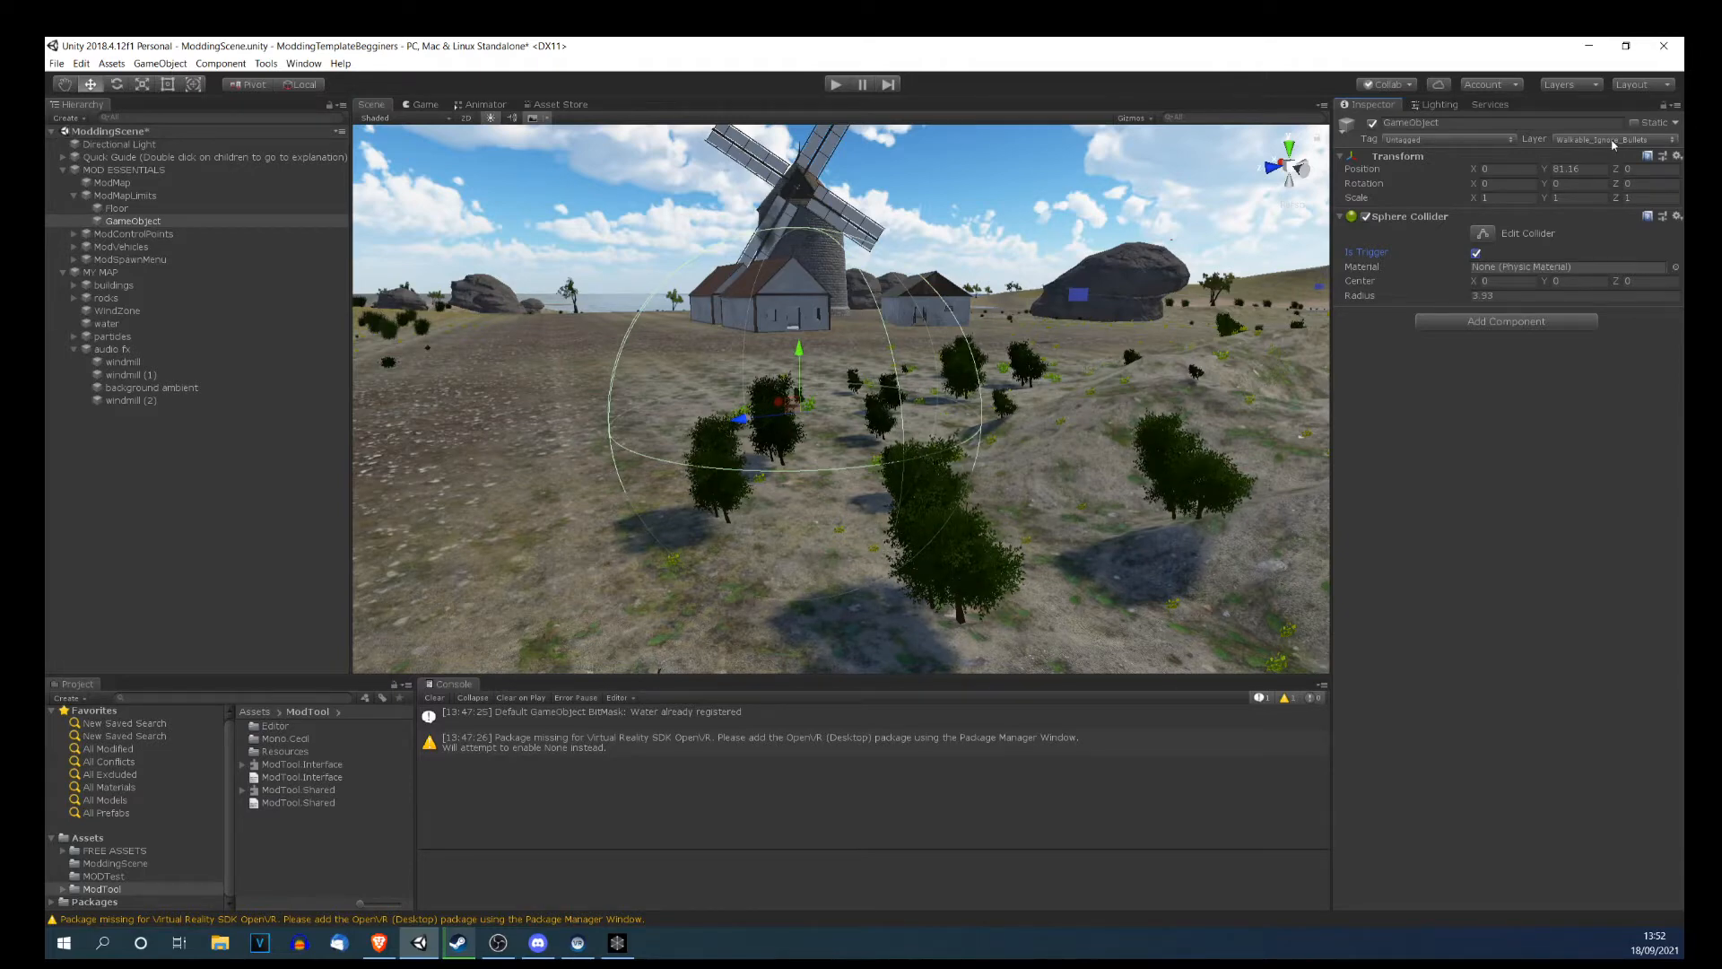
Open the sphere object's layer choices to view the available layers.
click(1612, 141)
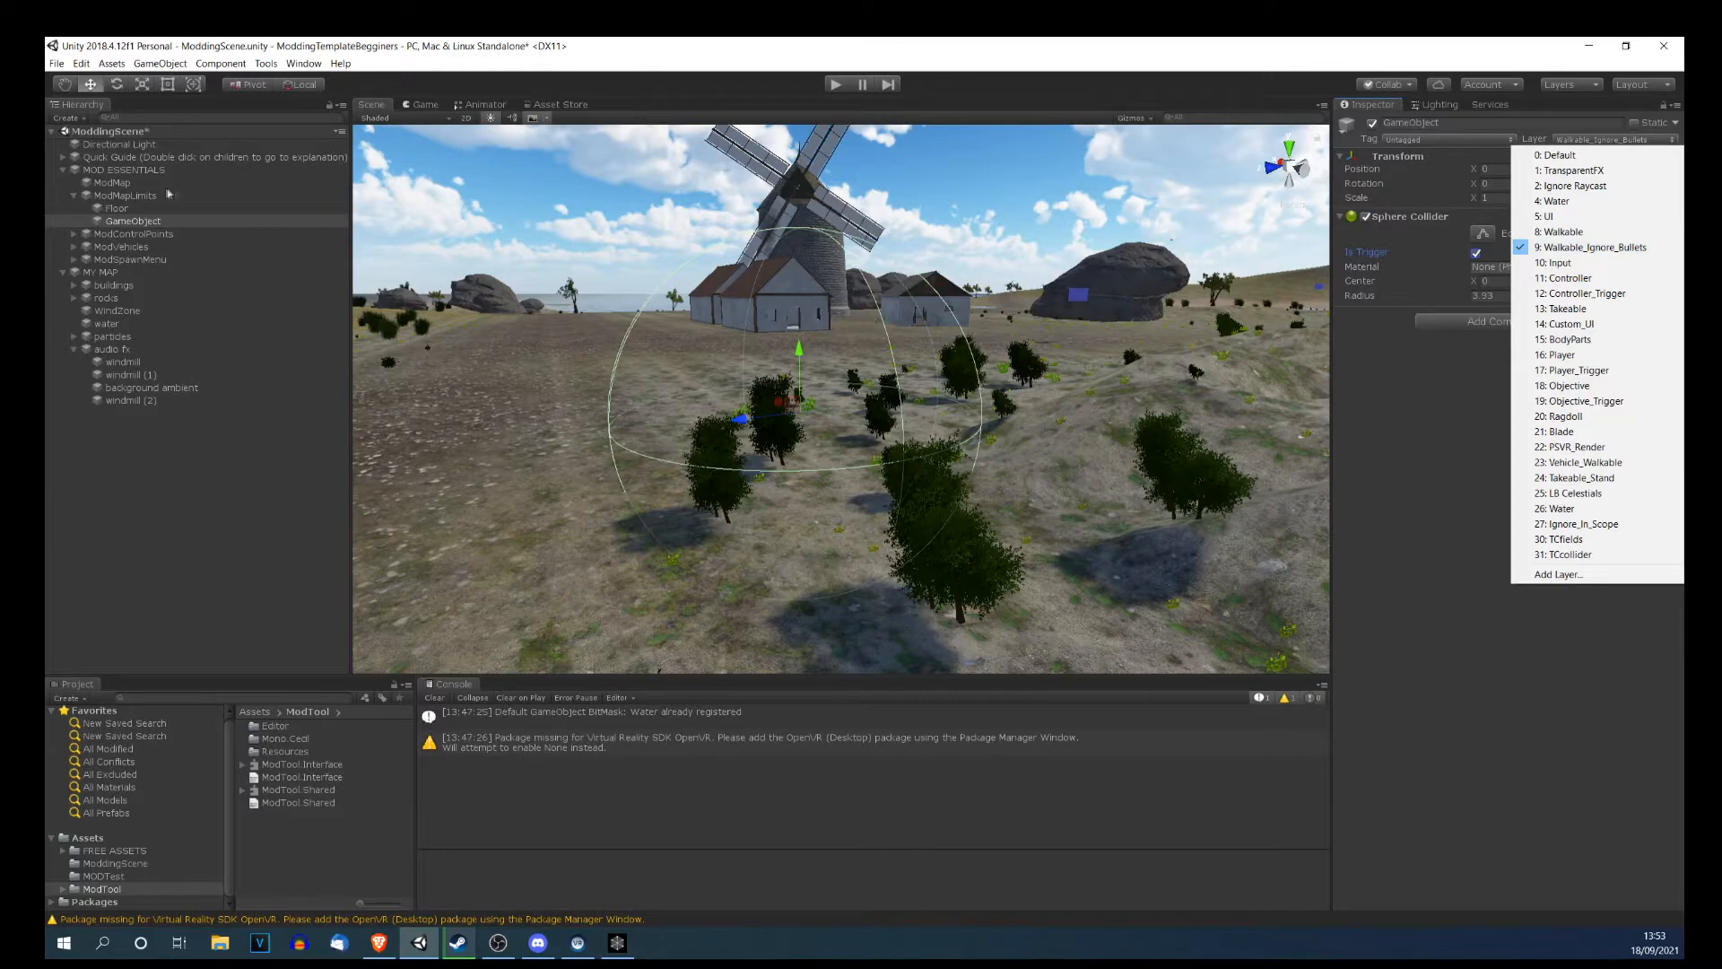
Close the layer choices unchanged and examine the sphere trigger collider's position over the terrain.
click(141, 222)
right_drag(644, 357, 680, 359)
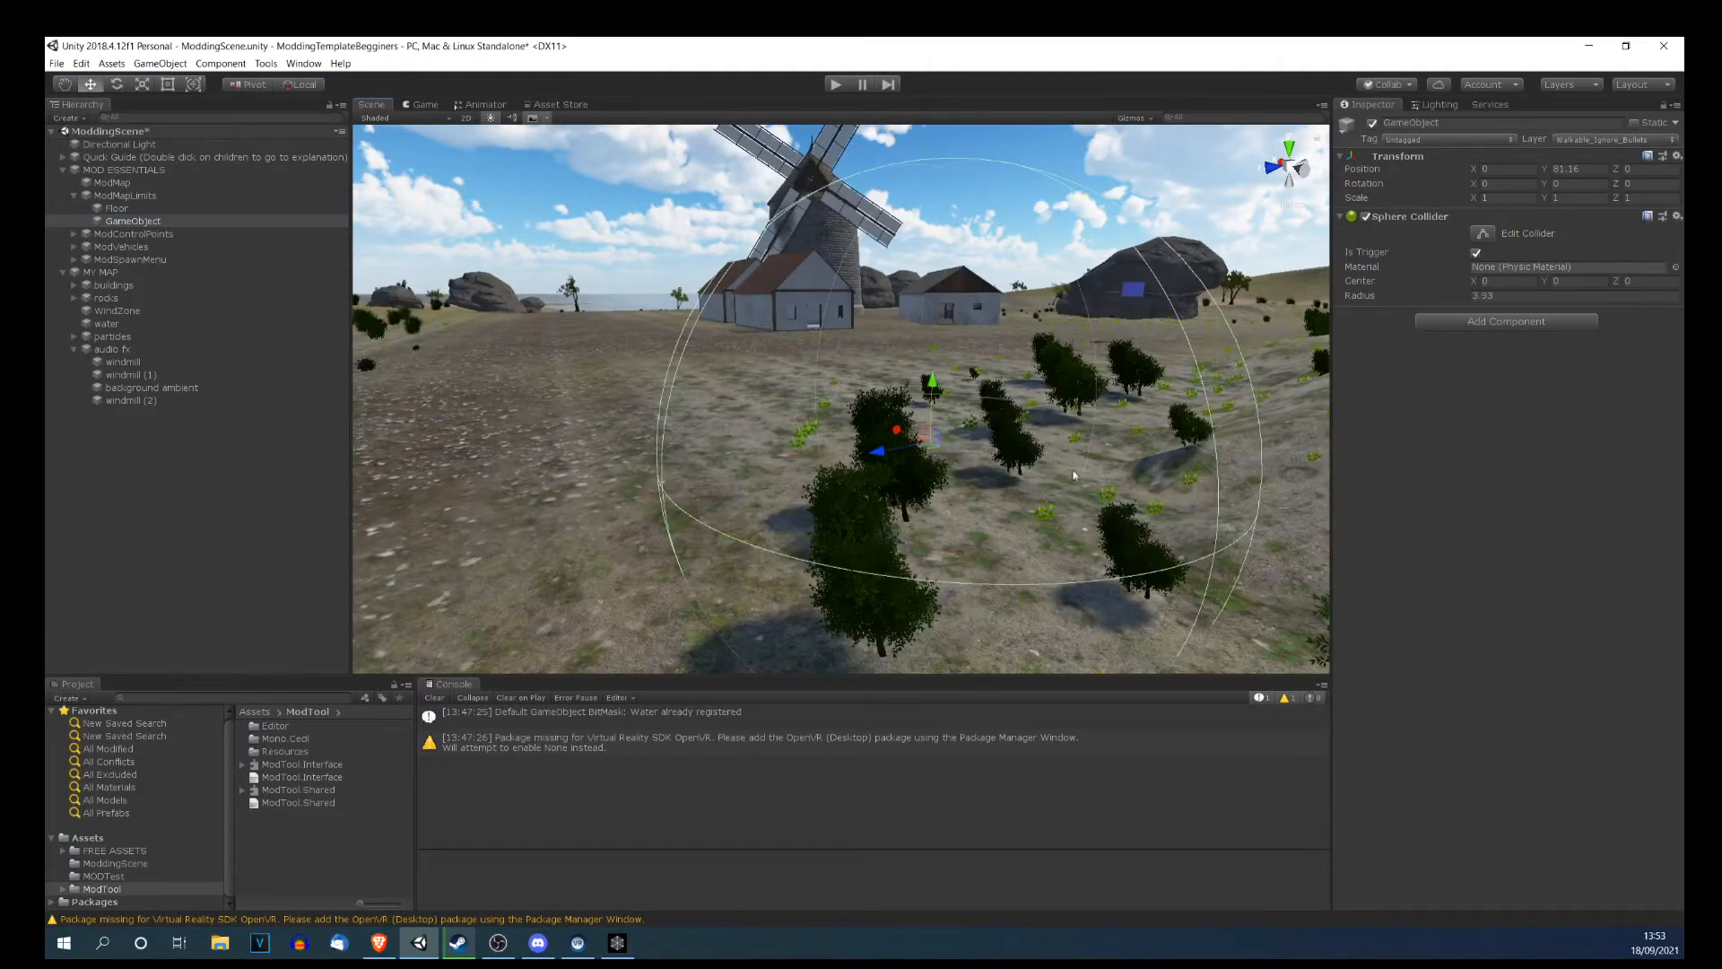
right_drag(959, 319, 944, 326)
right_drag(886, 397, 563, 436)
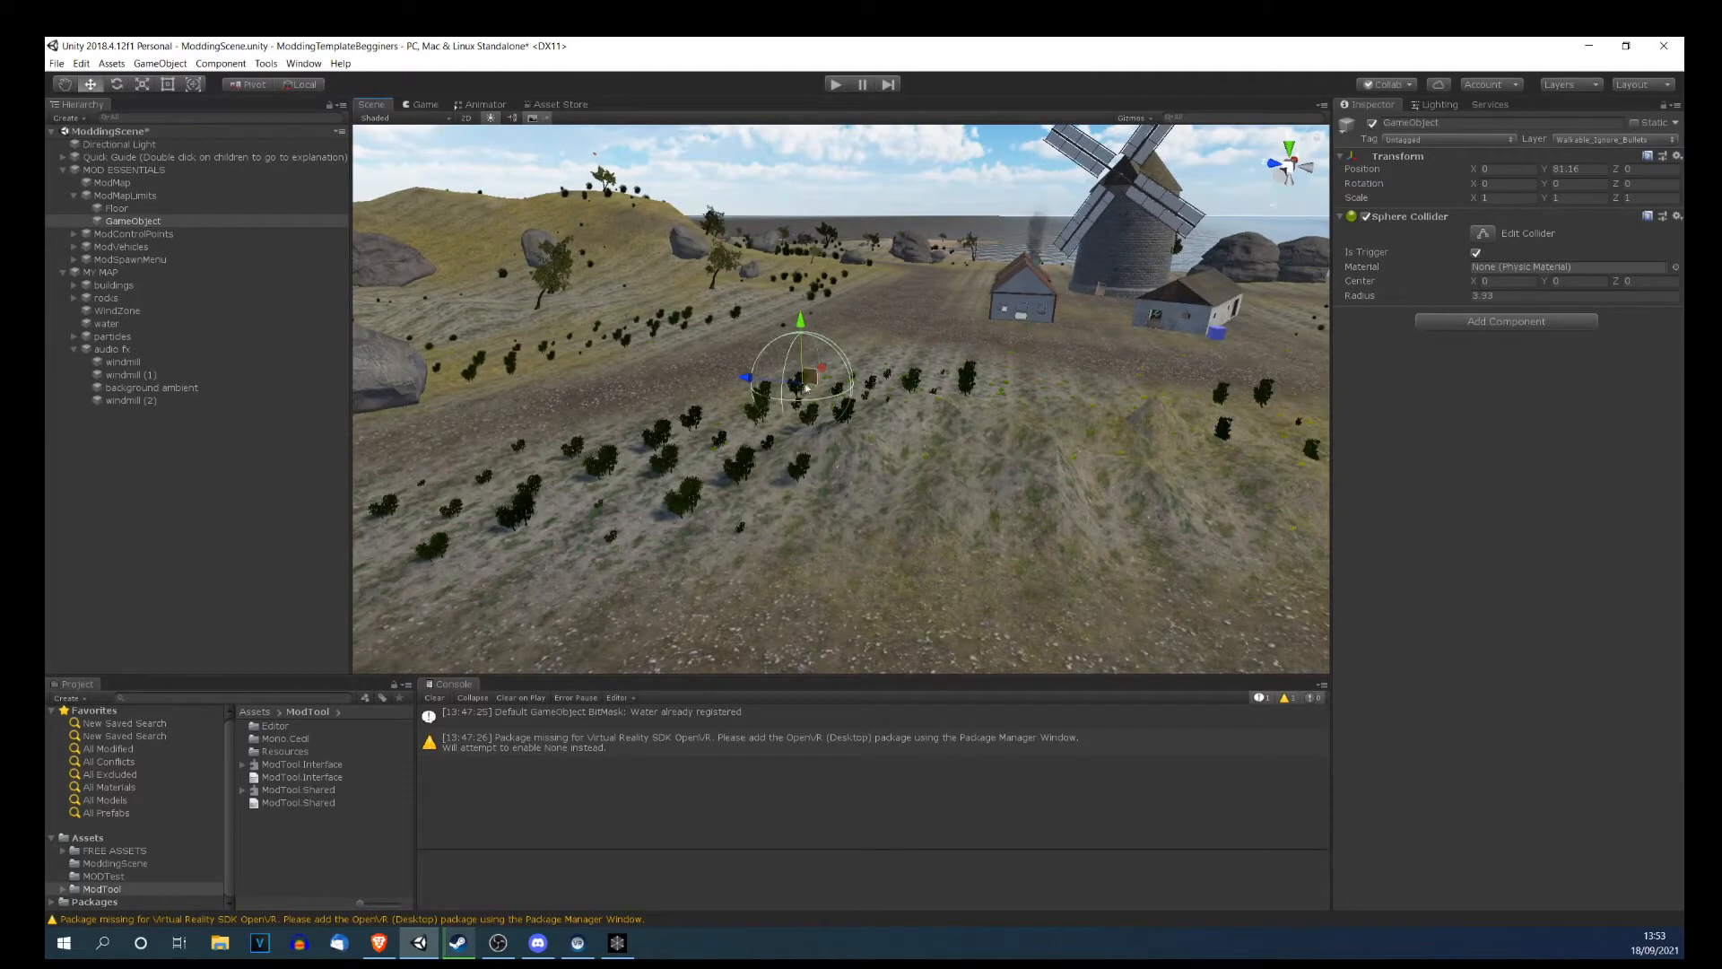
right_drag(639, 382, 681, 372)
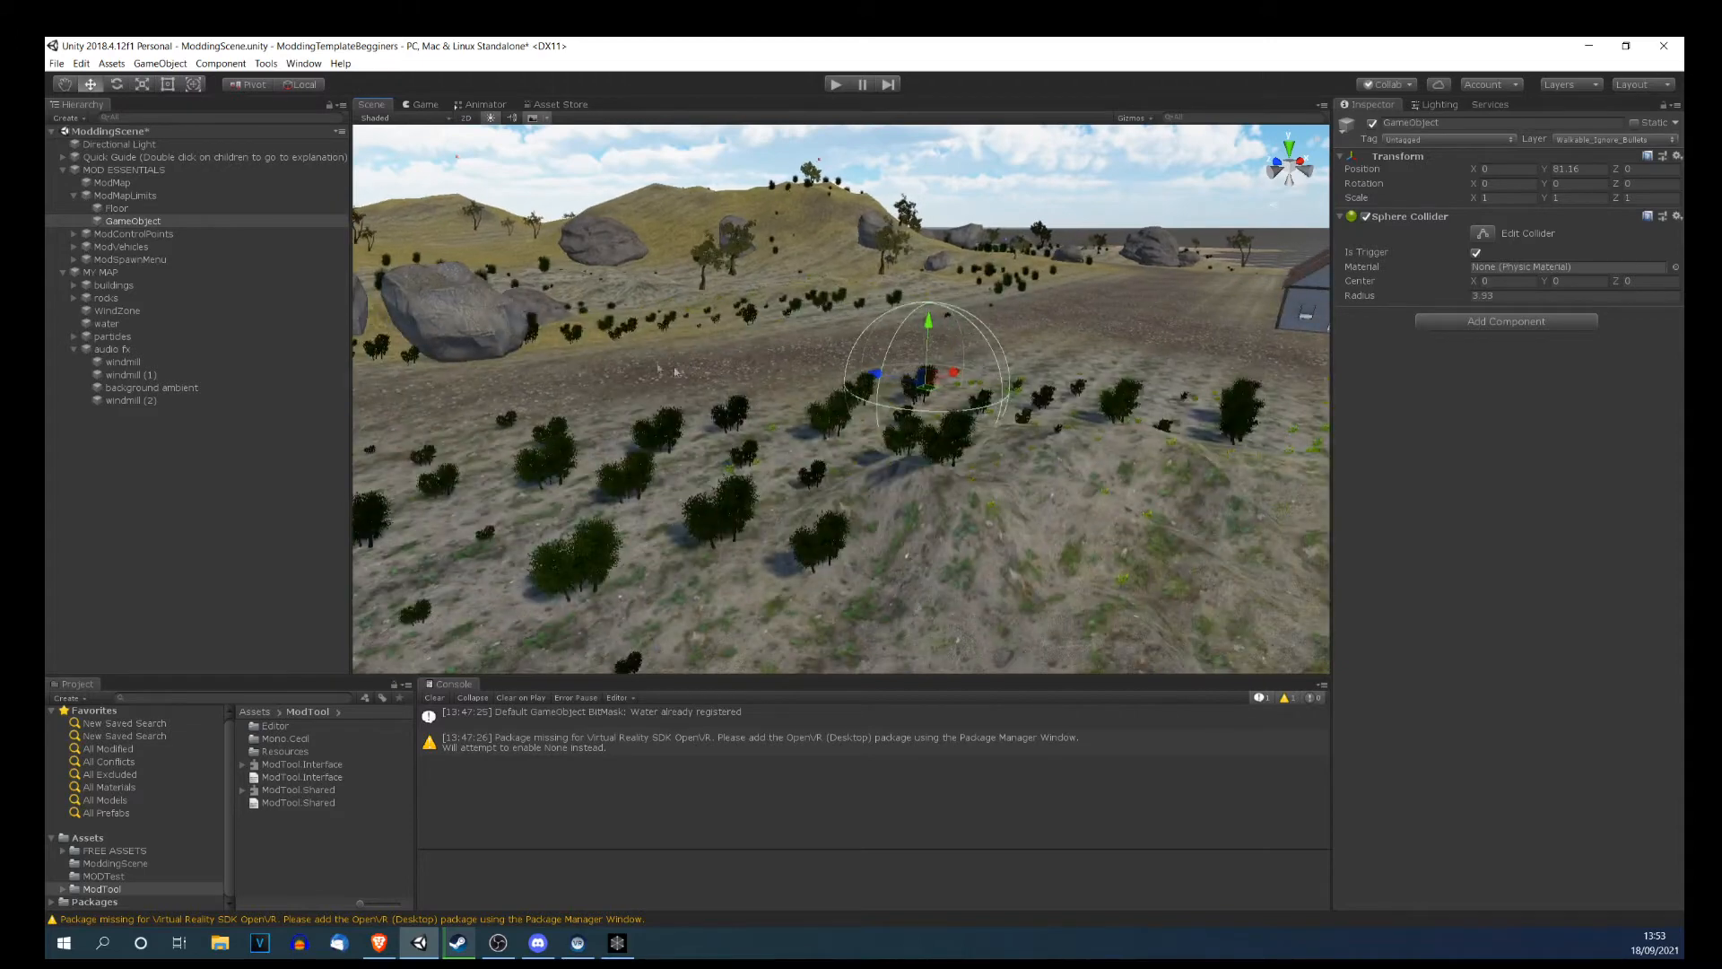
Collapse ModMapLimits, expand ModControlPoints and select control point CP X to inspect it.
click(73, 196)
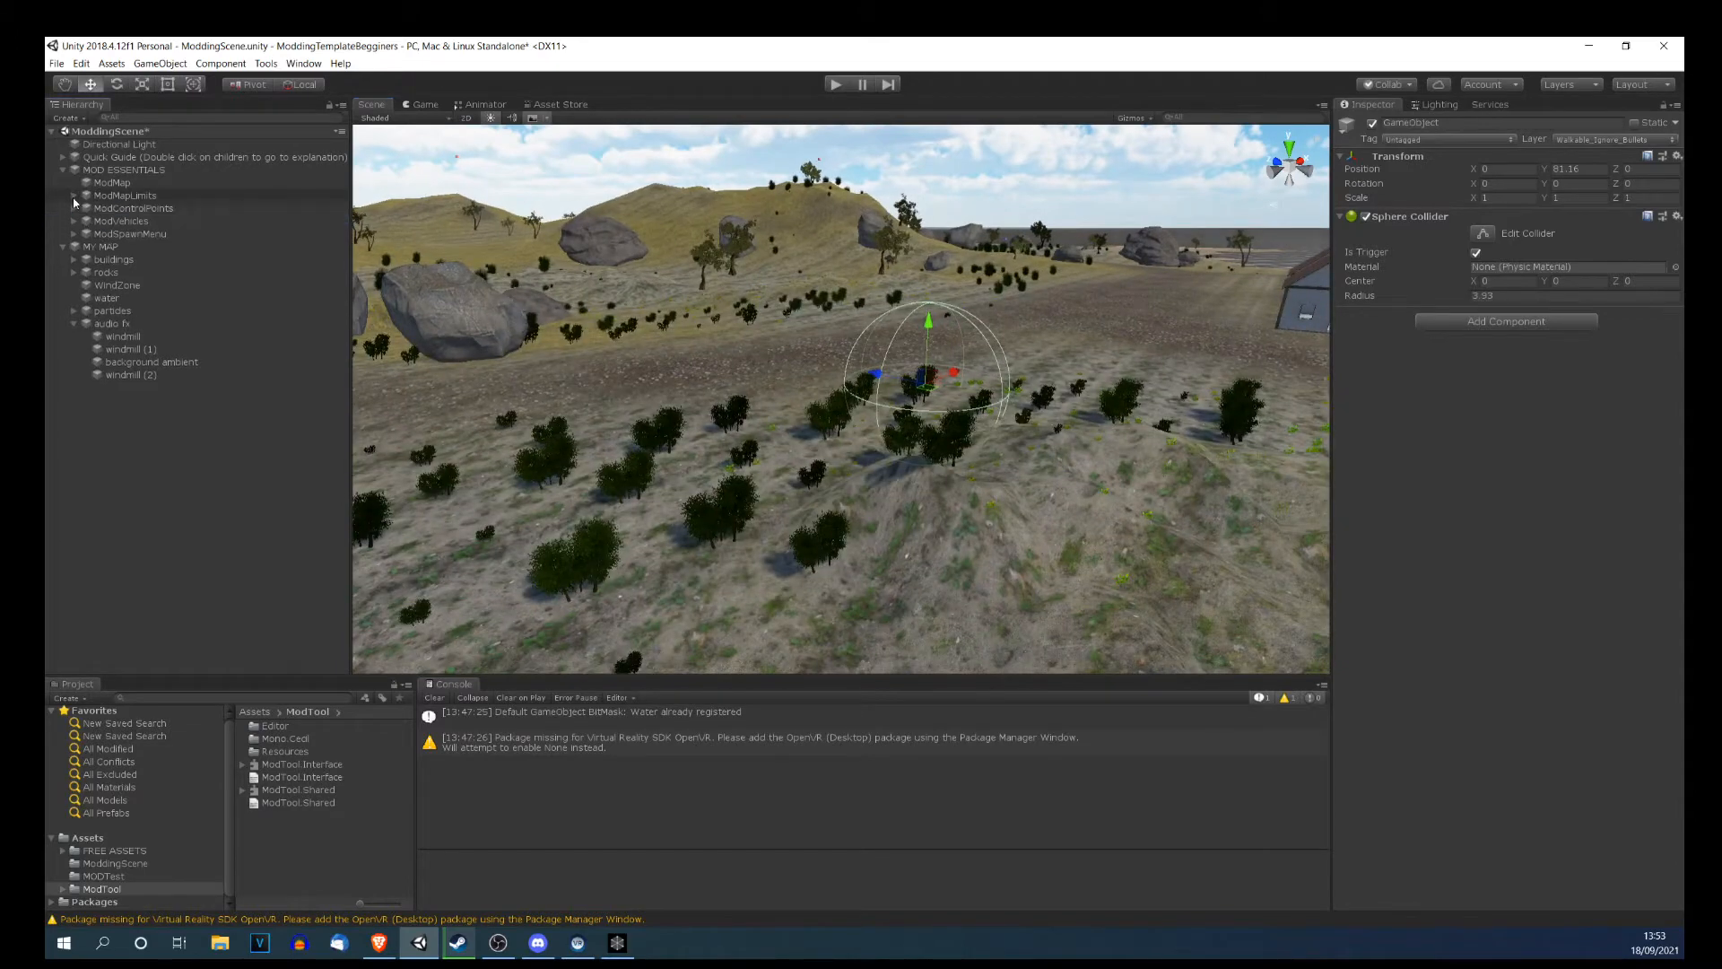
click(72, 209)
click(104, 210)
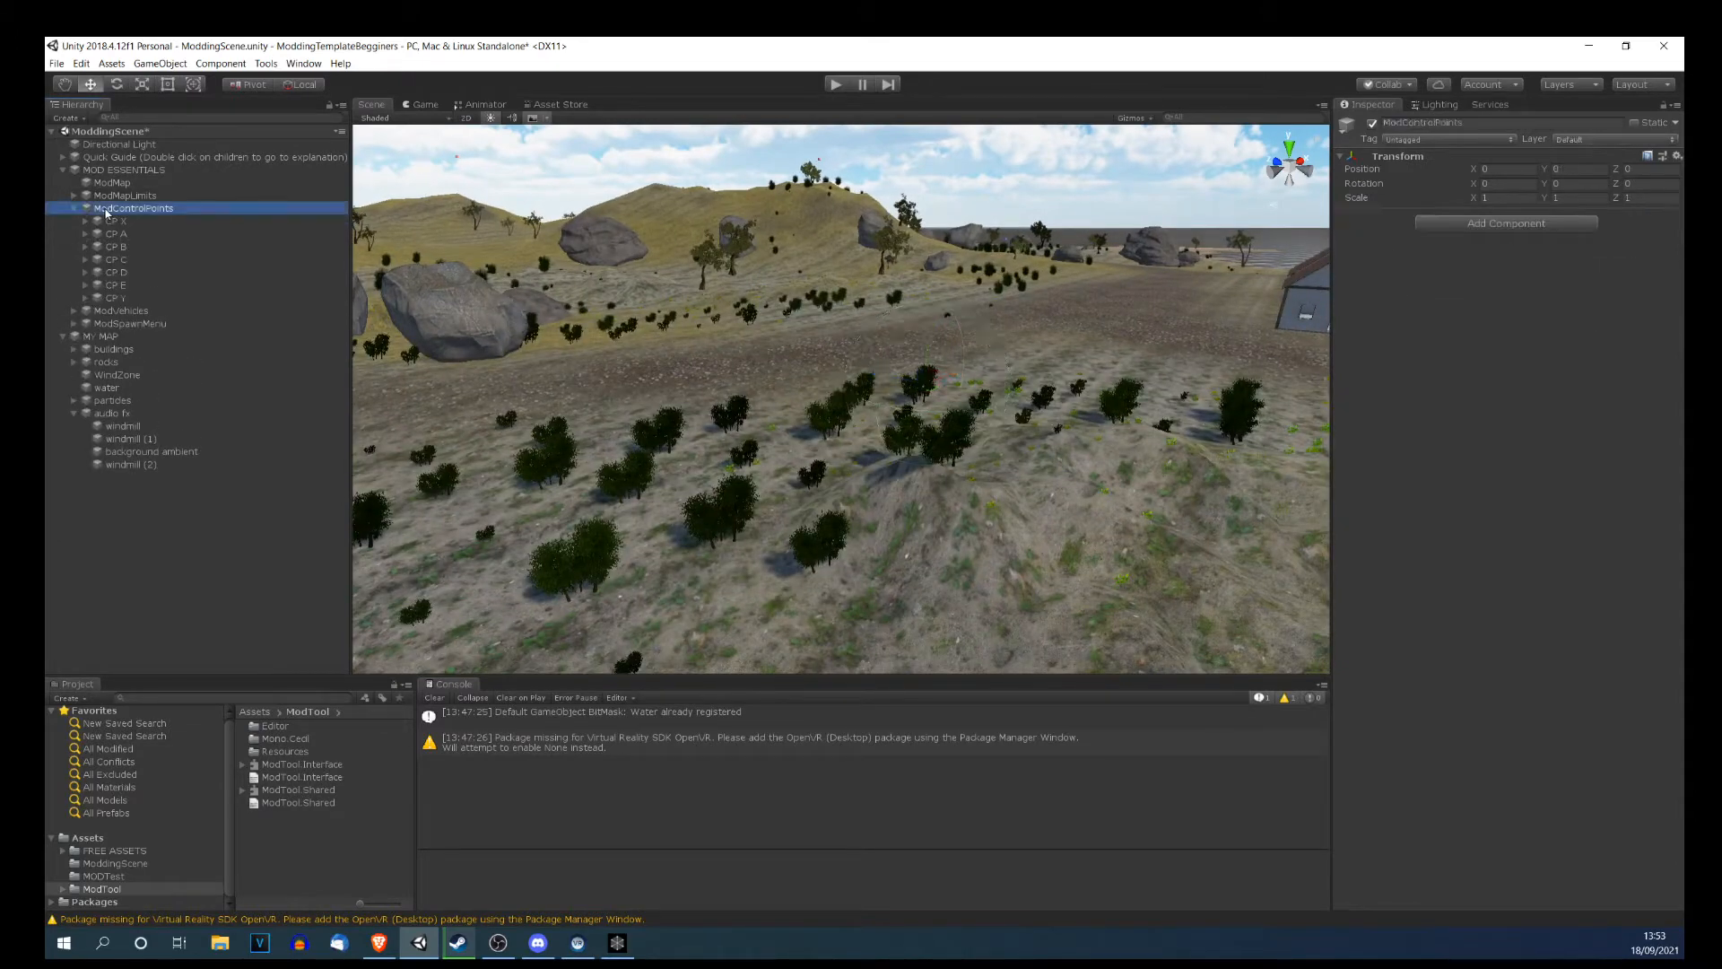
click(111, 224)
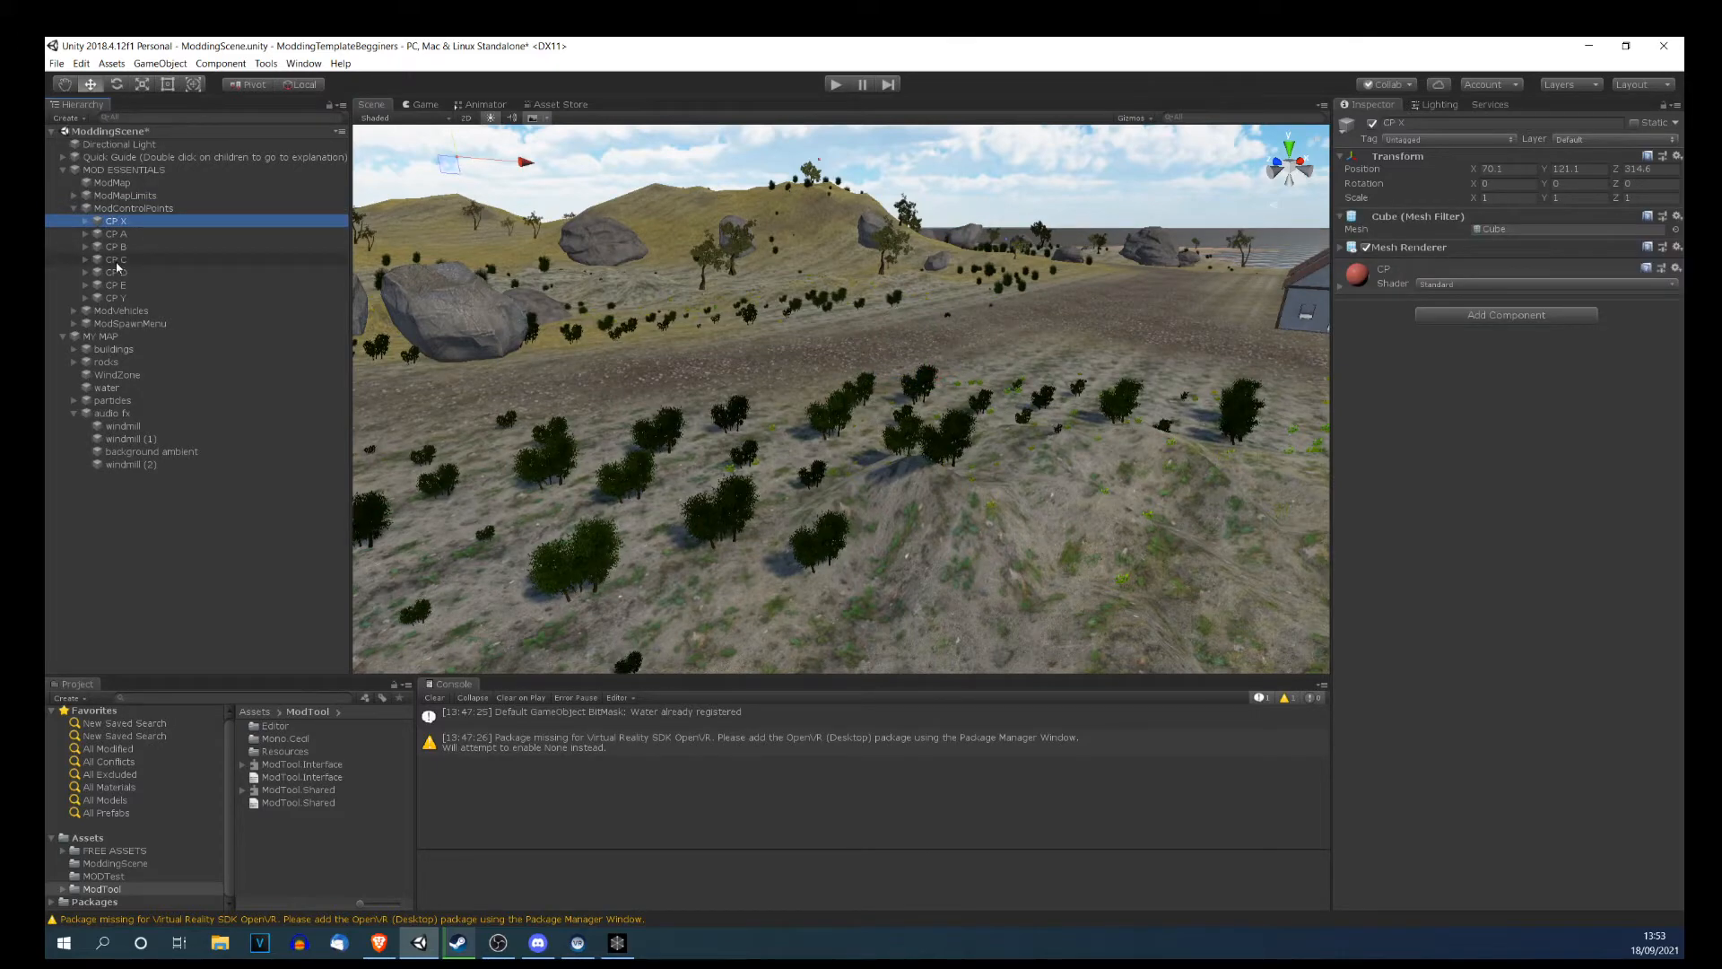
right_drag(603, 241, 592, 323)
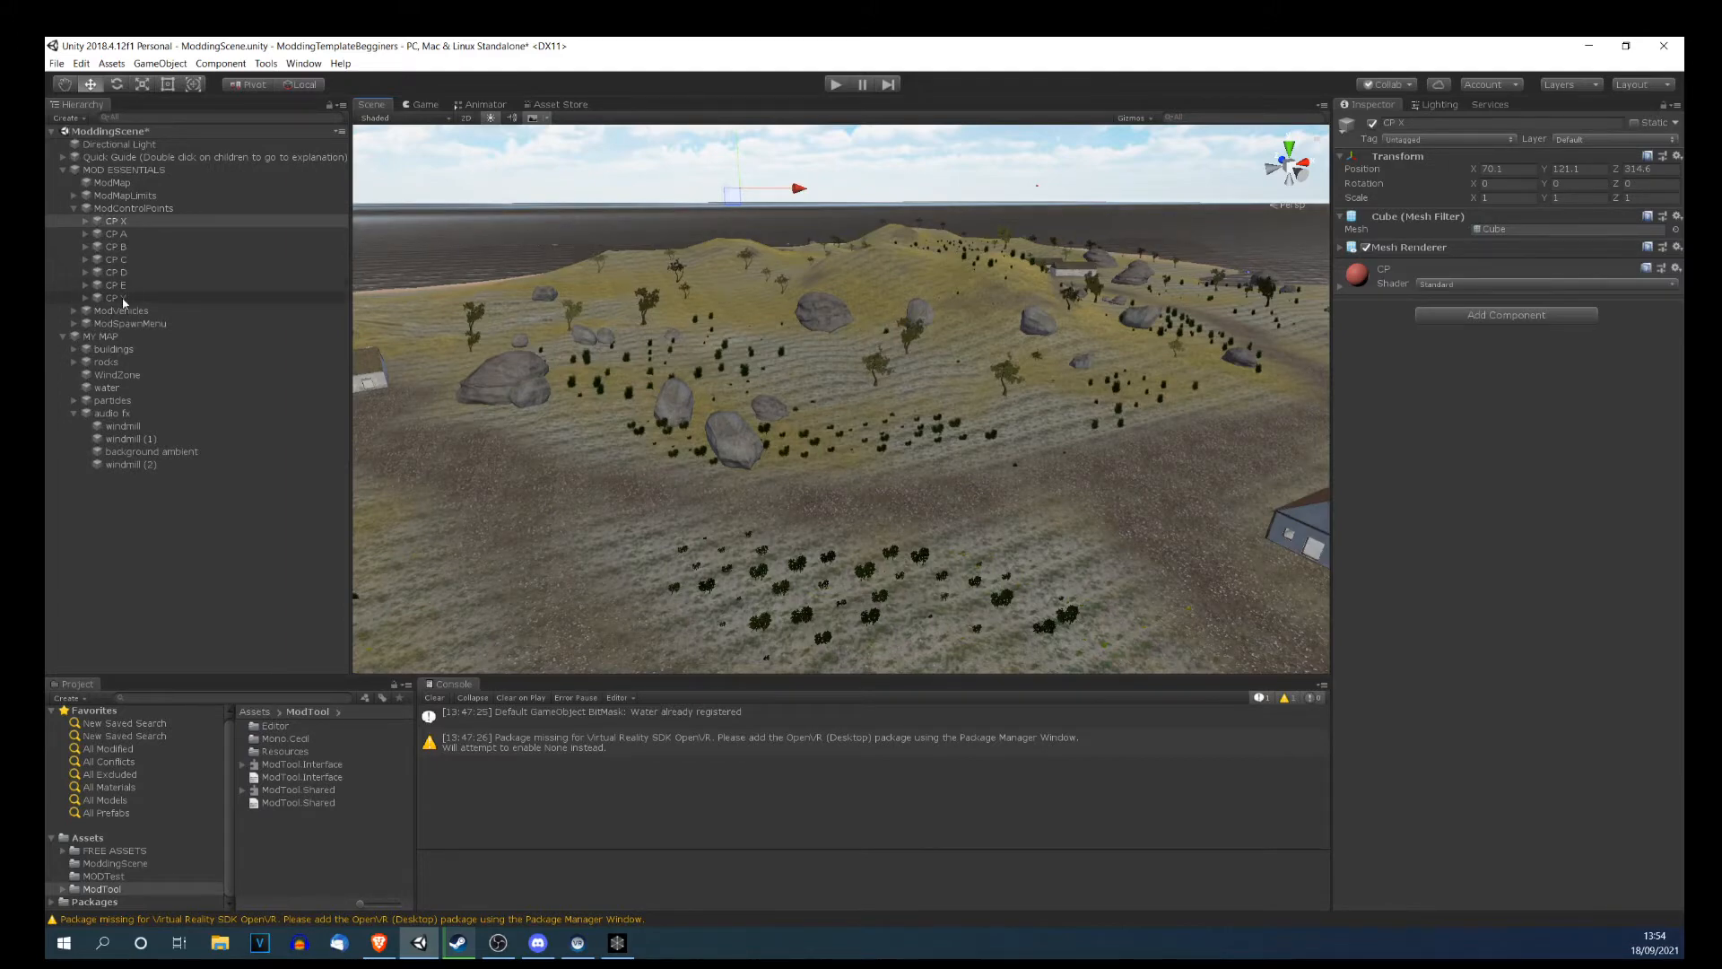
Try deleting control points CP X and CP Y together, and undo the deletion.
click(123, 299)
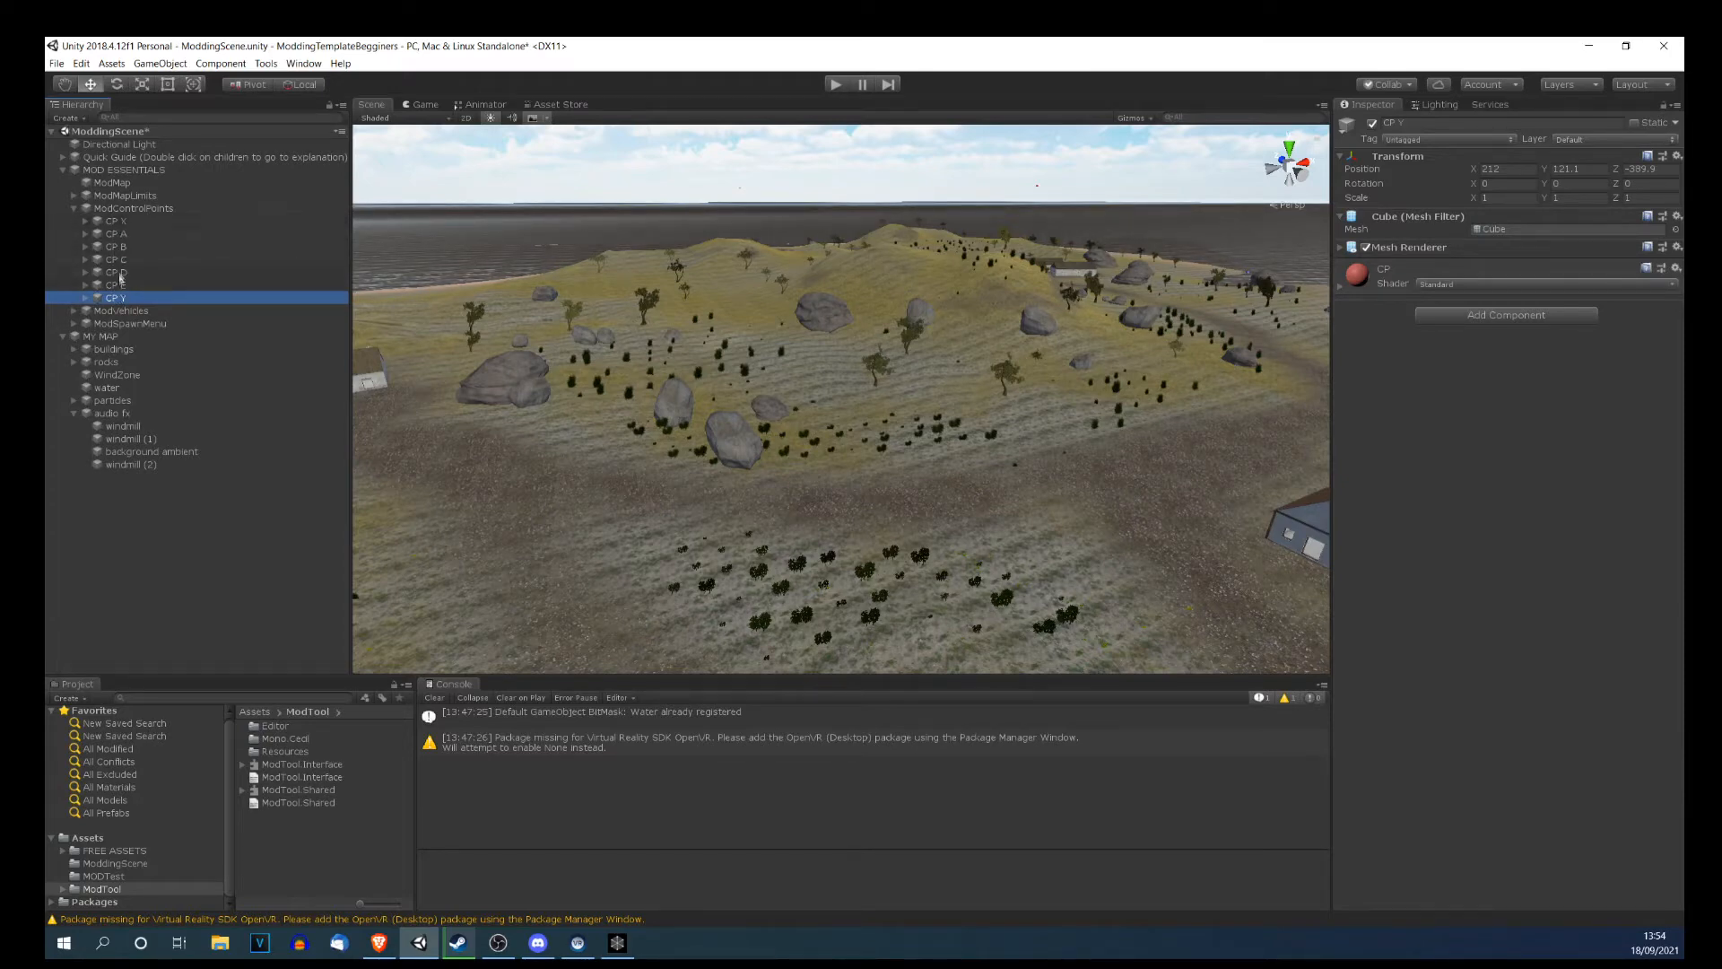
ctrl+click(117, 221)
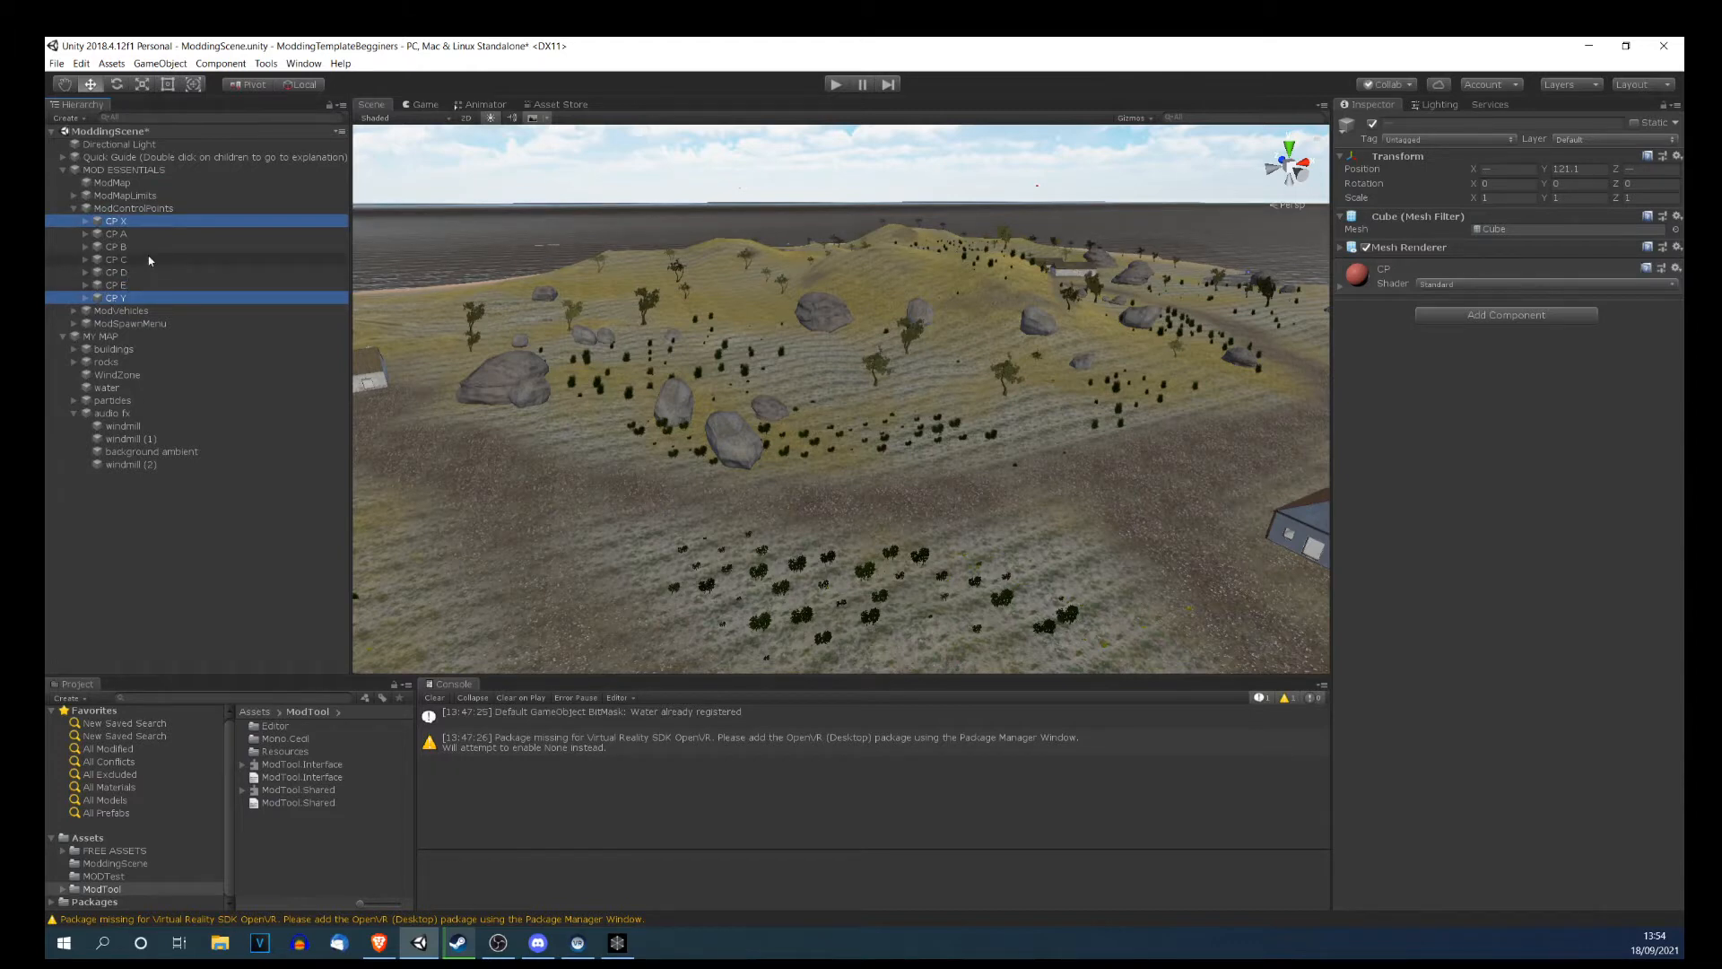
key(Delete)
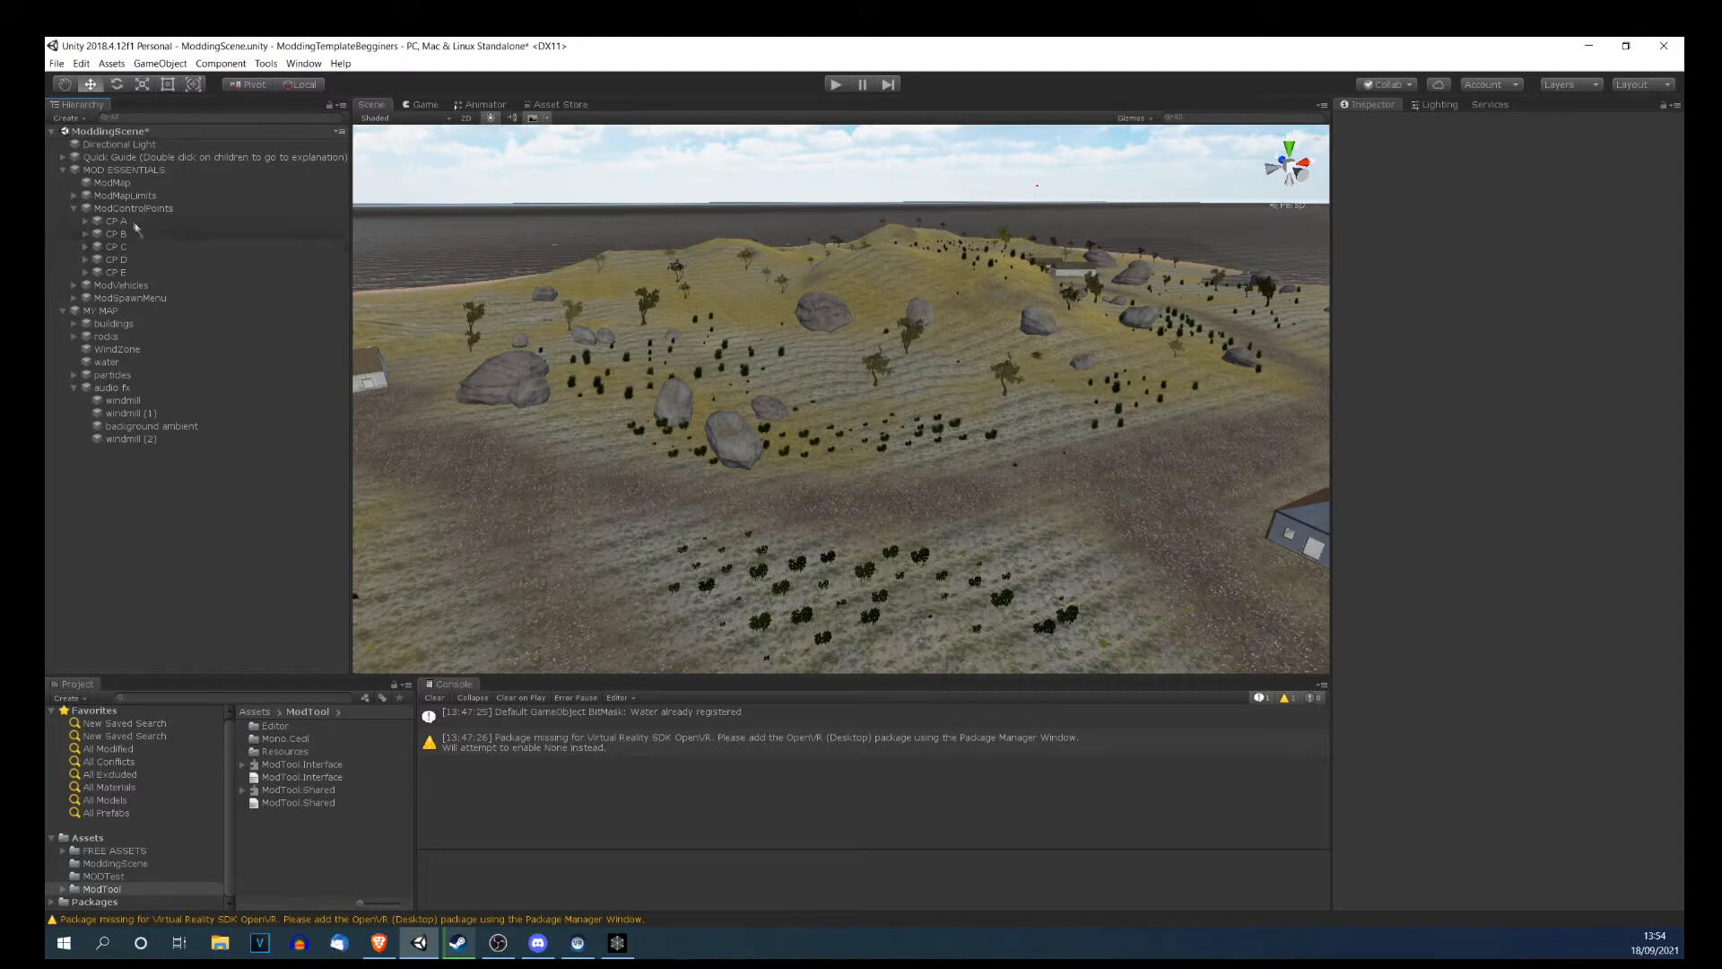
key(ctrl+z)
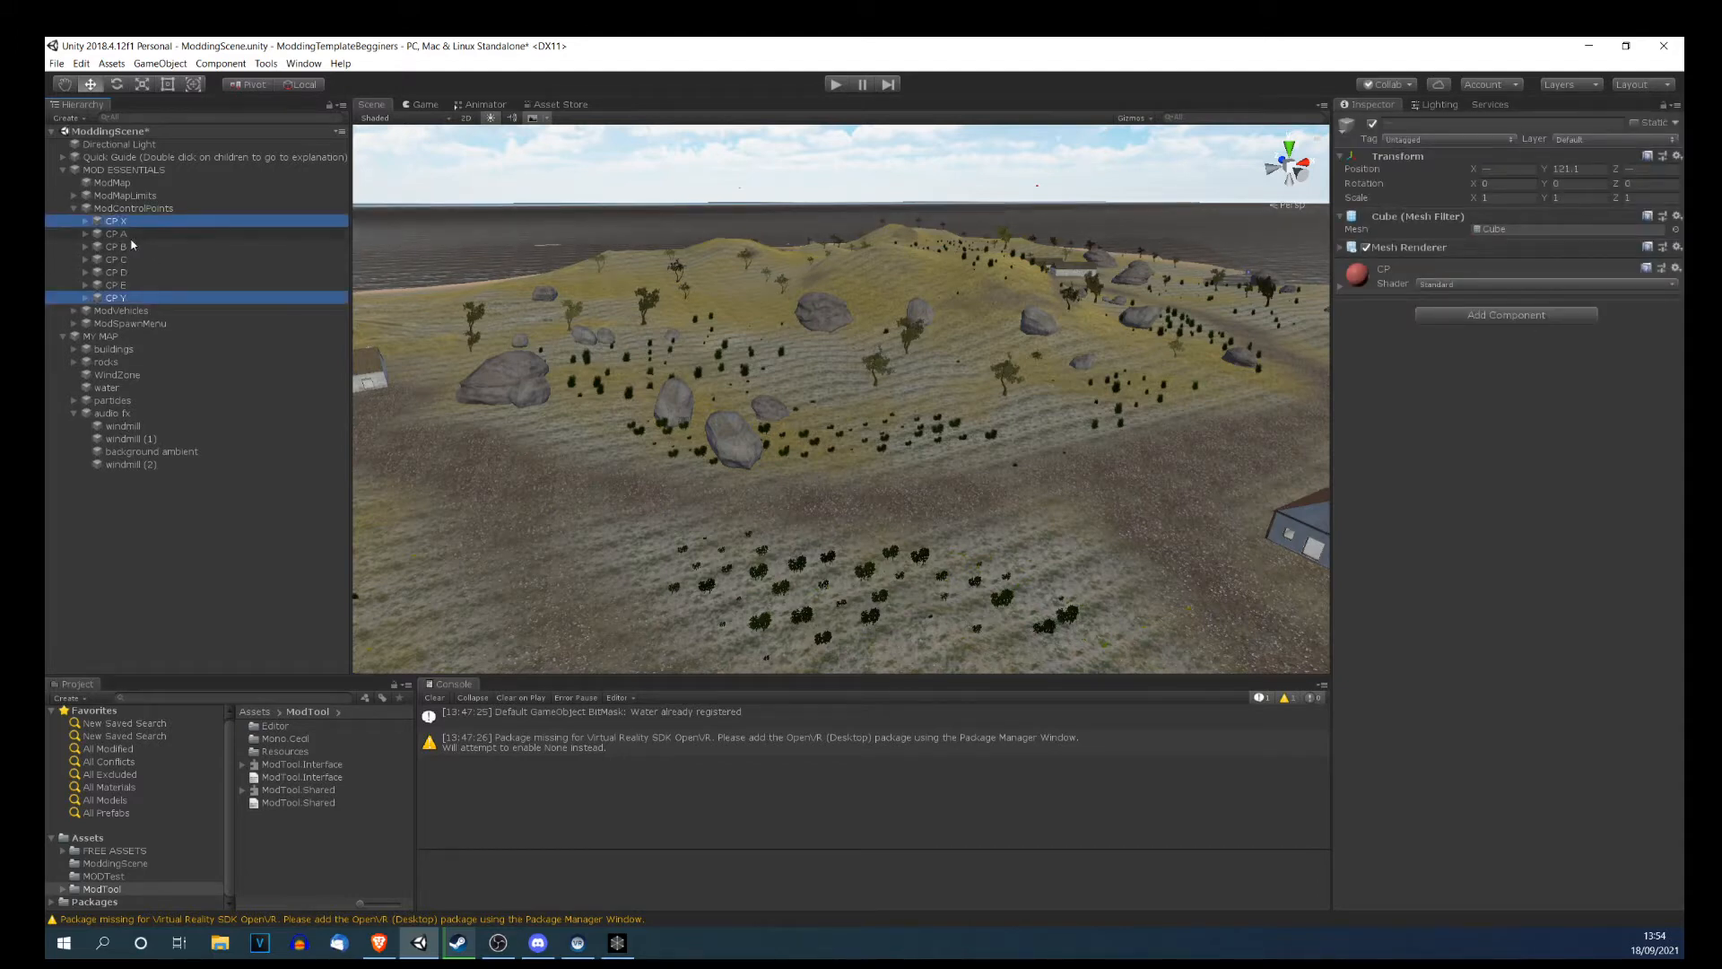
Try deleting control points CP B through CP E, and undo the deletion.
click(124, 248)
shift+click(116, 285)
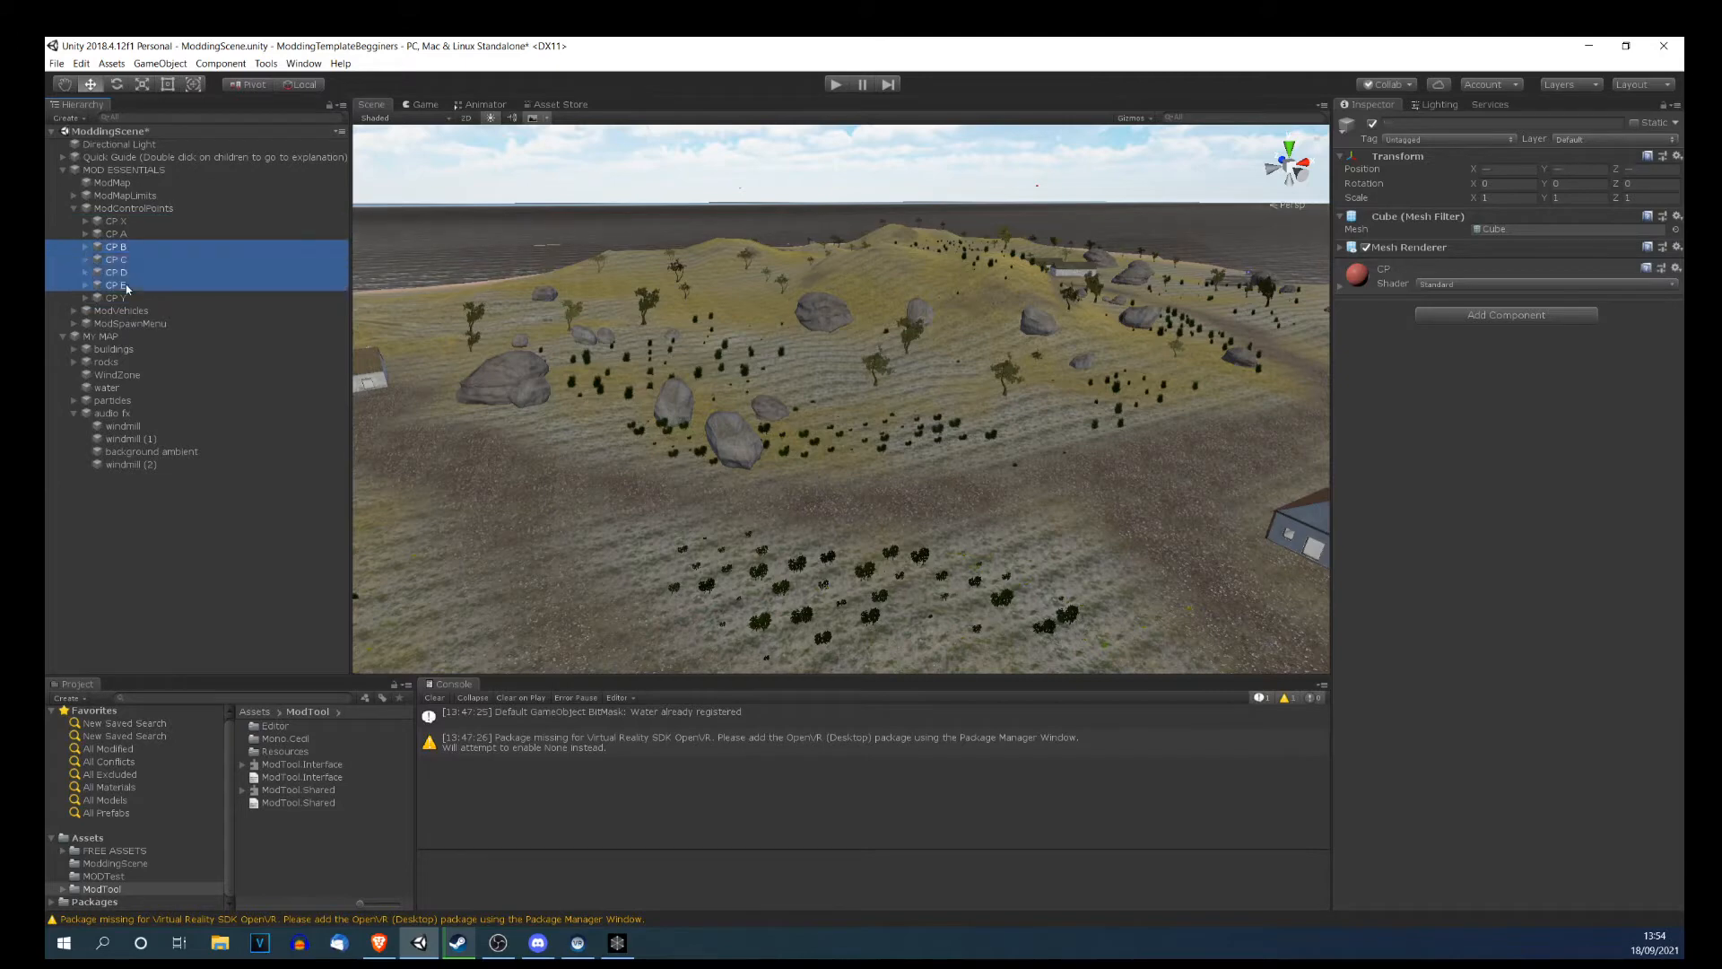
drag(204, 252, 120, 242)
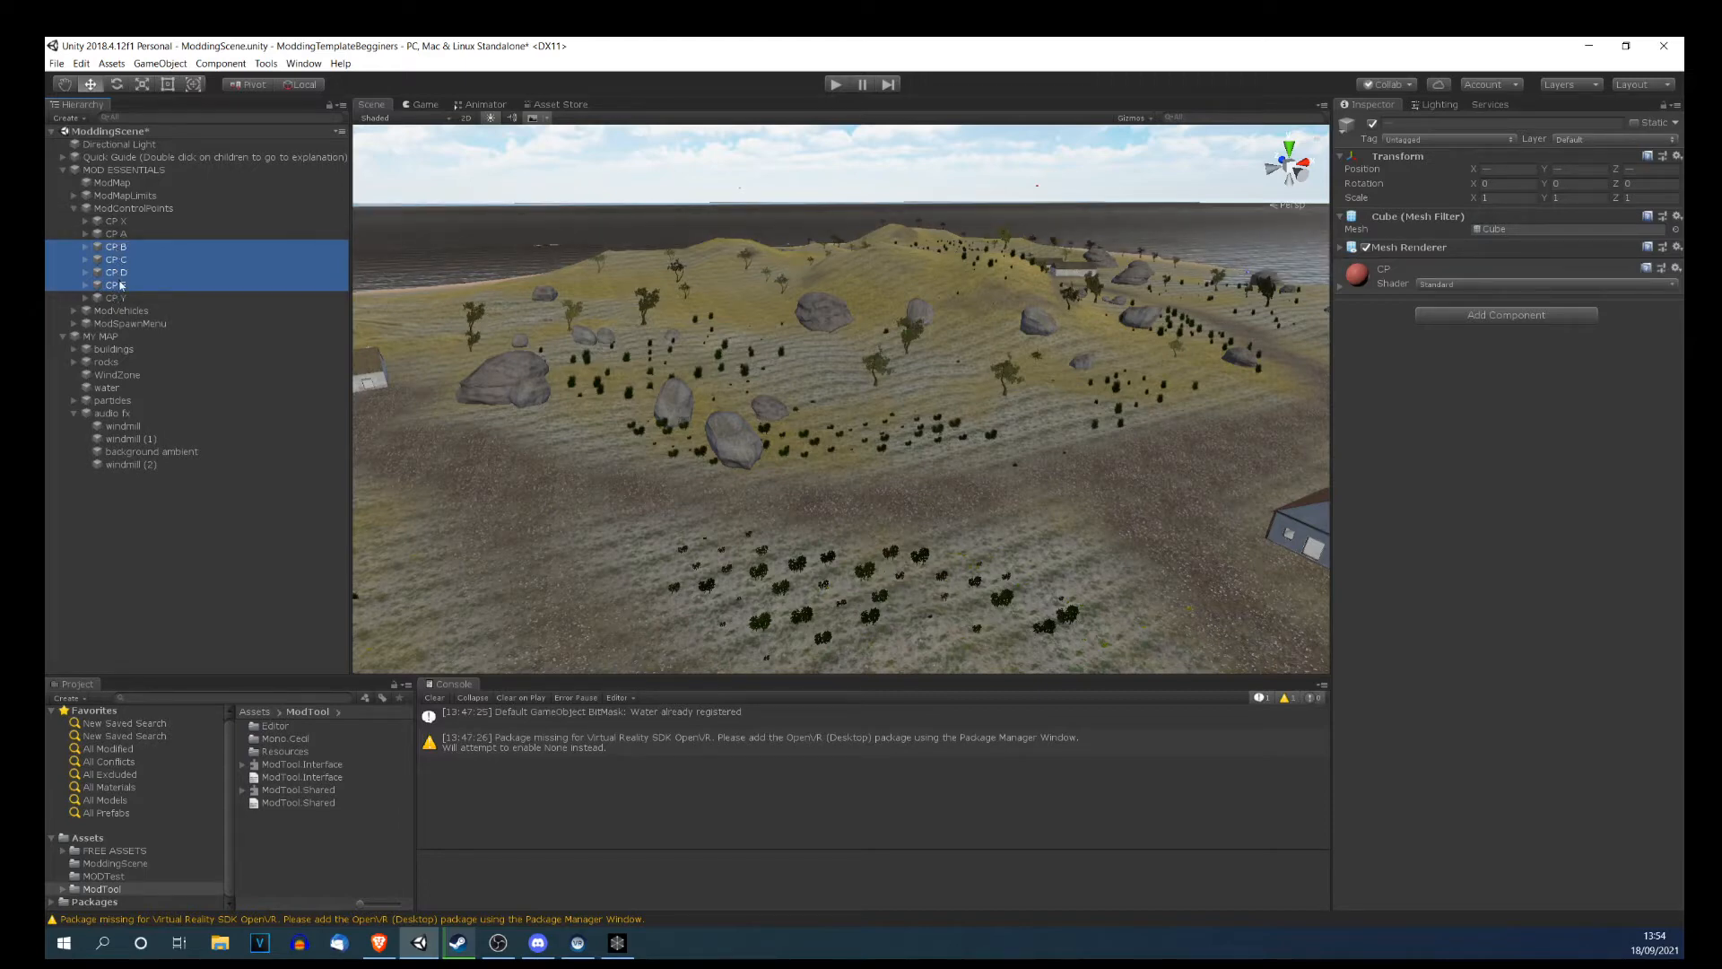
key(Delete)
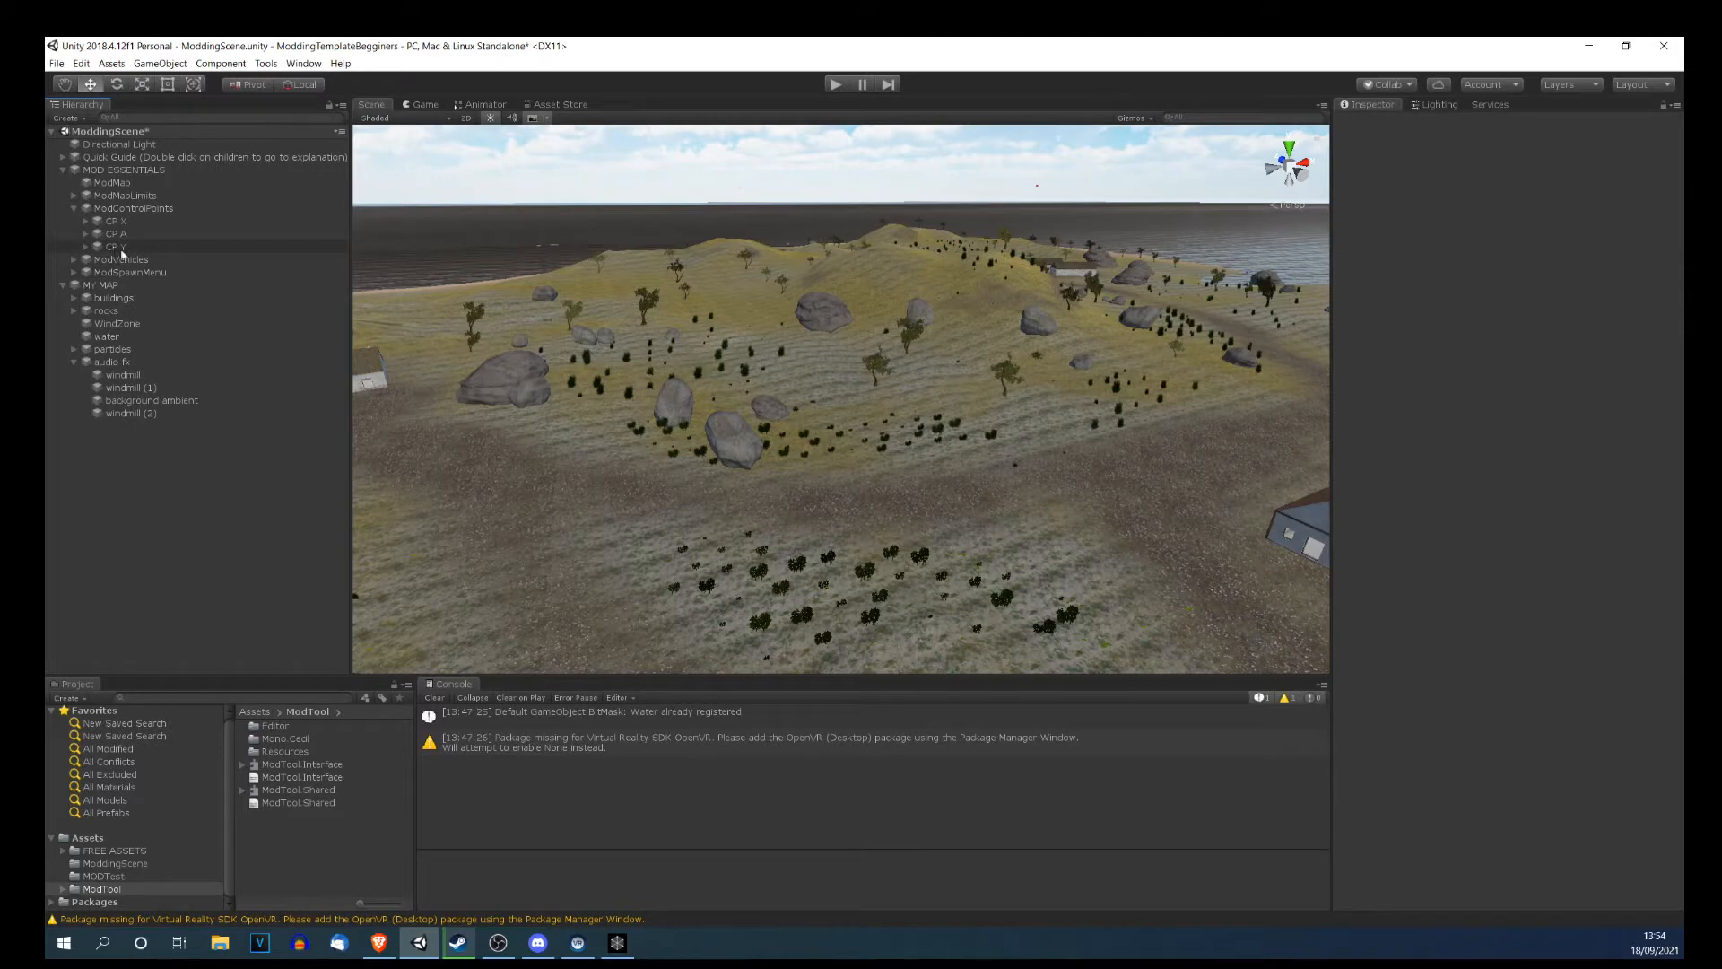
key(ctrl+z)
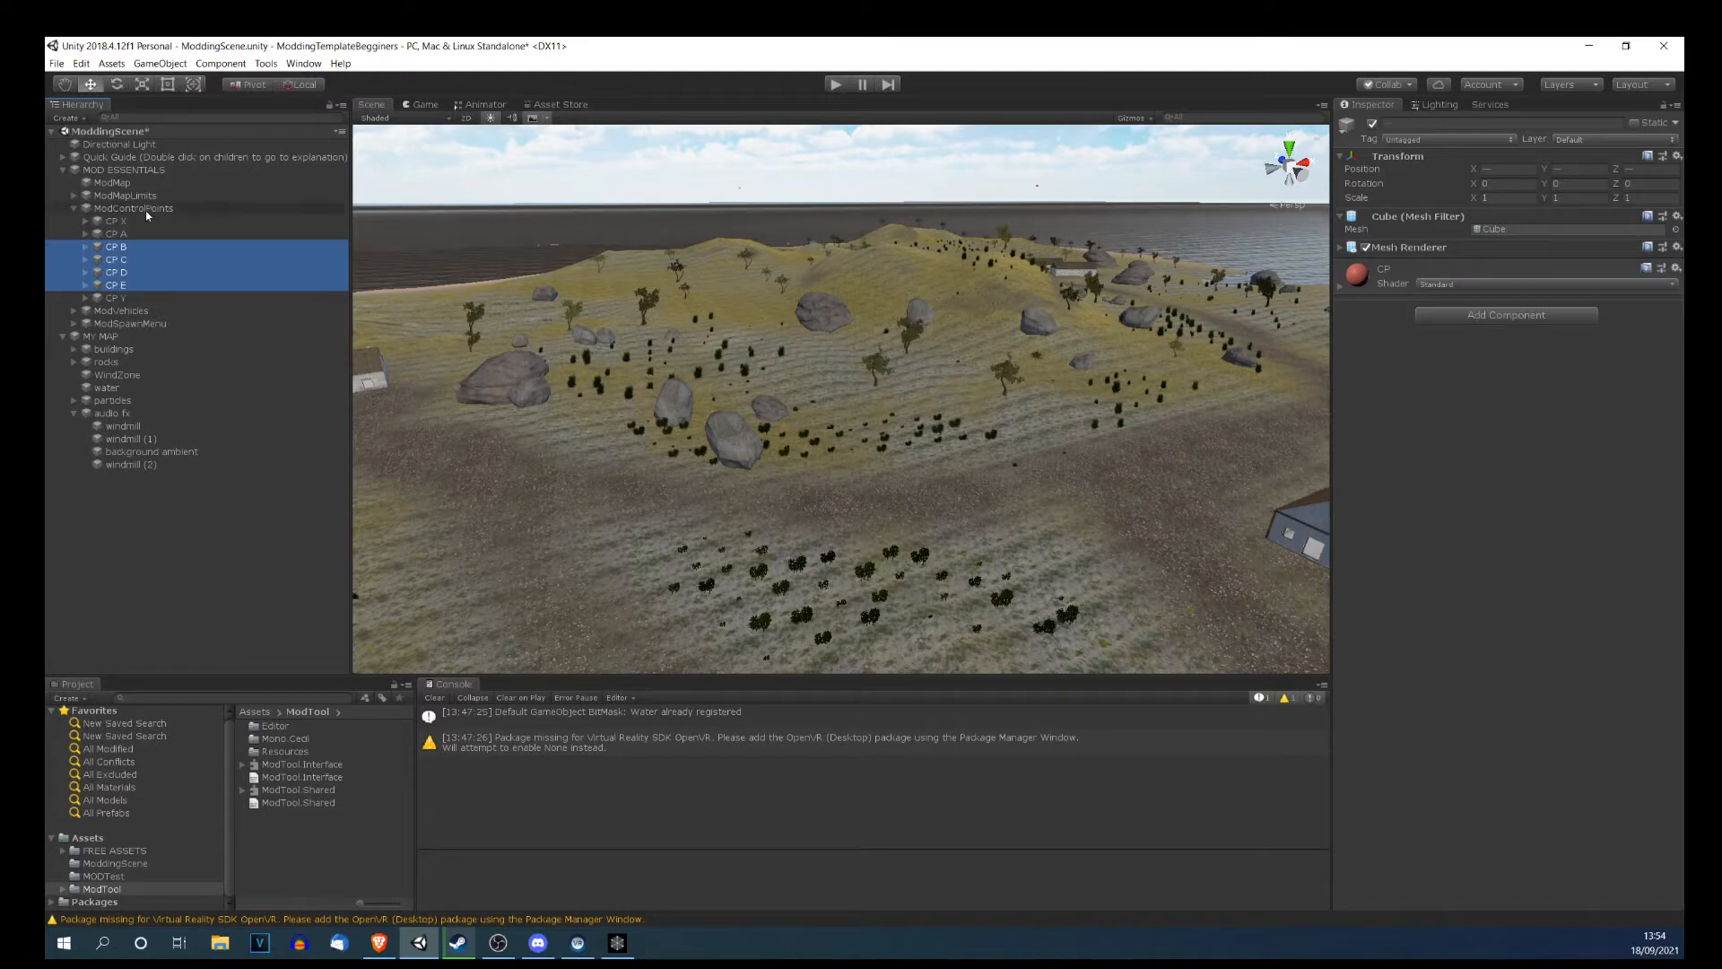
Focus on control point CP X and examine its cube's placement relative to the shoreline and the surrounding map.
click(102, 223)
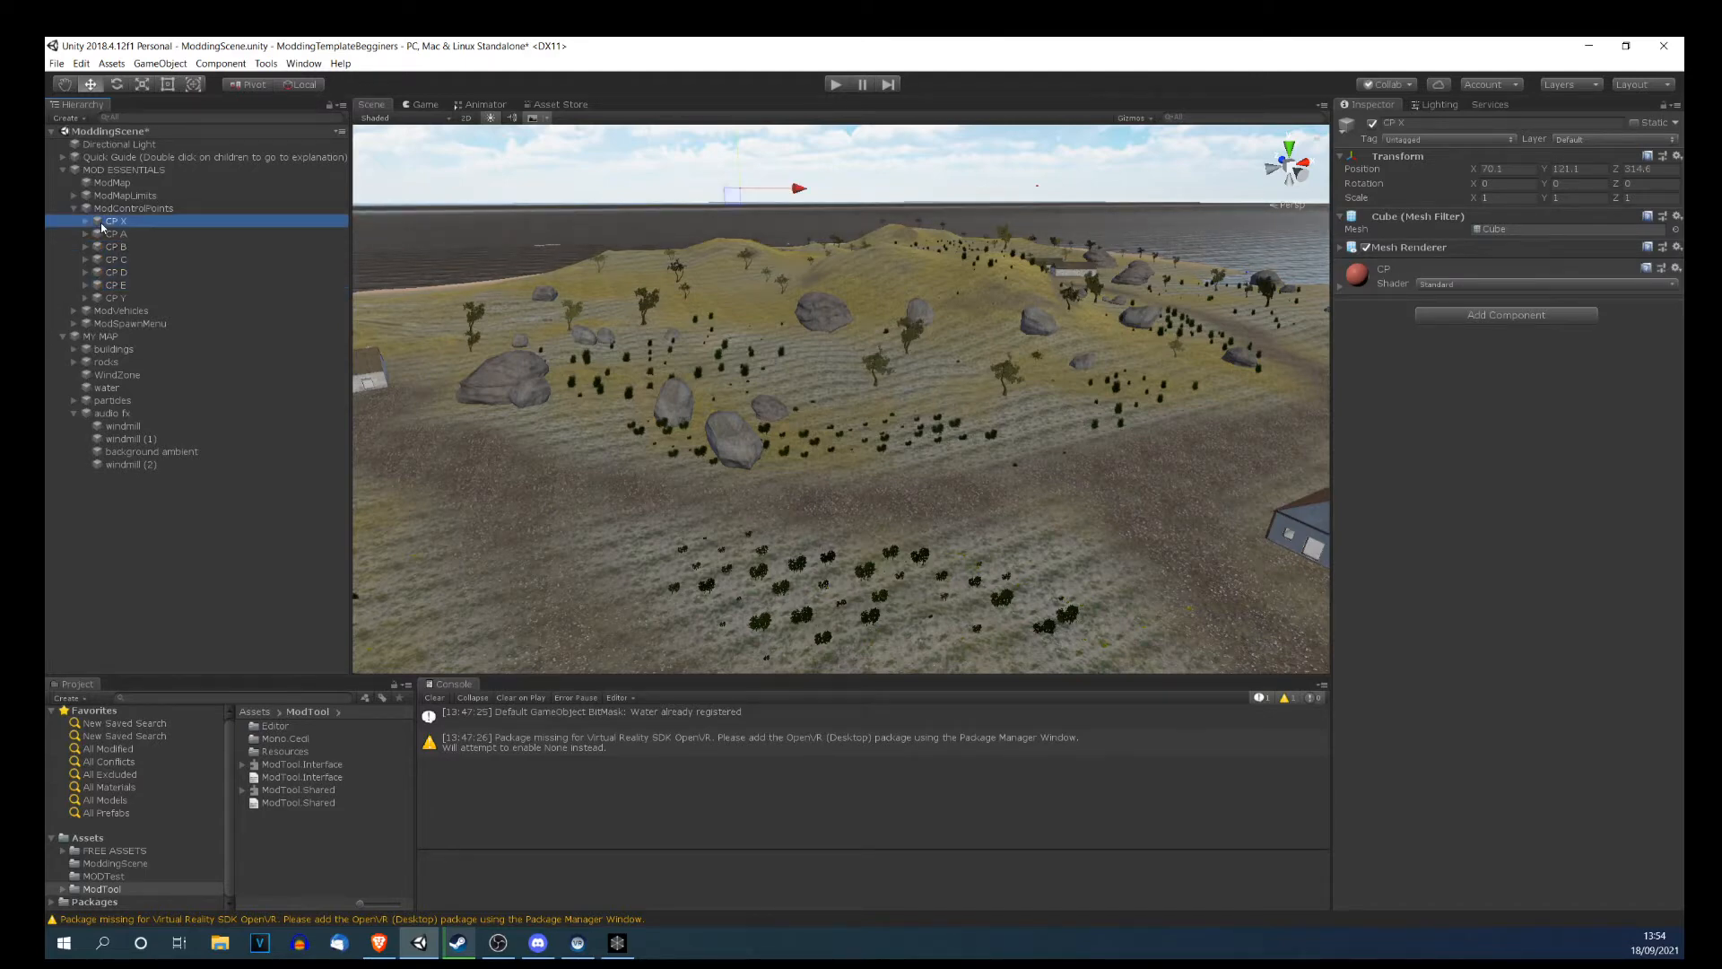
double_click(108, 225)
scroll(637, 392, down, 10)
right_drag(637, 391, 718, 419)
middle_drag(718, 419, 647, 243)
right_drag(648, 251, 627, 218)
middle_drag(633, 247, 703, 395)
right_drag(703, 396, 672, 374)
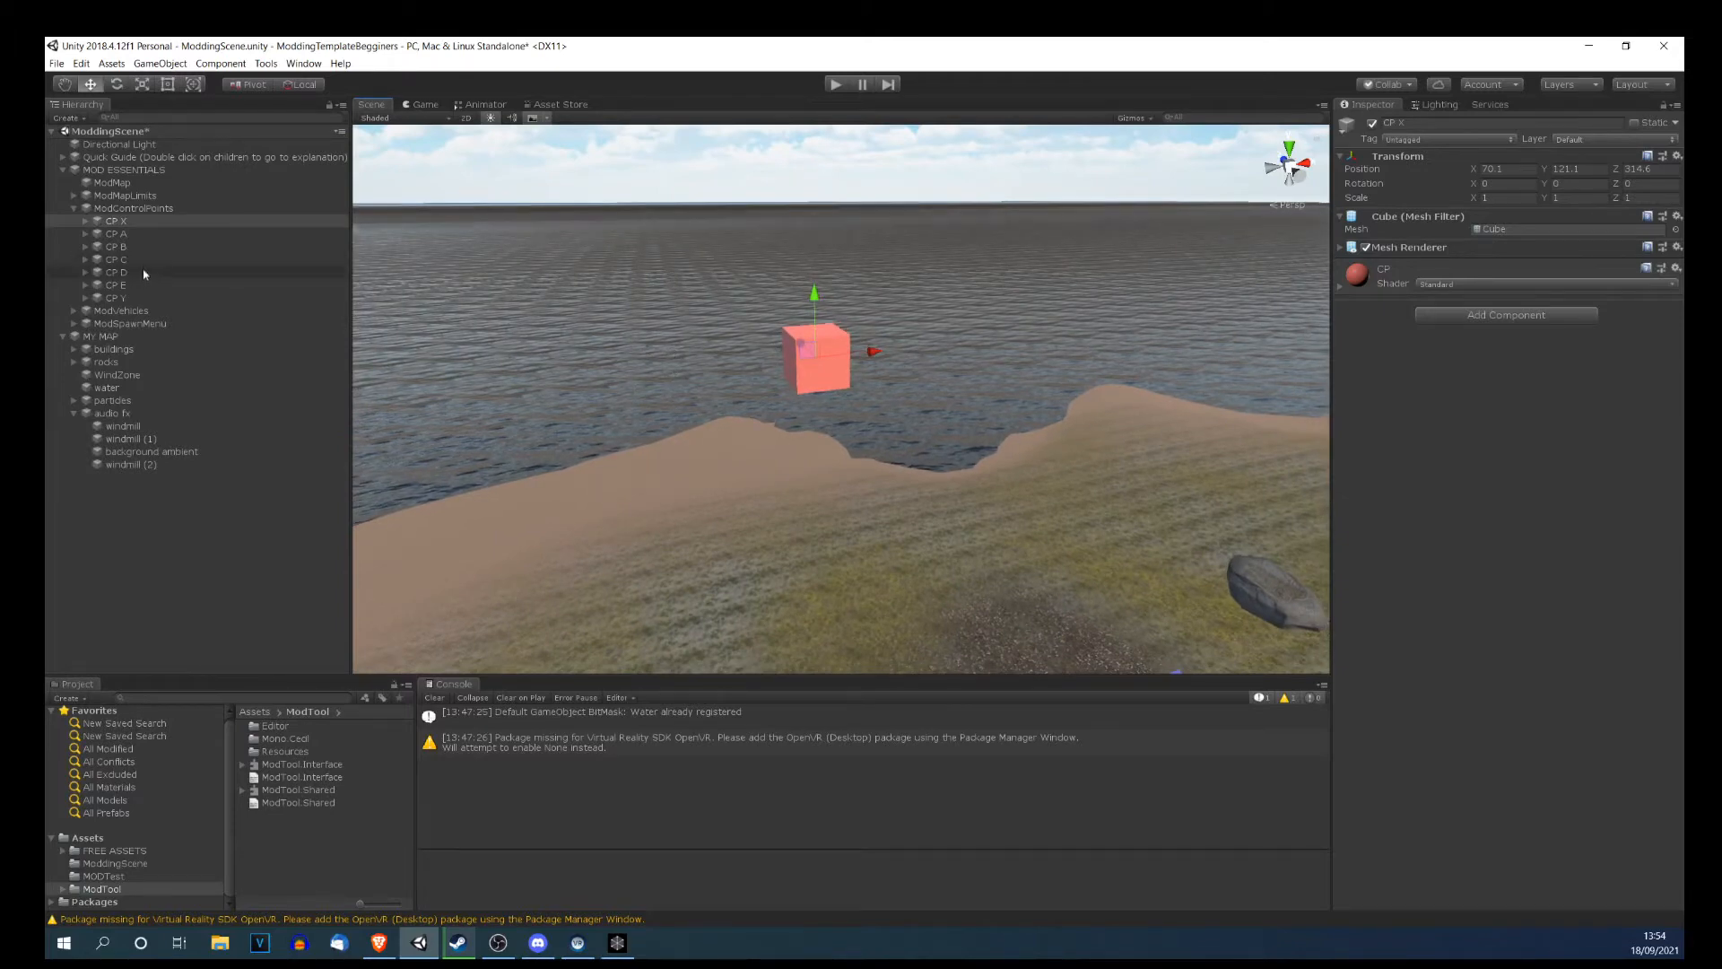
right_drag(558, 335, 852, 344)
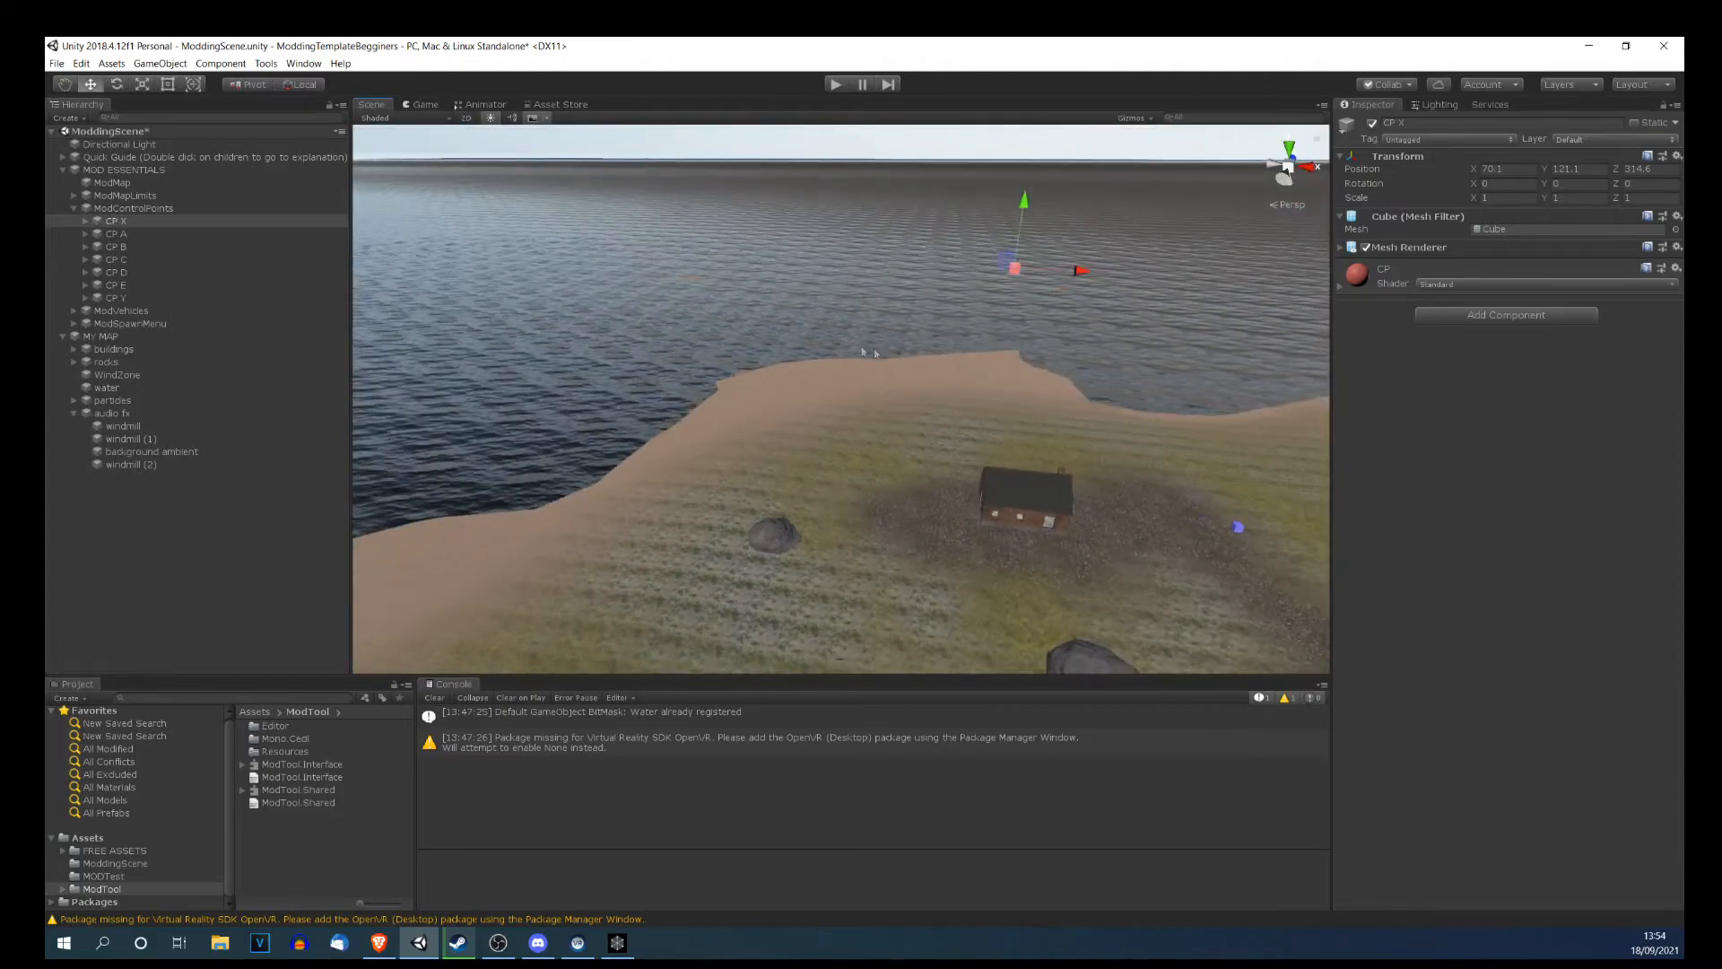
middle_drag(852, 348, 595, 296)
mouse_move(595, 296)
right_down()
mouse_move(515, 311)
mouse_move(574, 301)
right_up()
middle_drag(856, 417, 778, 389)
middle_drag(879, 437, 923, 443)
right_drag(924, 443, 798, 413)
Move control point CP A freehand to about Y 113 and Z 168, lowering it and shifting it along Z.
double_click(116, 233)
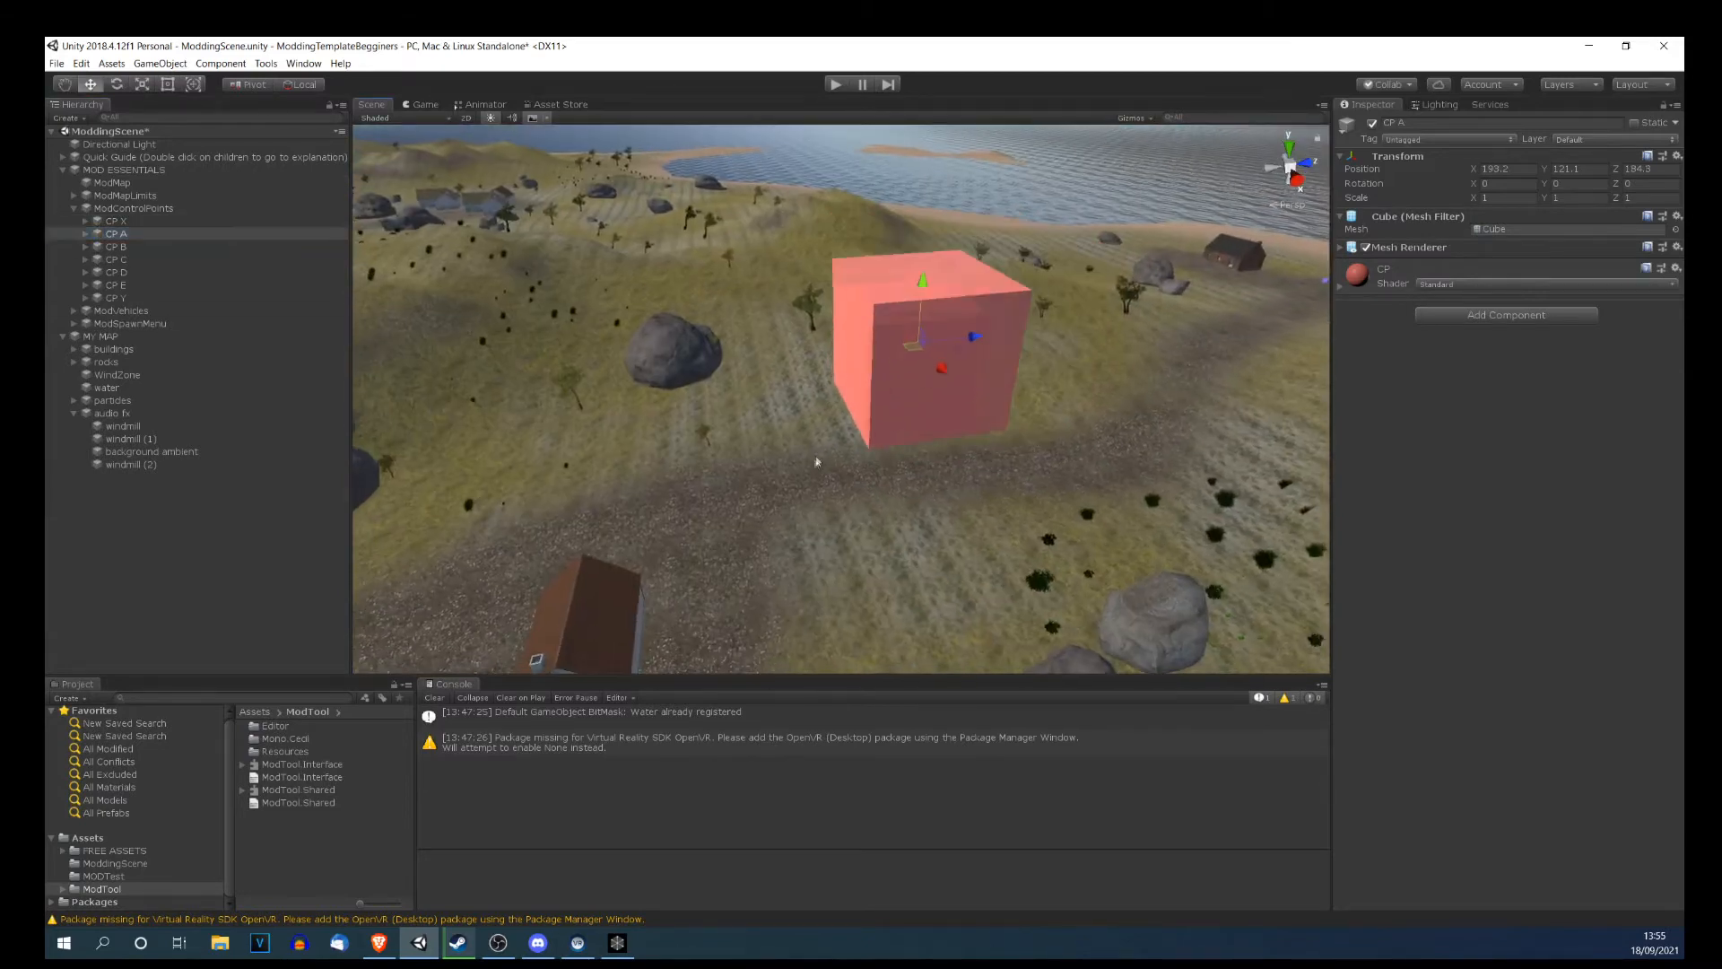
scroll(816, 462, down, 10)
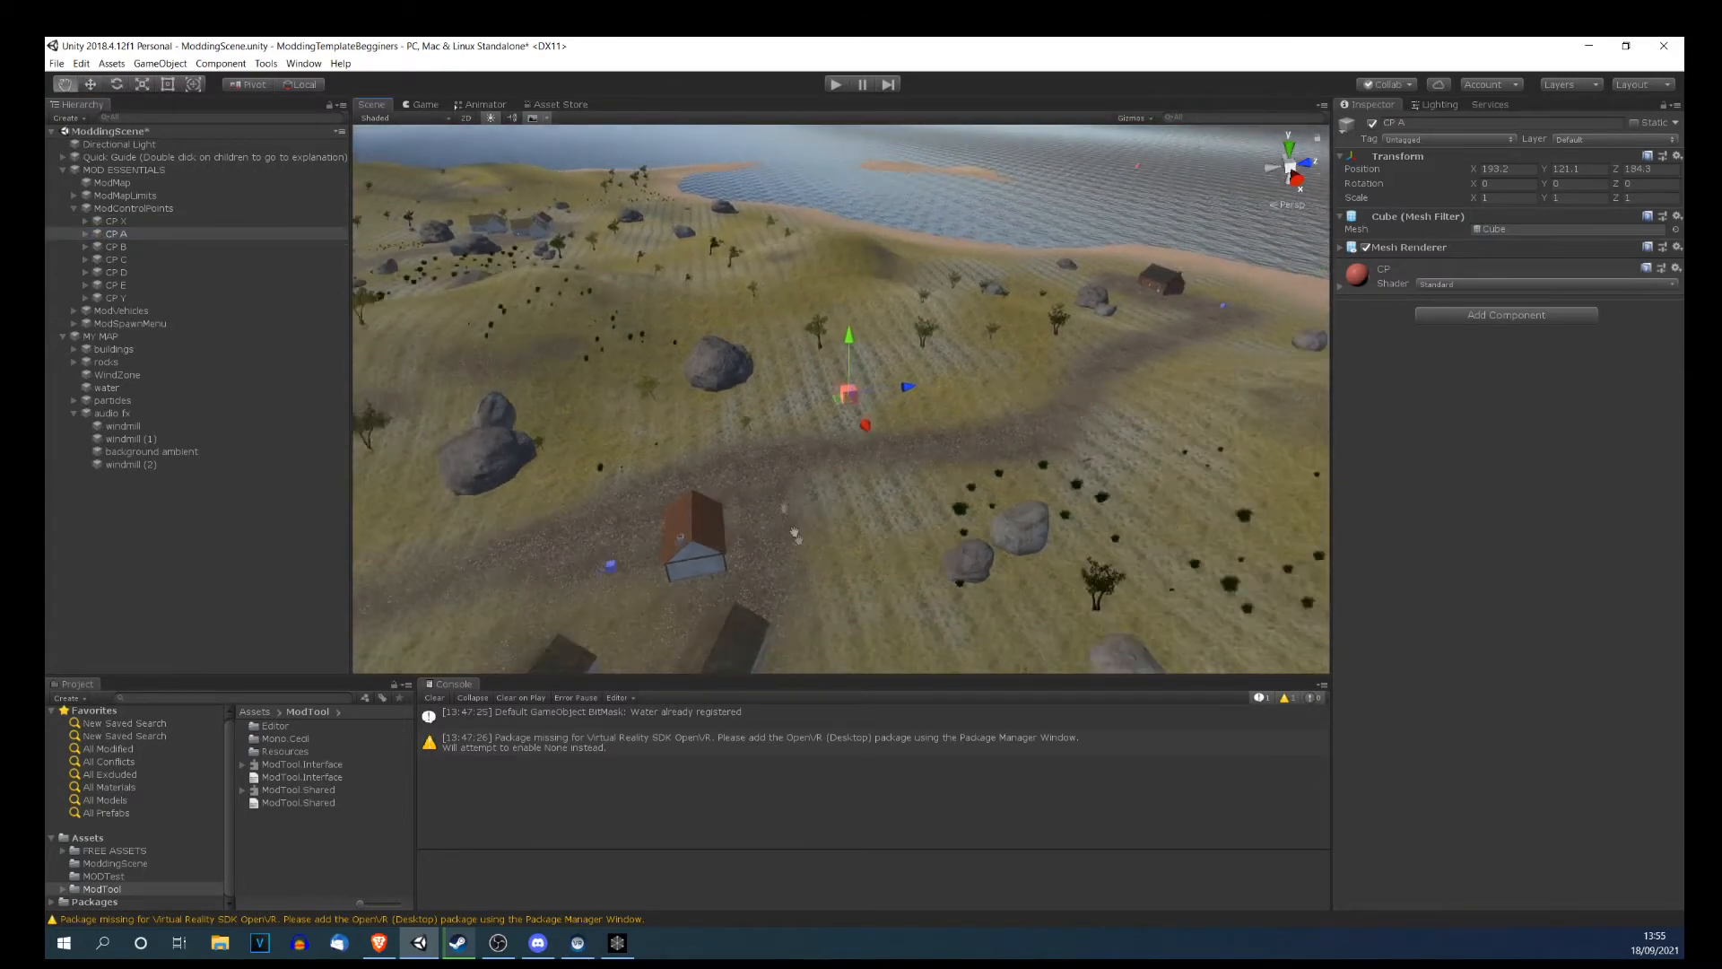
middle_drag(796, 536, 676, 269)
right_drag(767, 328, 680, 293)
scroll(680, 293, down, 1)
drag(889, 154, 889, 241)
drag(951, 303, 778, 303)
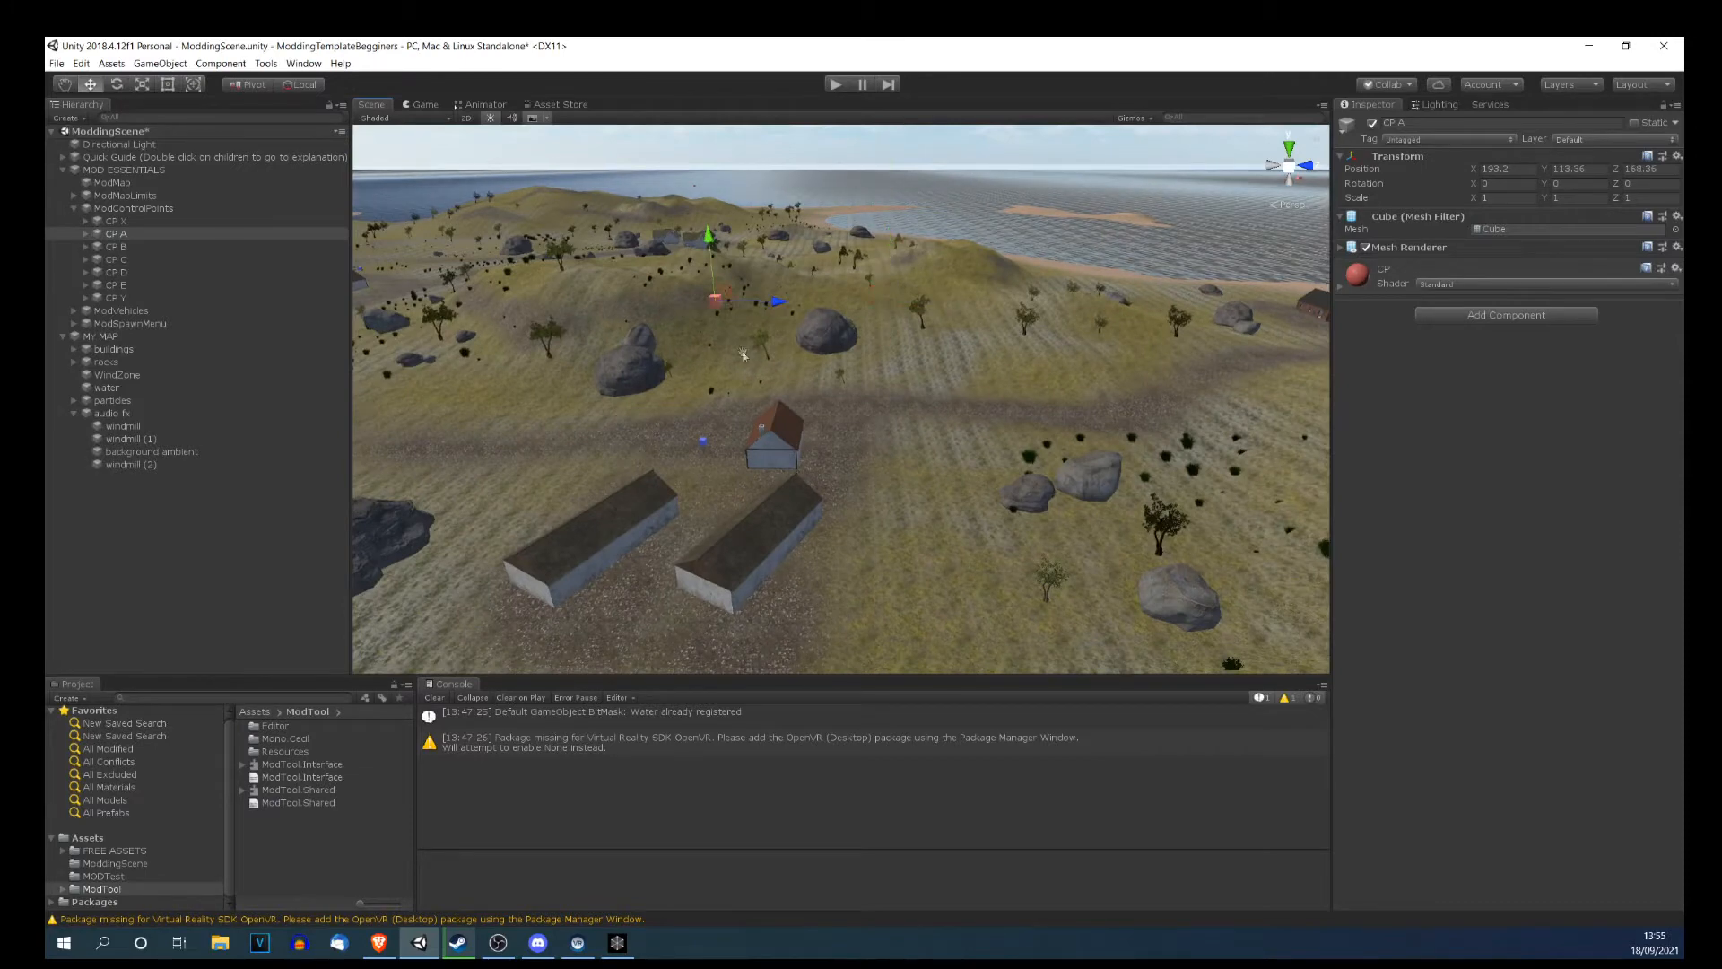
middle_drag(743, 355, 1004, 488)
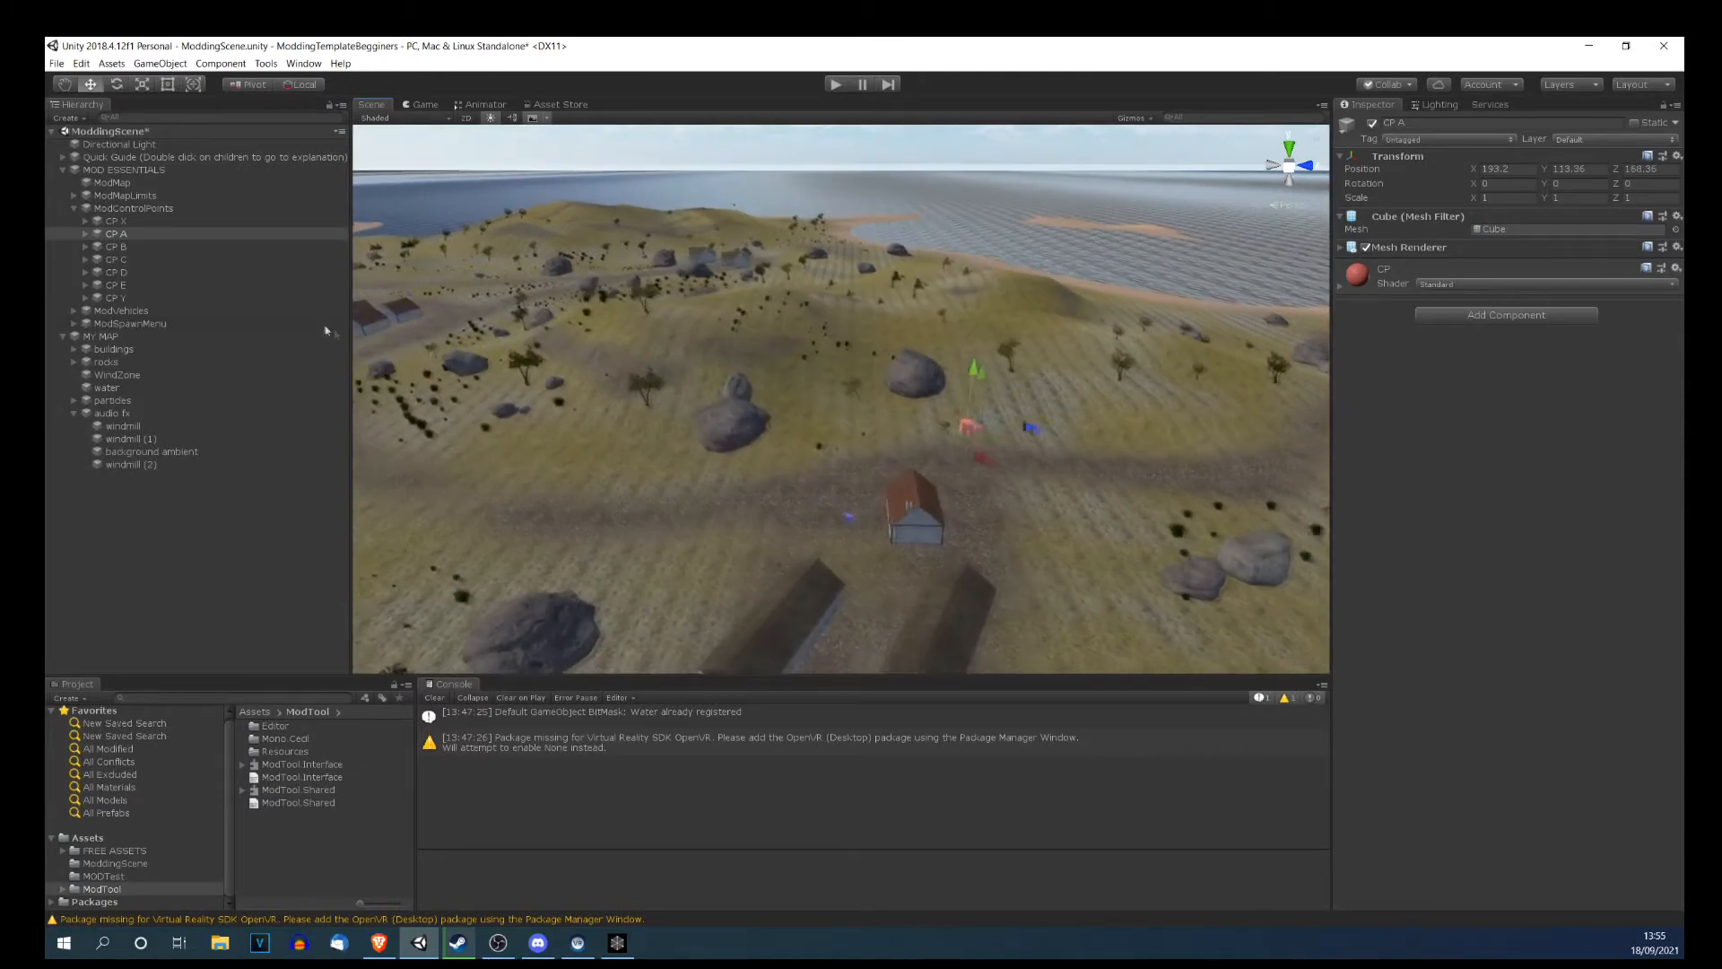
Expand CP A, select its spawnRadius child object and examine the terrain around the control point where players would spawn.
click(88, 235)
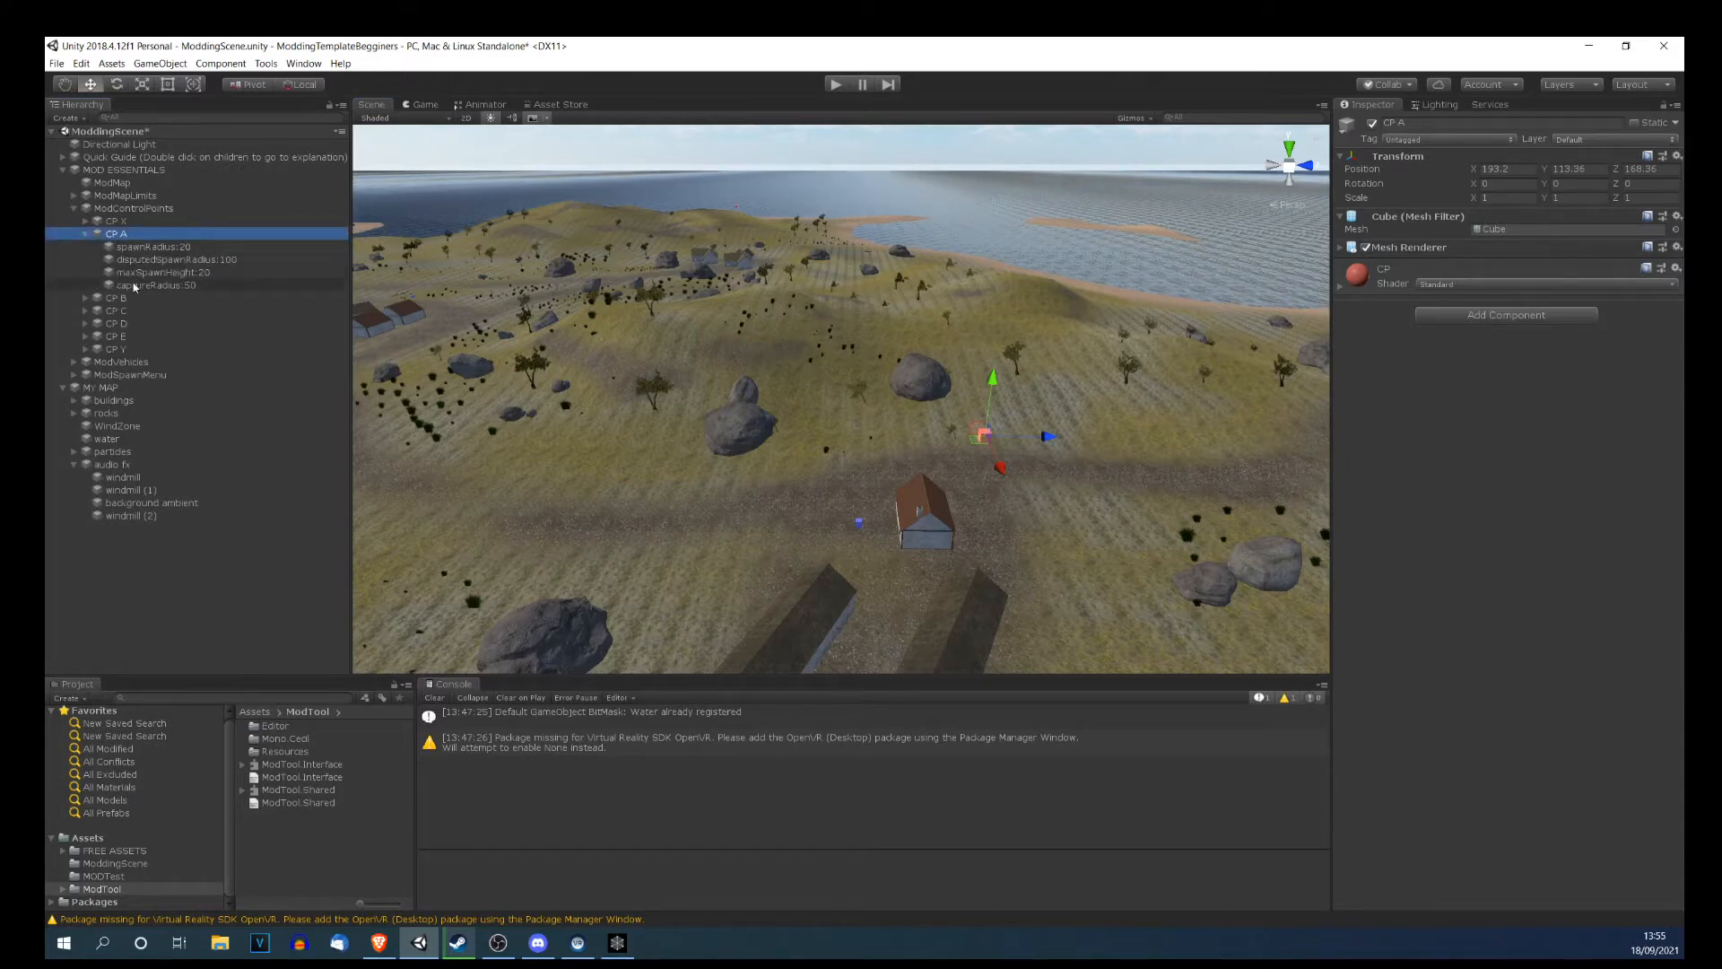
click(135, 249)
double_click(135, 250)
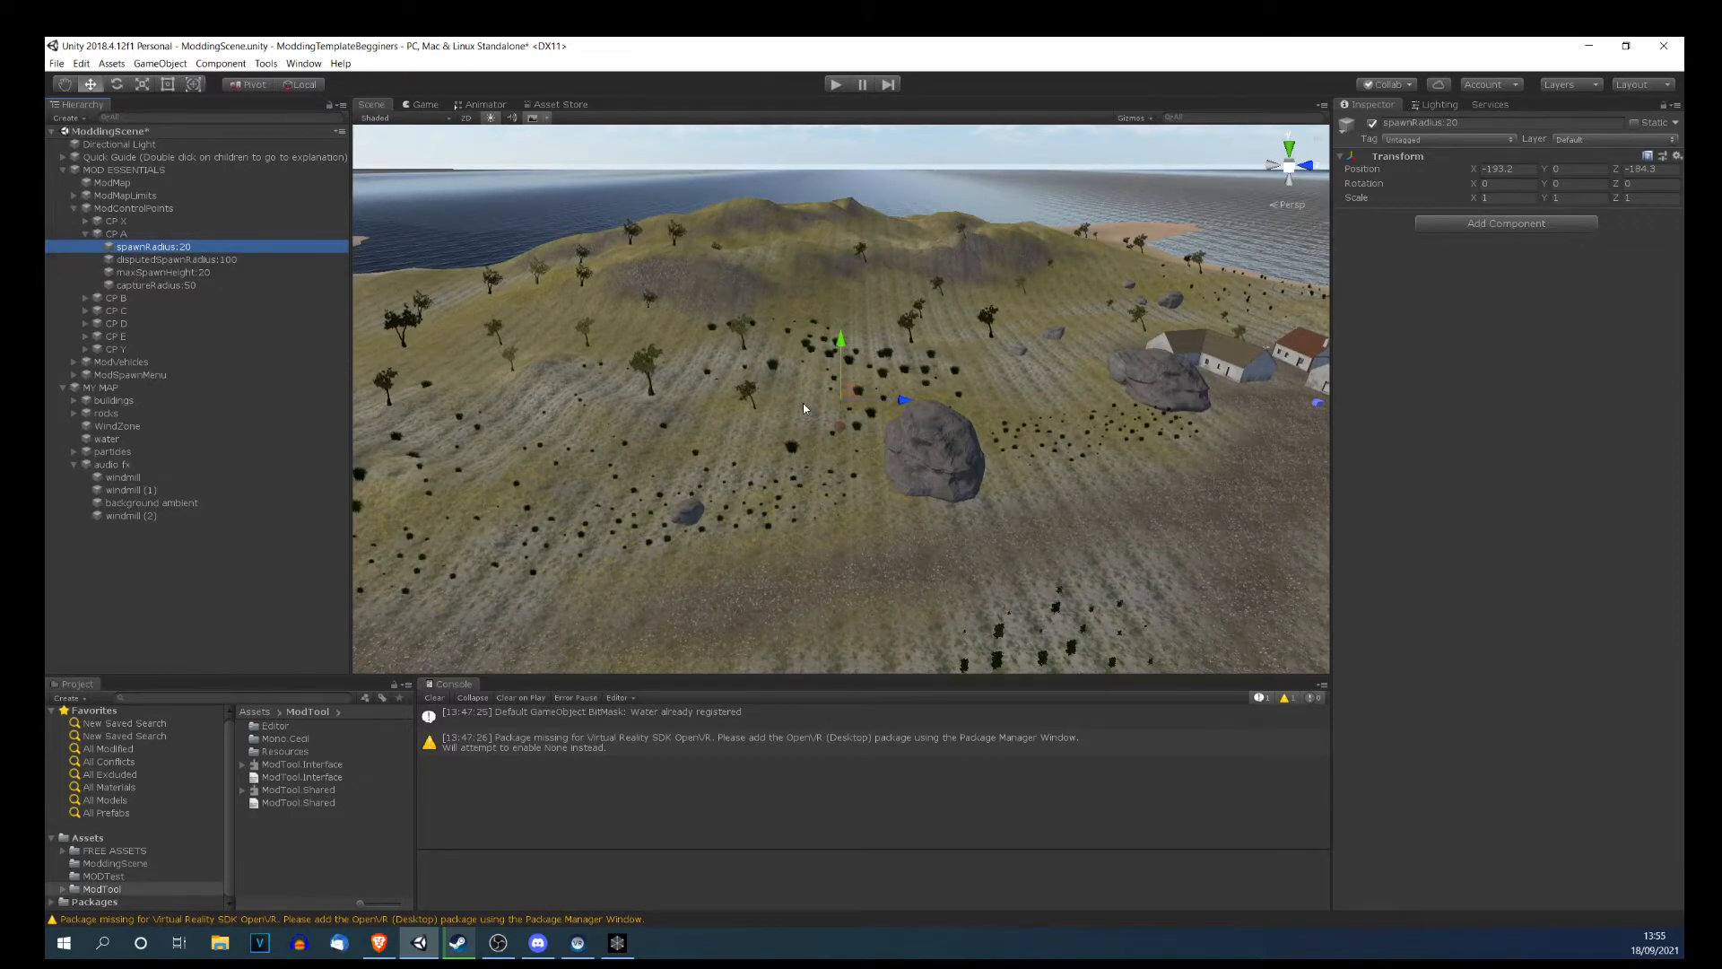
mouse_move(803, 403)
right_down()
mouse_move(853, 398)
mouse_move(823, 375)
right_up()
scroll(822, 374, down, 5)
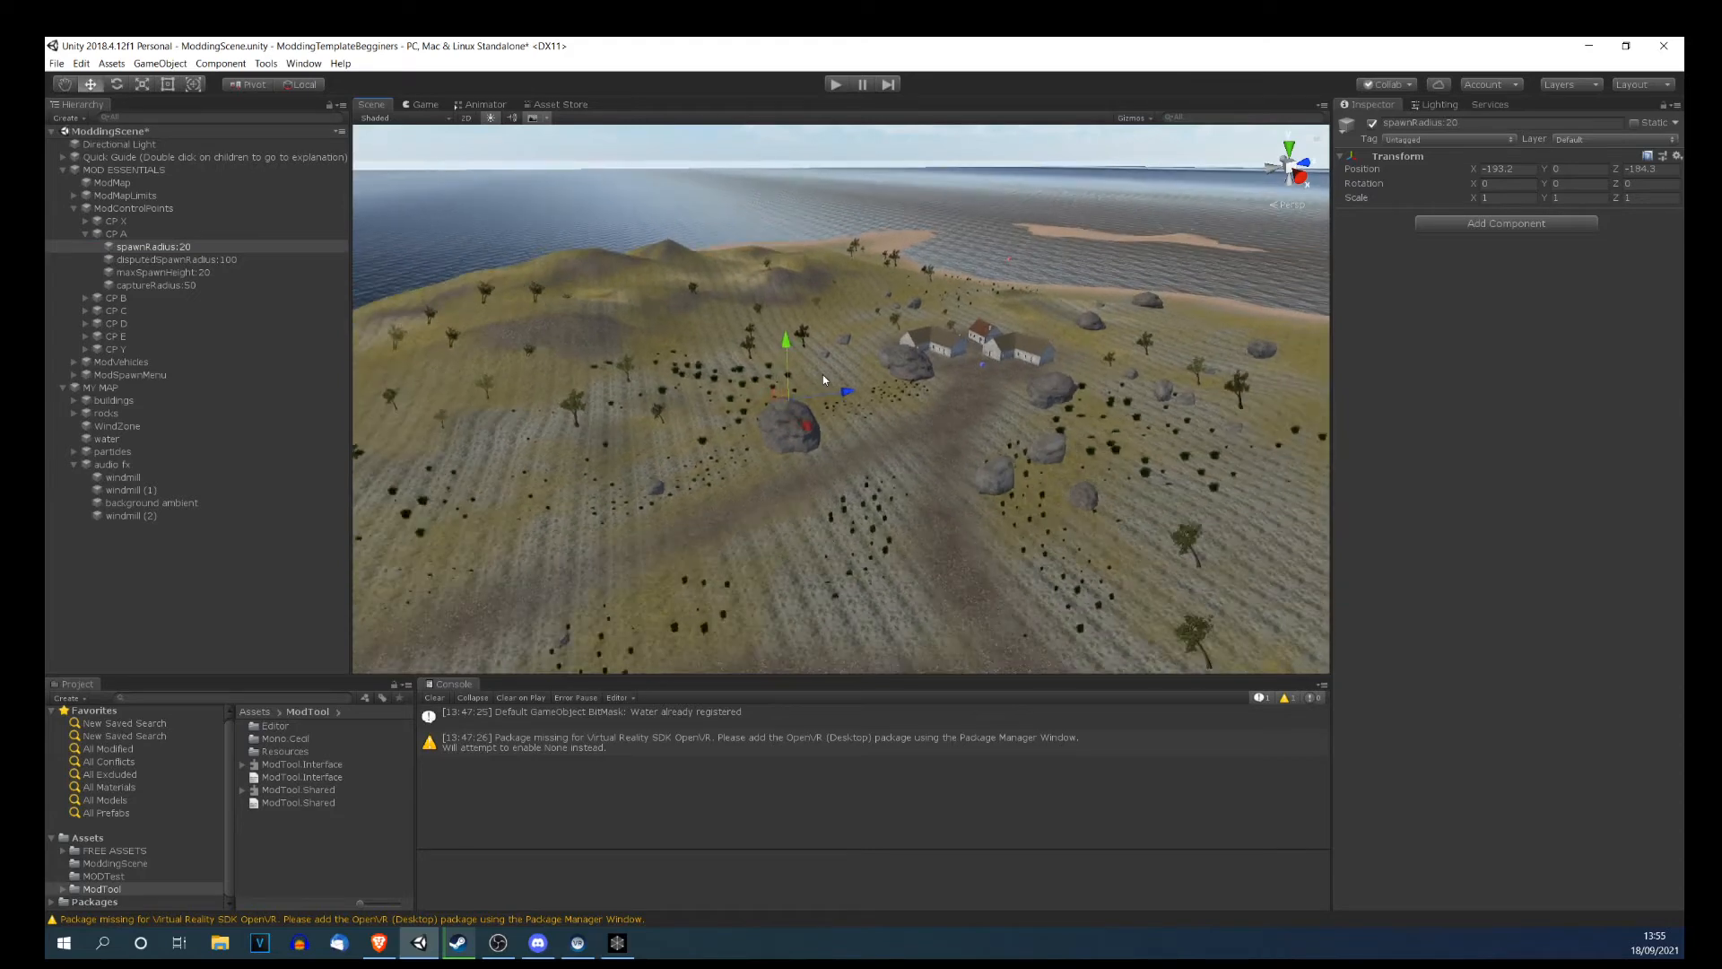
middle_drag(1010, 426, 841, 323)
right_drag(875, 348, 734, 346)
middle_drag(734, 346, 603, 338)
right_drag(603, 338, 531, 335)
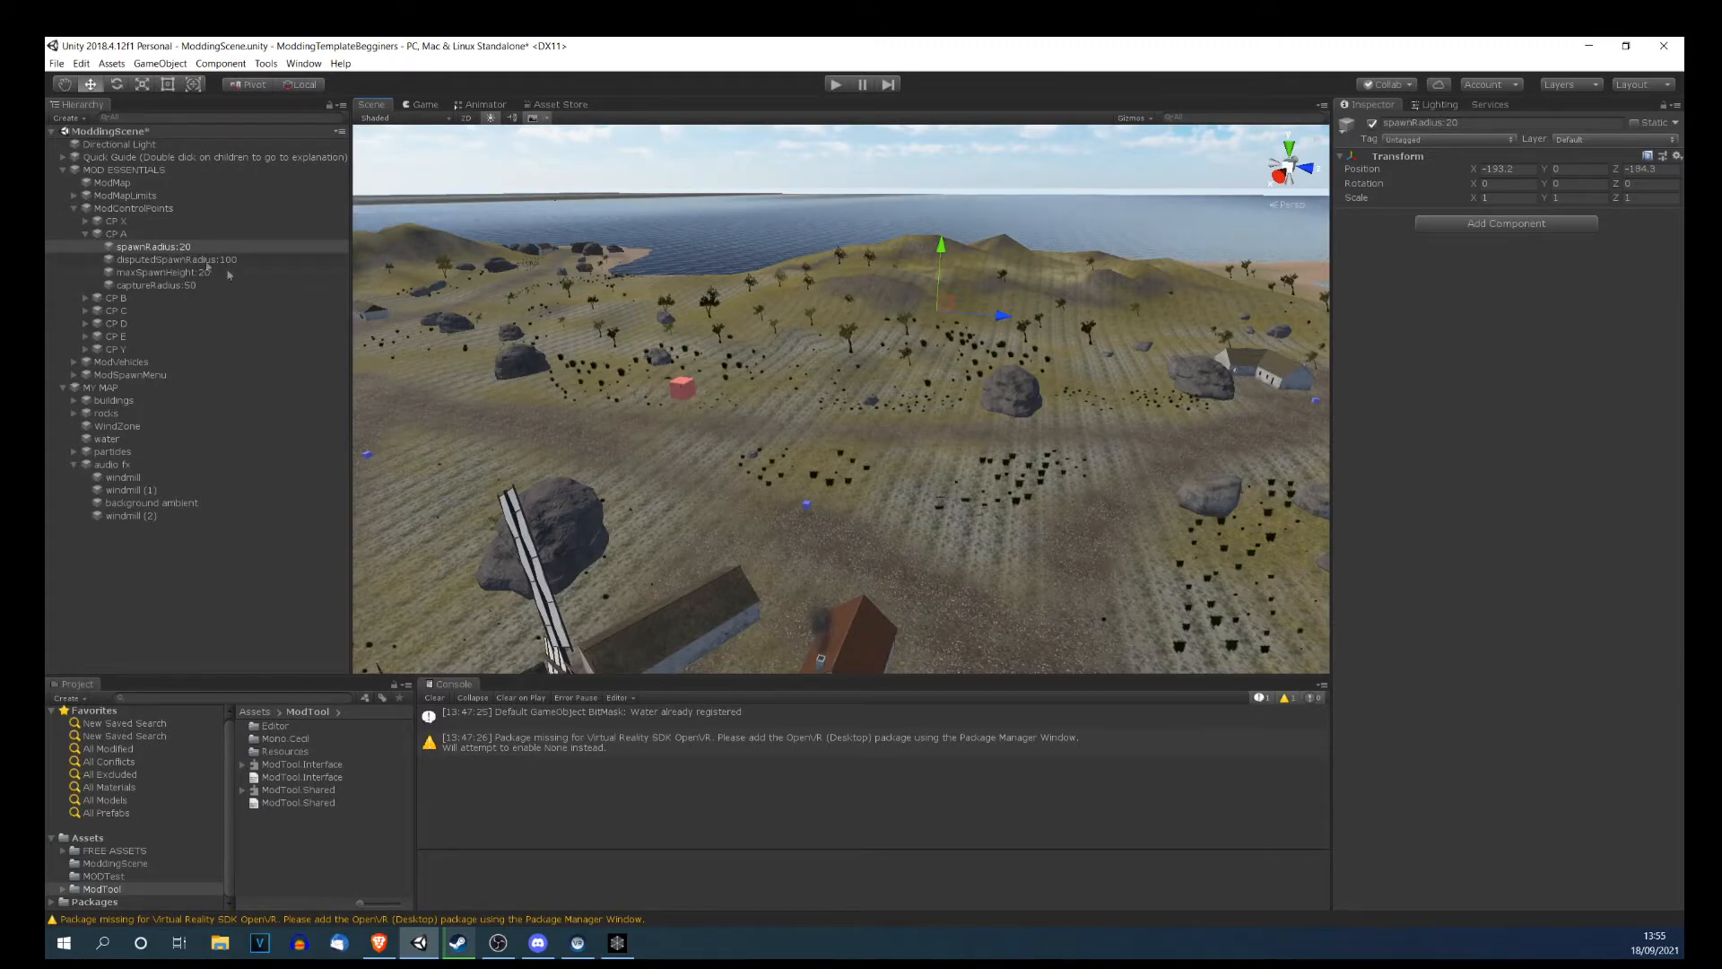
right_drag(761, 405, 681, 406)
key(s)
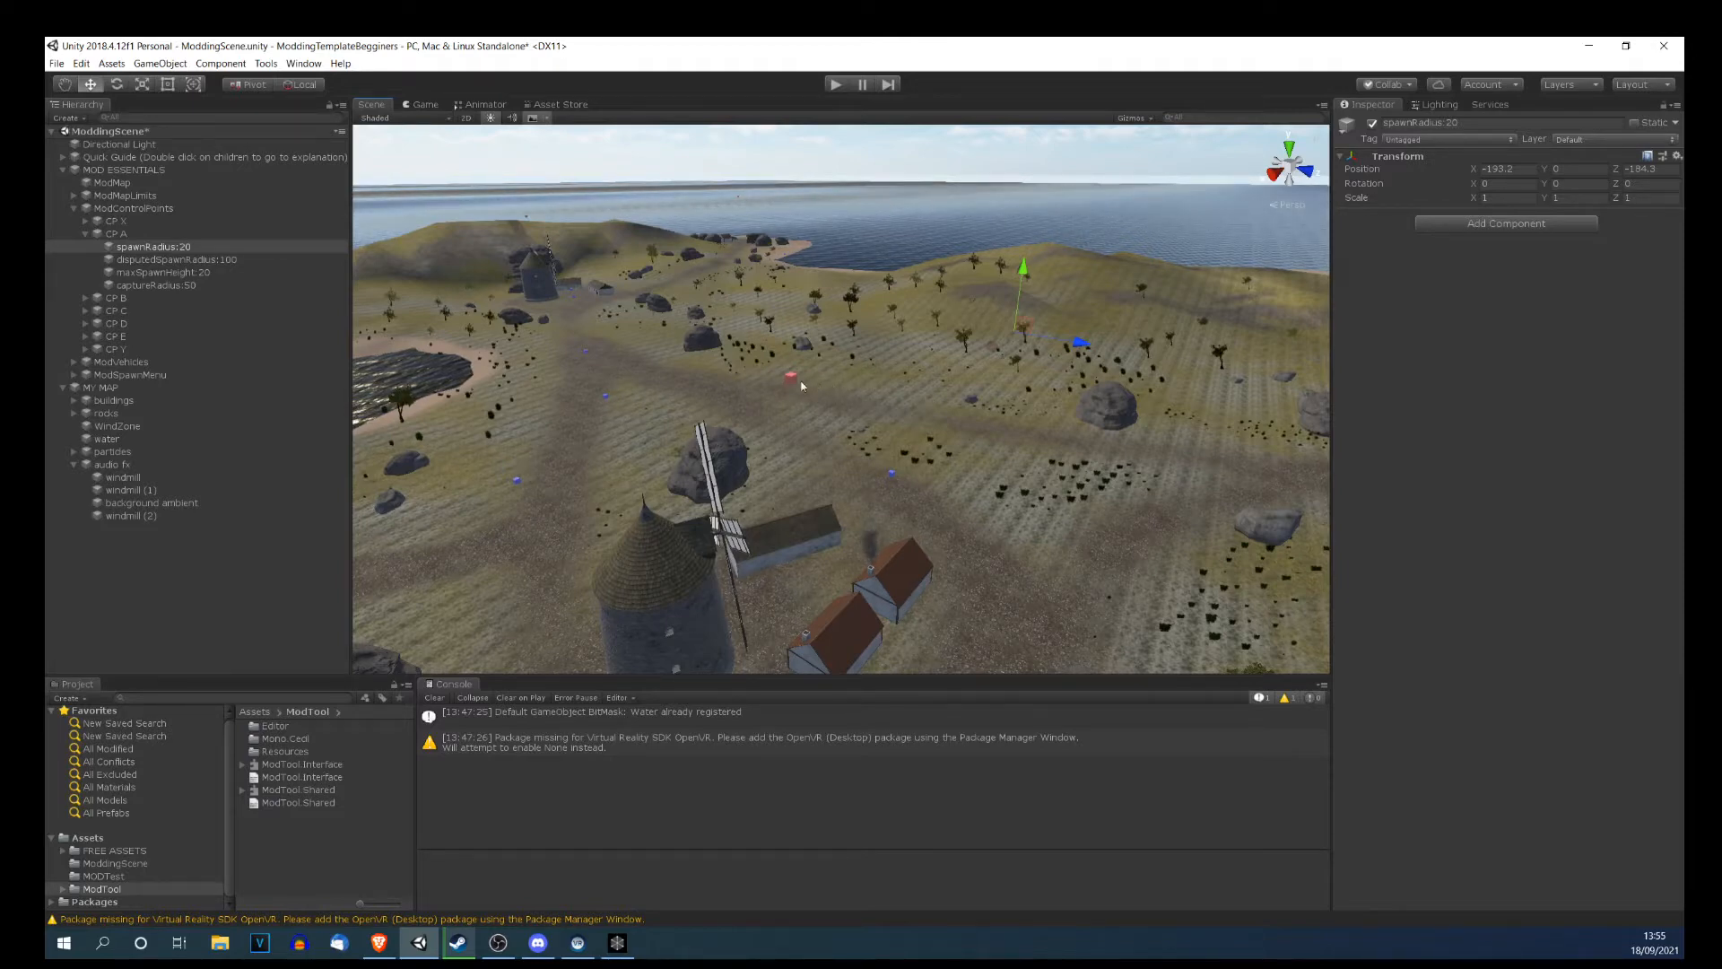
scroll(779, 400, up, 2)
middle_drag(778, 400, 725, 355)
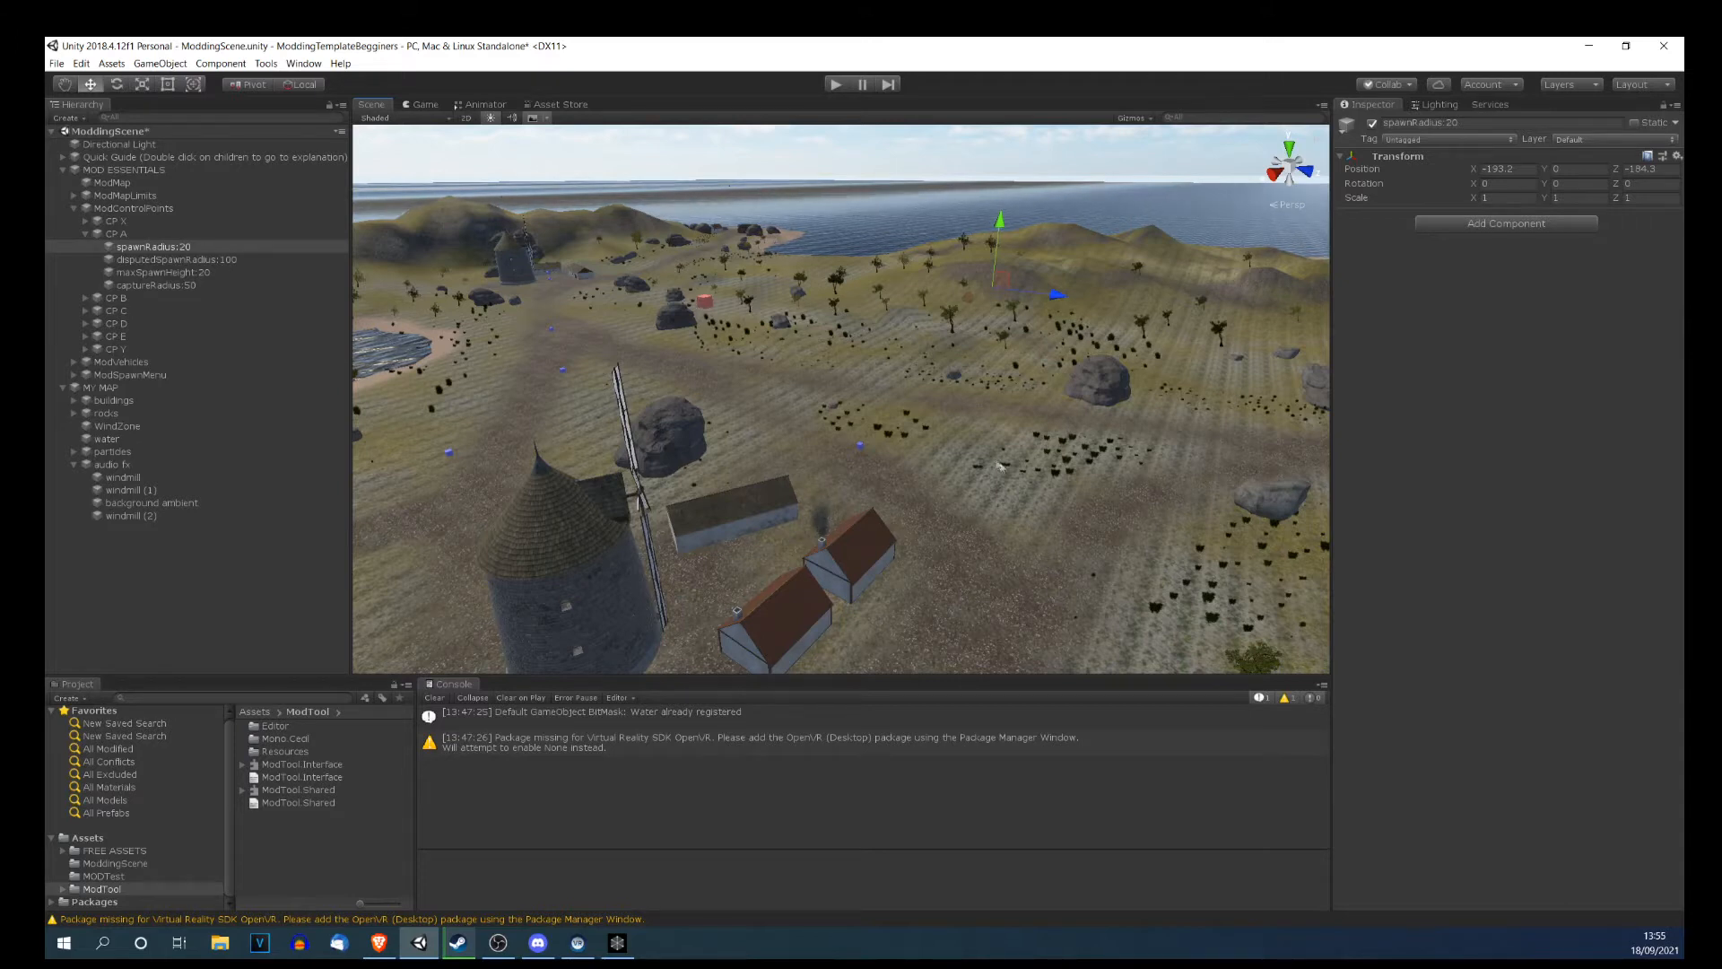
Select CP A's disputedSpawnRadius child object and examine the wider area around the windmill and neighbouring buildings.
click(203, 260)
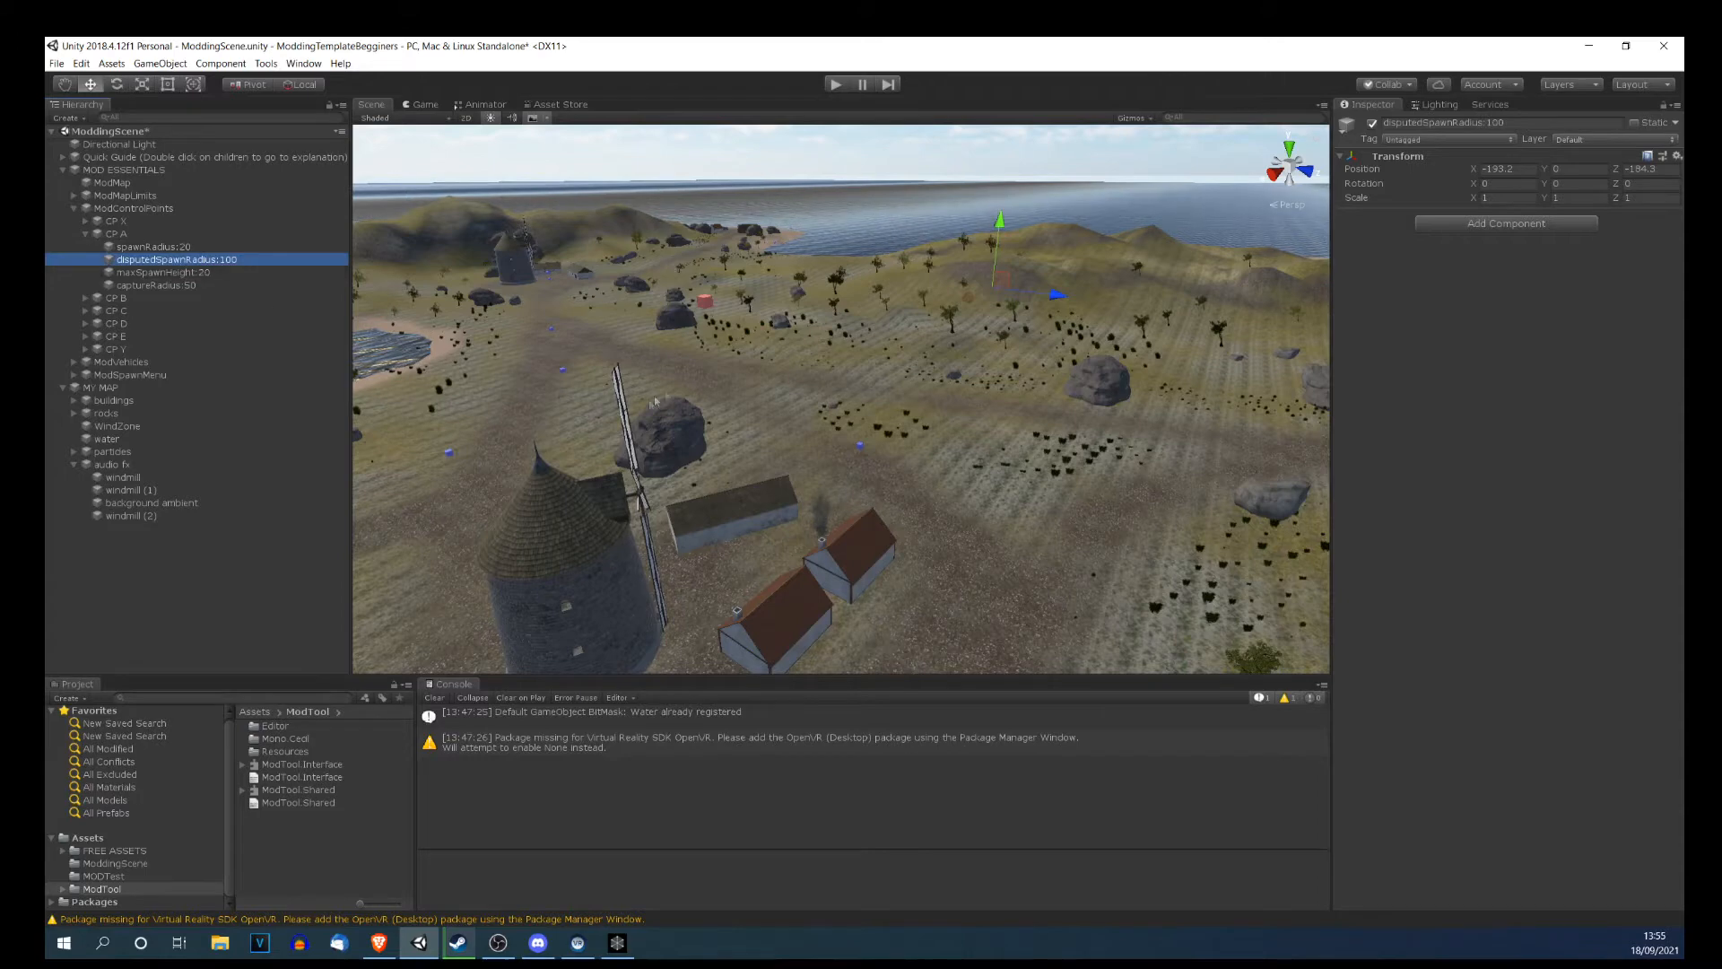
middle_drag(804, 351, 688, 437)
right_drag(688, 437, 633, 430)
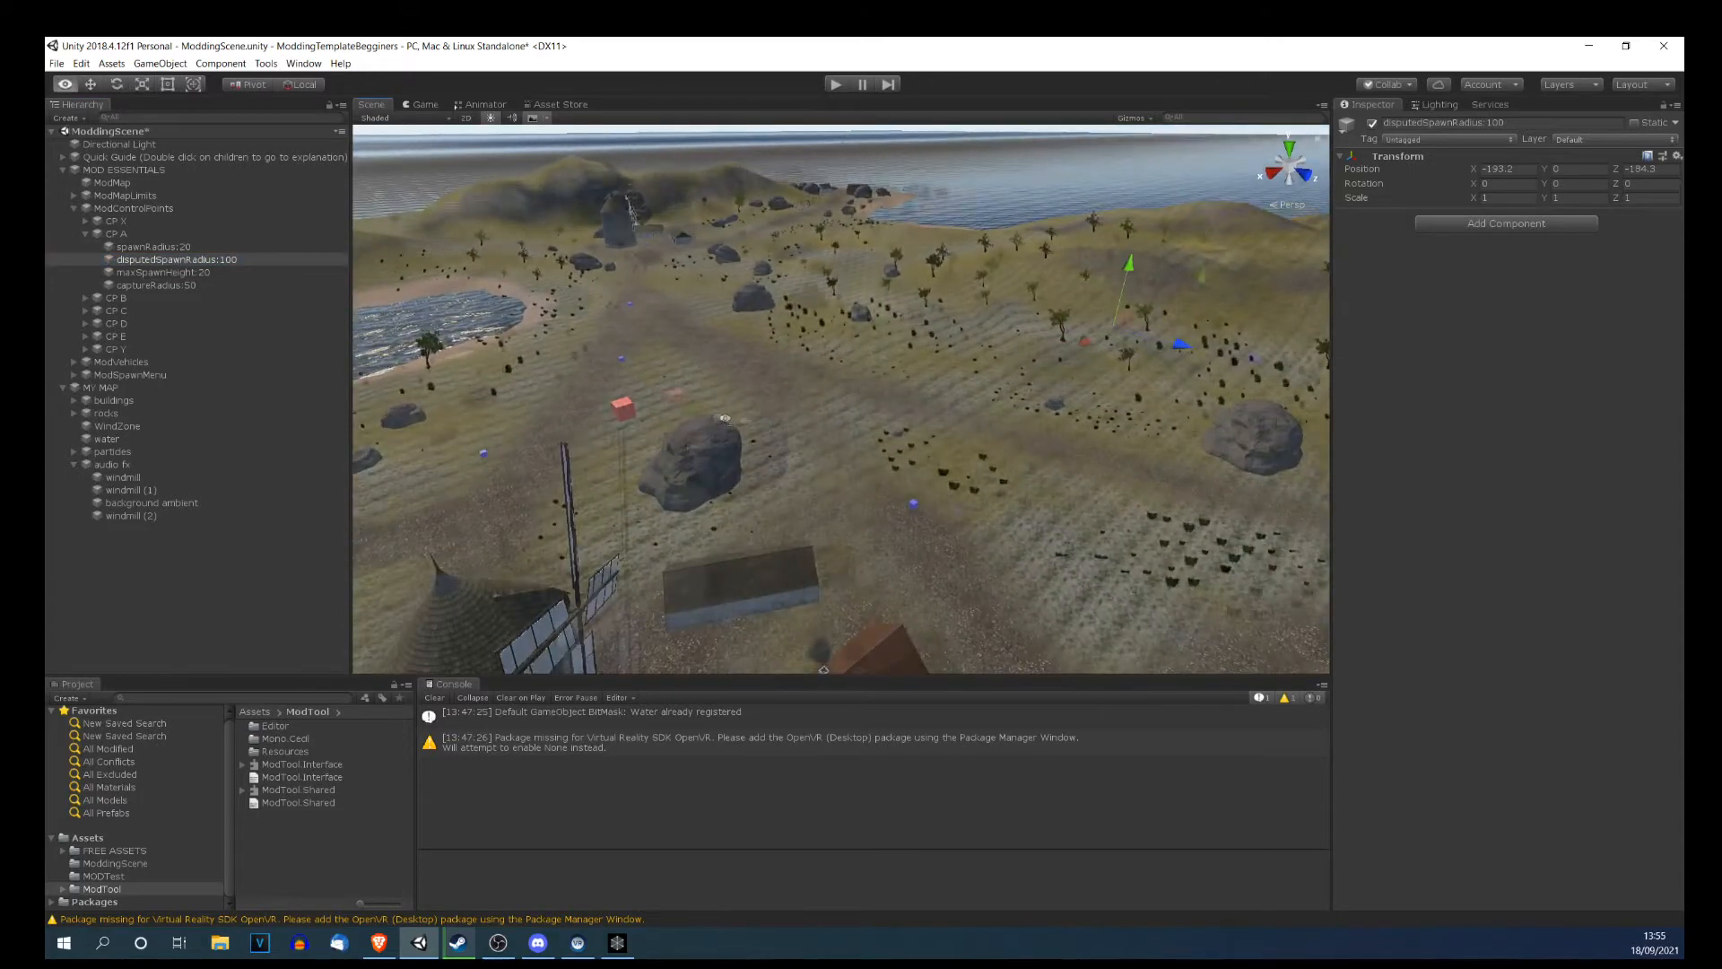
middle_drag(633, 430, 716, 418)
right_drag(716, 418, 686, 386)
middle_drag(686, 385, 793, 365)
scroll(793, 365, down, 2)
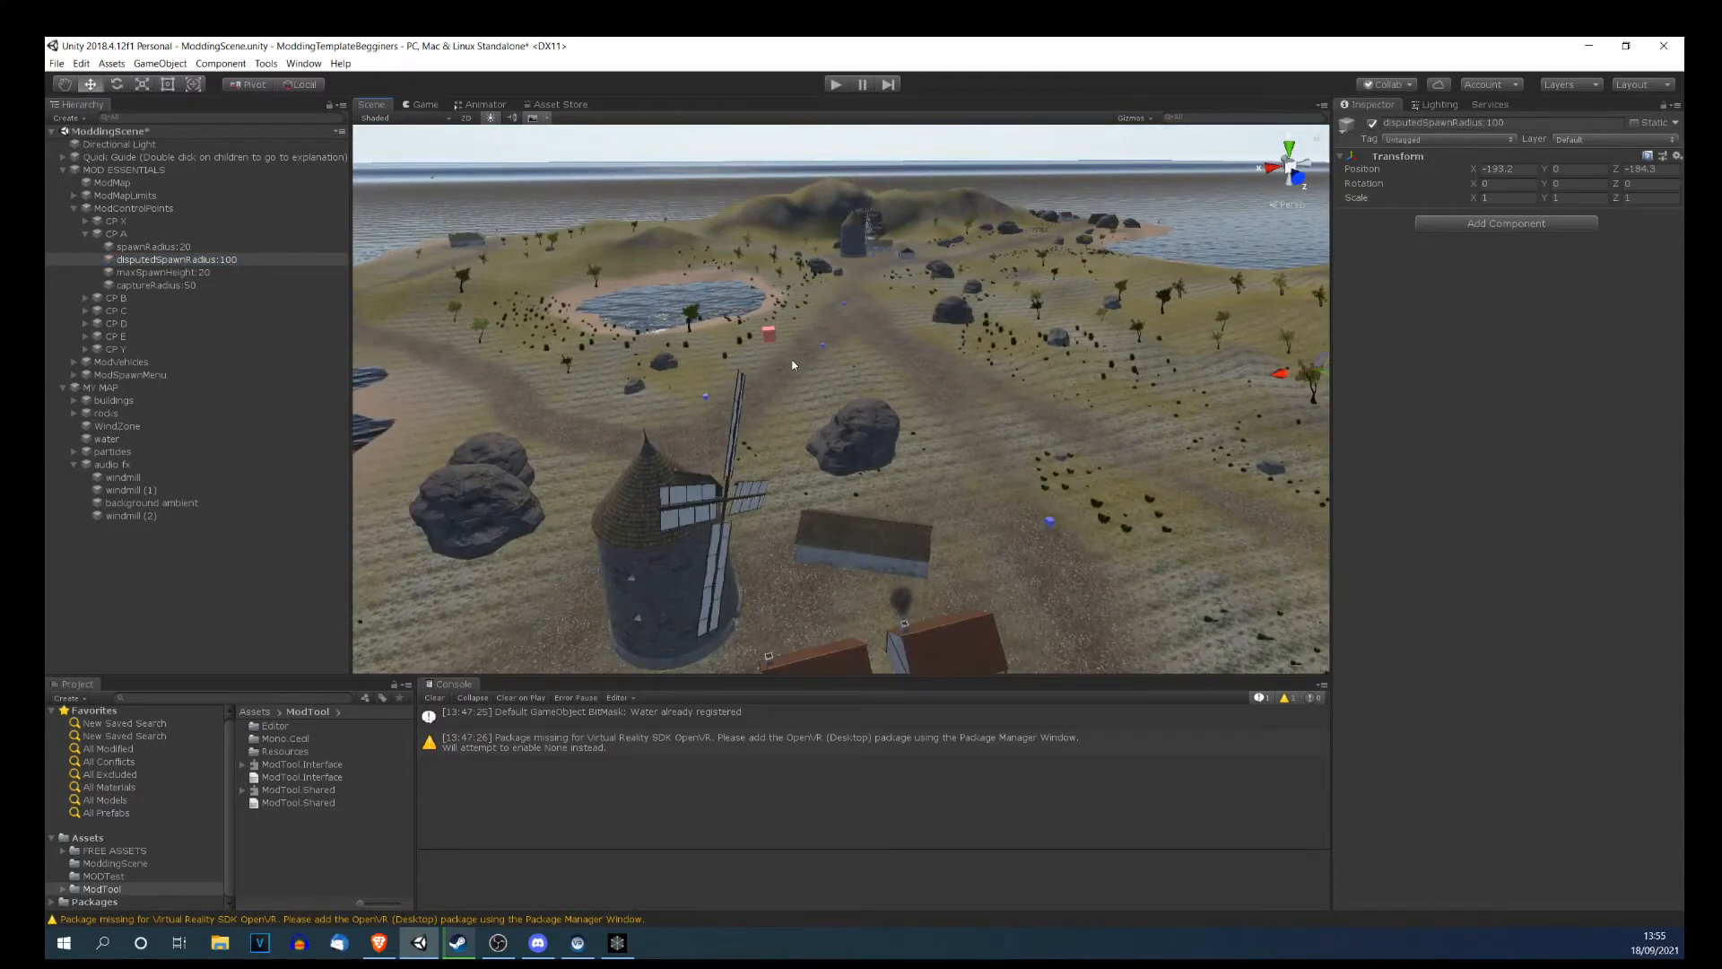
right_drag(793, 365, 799, 330)
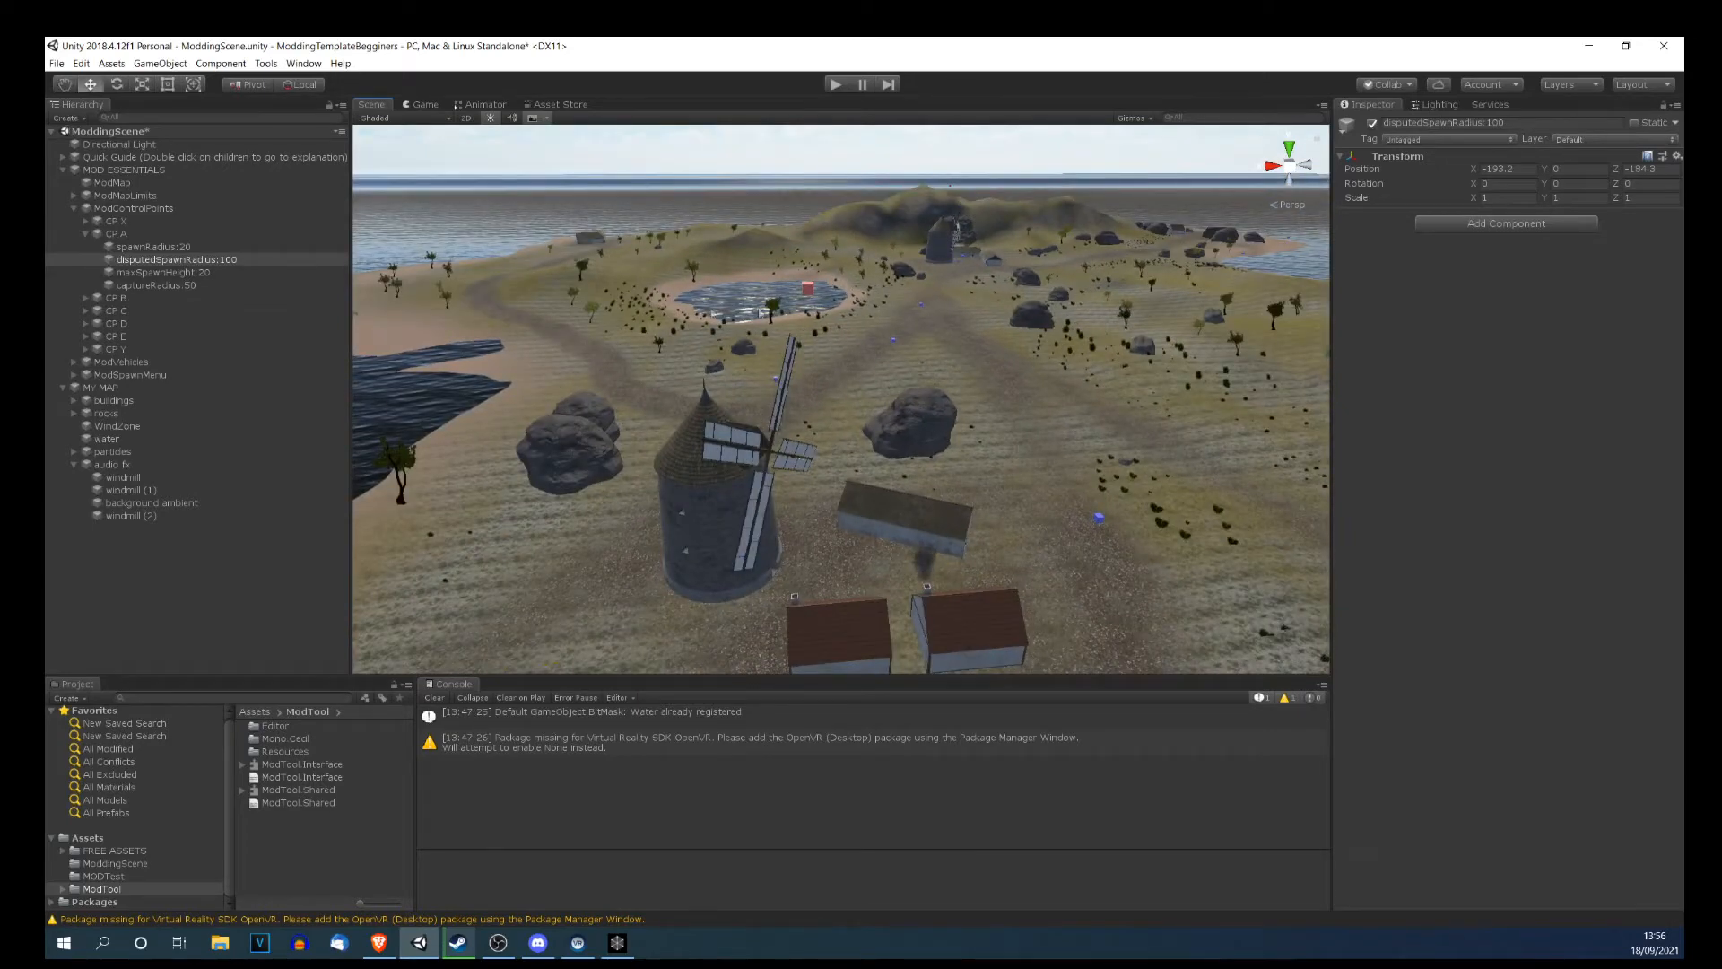
right_drag(1113, 404, 1038, 457)
scroll(1038, 458, down, 3)
middle_drag(1037, 457, 837, 454)
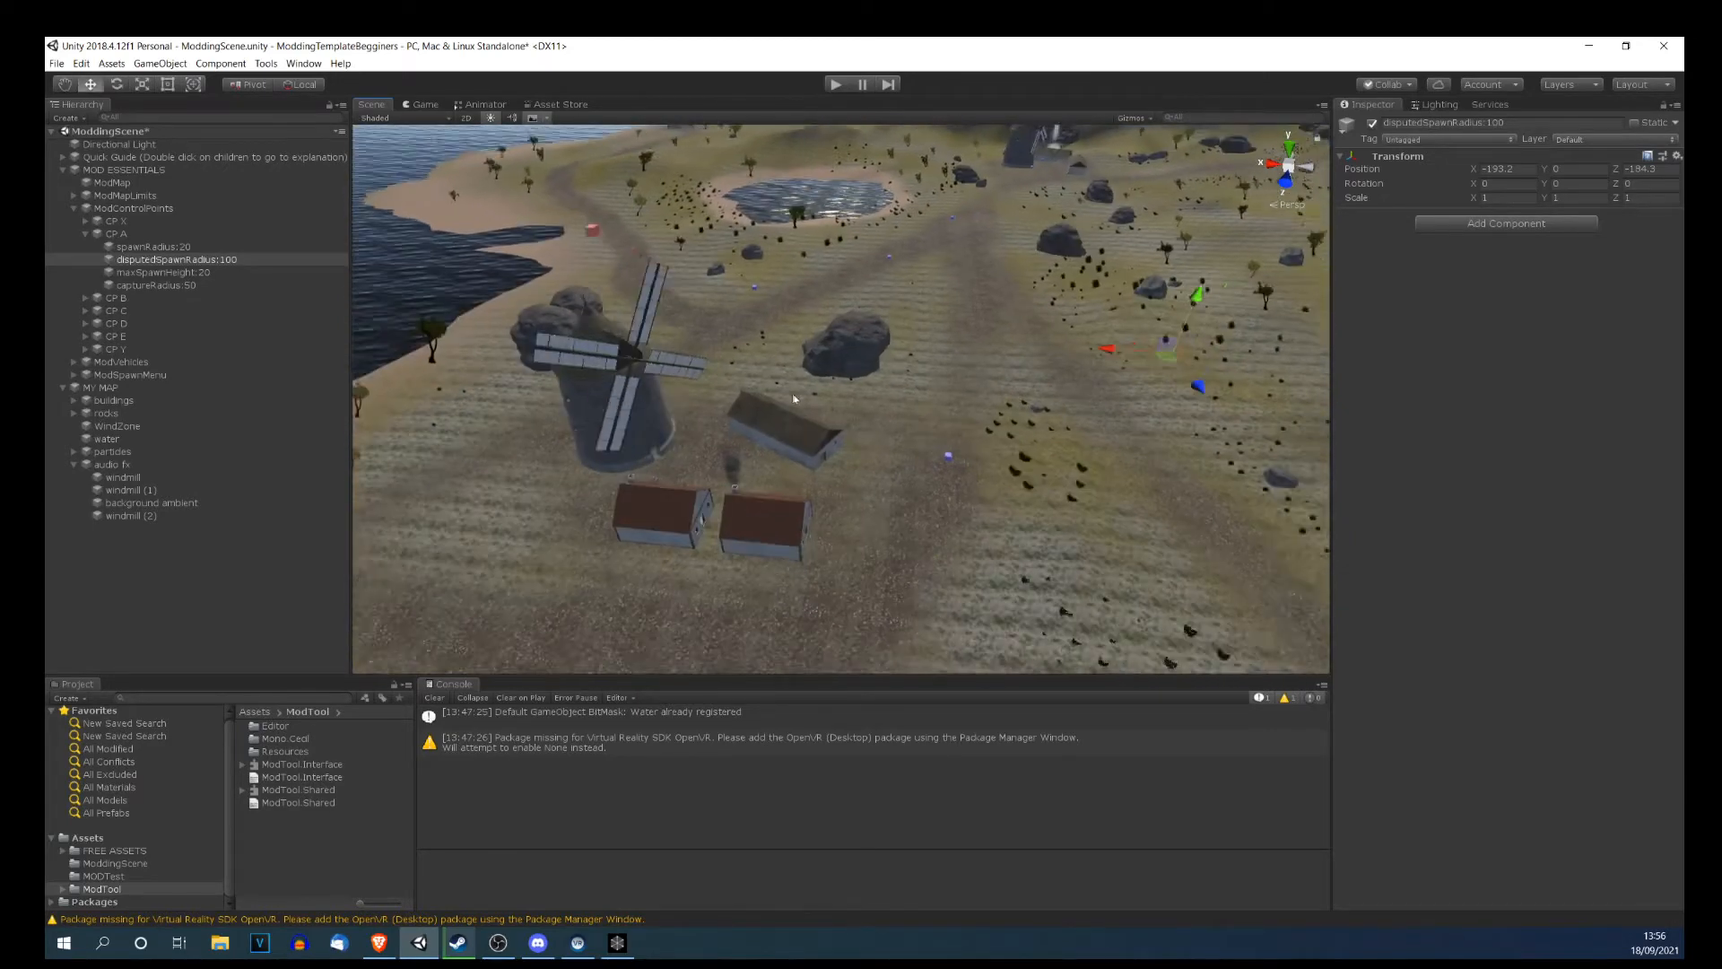
right_drag(837, 454, 754, 379)
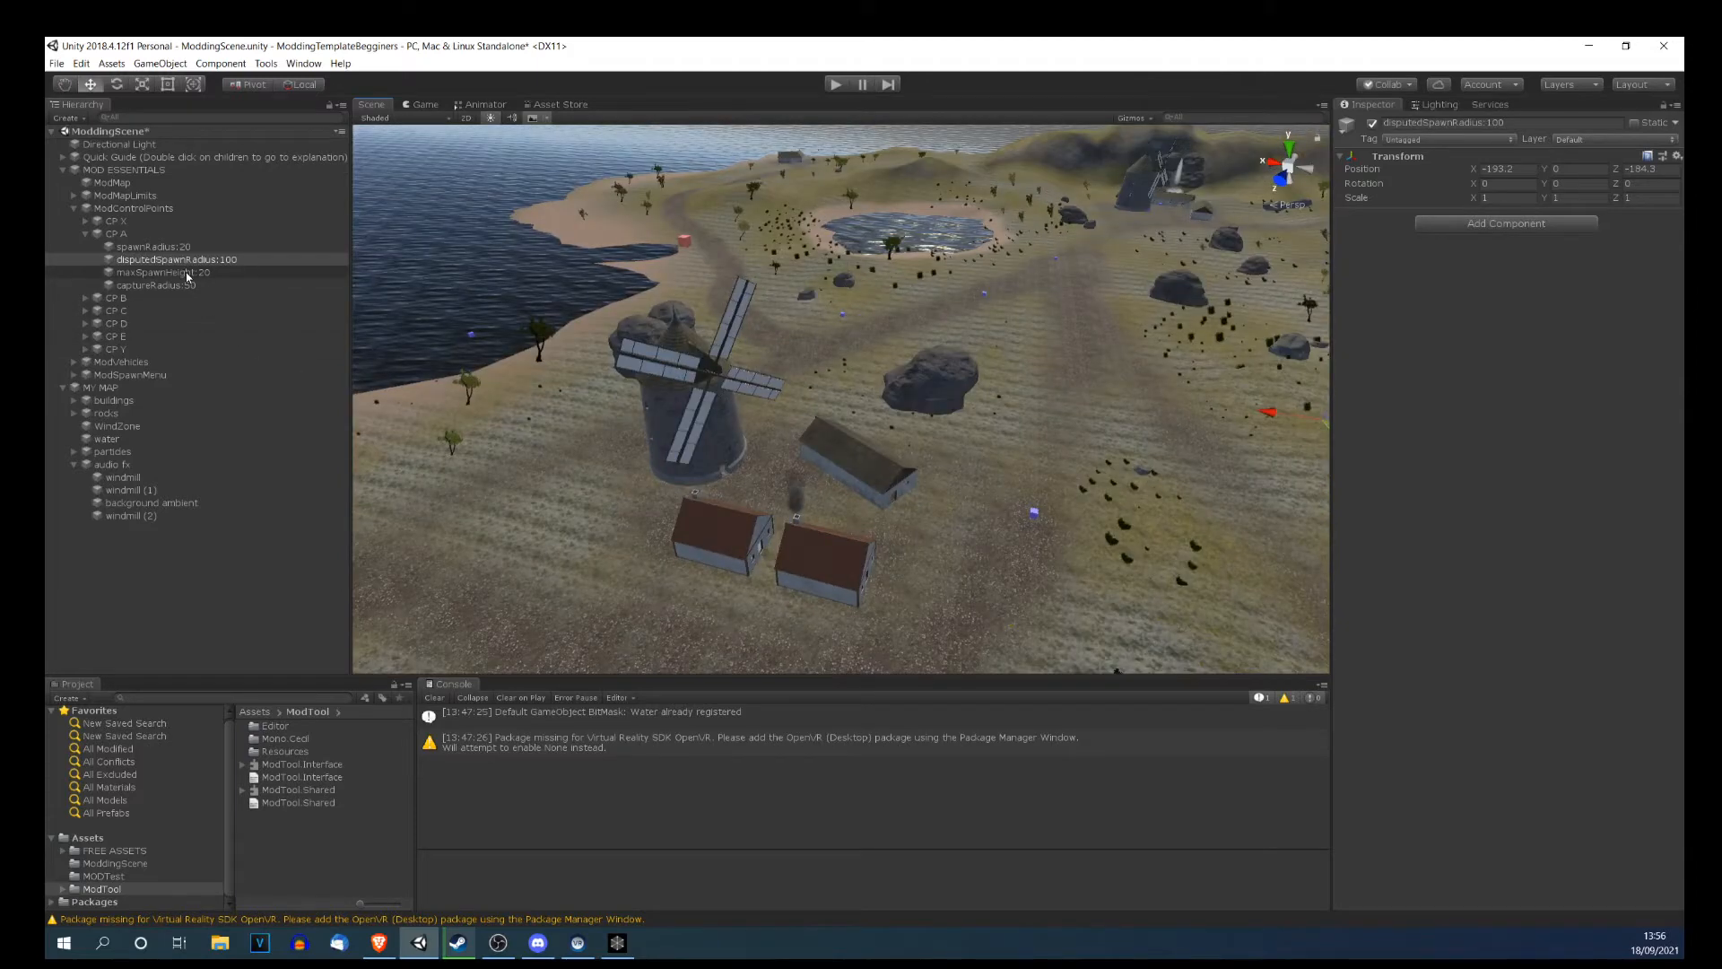
scroll(800, 338, up, 4)
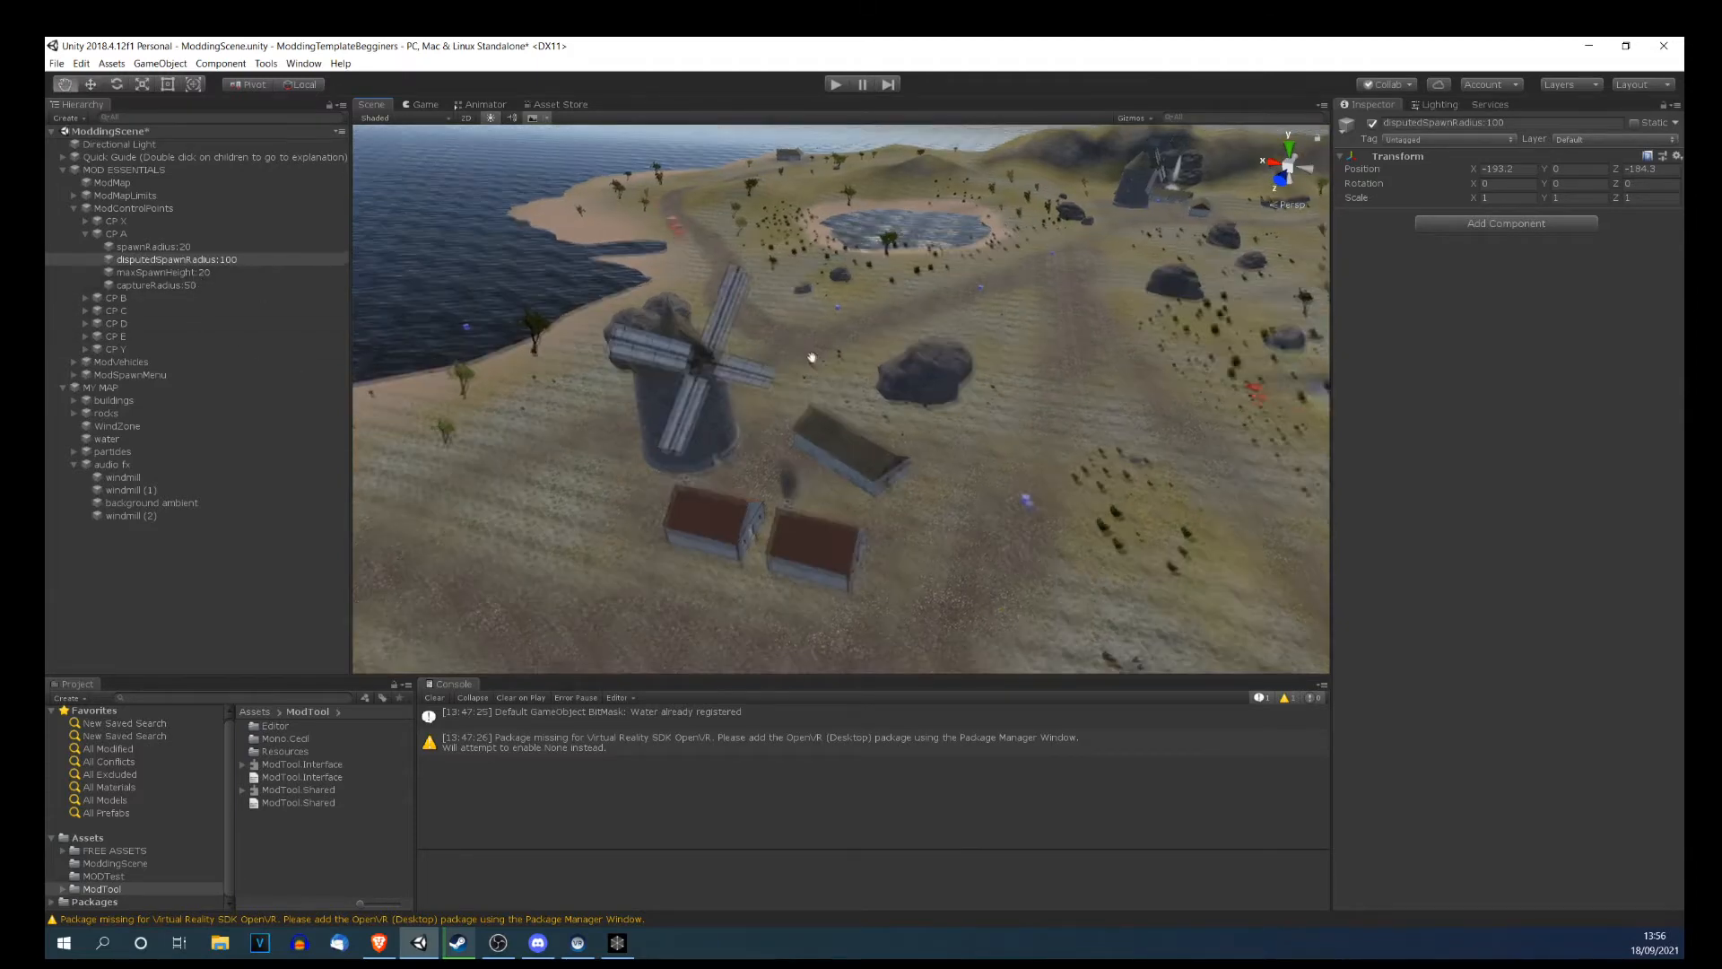
Select CP A's maxSpawnHeight child object and examine the height of the windmill and buildings above the ground.
right_drag(800, 338, 694, 195)
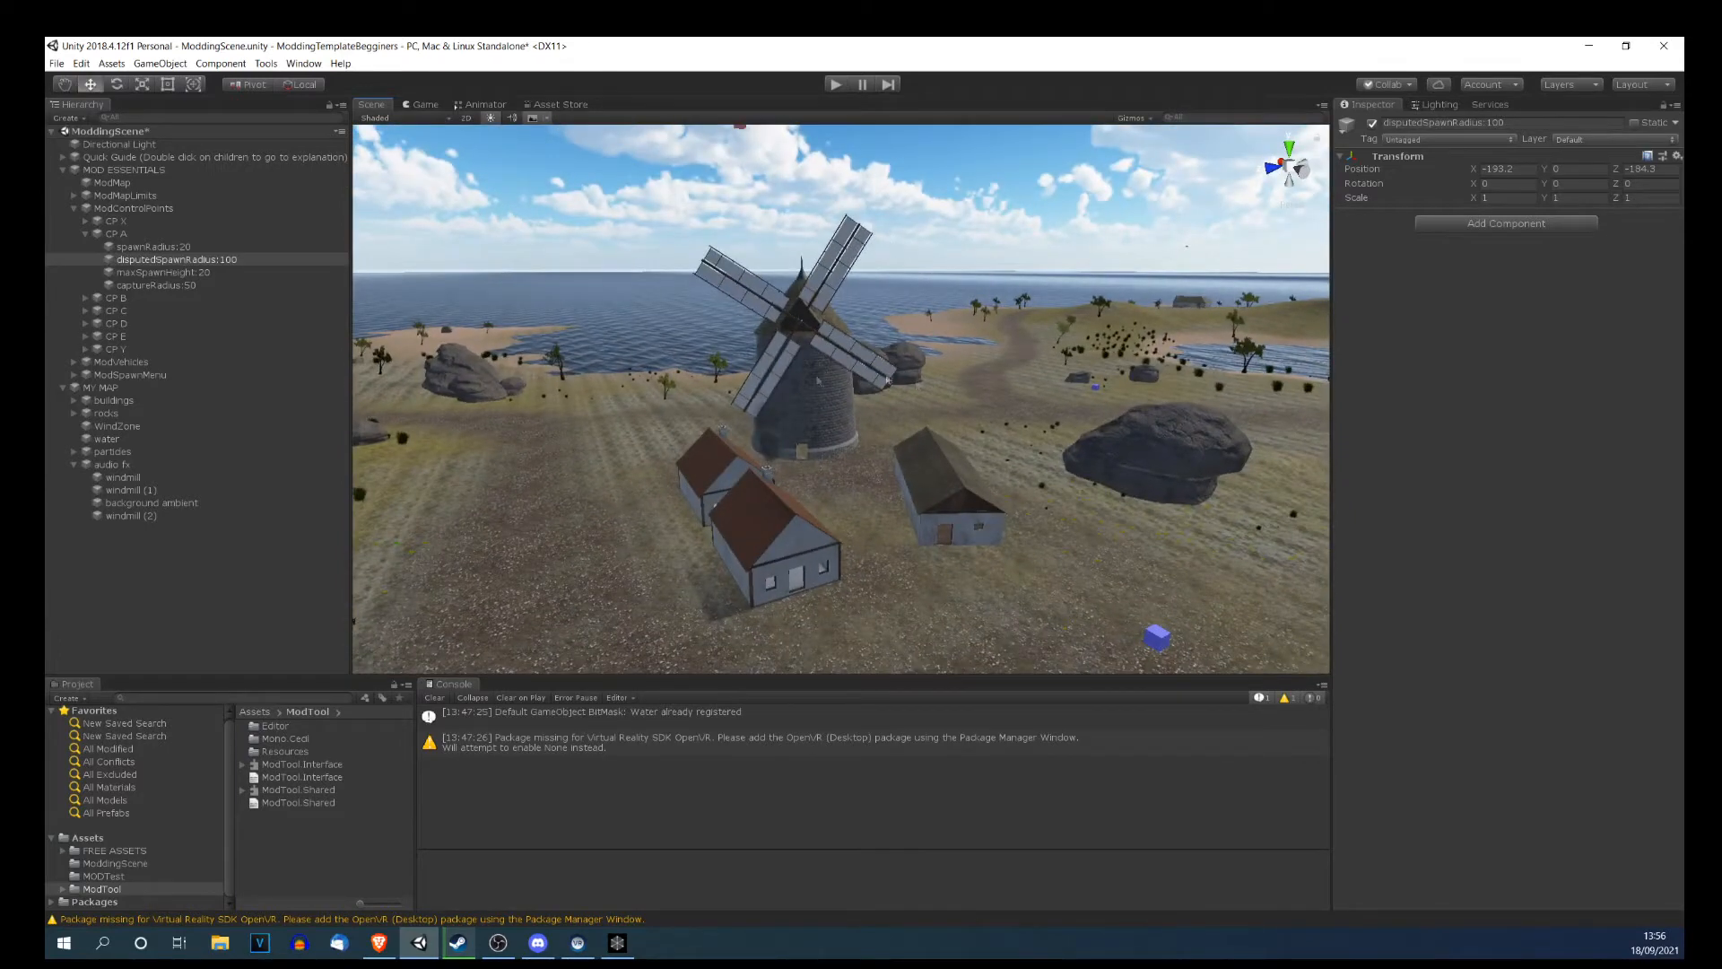
middle_drag(813, 456, 780, 362)
right_drag(781, 362, 761, 297)
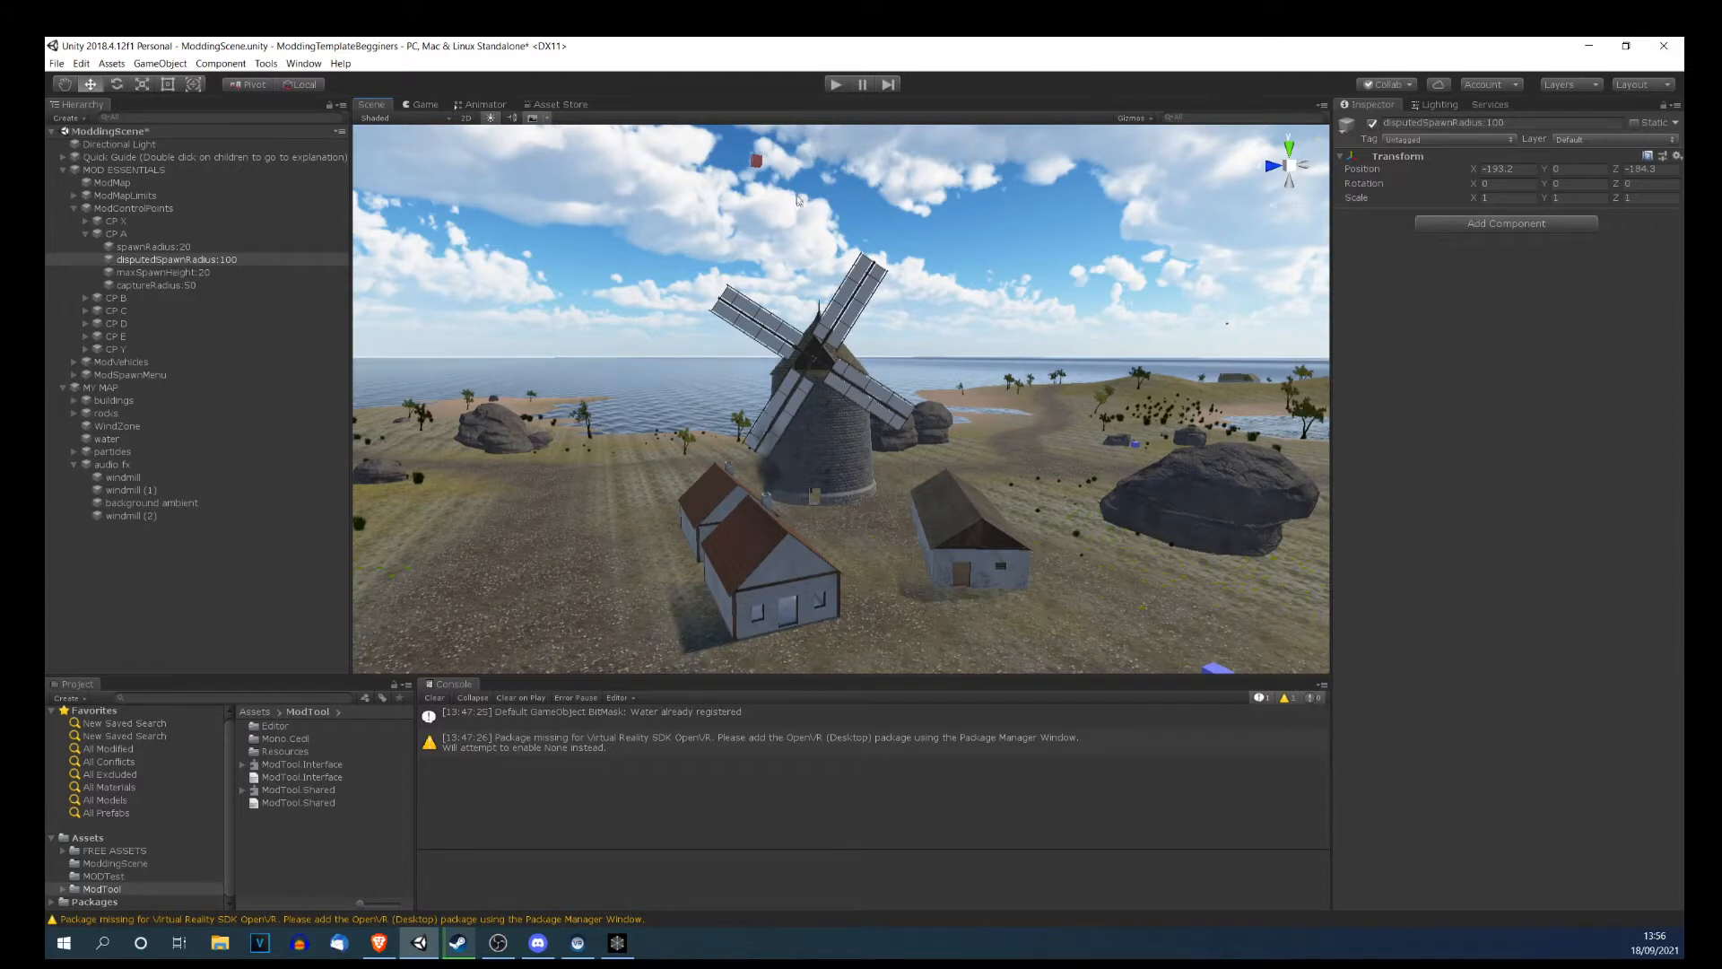
click(192, 273)
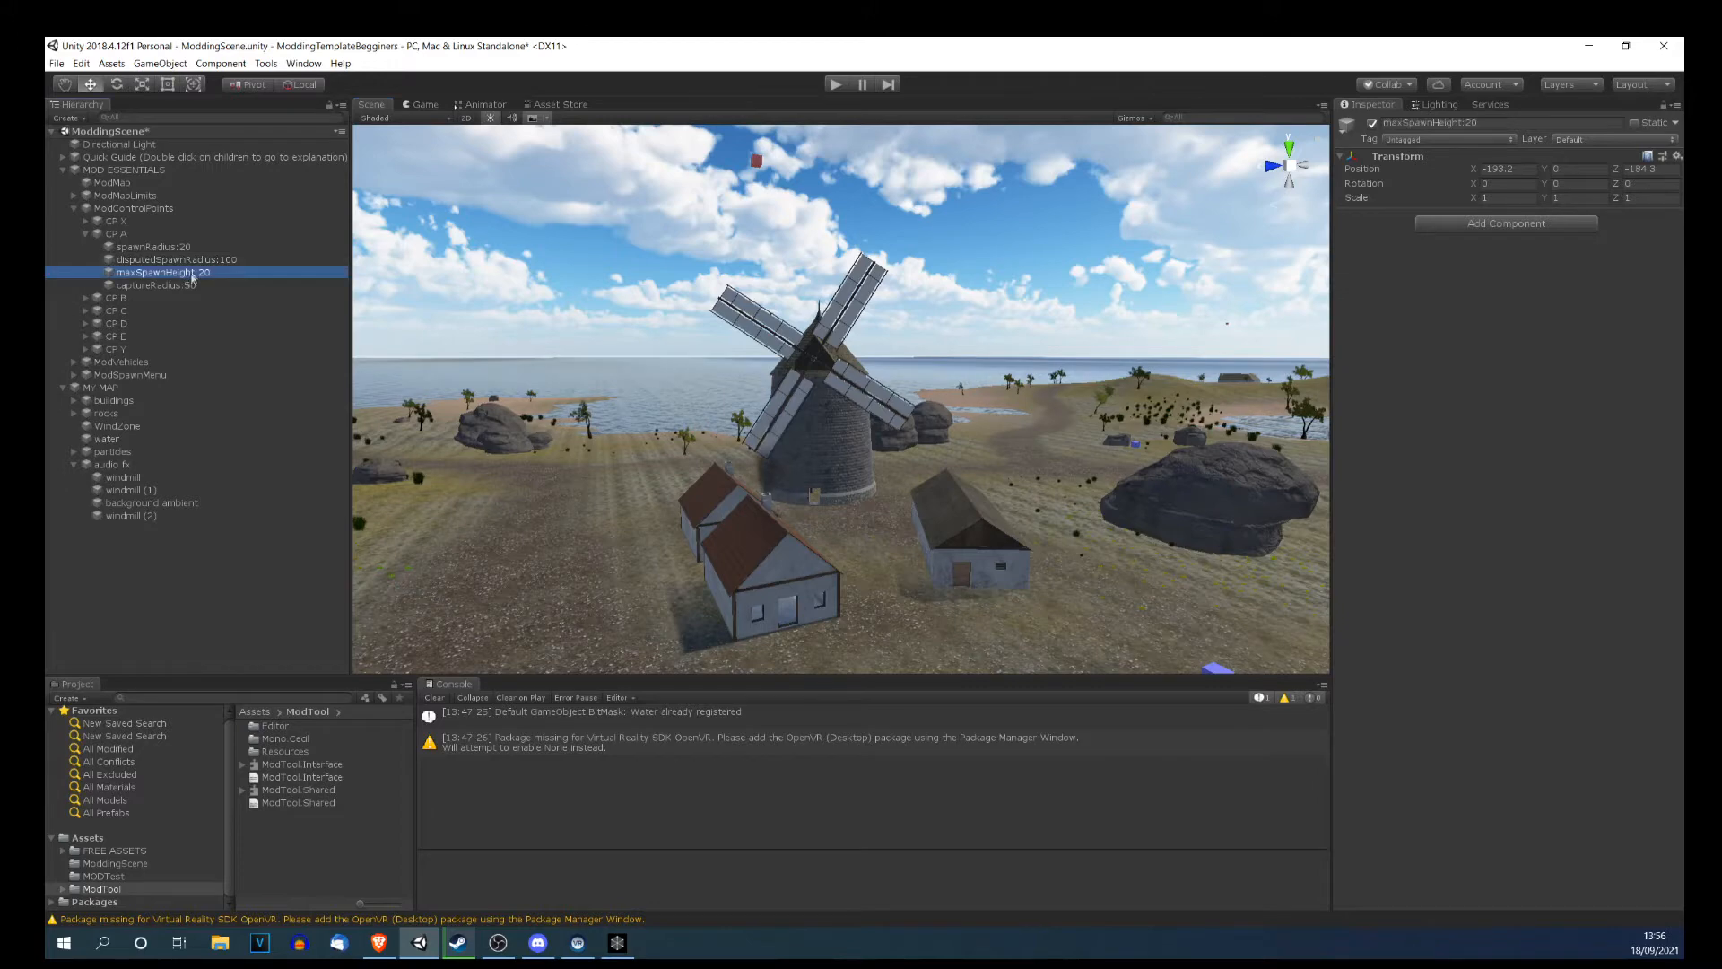
Select CP A's captureRadius child object and examine the area around the windmill that it would cover.
click(179, 285)
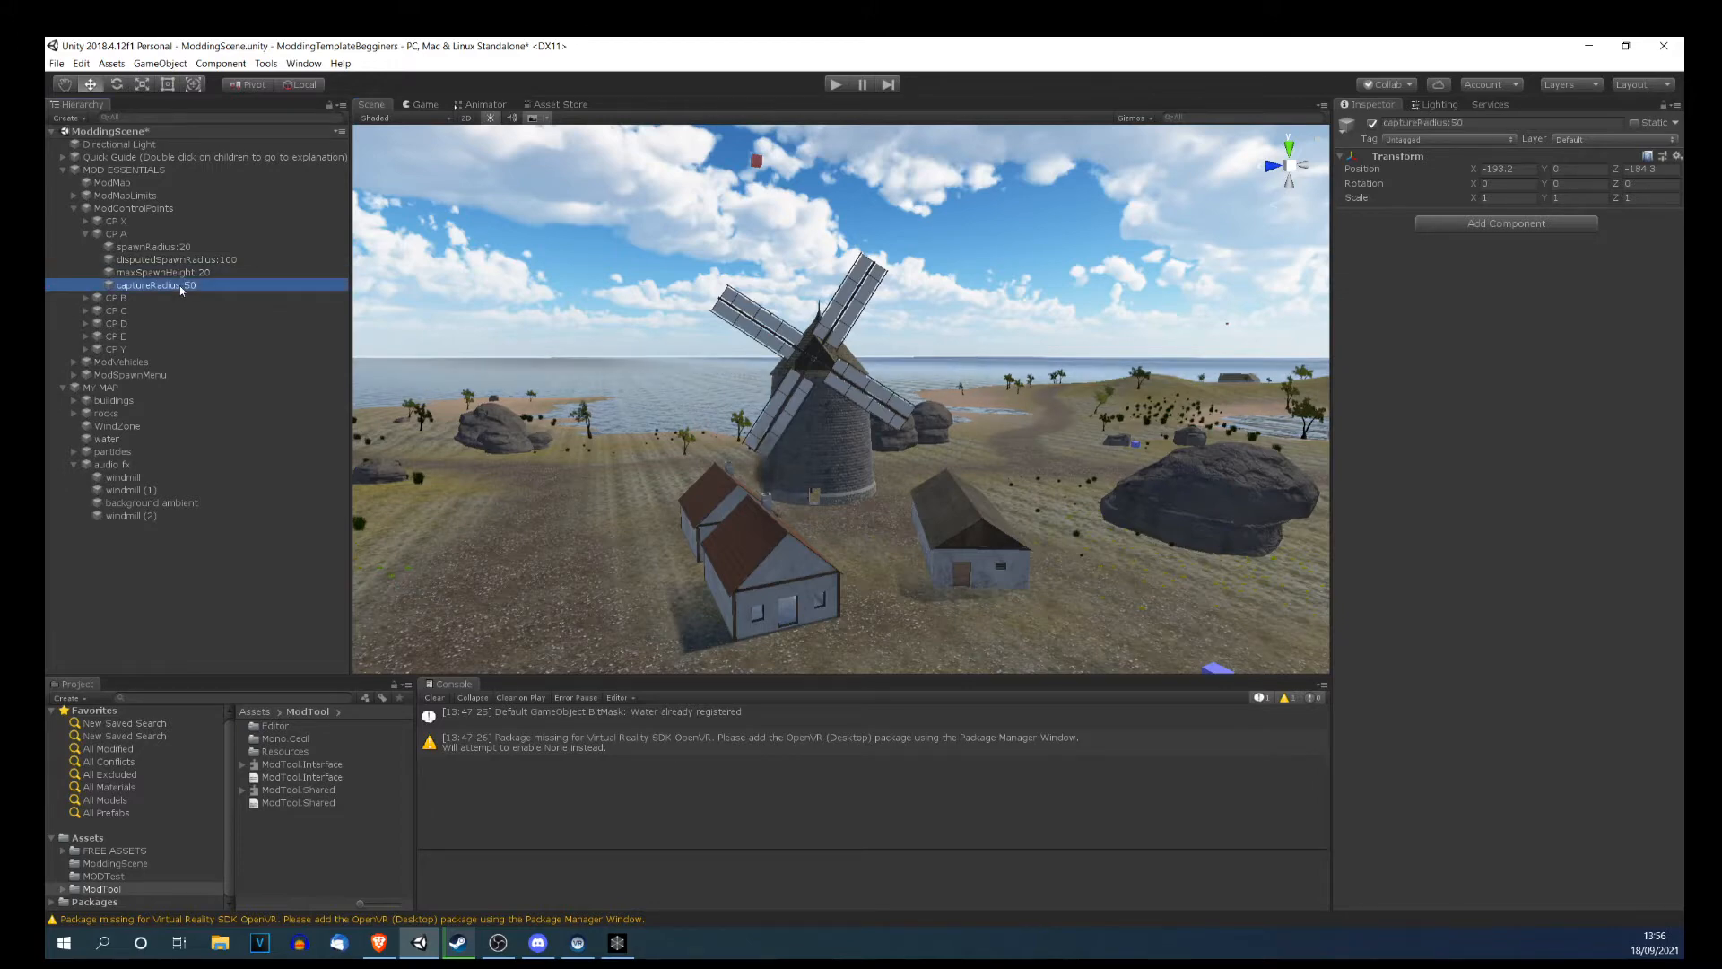
right_drag(649, 395, 735, 342)
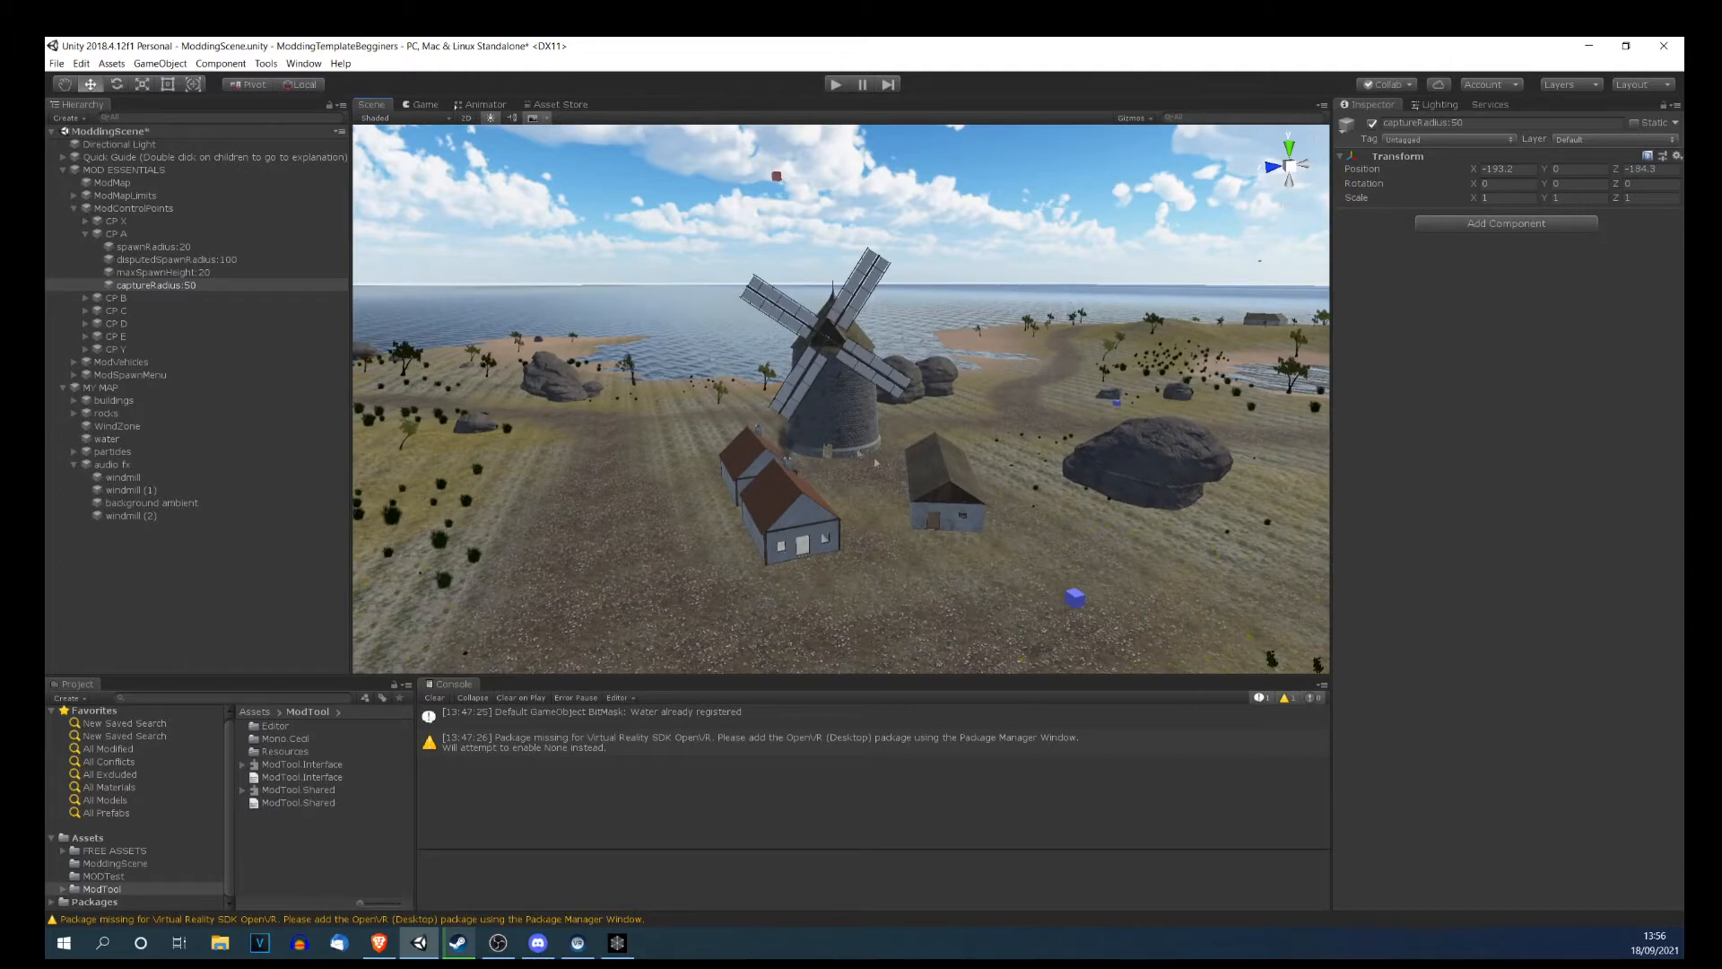
right_drag(761, 251, 743, 236)
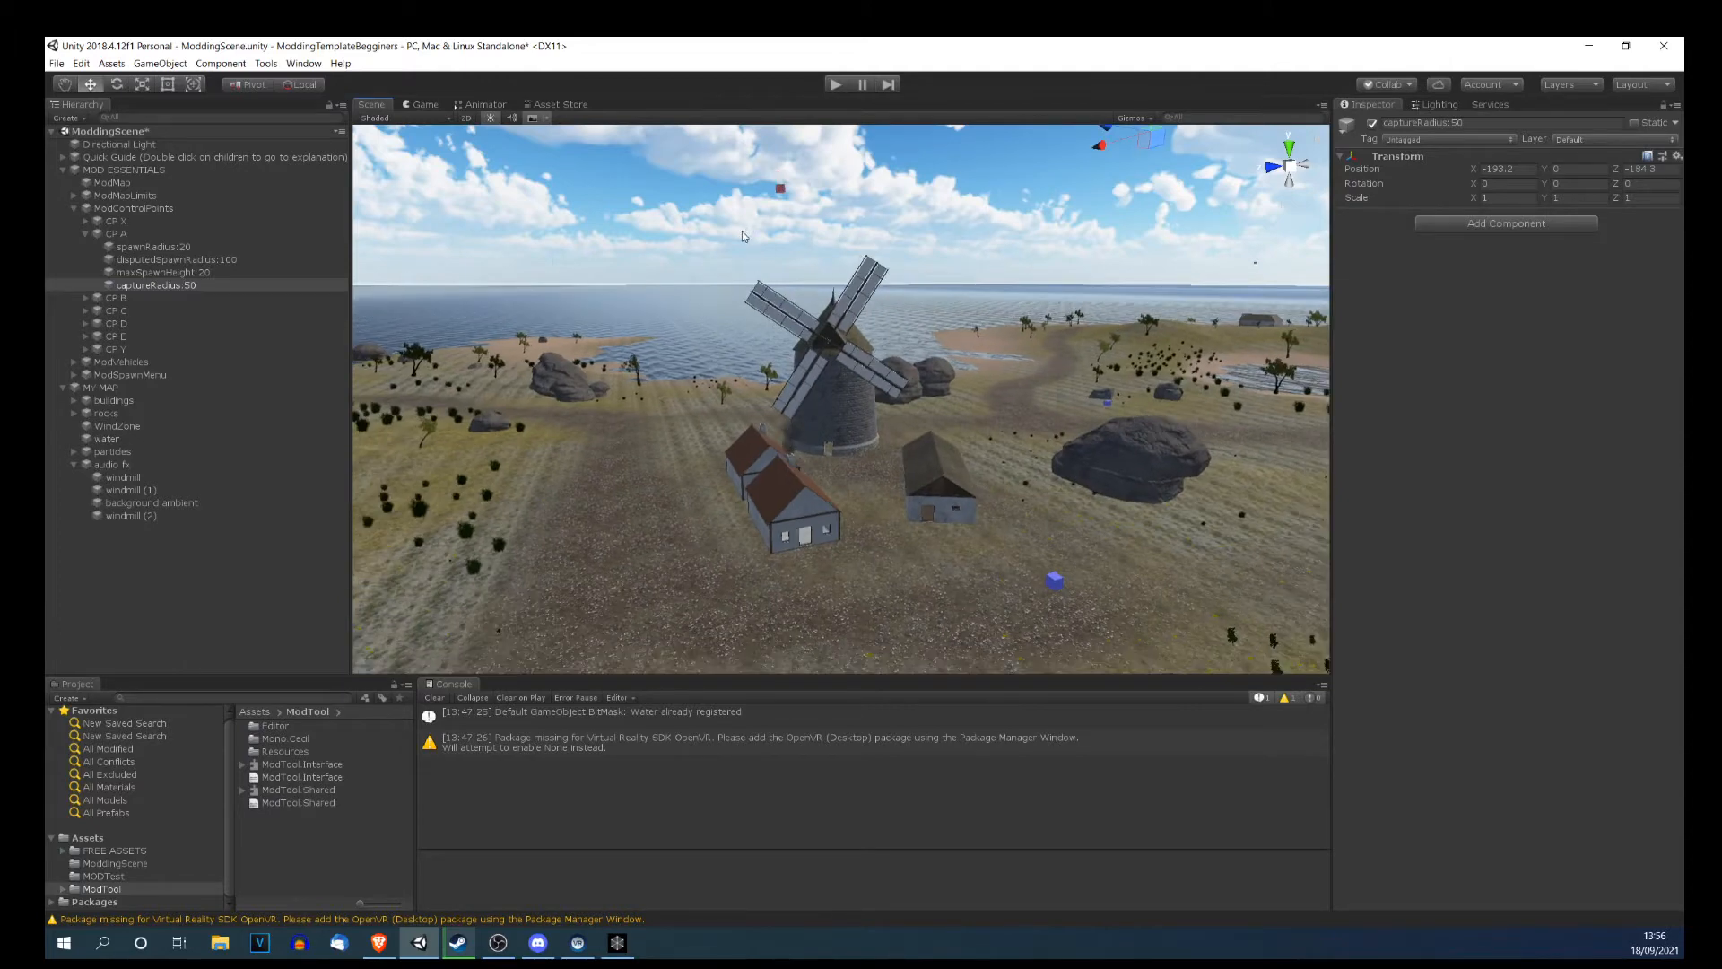
Add a Sphere Collider component to control point CP A for visualising its radius.
click(118, 235)
middle_drag(652, 246, 632, 325)
right_drag(631, 325, 625, 324)
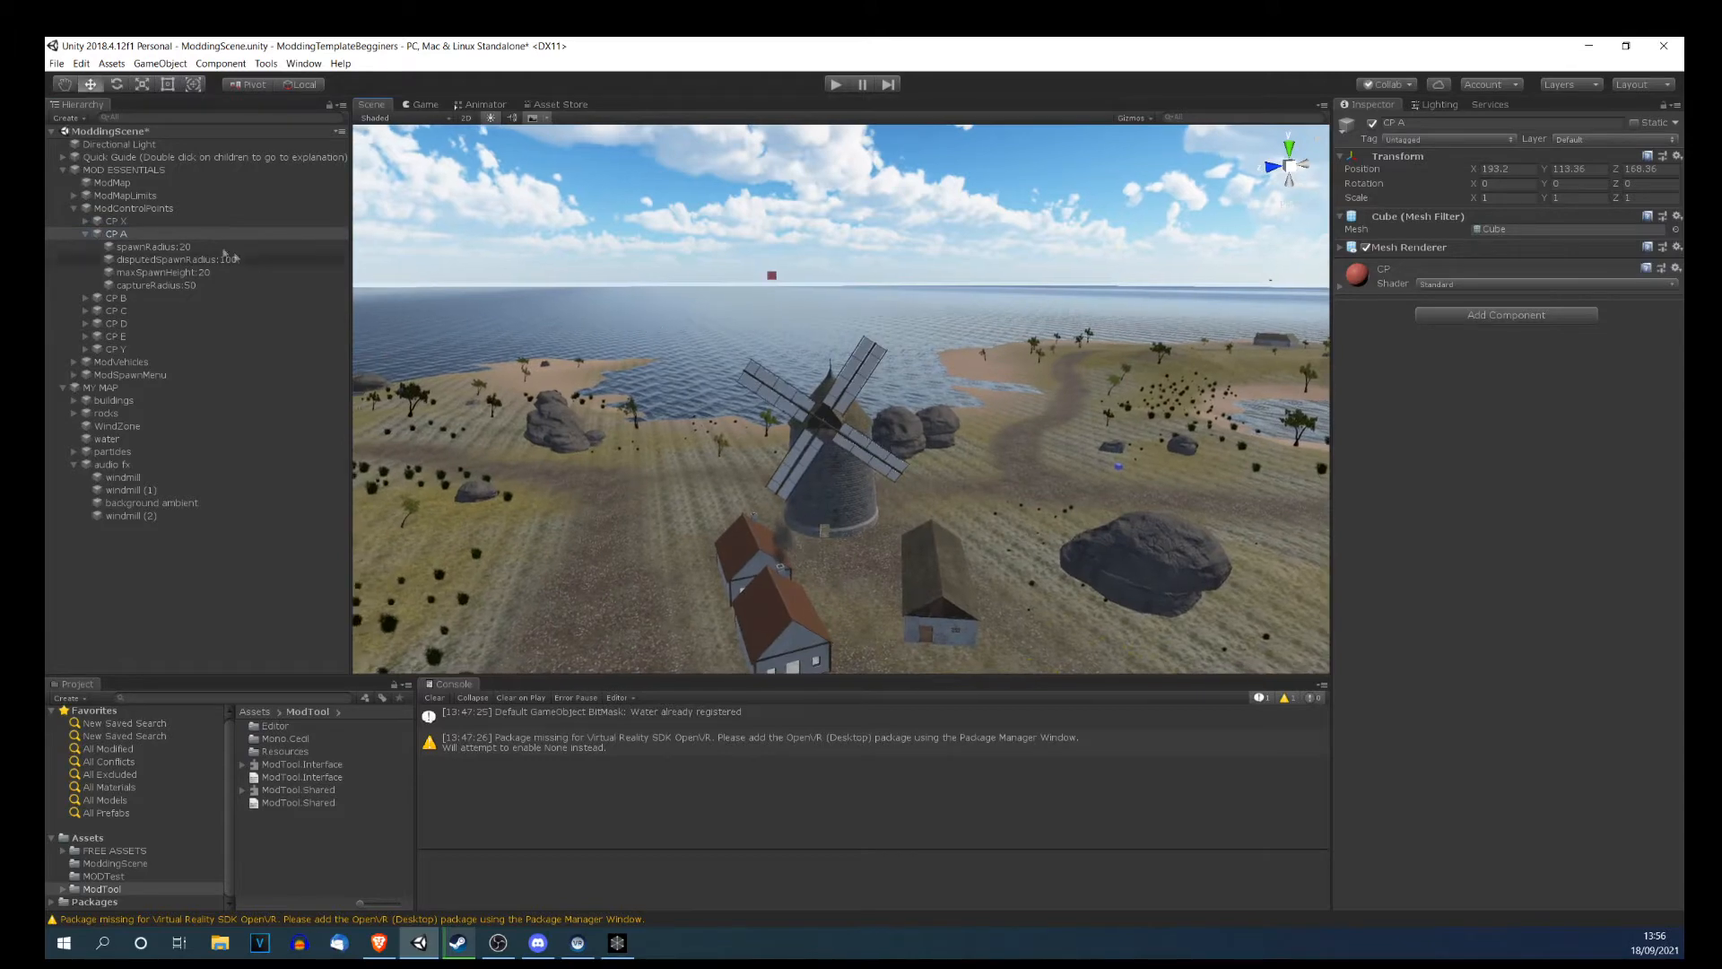
click(1432, 316)
text(sphe)
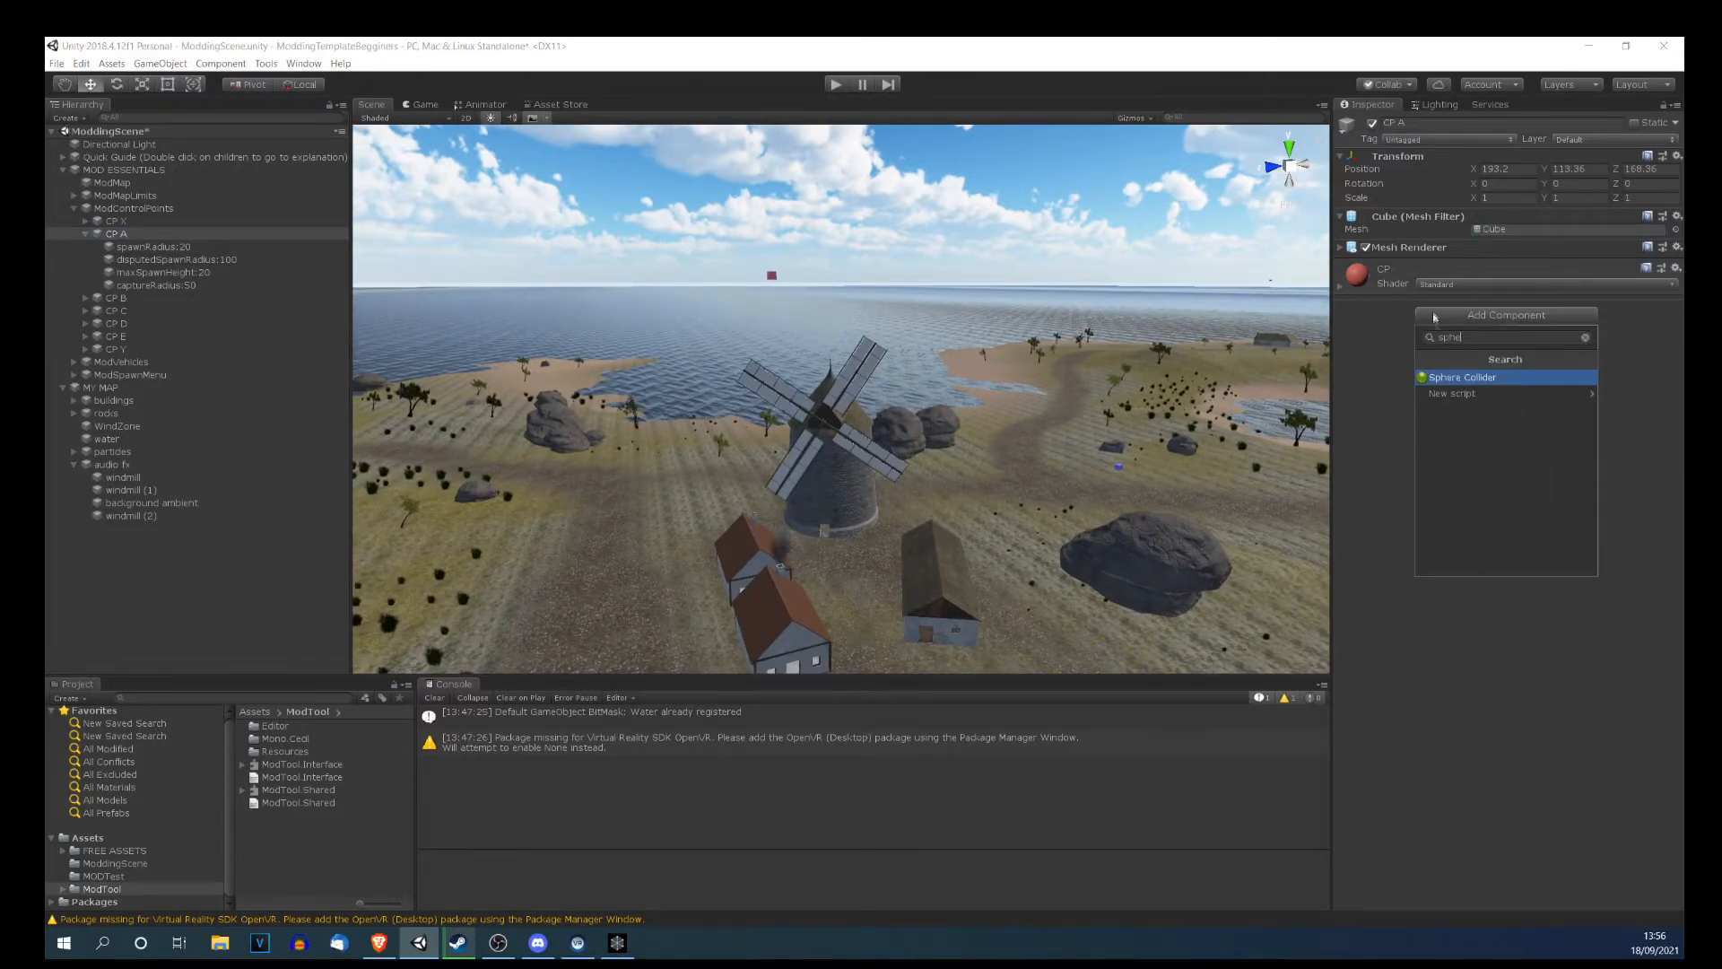
click(1441, 381)
right_drag(884, 312, 878, 349)
scroll(878, 348, down, 5)
scroll(877, 348, down, 1)
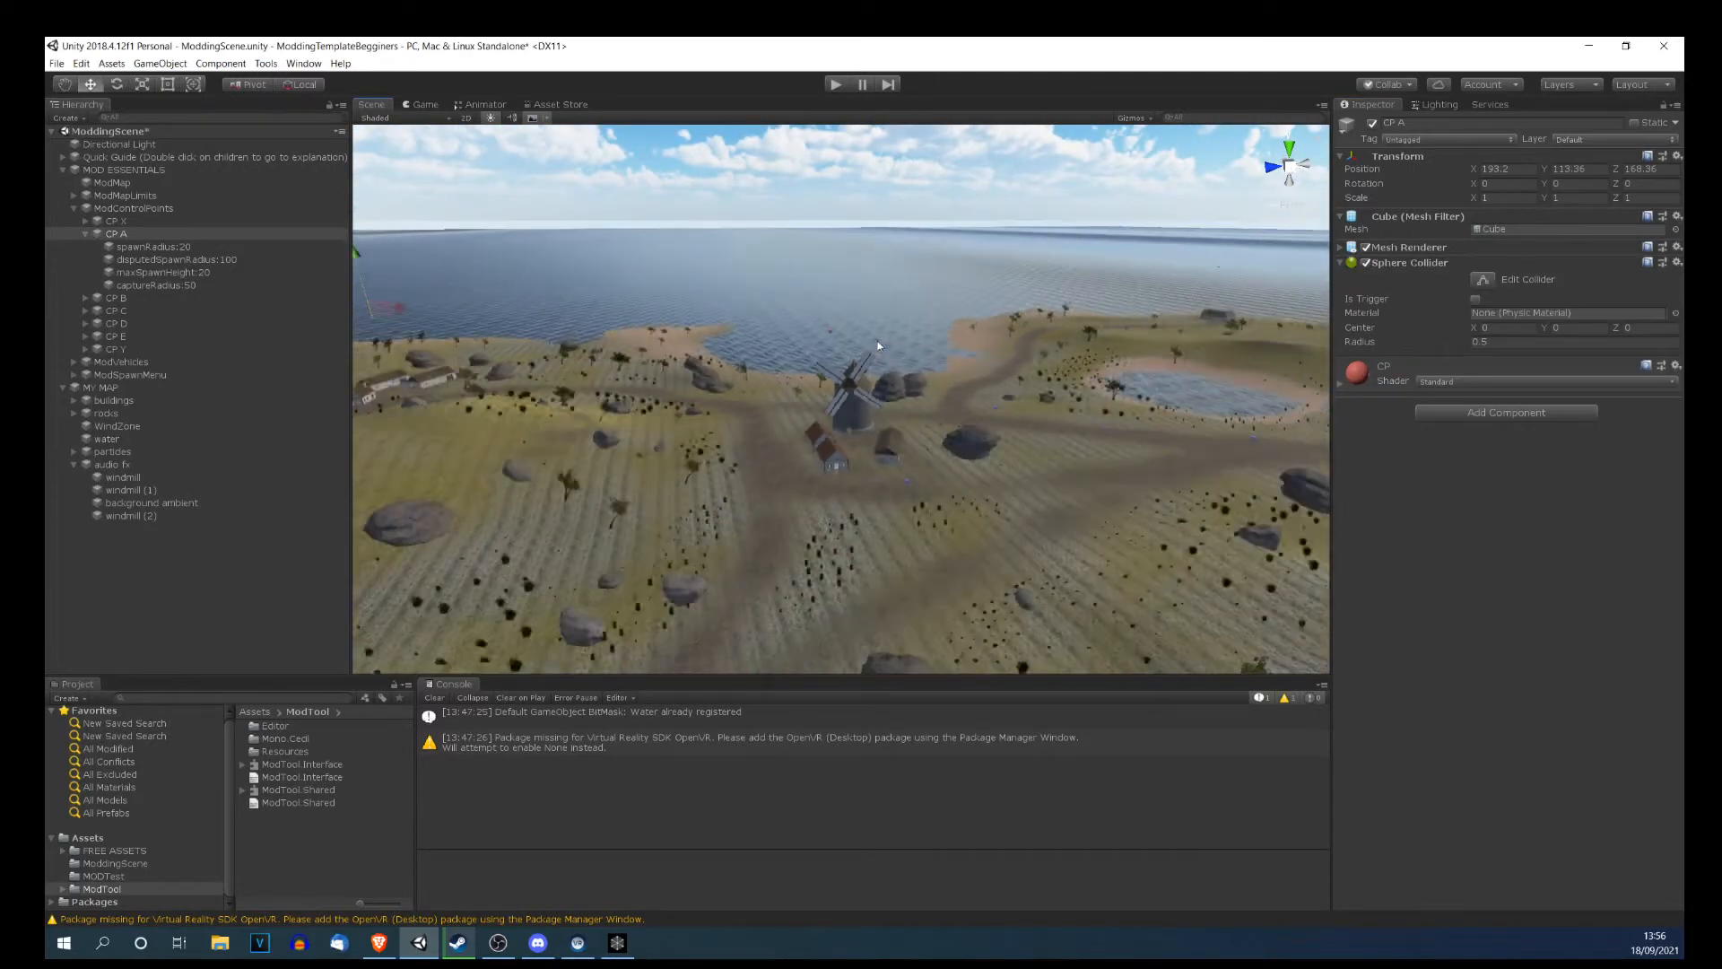
Focus on CP A and set its Sphere Collider radius to 50.
middle_drag(875, 348, 855, 394)
click(130, 225)
double_click(126, 233)
scroll(709, 393, down, 3)
scroll(708, 393, down, 5)
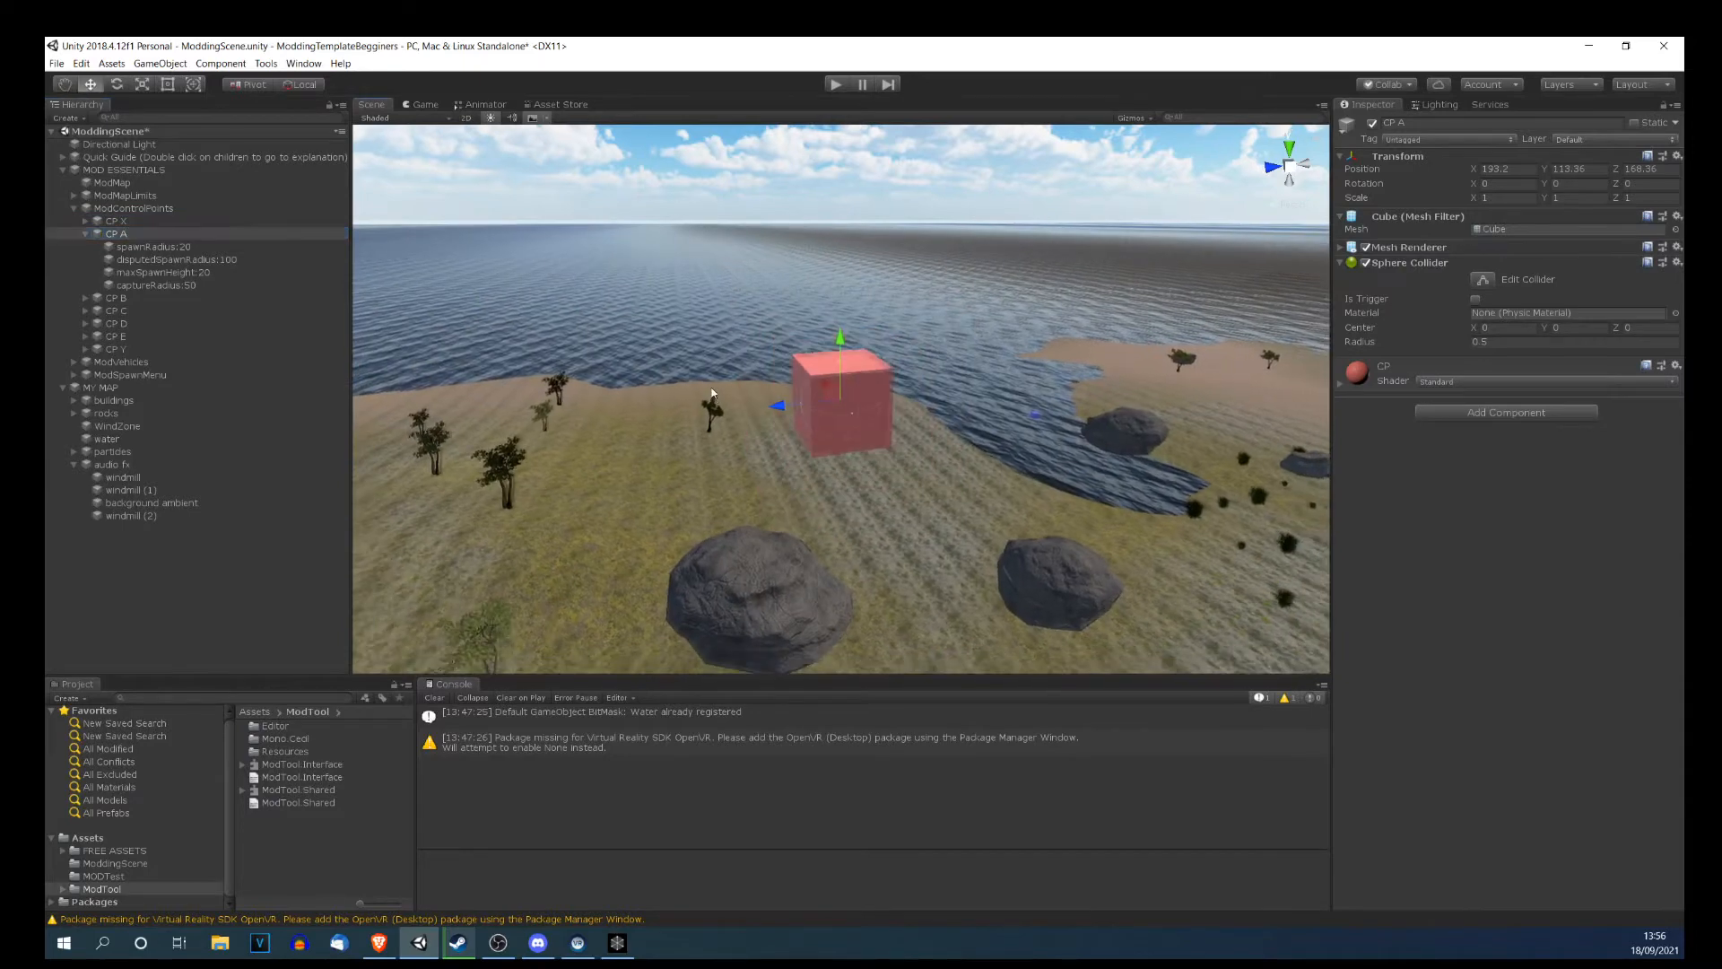
scroll(664, 312, down, 5)
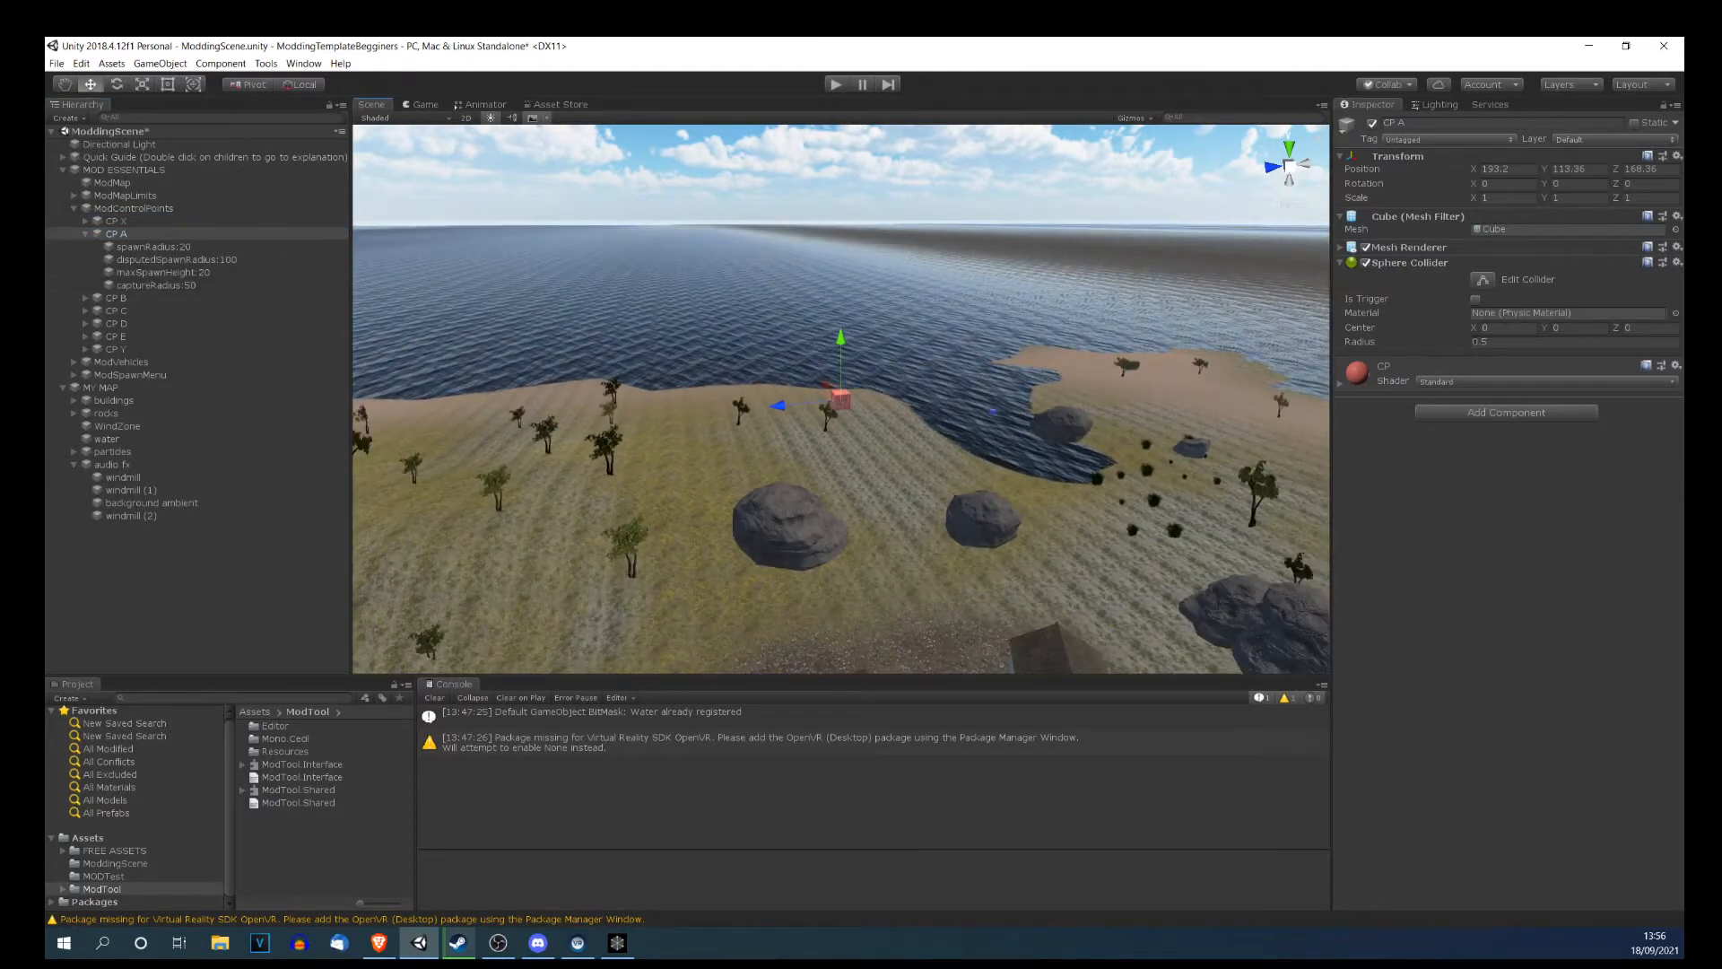
click(1482, 342)
text(50)
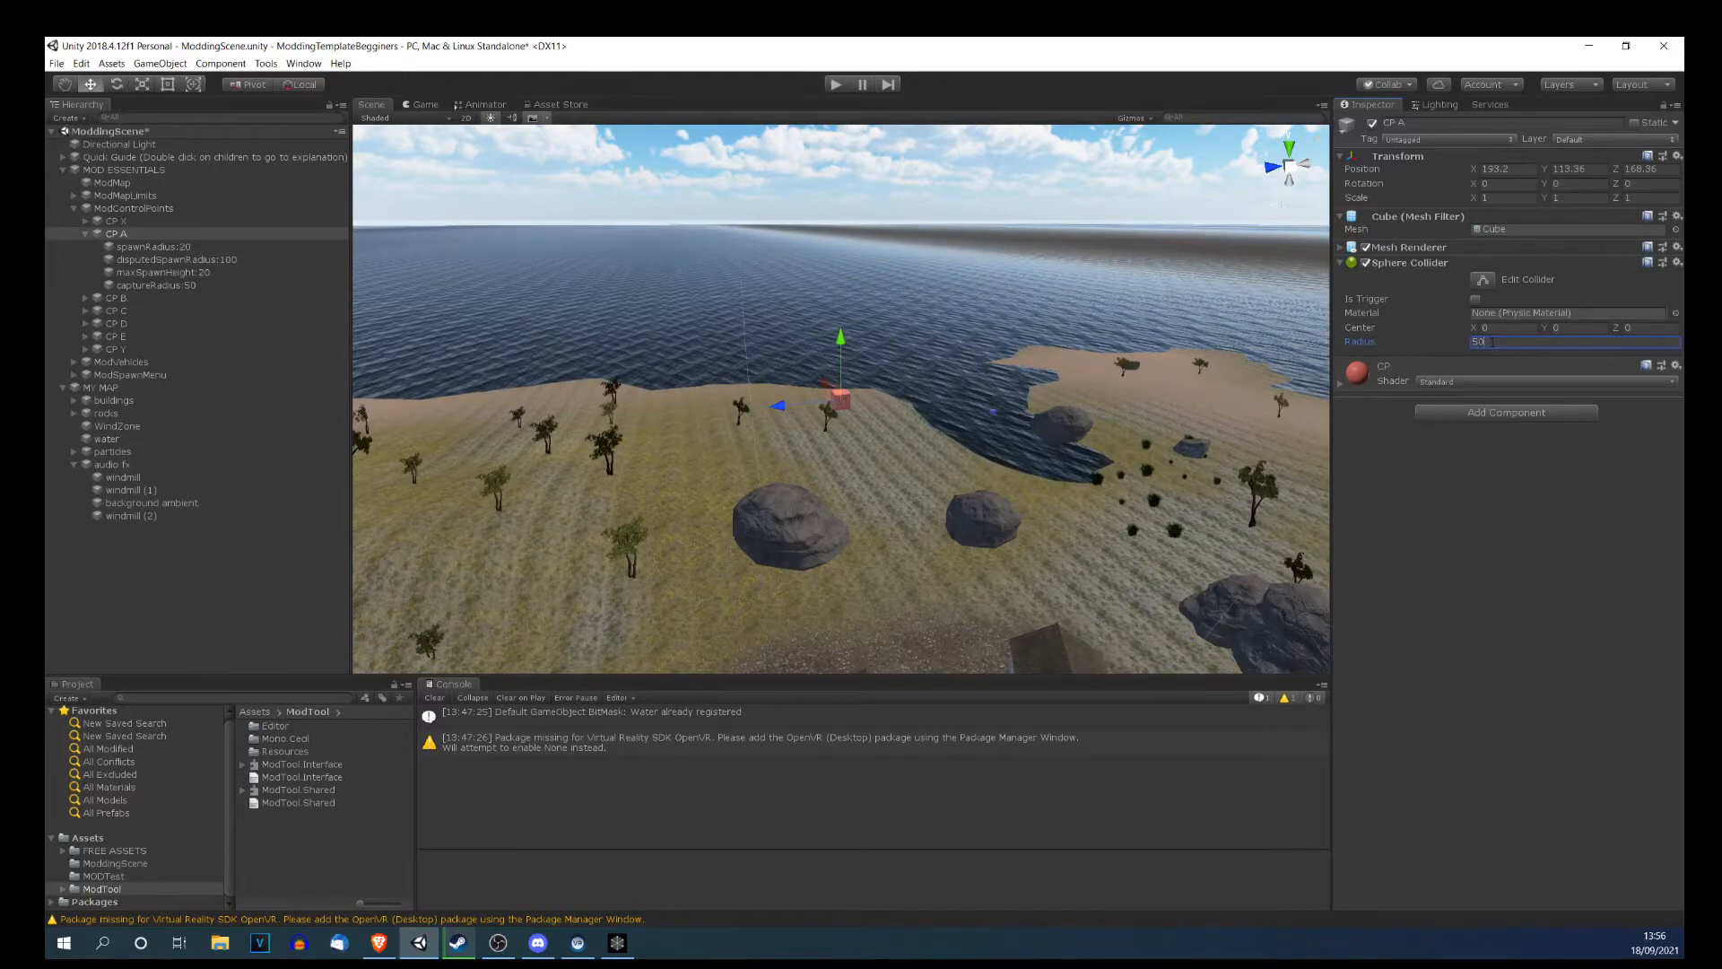
scroll(789, 404, down, 3)
scroll(787, 405, down, 4)
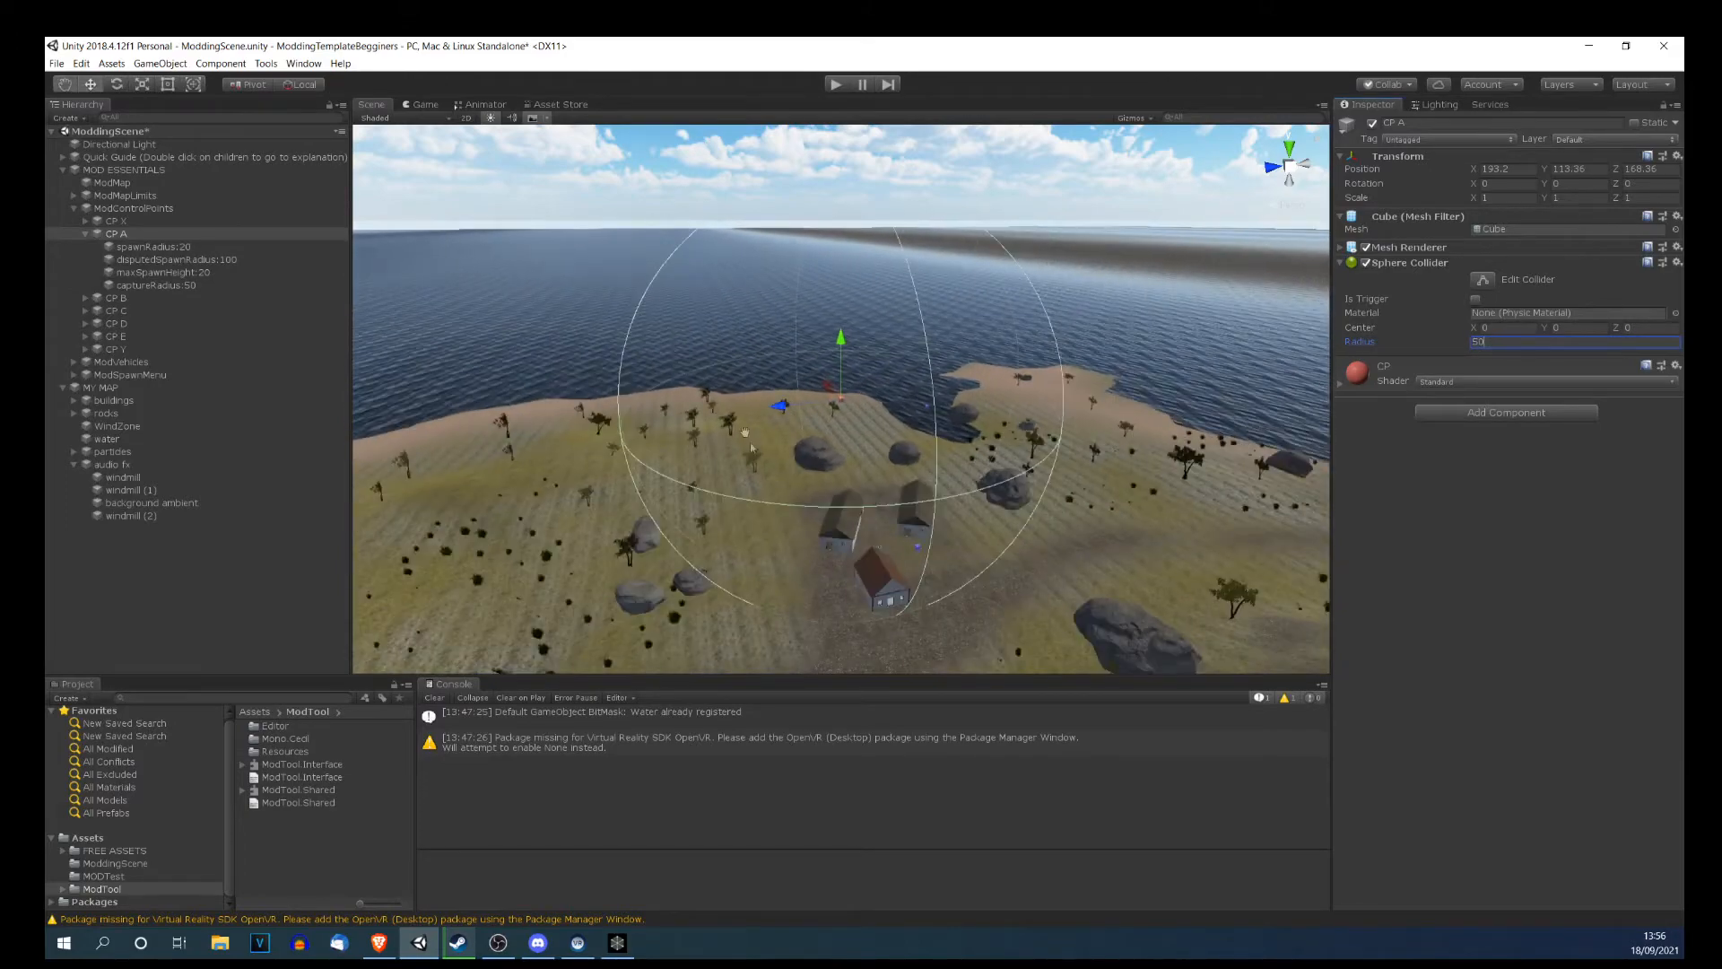
Examine how CP A's collider sphere reaches the ground around the farm buildings.
middle_drag(751, 444, 615, 300)
right_drag(615, 300, 603, 288)
middle_drag(603, 288, 651, 316)
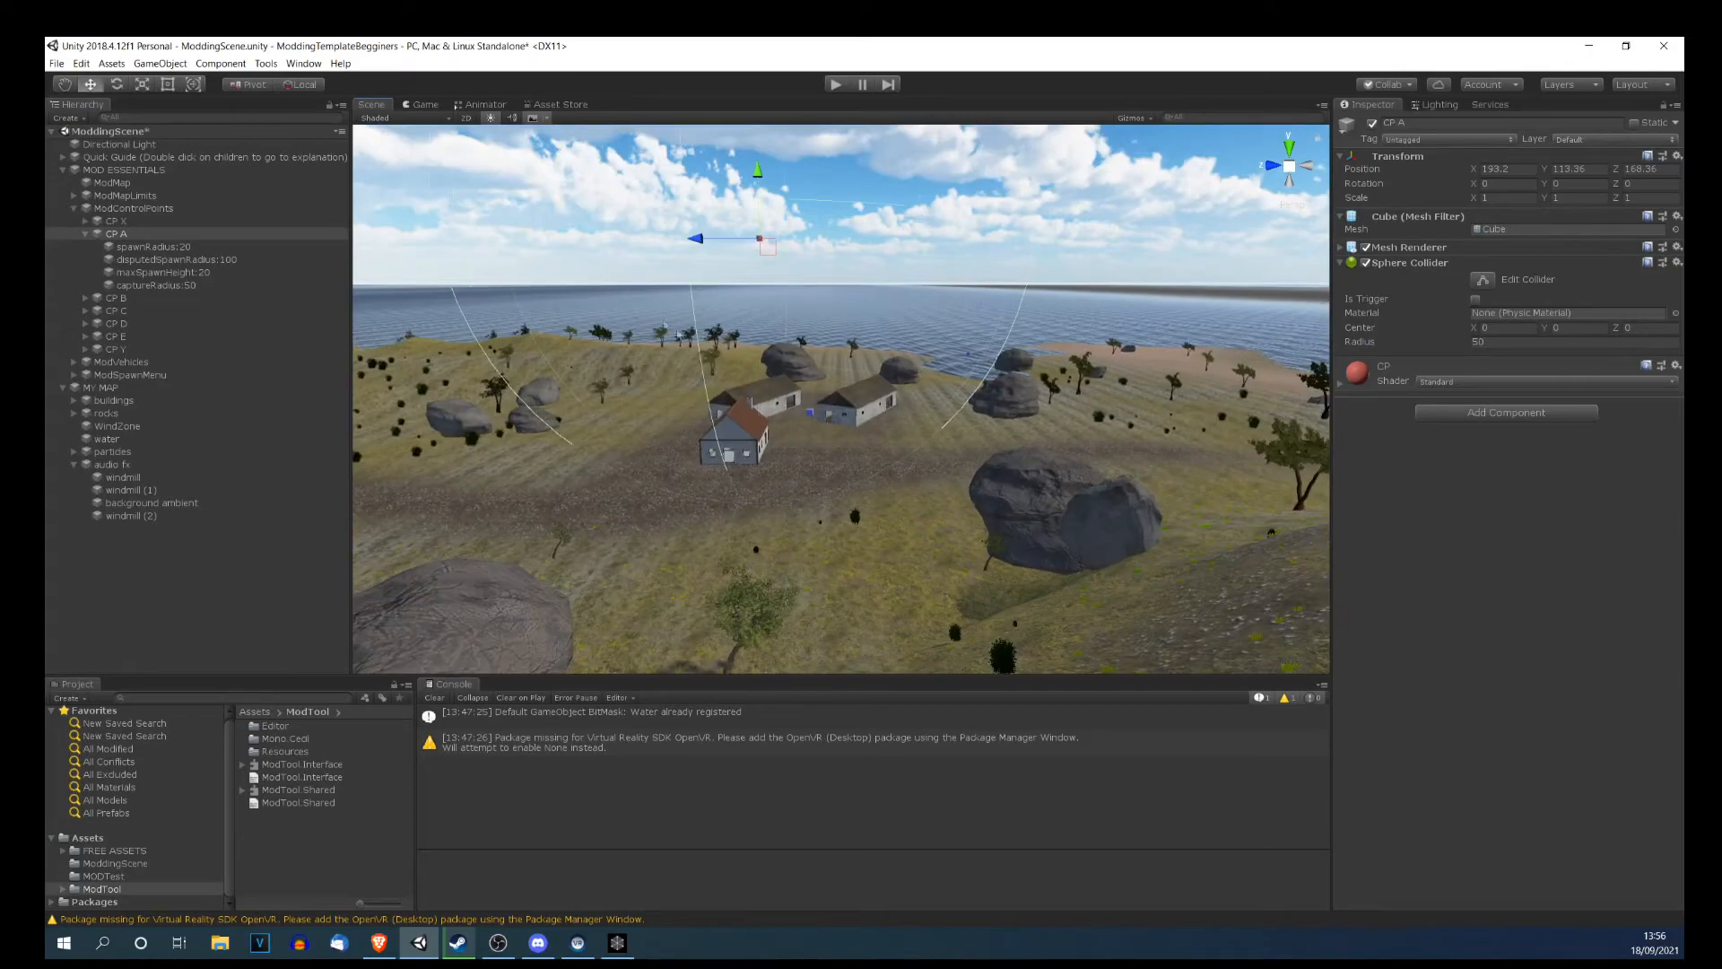
middle_drag(849, 431, 928, 386)
scroll(928, 385, up, 5)
right_drag(928, 386, 861, 399)
middle_drag(861, 400, 650, 494)
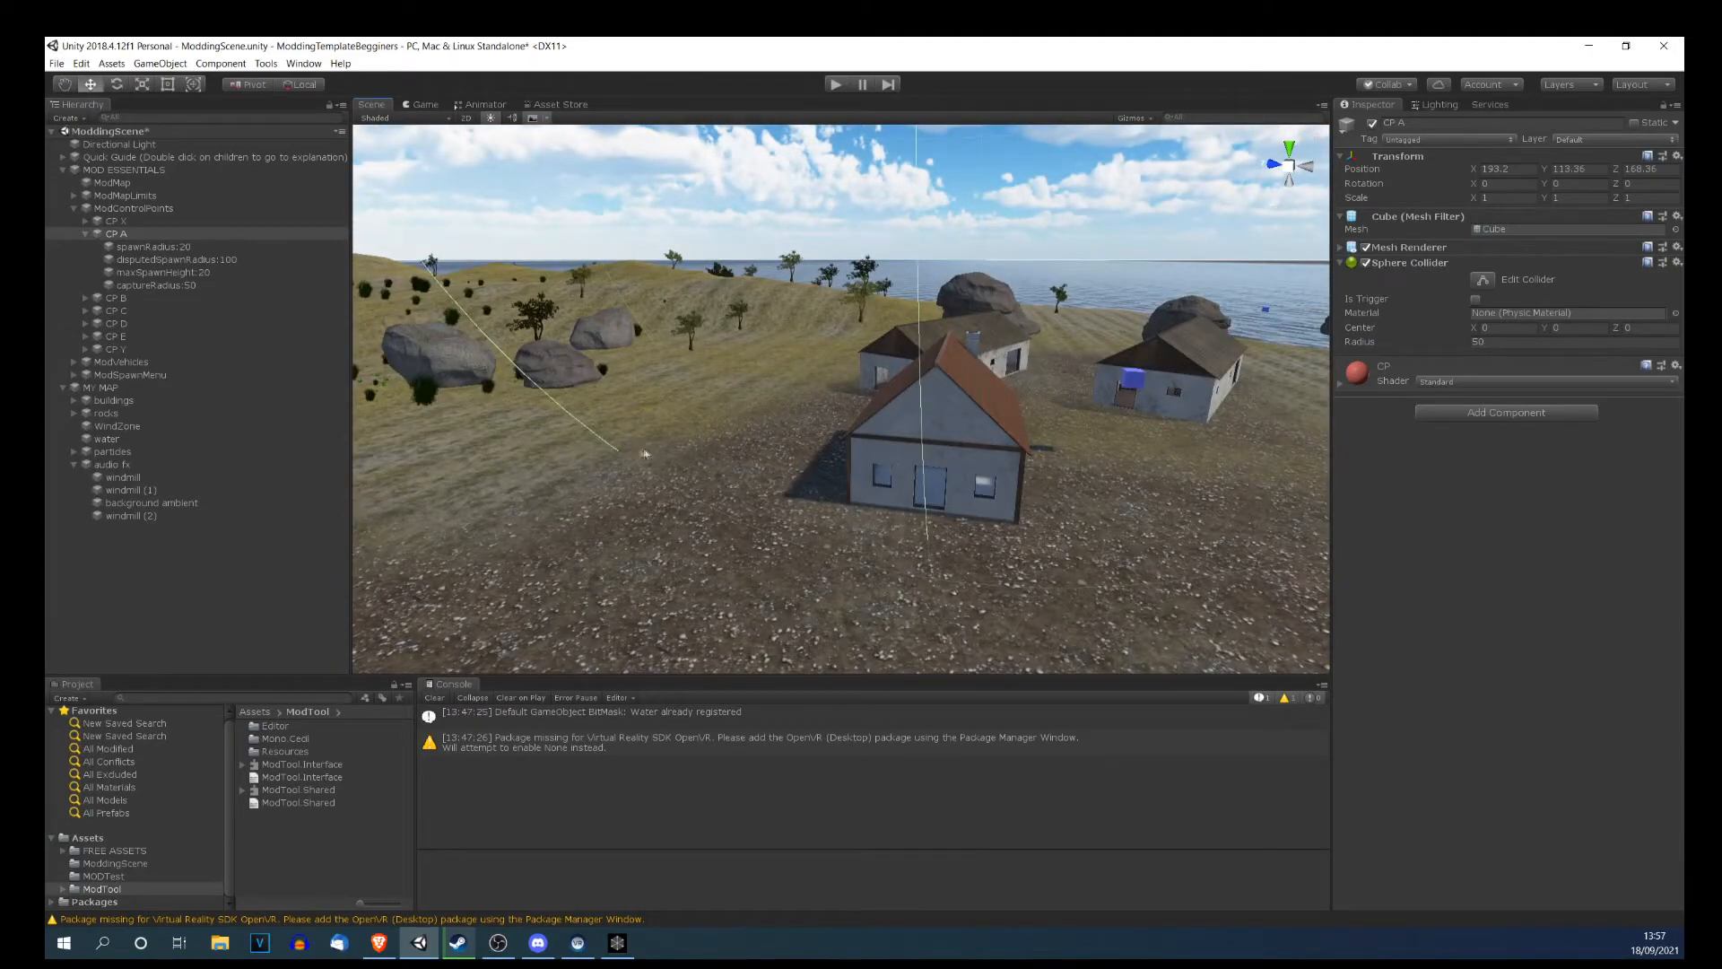
Lower control point CP A freehand along Y to about 104.2 so its sphere covers more ground.
scroll(715, 404, down, 7)
middle_drag(826, 271, 830, 363)
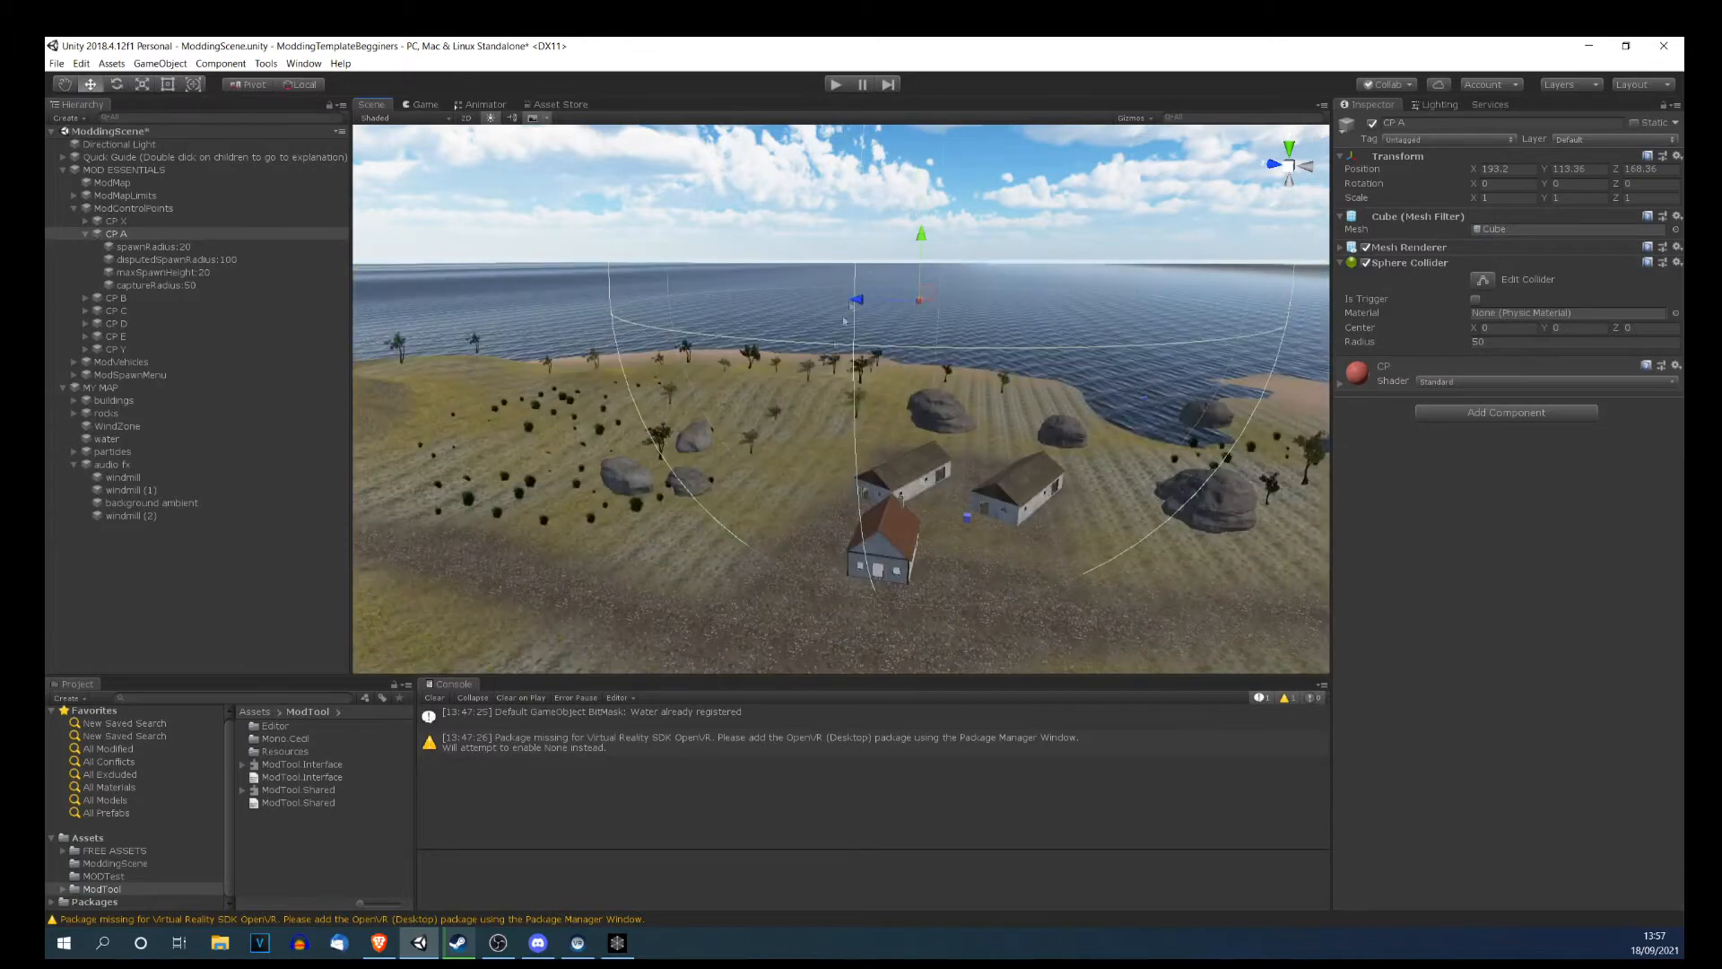
drag(907, 231, 908, 287)
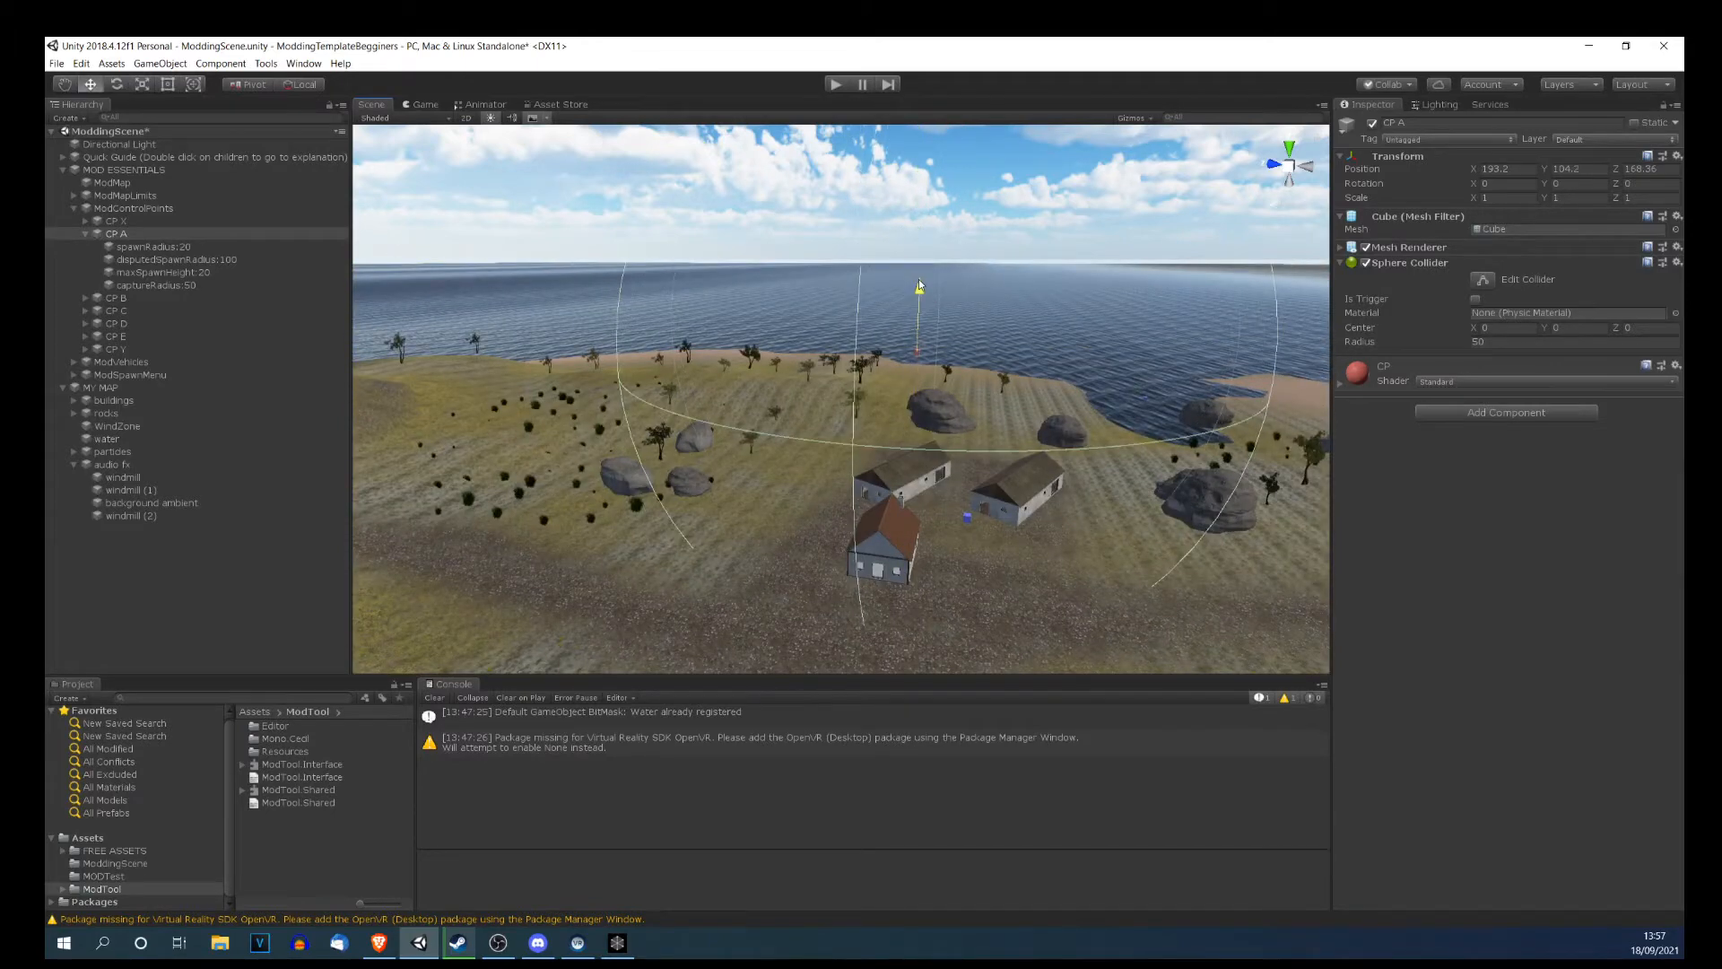
right_drag(835, 311, 867, 311)
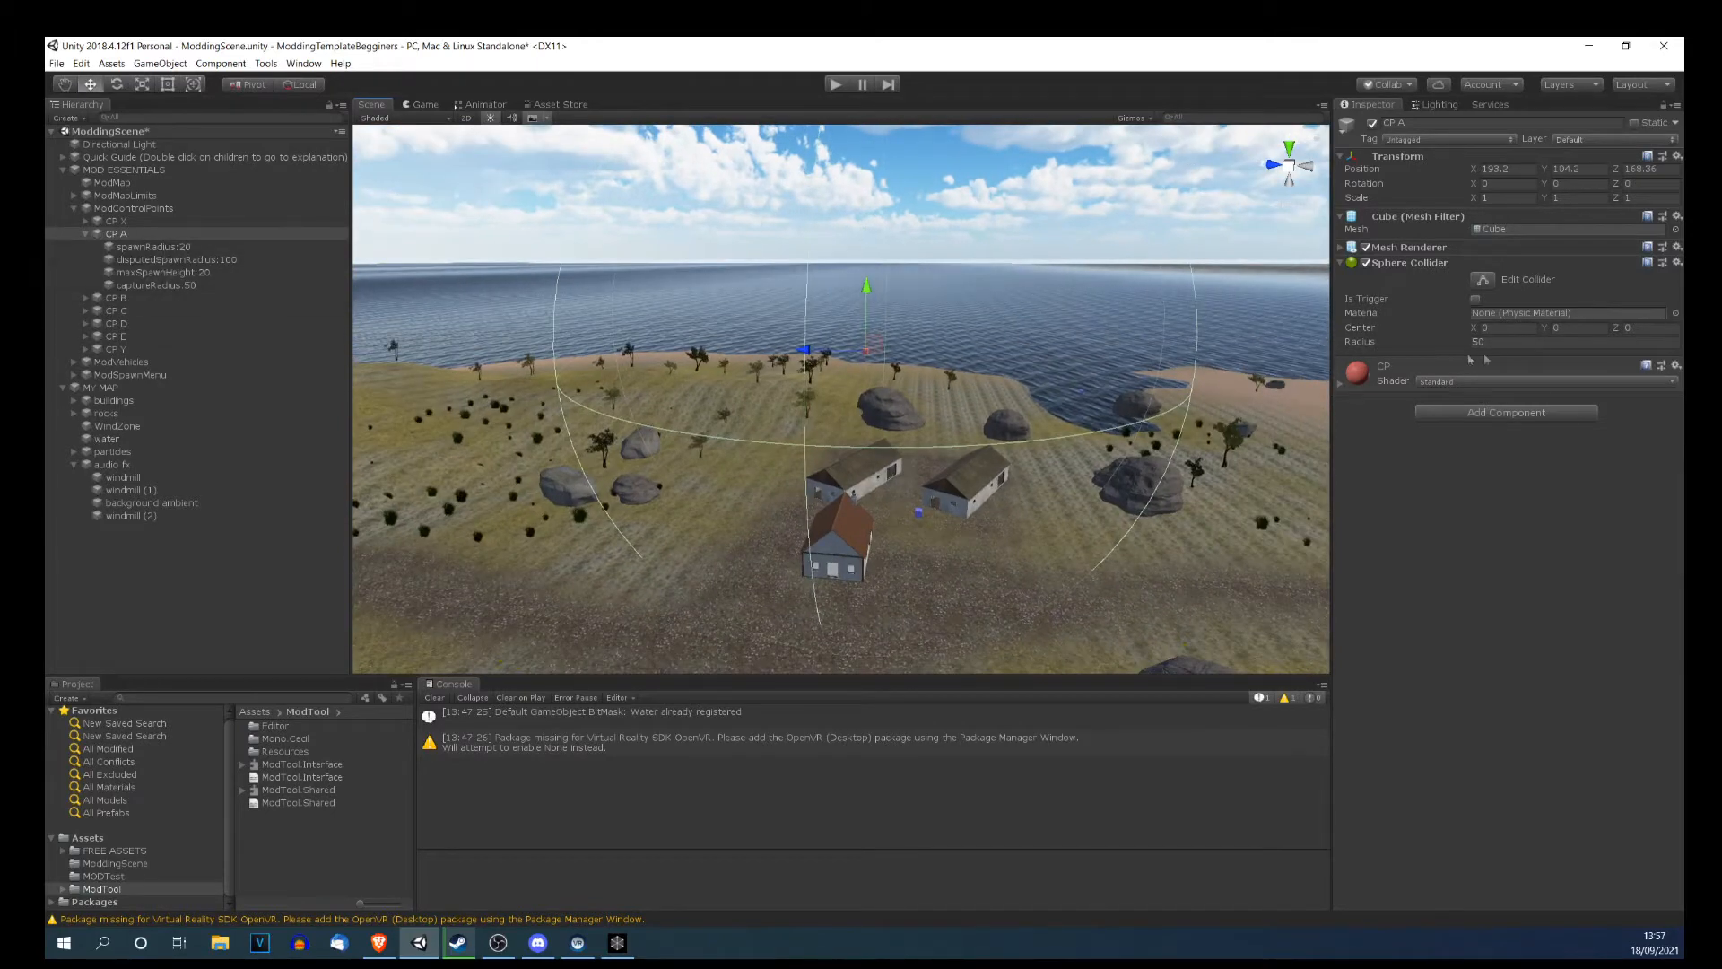
Remove the Sphere Collider component from control point CP A.
click(1677, 263)
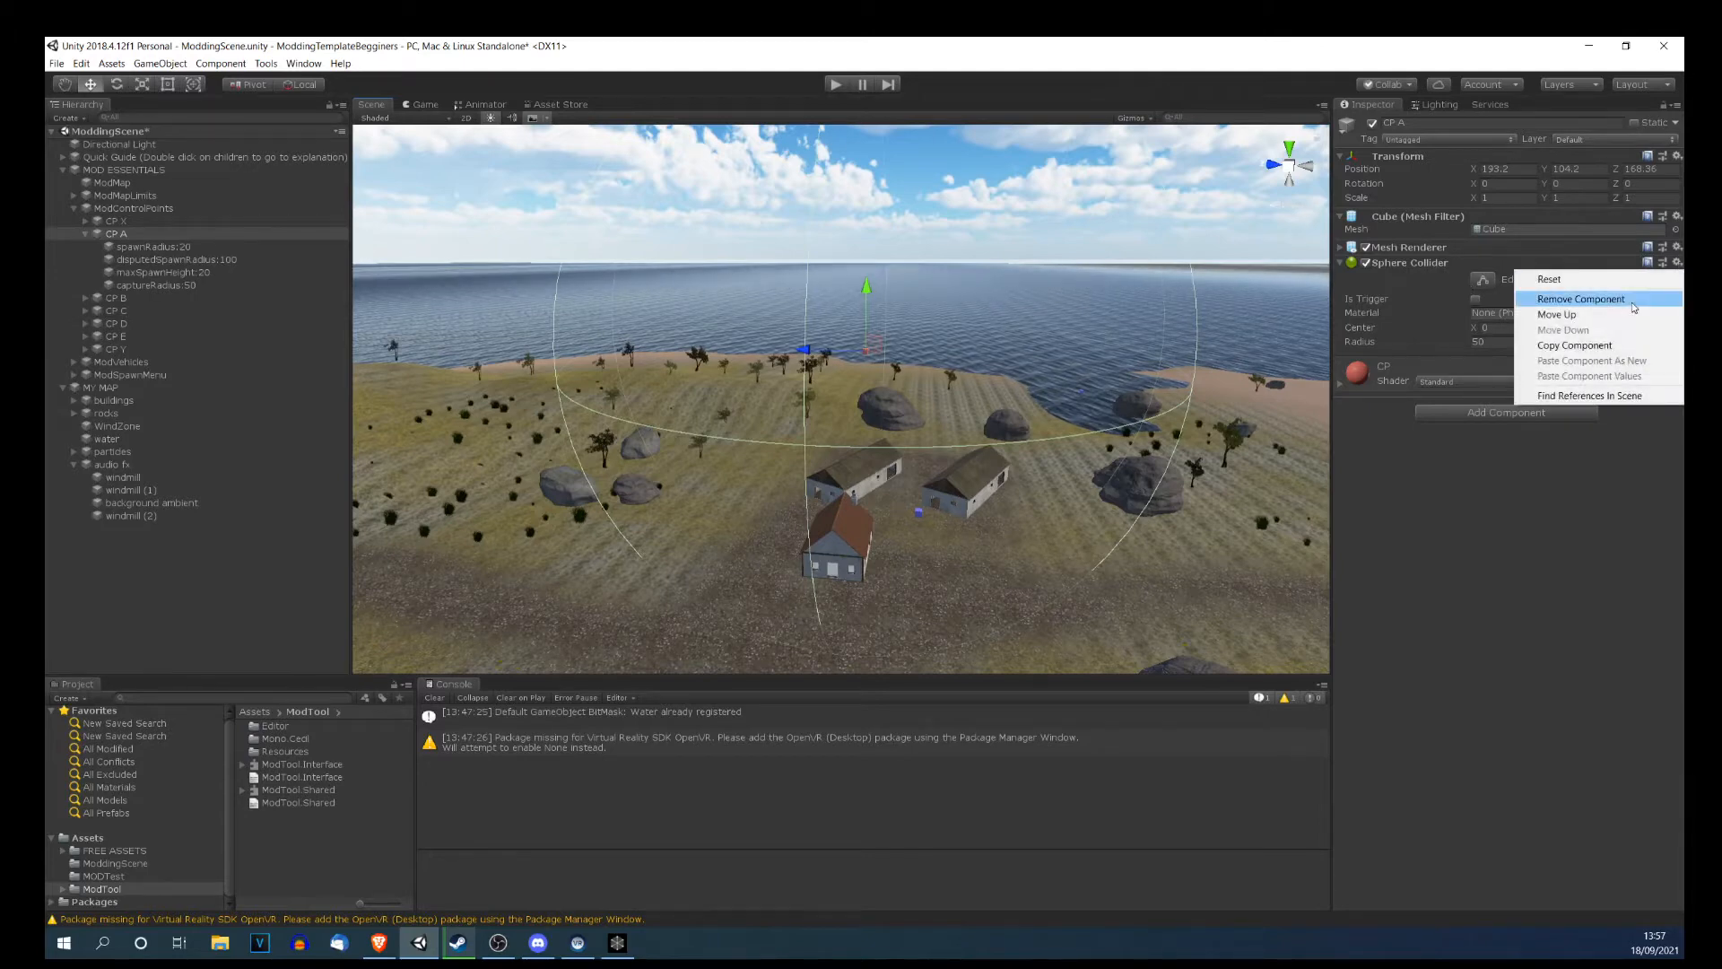
click(1633, 305)
right_drag(734, 374, 753, 377)
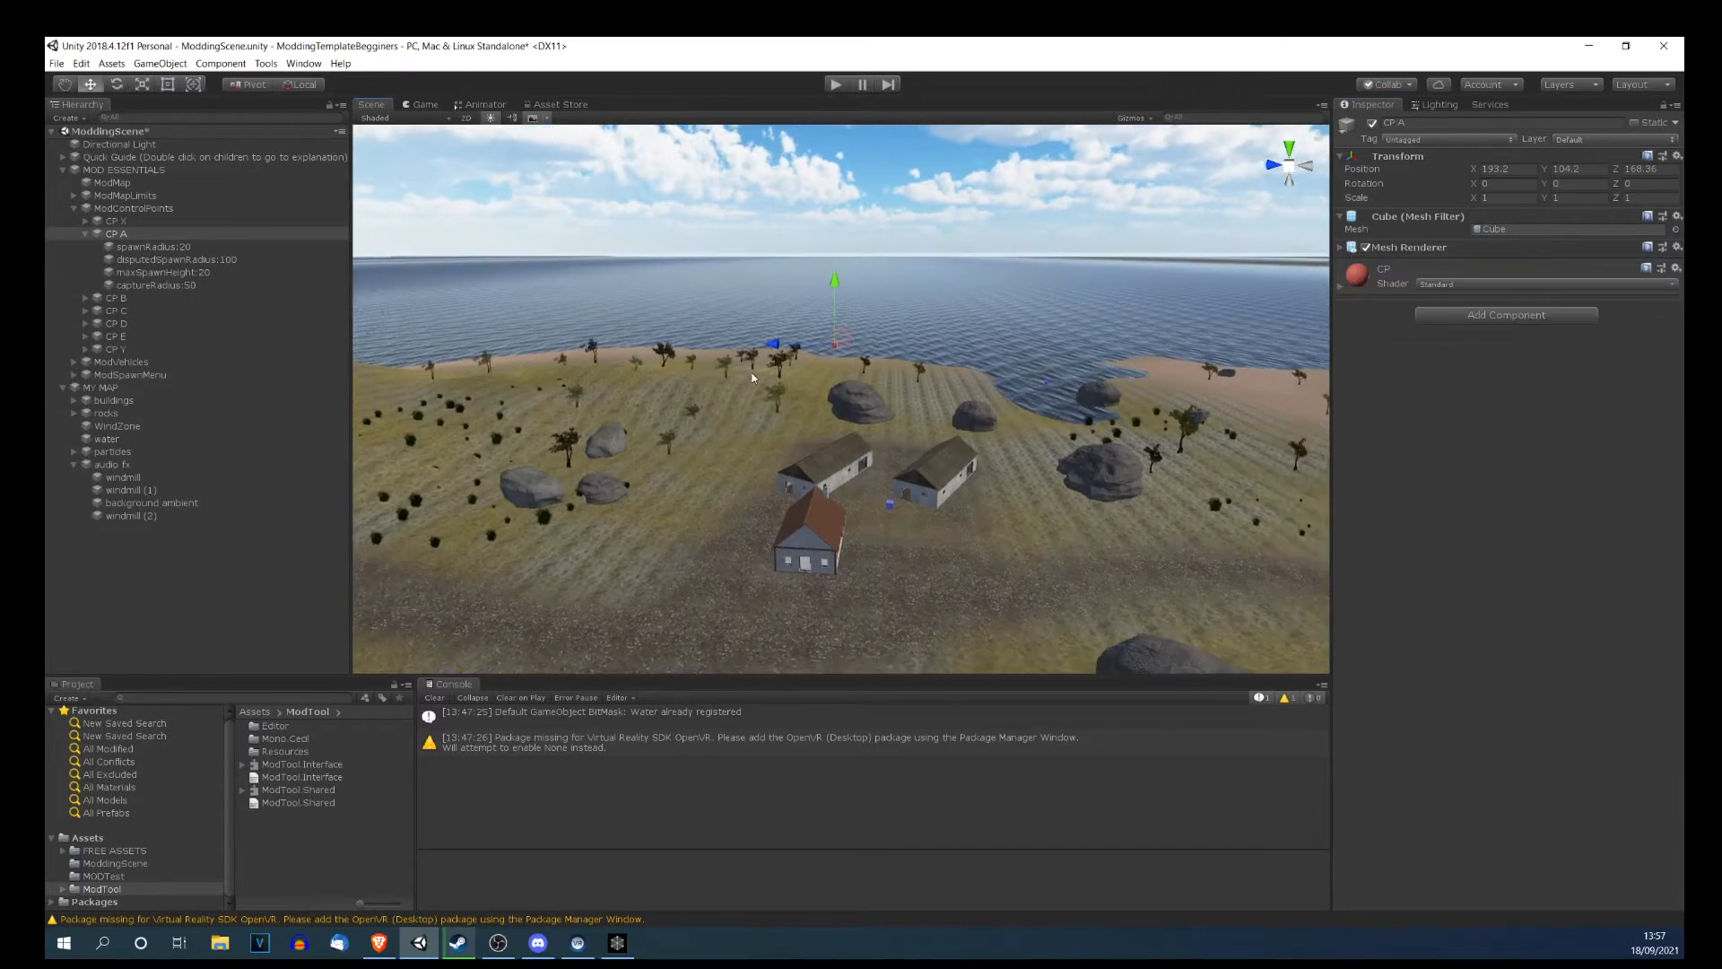
middle_drag(740, 368, 717, 328)
scroll(712, 324, up, 3)
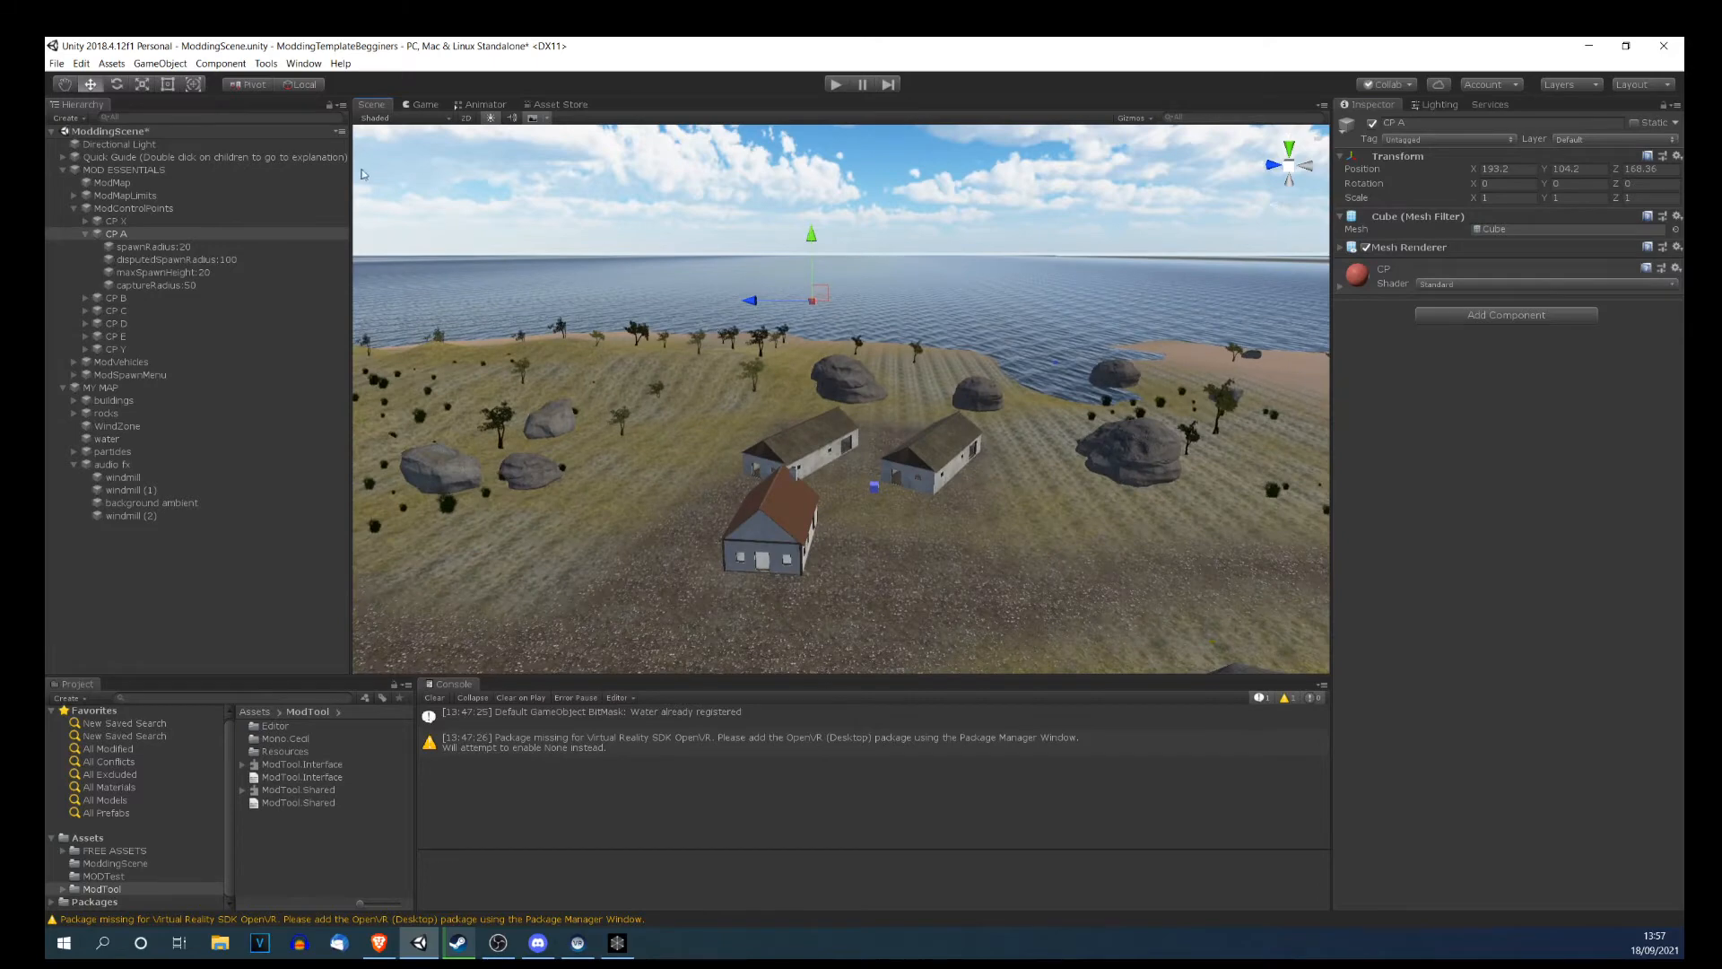
Collapse CP A and ModControlPoints, and expand ModVehicles to list the map's vehicle objects.
click(84, 234)
click(85, 247)
click(85, 247)
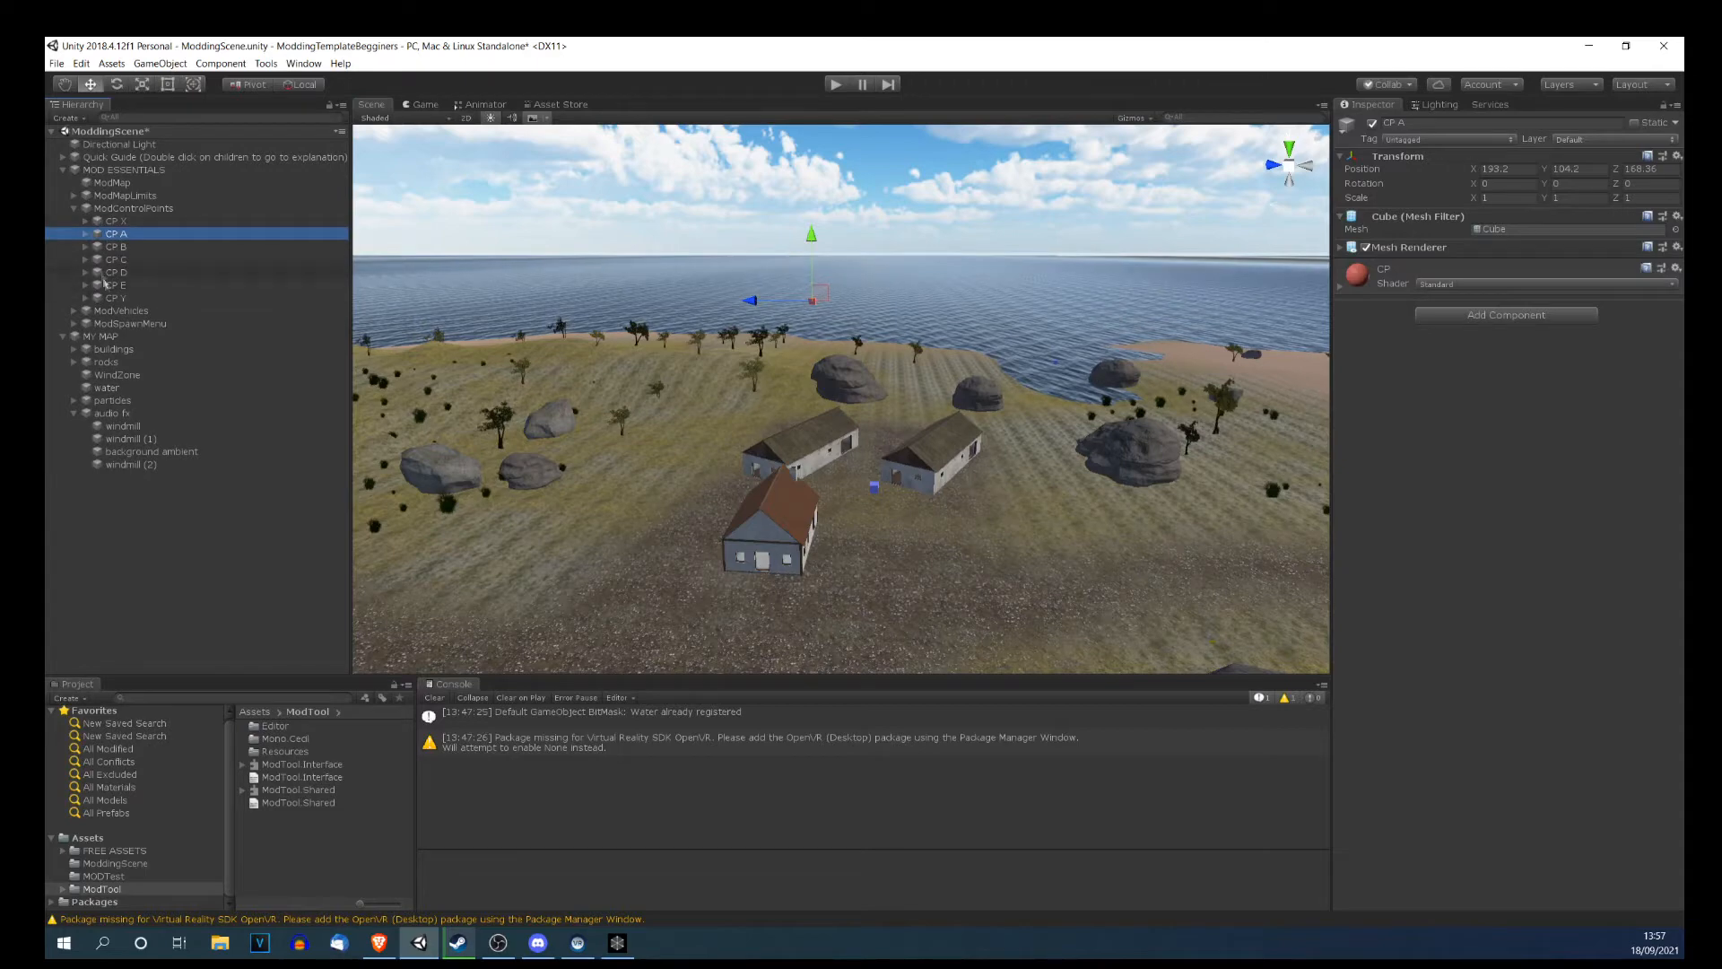
right_drag(994, 492, 882, 495)
middle_drag(923, 471, 753, 443)
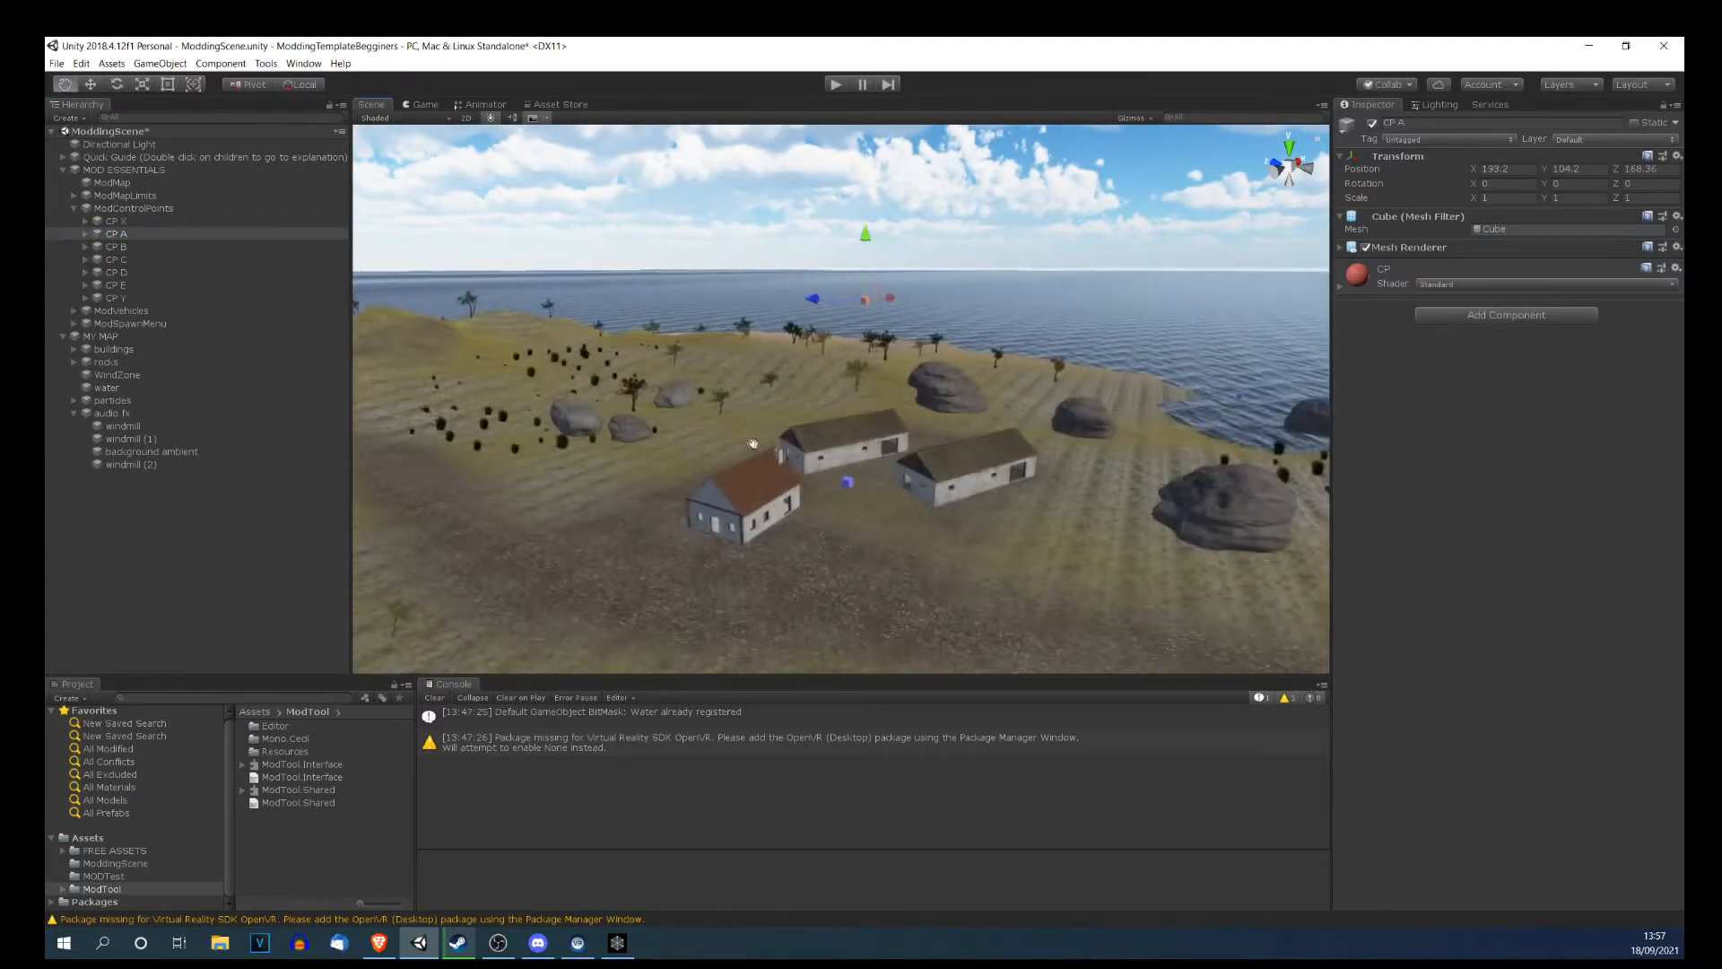
right_drag(894, 440, 803, 434)
scroll(813, 446, up, 3)
middle_drag(915, 449, 813, 447)
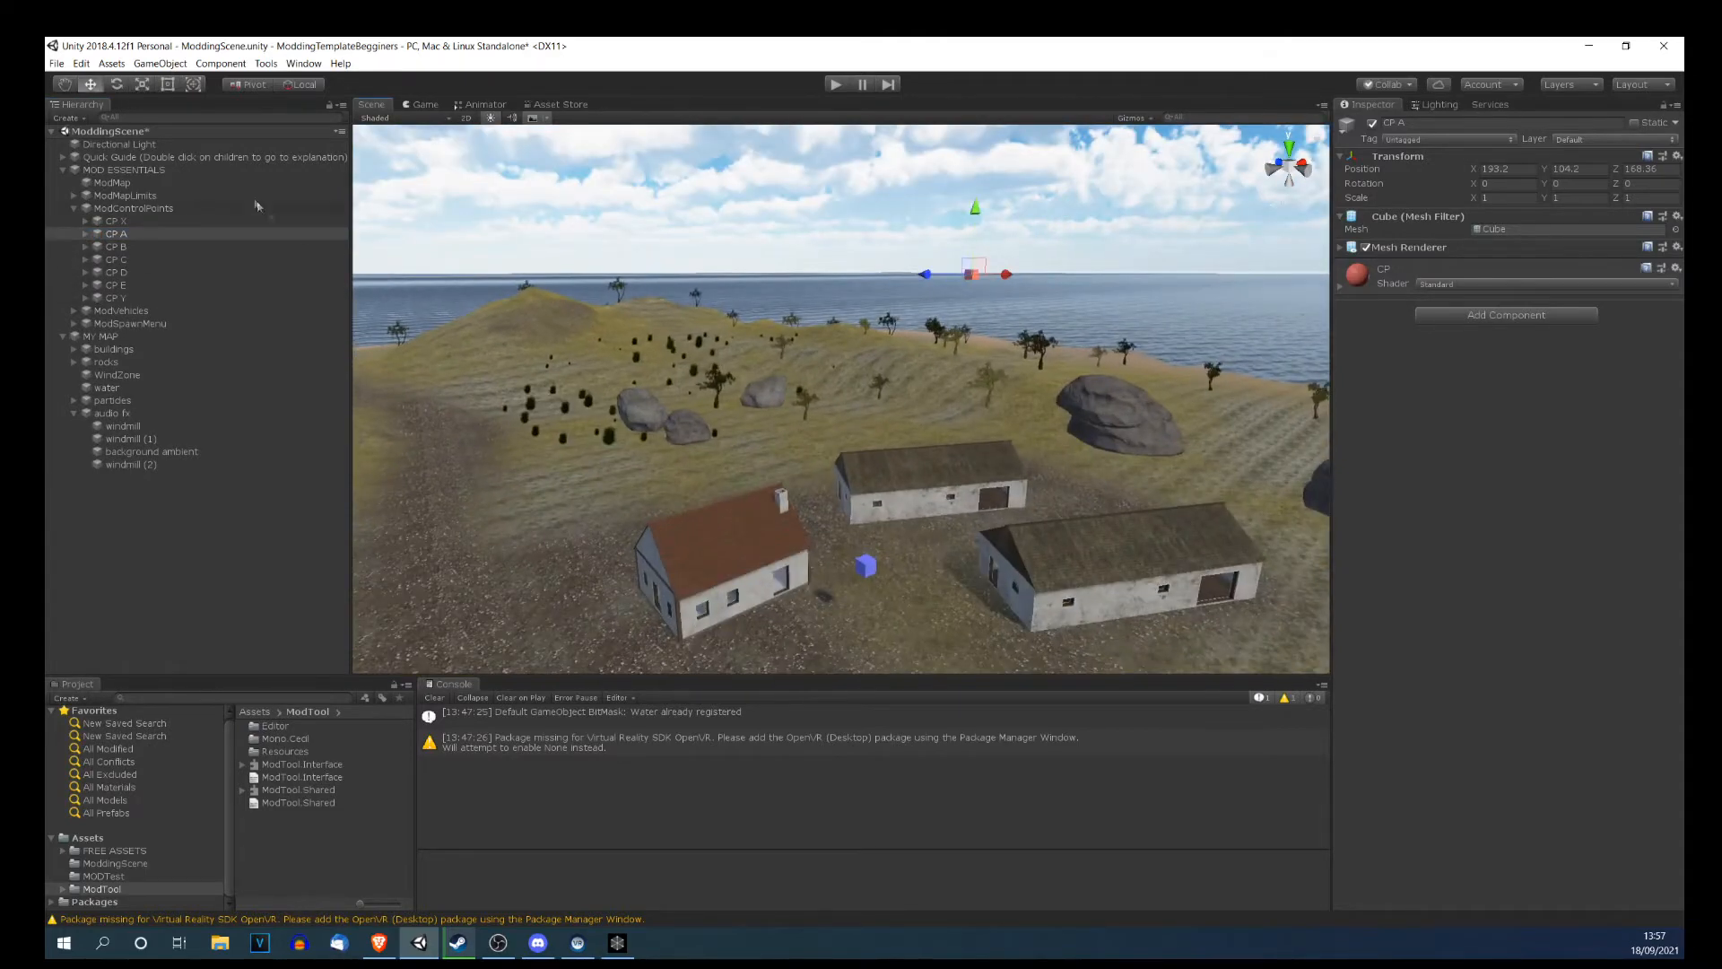
click(74, 209)
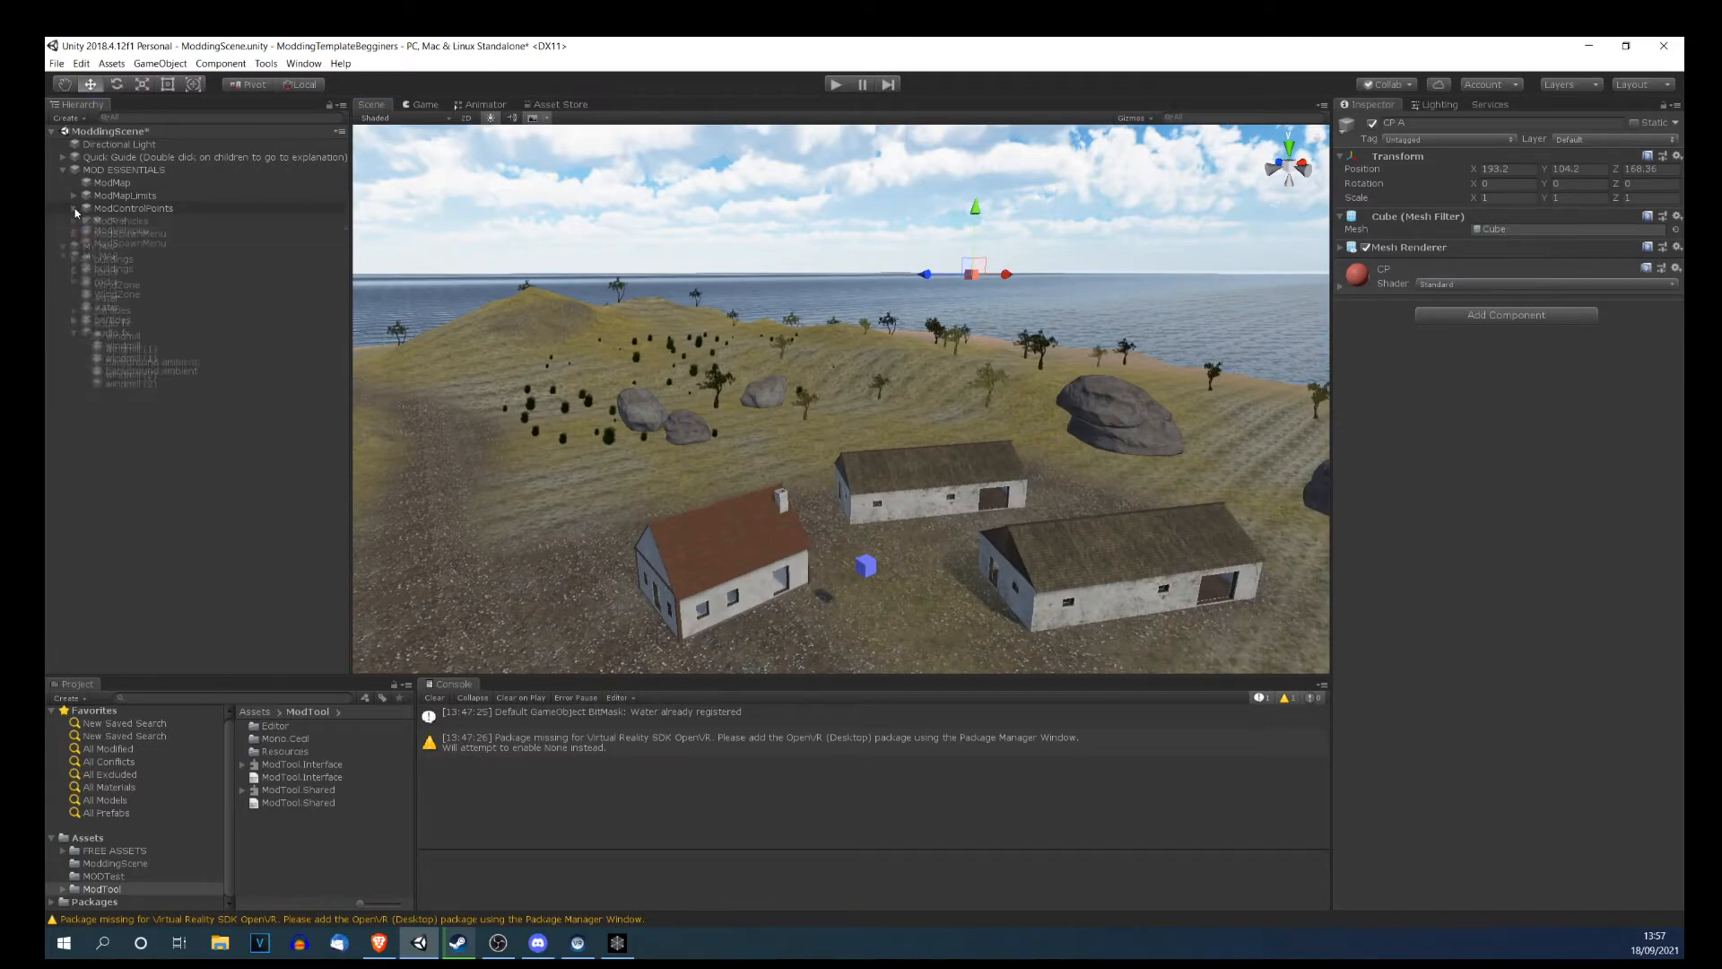
click(74, 221)
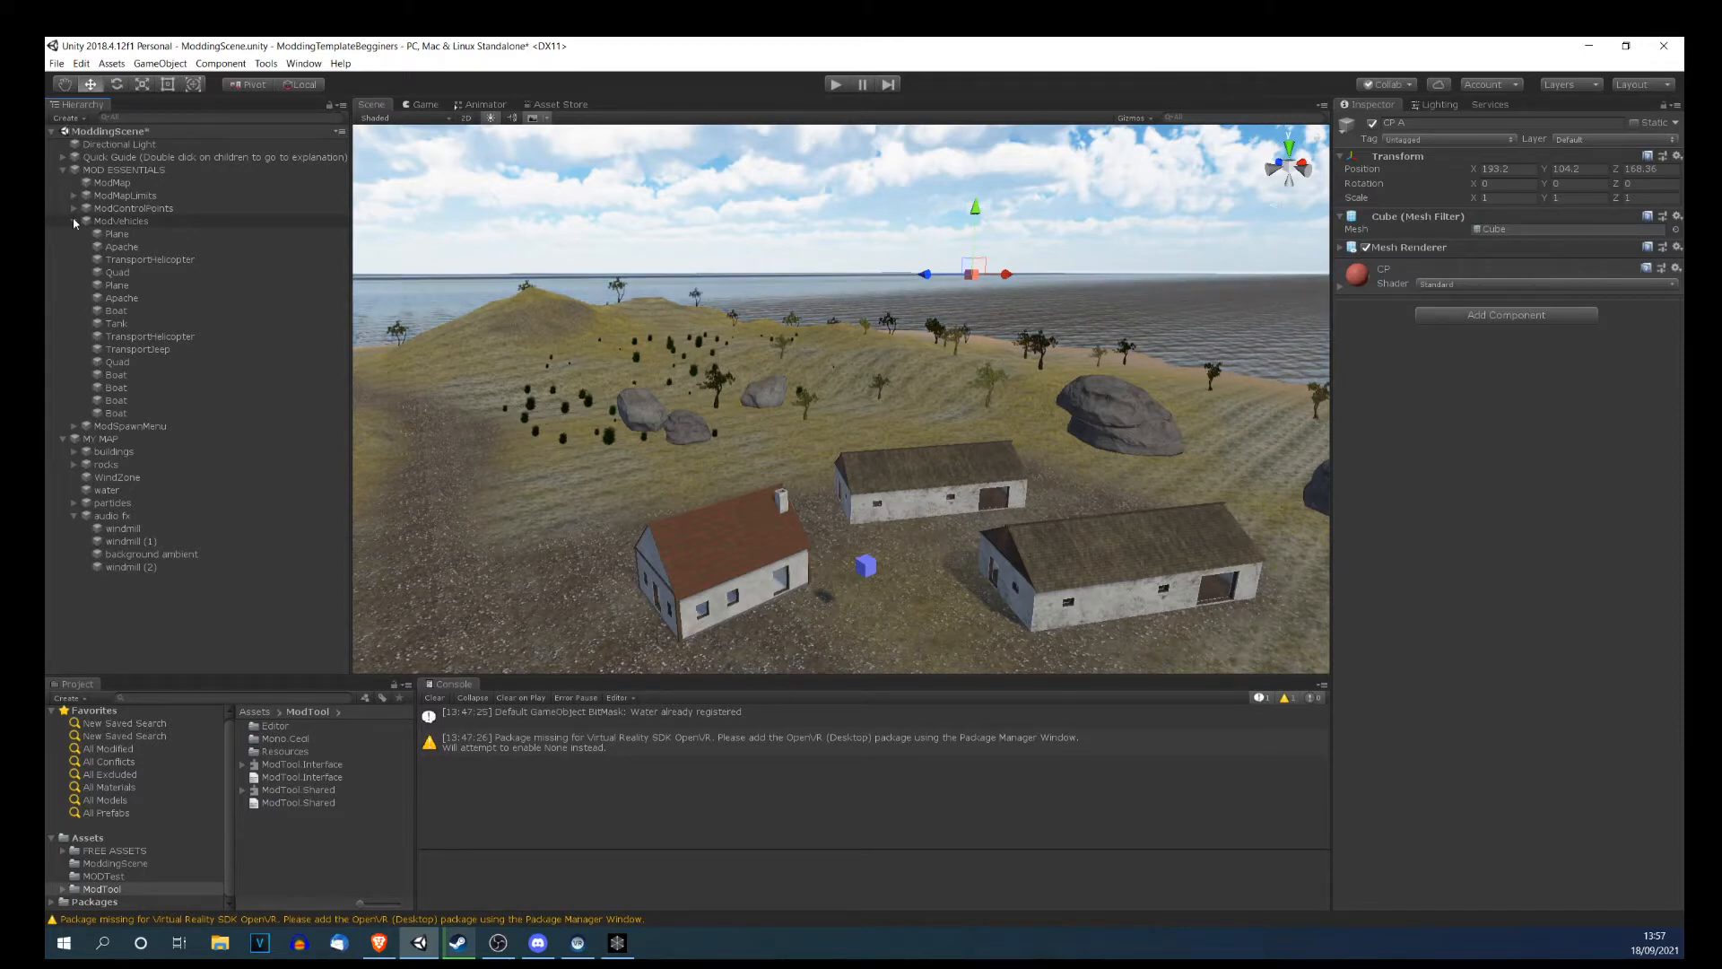
Examine the blue vehicle cube's placement beside the farmhouse and barns from several angles.
right_drag(924, 446, 821, 429)
scroll(822, 429, down, 3)
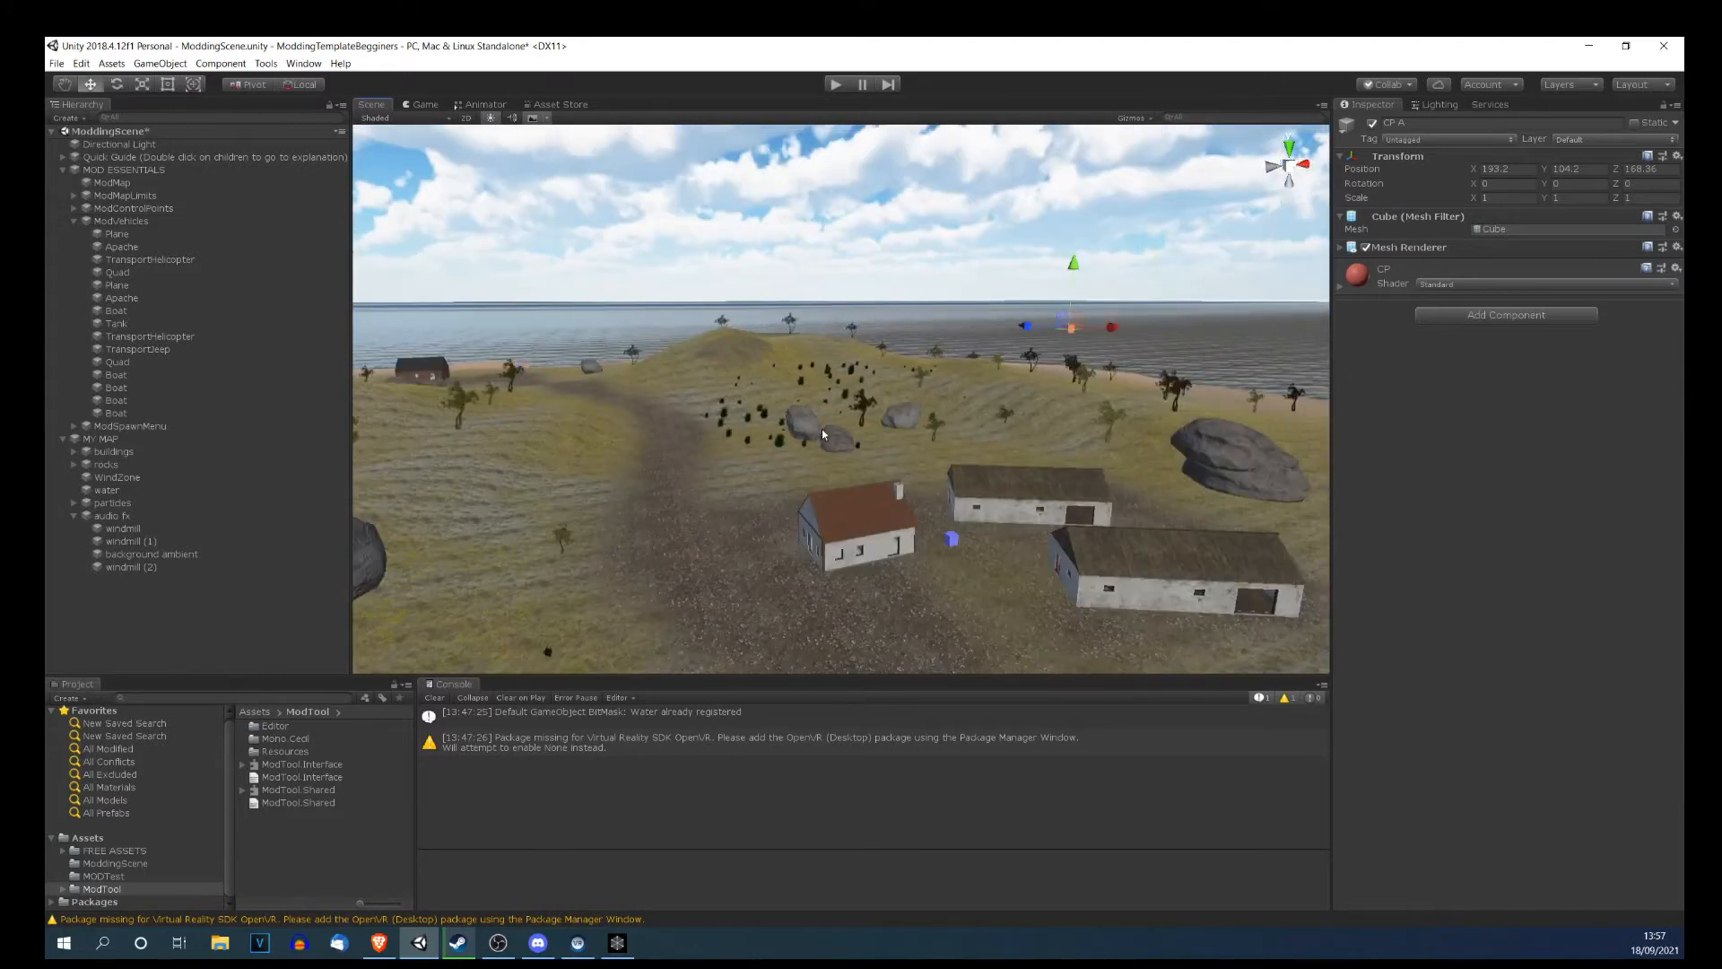
middle_drag(822, 428, 617, 364)
scroll(617, 364, up, 3)
right_drag(815, 359, 746, 364)
middle_drag(746, 364, 664, 451)
scroll(574, 425, up, 2)
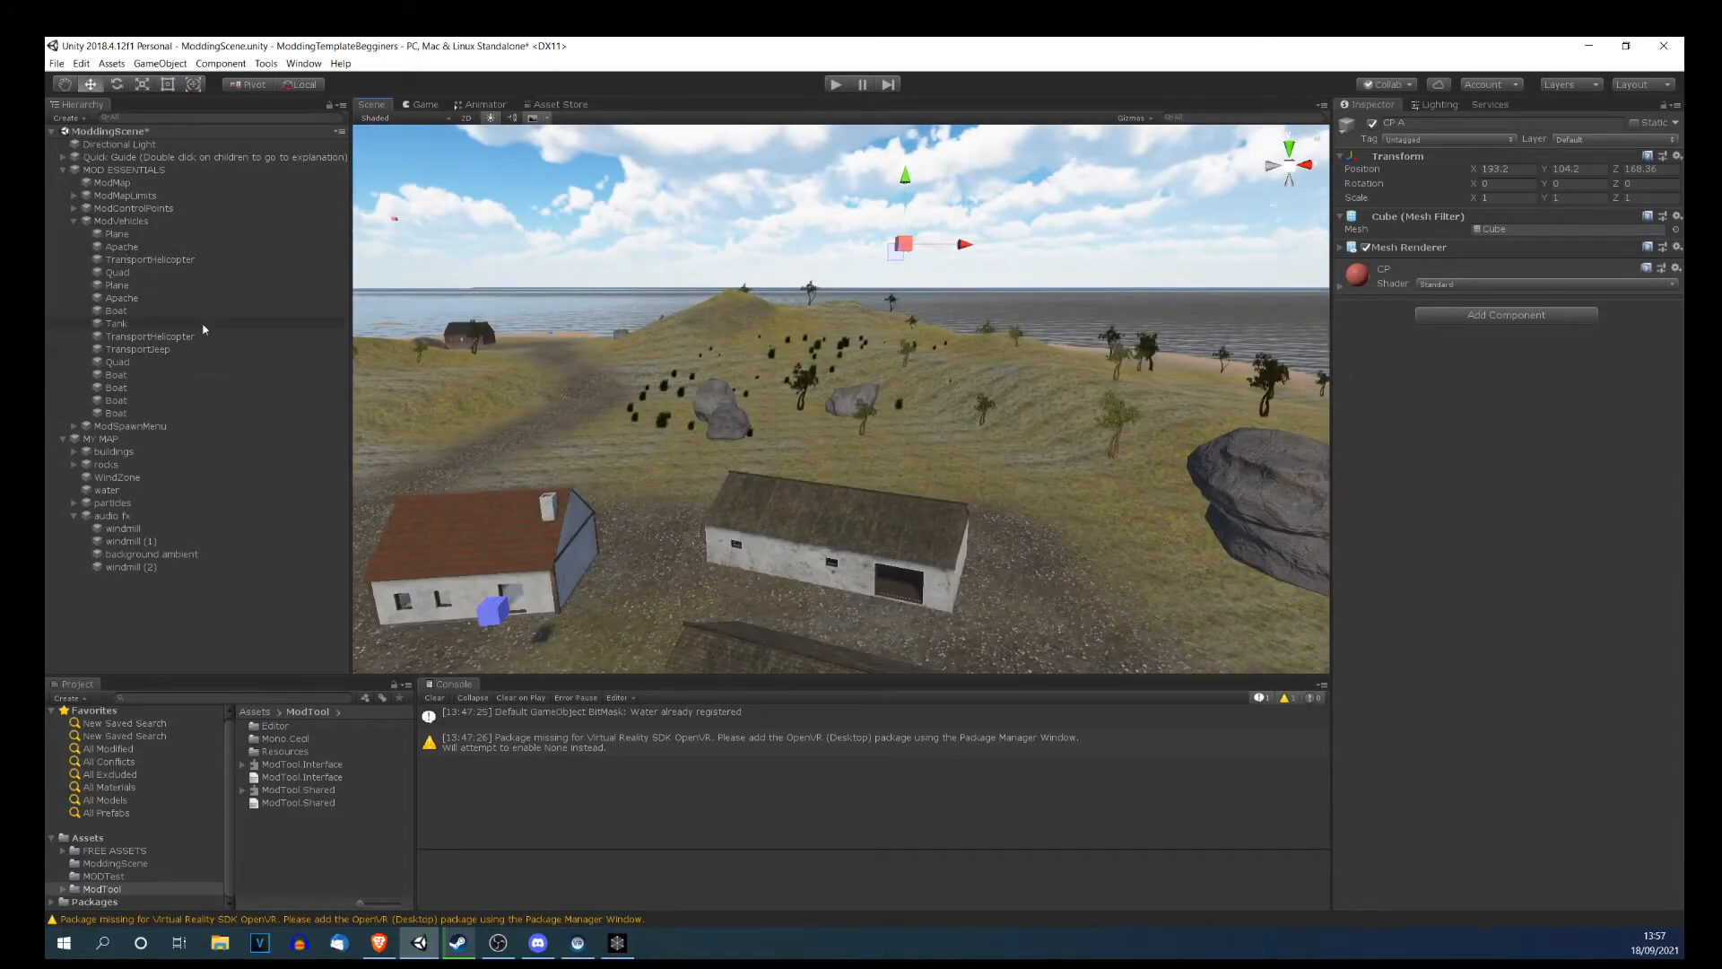
right_drag(827, 426, 711, 430)
scroll(709, 431, down, 4)
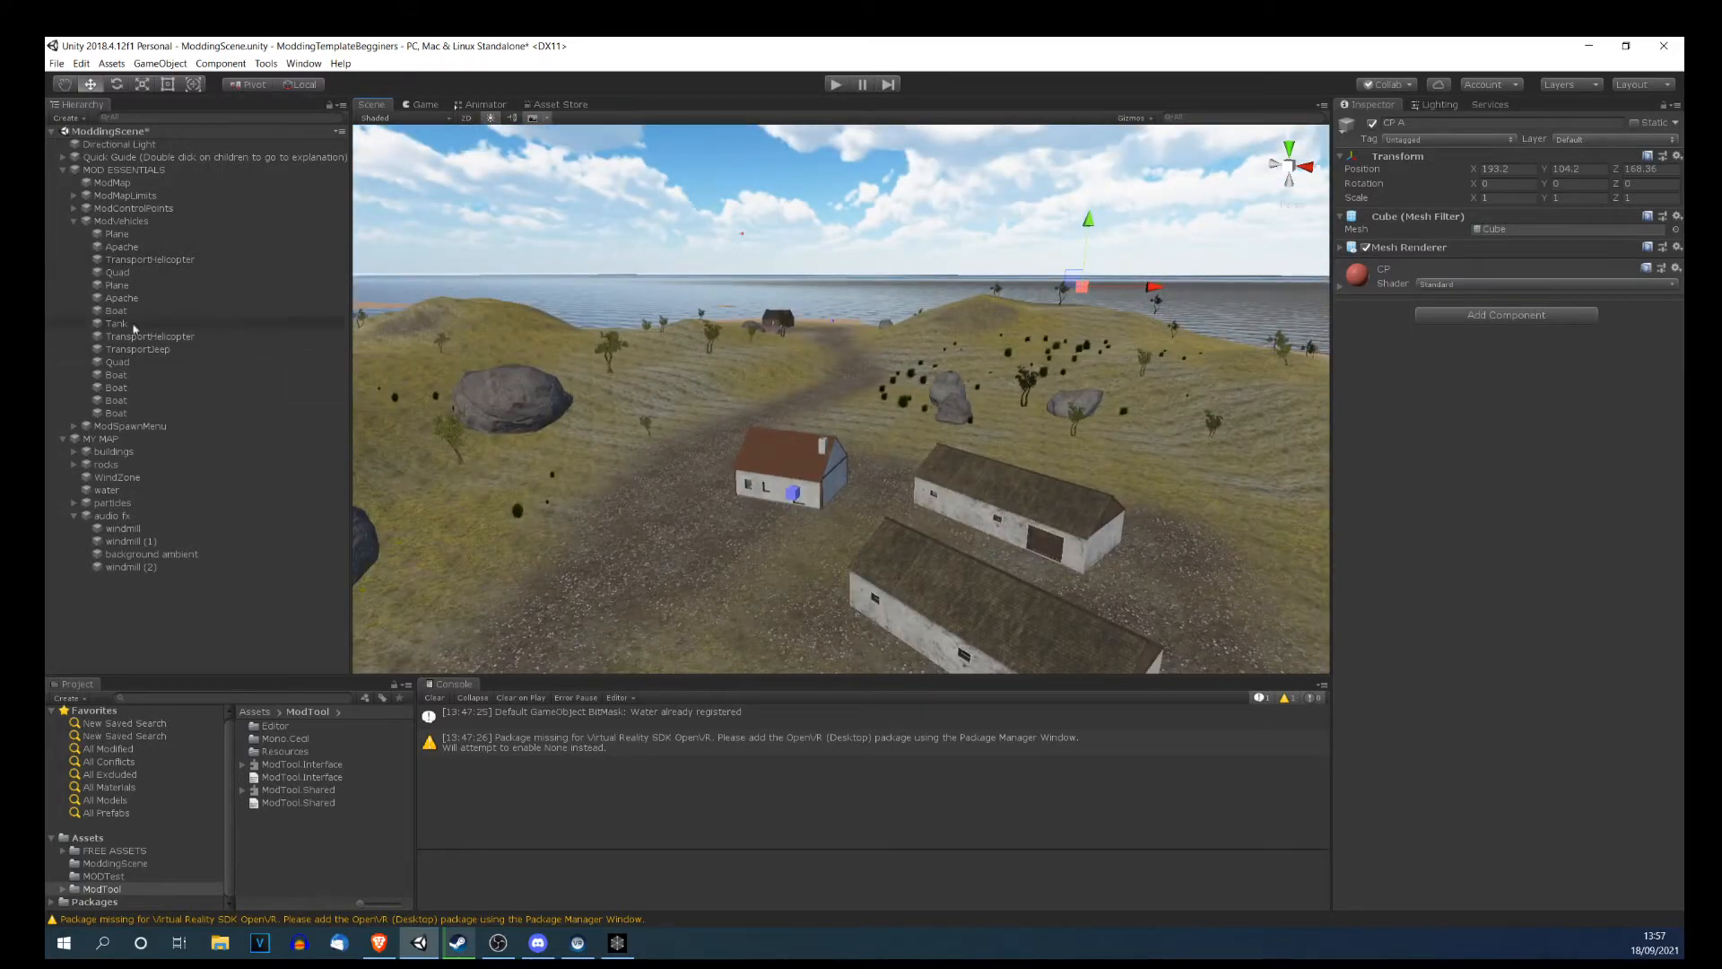
middle_drag(906, 489, 806, 447)
scroll(805, 447, up, 2)
right_drag(806, 447, 796, 449)
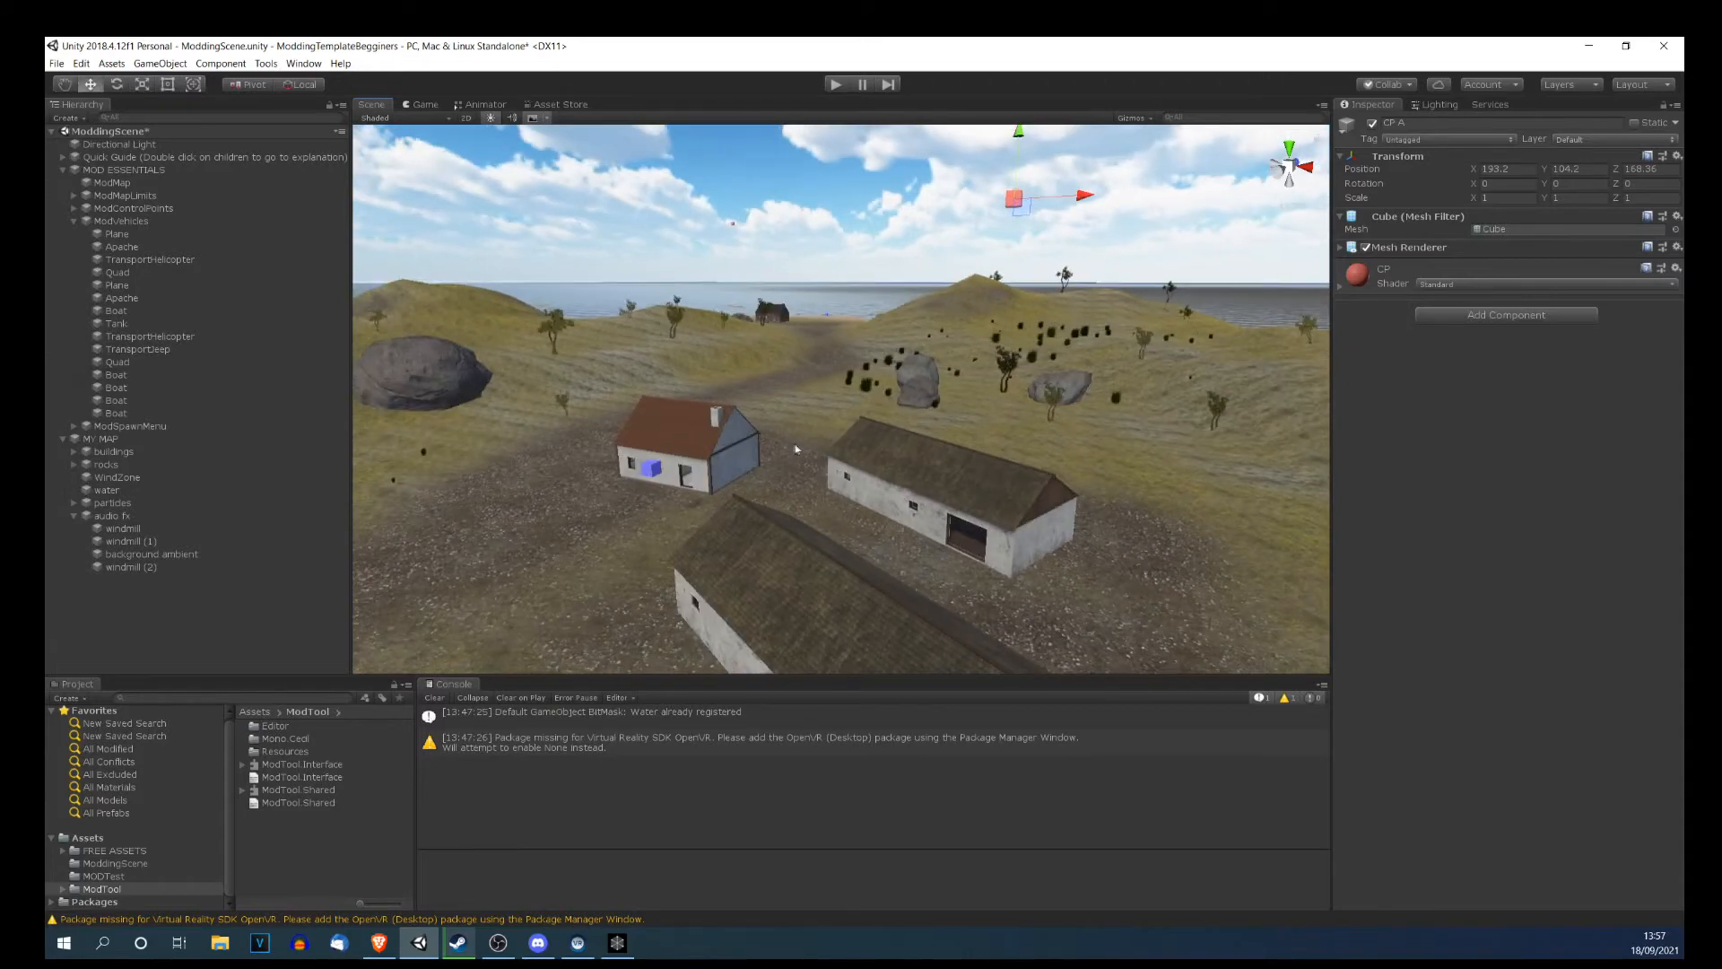
scroll(784, 420, down, 3)
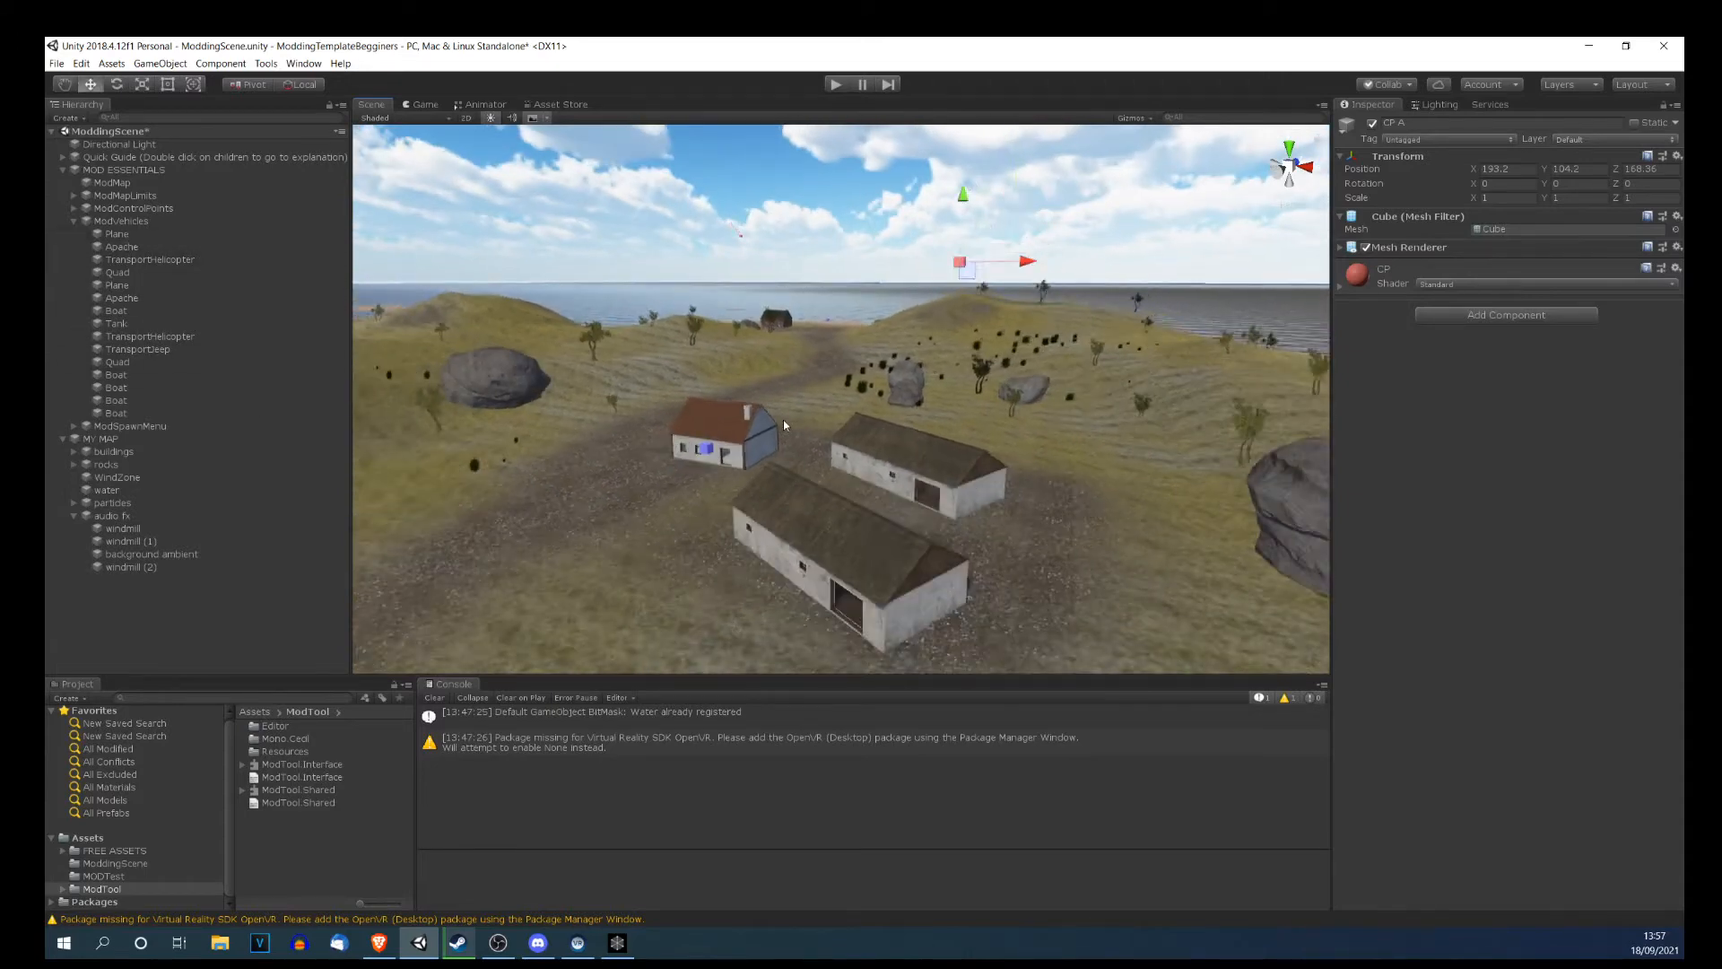
Select the blue Quad vehicle cube in front of the farmhouse and examine its size and height above the ground.
right_drag(617, 458, 578, 453)
scroll(579, 454, up, 4)
click(698, 576)
scroll(673, 449, up, 4)
scroll(673, 447, up, 2)
middle_drag(674, 427, 709, 431)
scroll(703, 414, up, 4)
right_drag(709, 431, 706, 433)
scroll(707, 432, down, 3)
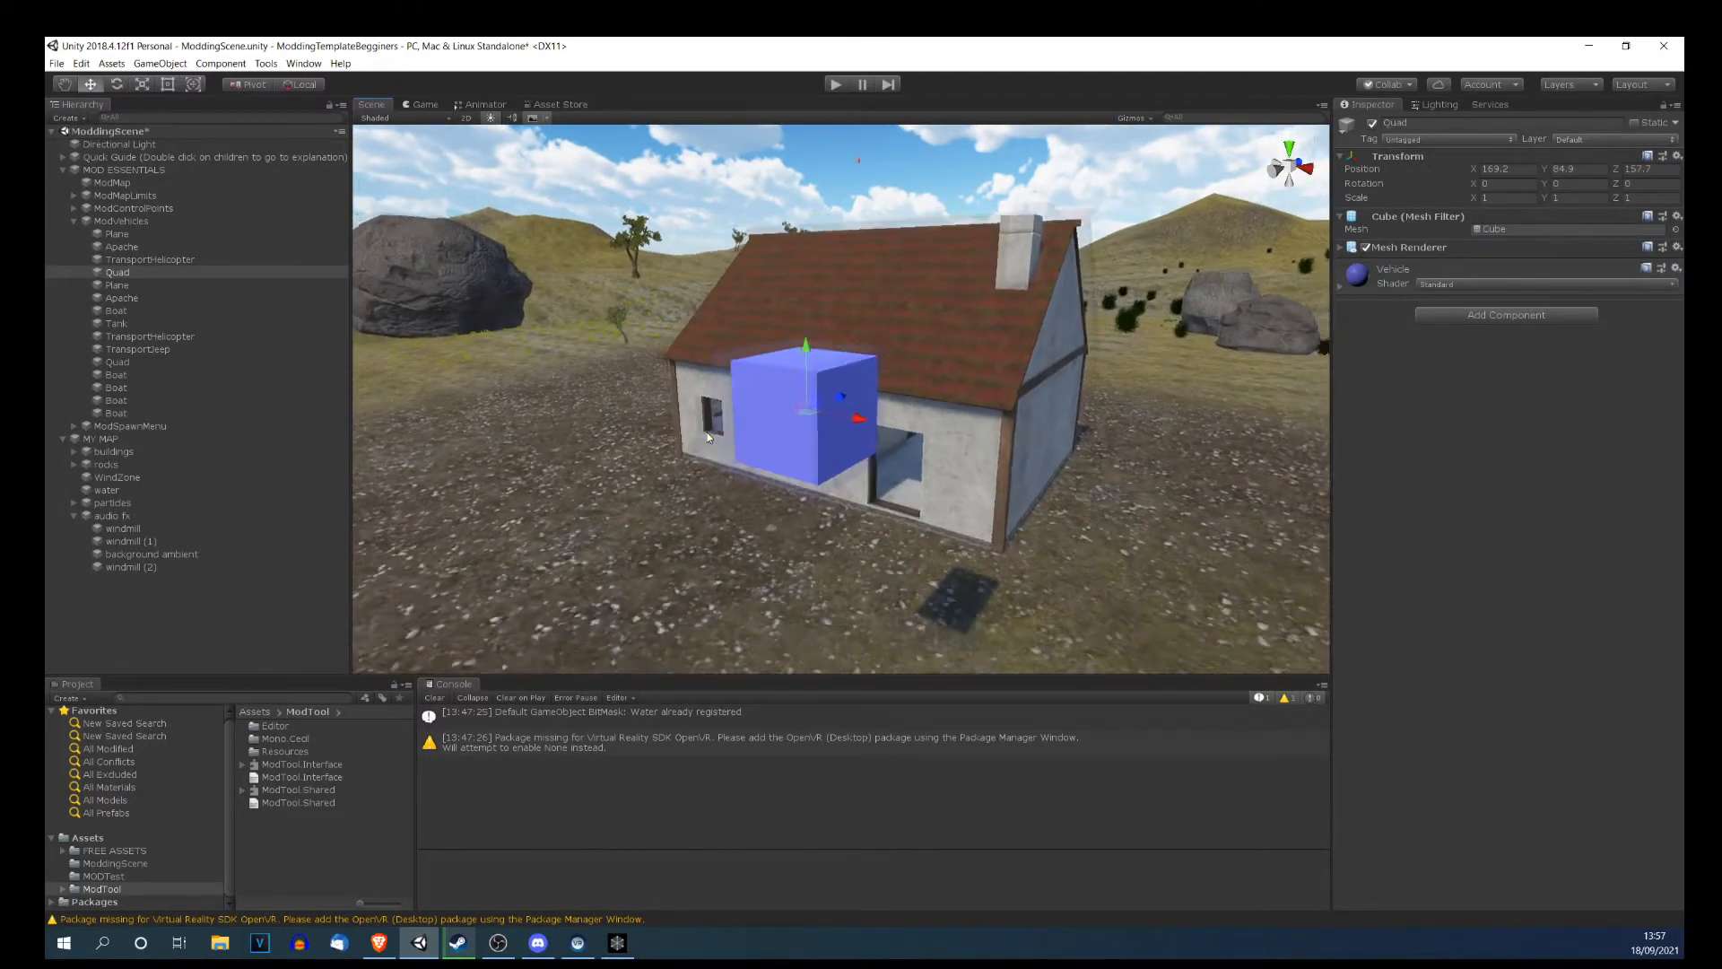
scroll(707, 432, down, 2)
scroll(707, 432, up, 4)
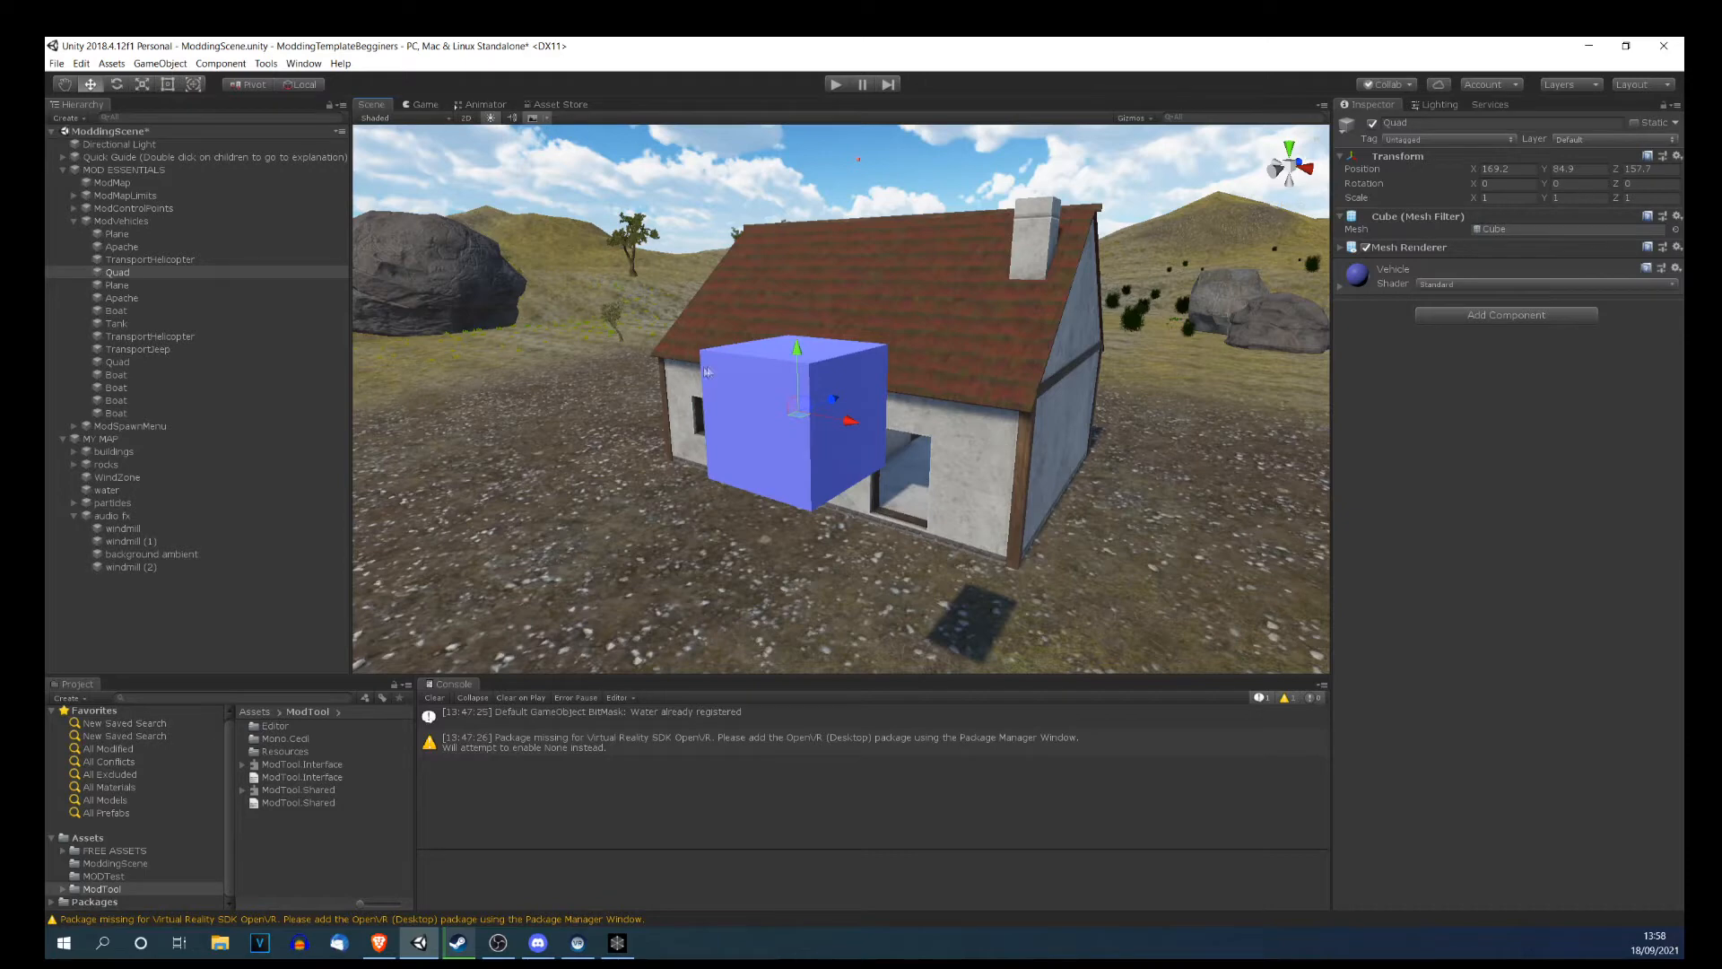
scroll(572, 364, down, 5)
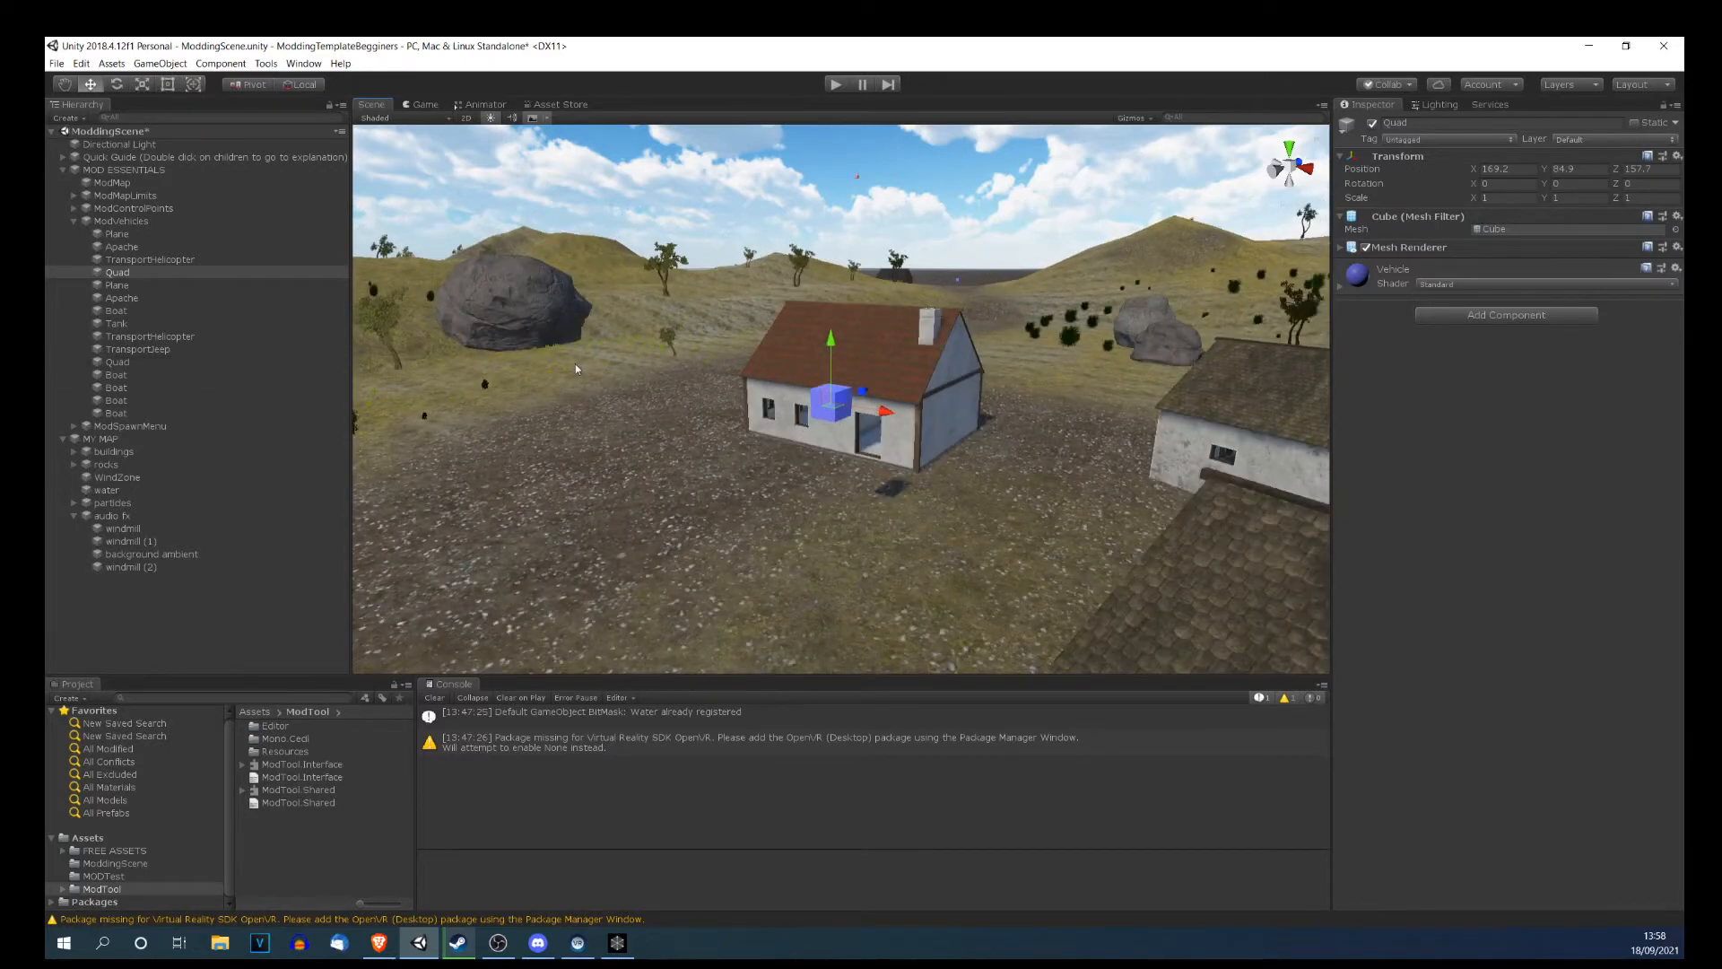
Focus on the first Plane vehicle cube near the brick buildings and nudge it along its forward axis to X -261.52, Z -372.62.
click(135, 238)
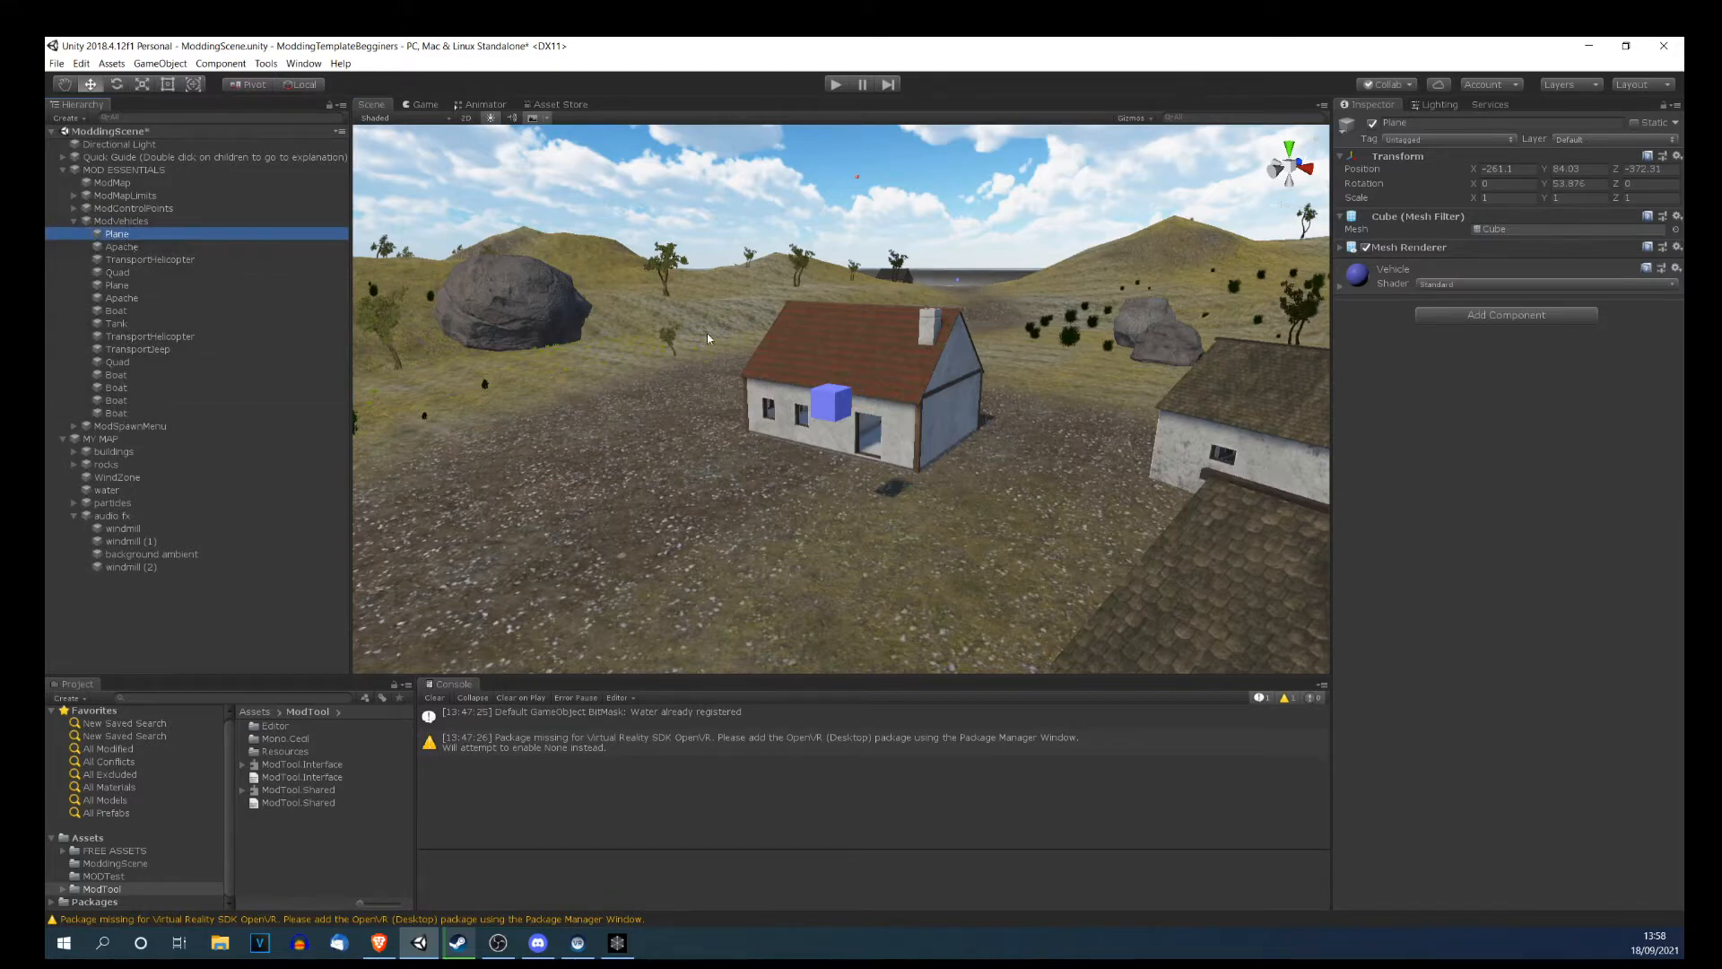
double_click(112, 235)
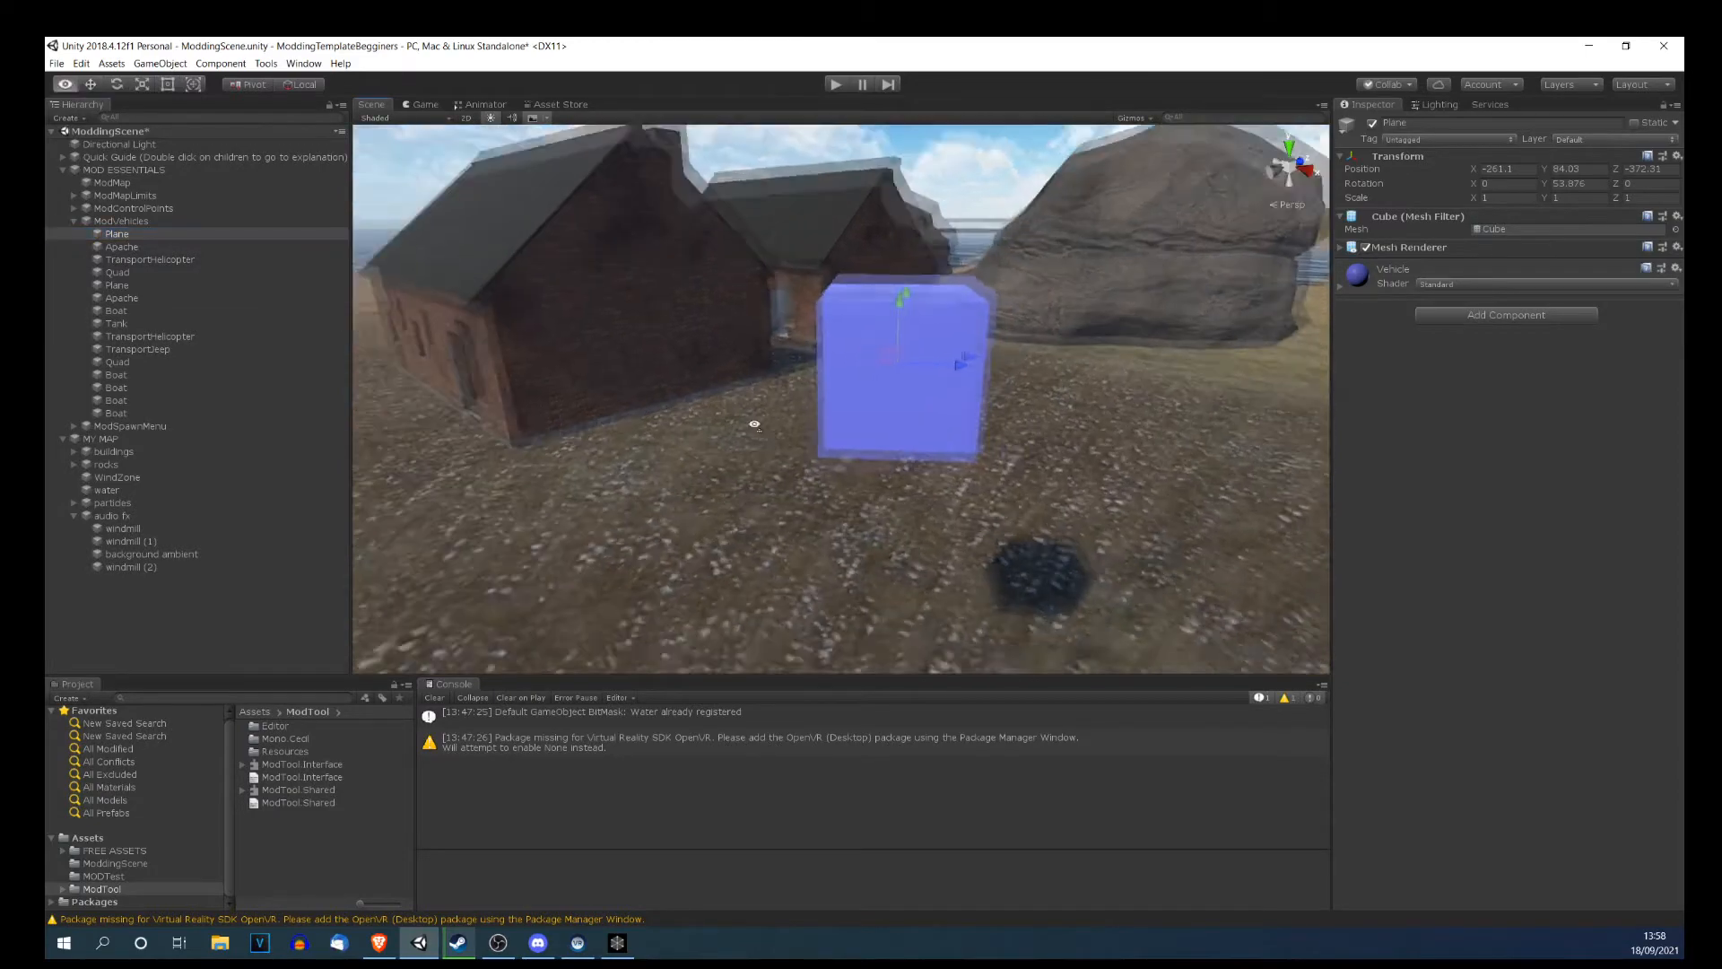
right_drag(679, 434, 560, 374)
right_drag(679, 375, 733, 350)
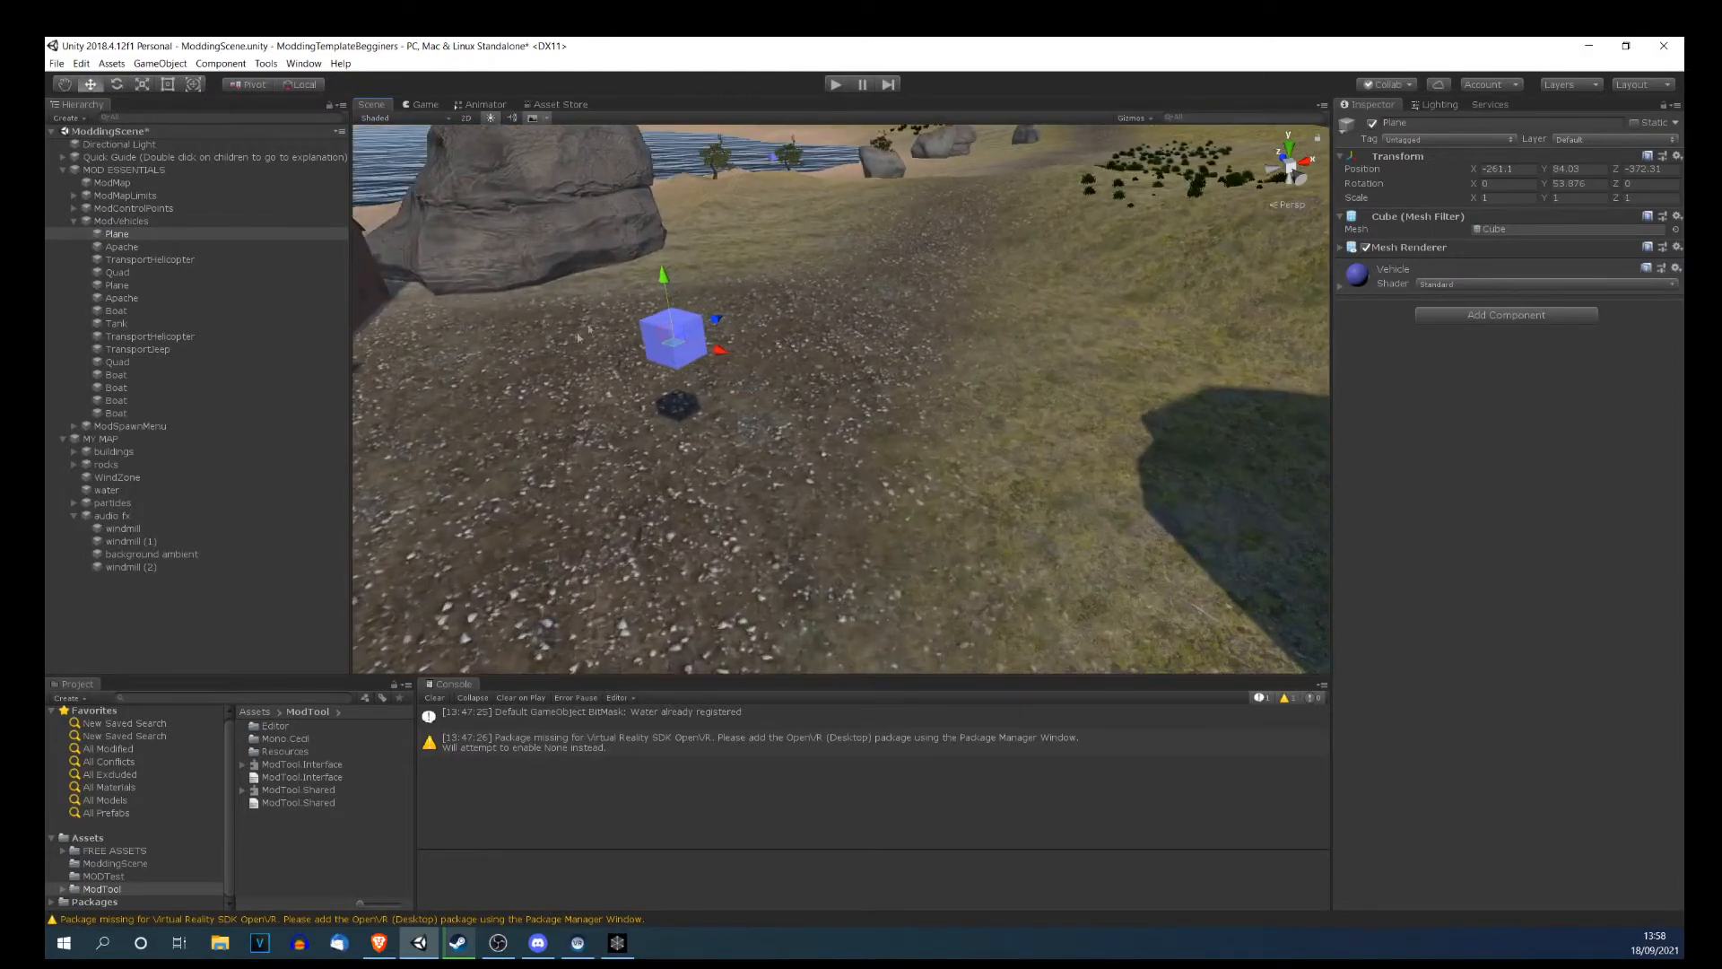
scroll(538, 453, down, 8)
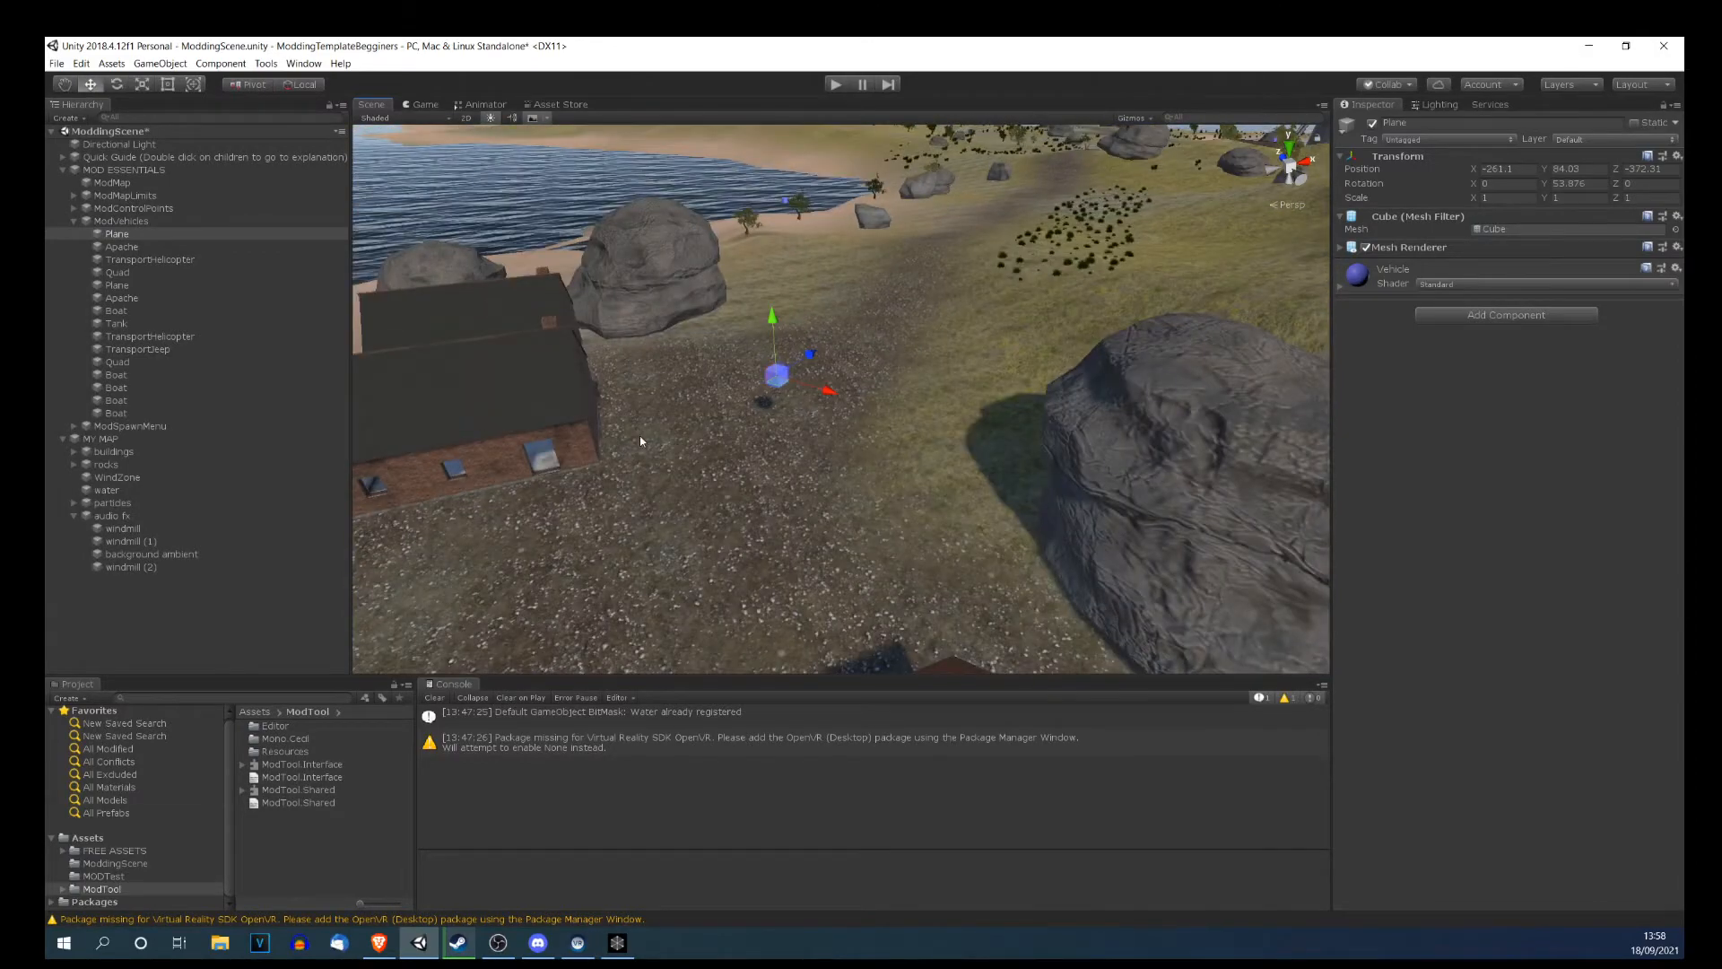
scroll(643, 442, up, 3)
middle_drag(643, 442, 660, 463)
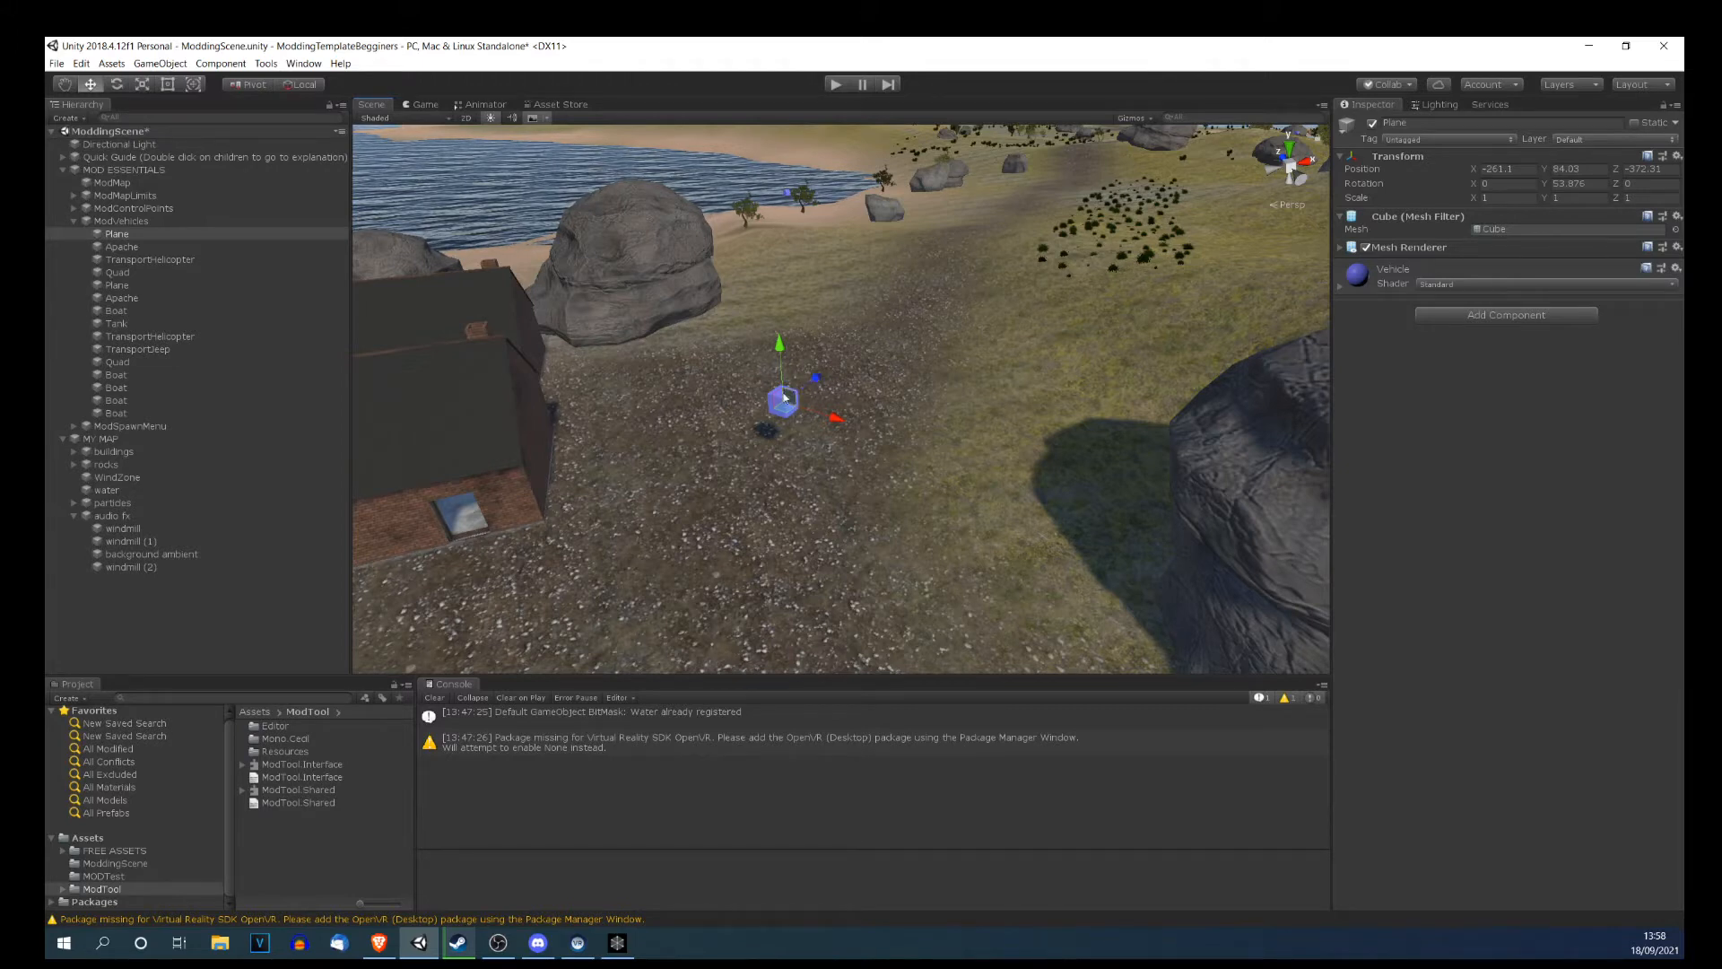
mouse_move(815, 377)
mouse_down()
mouse_move(829, 363)
mouse_move(808, 382)
mouse_up()
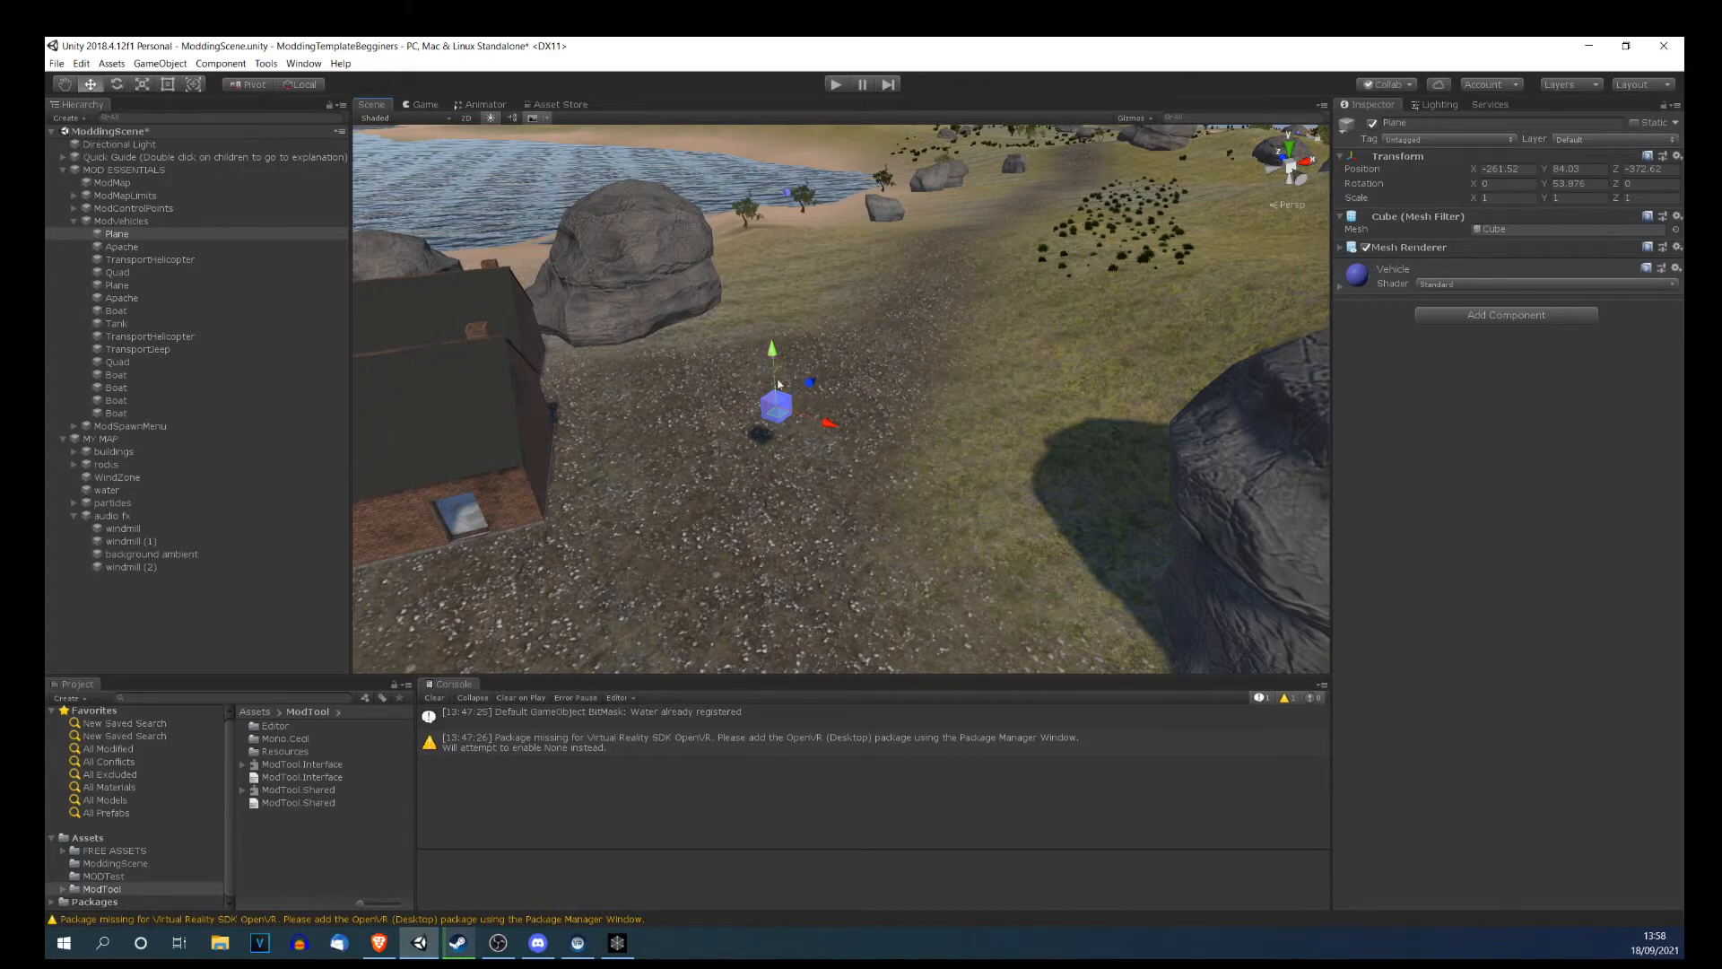
click(238, 85)
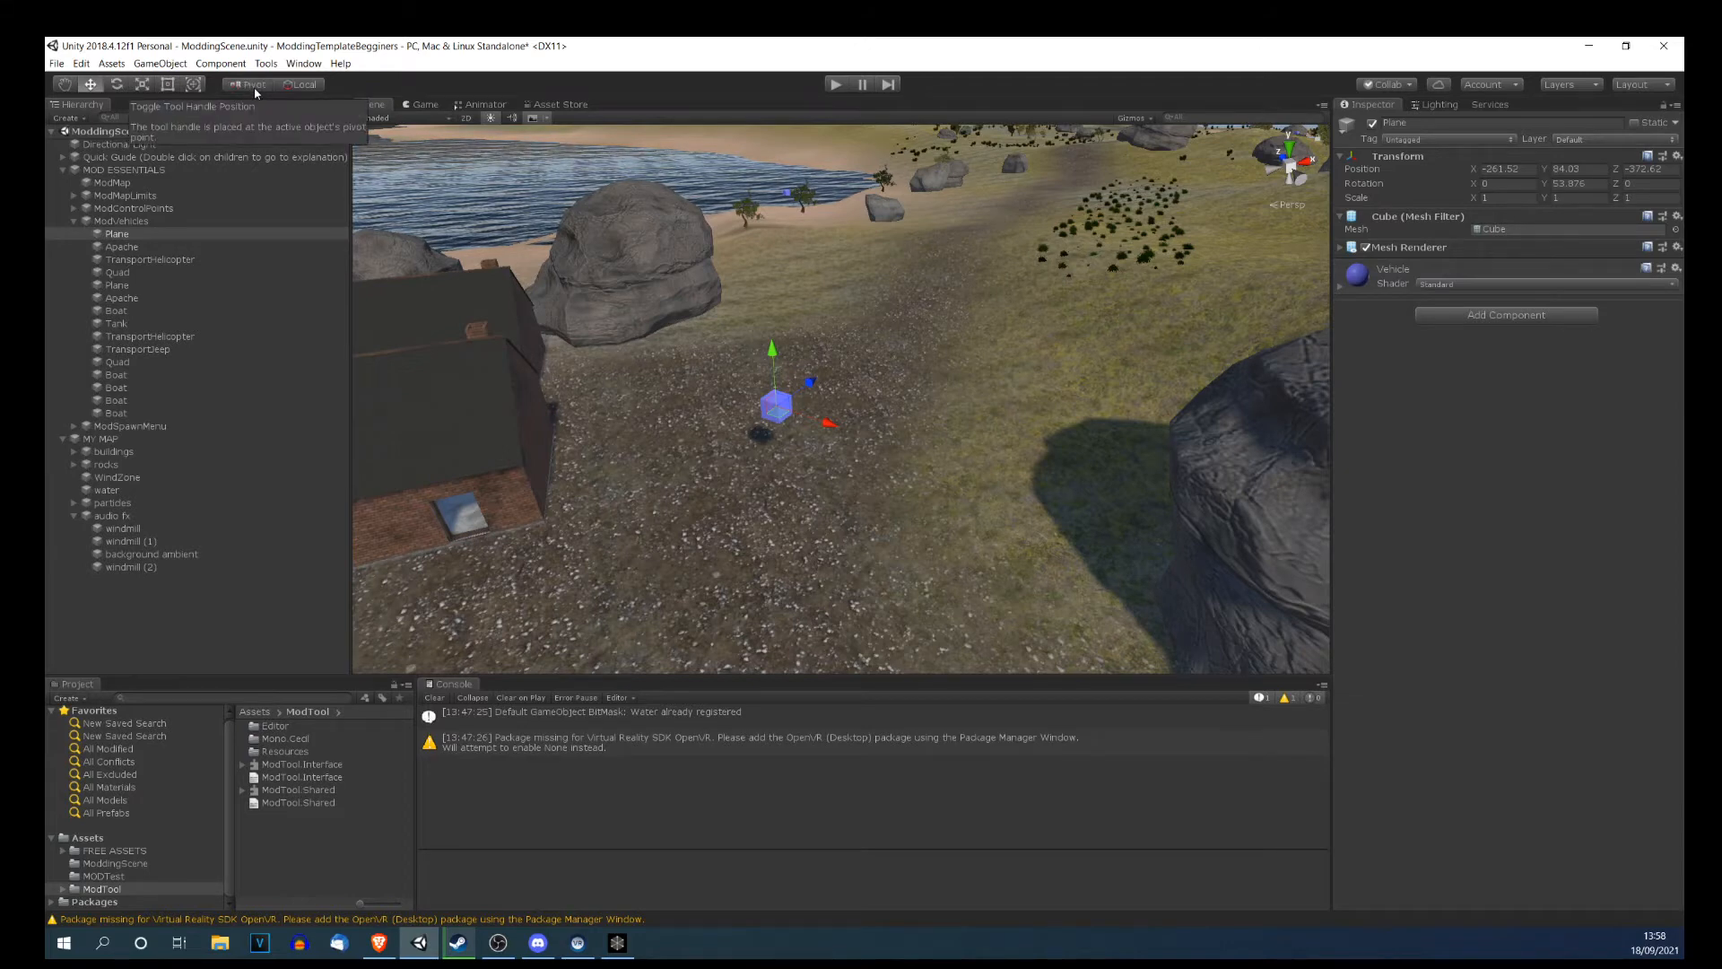
click(248, 85)
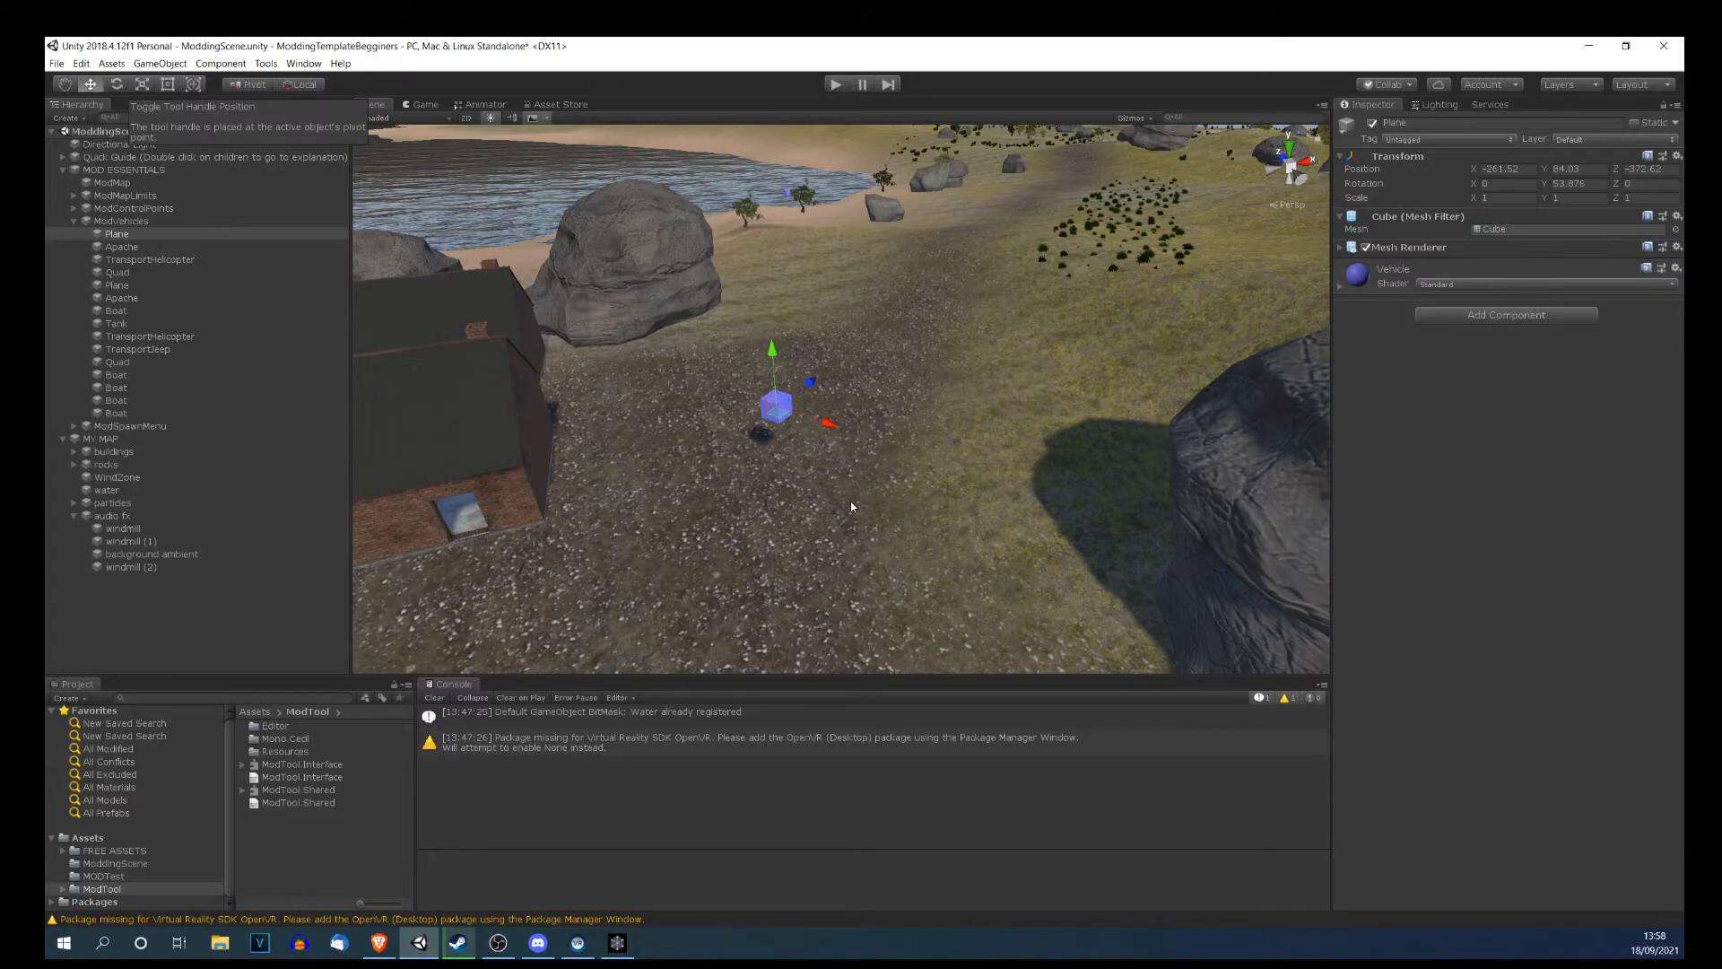
right_drag(853, 503, 792, 492)
middle_drag(792, 492, 746, 462)
Focus on the first Apache vehicle cube and examine its size and height above the ground.
click(121, 246)
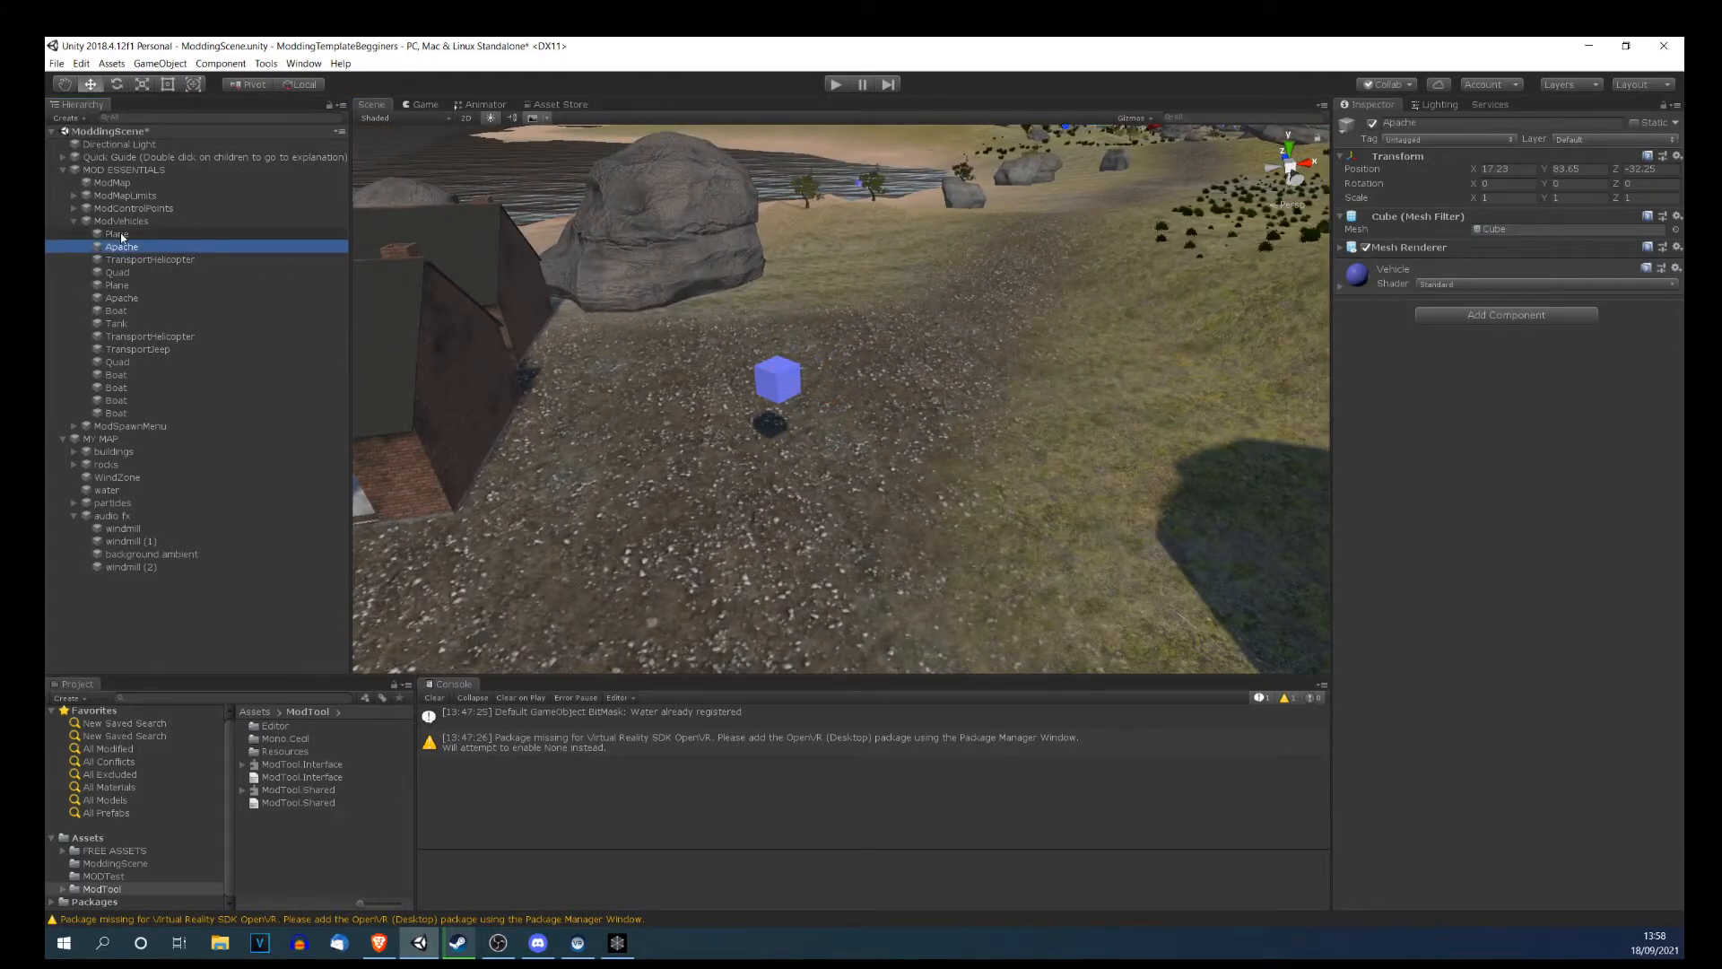
double_click(121, 235)
double_click(121, 247)
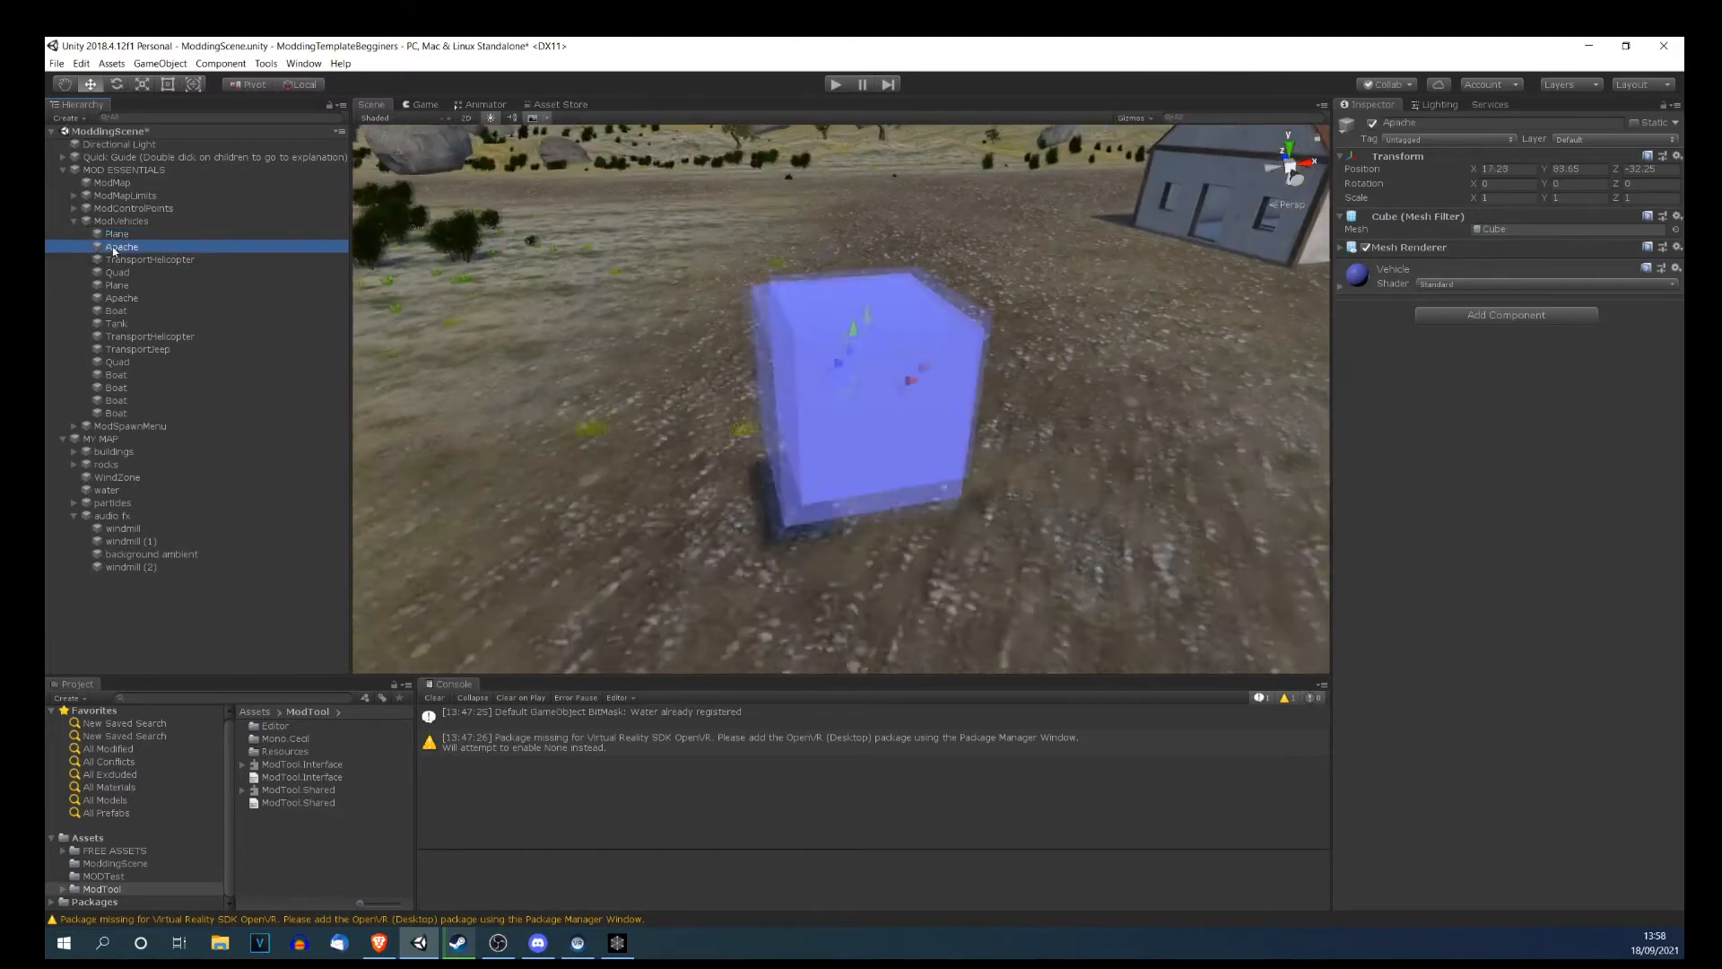
right_drag(581, 422, 319, 435)
scroll(726, 445, down, 6)
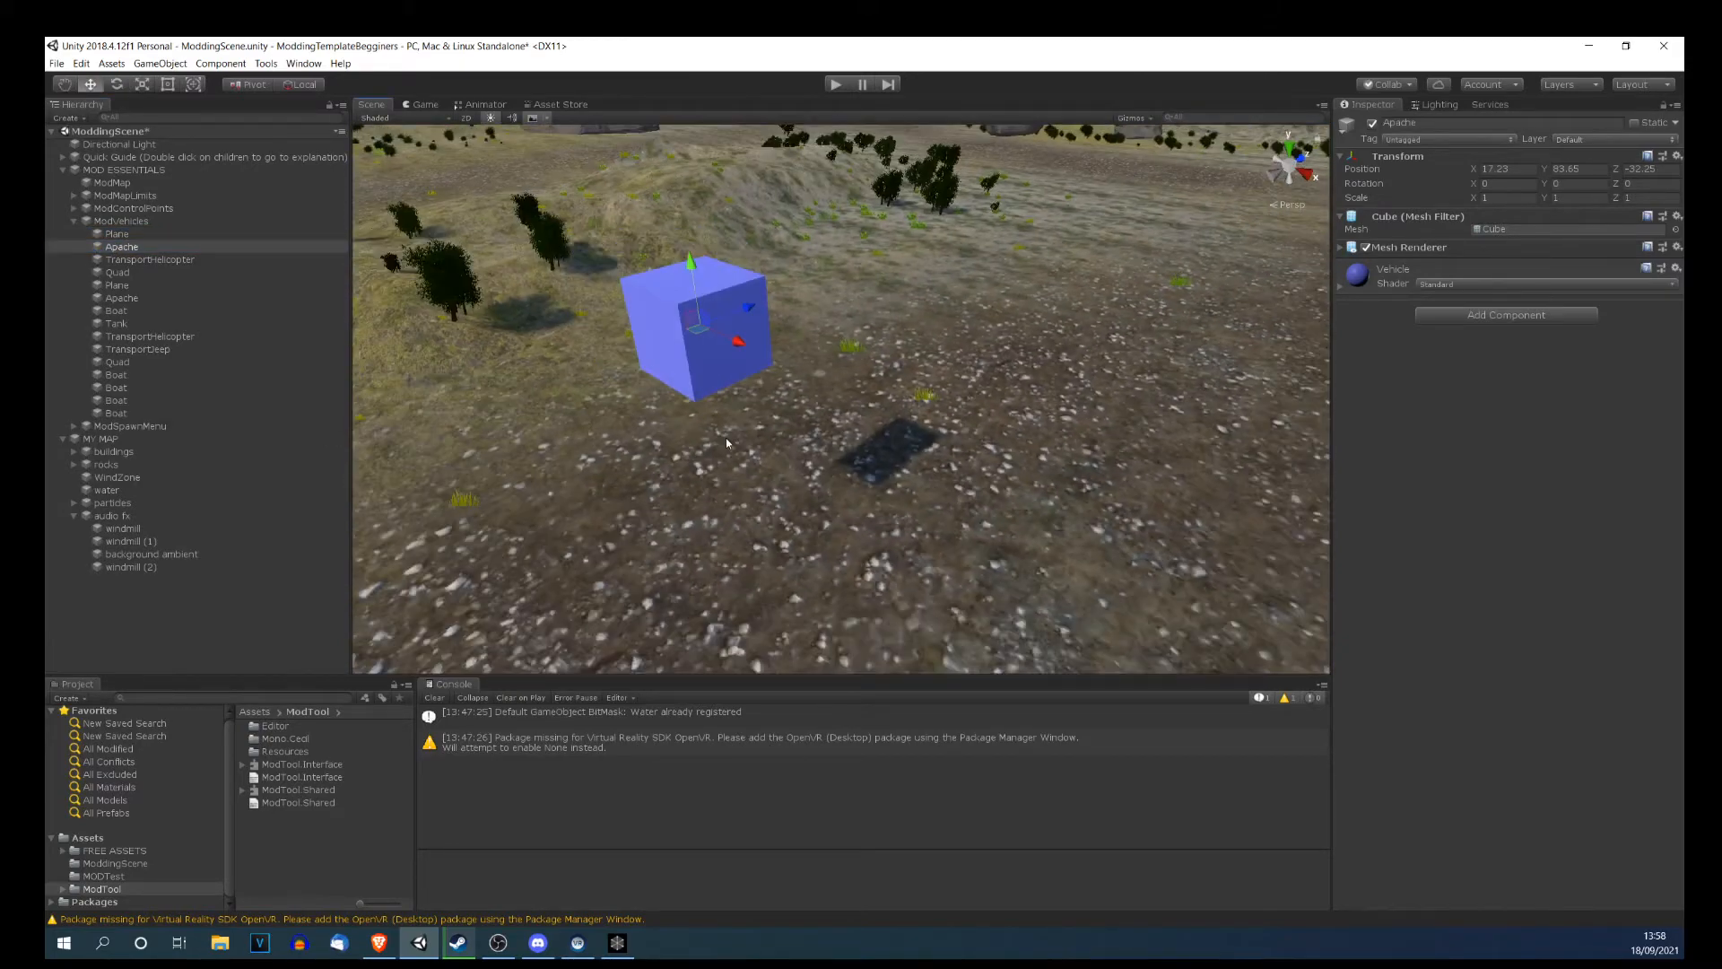
Examine the placement of the first TransportHelicopter and first Quad vehicle cubes on the map.
double_click(118, 260)
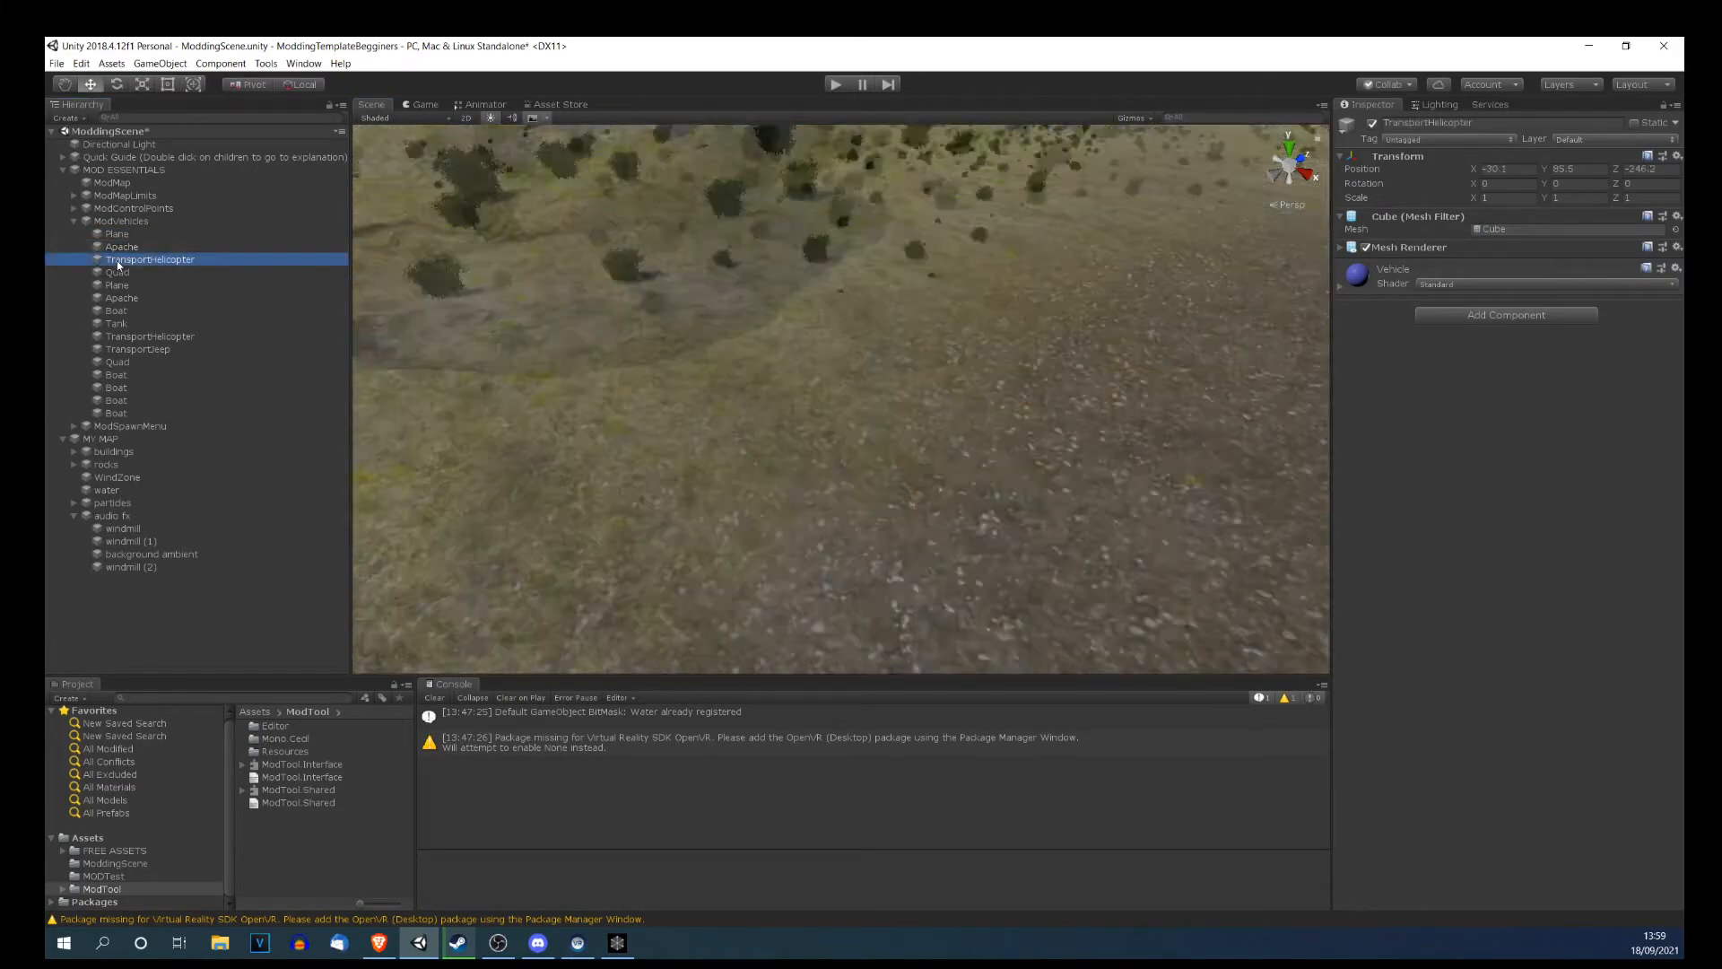
scroll(816, 418, down, 3)
right_drag(832, 423, 722, 547)
middle_drag(722, 547, 677, 415)
scroll(677, 417, down, 10)
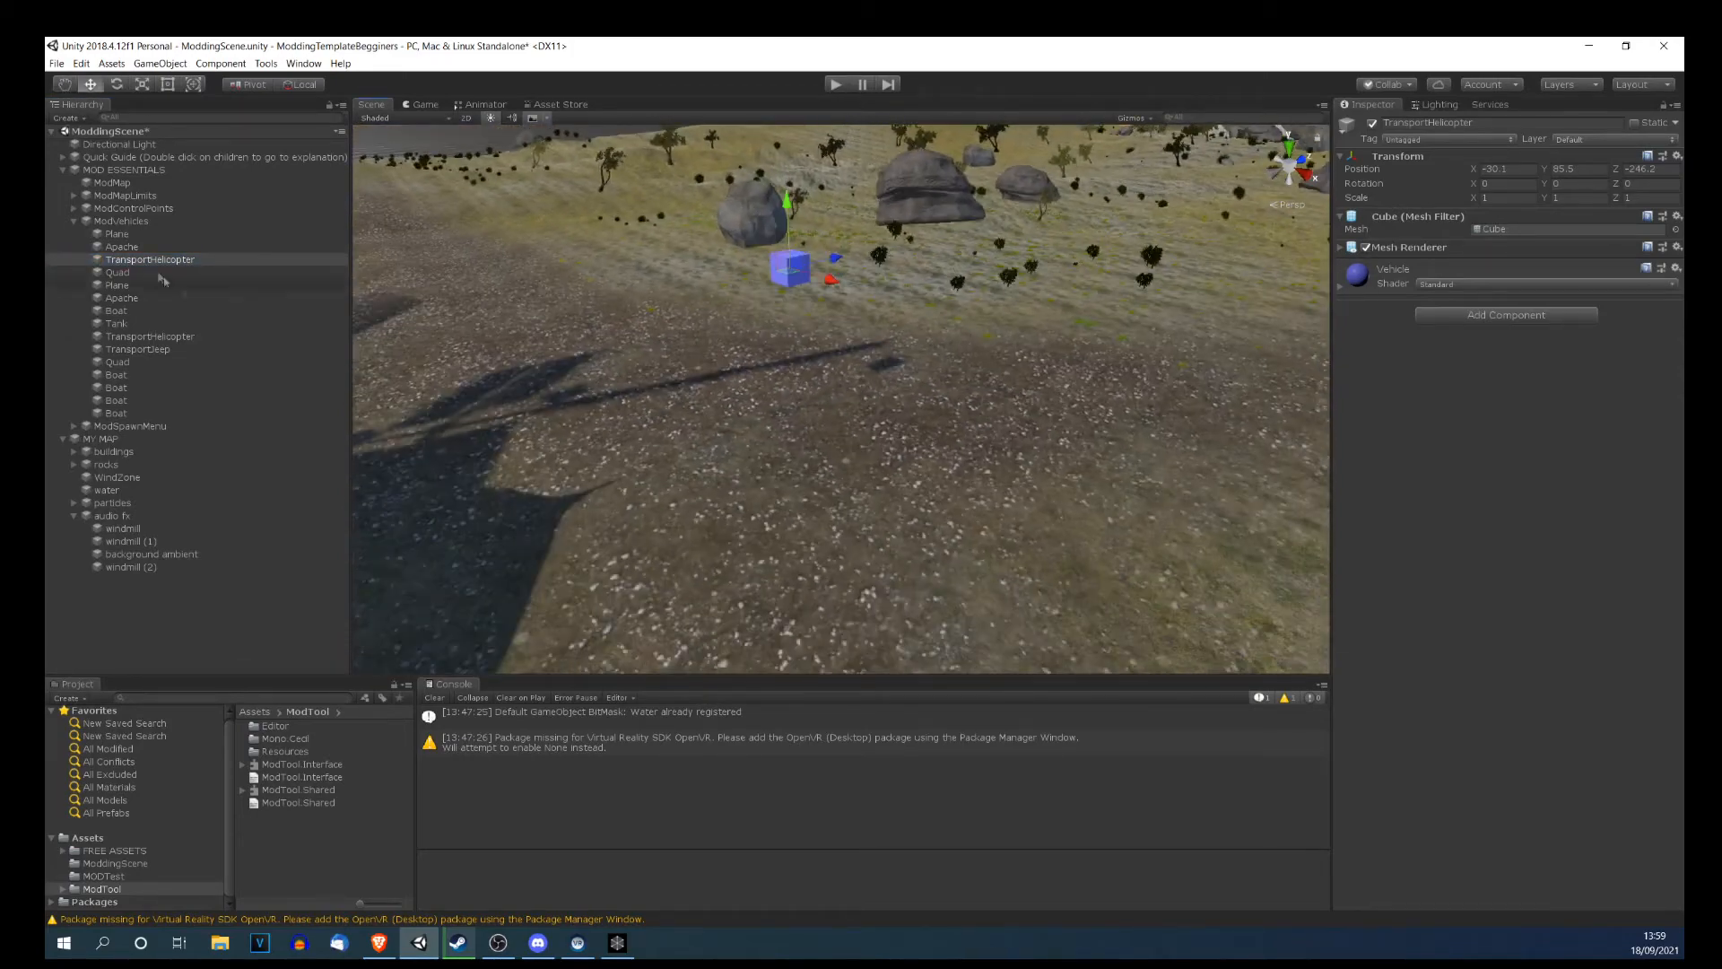
double_click(117, 272)
right_drag(1098, 499, 502, 464)
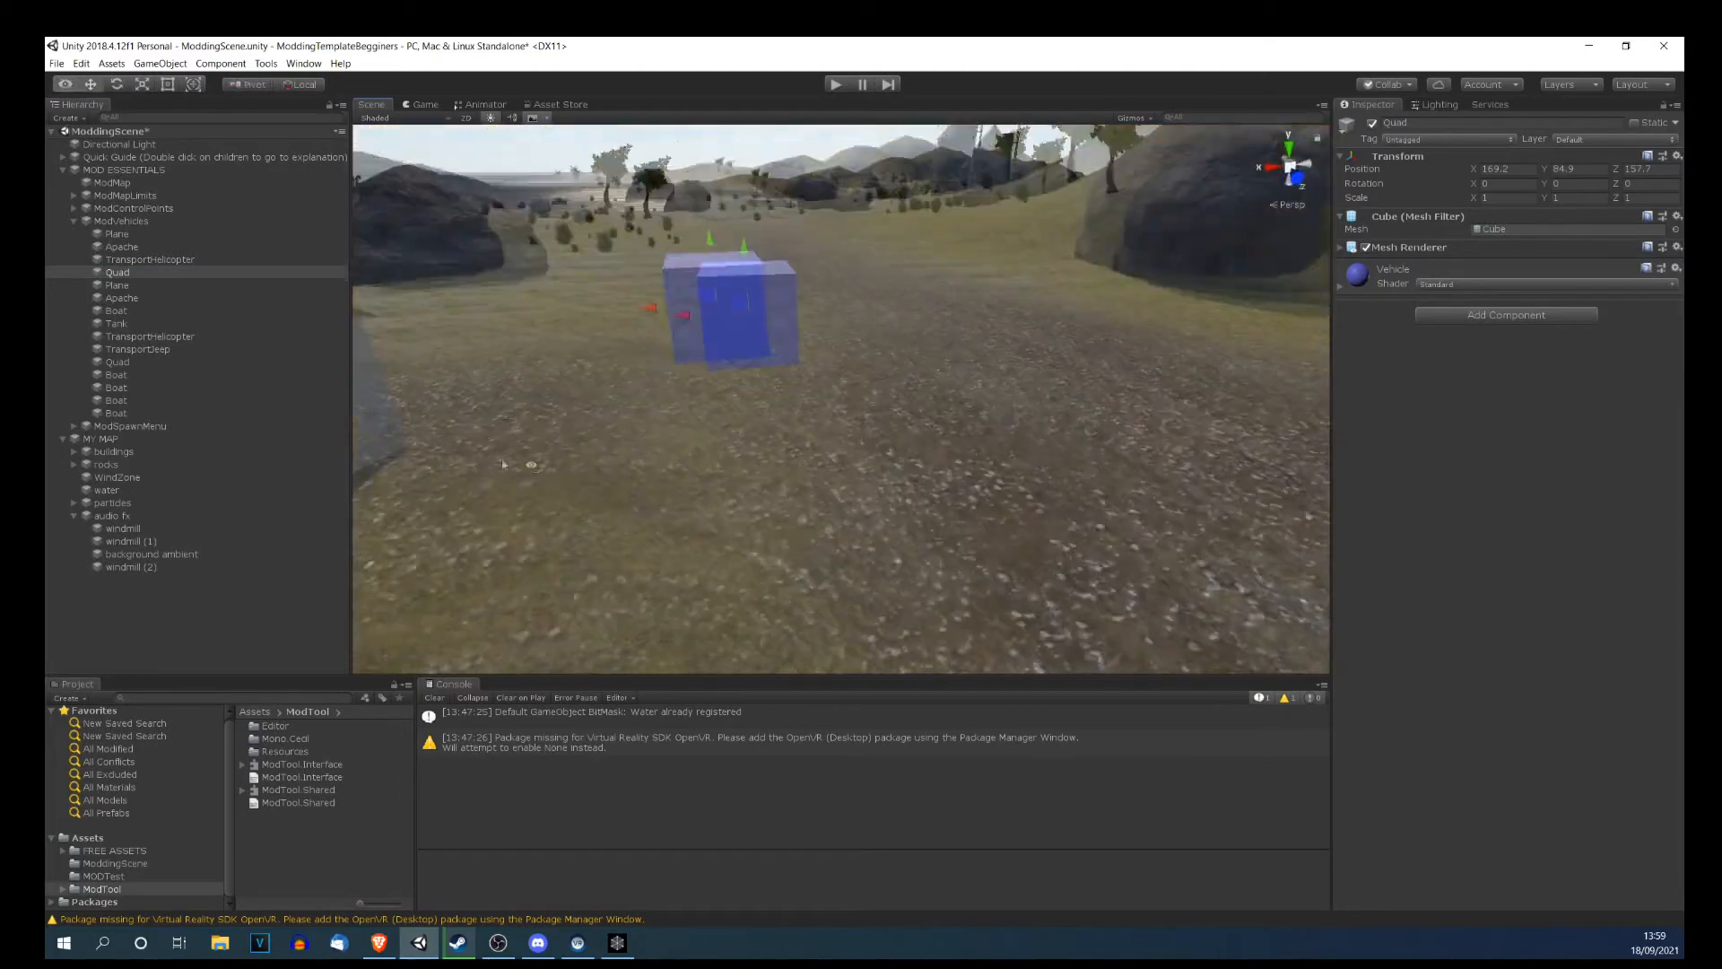
Focus on the first Boat vehicle cube and examine its placement on the water beside the beach.
double_click(111, 310)
right_drag(933, 359, 766, 485)
key(w)
key(w)
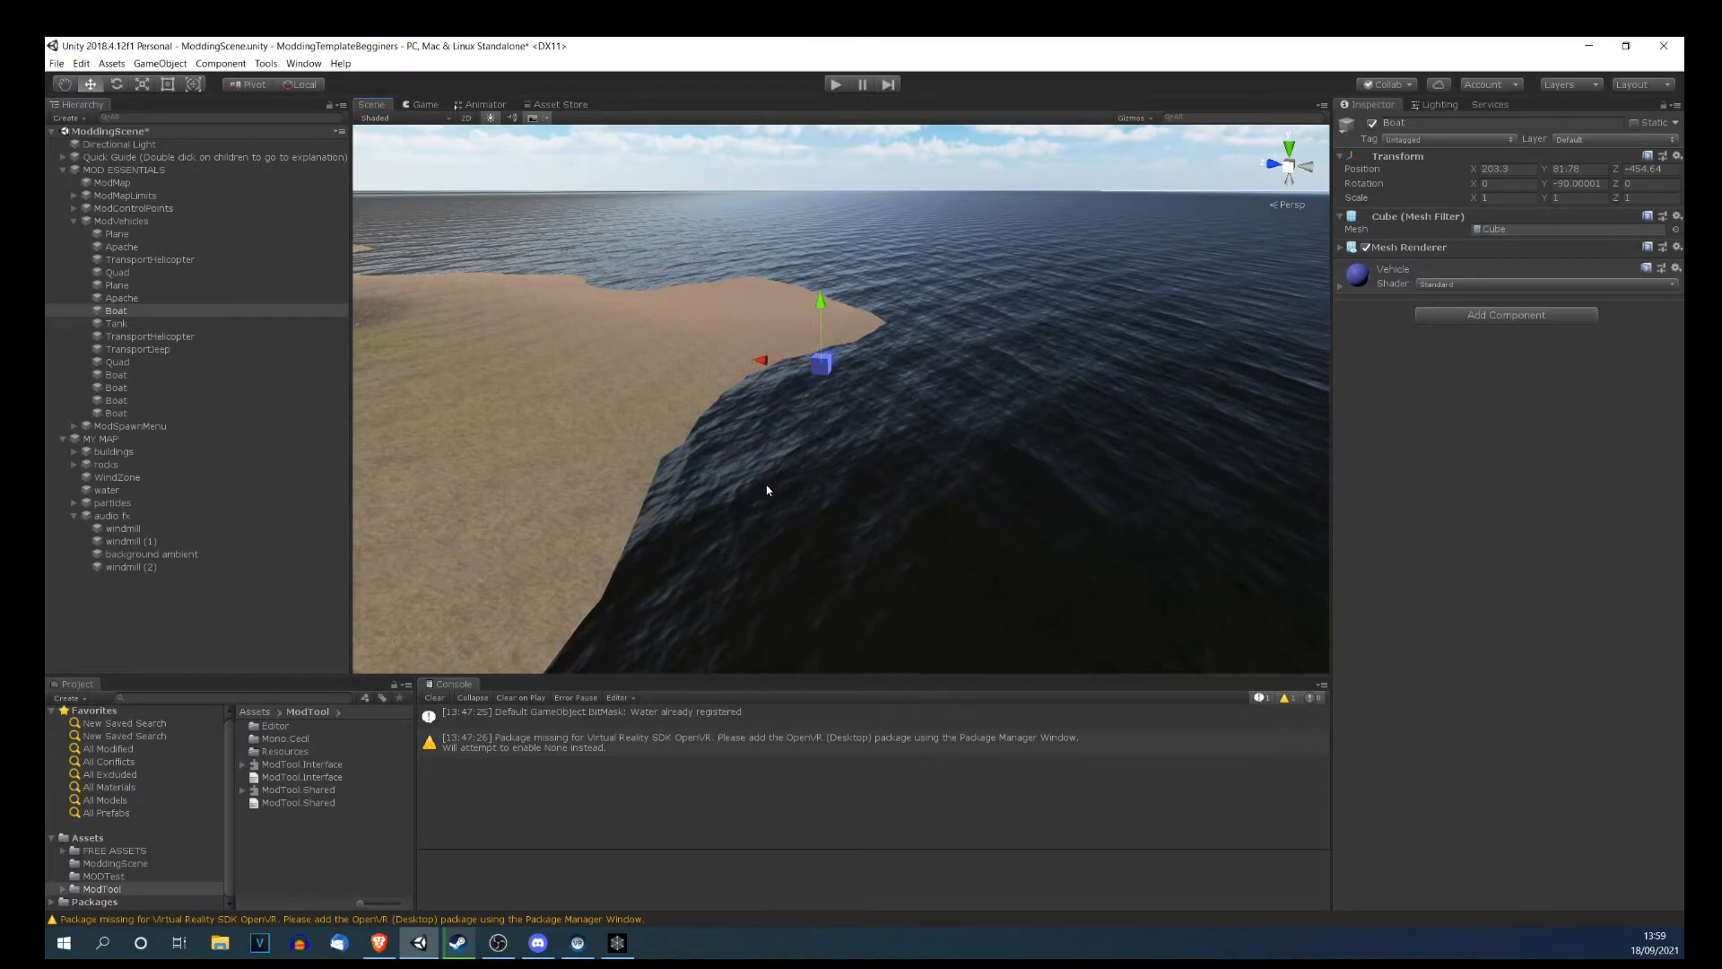
Select the water plane and check its assigned layer among the available layers.
click(827, 442)
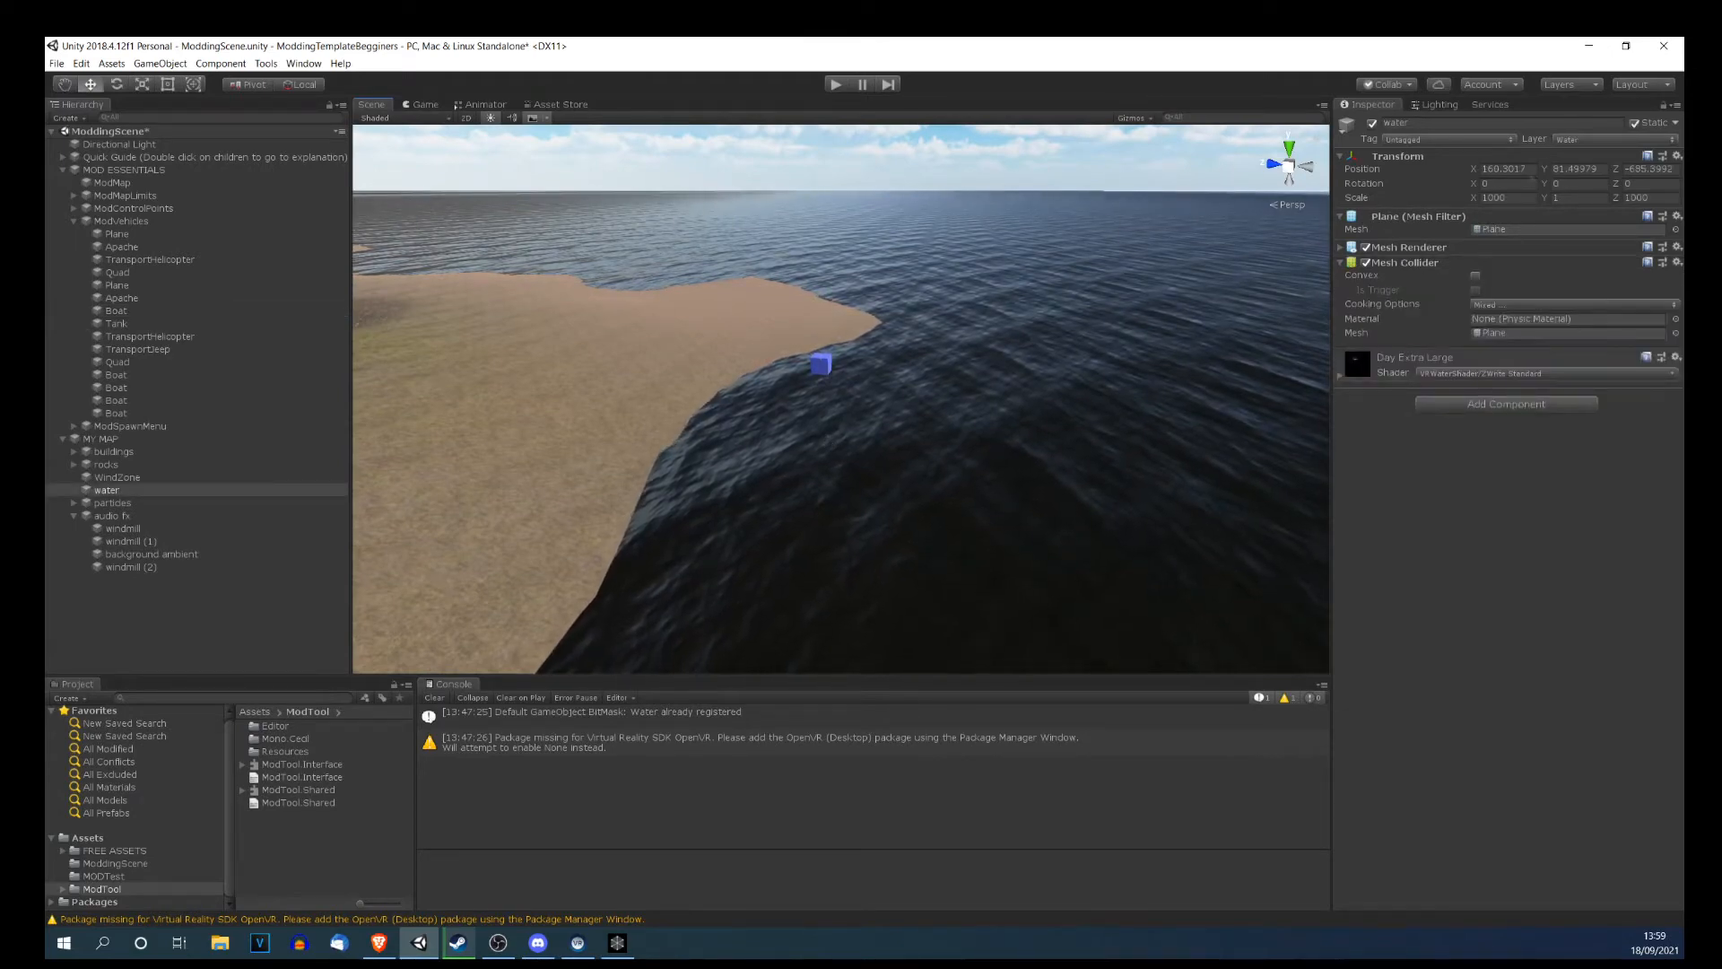
click(1567, 142)
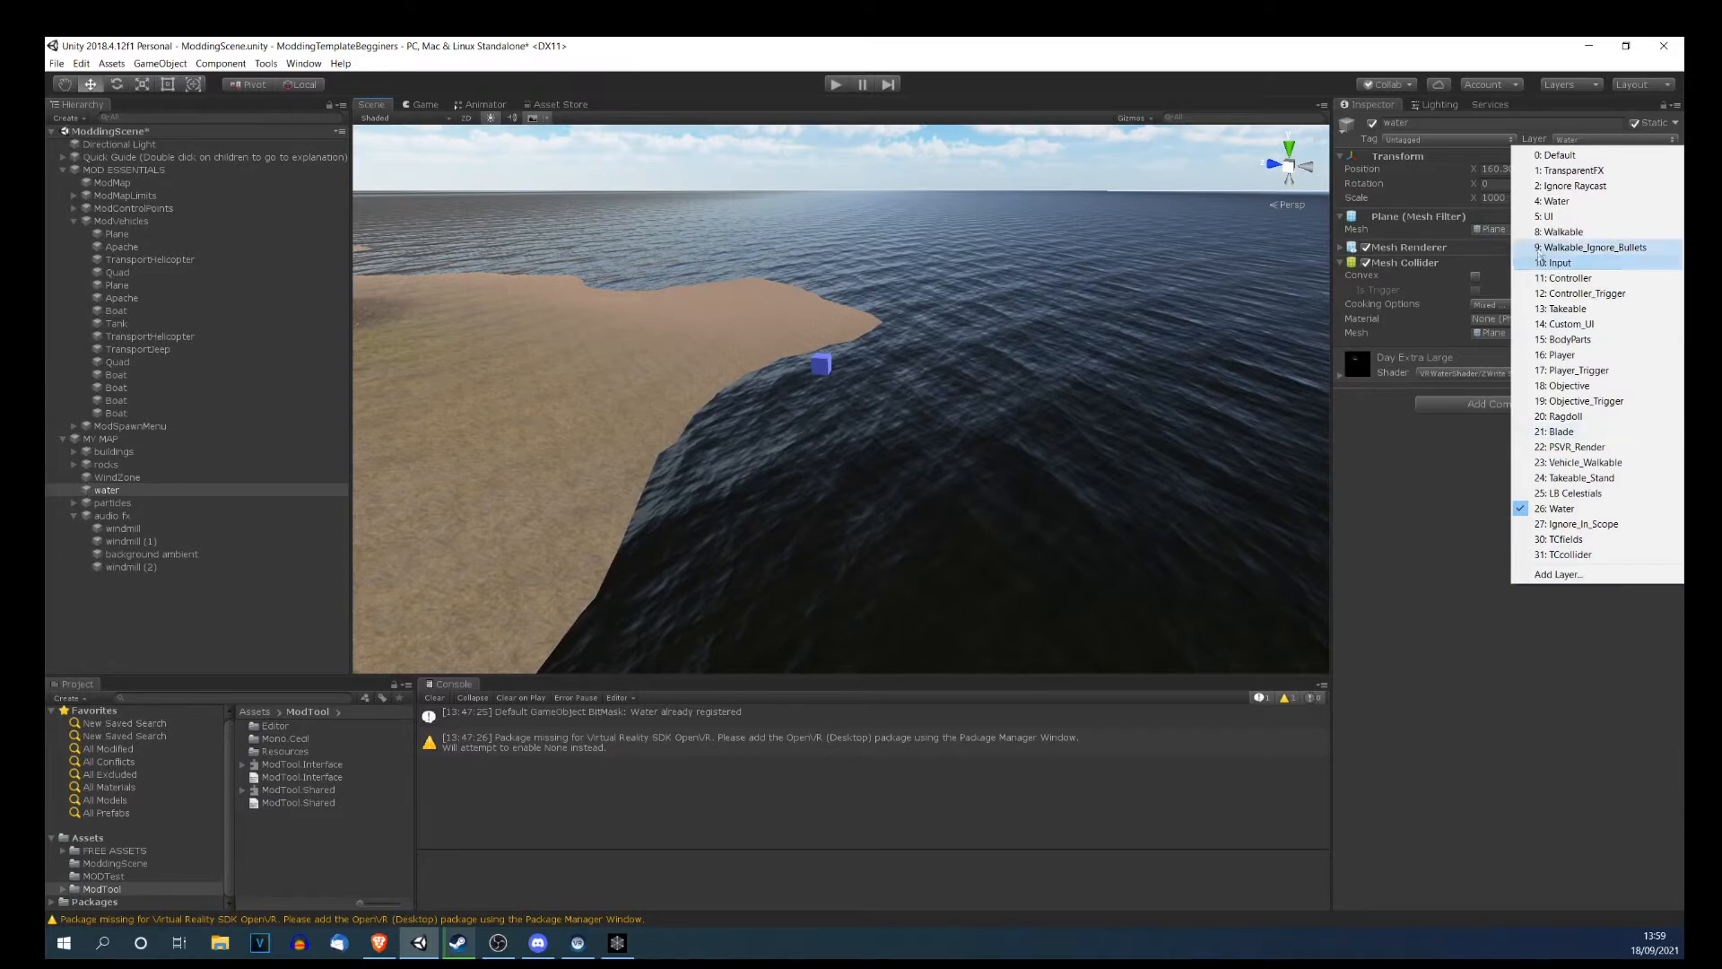
click(1570, 143)
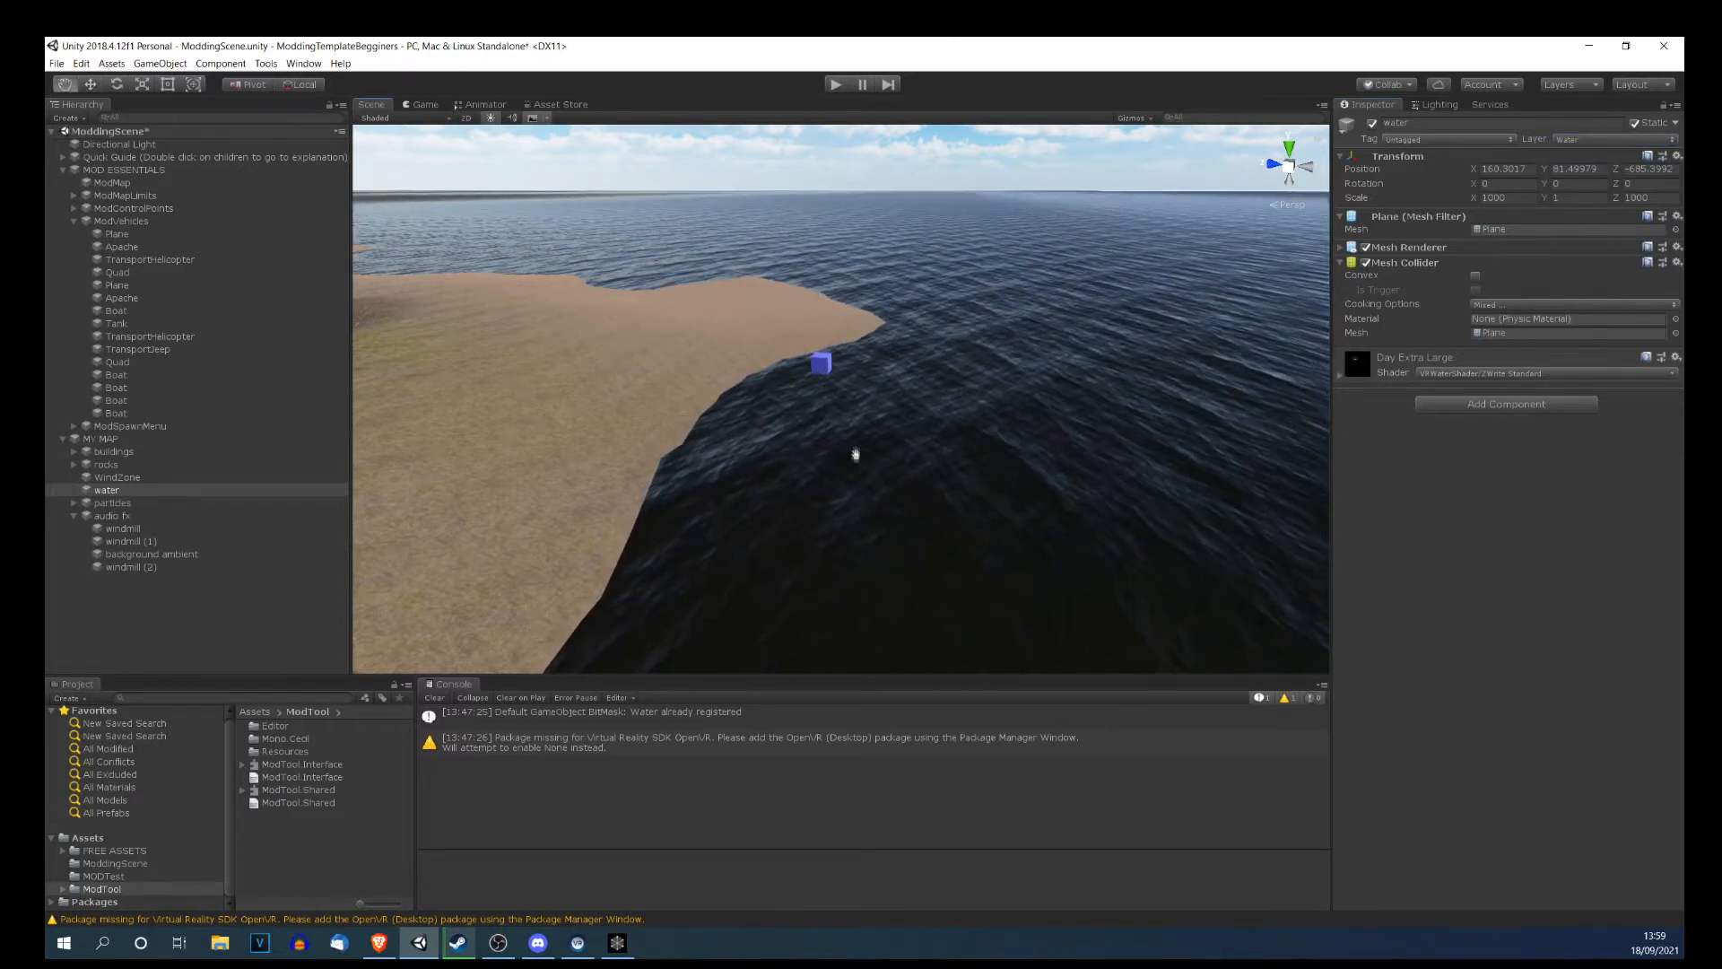
Examine the boat cube's position on the shoreline from several angles and select the second Boat vehicle.
middle_drag(855, 454, 836, 410)
right_drag(877, 444, 601, 385)
key(w)
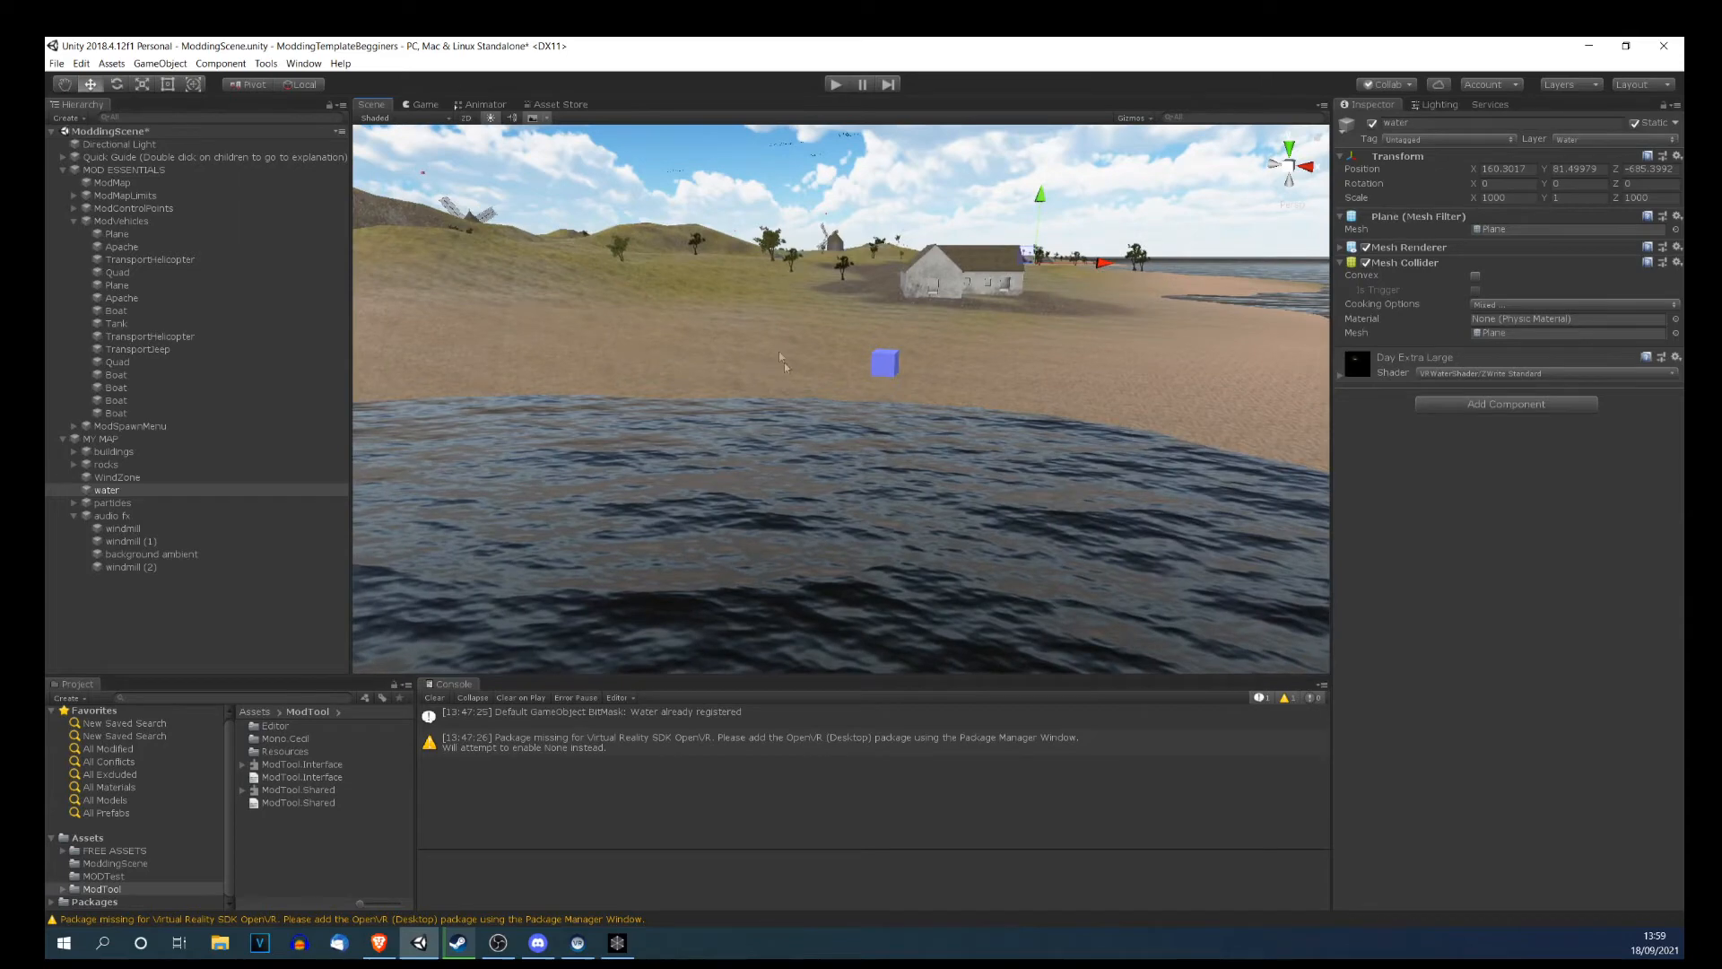
right_drag(807, 395, 508, 458)
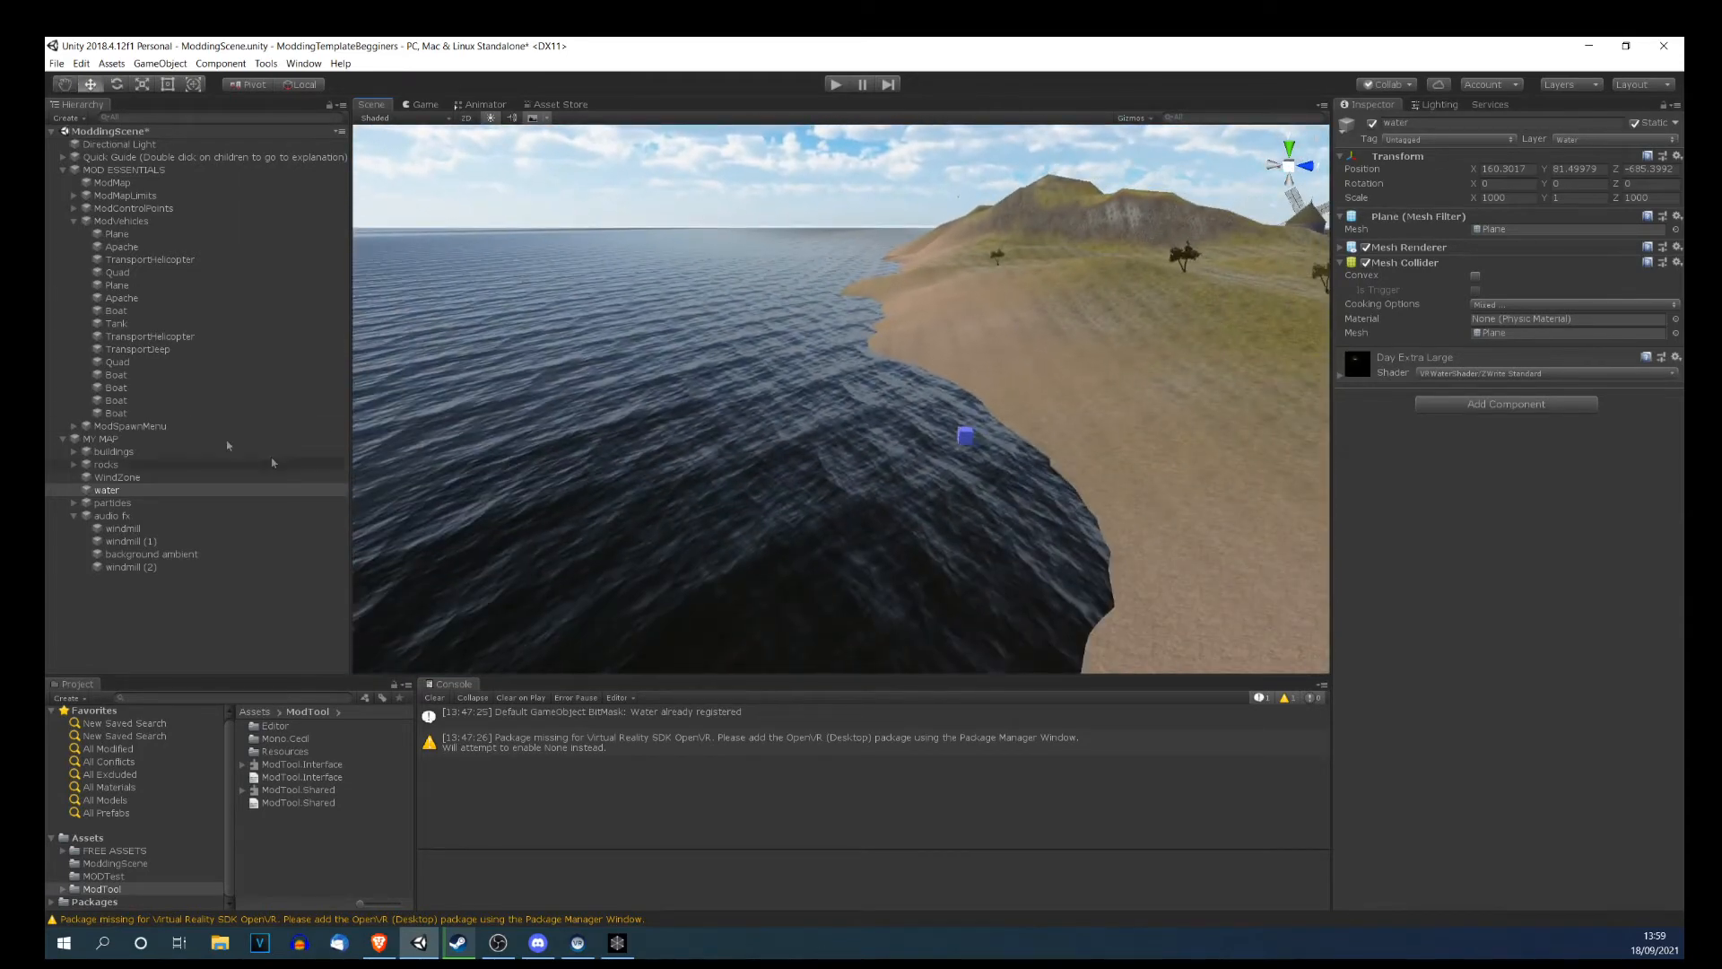
click(116, 375)
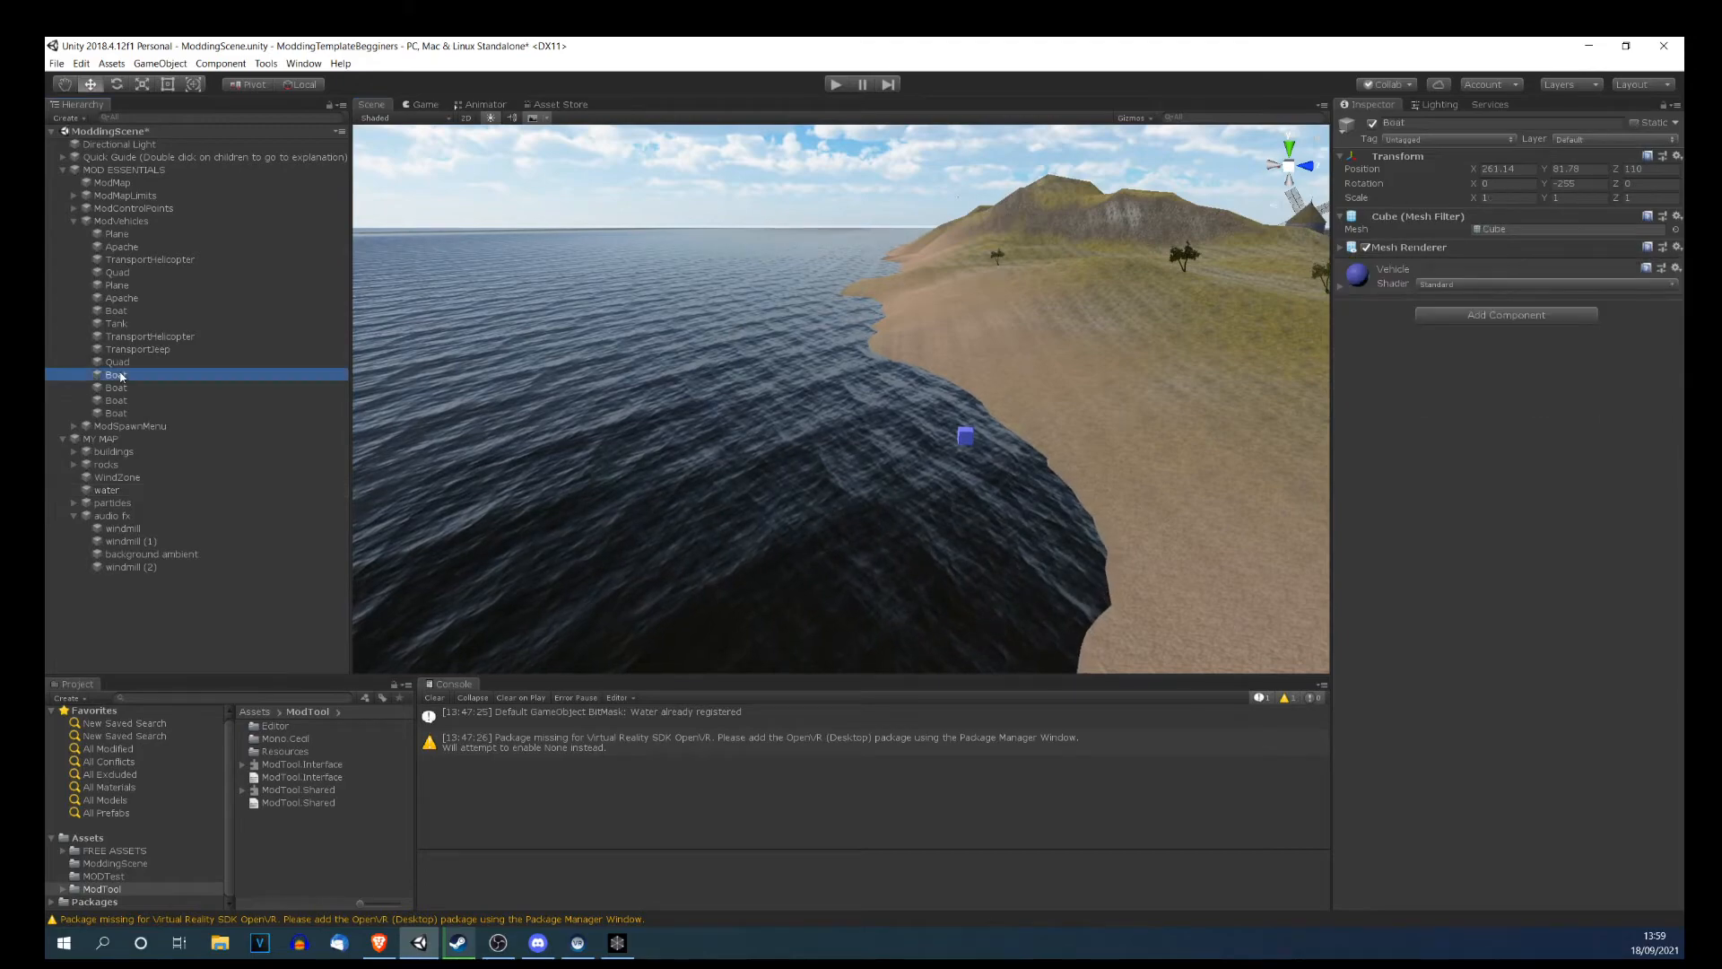
Change the albedo color of the Tank cube's Vehicle material to a saturated blue.
double_click(116, 324)
right_drag(843, 439, 804, 432)
key(d)
click(1341, 285)
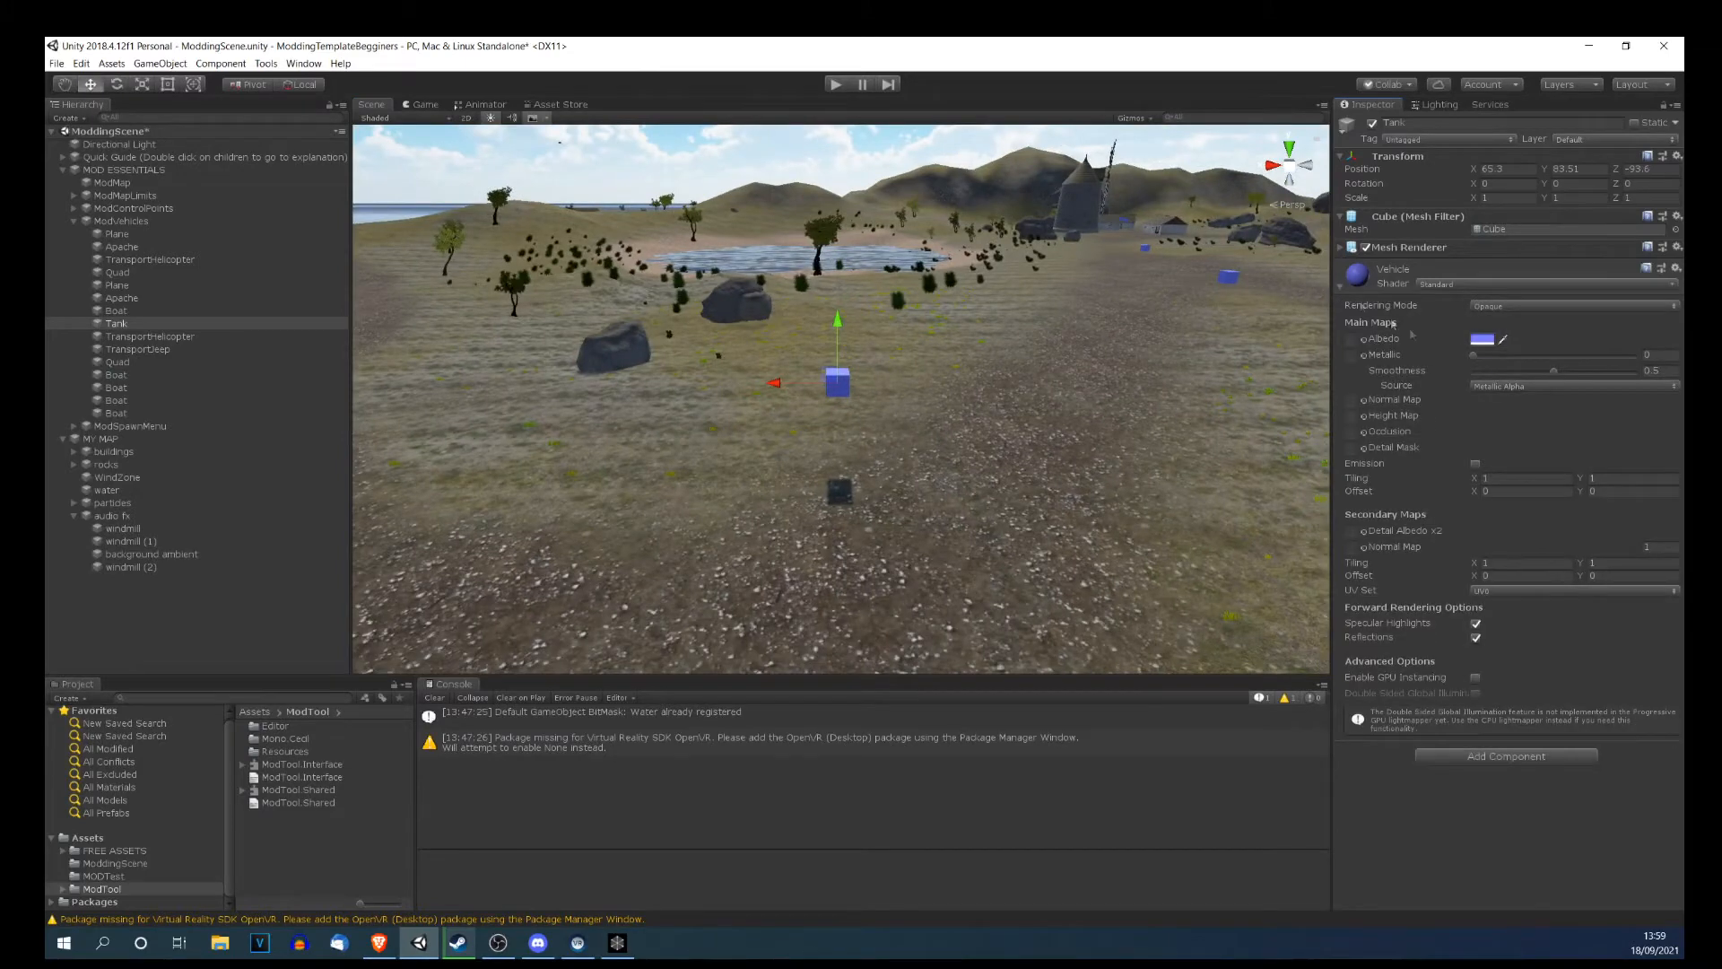
click(1482, 341)
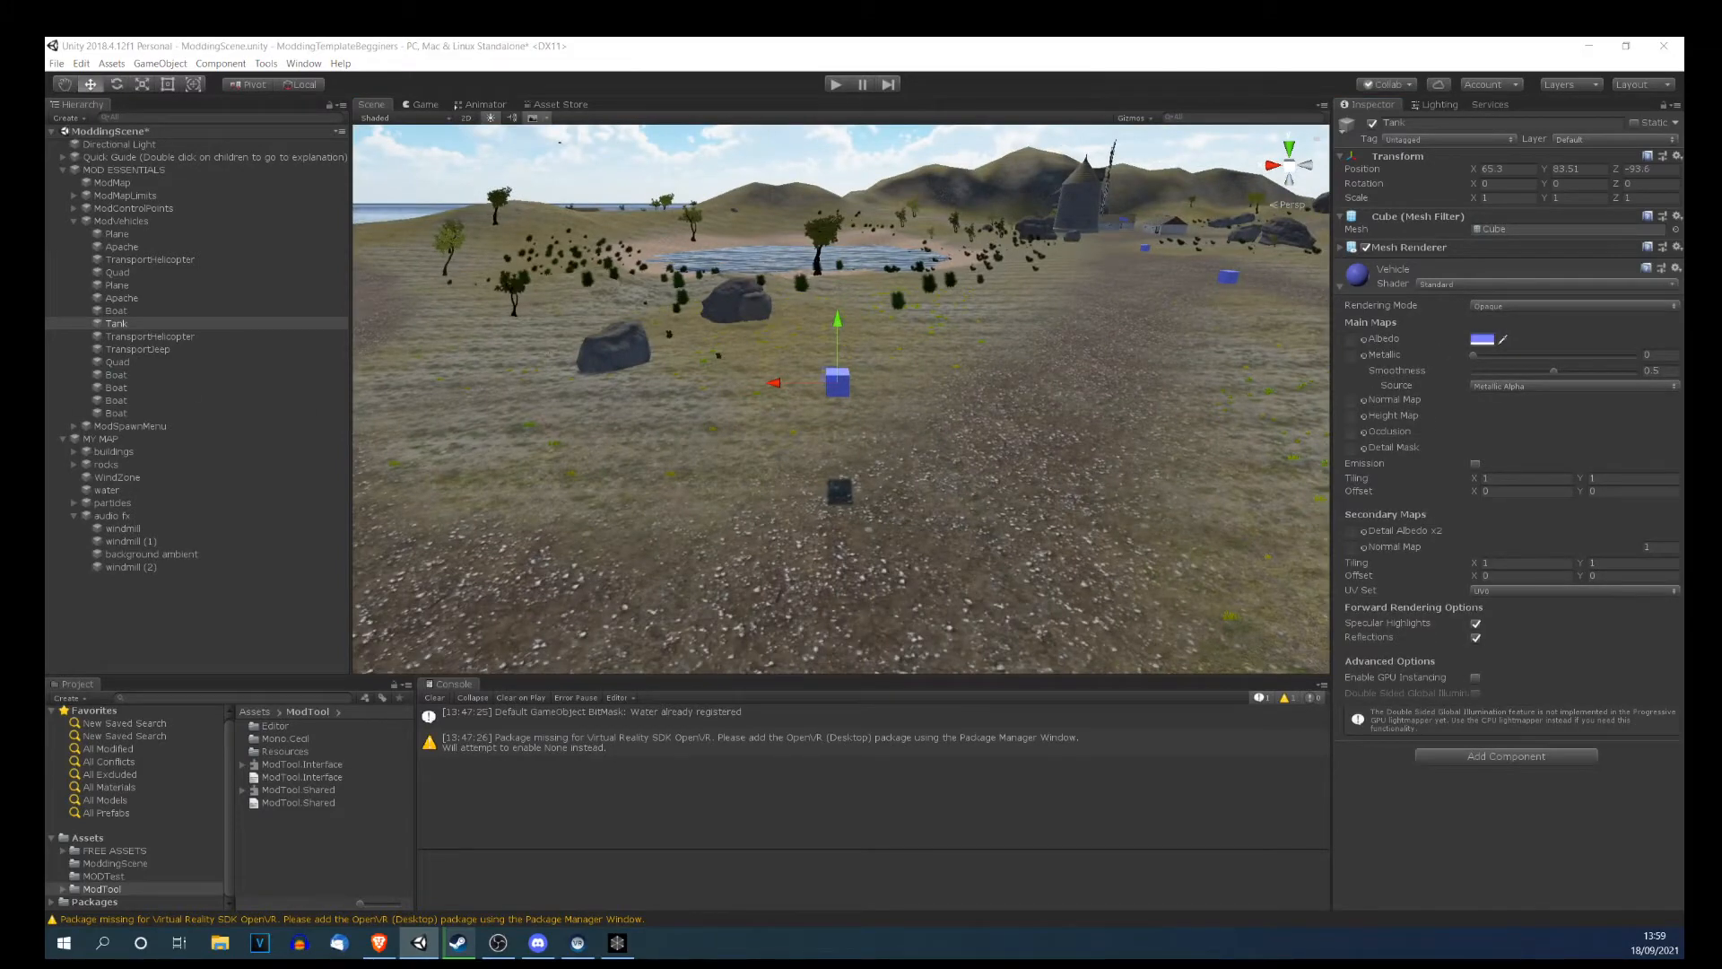
drag(1076, 370, 1109, 337)
click(1137, 230)
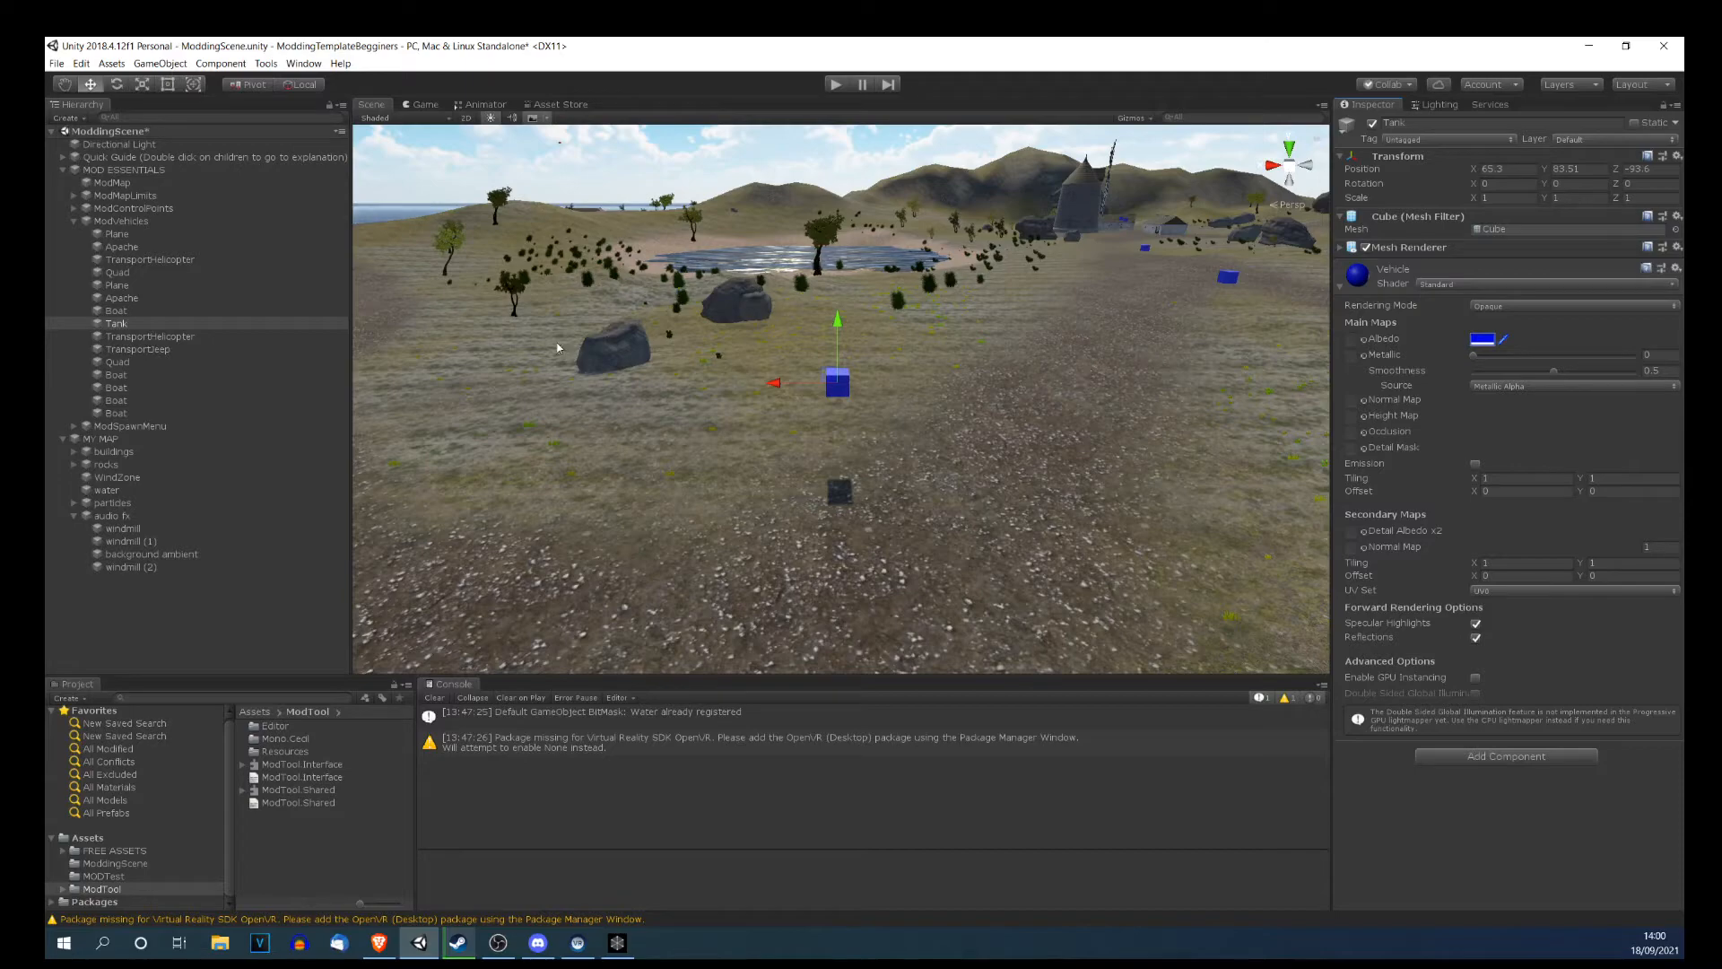
Examine the recolored vehicle cubes around the Tank and at the first Boat on the shore.
mouse_move(617, 354)
right_down()
mouse_move(673, 352)
mouse_move(527, 310)
mouse_move(602, 384)
right_up()
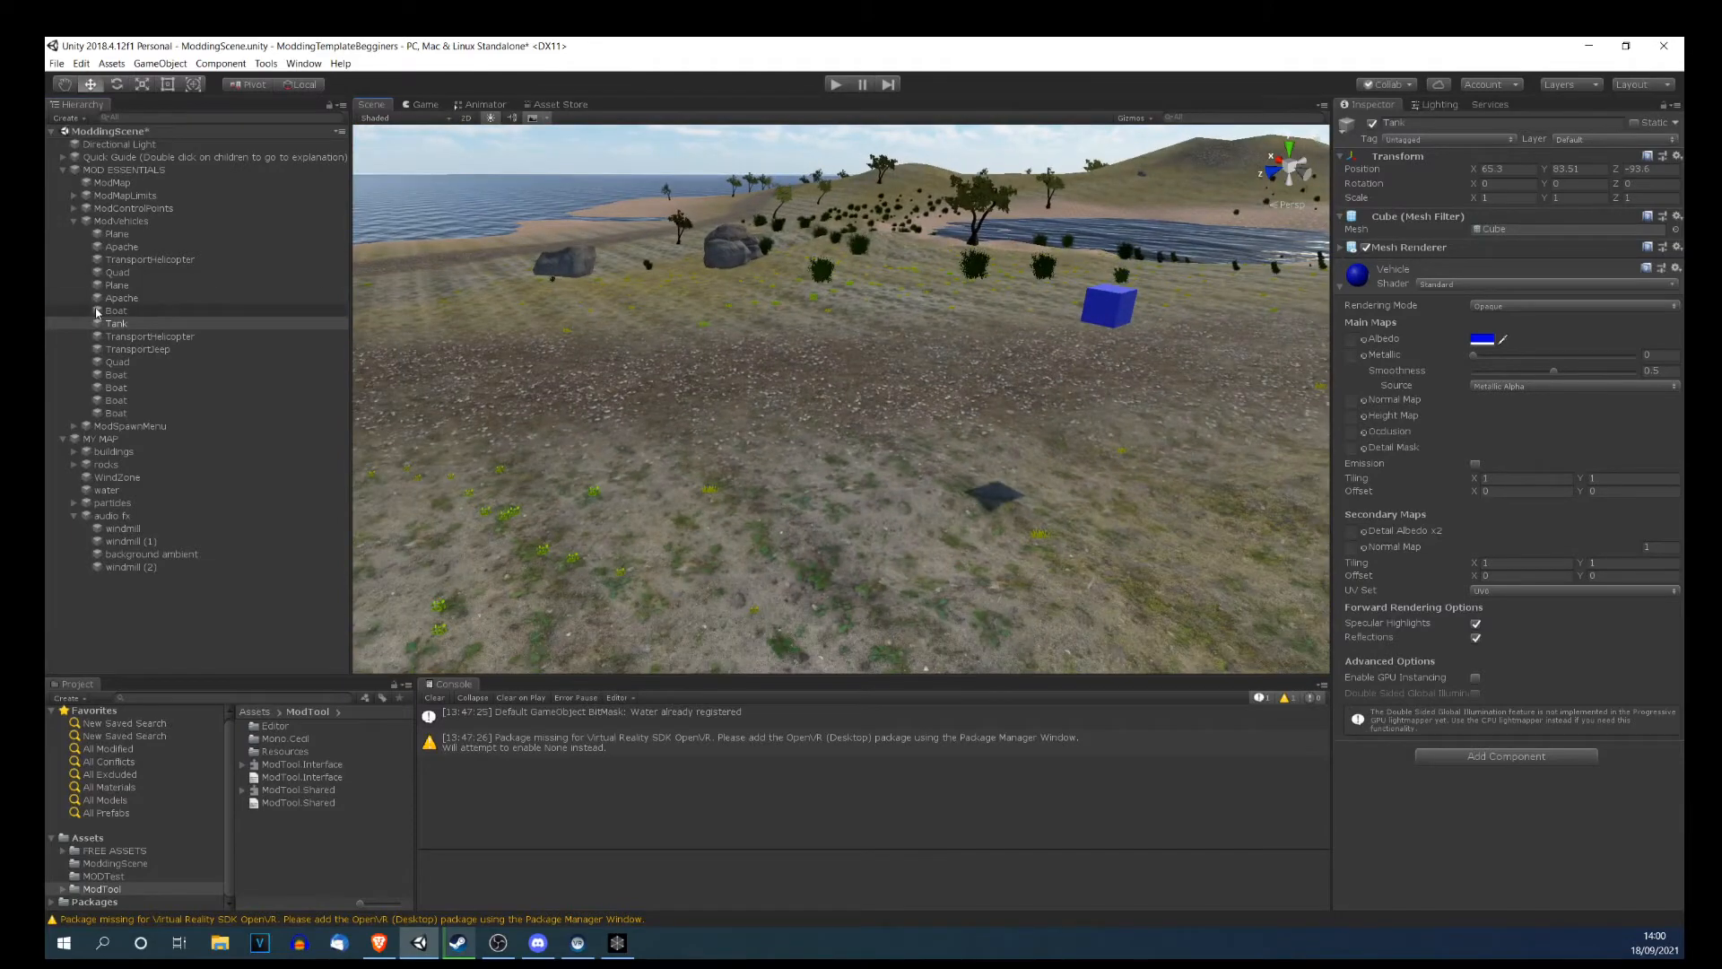
double_click(97, 312)
key(s)
right_drag(731, 350, 281, 316)
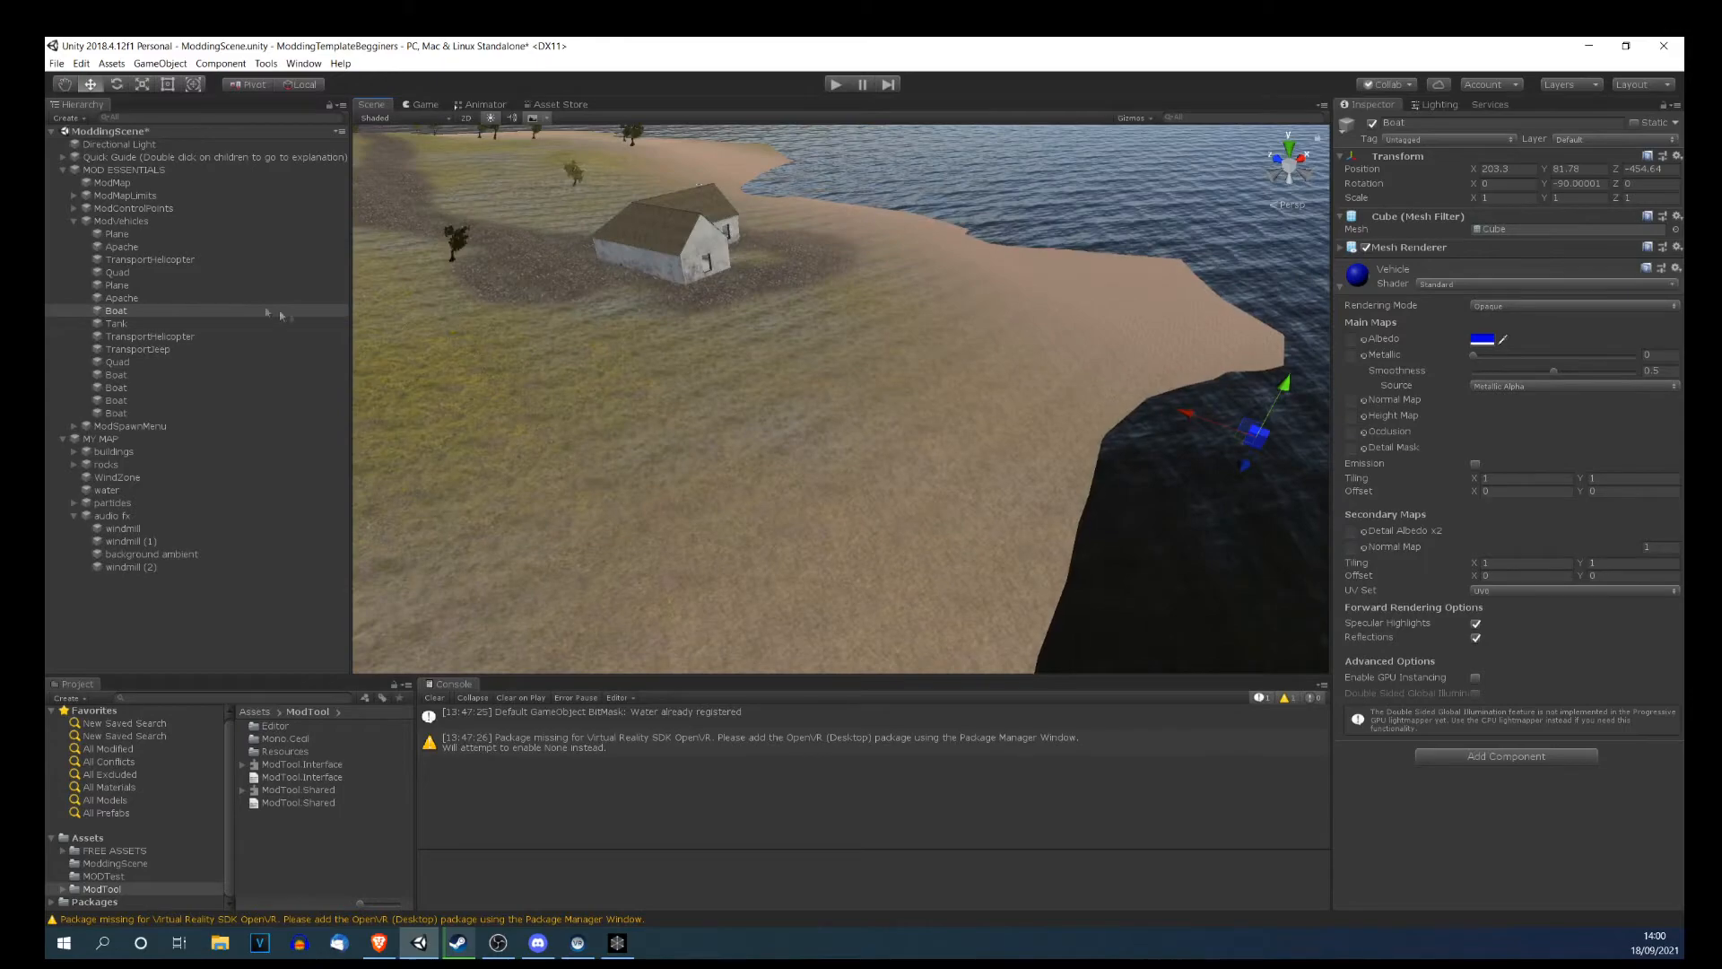
Duplicate the Quad cube in front of the farmhouse and move the copy to X 161.17, Z 148.62.
double_click(118, 272)
right_drag(677, 322, 386, 305)
key(s)
click(116, 273)
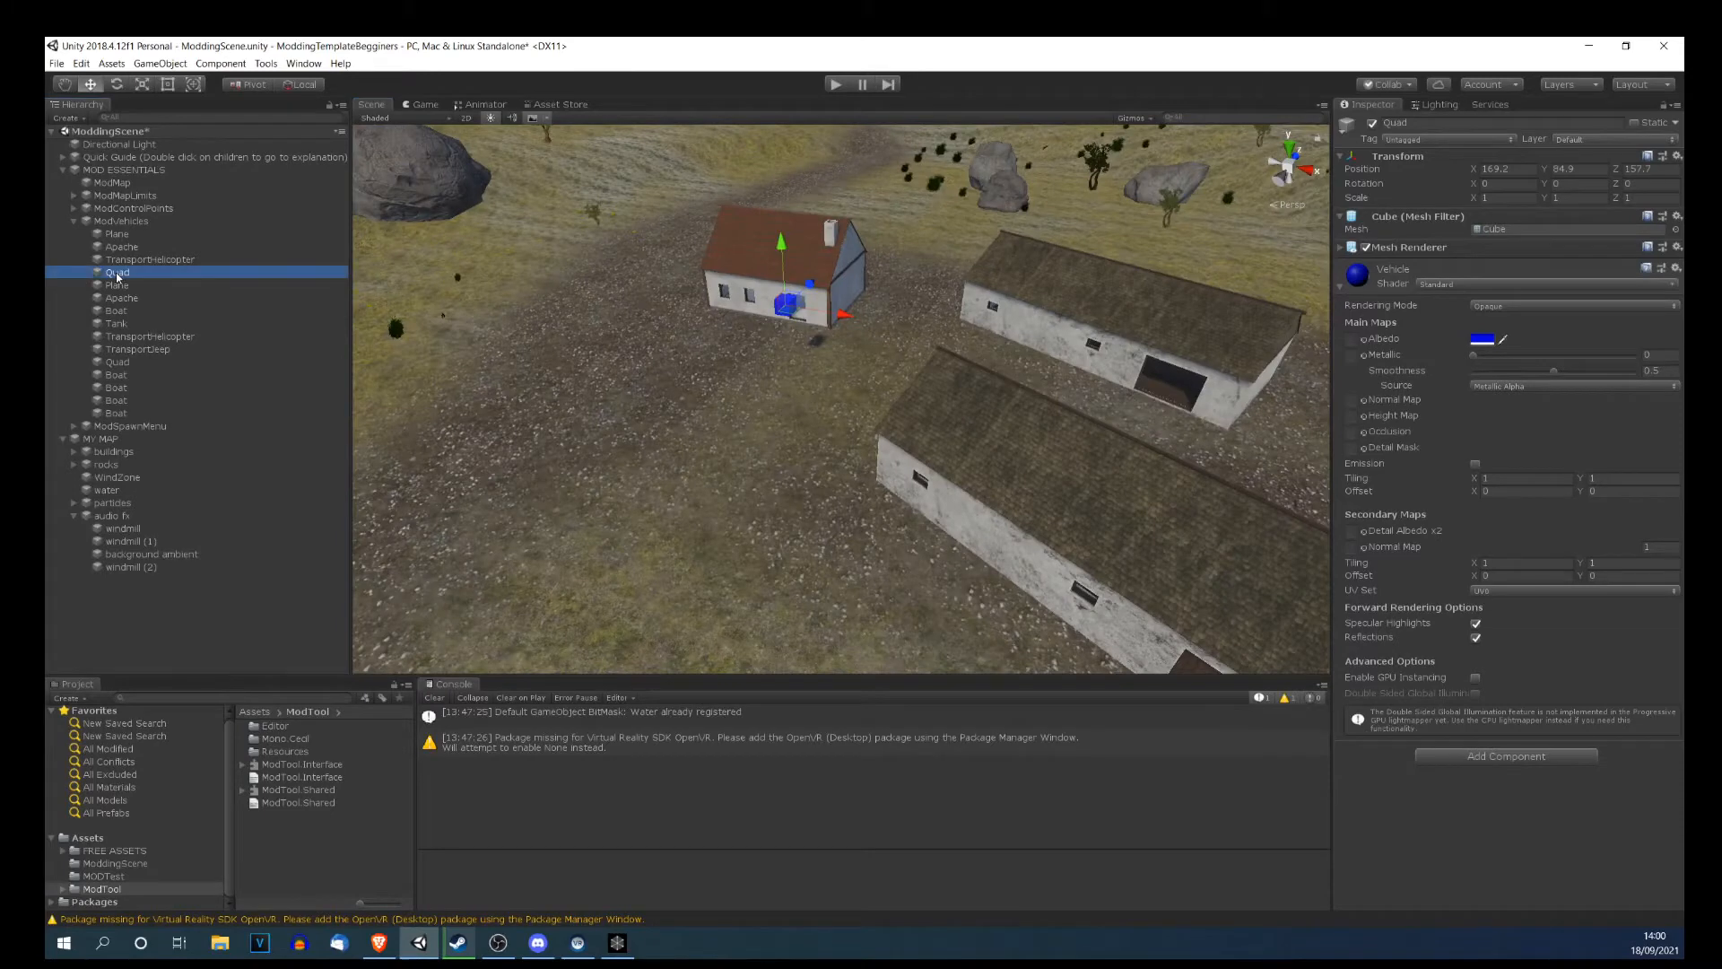
key(ctrl+d)
drag(787, 315, 574, 357)
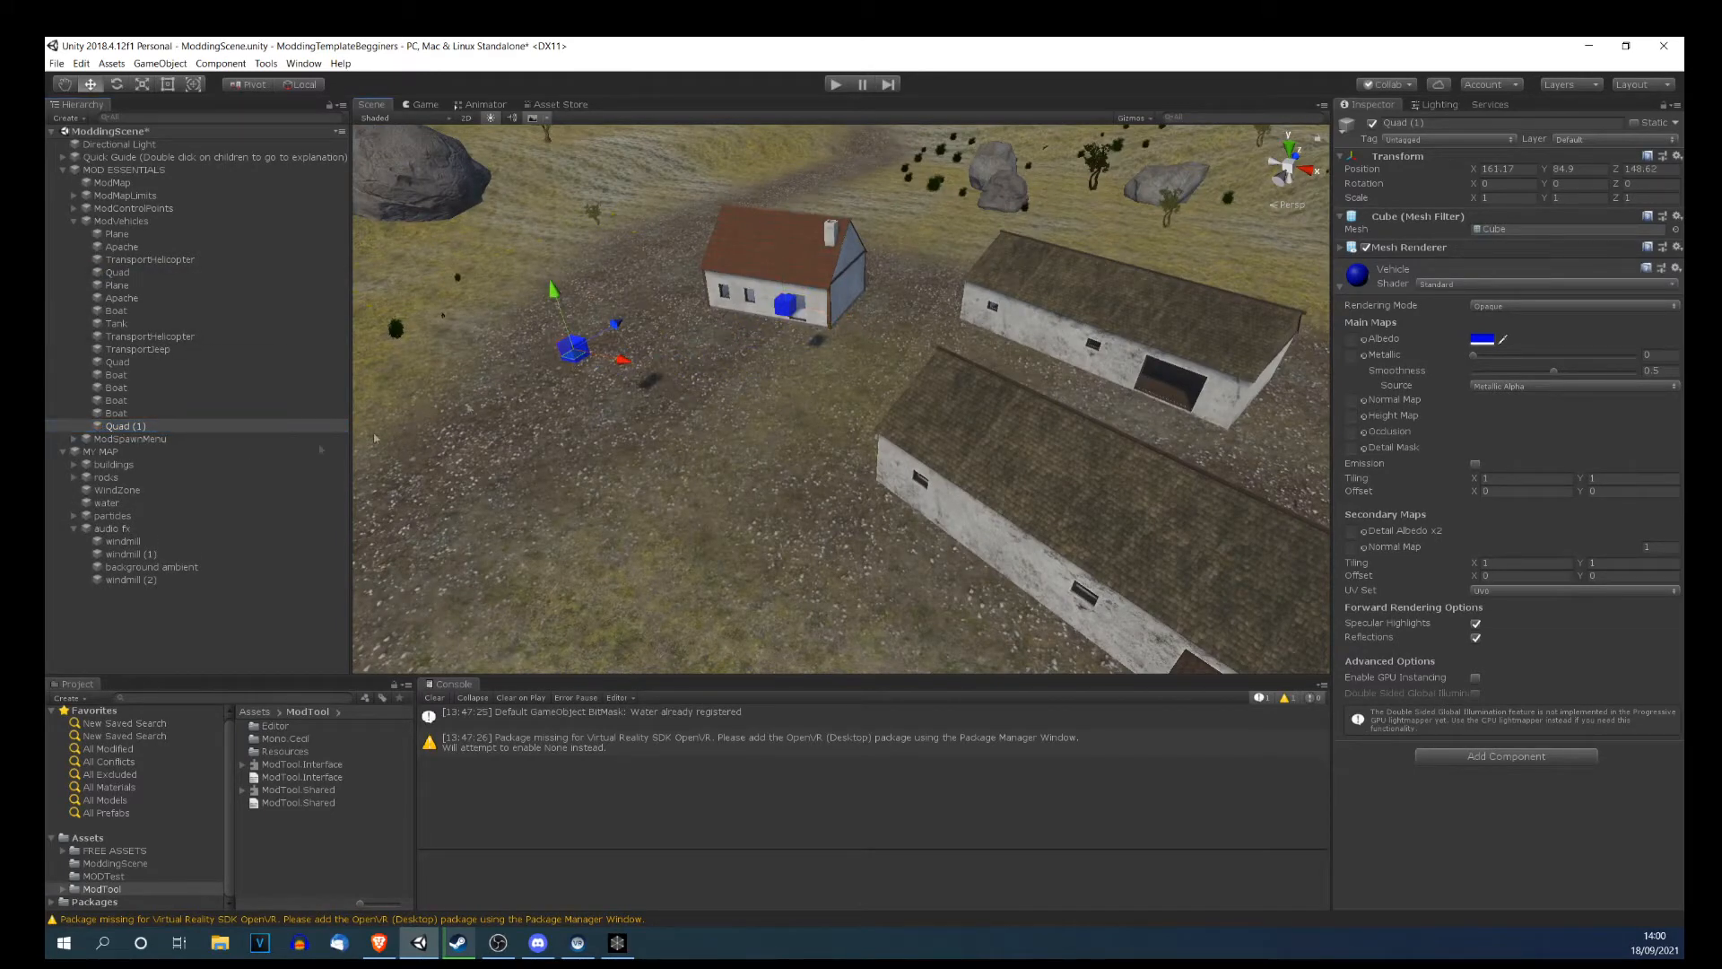
Rename the duplicated vehicle cube as Quad.
click(1424, 123)
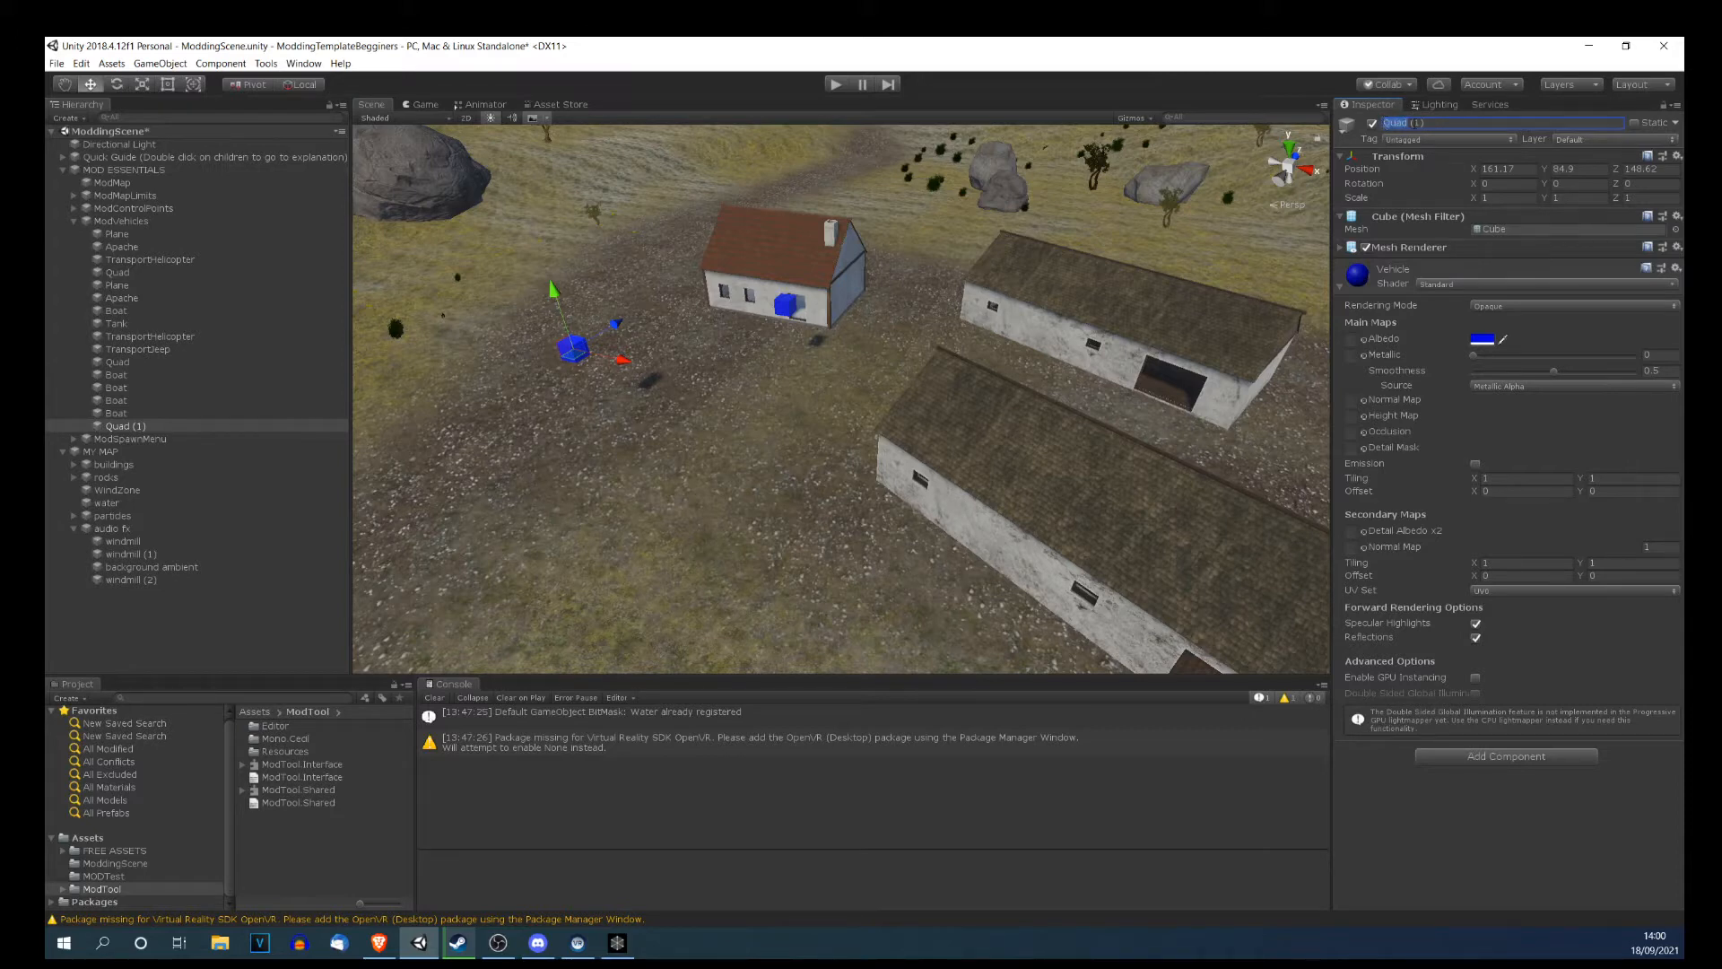
click(1407, 124)
right_drag(834, 360, 575, 356)
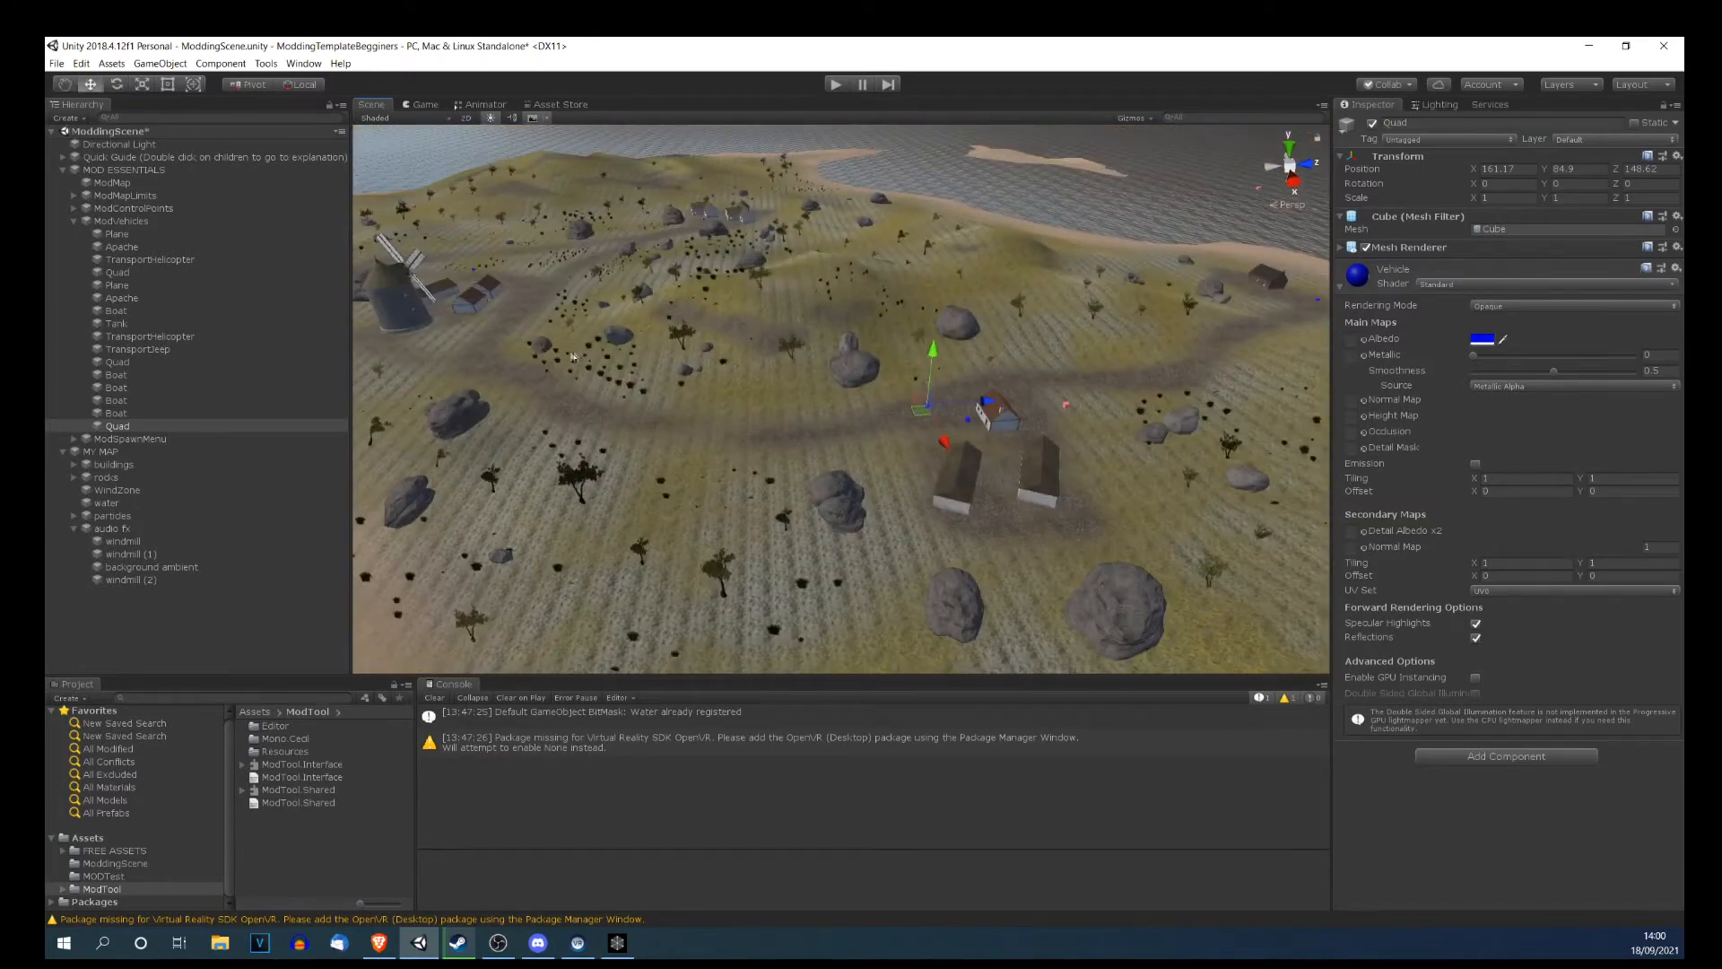
Collapse ModVehicles, and expand ModSpawnMenu and focus the view on it.
click(74, 221)
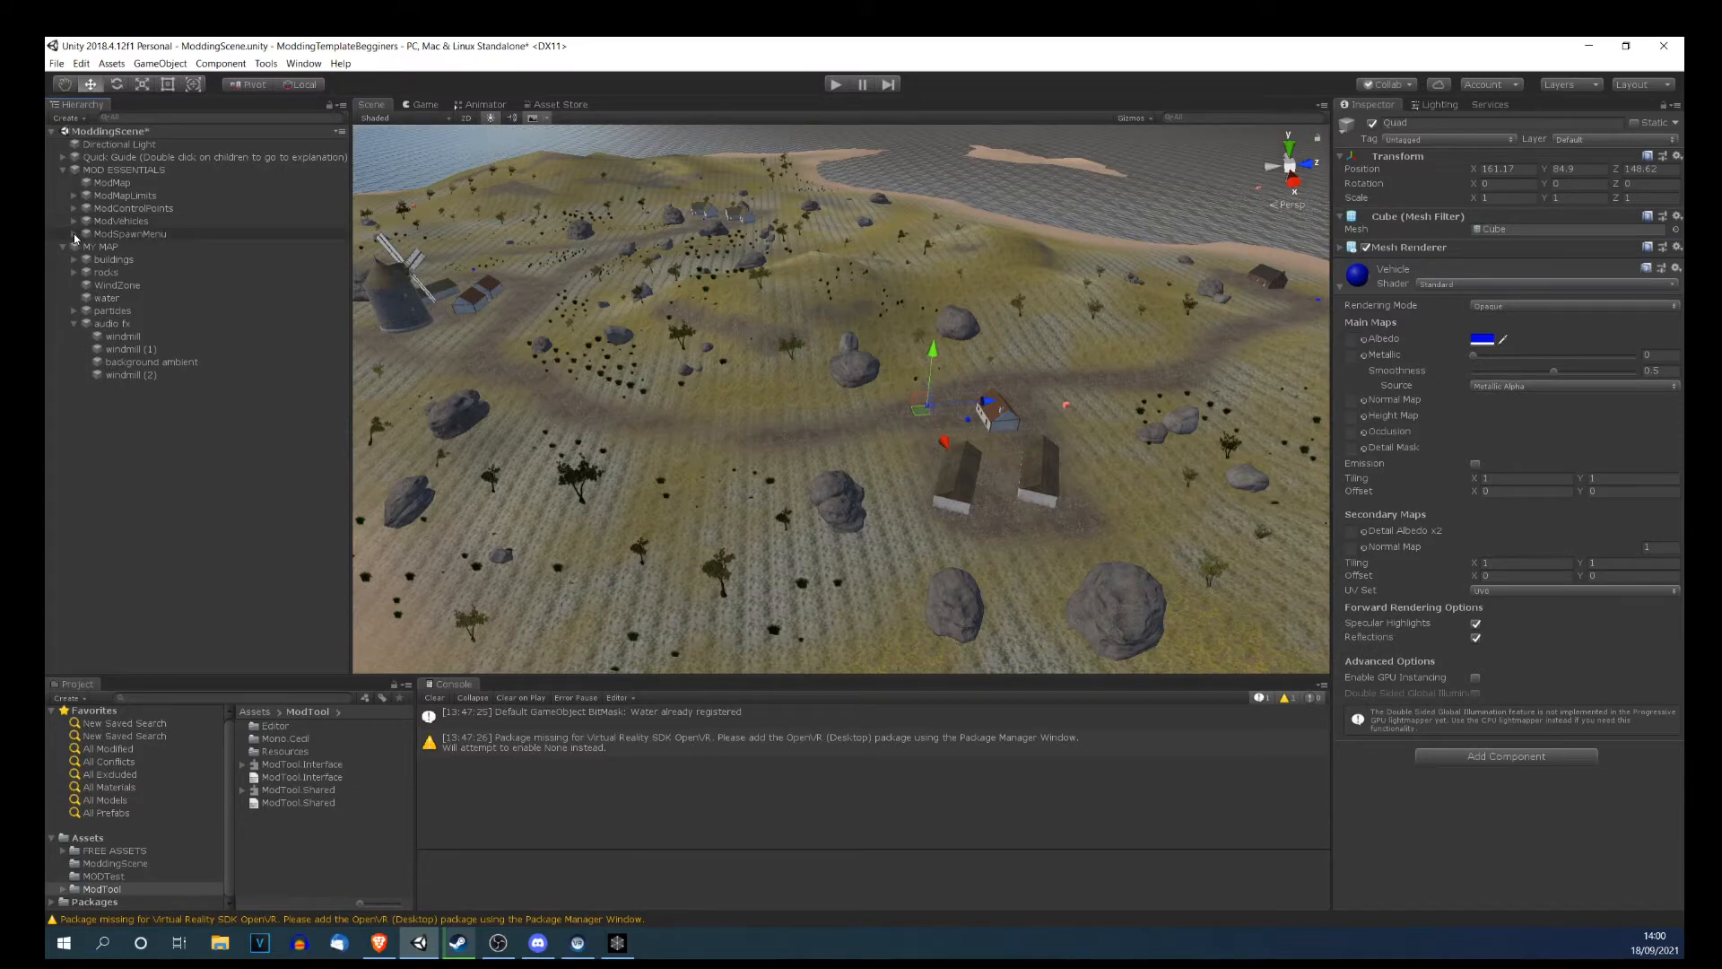
click(75, 234)
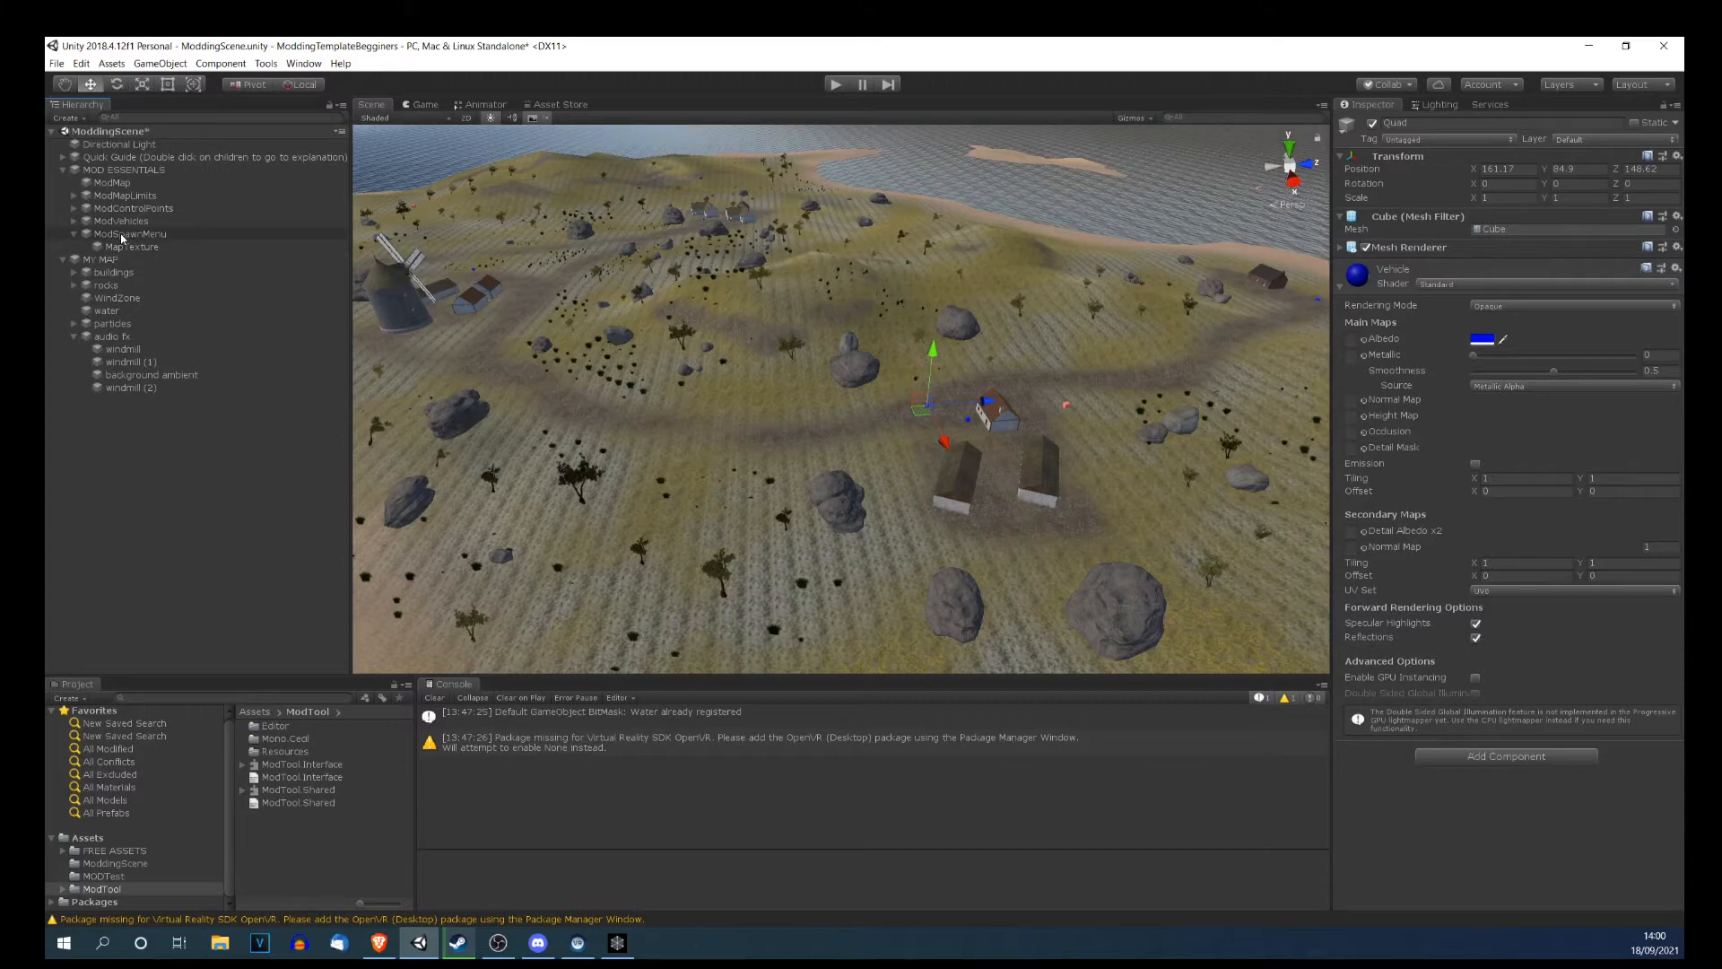
double_click(123, 234)
Examine the ModSpawnMenu sphere, the black map texture square beside it, and their surroundings from several angles.
right_drag(654, 339, 1686, 257)
key(w)
key(d)
key(d)
right_drag(1029, 243, 889, 401)
key(a)
key(w)
key(s)
key(w)
scroll(812, 337, down, 5)
scroll(889, 402, down, 7)
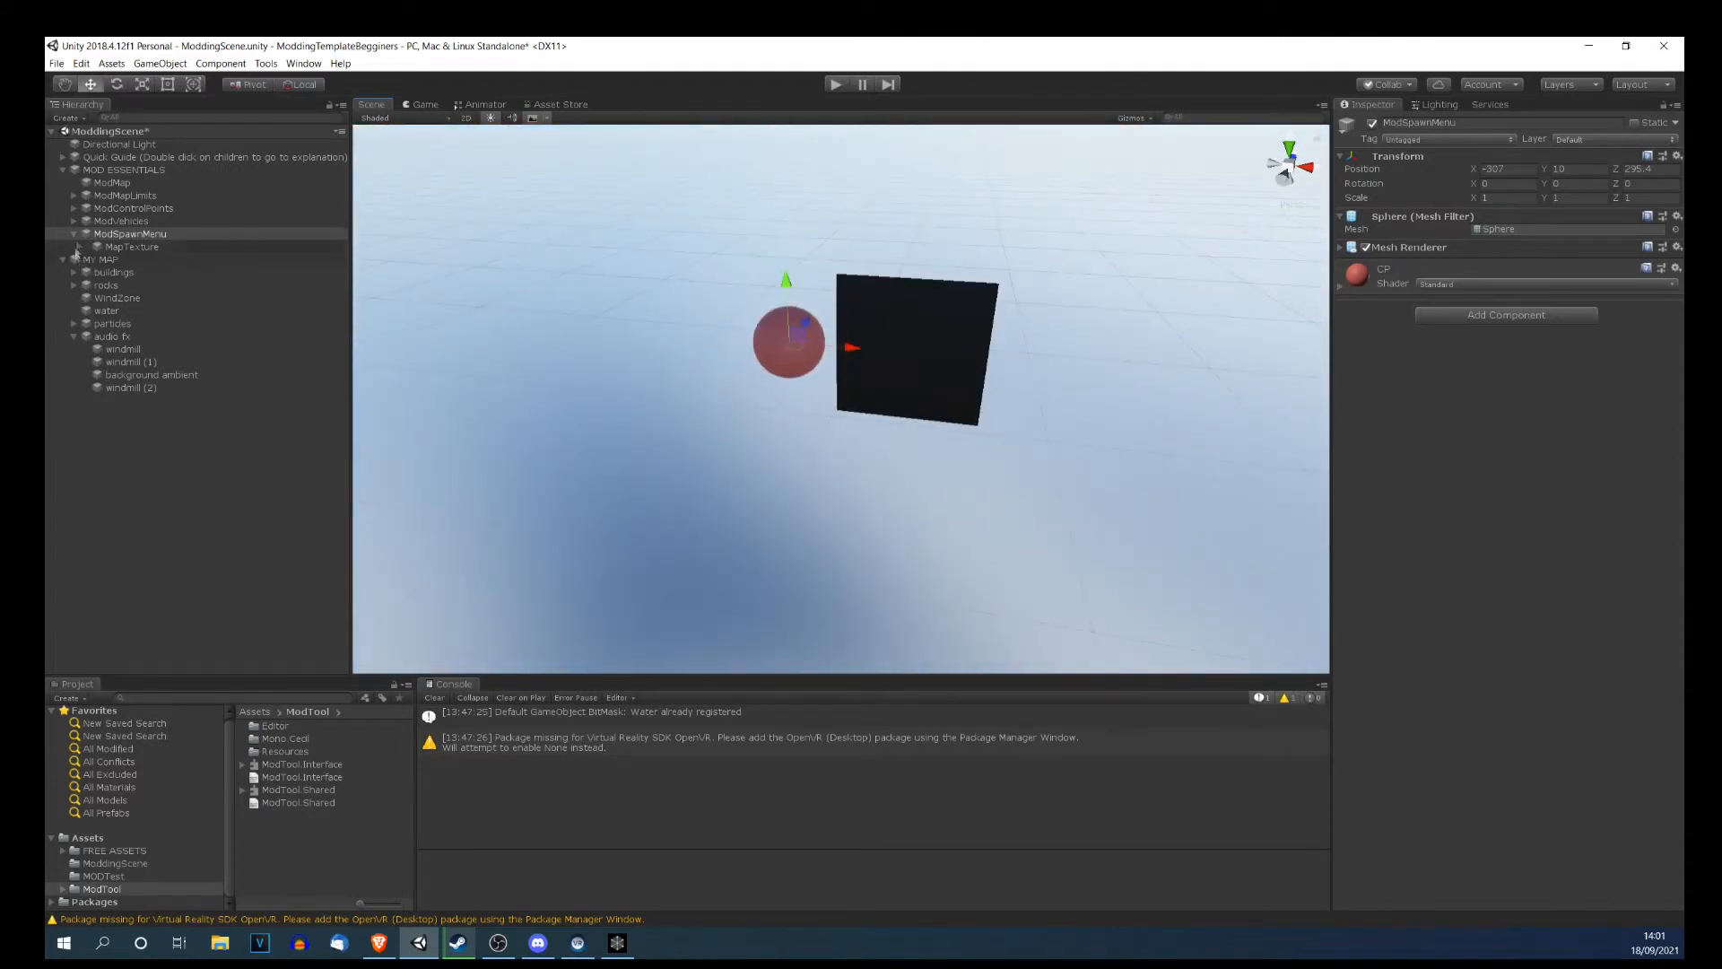
scroll(683, 395, down, 6)
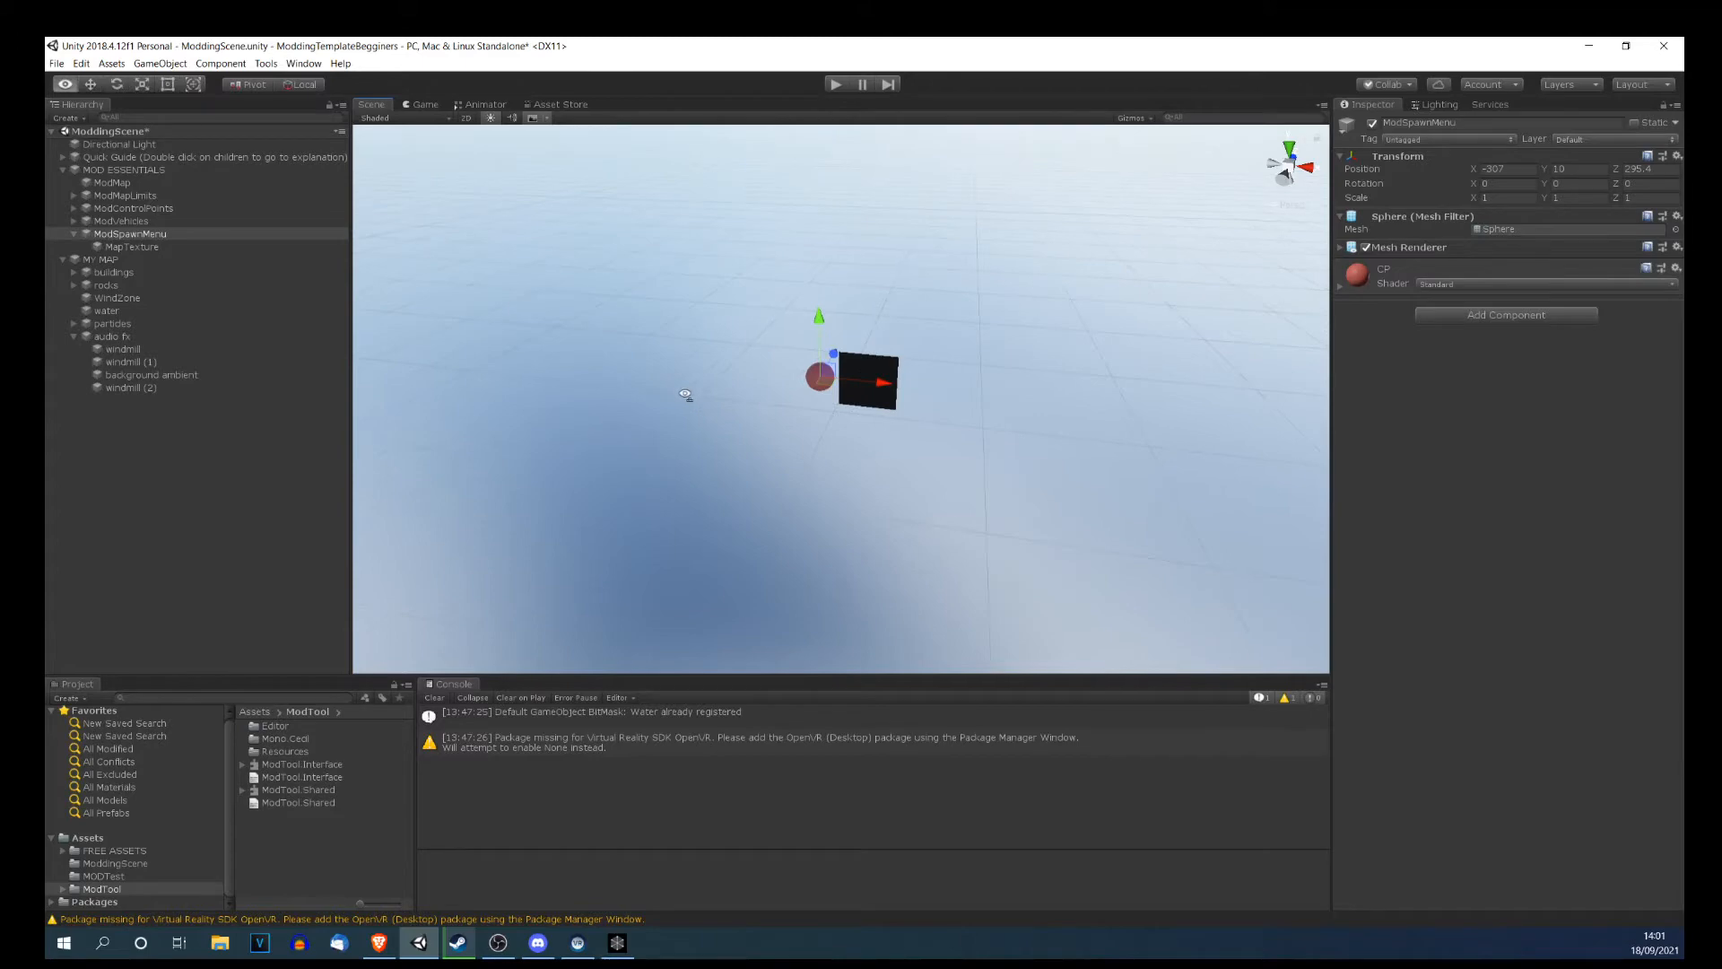
right_drag(709, 395, 786, 397)
middle_drag(632, 435, 886, 422)
right_drag(887, 422, 823, 453)
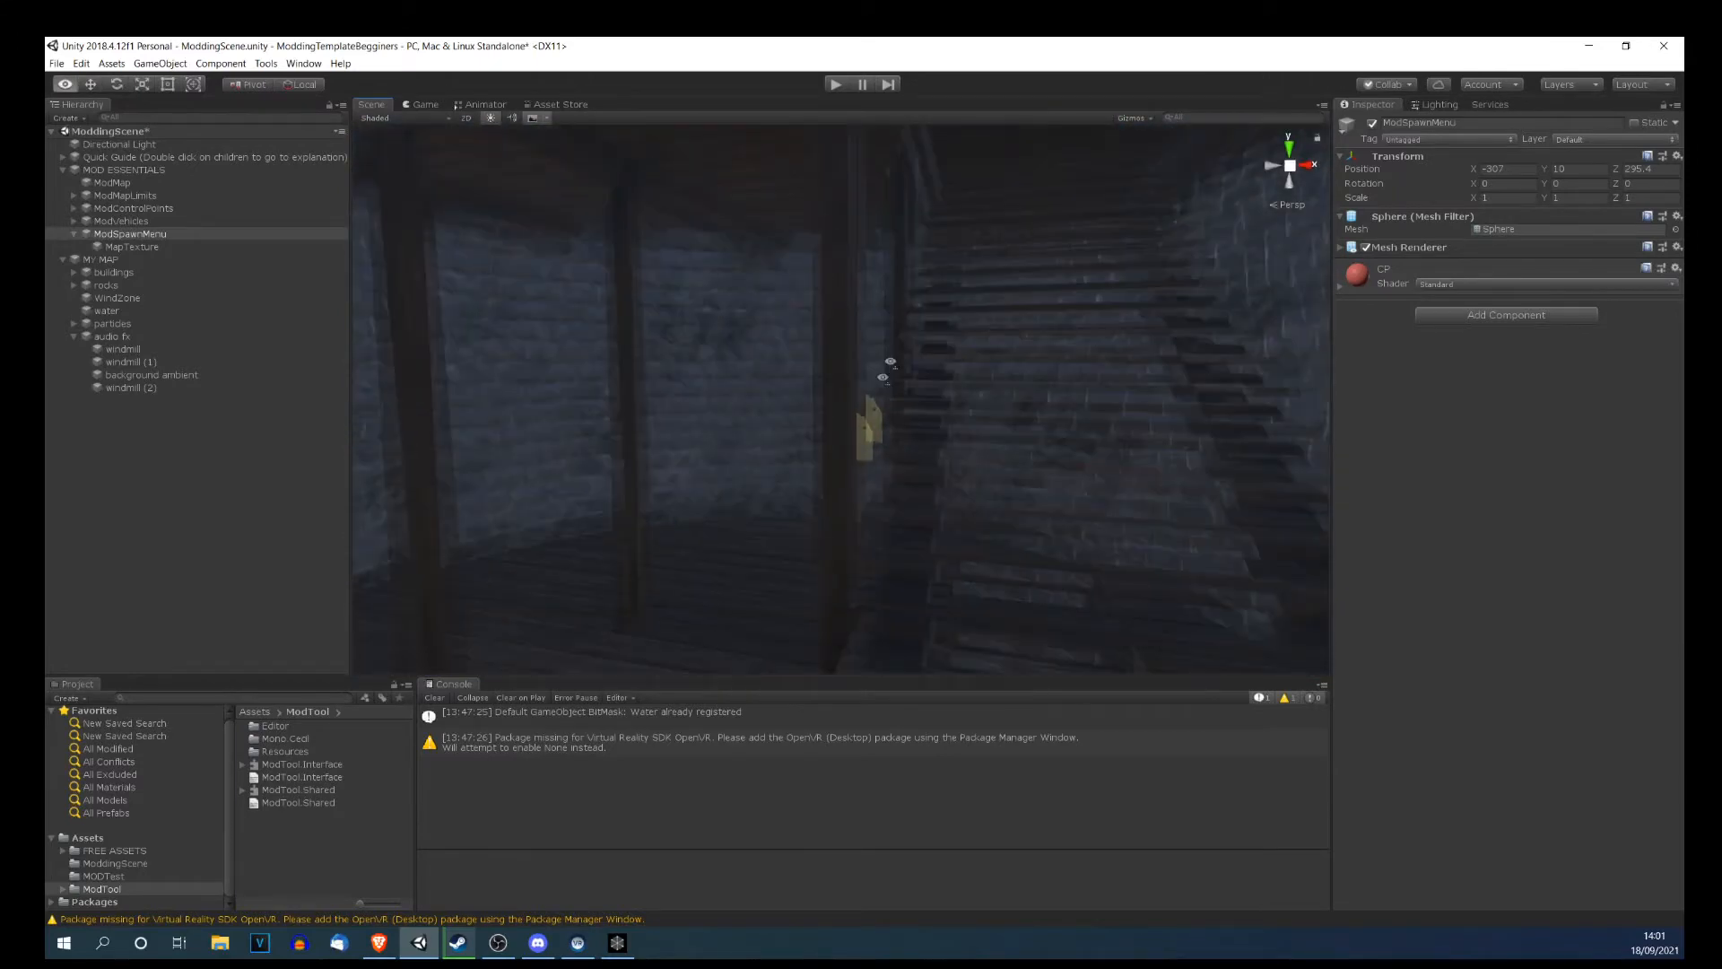
Collapse ModSpawnMenu and the MOD ESSENTIALS group in the hierarchy.
right_drag(921, 286, 863, 427)
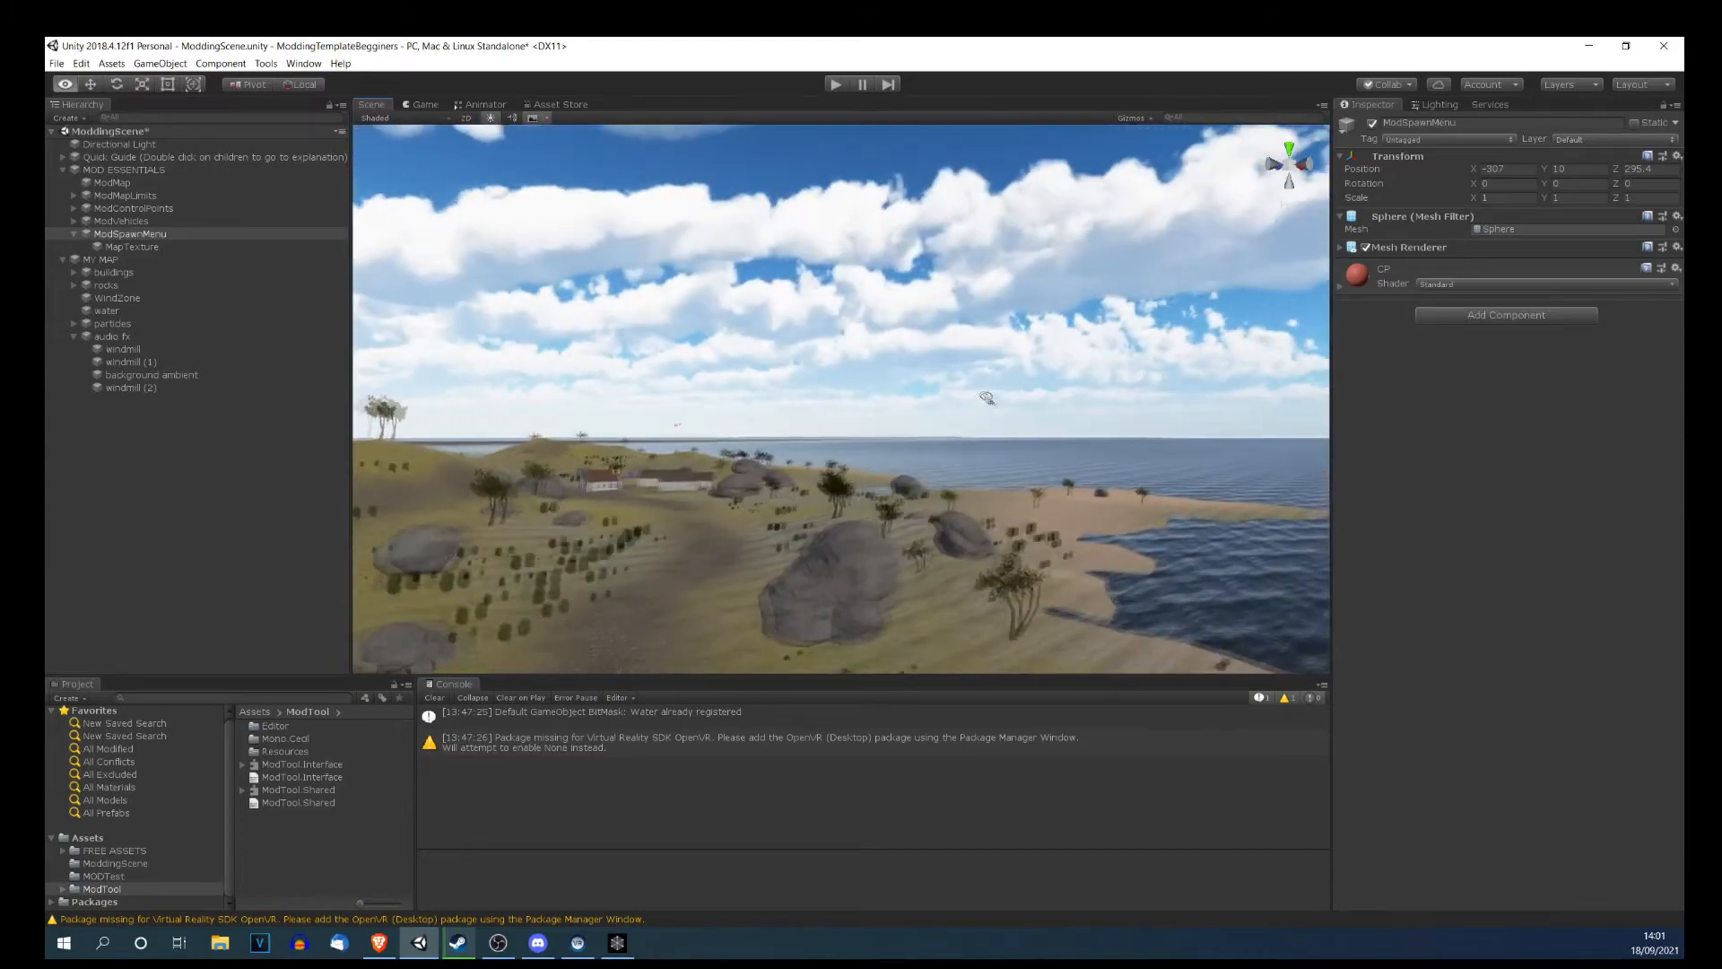
right_drag(851, 414, 804, 488)
right_drag(856, 578, 707, 371)
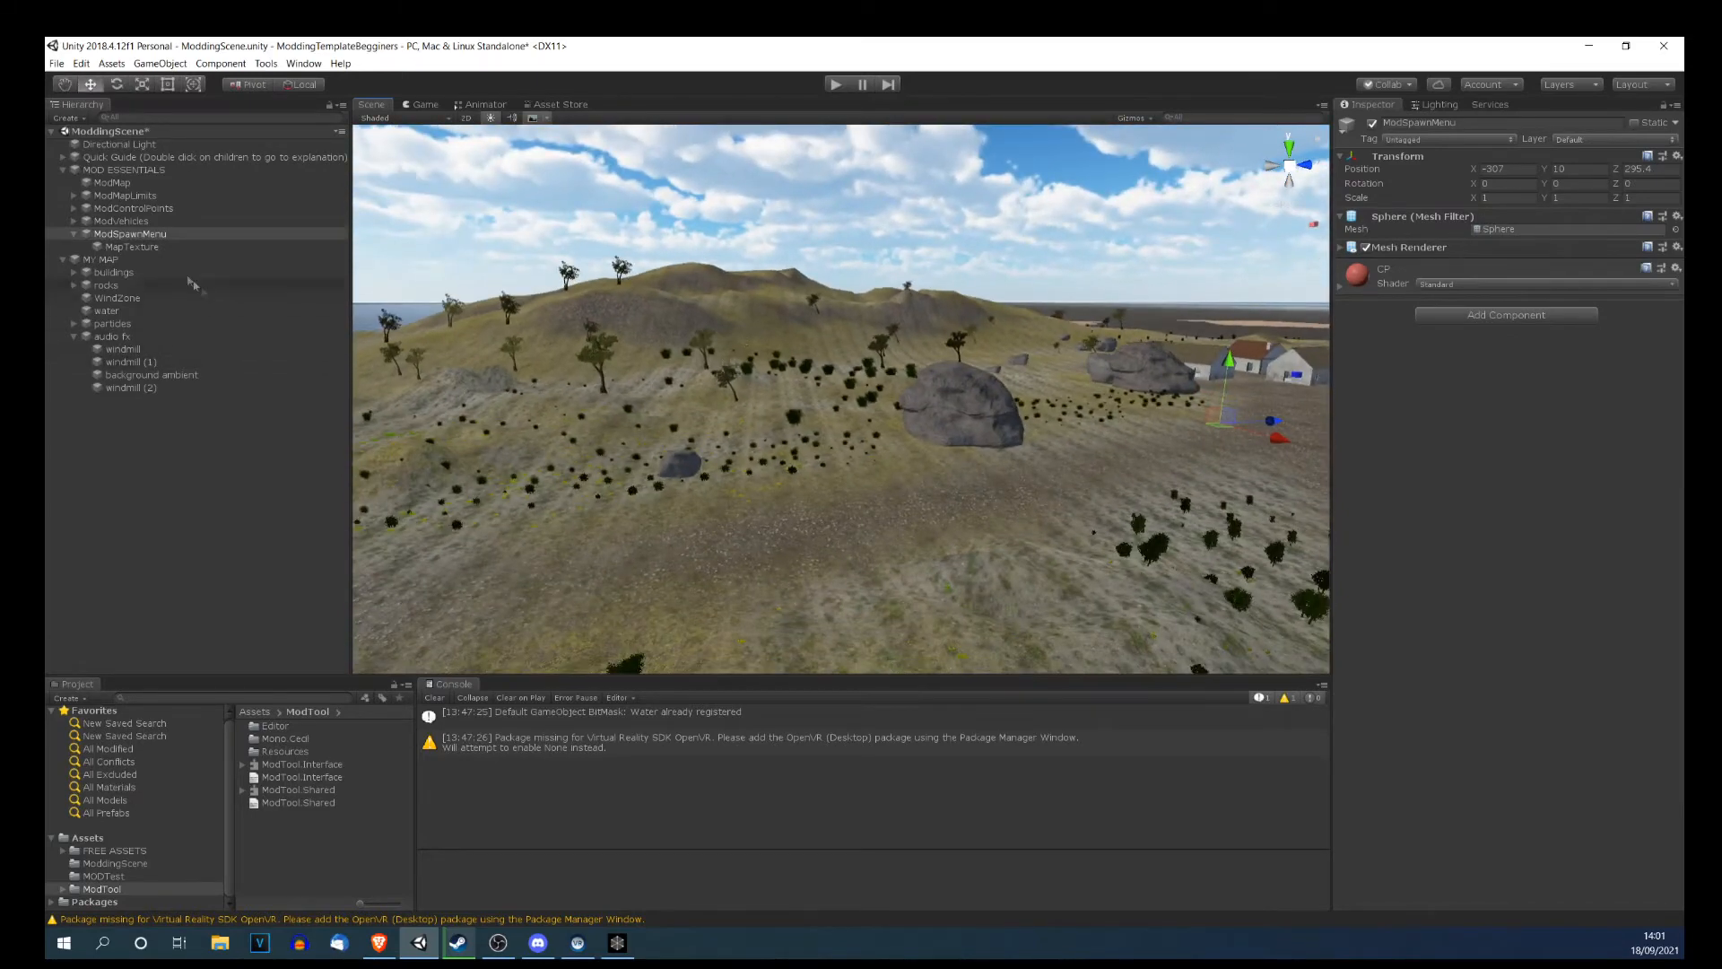
click(73, 233)
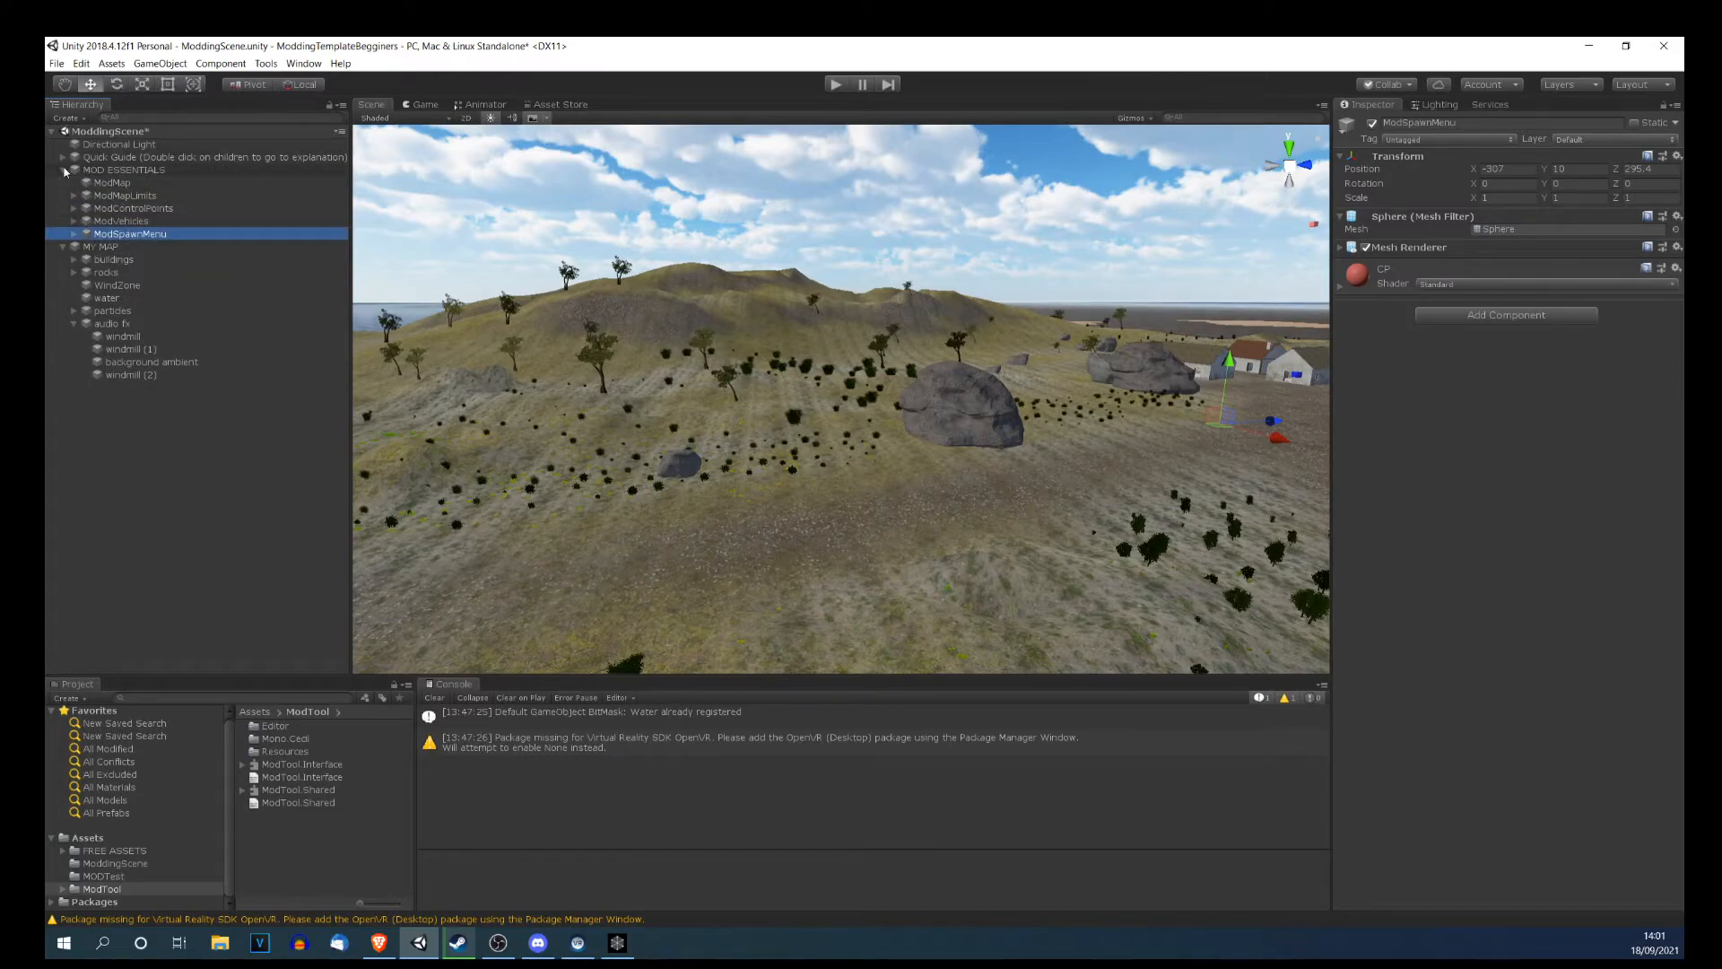
click(64, 171)
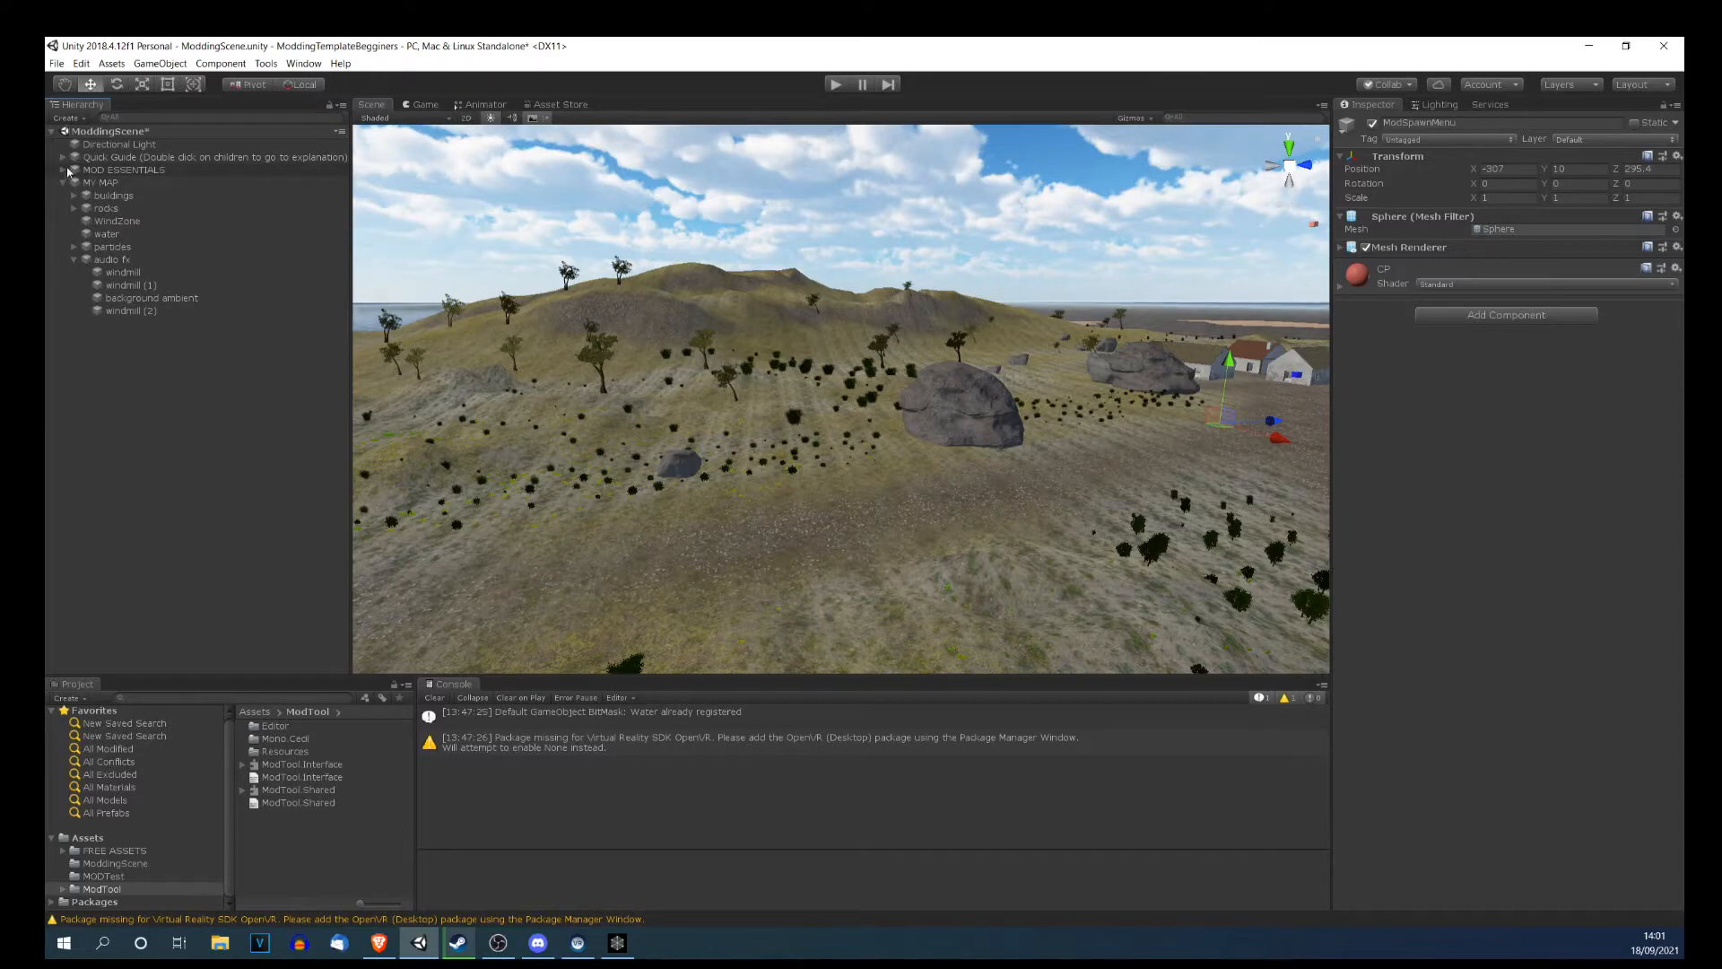
Select MY MAP, expand its groups and collapse the audio fx group inside it.
click(64, 183)
click(88, 184)
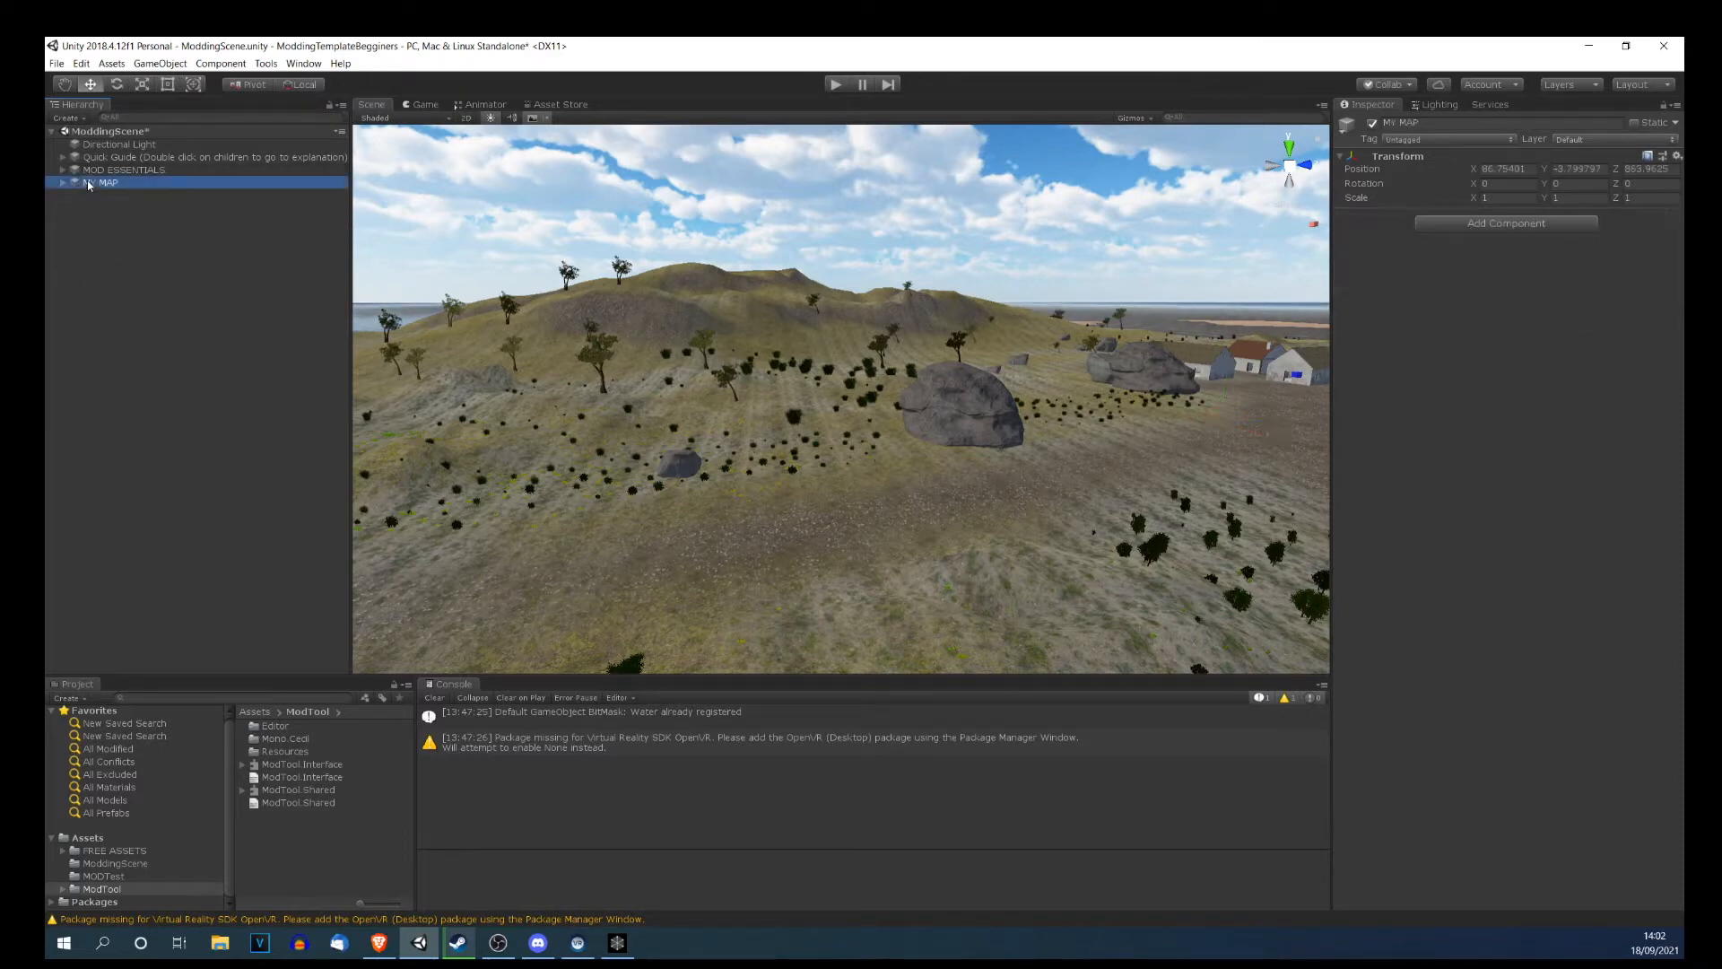
click(64, 183)
click(74, 259)
right_drag(606, 453, 692, 395)
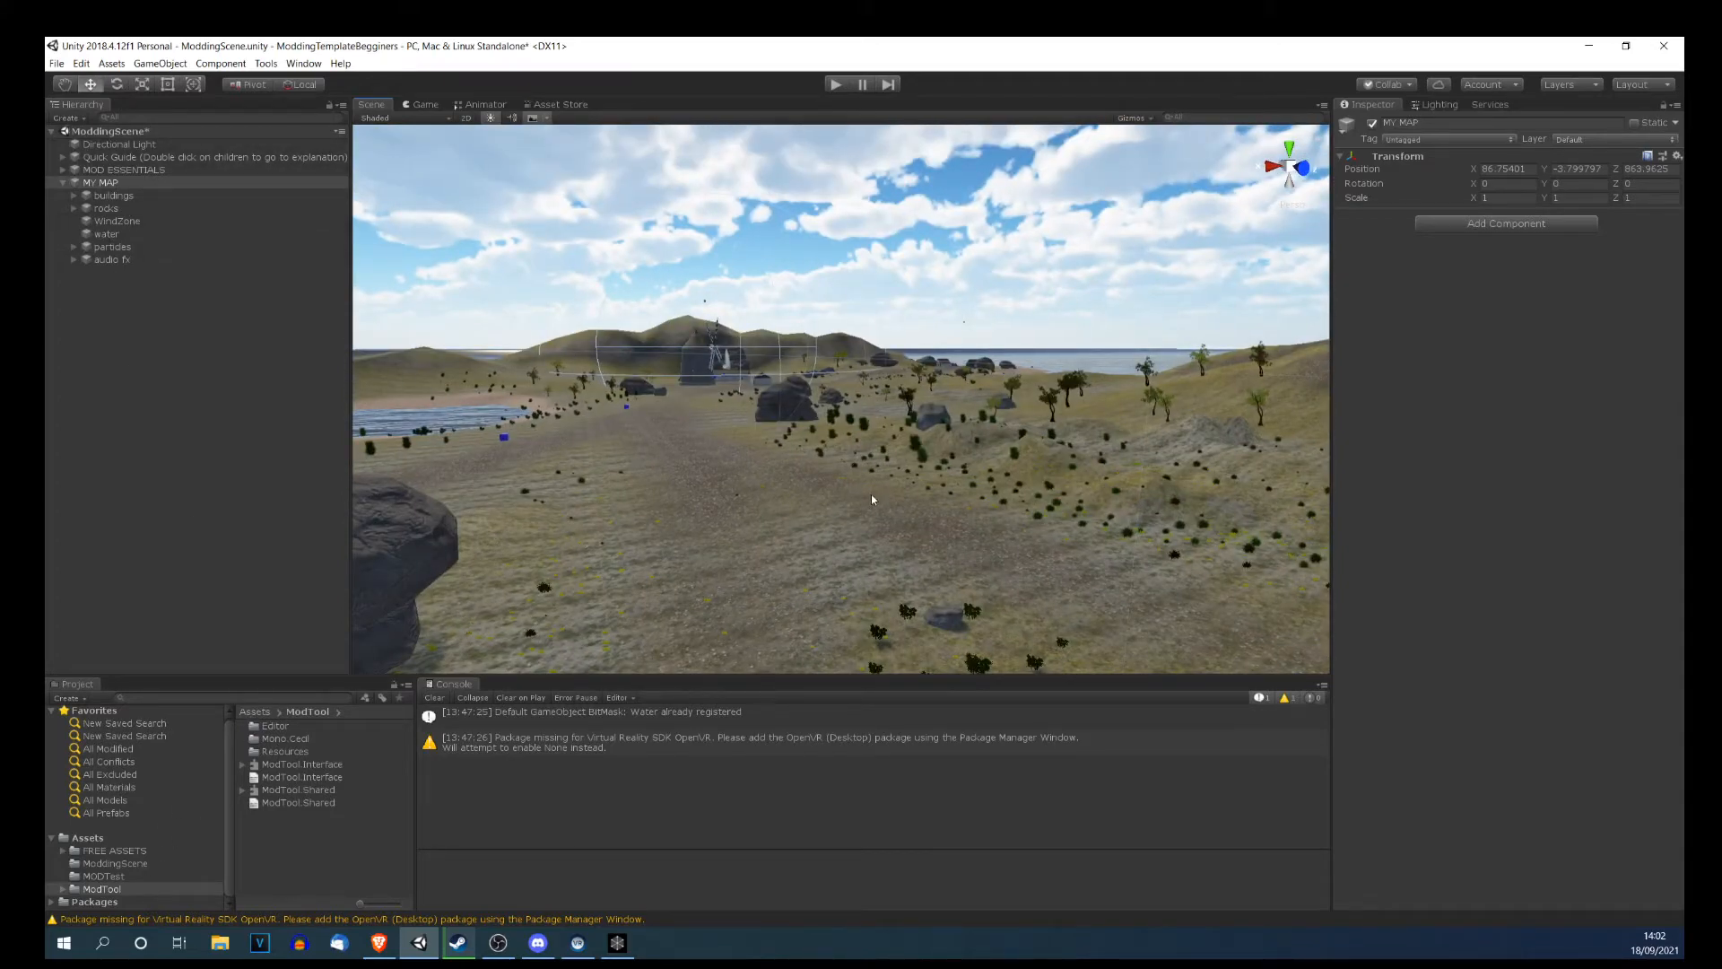
Browse FREE ASSETS in the project and open the Prefabs folder of Village Buildings.
click(70, 854)
click(64, 853)
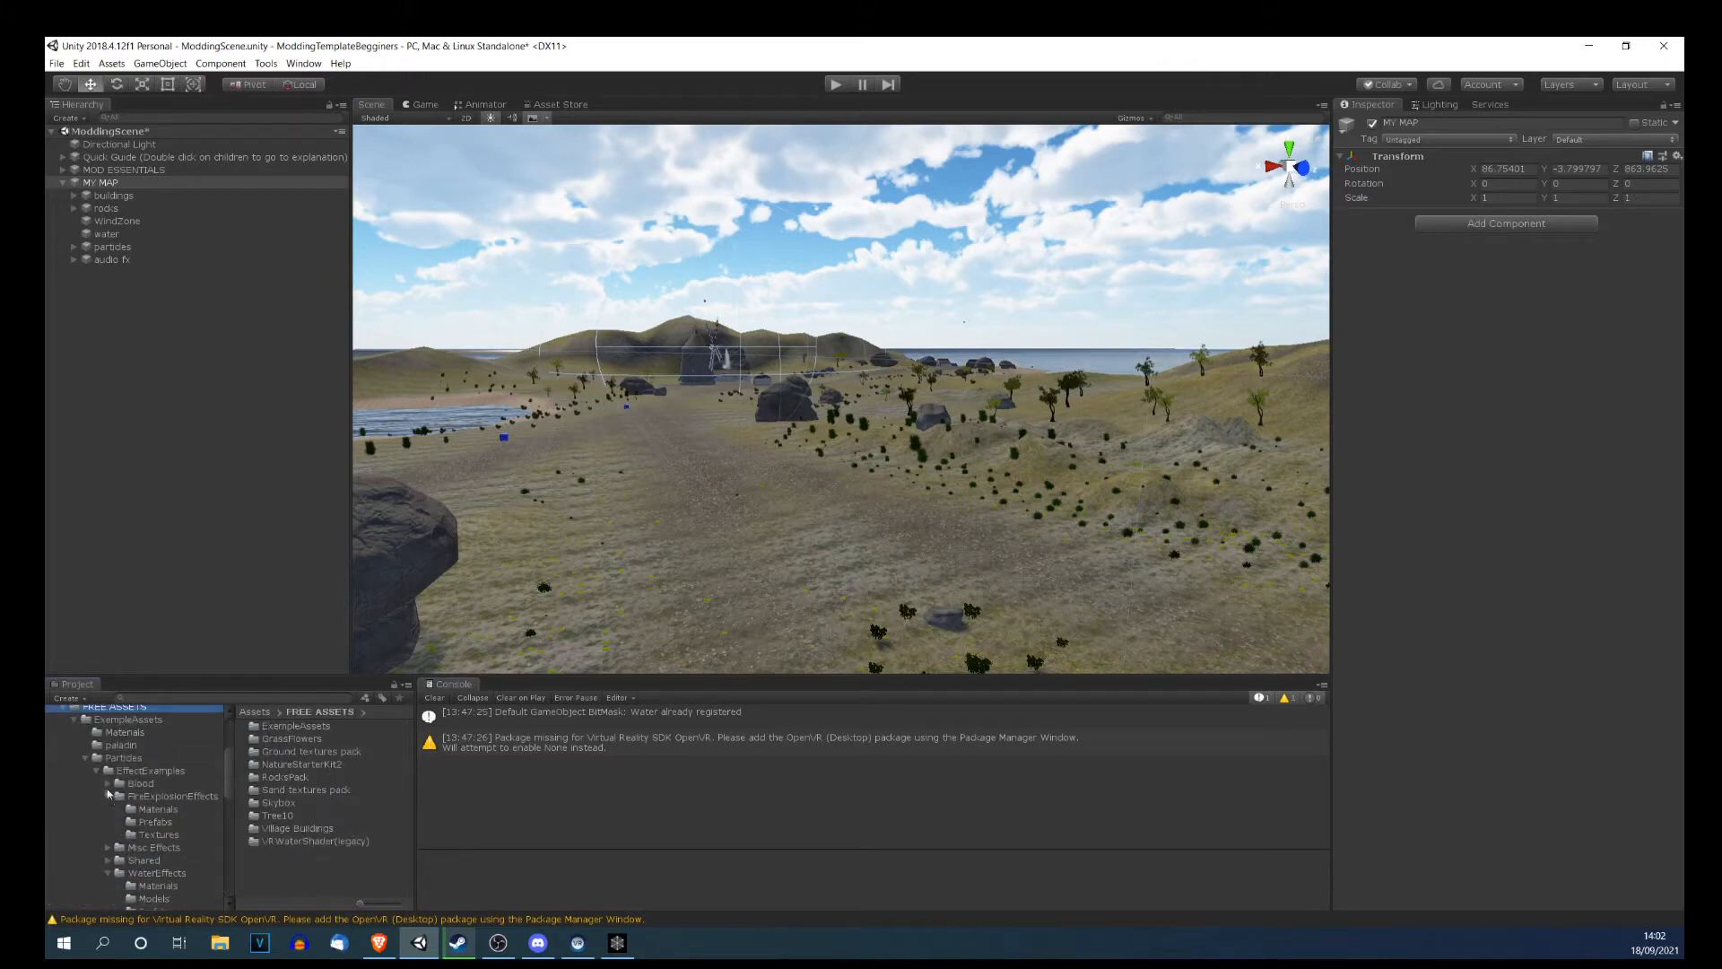
click(87, 758)
scroll(82, 815, down, 3)
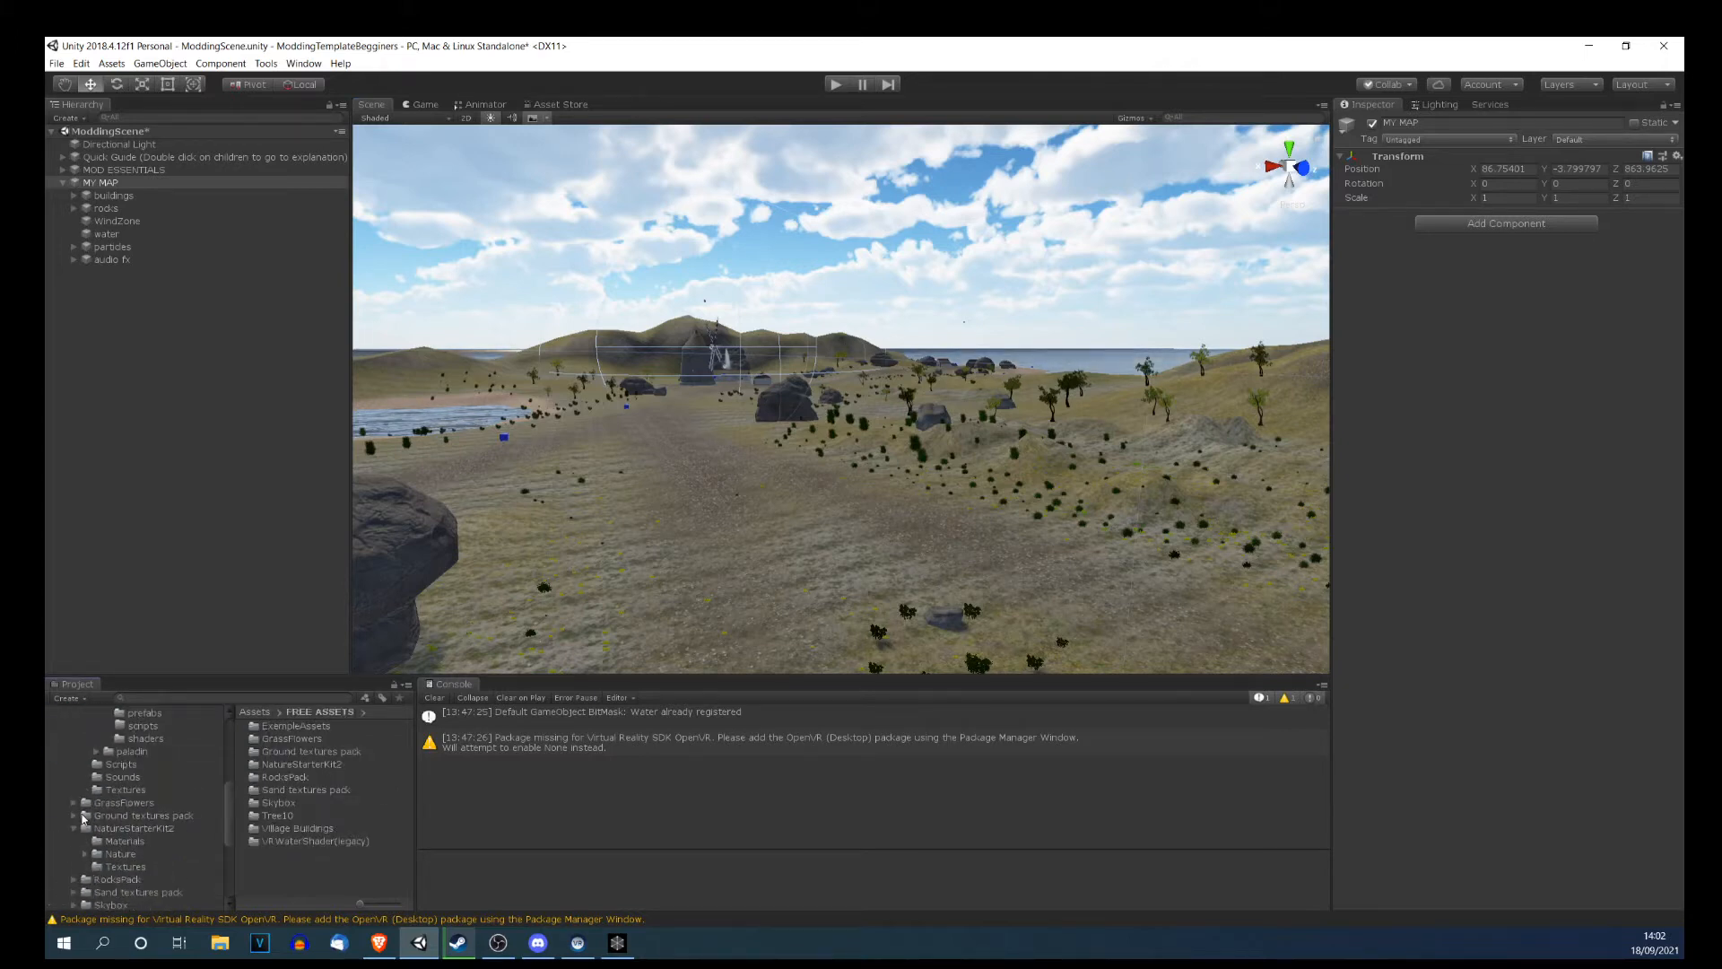
scroll(70, 829, down, 2)
click(75, 781)
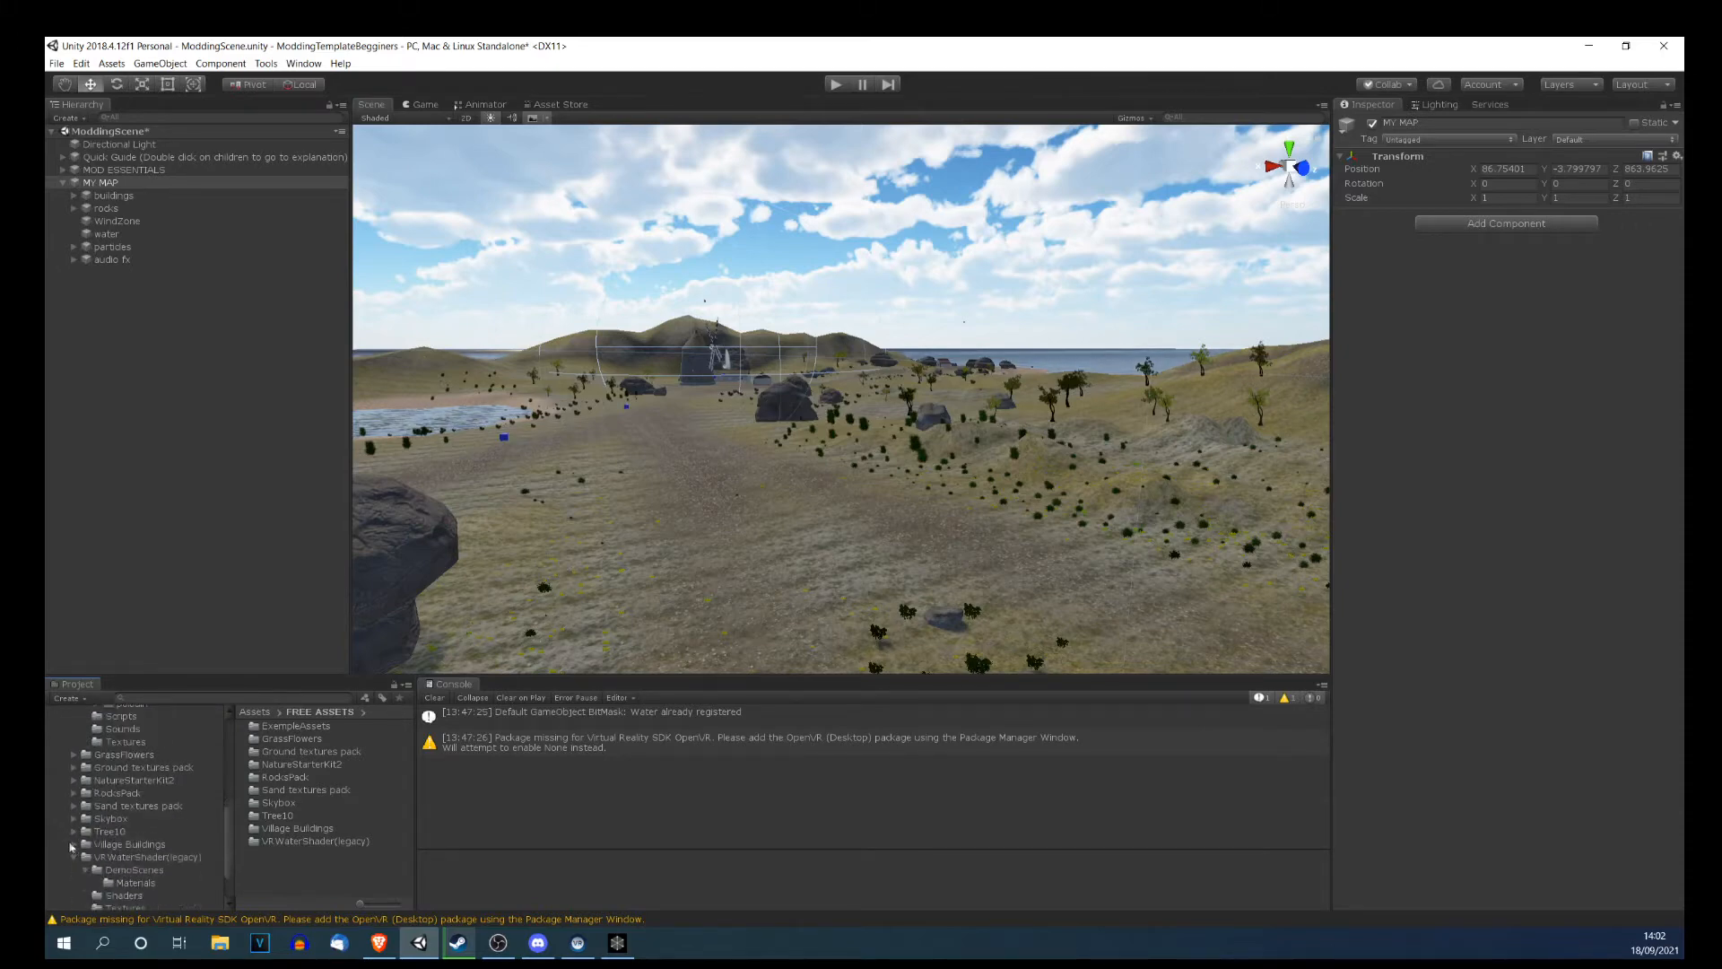
click(122, 883)
Place a Village_House_V3 prefab on the open ground near the windmill village and a Village_WindMill prefab beside it.
drag(299, 761, 807, 529)
right_drag(808, 529, 856, 554)
right_drag(688, 561, 547, 559)
right_drag(744, 541, 619, 515)
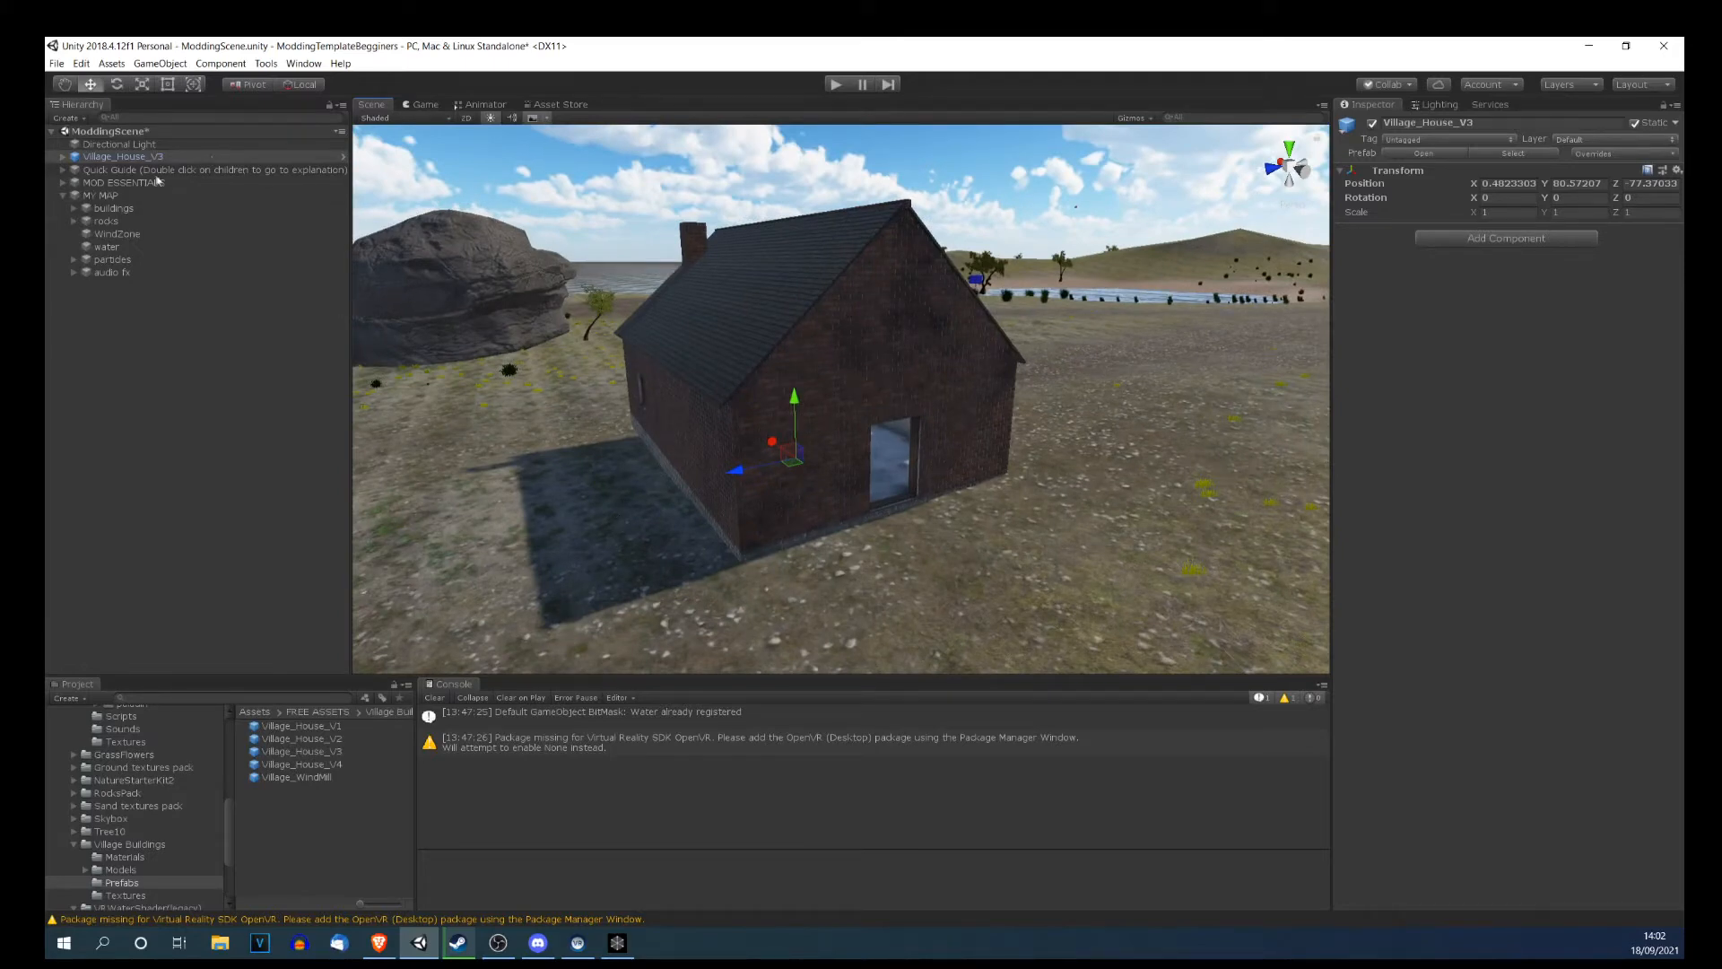
right_drag(801, 384, 454, 342)
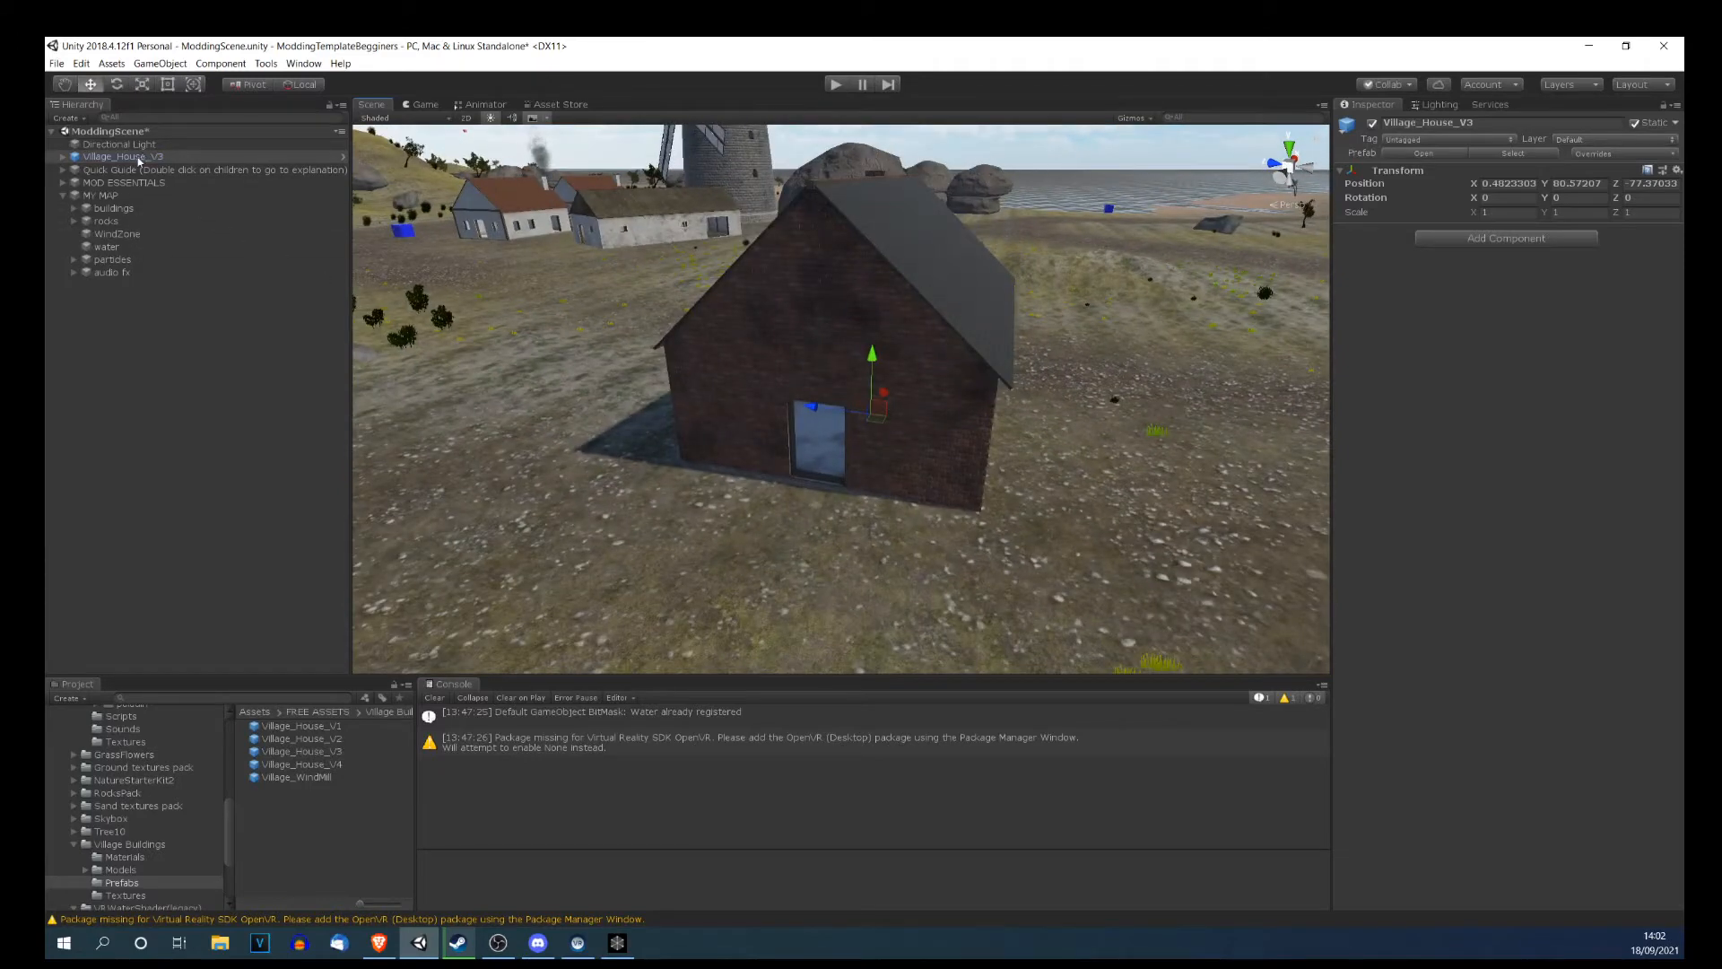
drag(316, 778, 451, 505)
right_drag(919, 476, 902, 489)
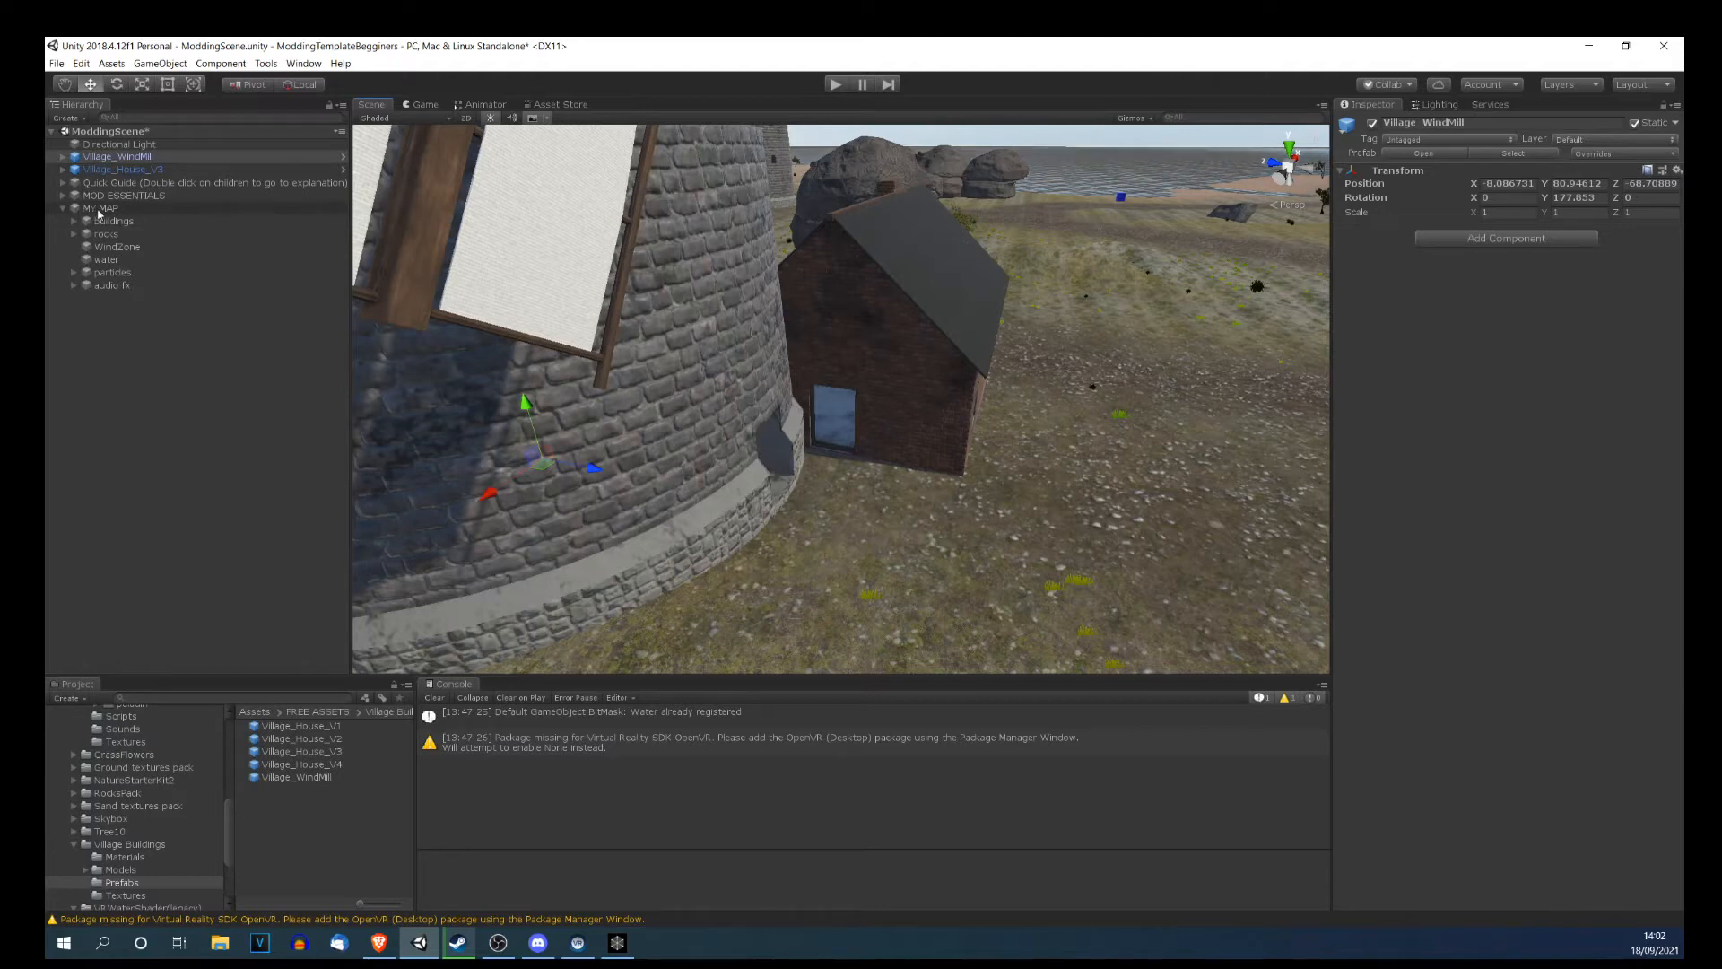
Delete the newly placed Village_House_V3 and Village_WindMill from the scene.
click(110, 170)
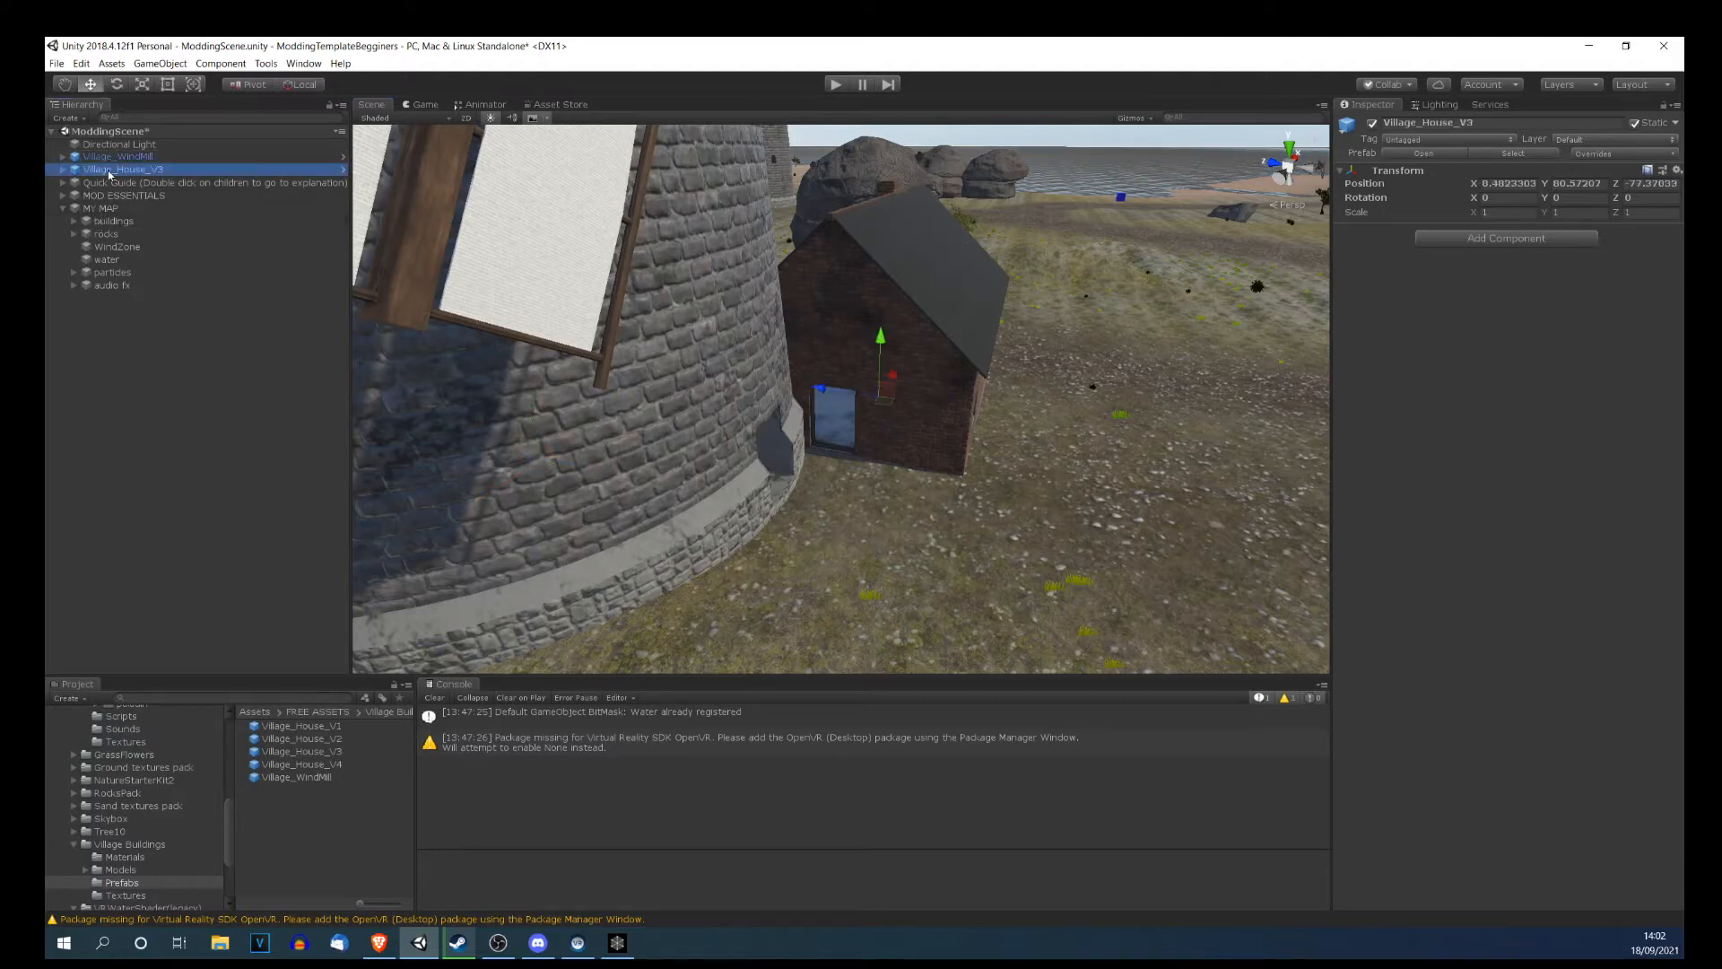
key(Delete)
click(106, 157)
key(Delete)
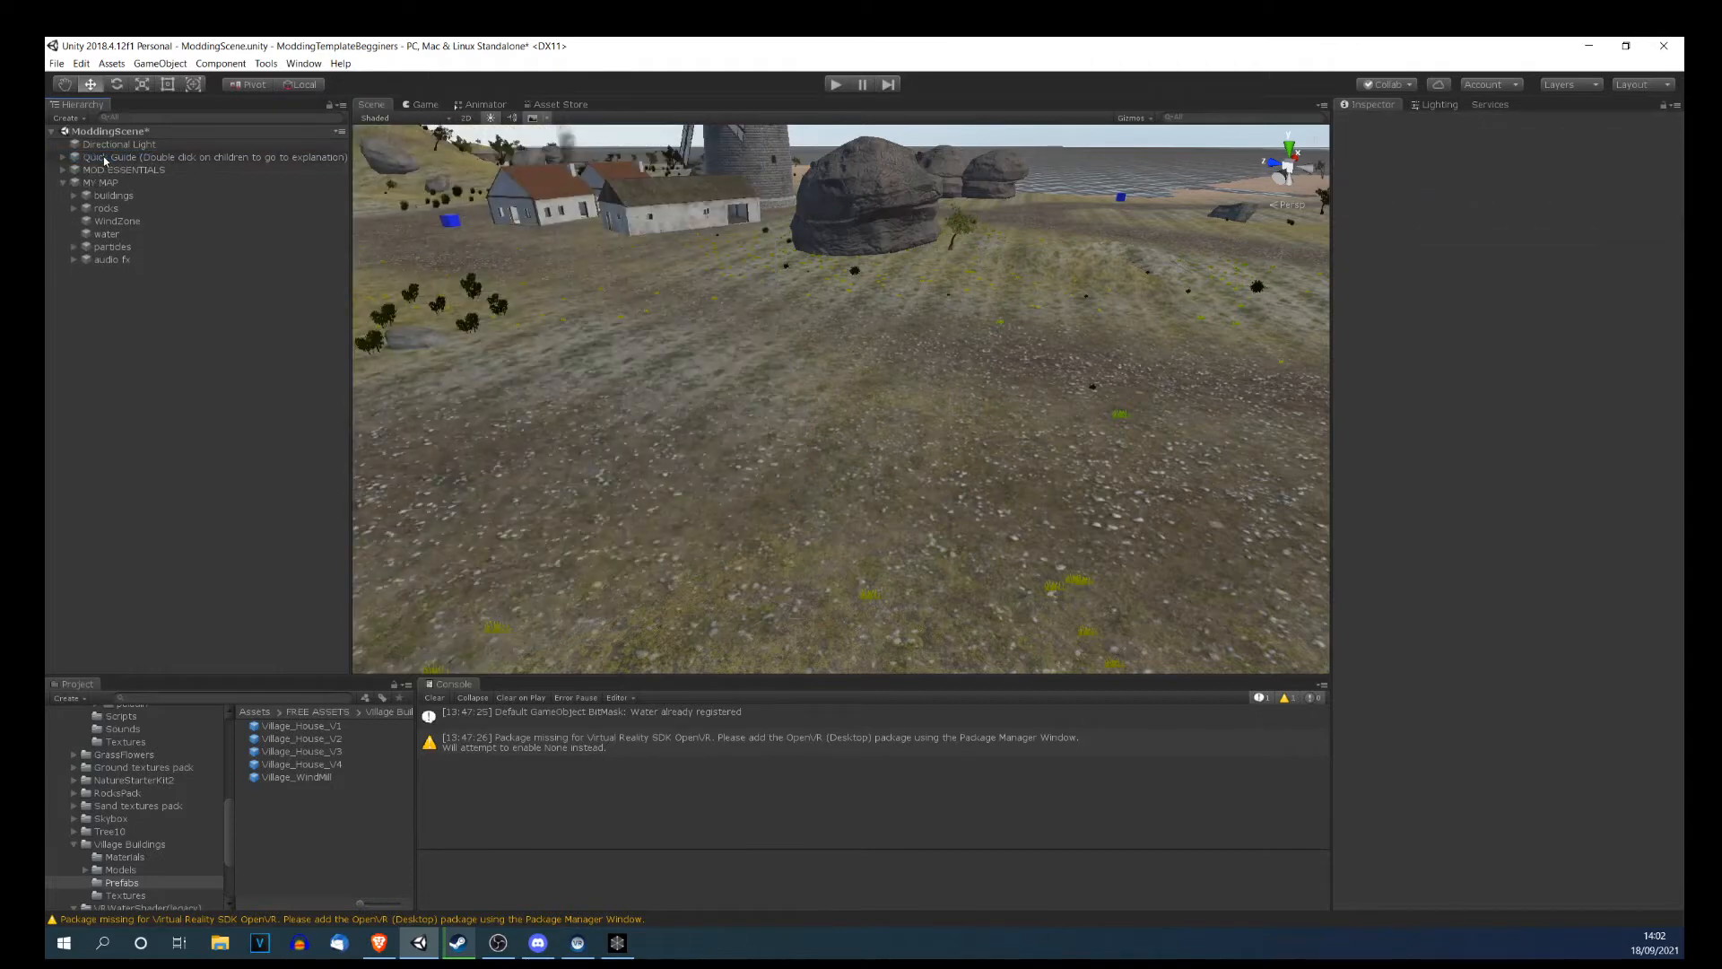
Expand the buildings group, switch it off and back on to see what it contains, and collapse it.
click(74, 195)
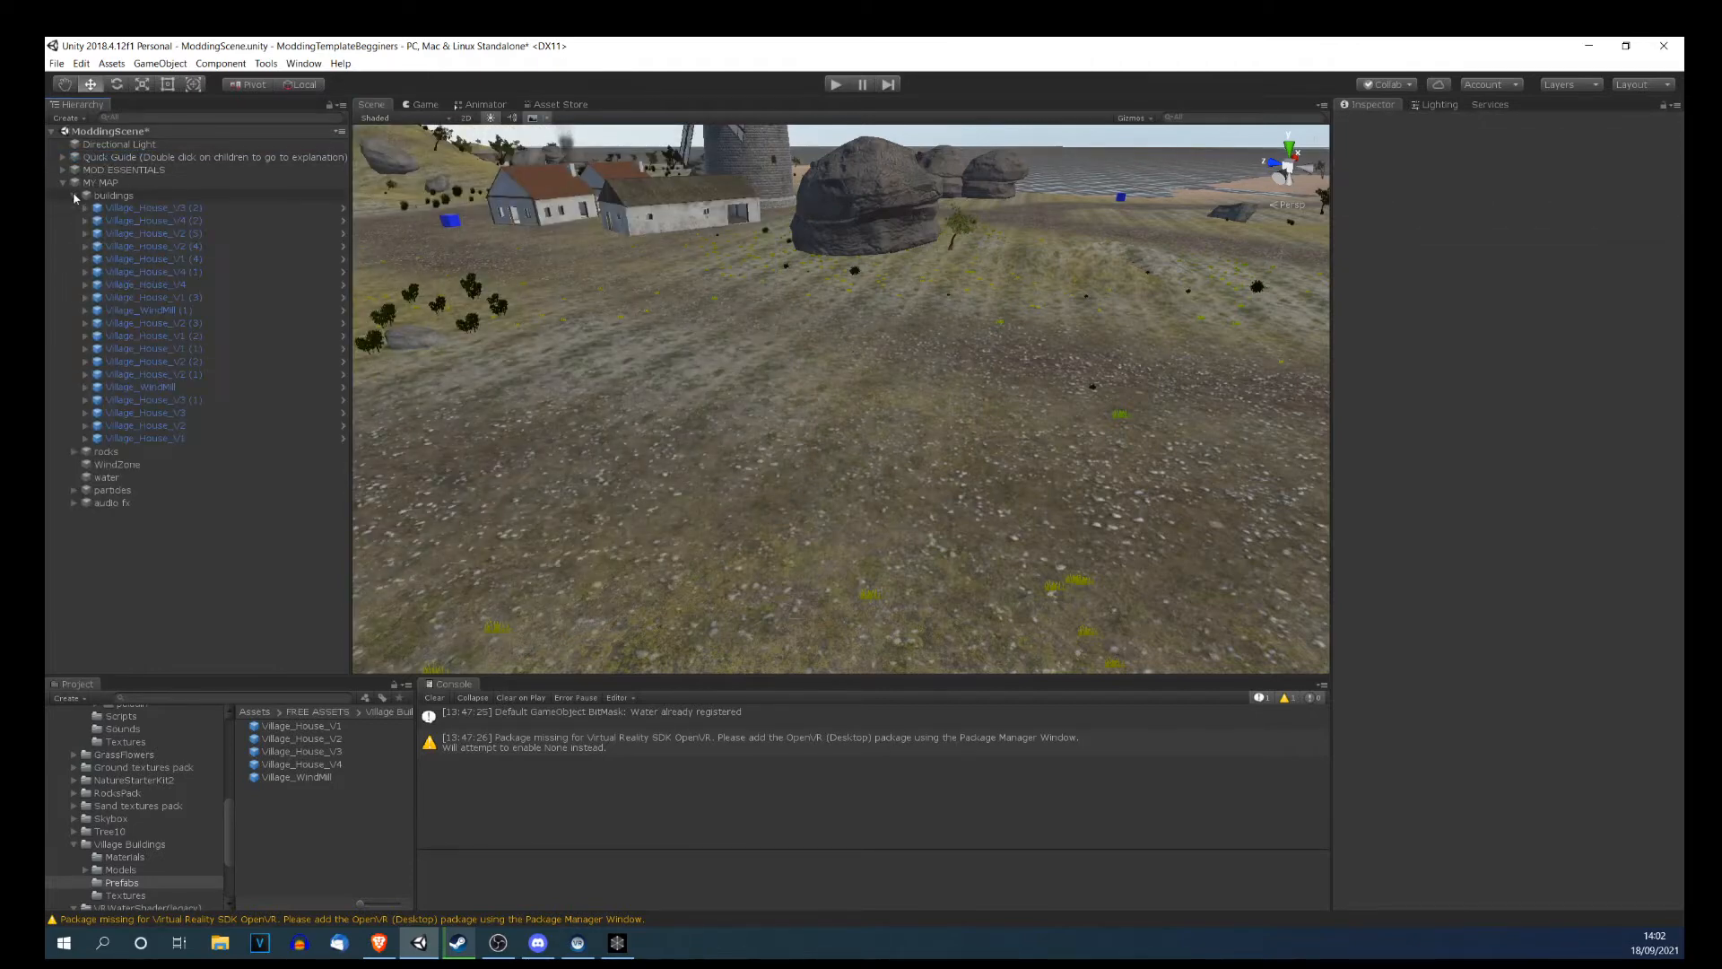
click(93, 196)
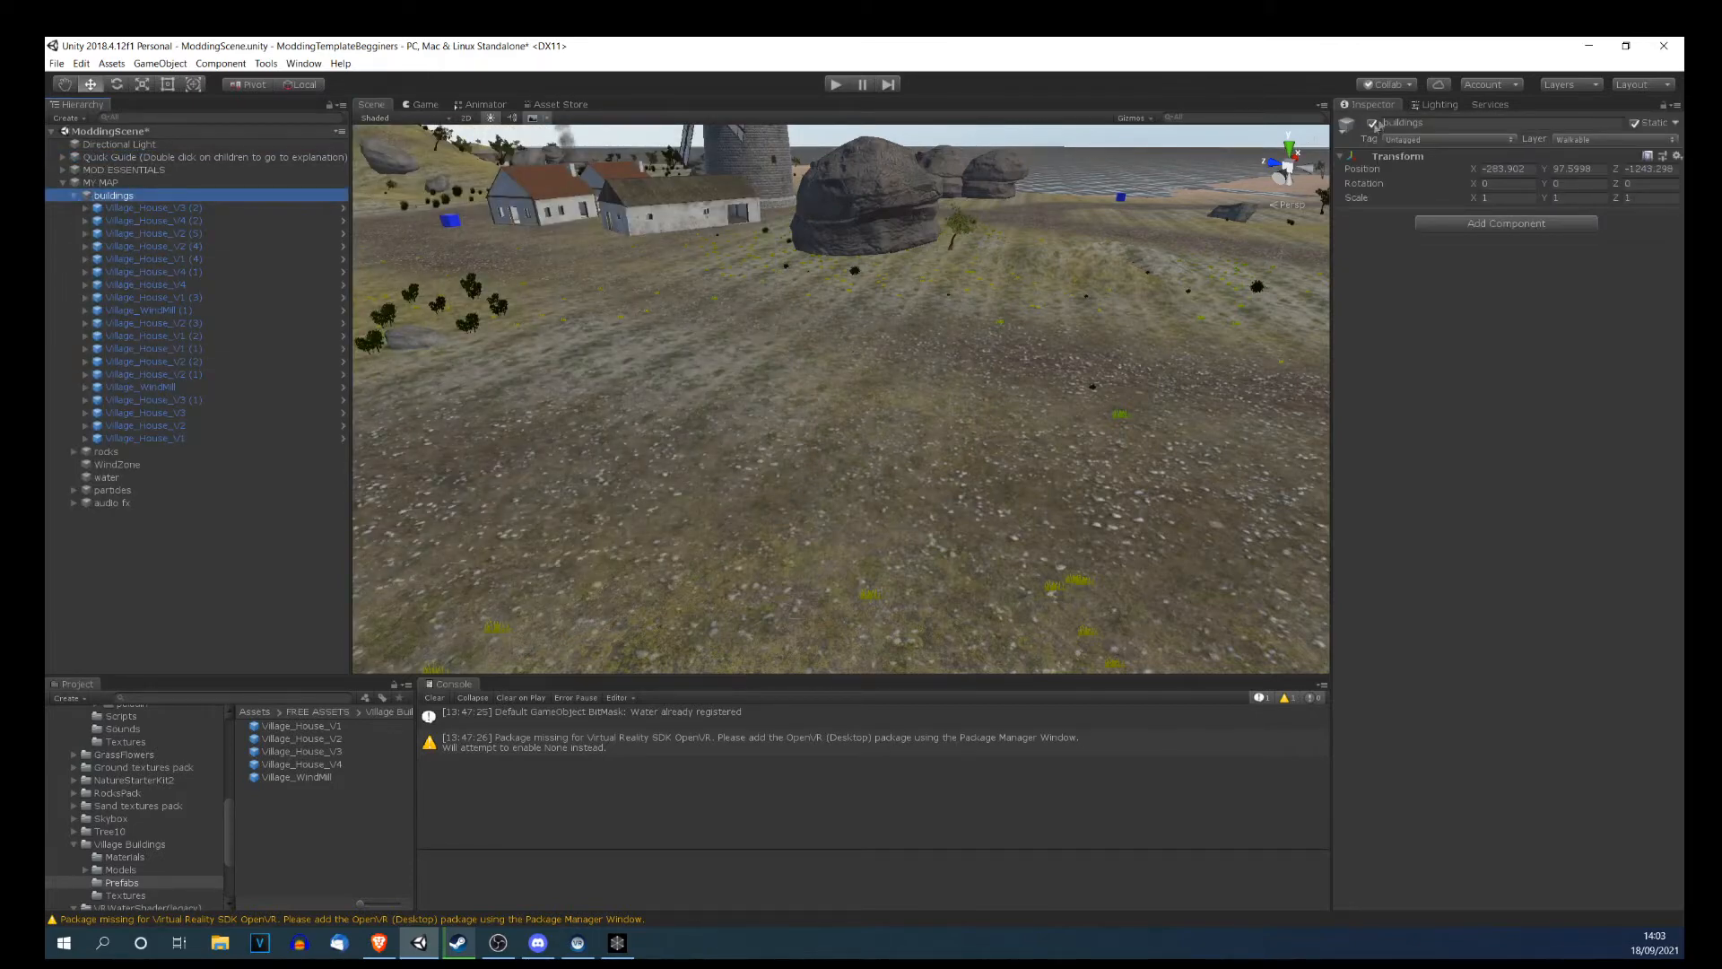
click(1371, 123)
click(1371, 124)
right_drag(702, 372, 682, 305)
click(77, 199)
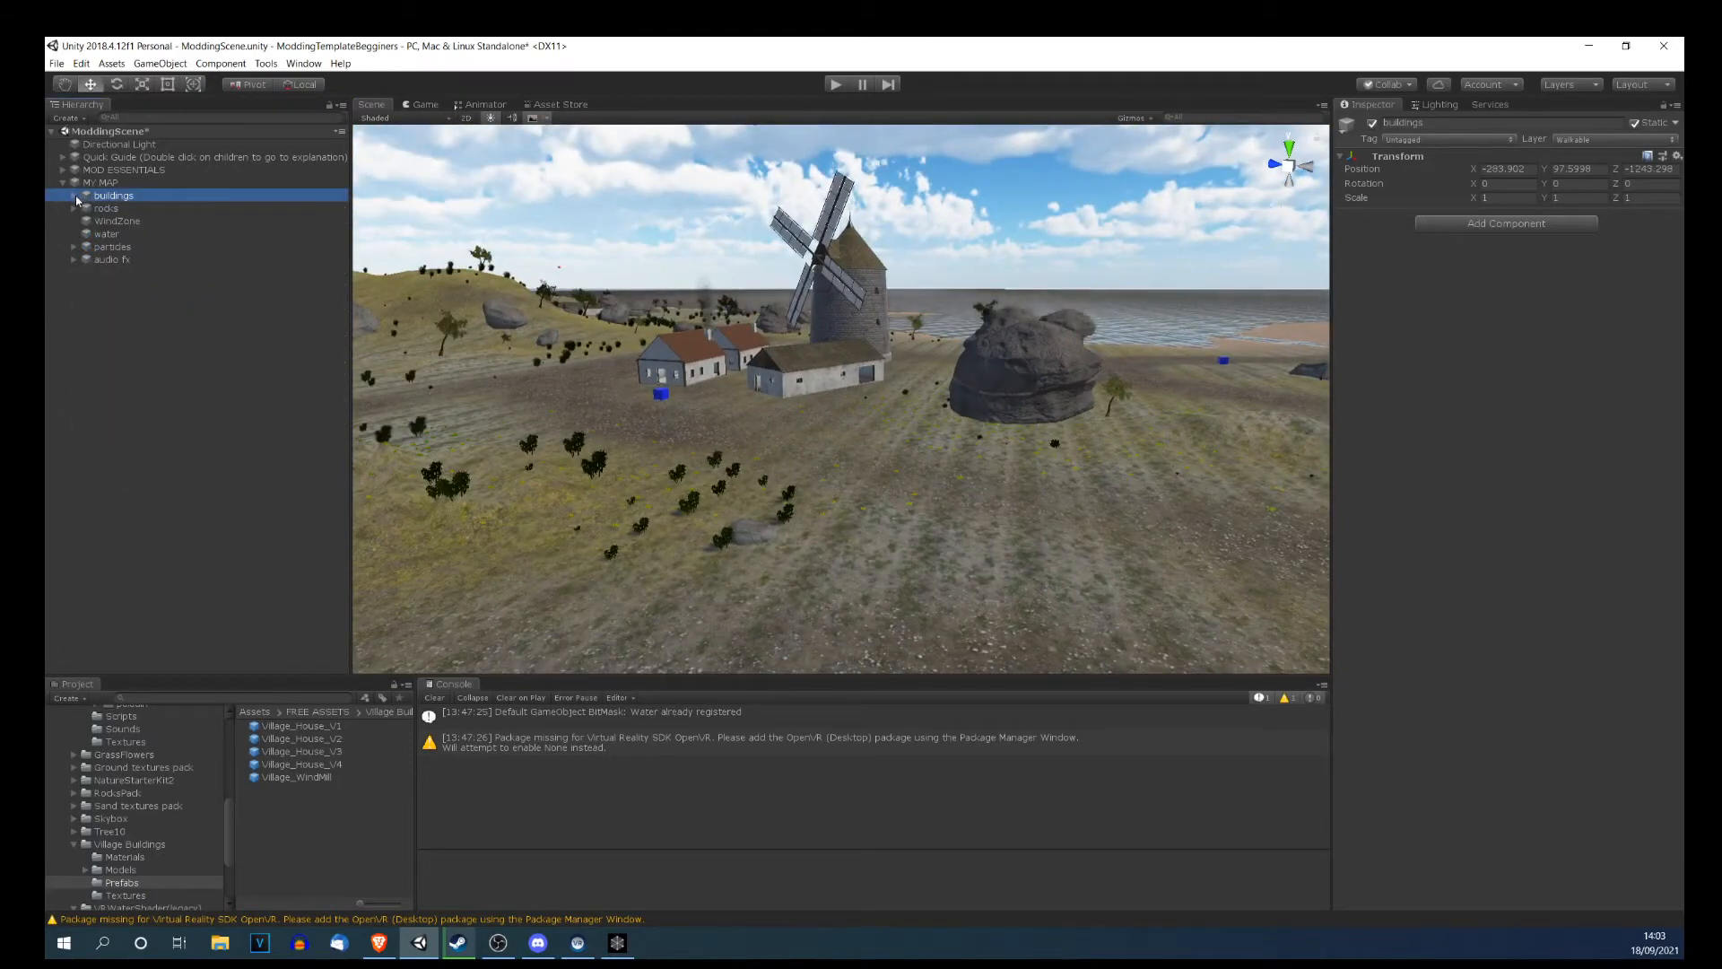
Expand buildings and its Village_House_V3 (2), select Cube.005 and check the layer assigned to it.
click(75, 196)
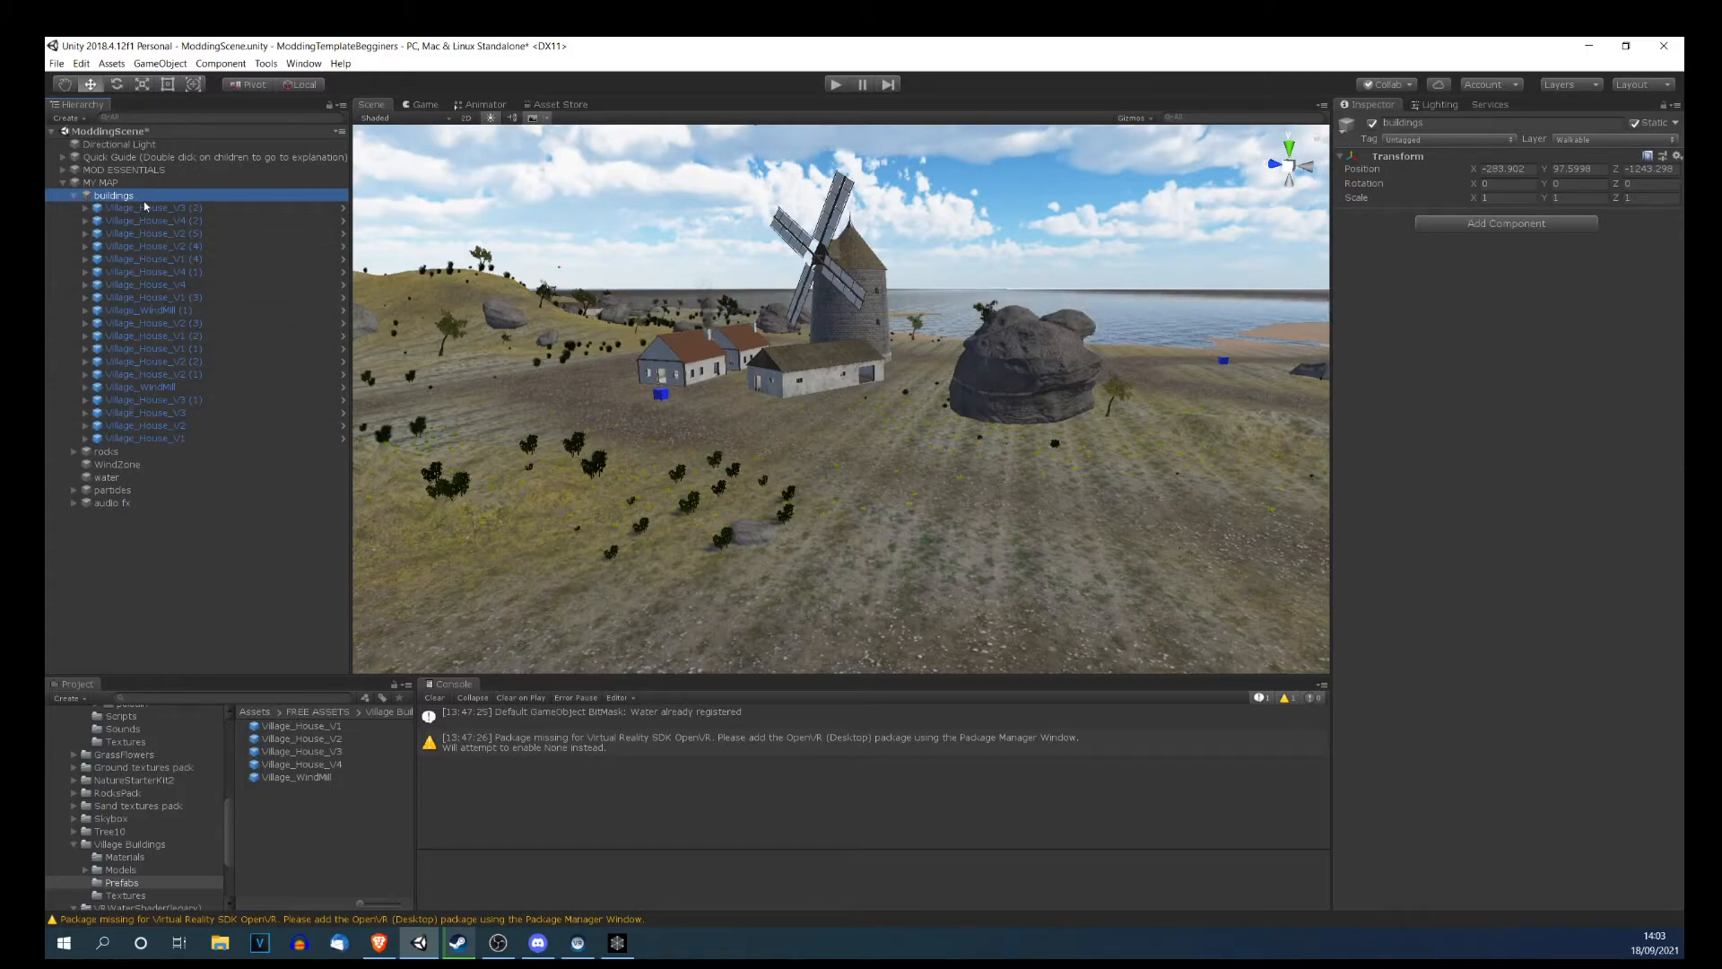
right_drag(619, 309, 792, 443)
key(w)
right_drag(949, 399, 728, 470)
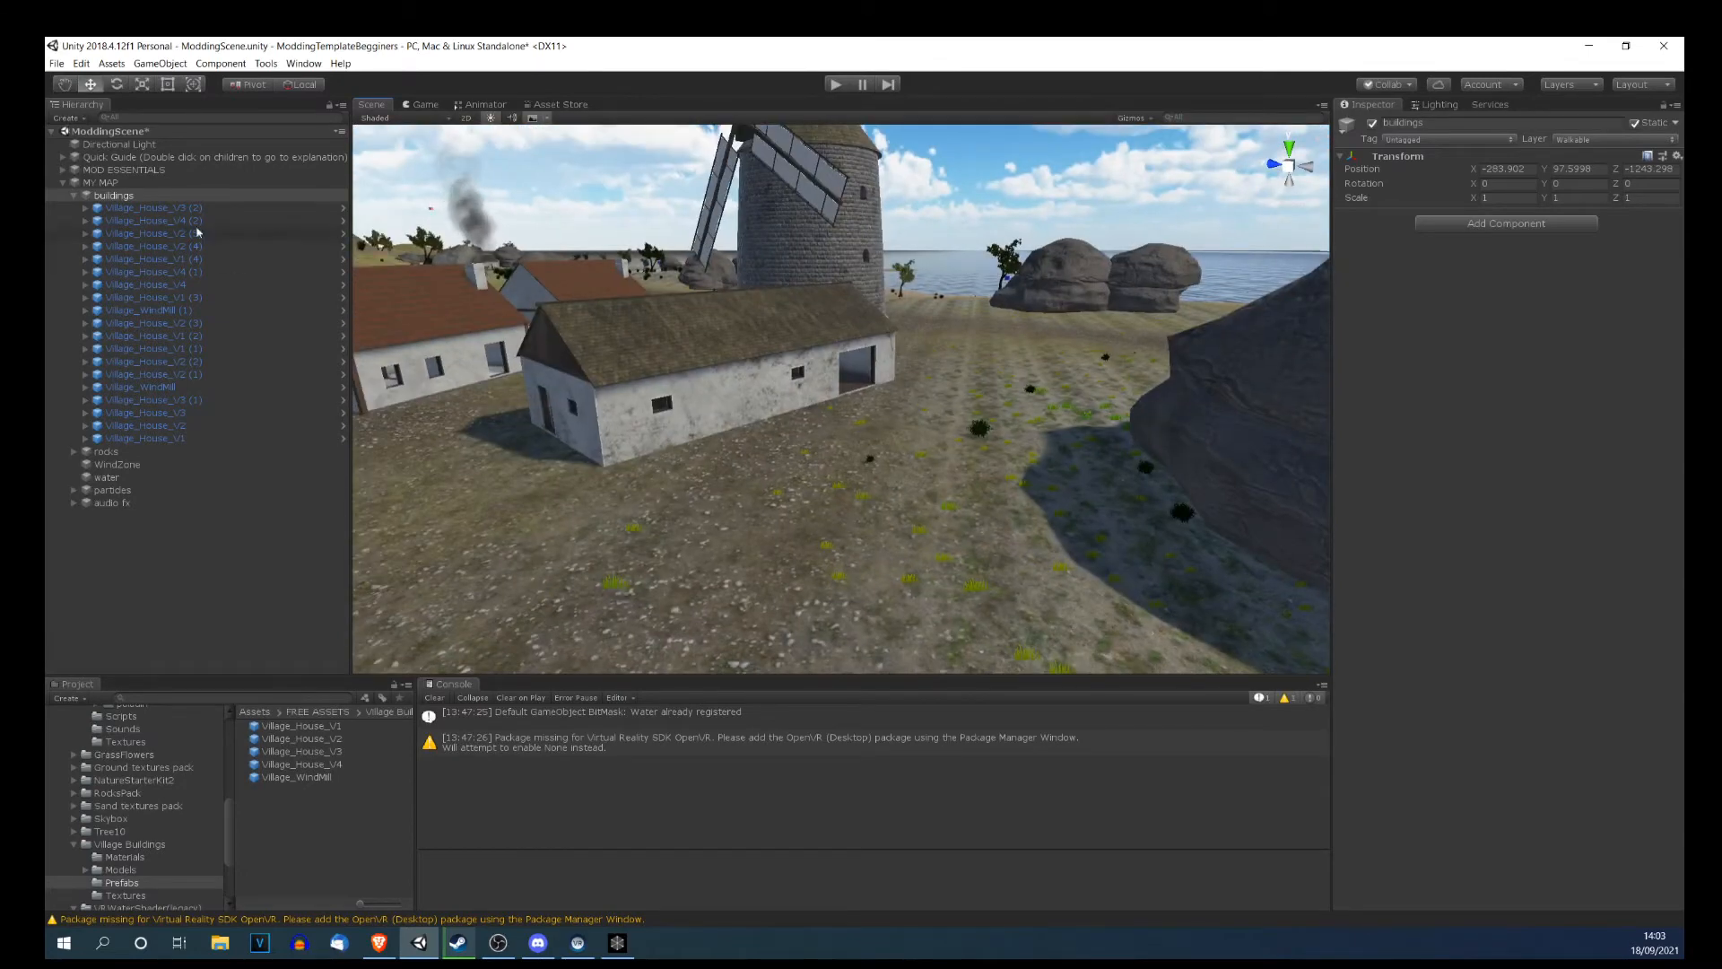
click(175, 209)
click(85, 208)
click(125, 221)
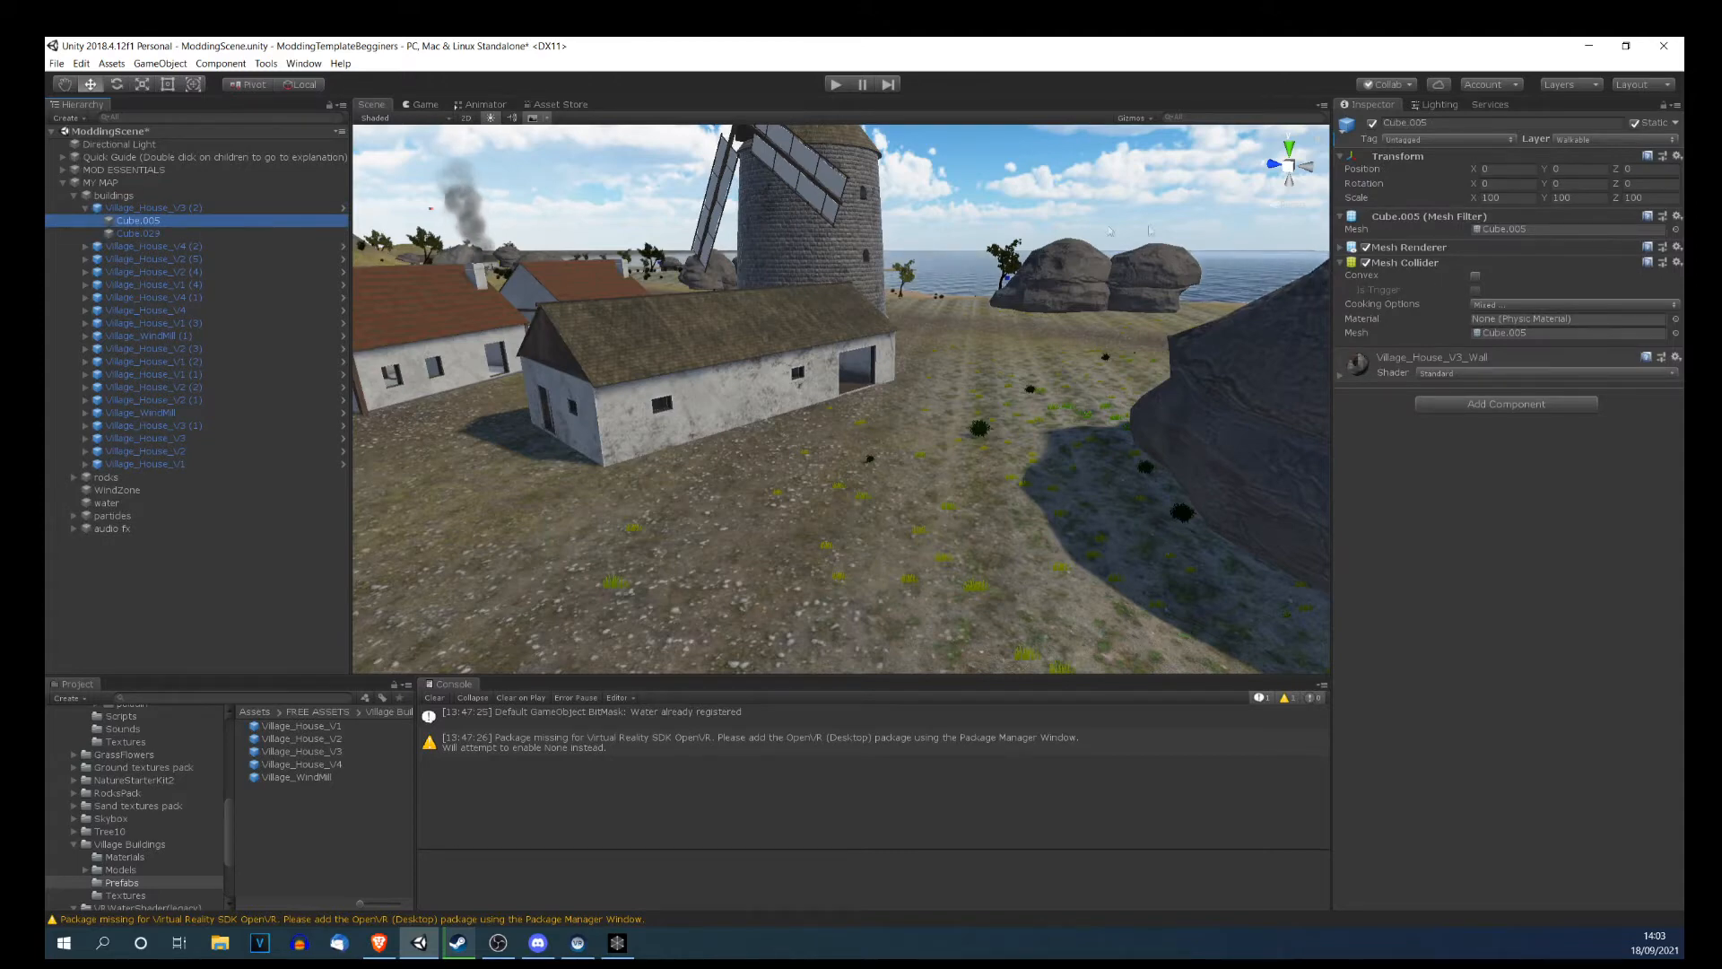
click(1584, 140)
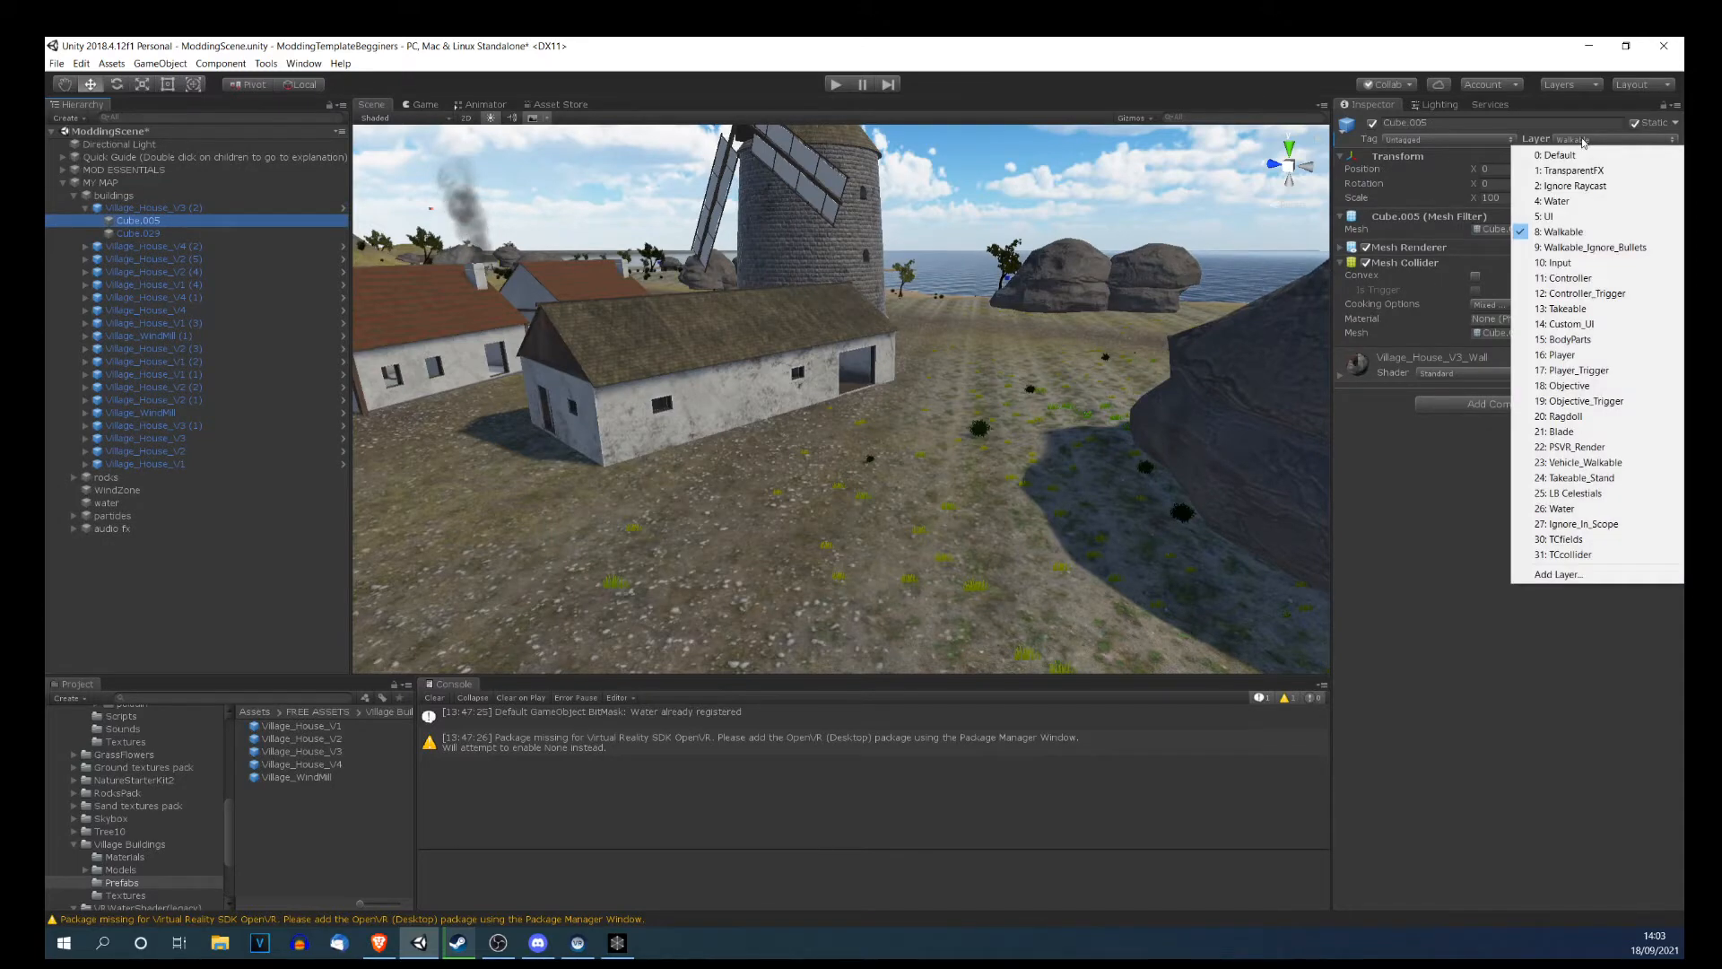
click(1583, 141)
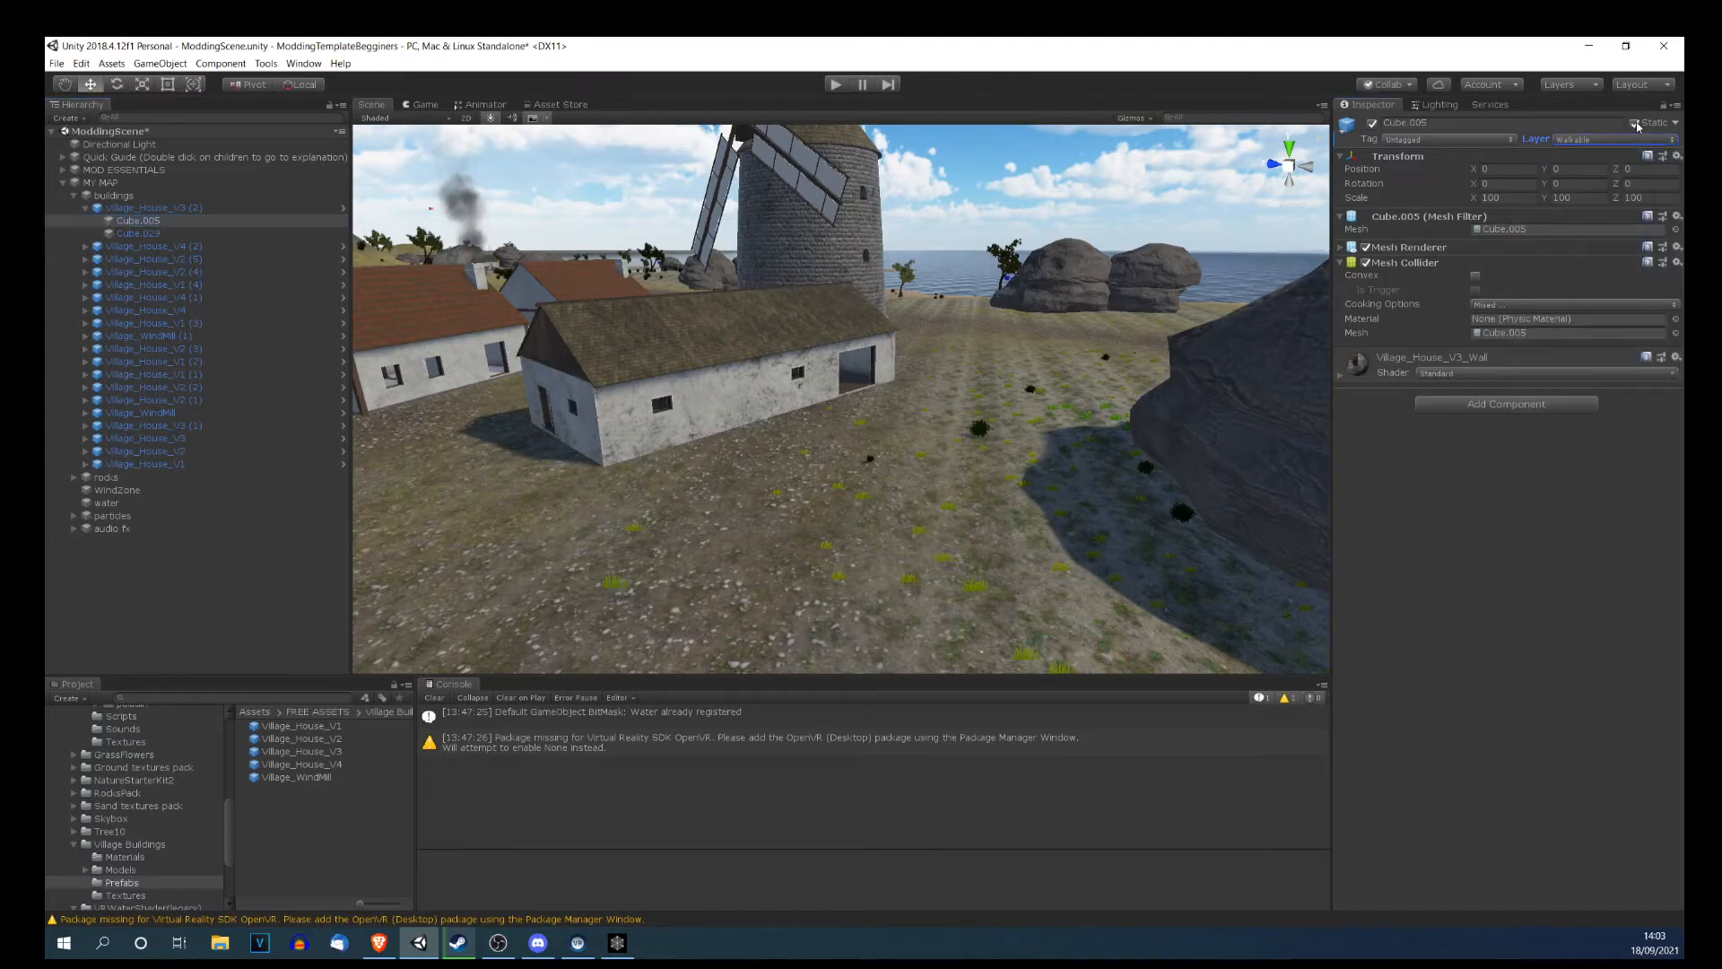
Select the long white Village_House_V2 (3) beside the windmill and try the Rotate and Scale tools on it.
key(w)
right_drag(872, 365, 753, 330)
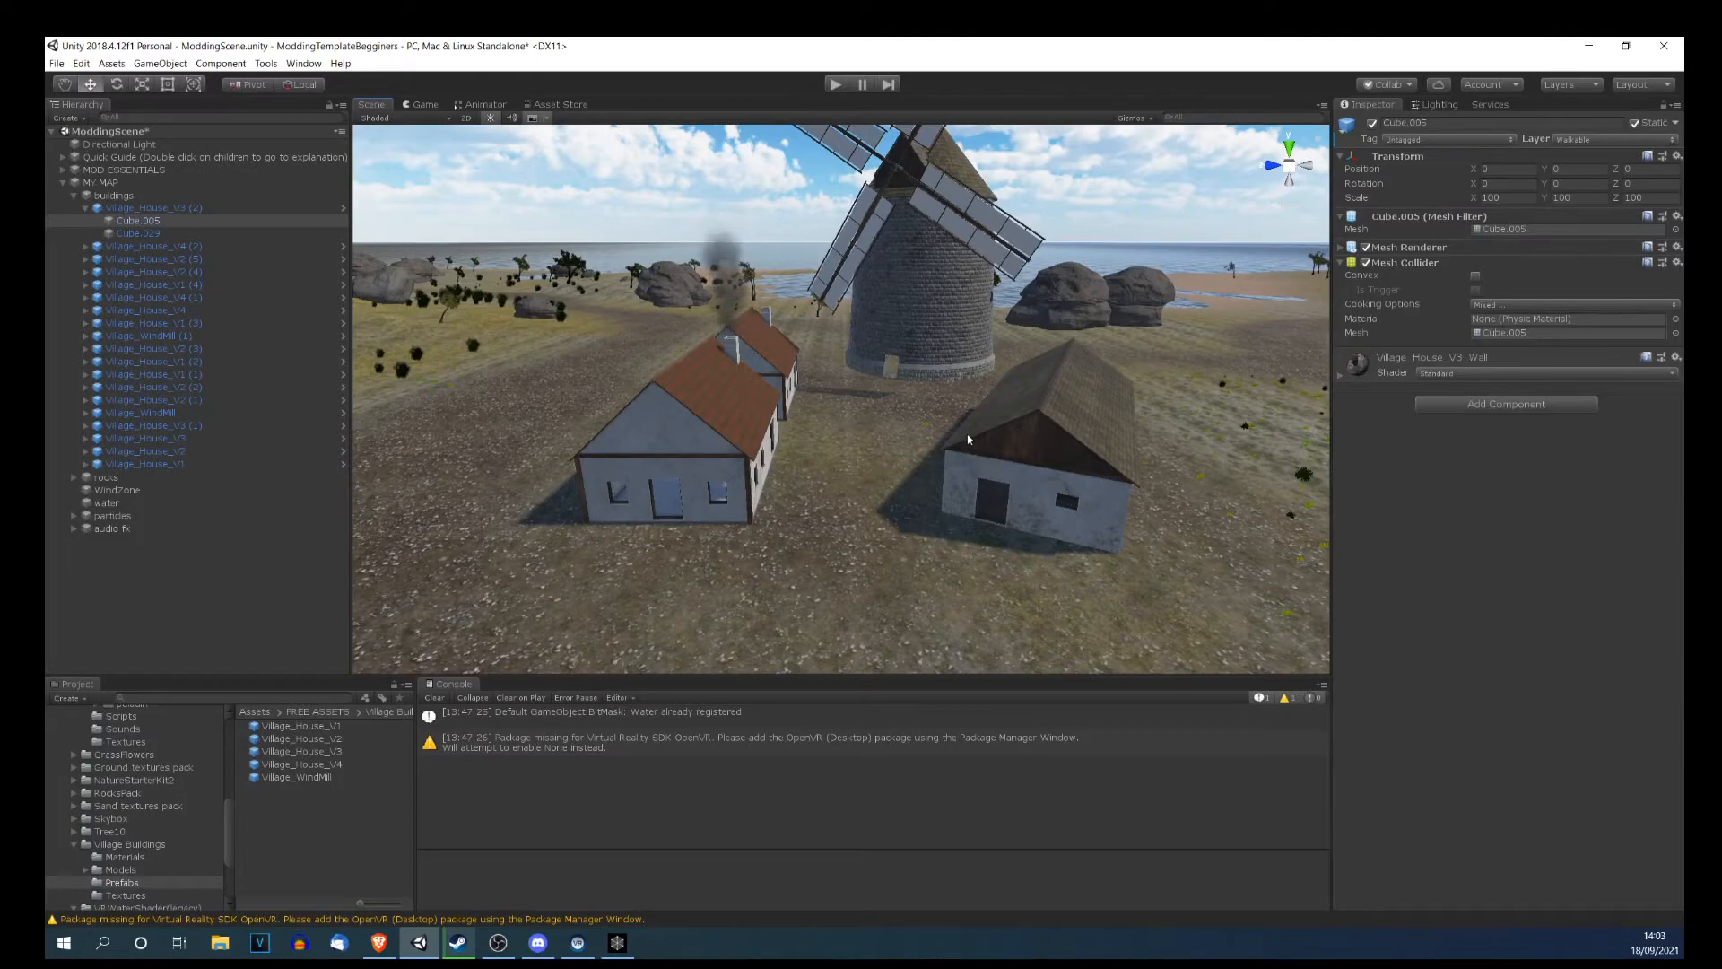
right_drag(968, 440, 921, 440)
scroll(920, 439, down, 4)
right_drag(646, 456, 751, 427)
scroll(867, 467, down, 2)
click(753, 430)
key(e)
drag(753, 433, 696, 410)
key(r)
mouse_move(756, 350)
mouse_down()
mouse_move(746, 274)
mouse_move(739, 344)
mouse_up()
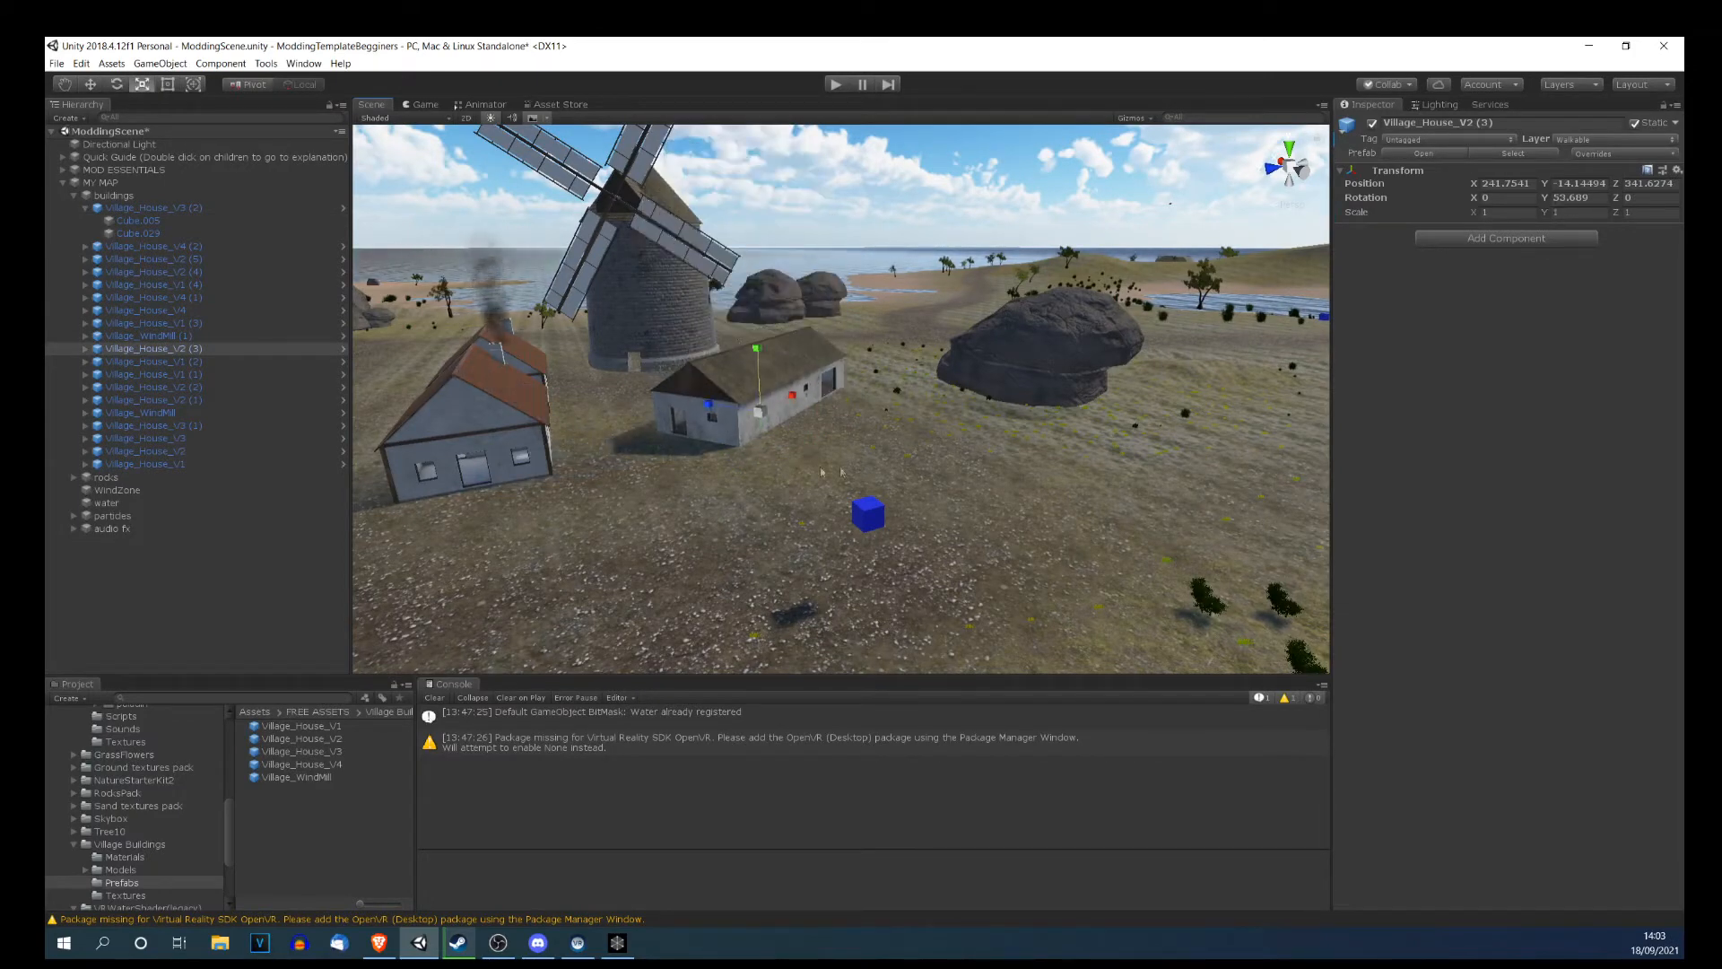
Examine the windmill village and the hills around it from several angles.
key(d)
right_drag(915, 418, 617, 424)
key(w)
scroll(618, 425, down, 3)
scroll(683, 418, down, 3)
scroll(684, 418, up, 6)
right_drag(786, 419, 724, 439)
scroll(692, 429, down, 5)
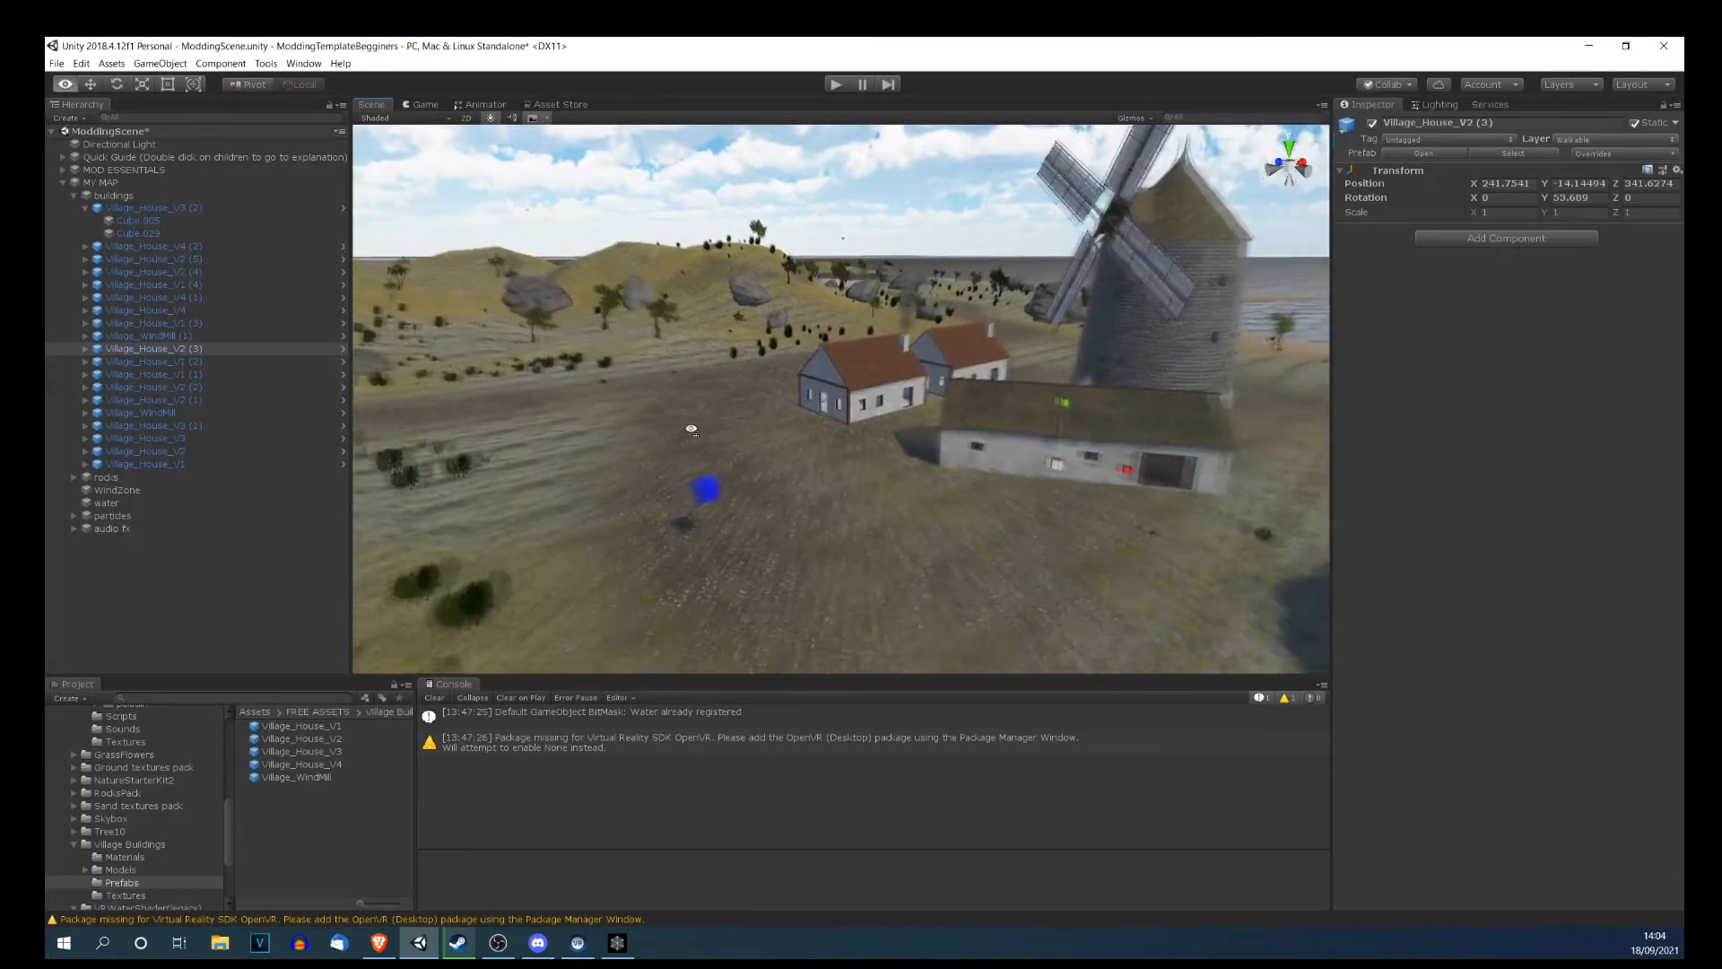
key(s)
key(w)
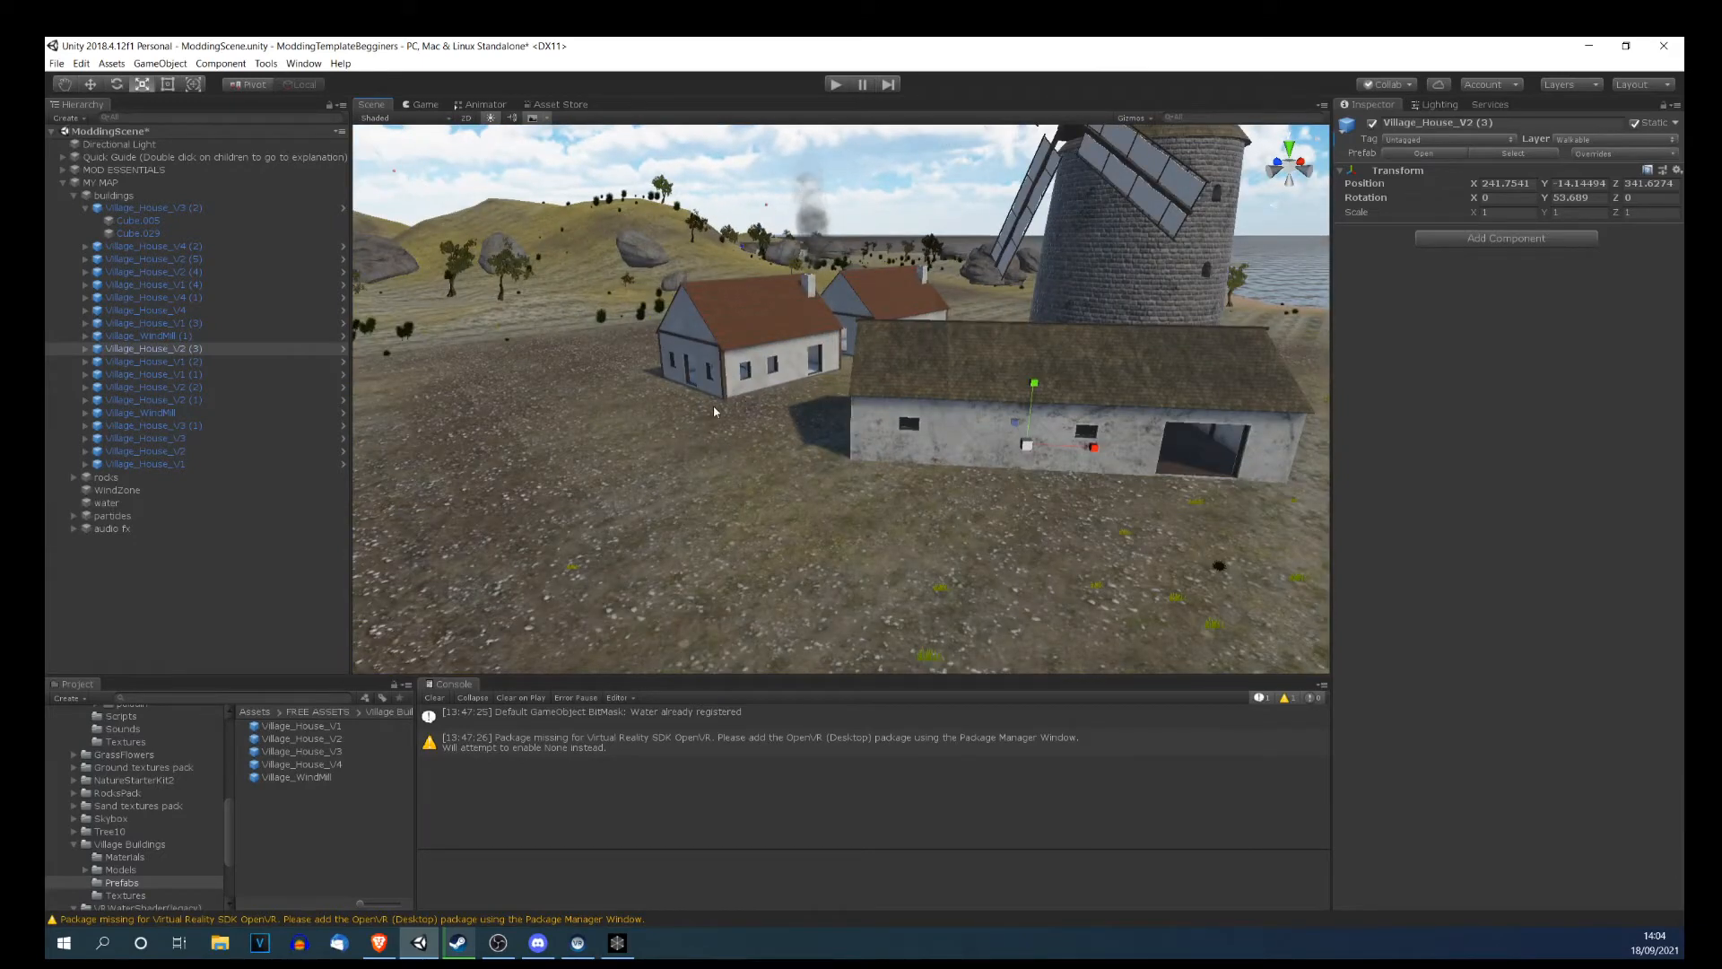
right_drag(713, 410, 620, 392)
key(w)
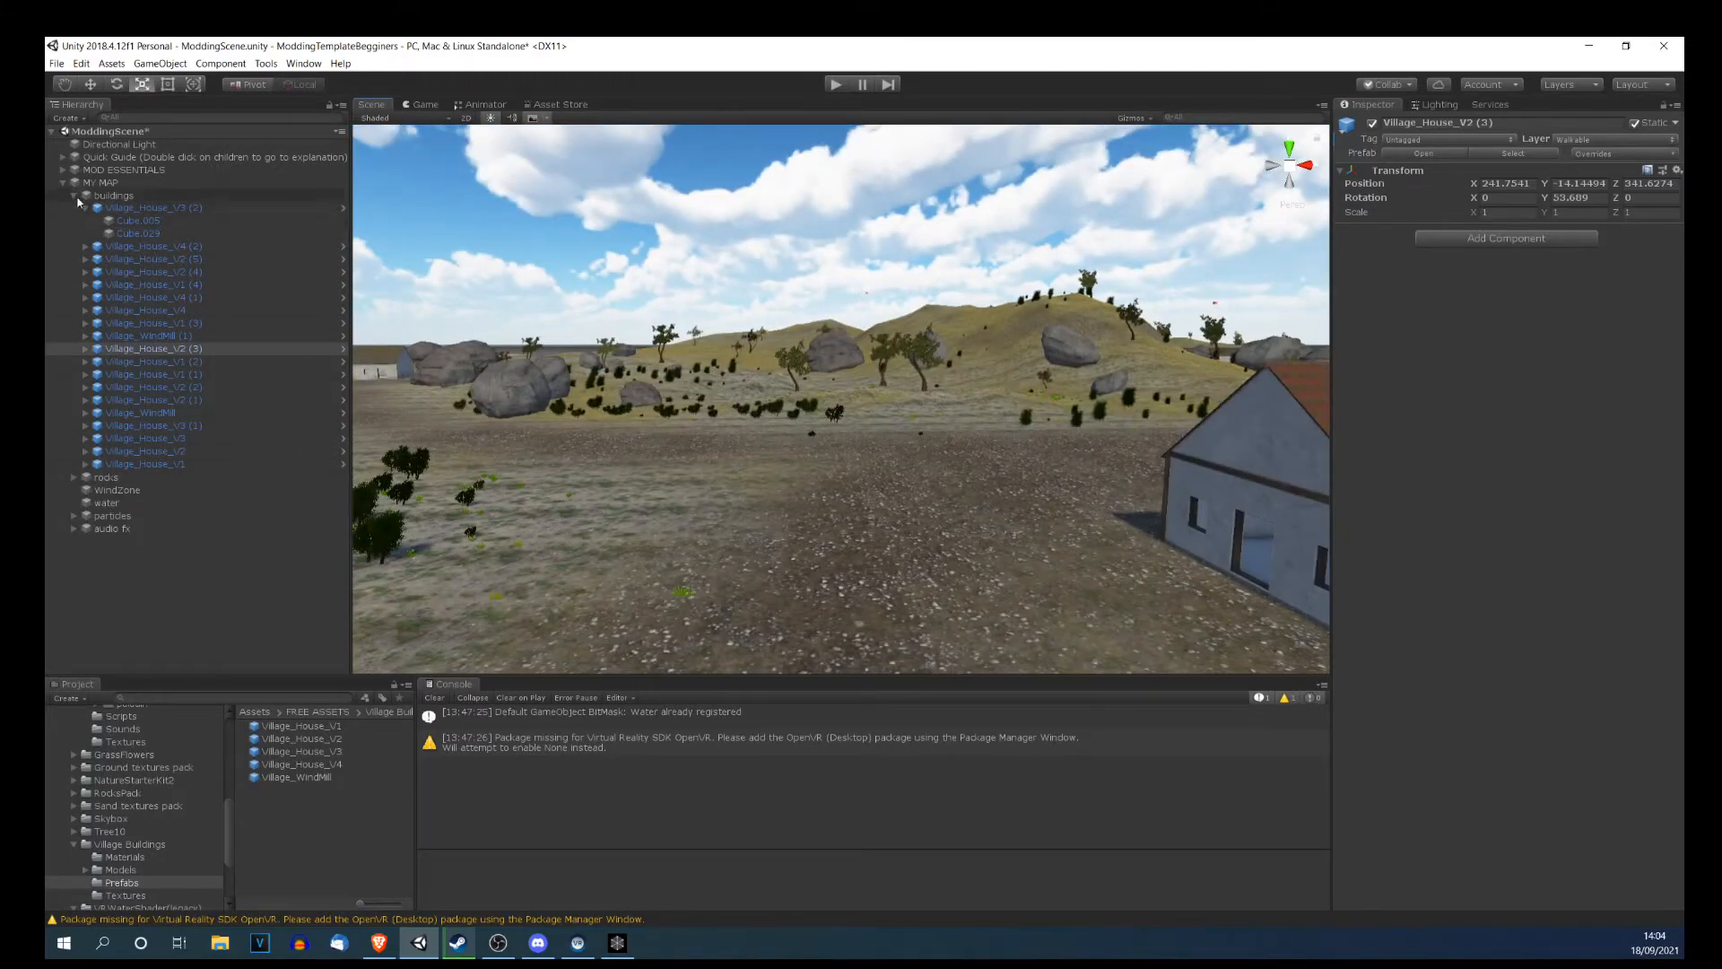
Collapse Village_House_V3 (2) and the buildings group, and expand the rocks group under MY MAP.
click(85, 208)
click(75, 195)
click(89, 221)
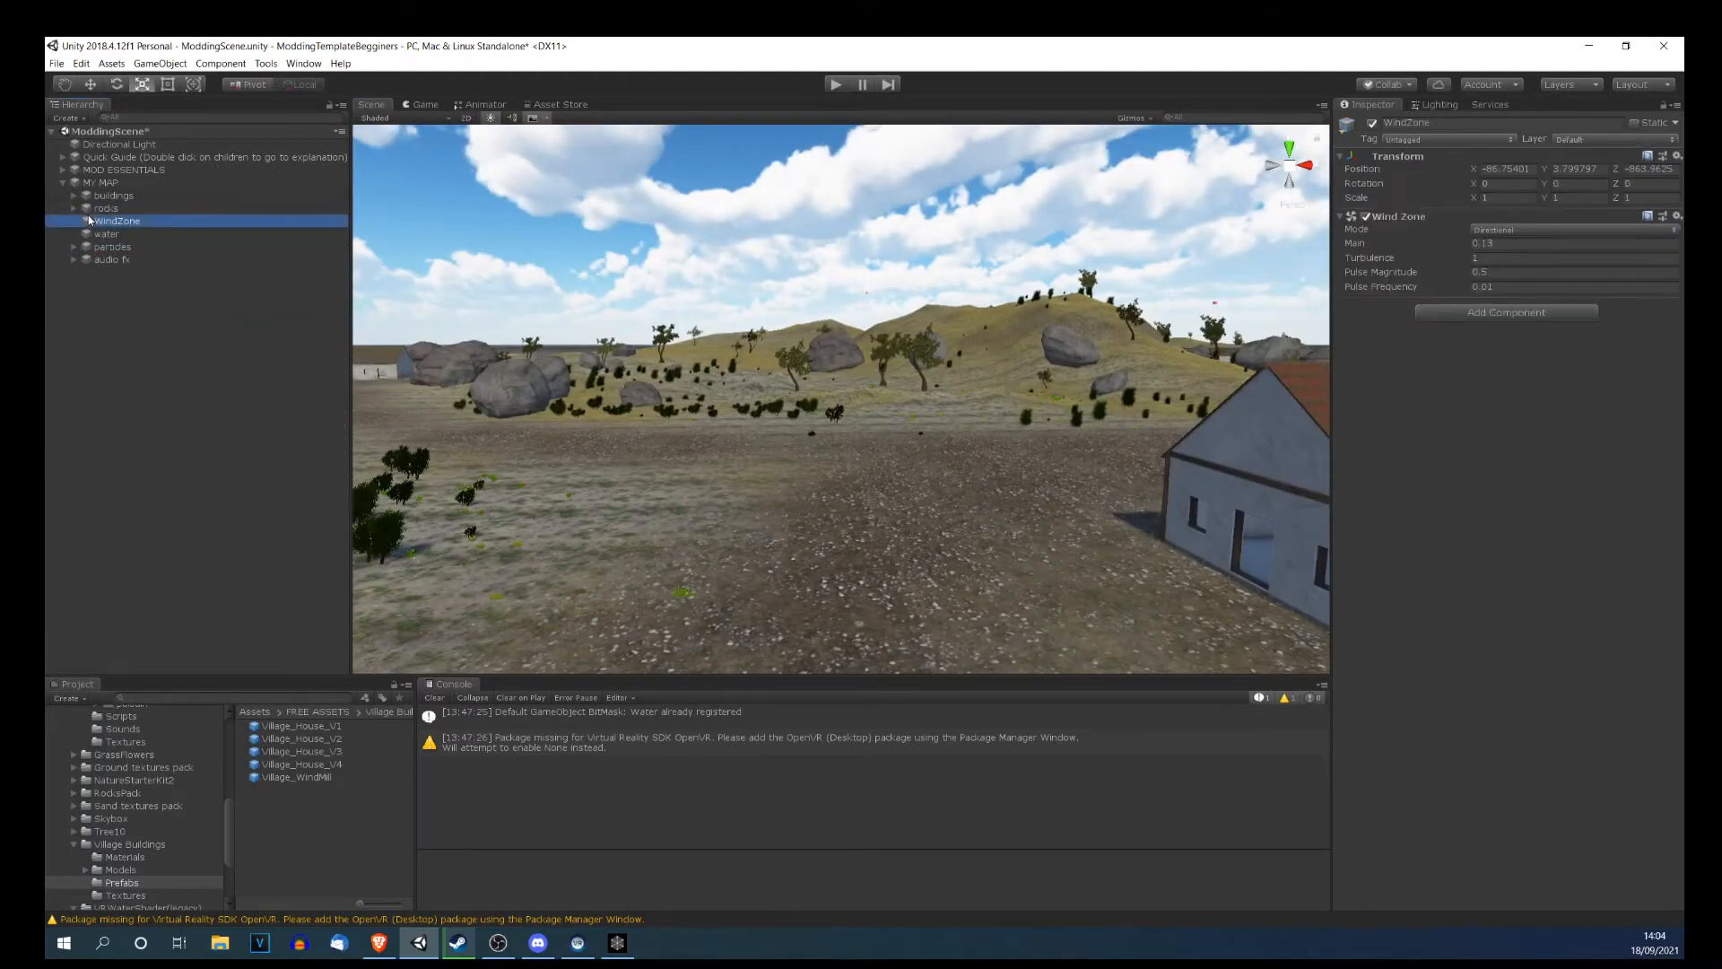
click(88, 209)
click(74, 208)
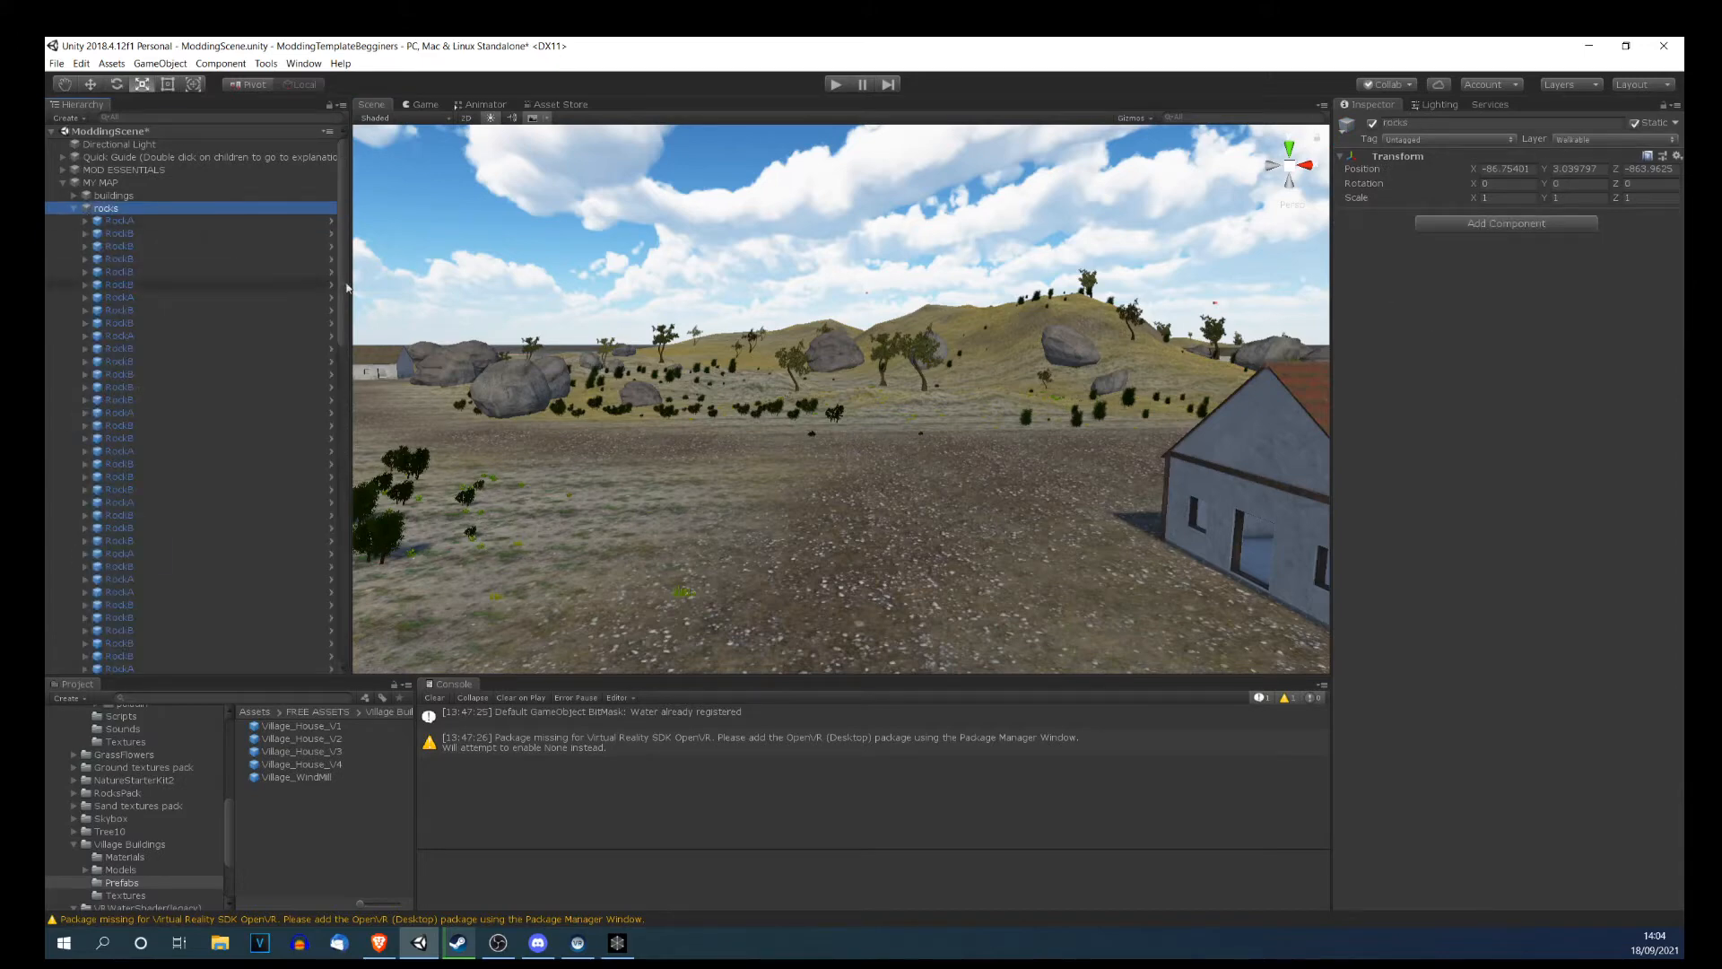
drag(341, 290, 306, 270)
Focus the view on the first RockA, look over the rocks around it, and collapse the rocks group.
double_click(104, 221)
key(w)
middle_drag(783, 376, 757, 507)
right_drag(757, 508, 1062, 288)
double_click(240, 218)
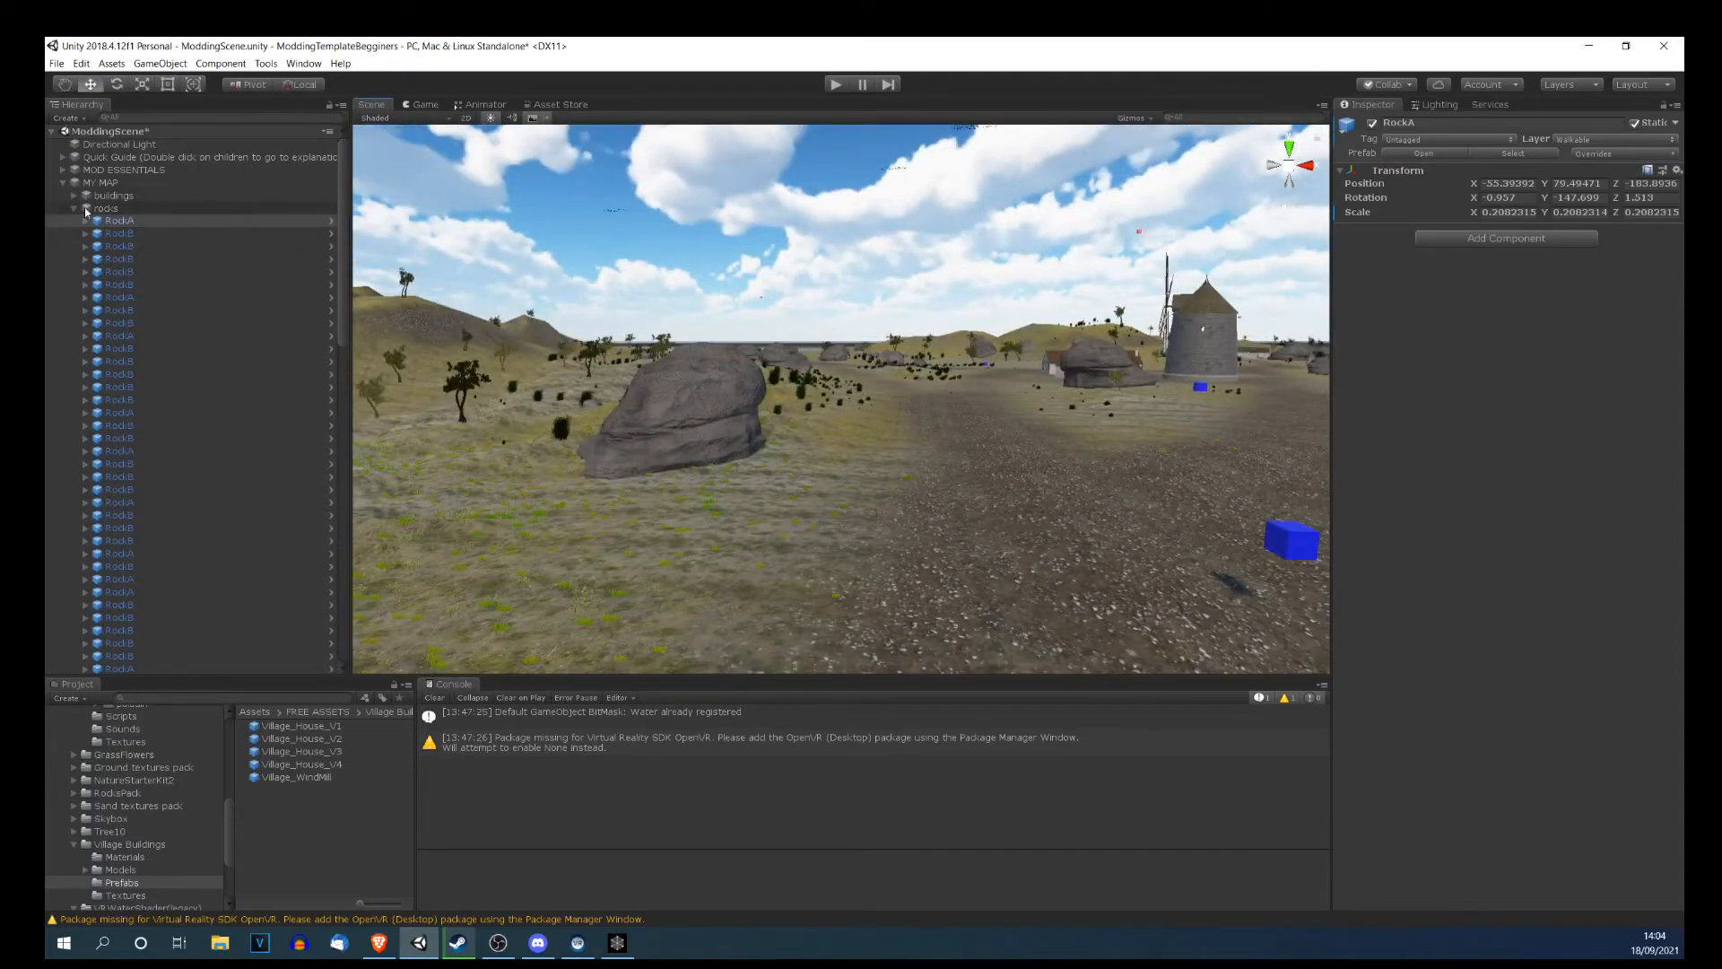
click(87, 209)
Select WindZone and examine a tree's foliage up close for the wind effect.
click(93, 222)
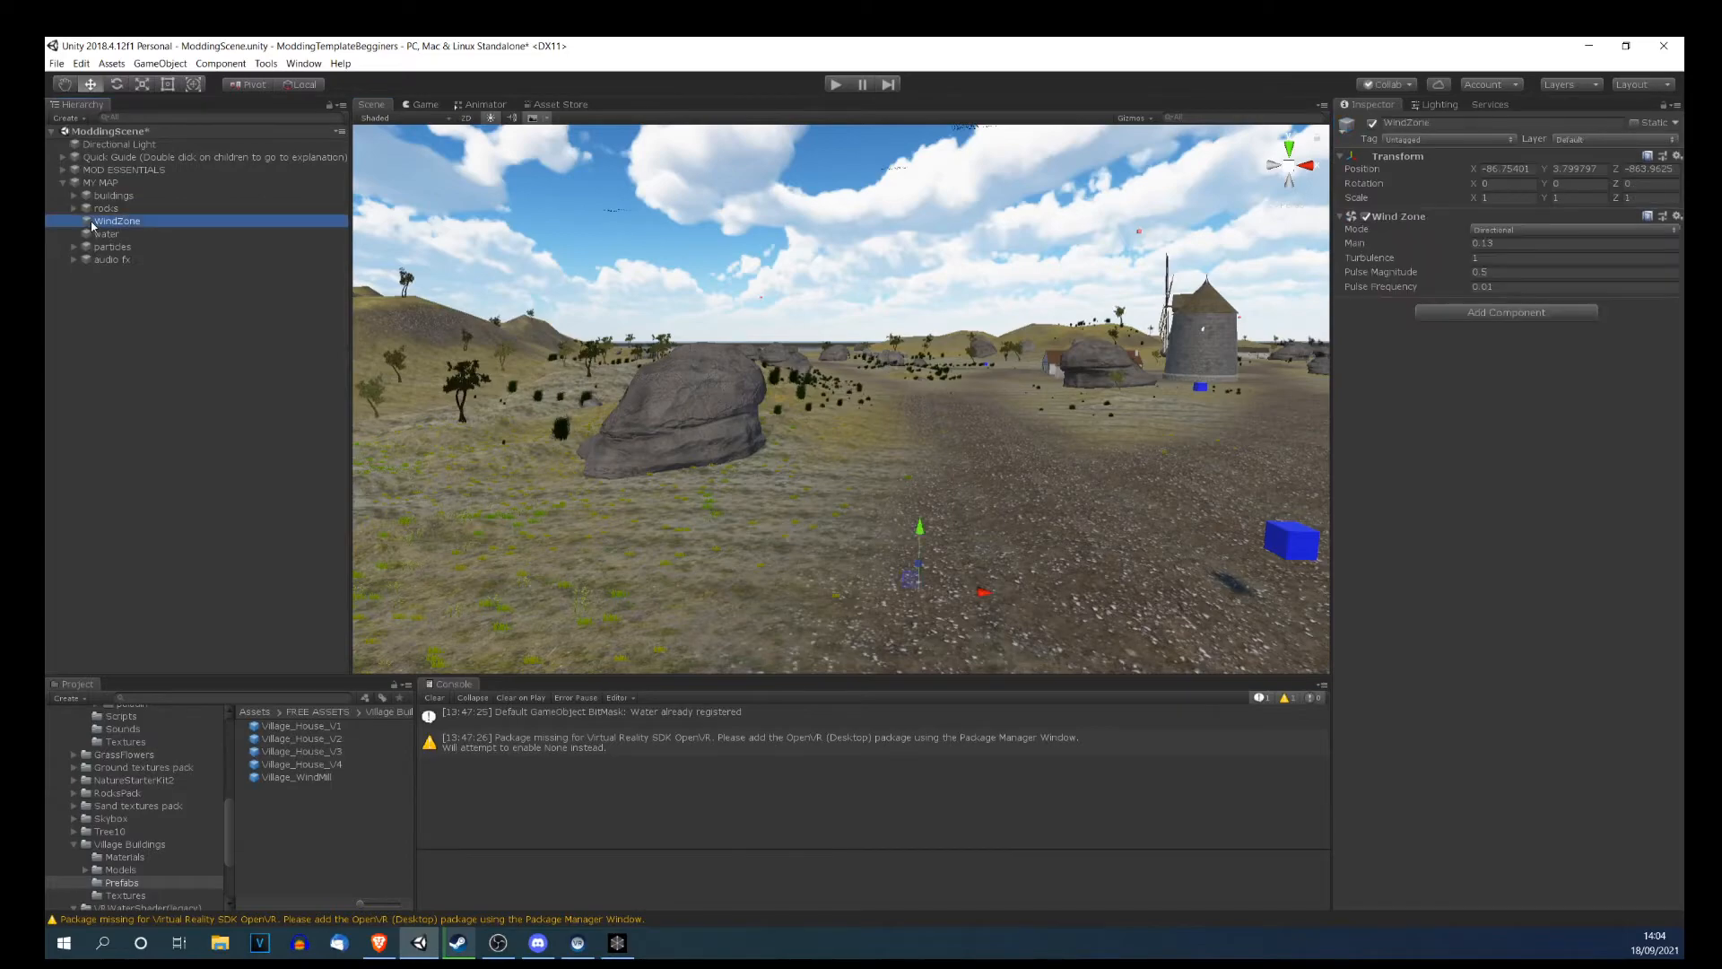
right_drag(874, 477, 1087, 436)
scroll(883, 499, down, 3)
scroll(883, 499, up, 4)
key(w)
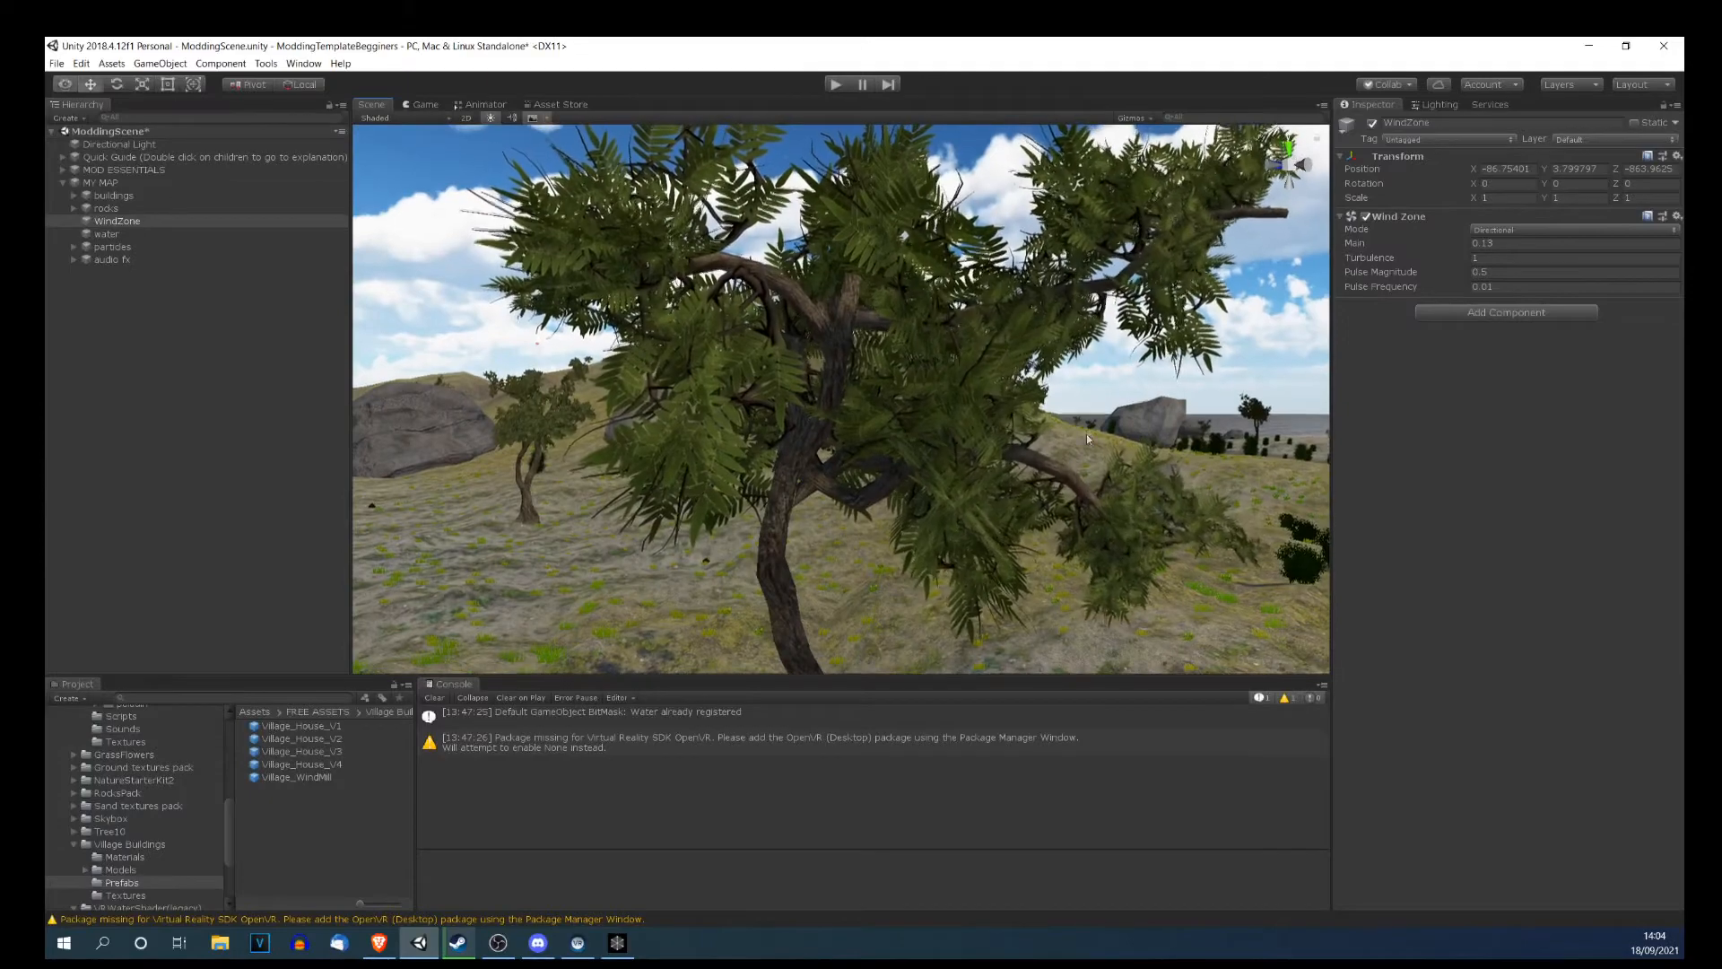
right_drag(1006, 410, 657, 475)
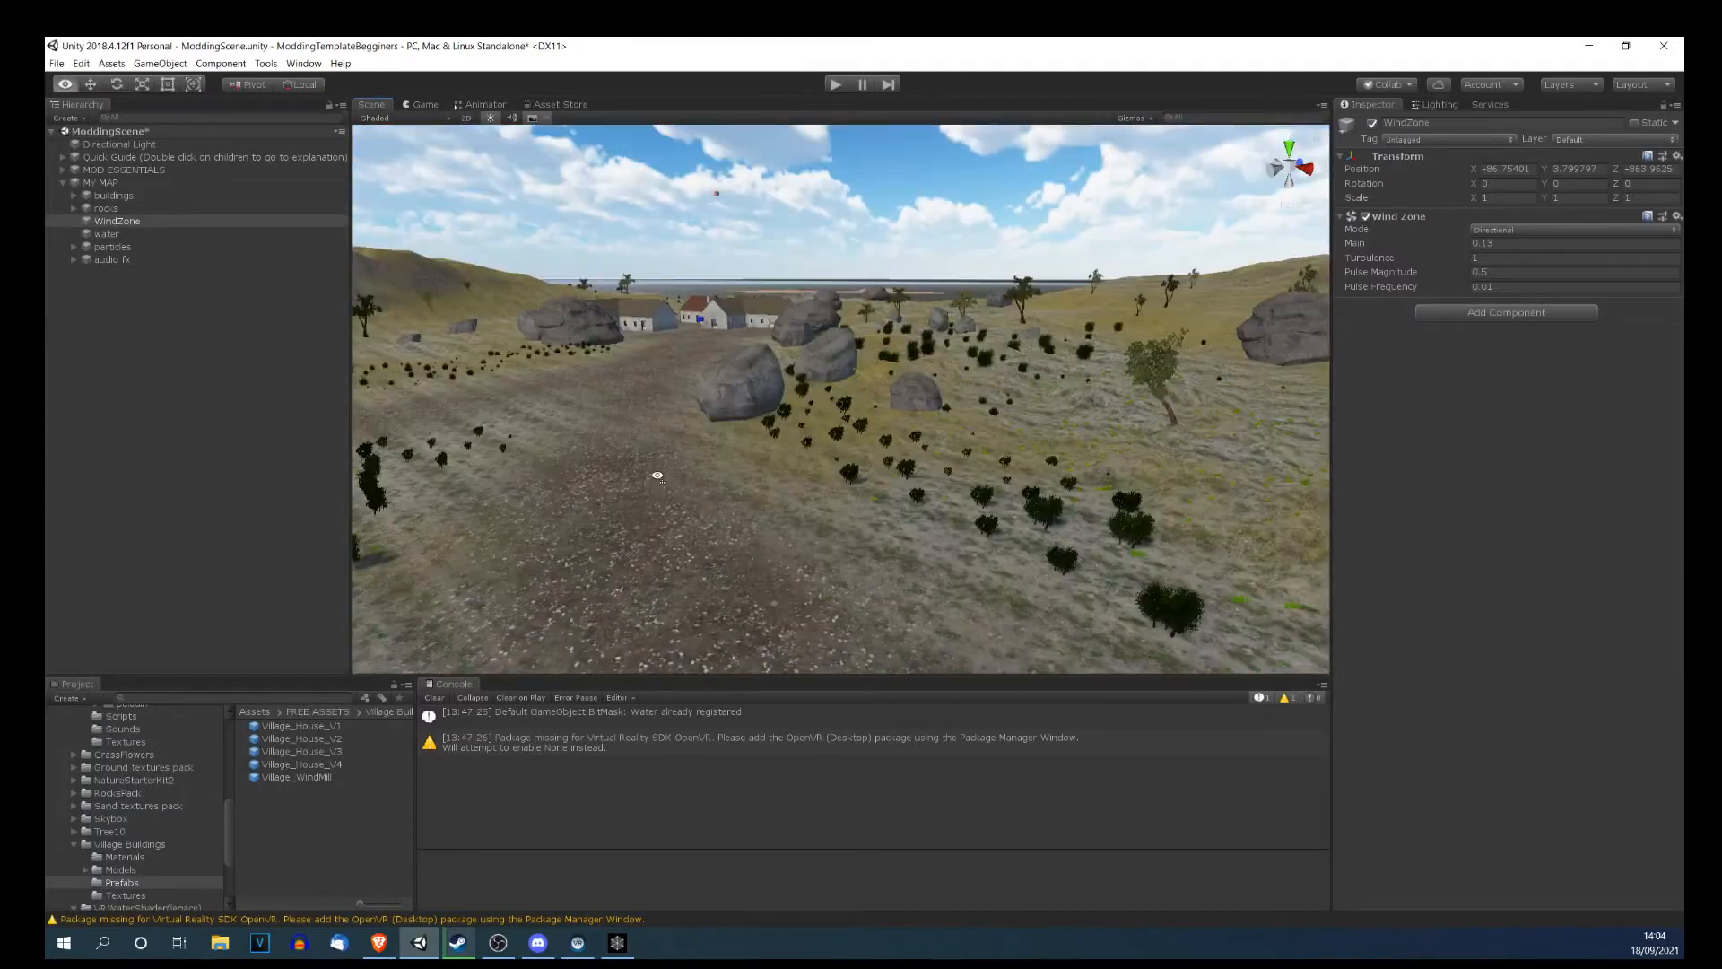
Focus on the water plane and view it around the whole island from above.
double_click(121, 235)
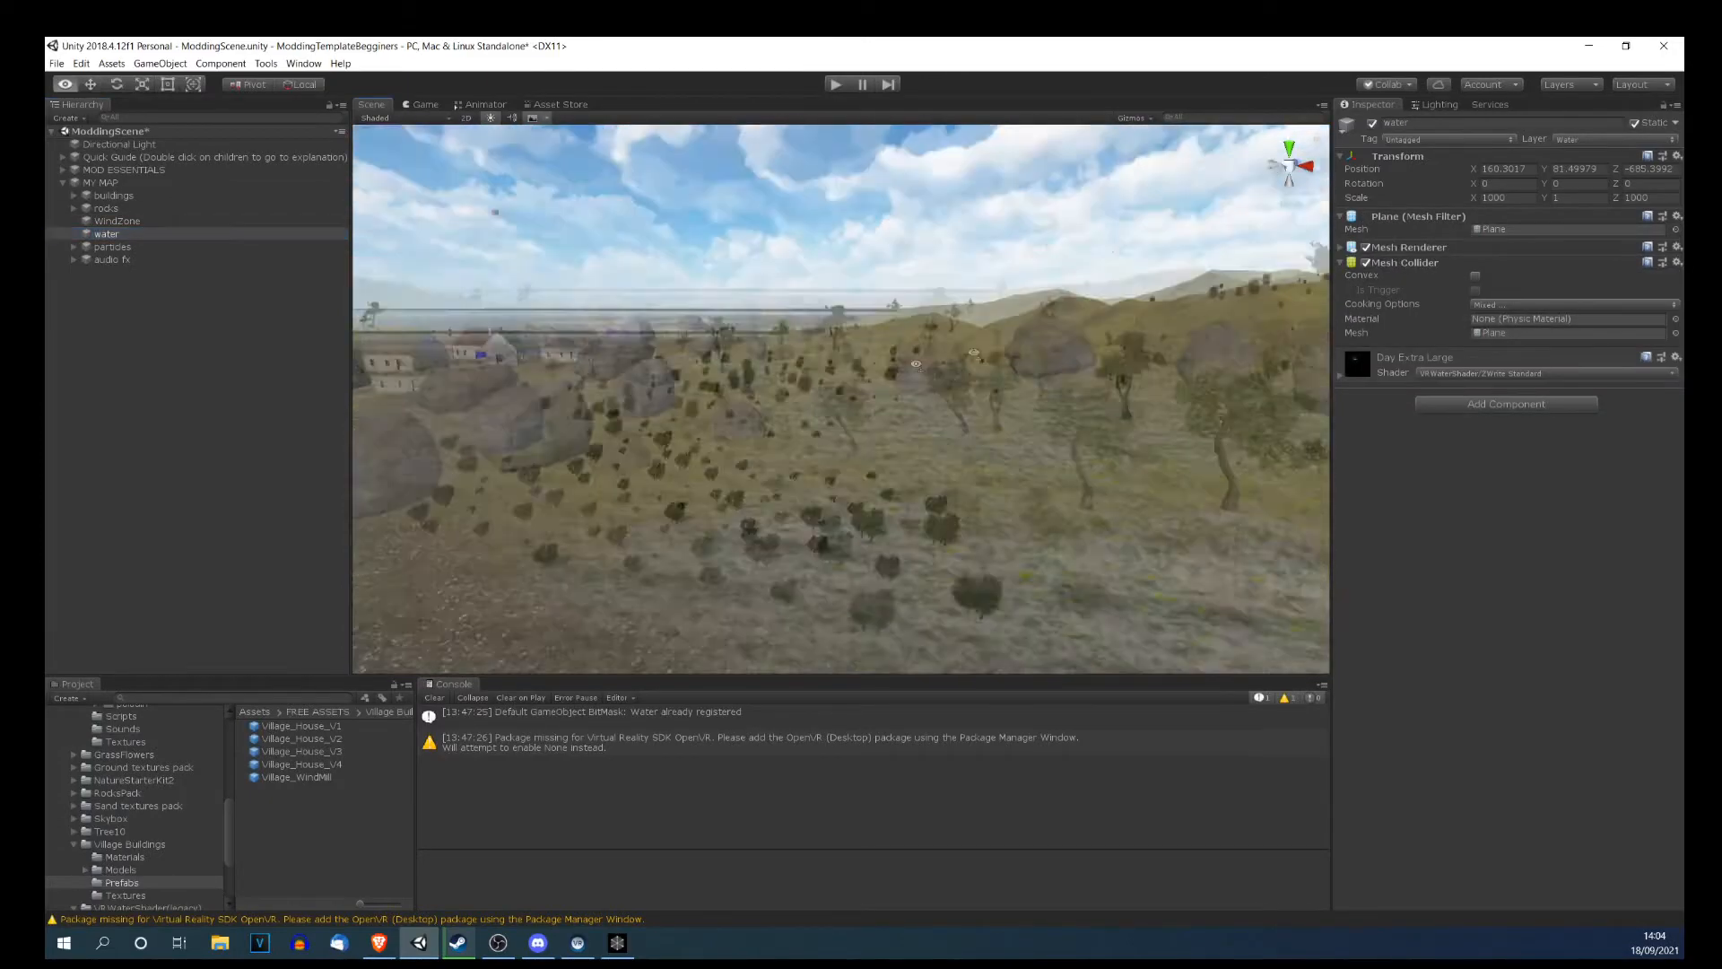
right_drag(1370, 288, 1284, 462)
key(s)
right_drag(956, 400, 787, 420)
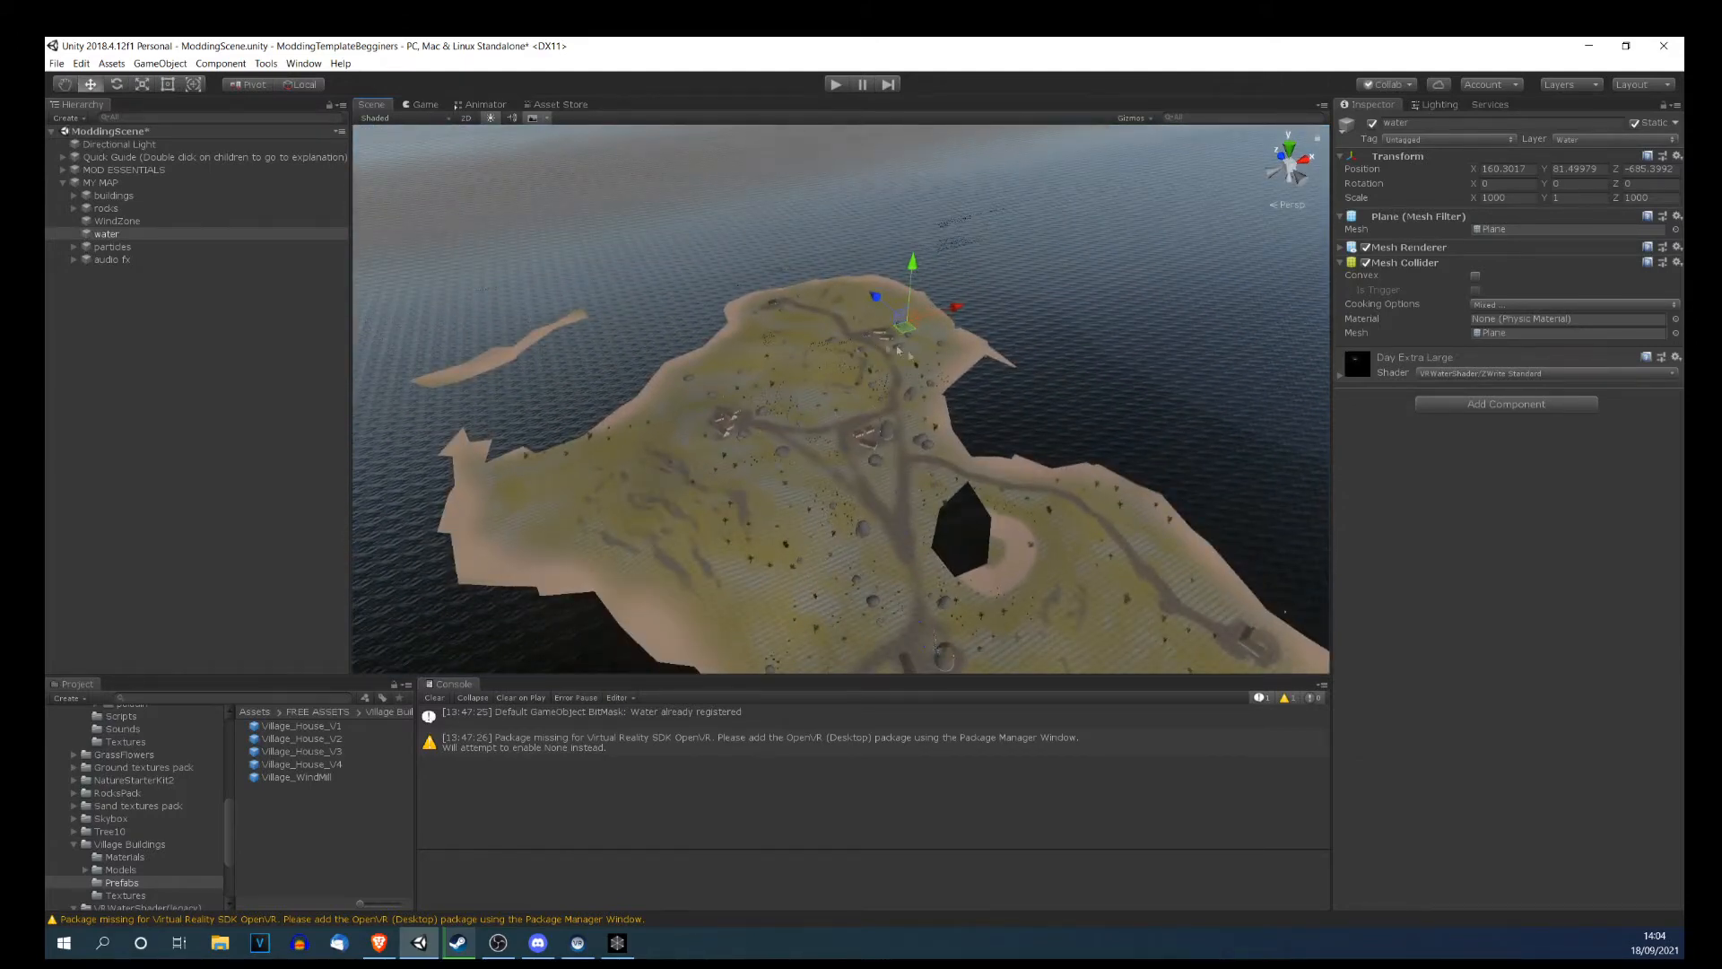
Examine the water plane from the shoreline, from beneath it, and across the open sea towards the sun's reflection.
right_drag(1221, 234, 1021, 199)
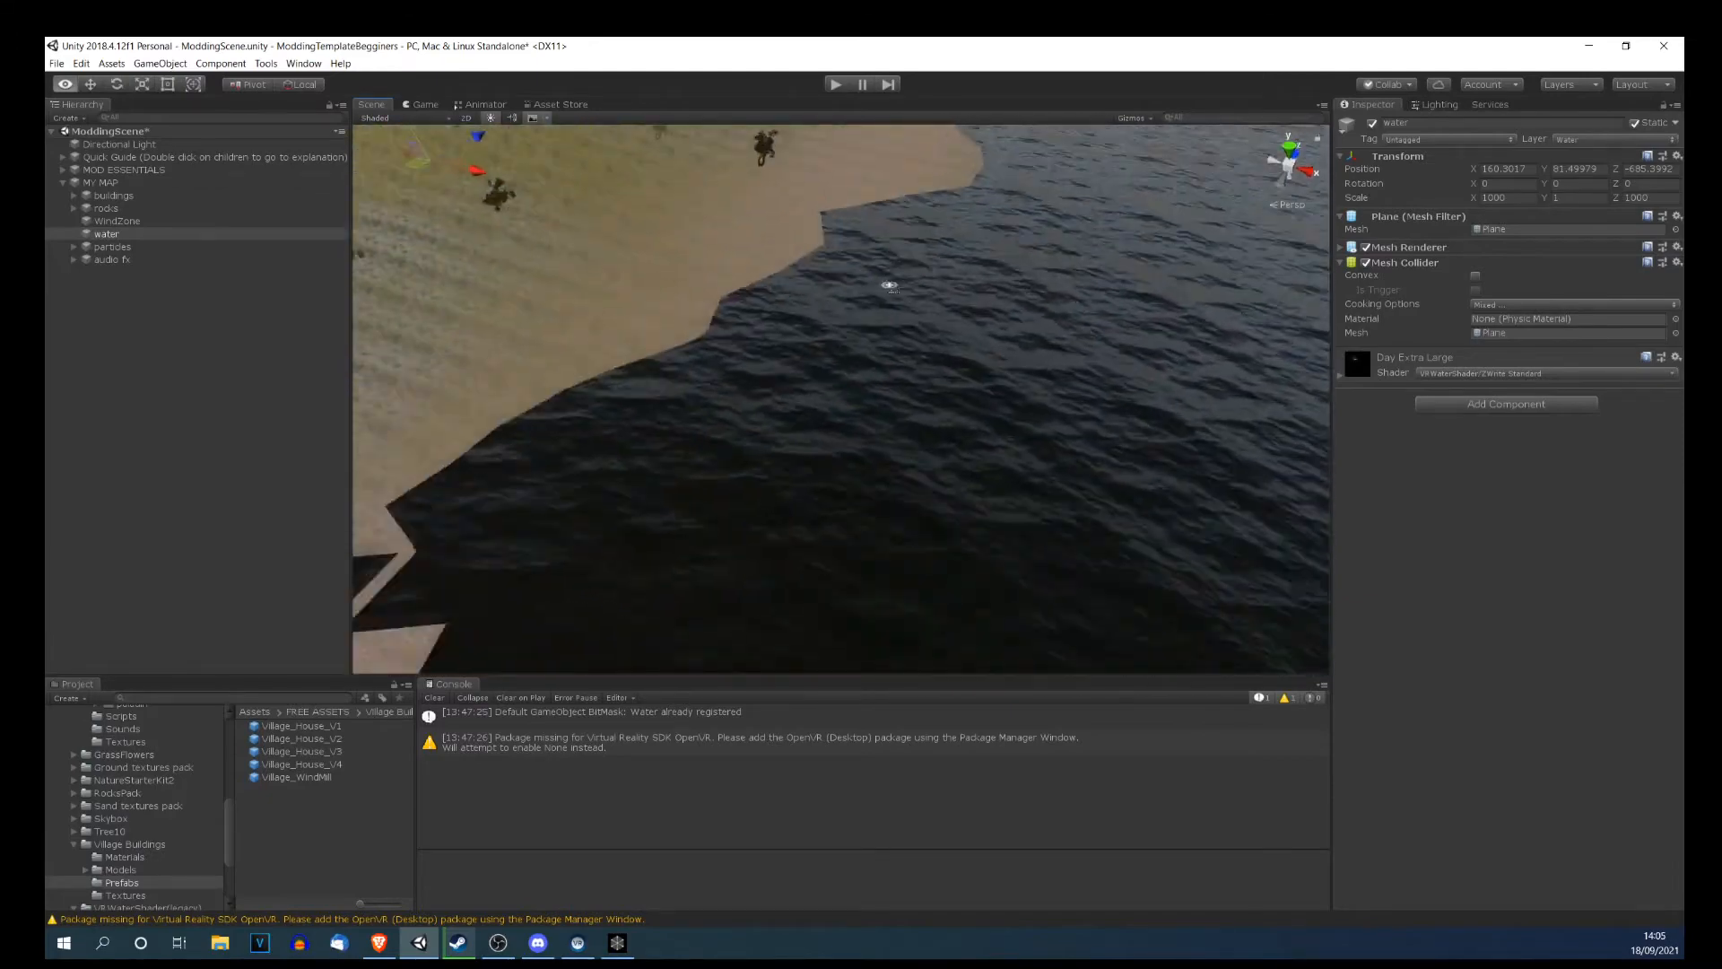
right_drag(964, 219, 1287, 336)
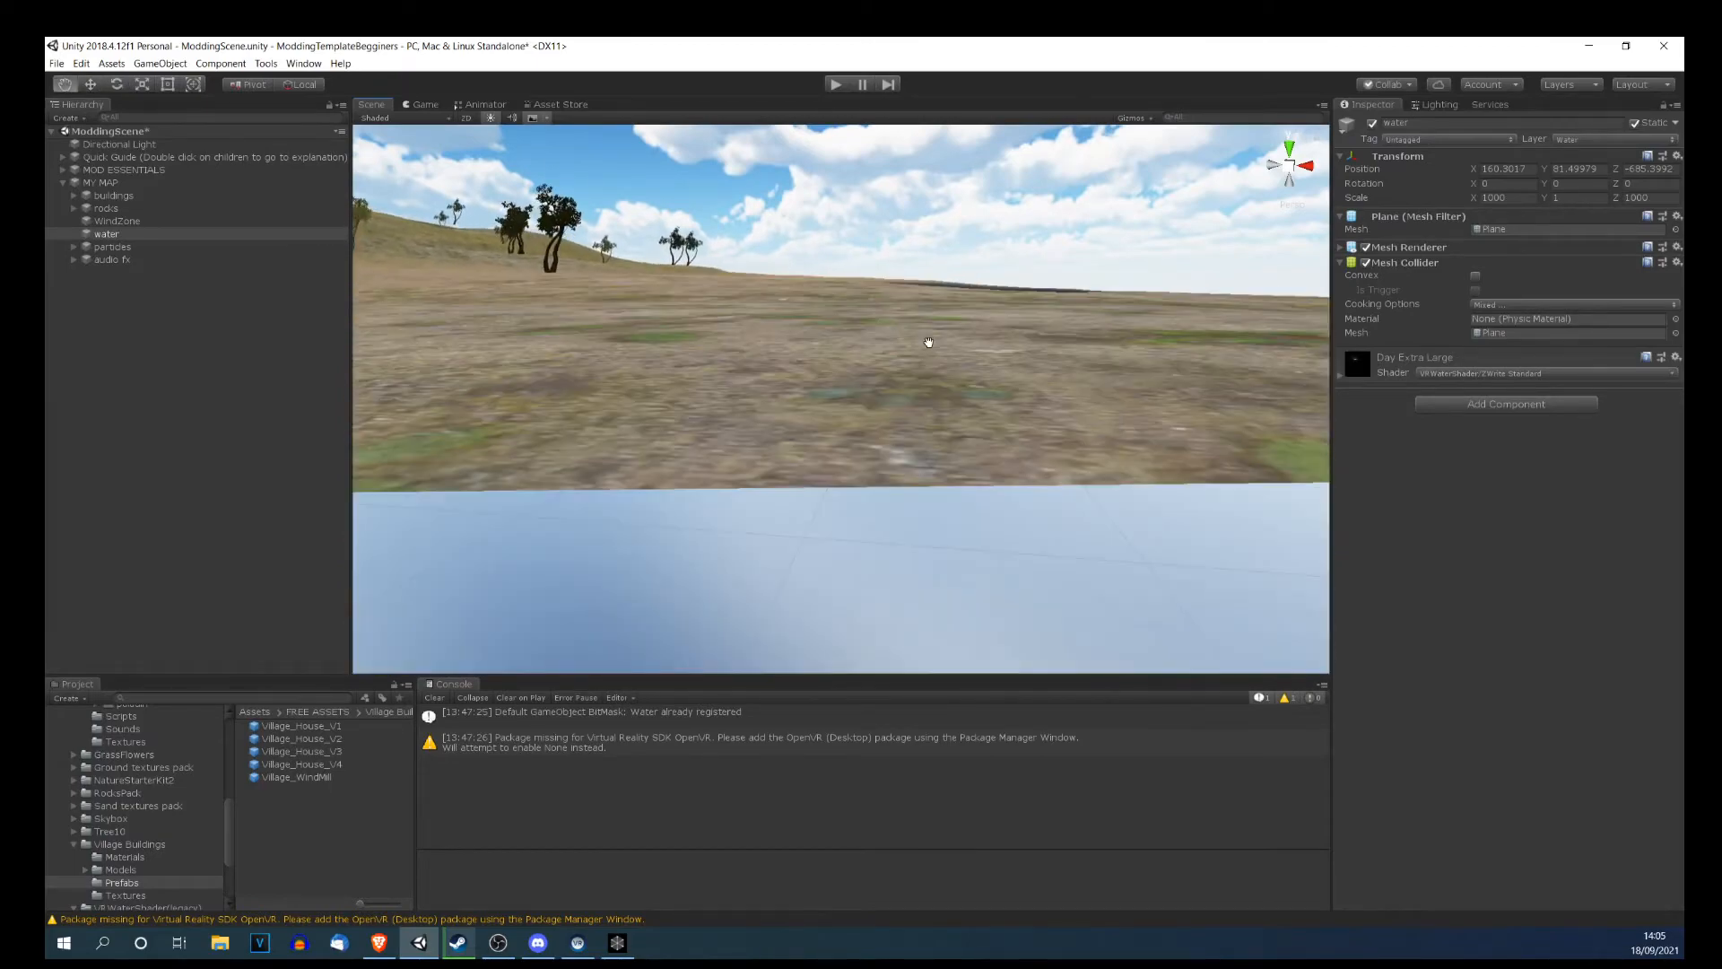
middle_drag(1038, 305, 1062, 529)
right_drag(1063, 529, 469, 472)
middle_drag(808, 422, 846, 404)
right_drag(846, 403, 654, 412)
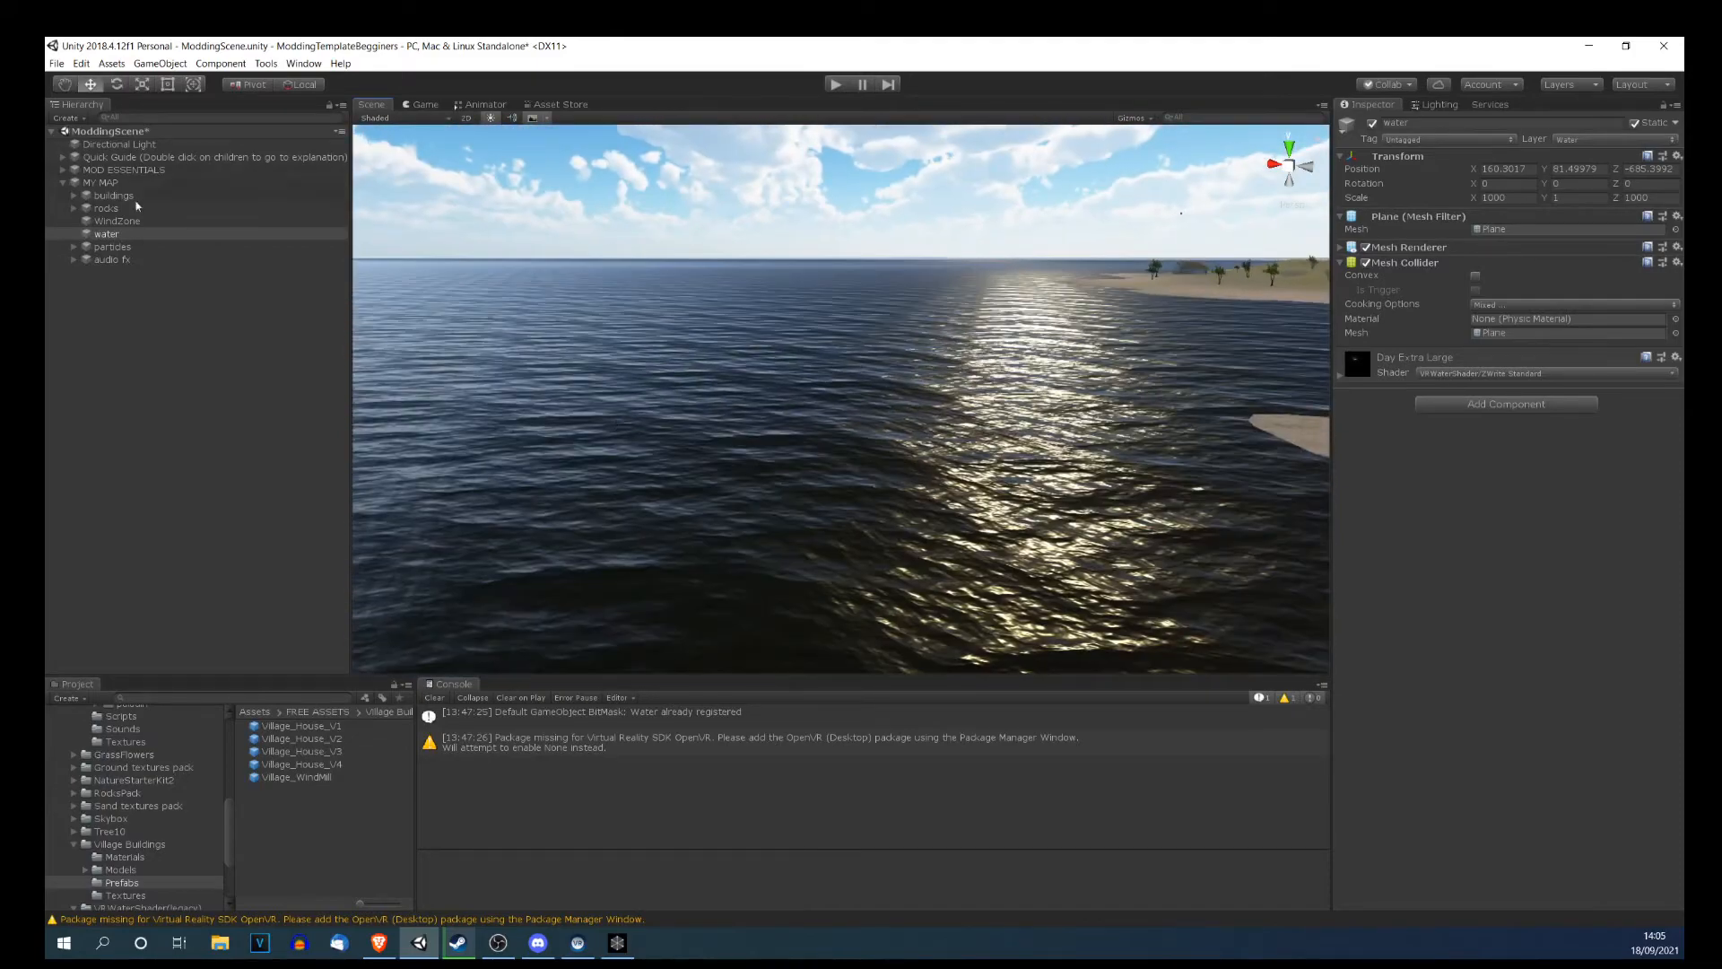
Duplicate the water plane and flip the copy upside down by rotating it to -180 degrees about Z.
click(123, 234)
key(ctrl+d)
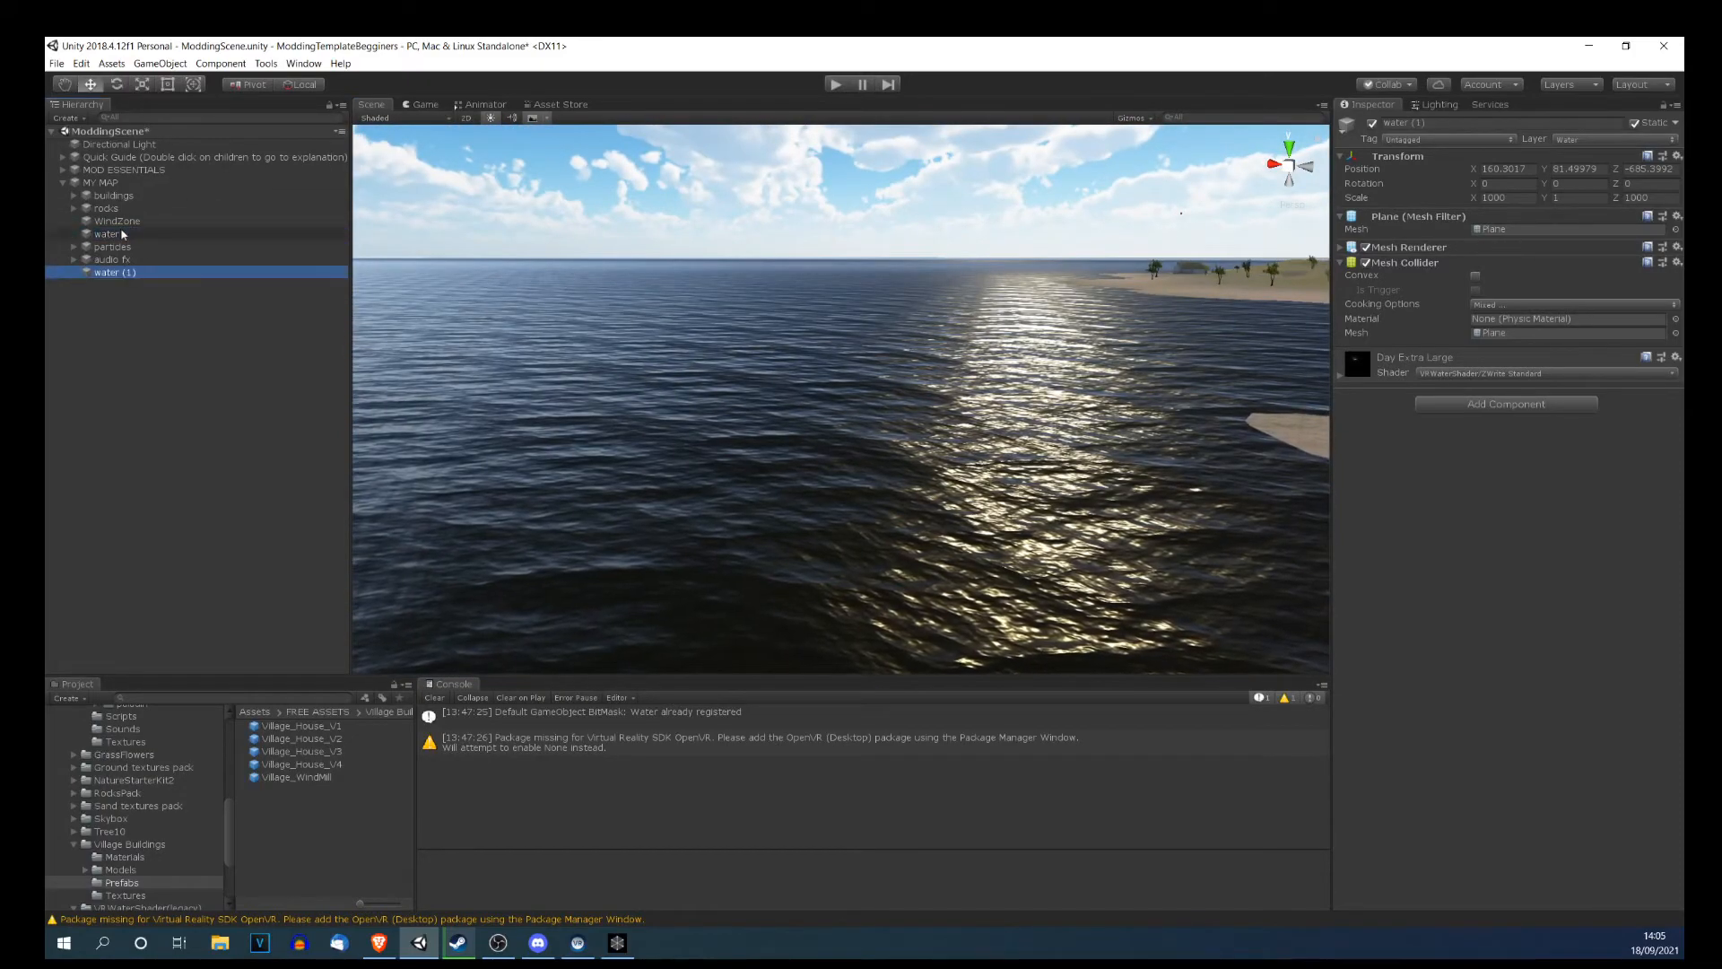
right_drag(761, 254, 1059, 278)
key(e)
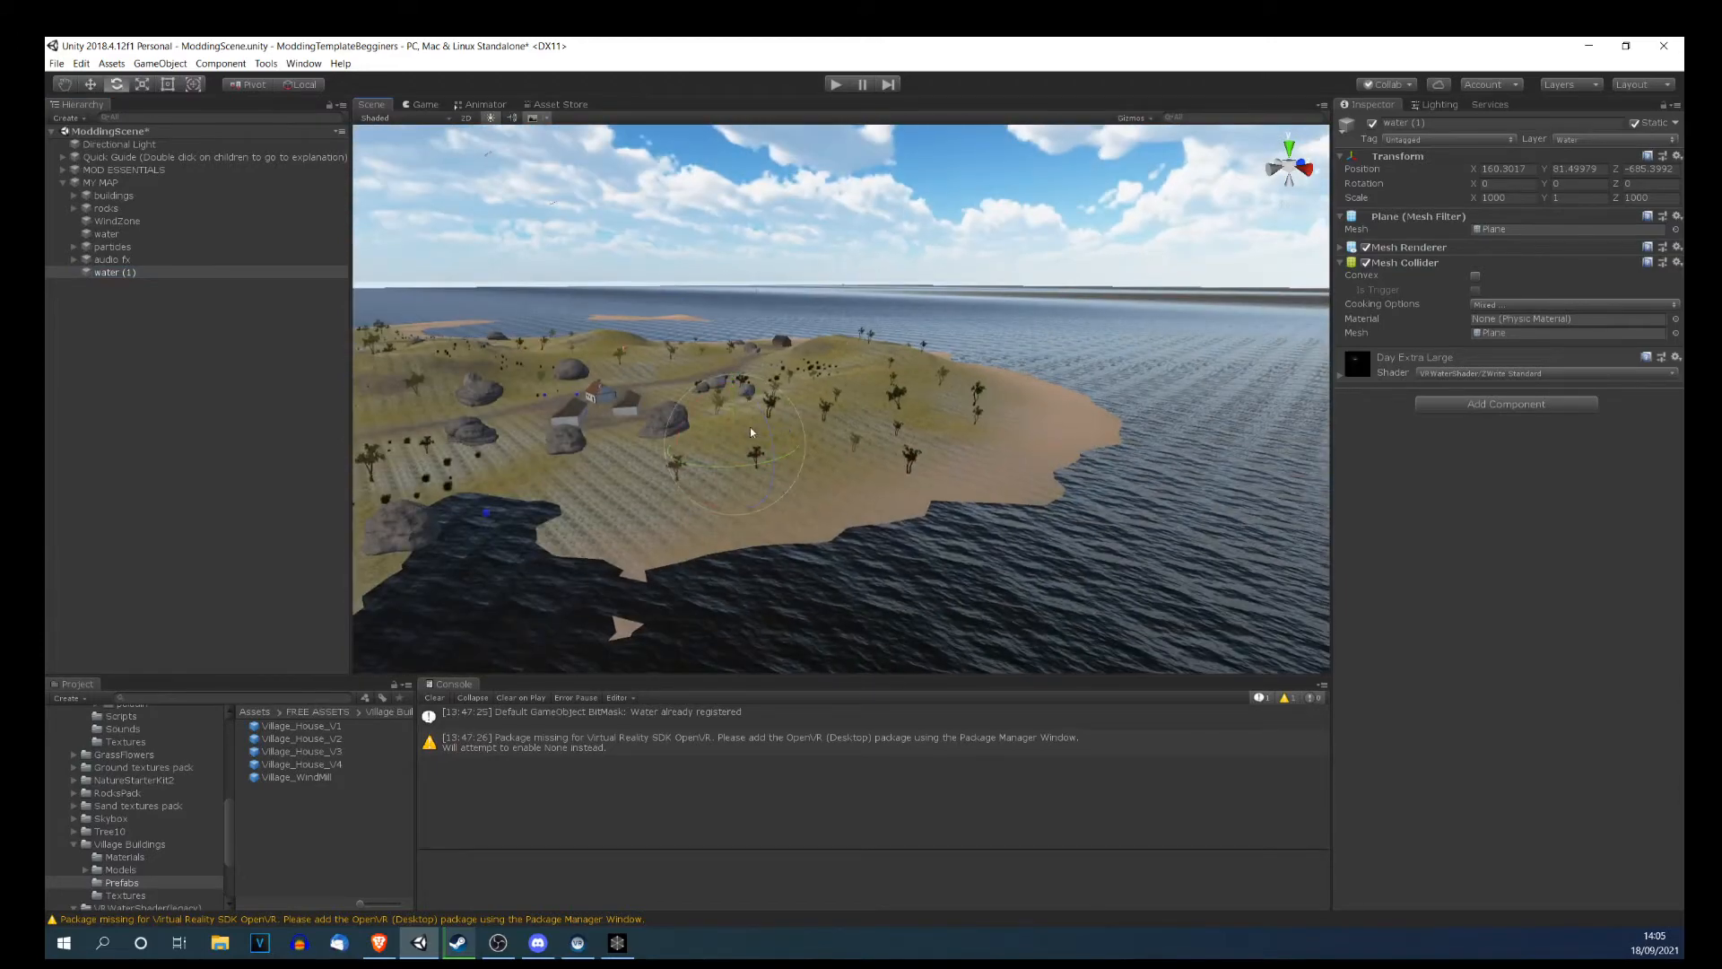
drag(755, 411, 804, 579)
right_drag(848, 462, 916, 422)
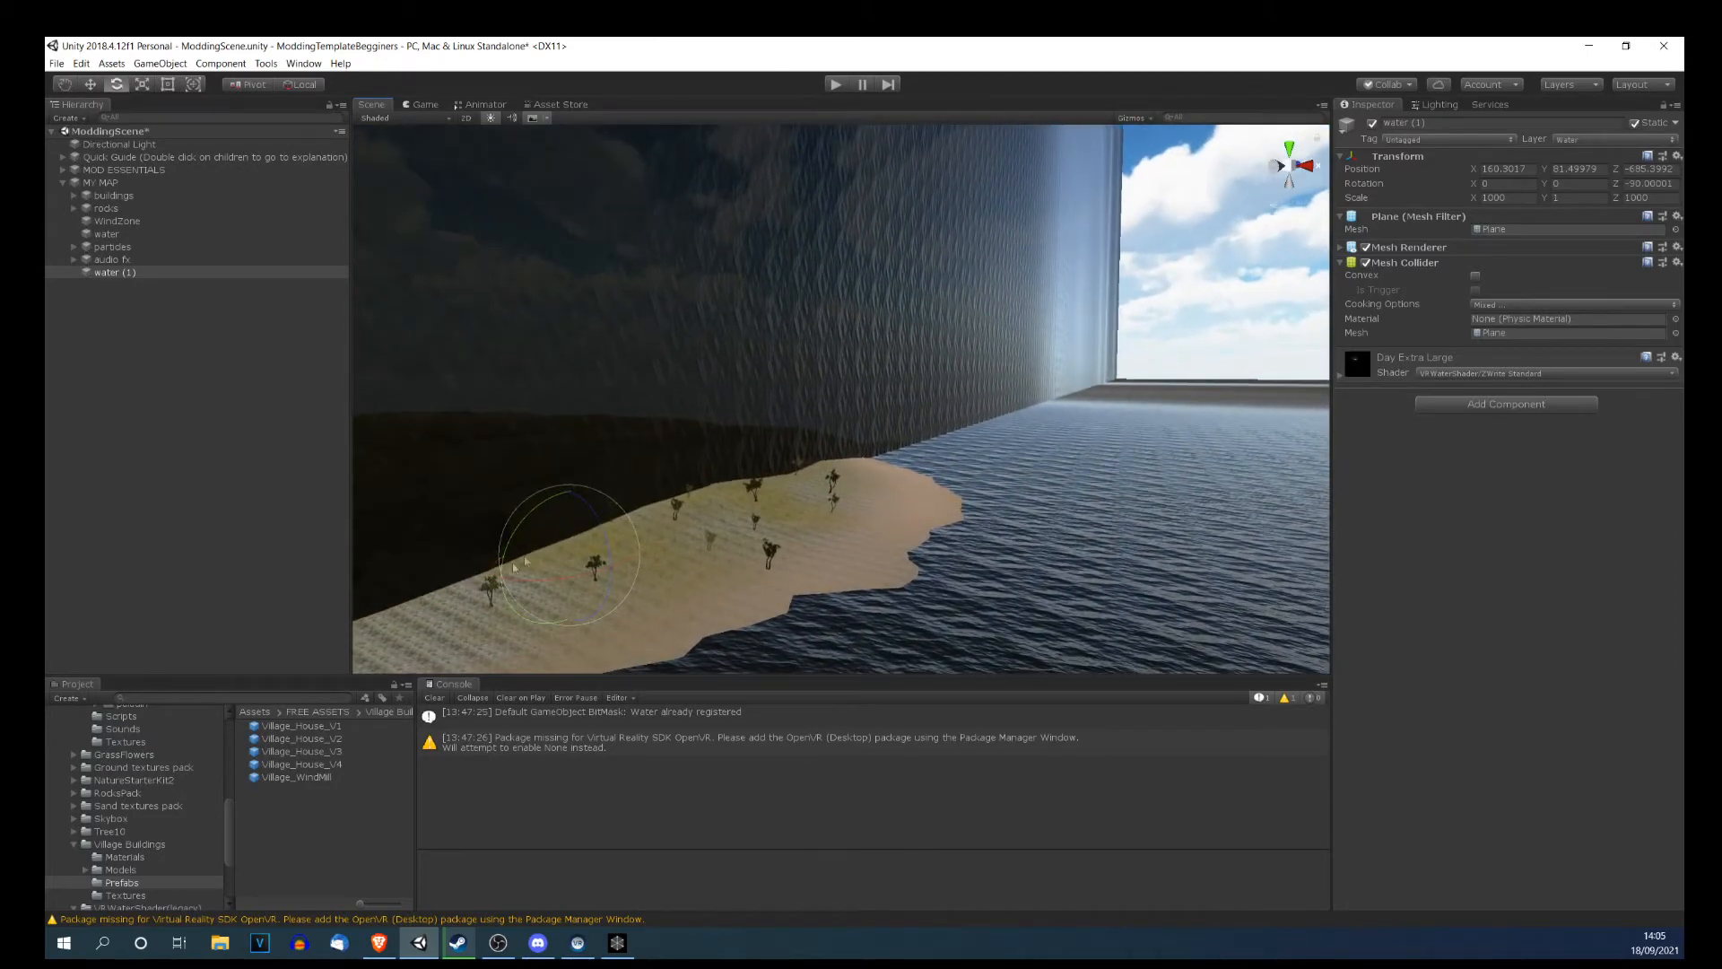
drag(583, 524, 626, 667)
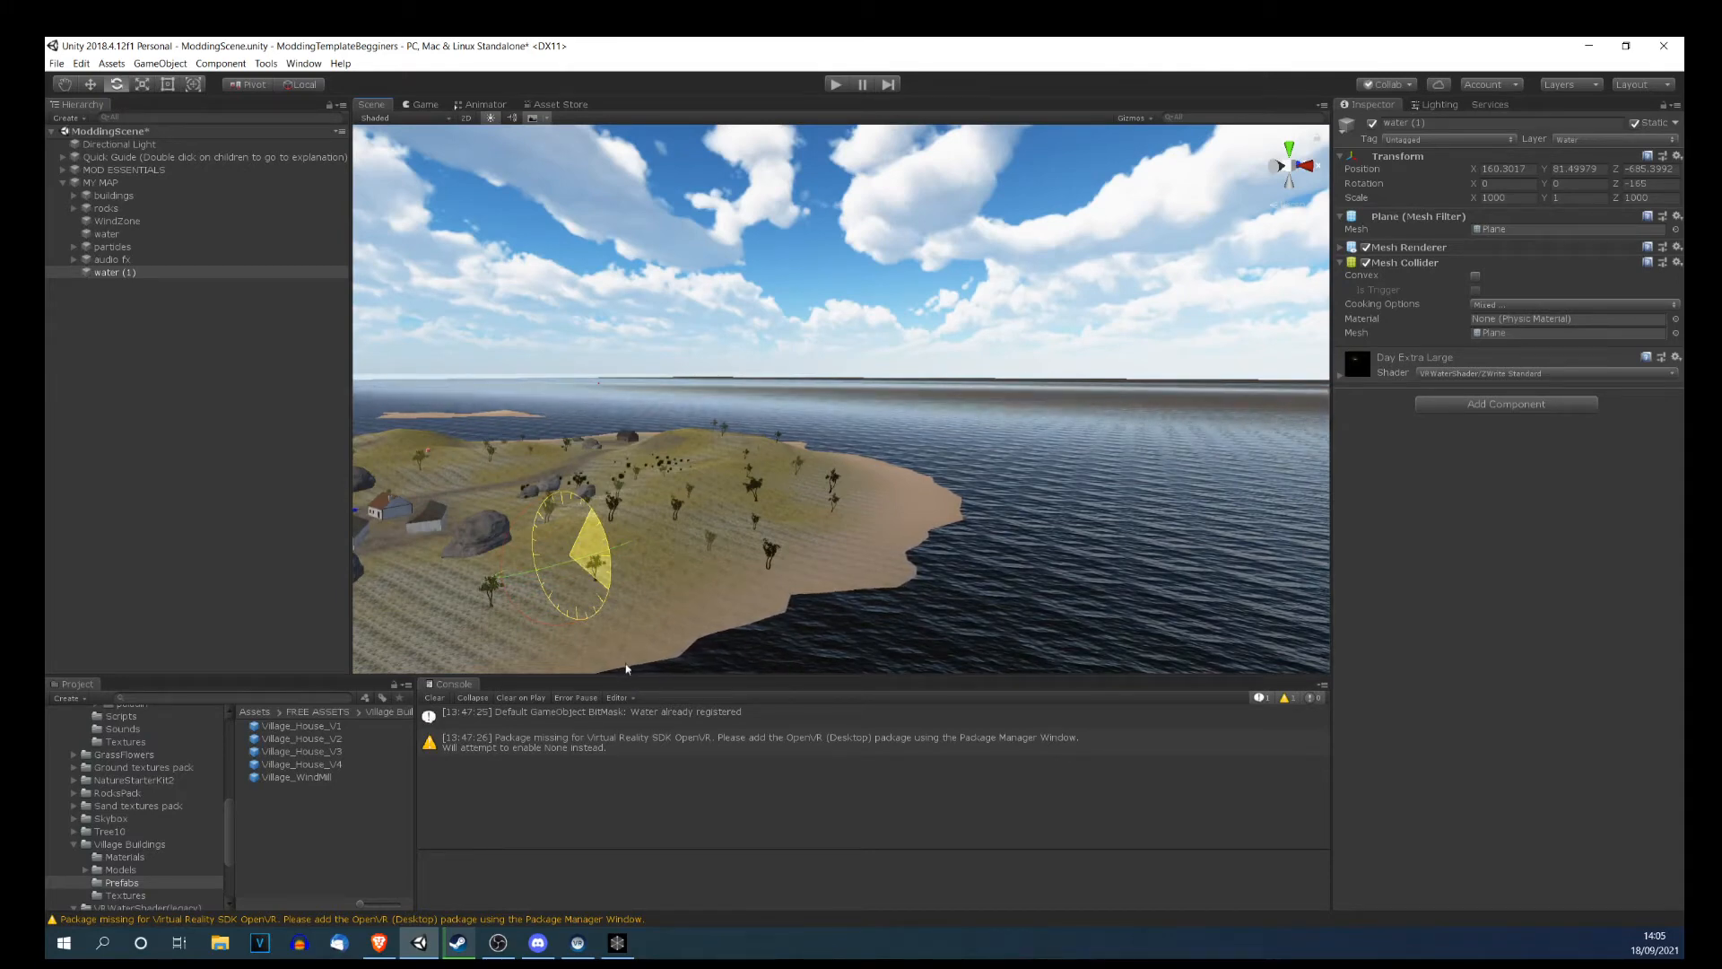
drag(625, 718, 626, 703)
Look across the island with the flipped water copy in place, and delete that copy.
middle_drag(665, 601, 728, 449)
right_drag(807, 440, 745, 446)
key(w)
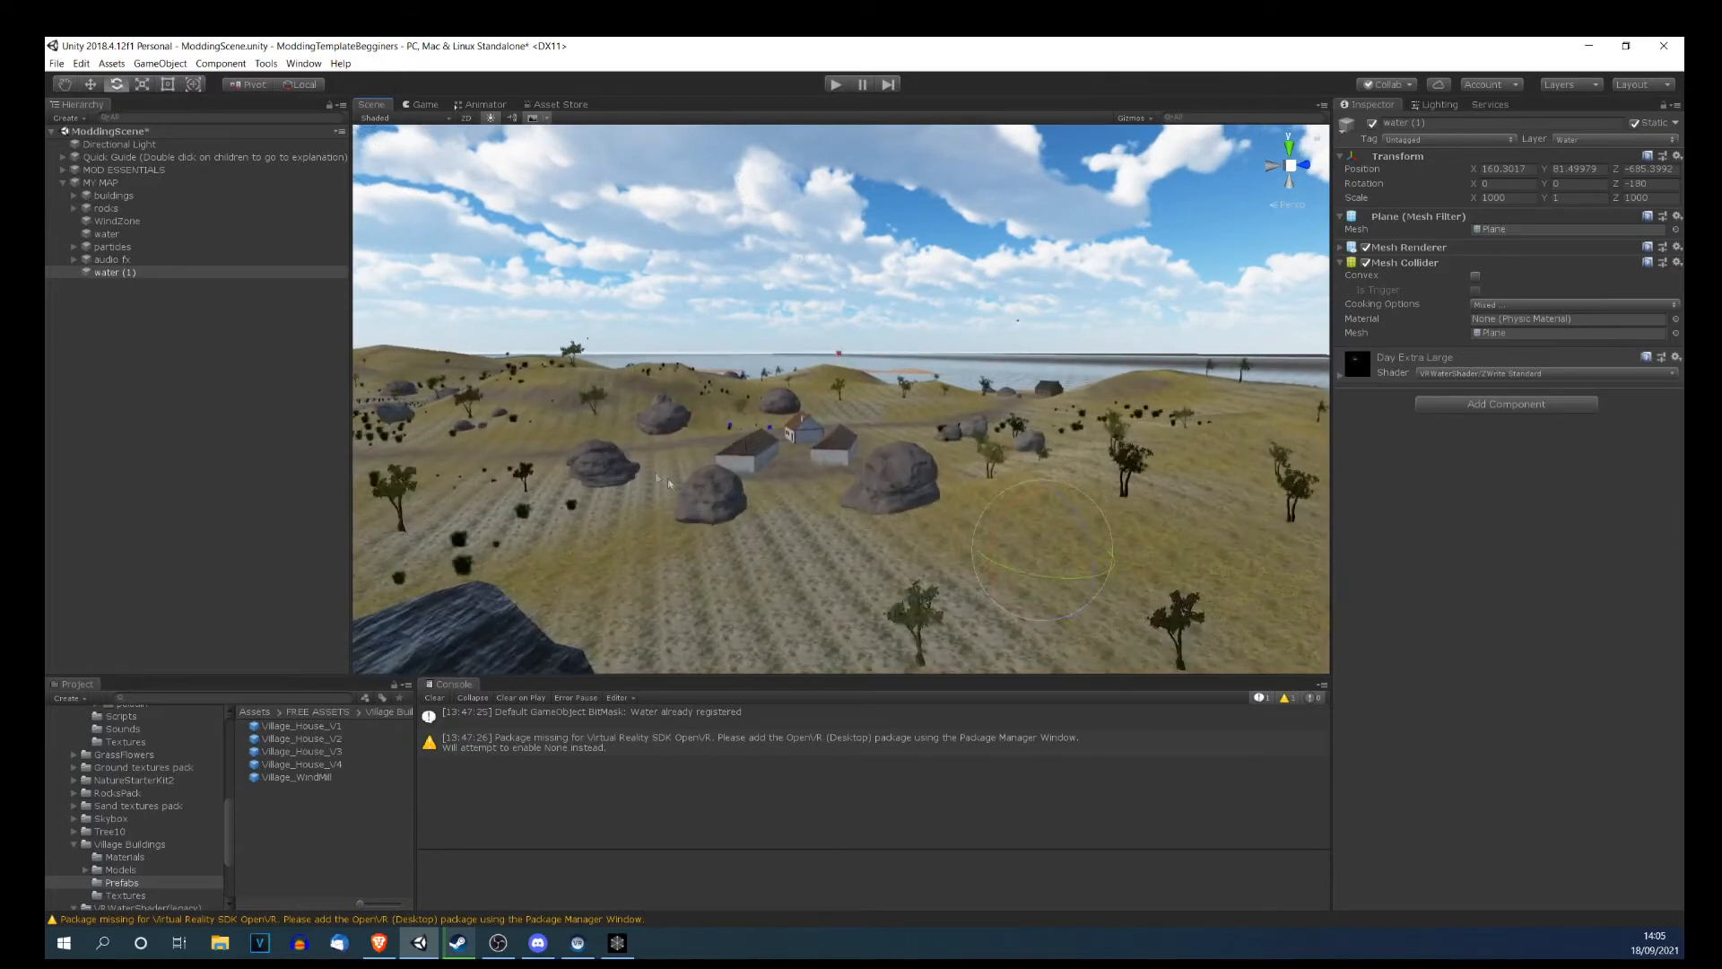
click(125, 274)
key(Delete)
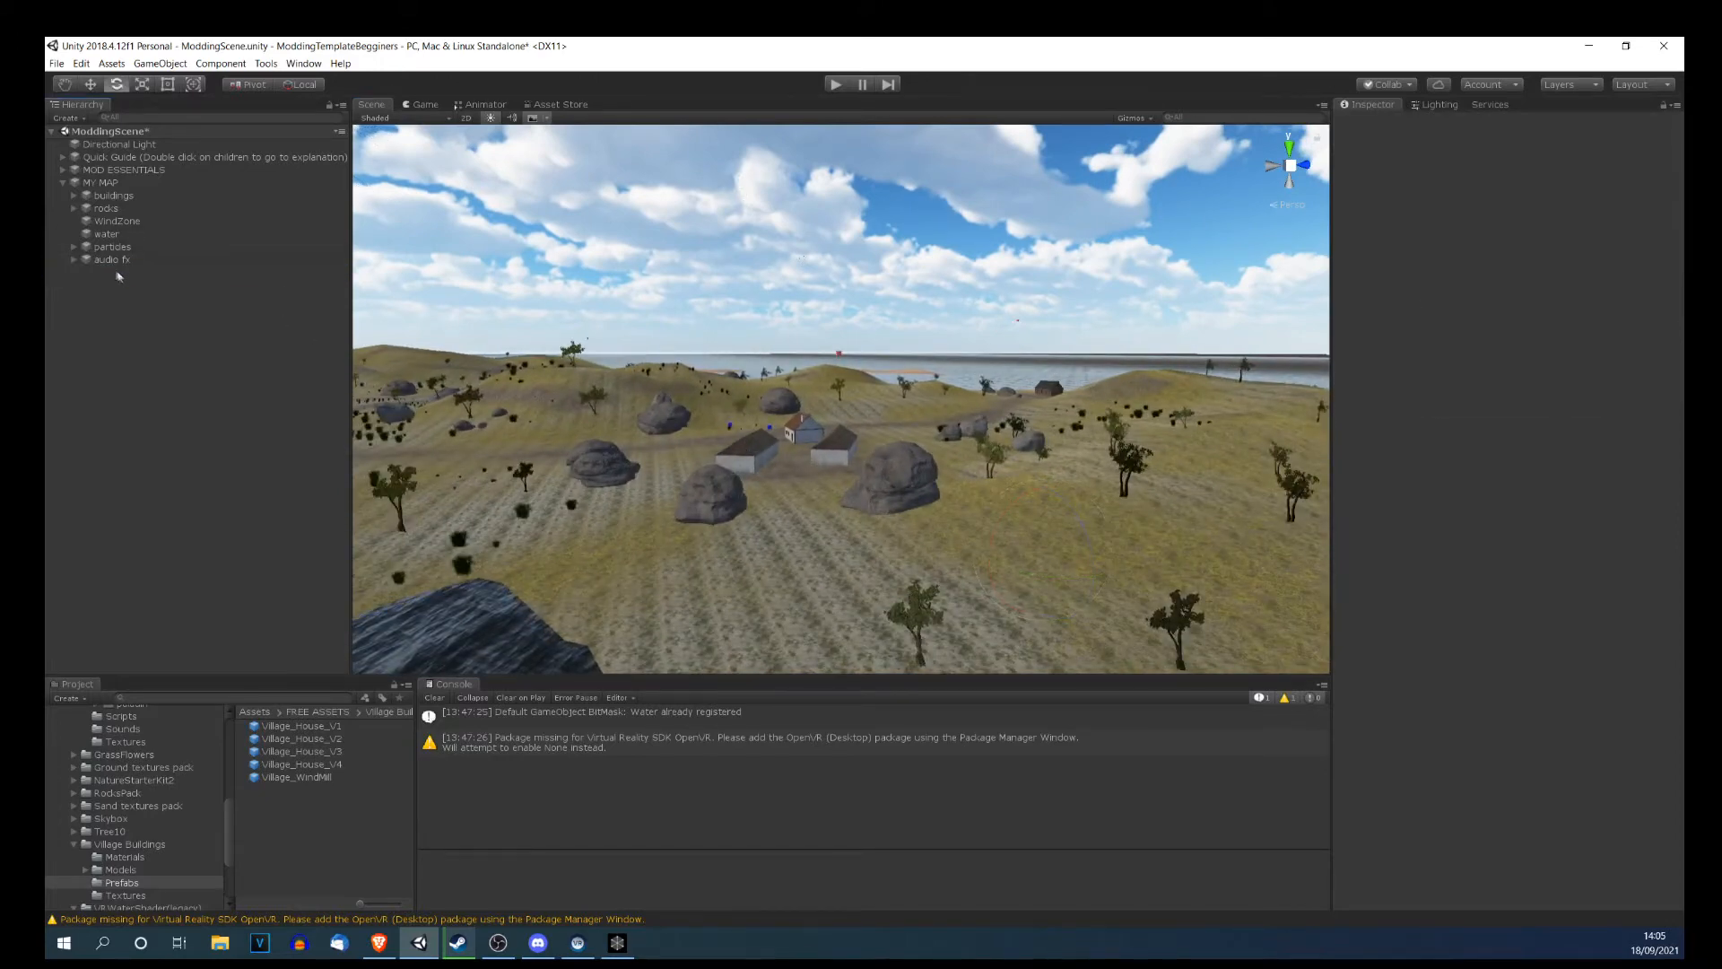
Expand the particles group and view SmokeEffect (1) at the house chimney.
click(112, 248)
click(74, 247)
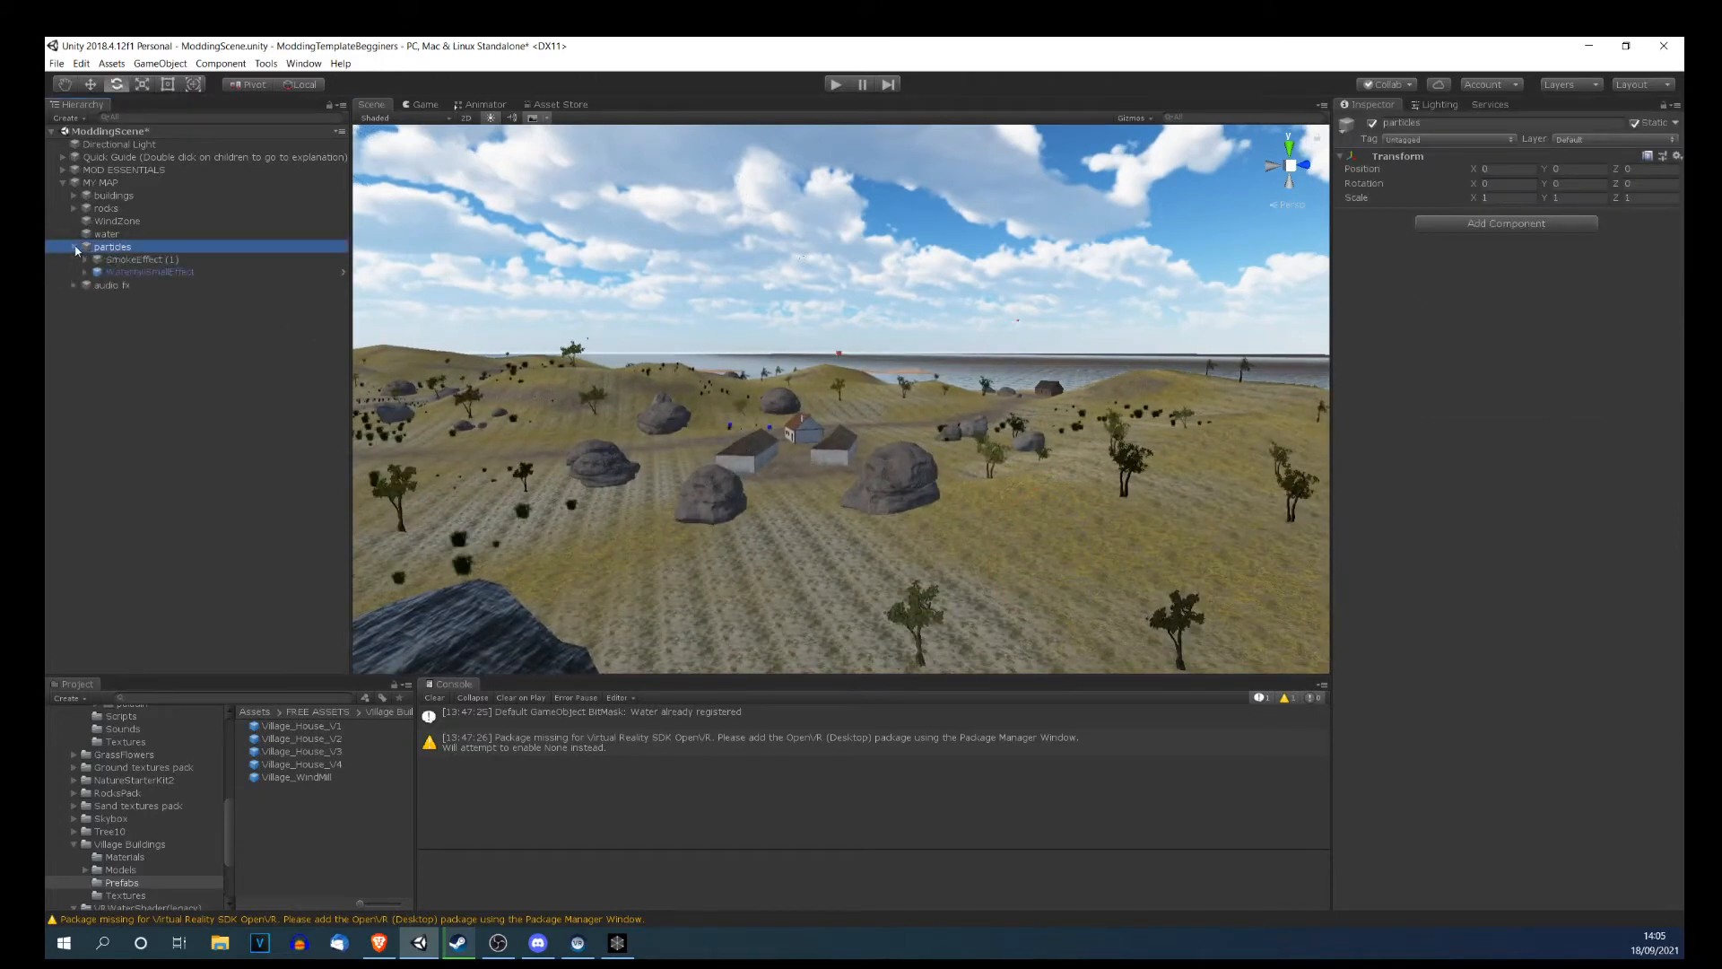
click(120, 261)
alt+drag(897, 431, 583, 475)
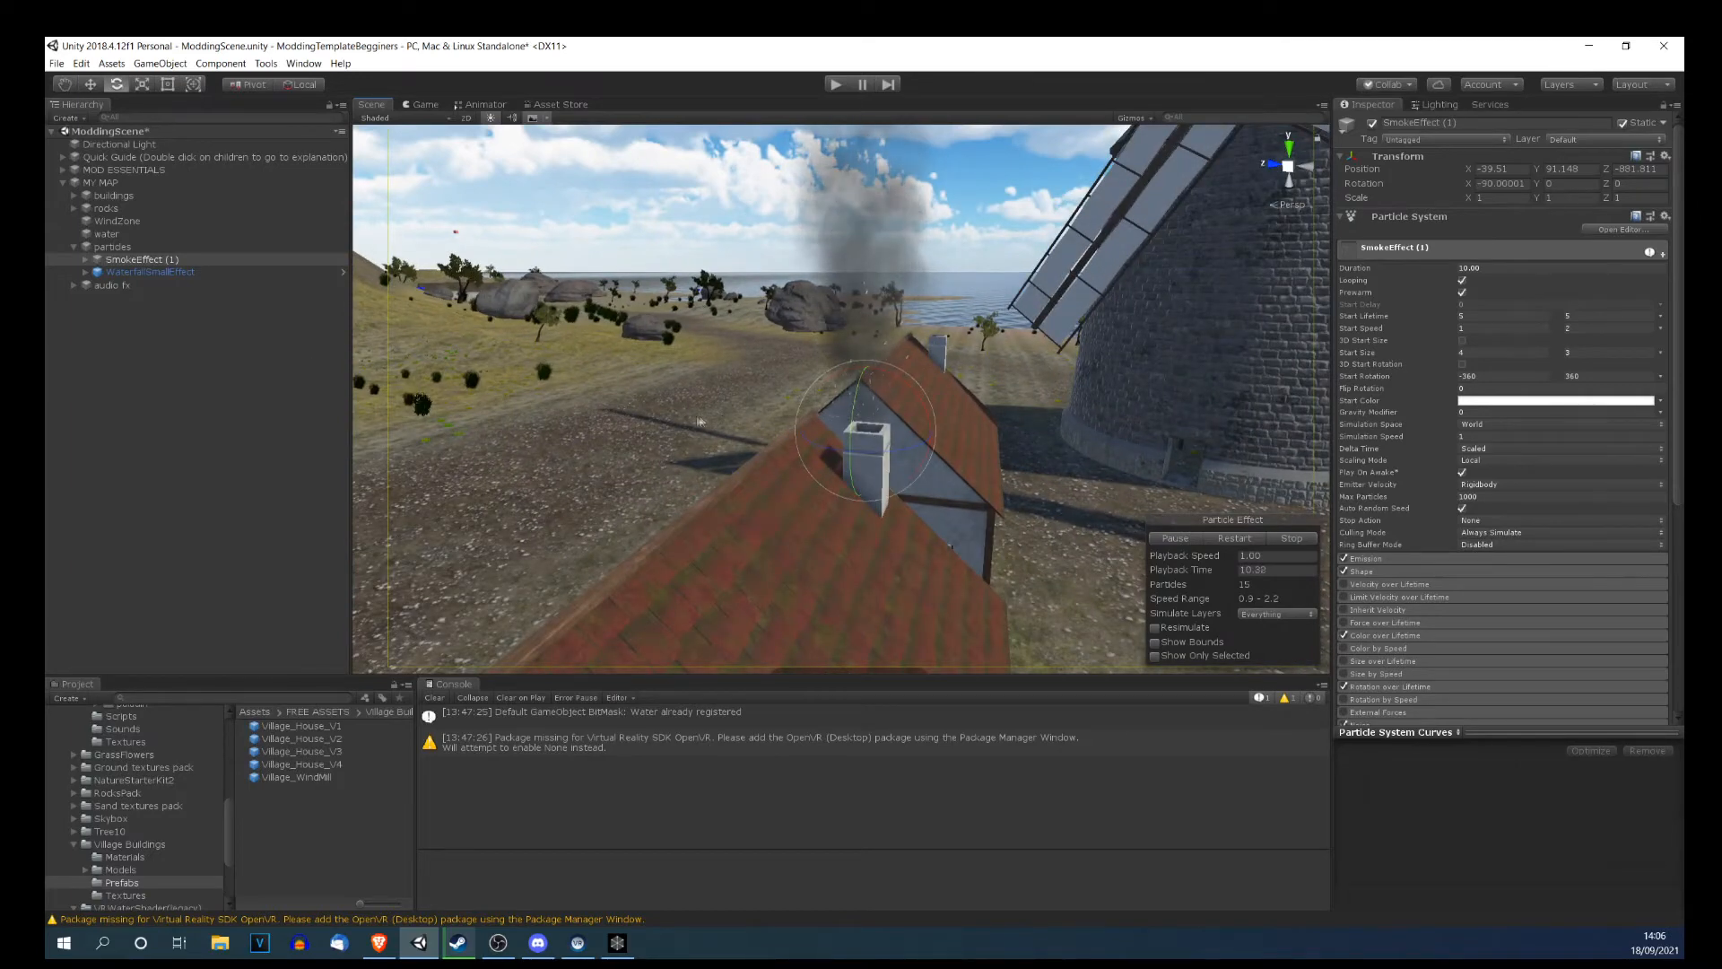
Focus on WaterfallSmallEffect, examine the waterfall and its splash pool, and collapse the particles group.
double_click(137, 271)
right_drag(723, 391, 858, 407)
key(w)
key(s)
mouse_move(857, 407)
middle_down()
mouse_move(828, 357)
mouse_move(841, 392)
middle_up()
scroll(827, 355, up, 5)
scroll(842, 392, up, 5)
mouse_move(841, 392)
right_down()
mouse_move(735, 423)
mouse_move(791, 416)
mouse_move(673, 396)
mouse_move(843, 388)
right_up()
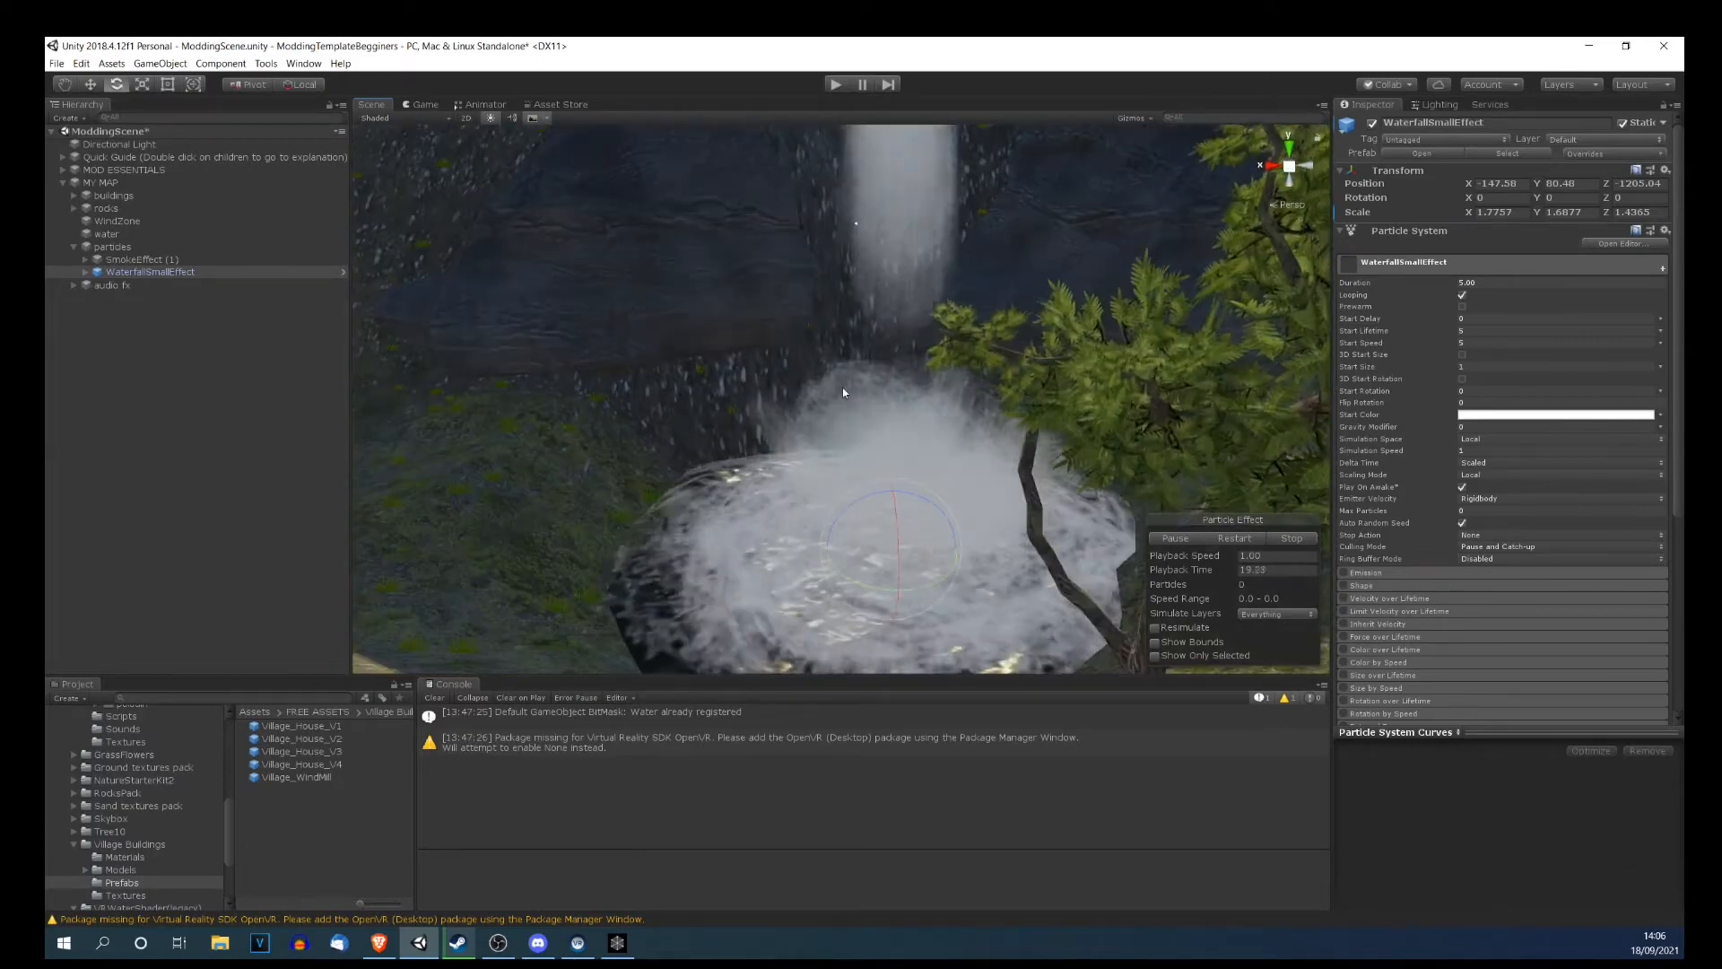
scroll(842, 387, down, 4)
middle_drag(842, 387, 796, 446)
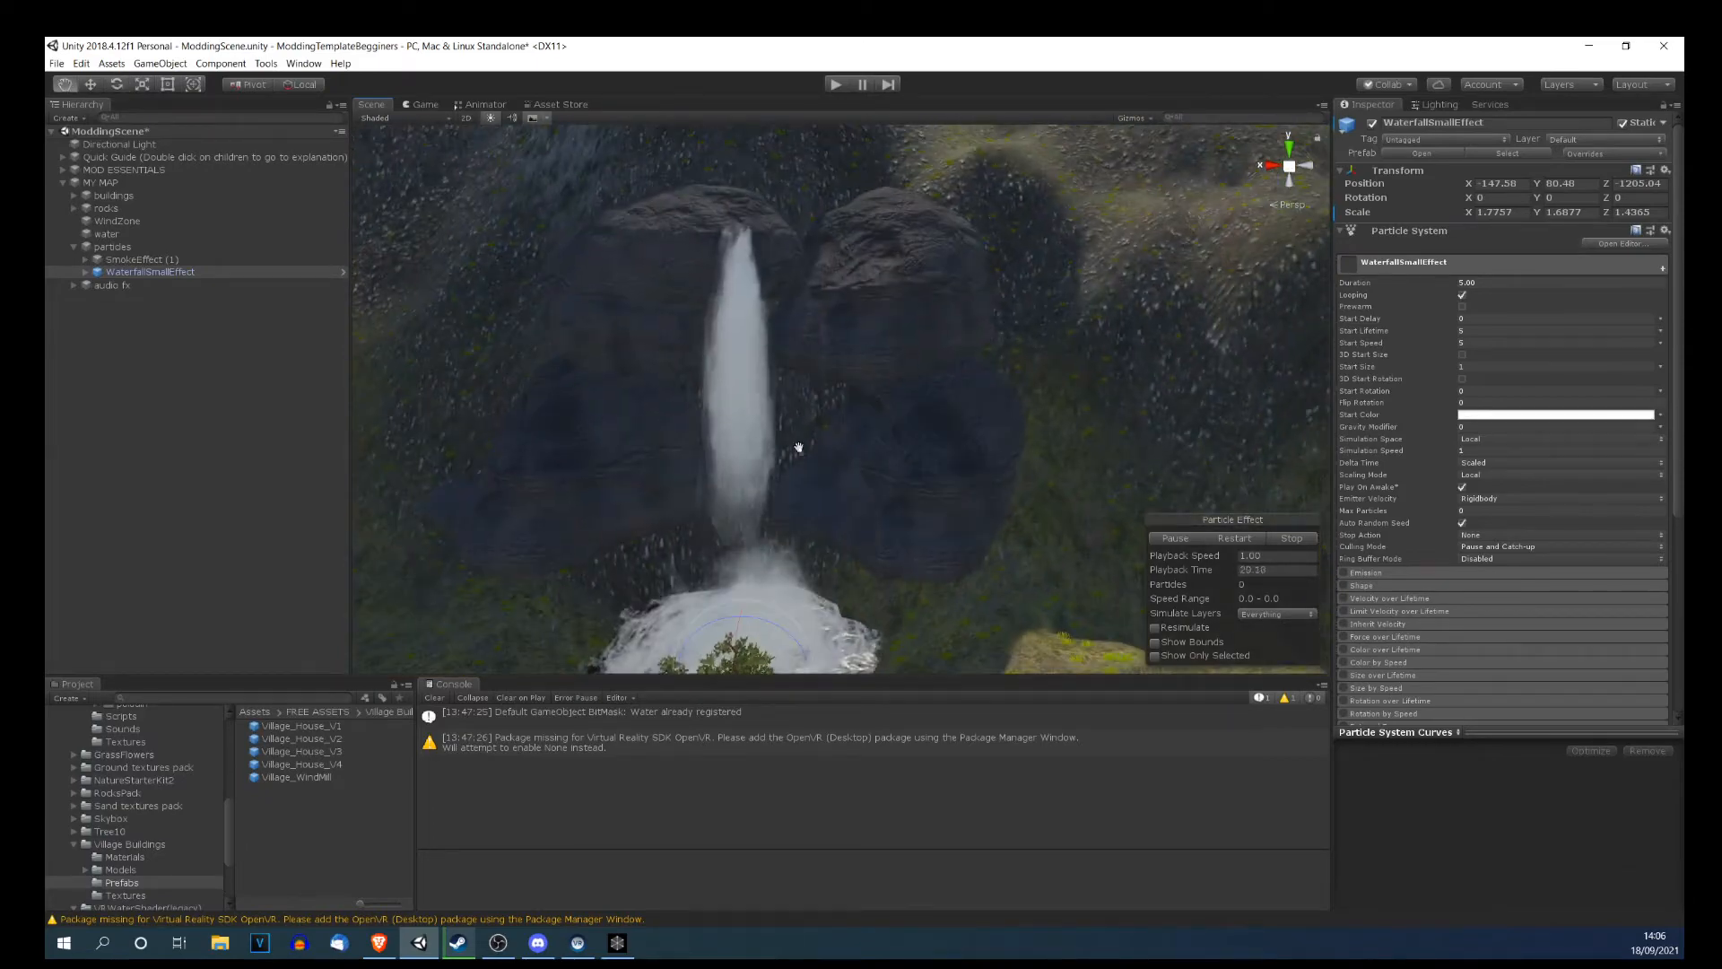
right_drag(796, 446, 603, 446)
click(75, 247)
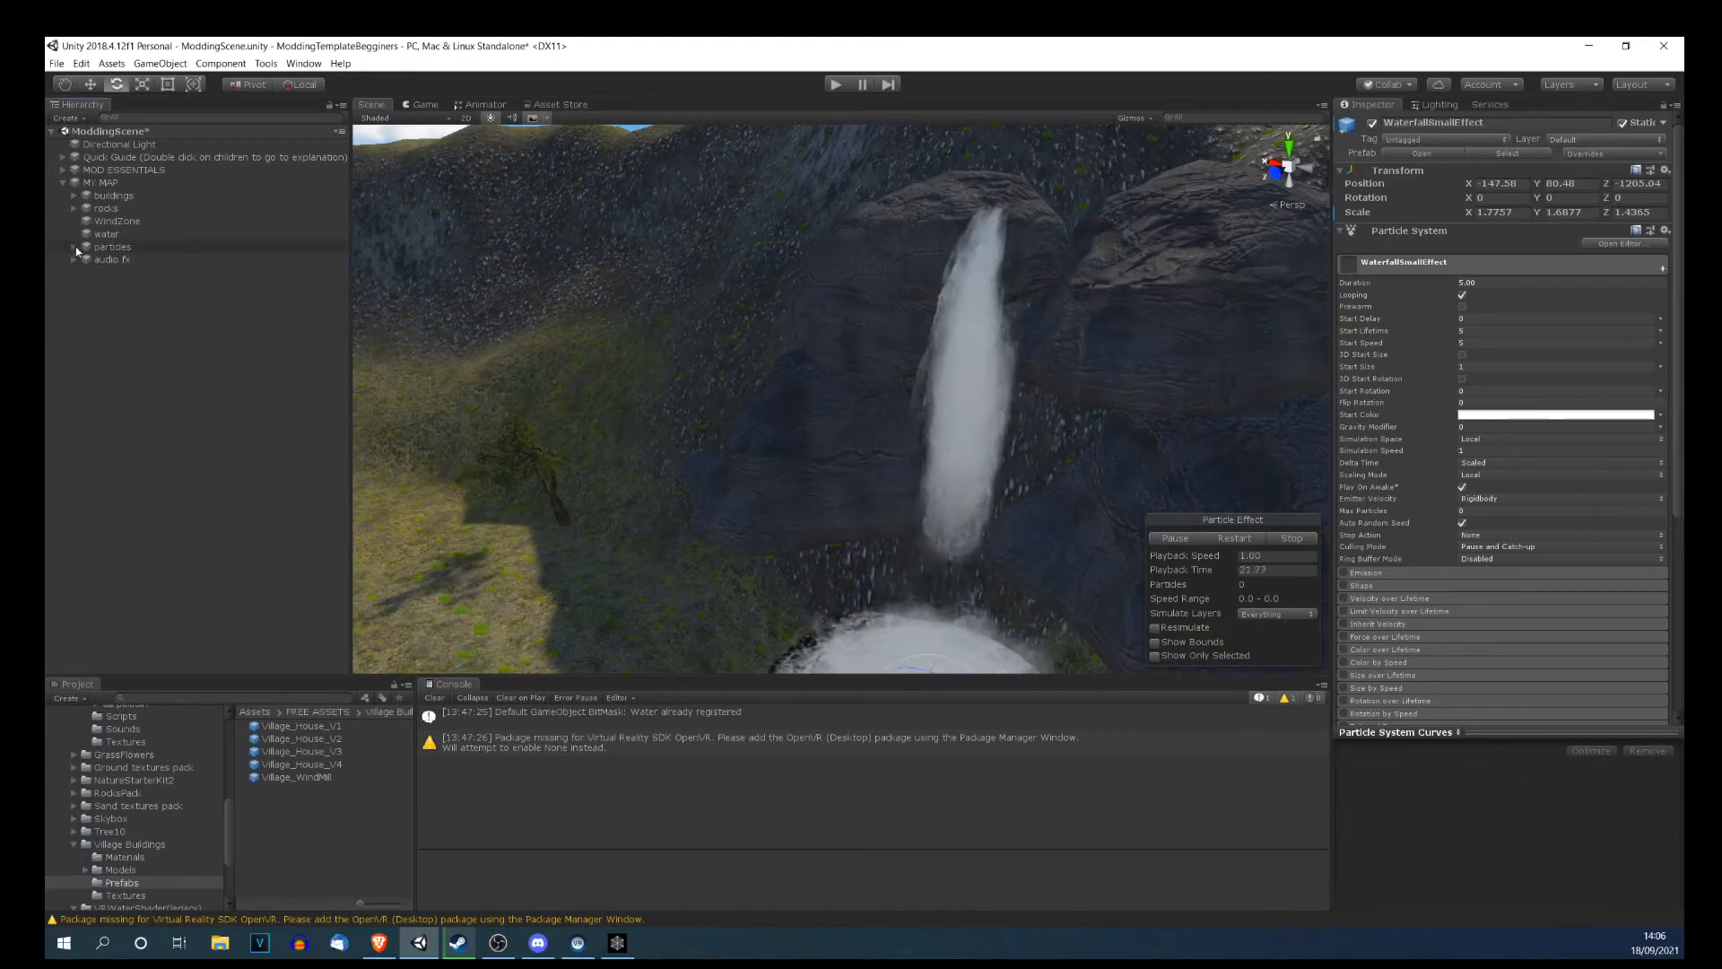
Expand the audio fx group and focus on the first windmill sound to review its Audio Source settings.
click(73, 259)
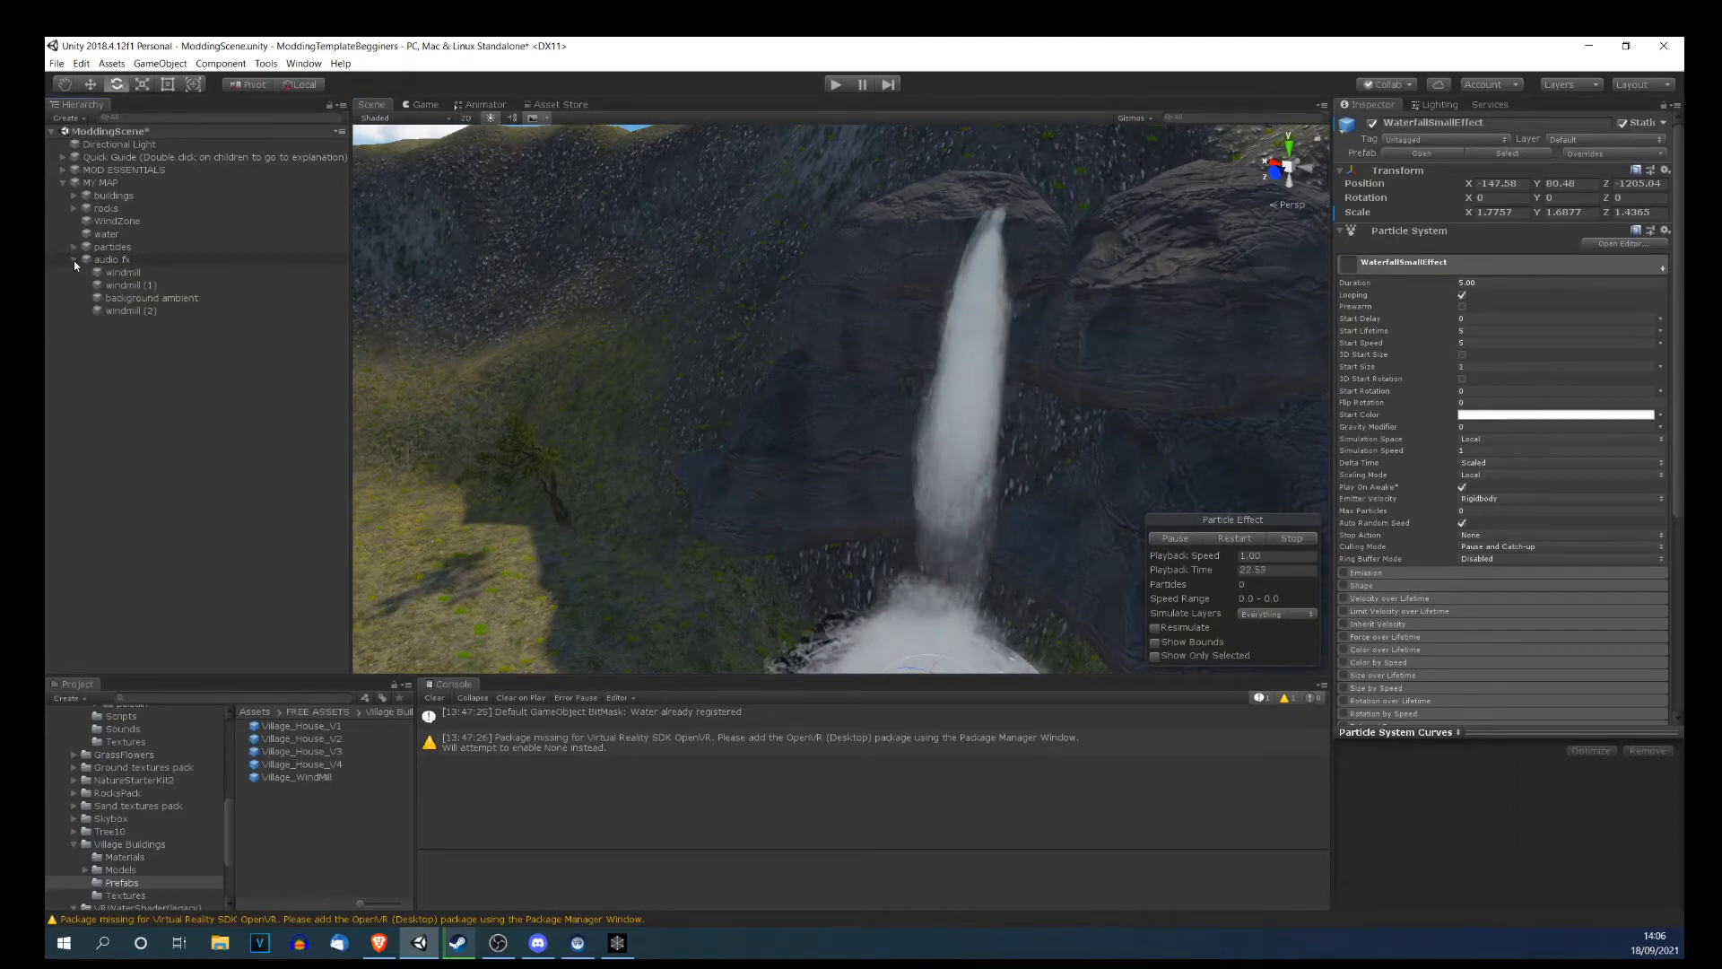
double_click(121, 272)
key(w)
right_drag(889, 412, 883, 418)
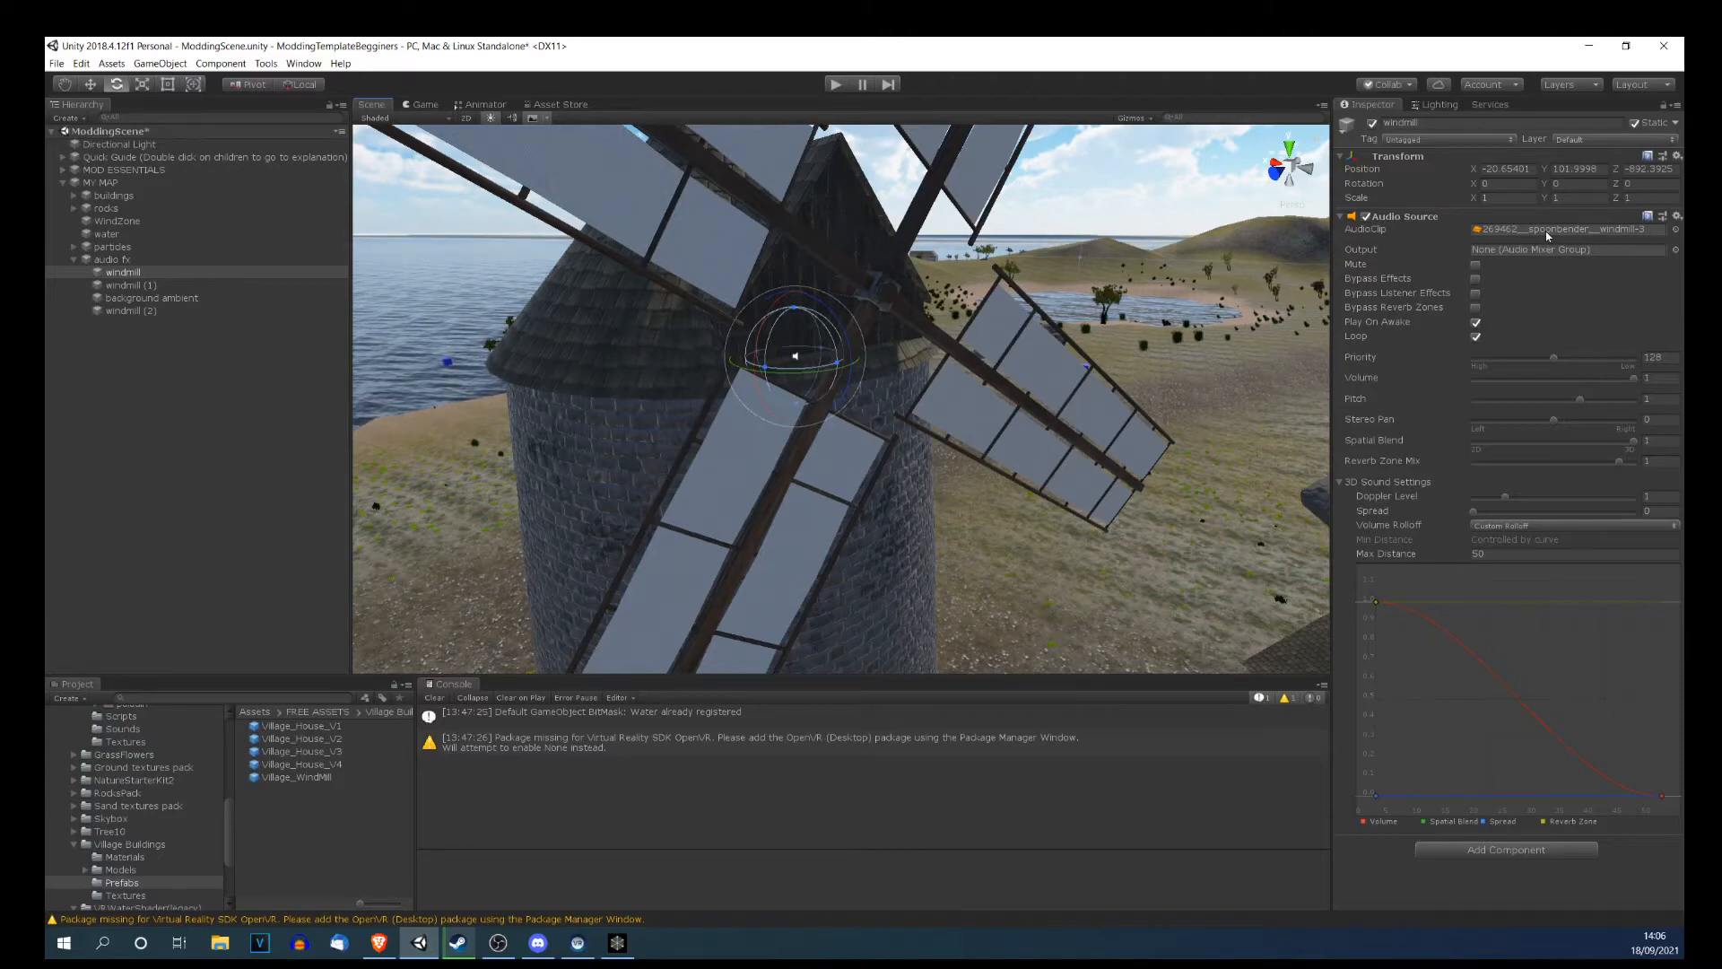
mouse_move(1051, 491)
right_down()
mouse_move(813, 496)
mouse_move(1066, 497)
right_up()
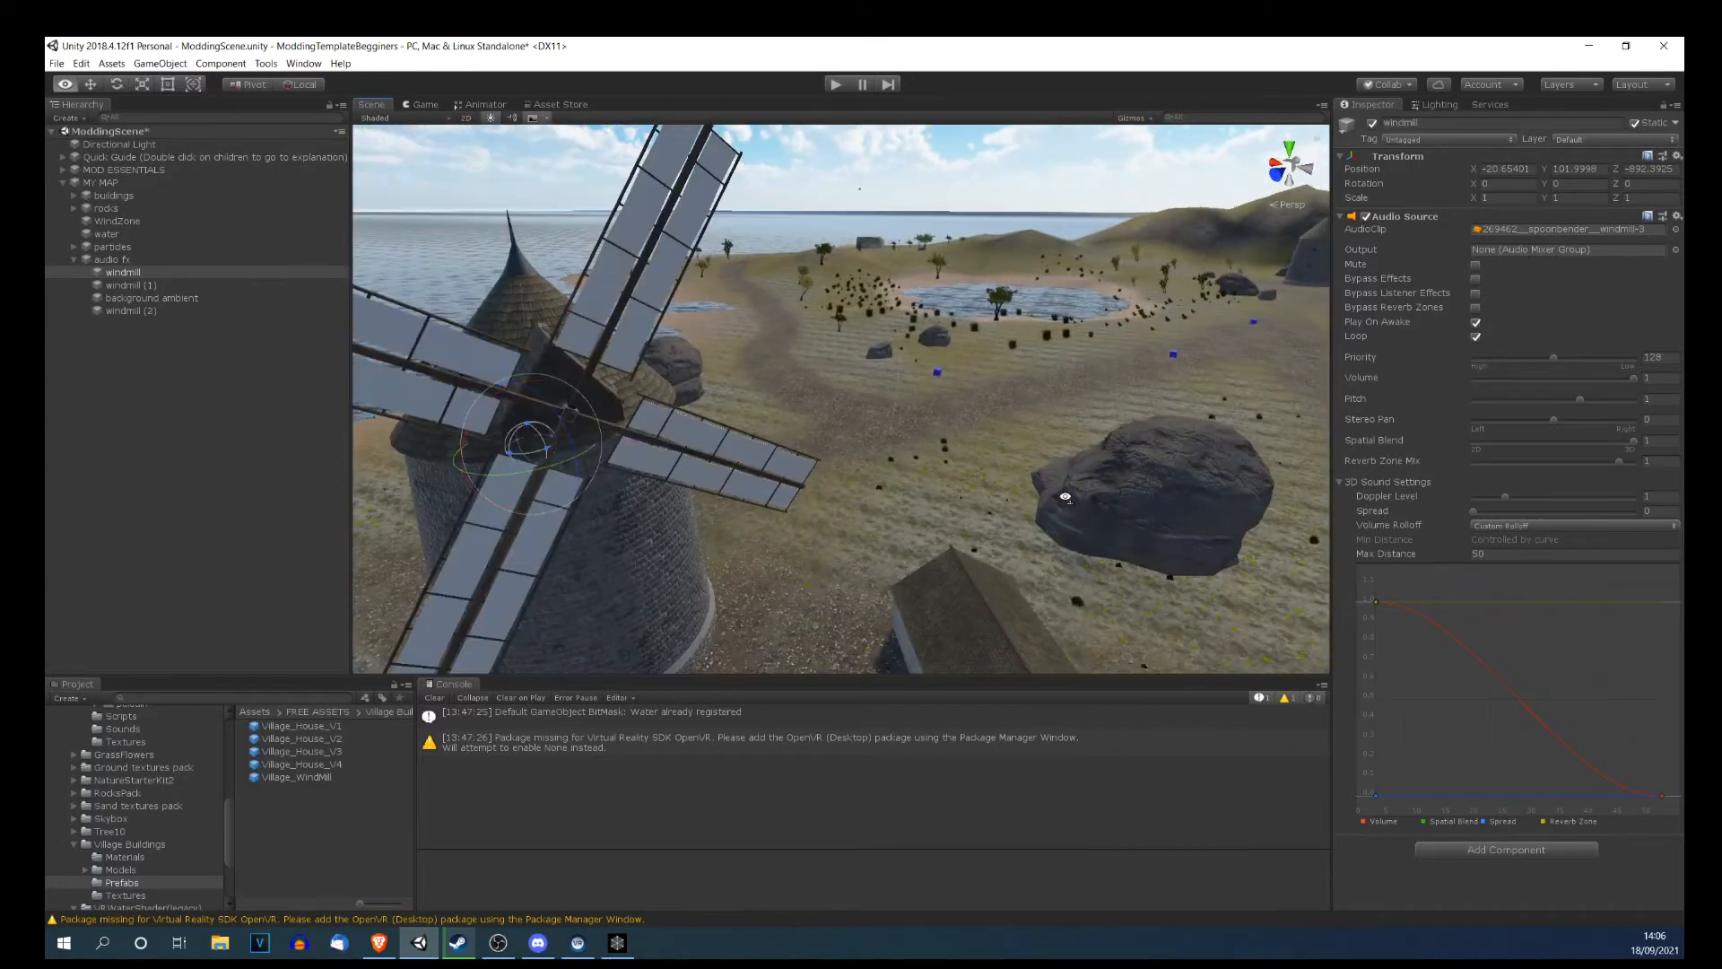
Select the background ambient sound, review its Audio Source, and look around the village and windmill area.
click(143, 298)
key(f)
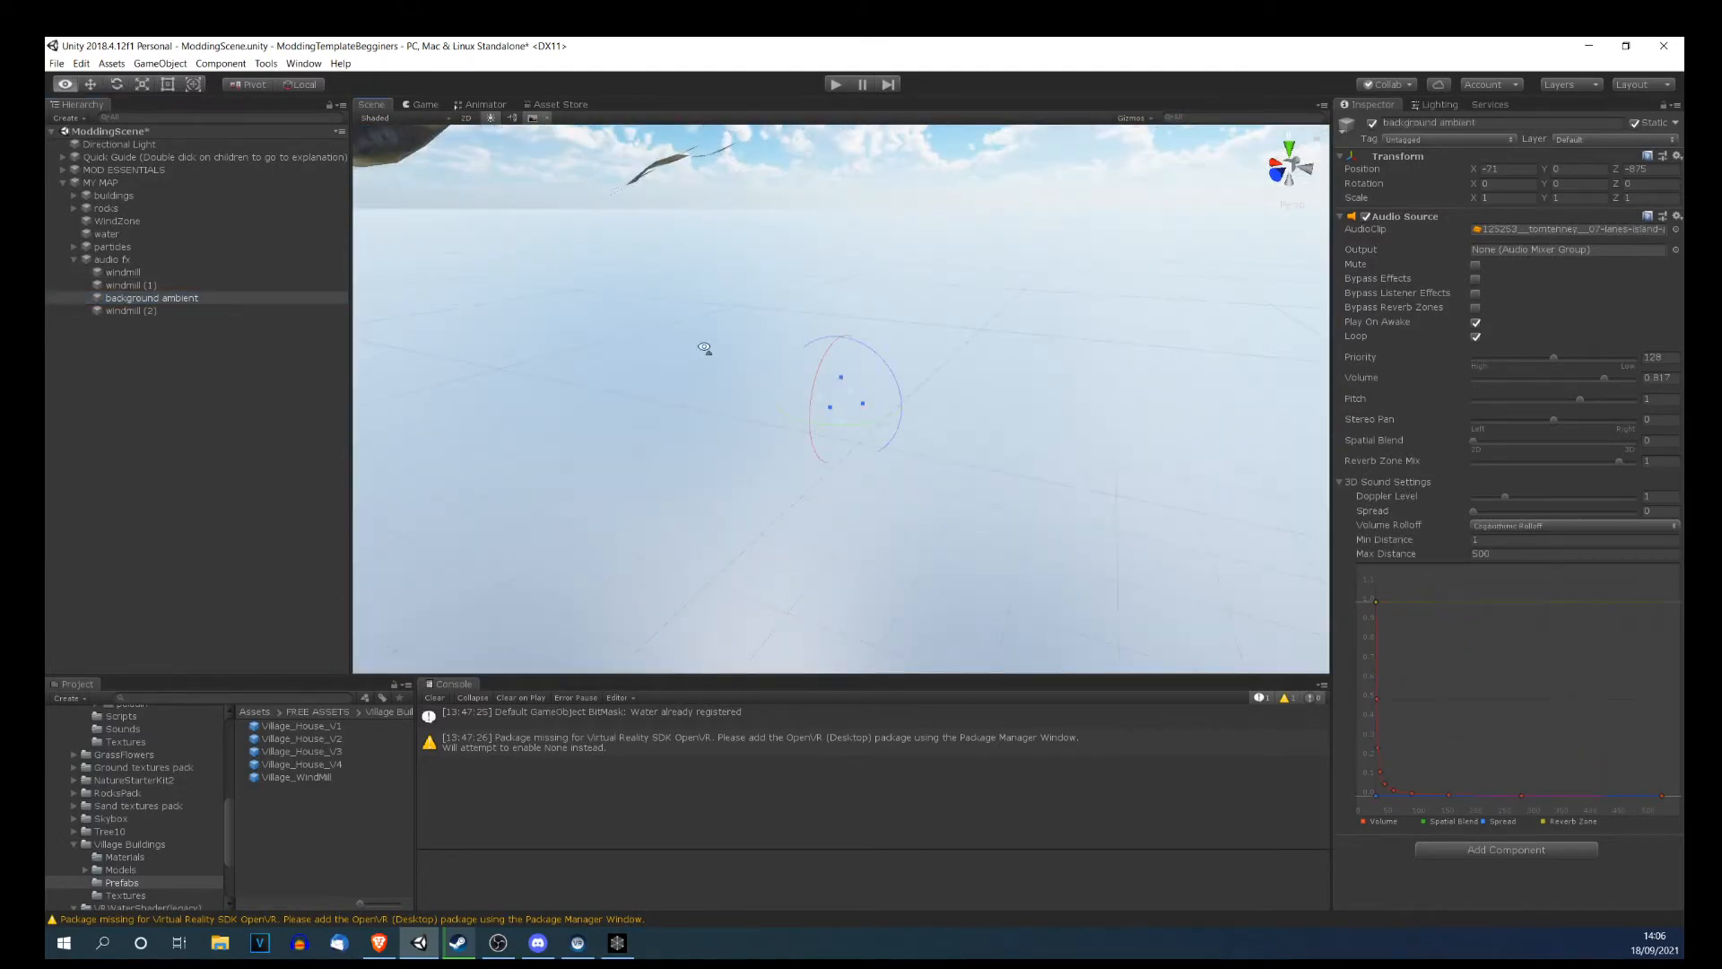
scroll(700, 350, down, 10)
middle_drag(649, 213, 643, 619)
scroll(642, 619, up, 5)
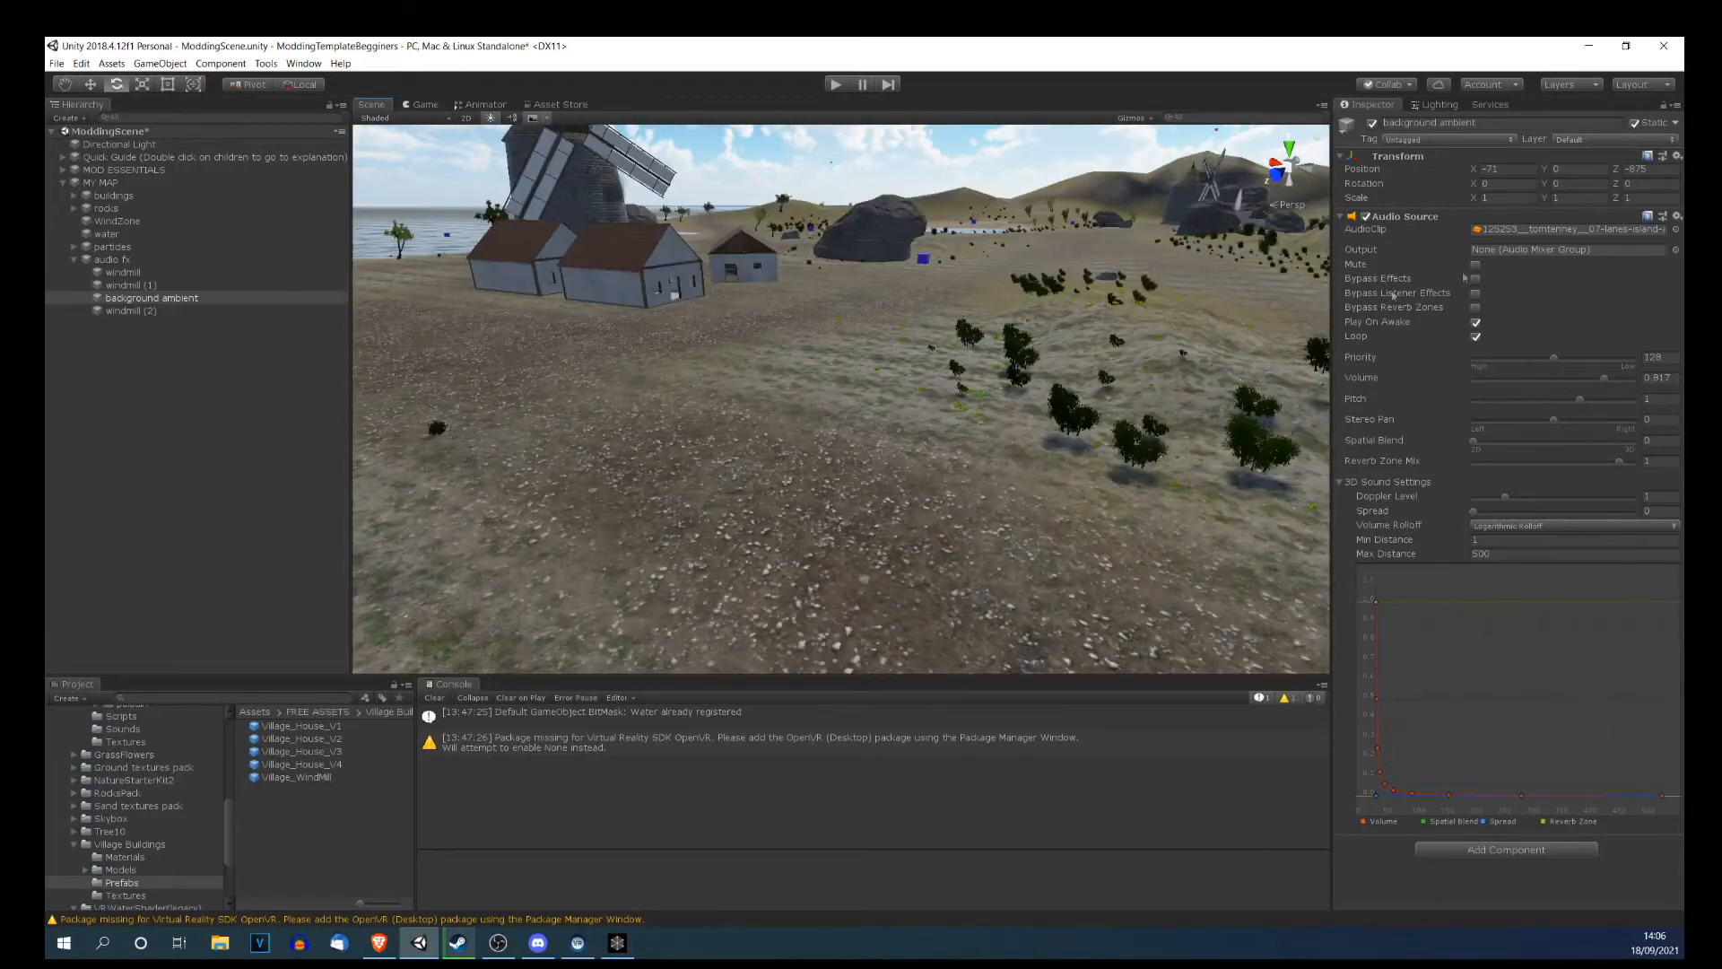
key(w)
right_drag(809, 350, 955, 278)
right_drag(906, 343, 907, 309)
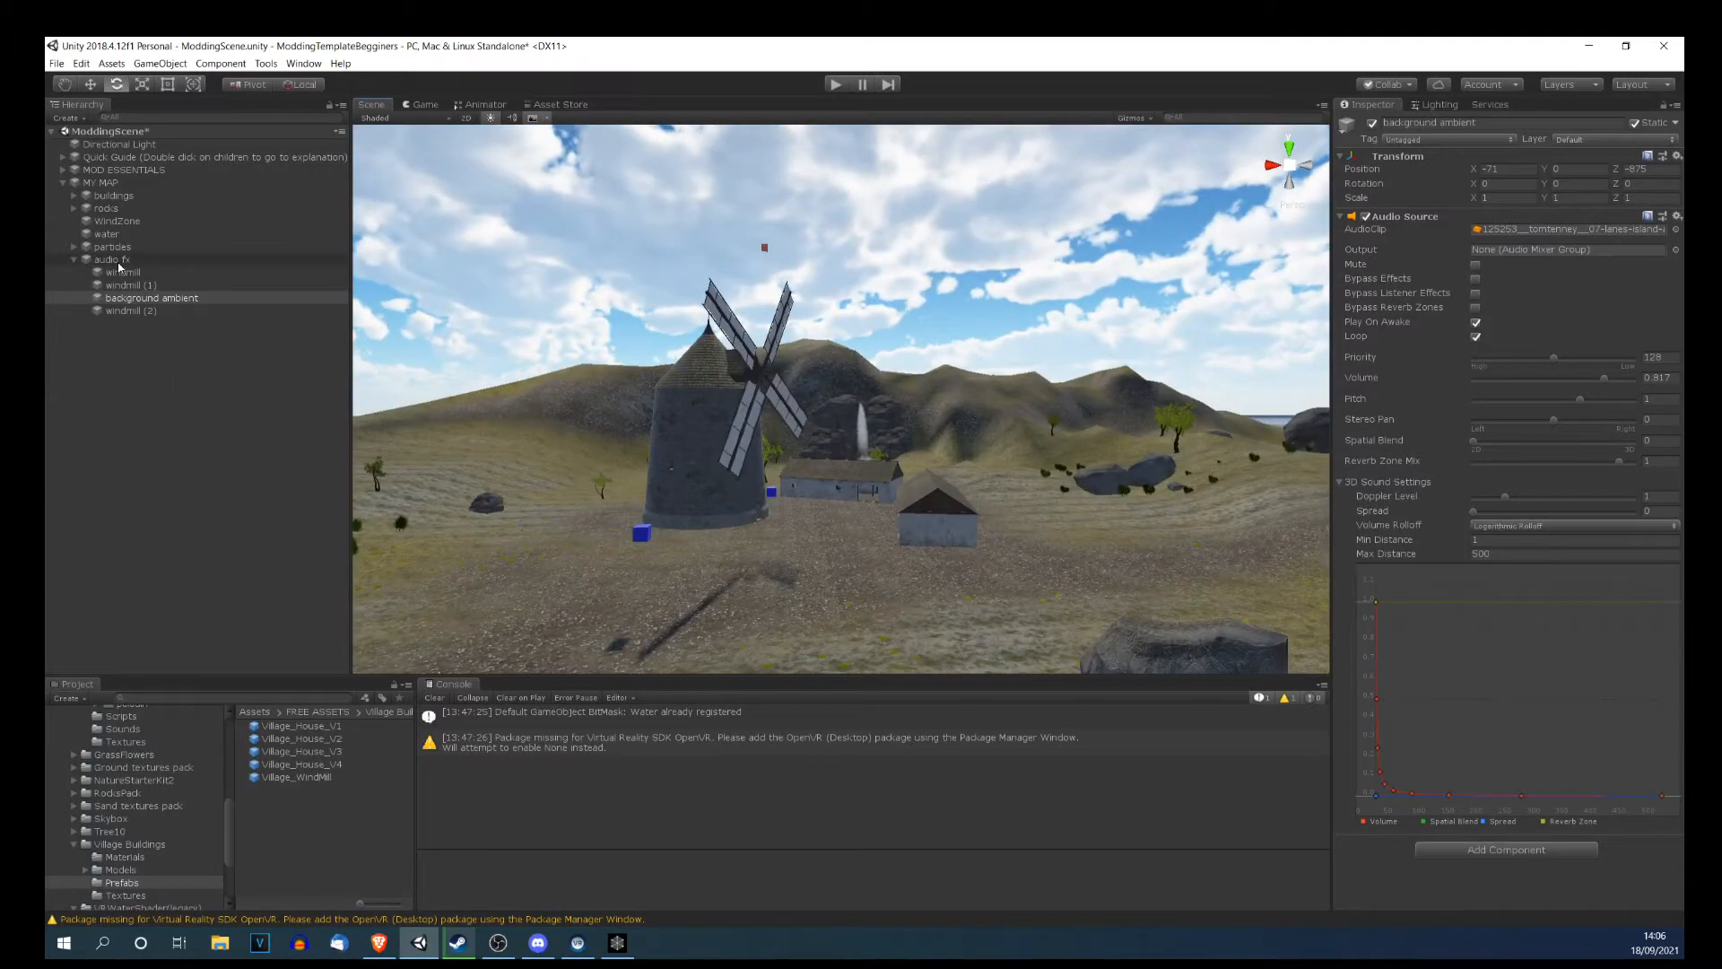
mouse_move(575, 485)
right_down()
mouse_move(522, 473)
mouse_move(792, 458)
mouse_move(669, 450)
mouse_move(800, 459)
mouse_move(650, 476)
mouse_move(749, 508)
mouse_move(708, 473)
mouse_move(597, 478)
right_up()
Focus on the windmill (2) sound at the waterfall and rename it watefall audio clip.
double_click(130, 310)
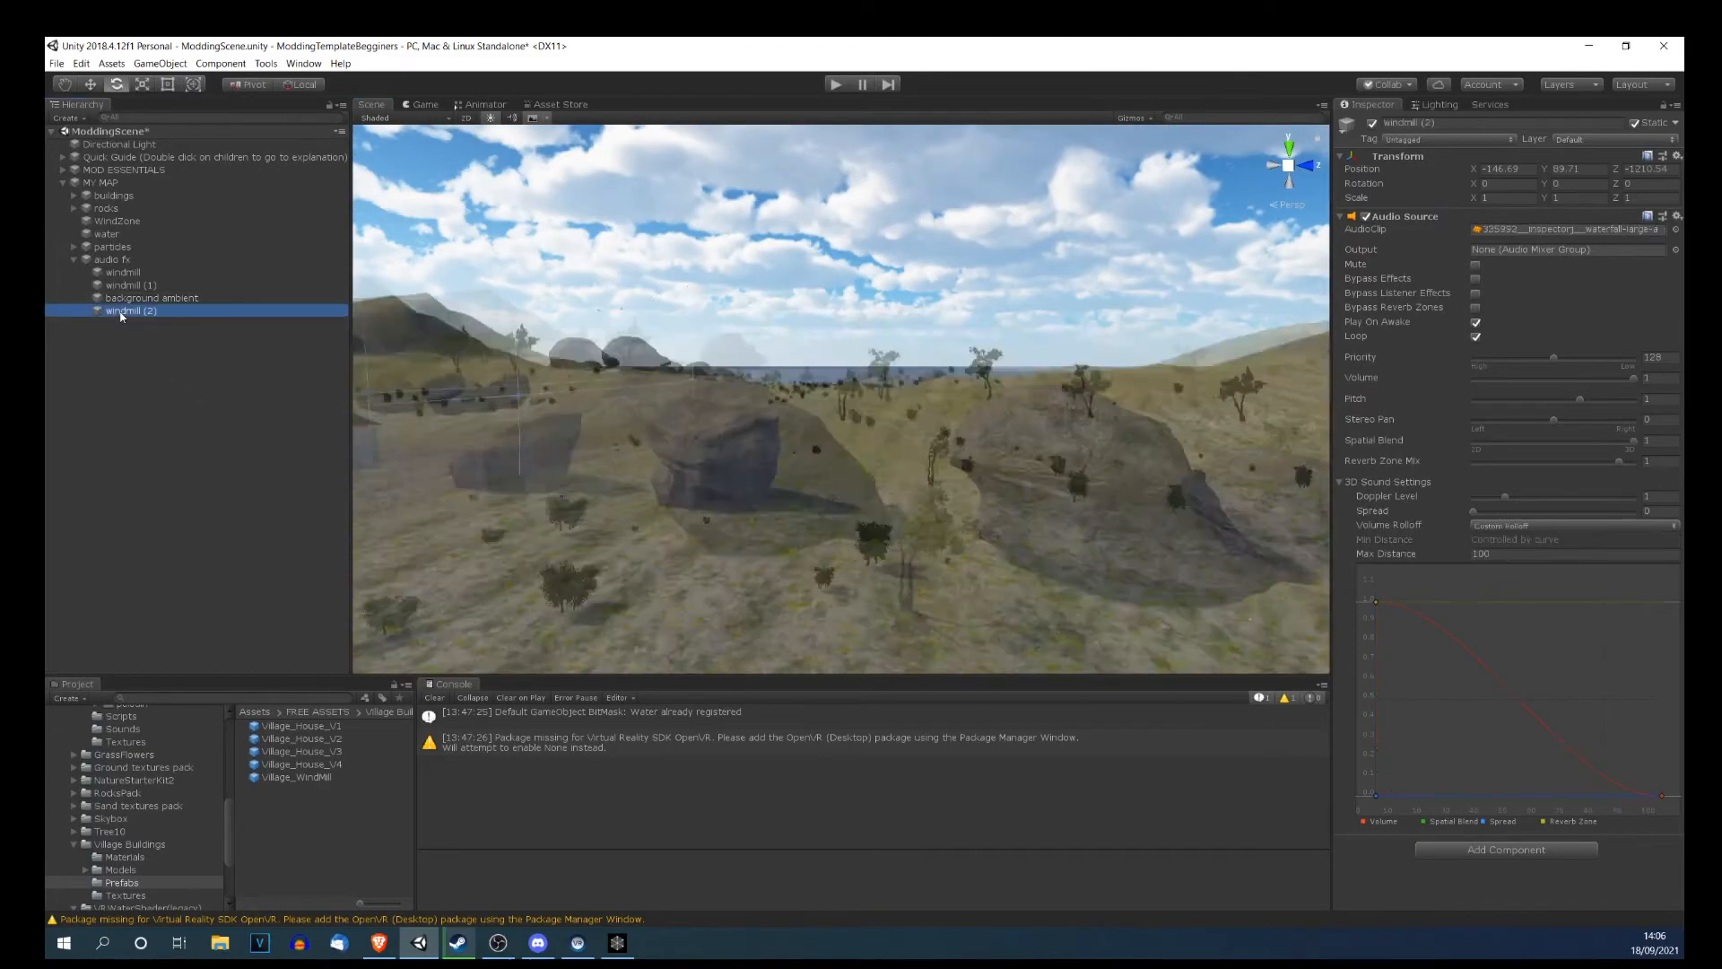
right_drag(875, 444, 670, 392)
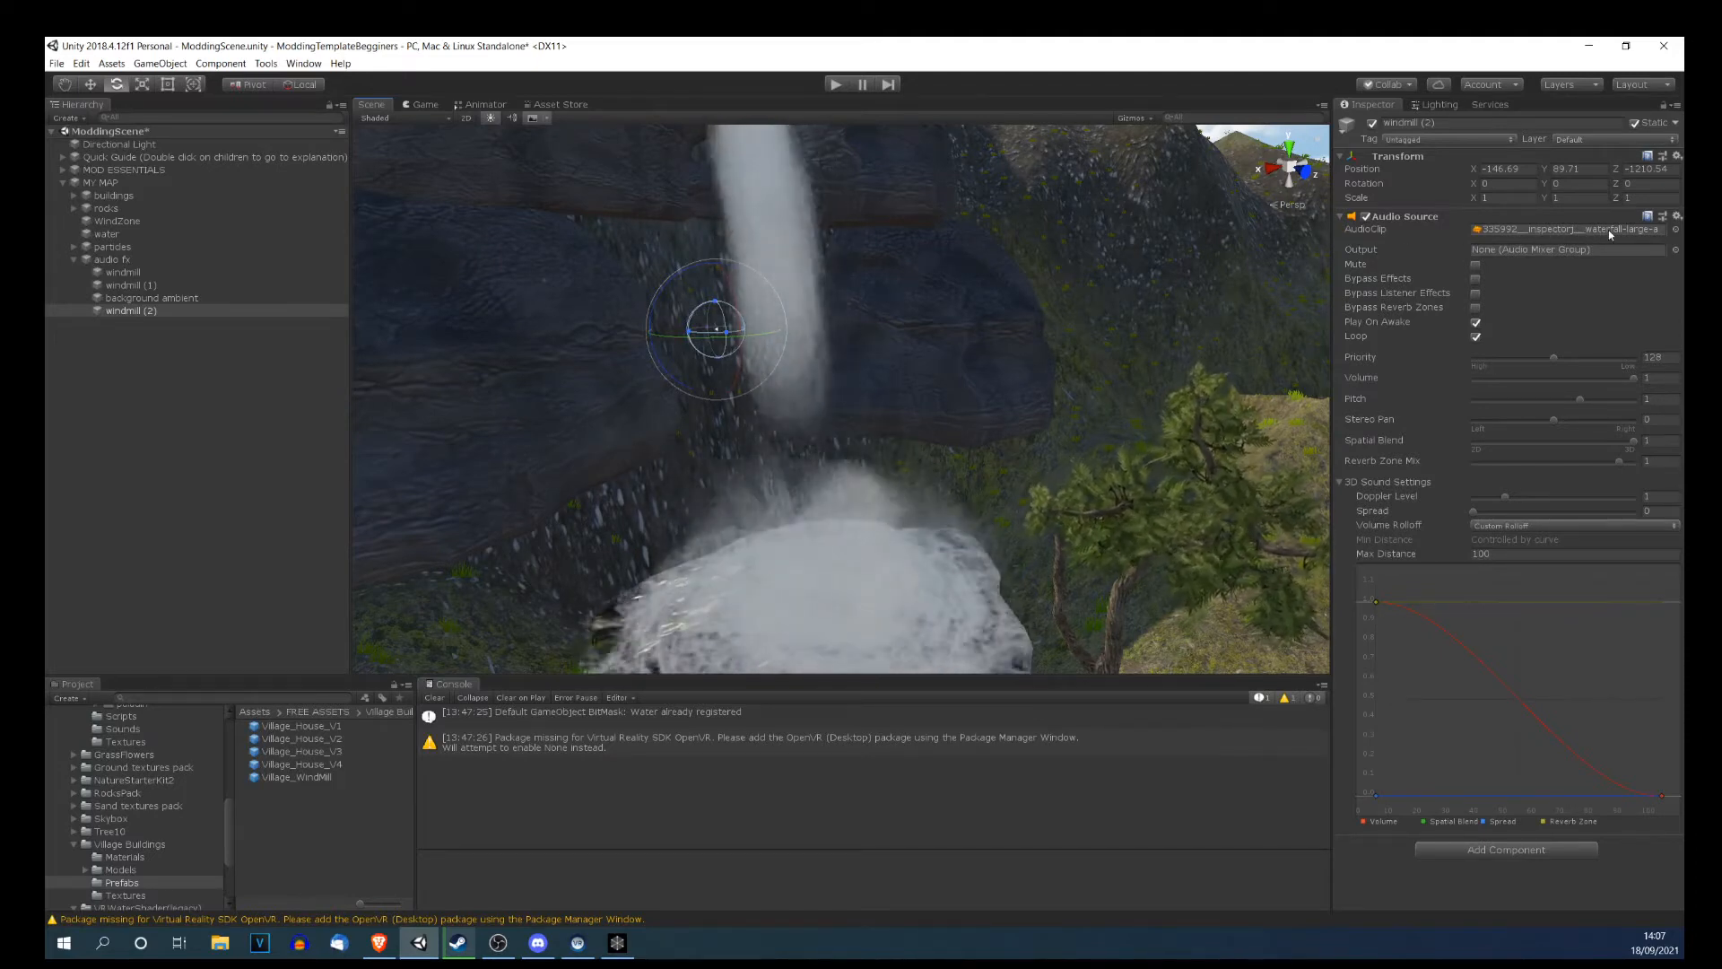
right_click(107, 314)
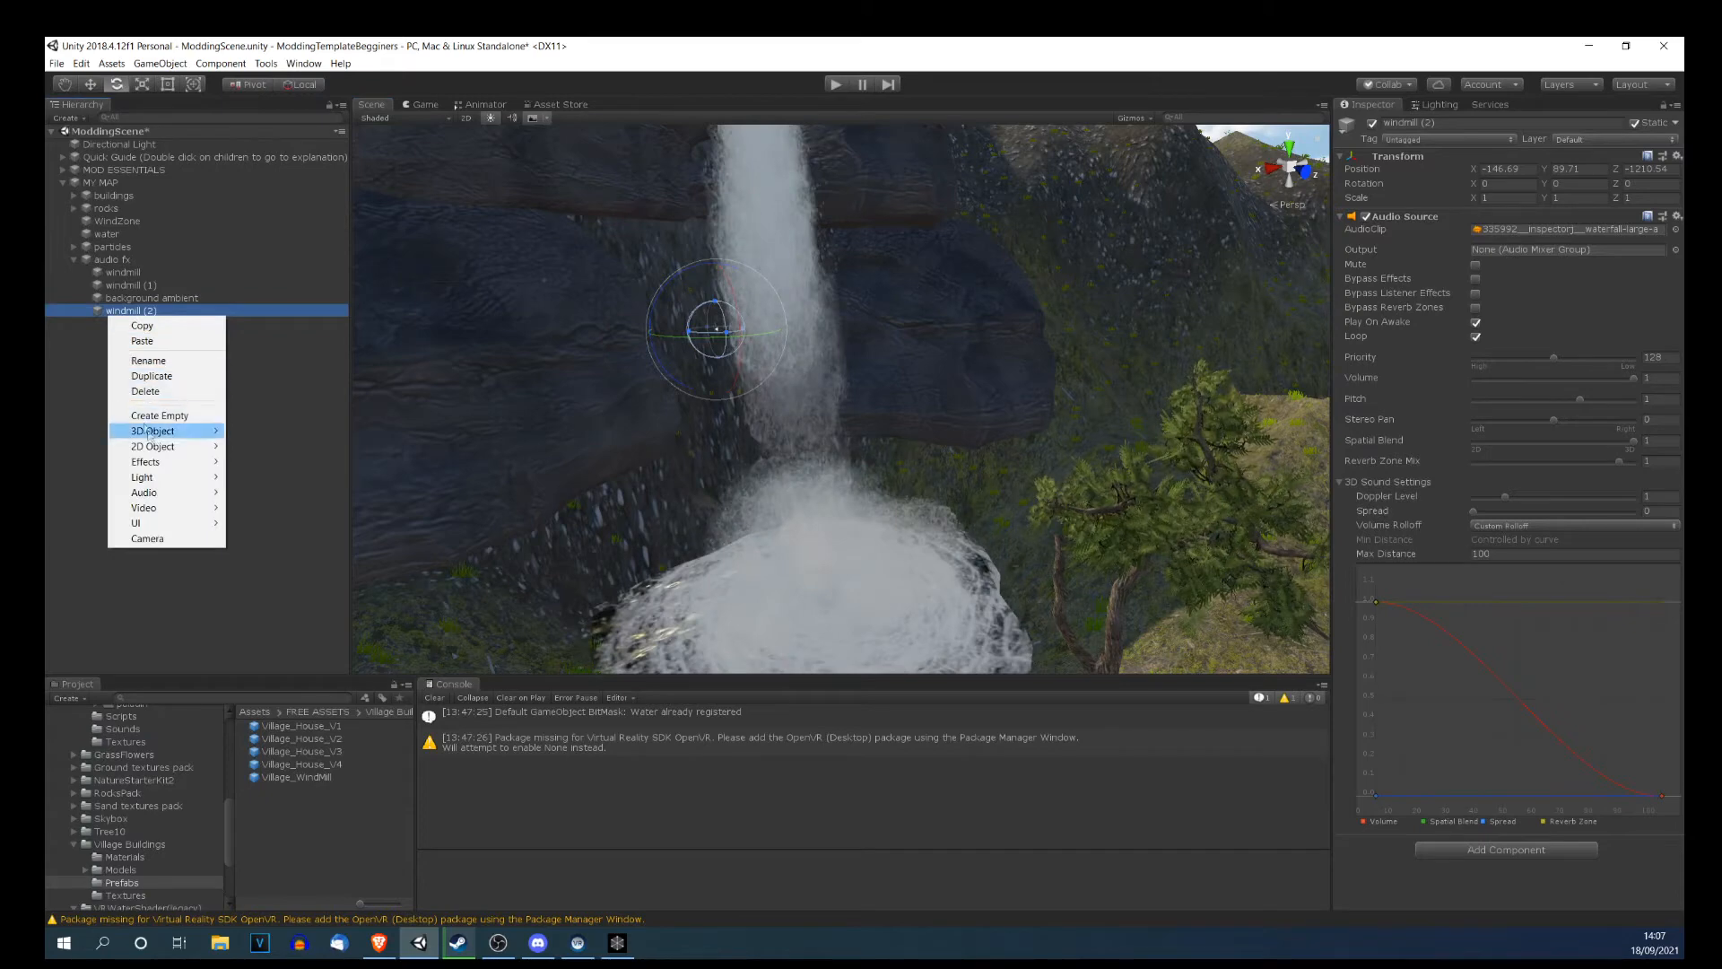
click(132, 362)
text(wate)
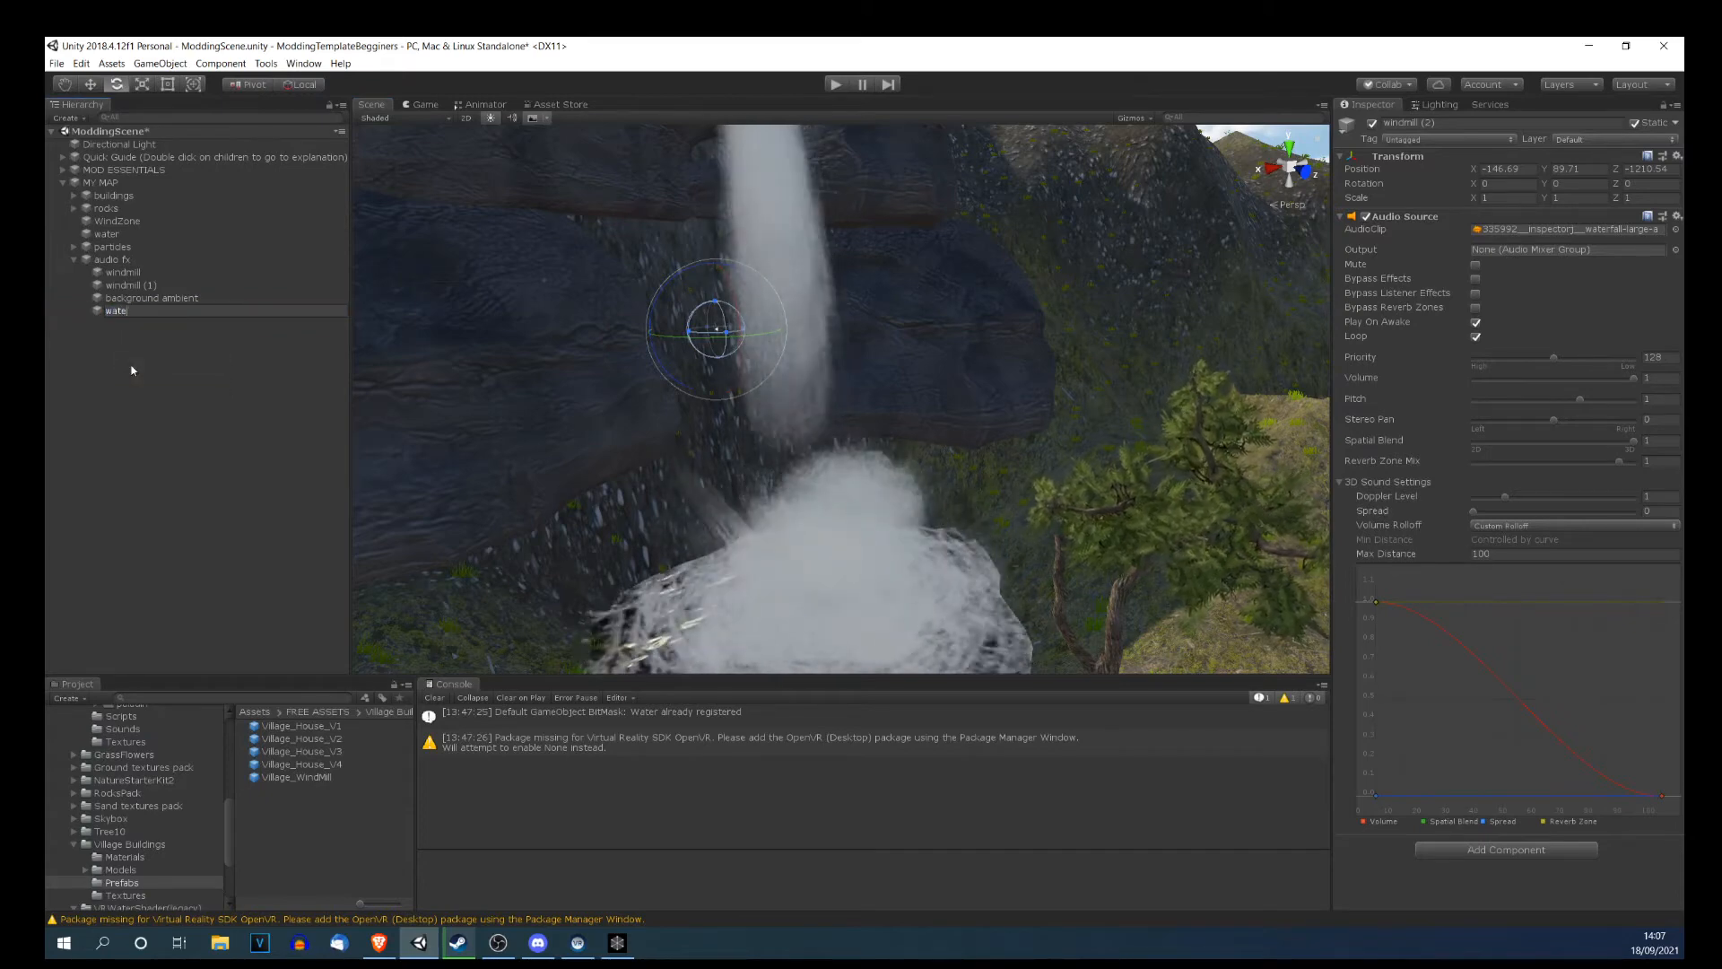
text(rfall audio clip)
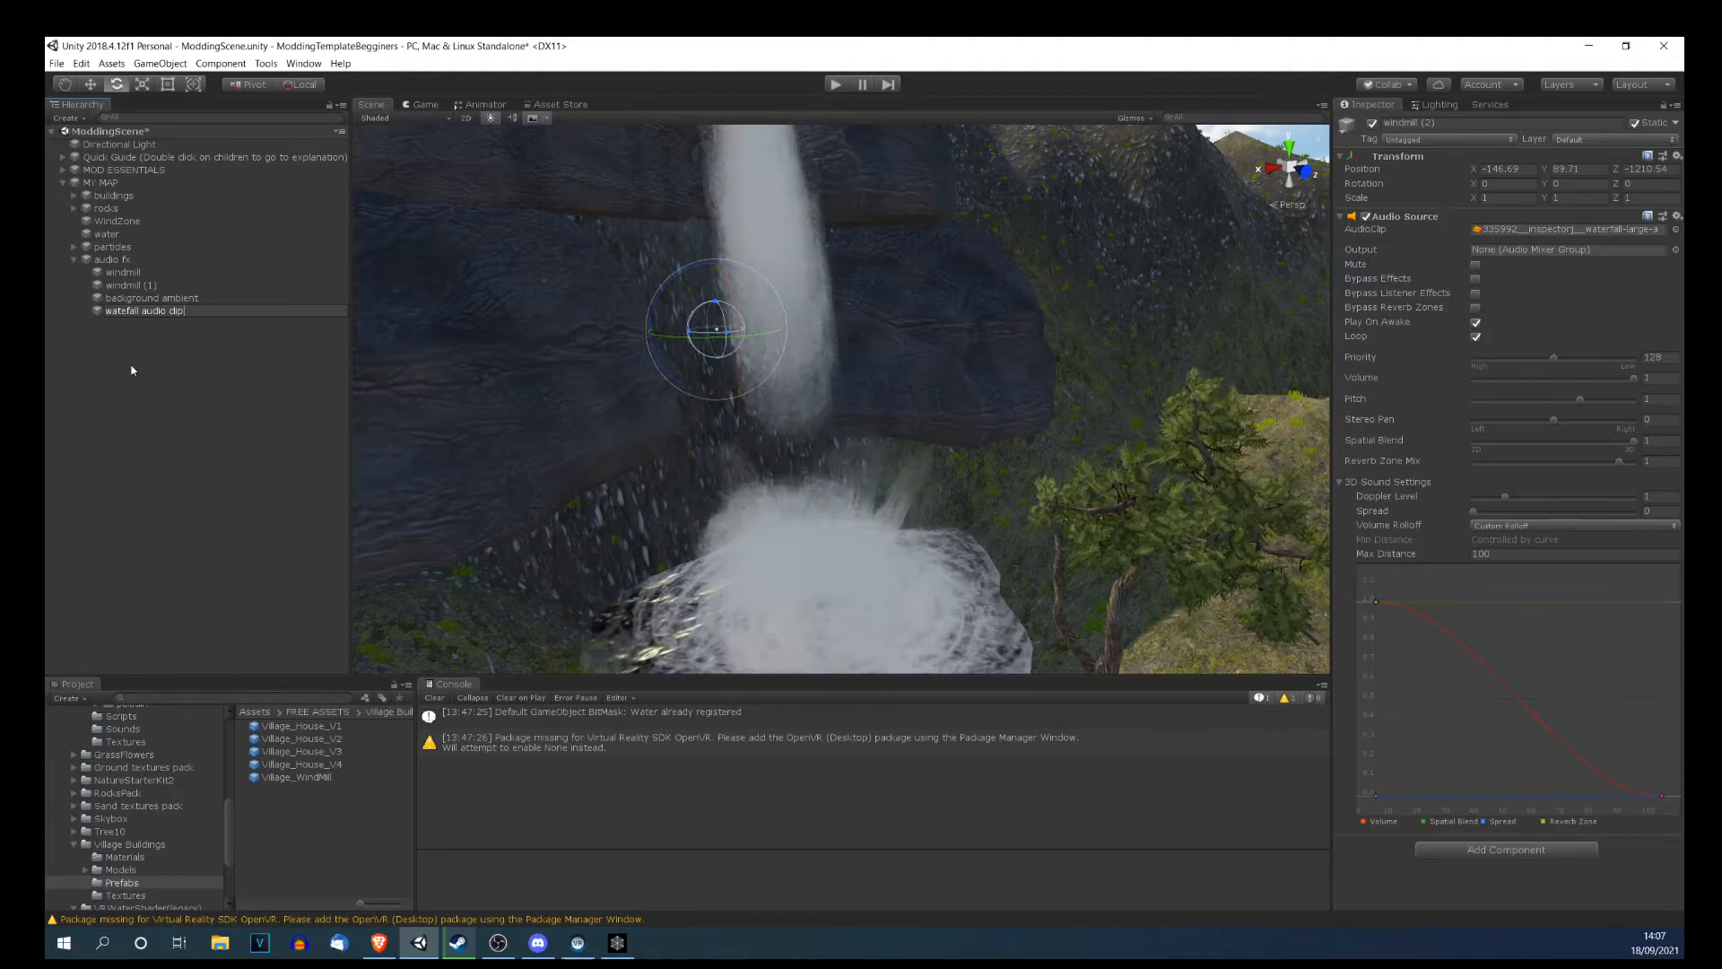
key(Return)
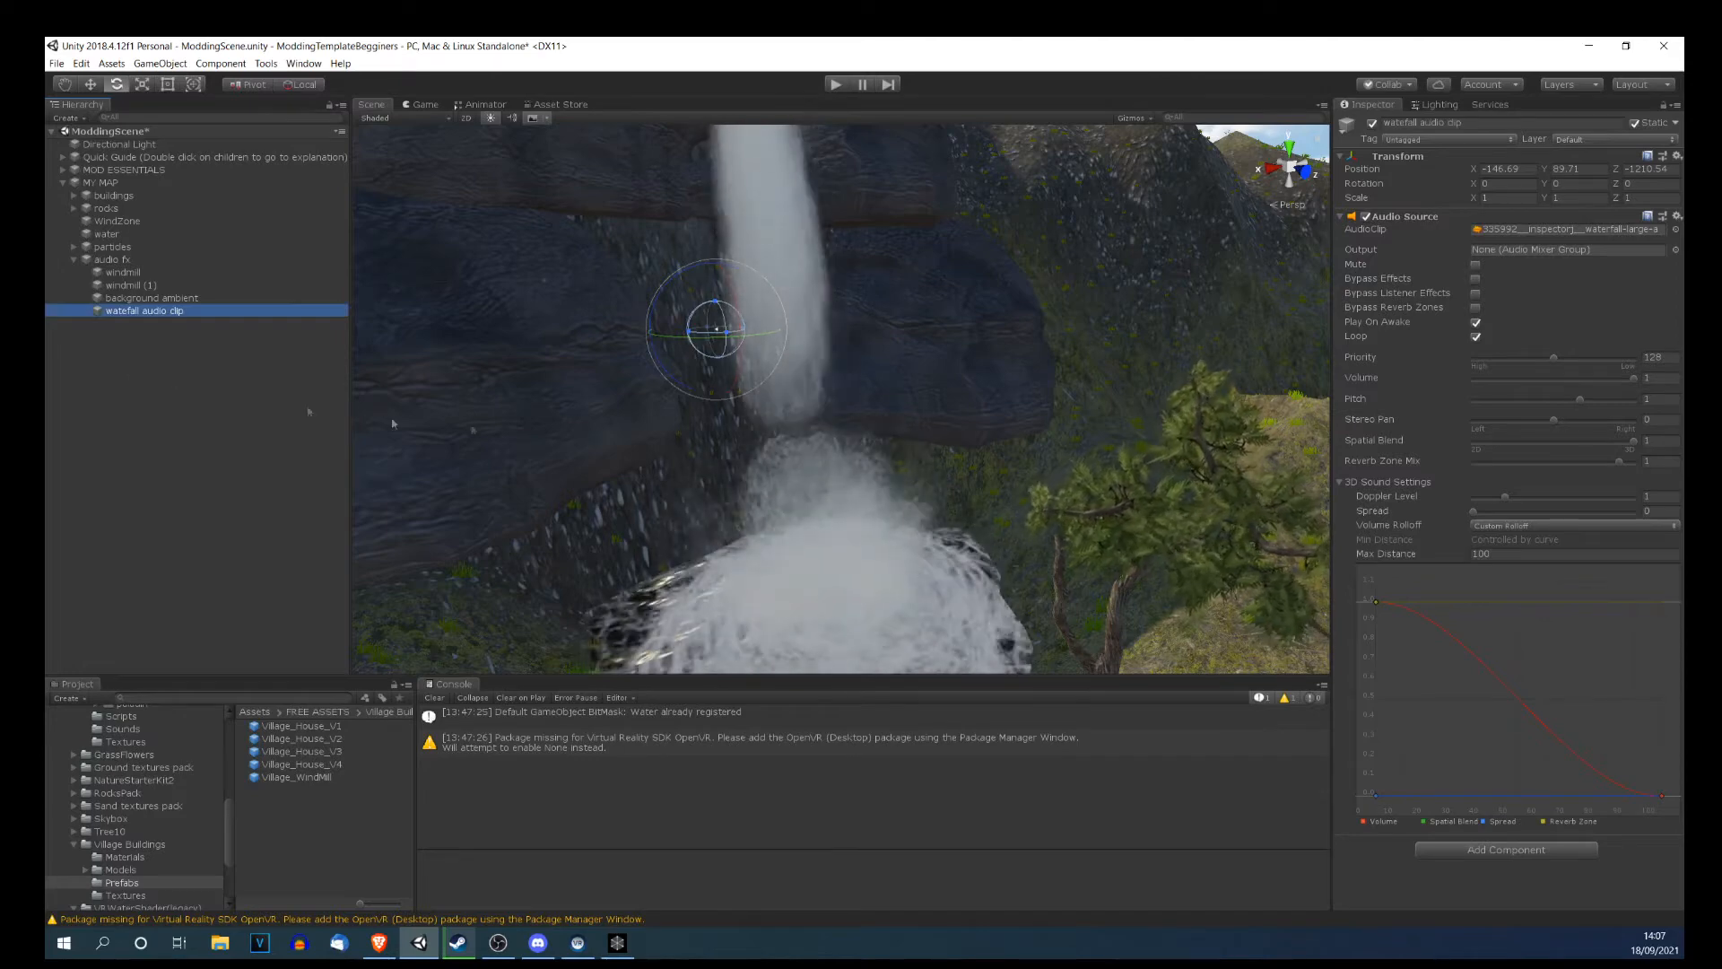
Examine the waterfall sound's range sphere from the waterfall out to the windmill and the surrounding terrain.
alt+drag(696, 416, 728, 425)
key(s)
right_drag(728, 425, 651, 422)
alt+drag(652, 459, 728, 444)
key(s)
right_drag(728, 444, 734, 449)
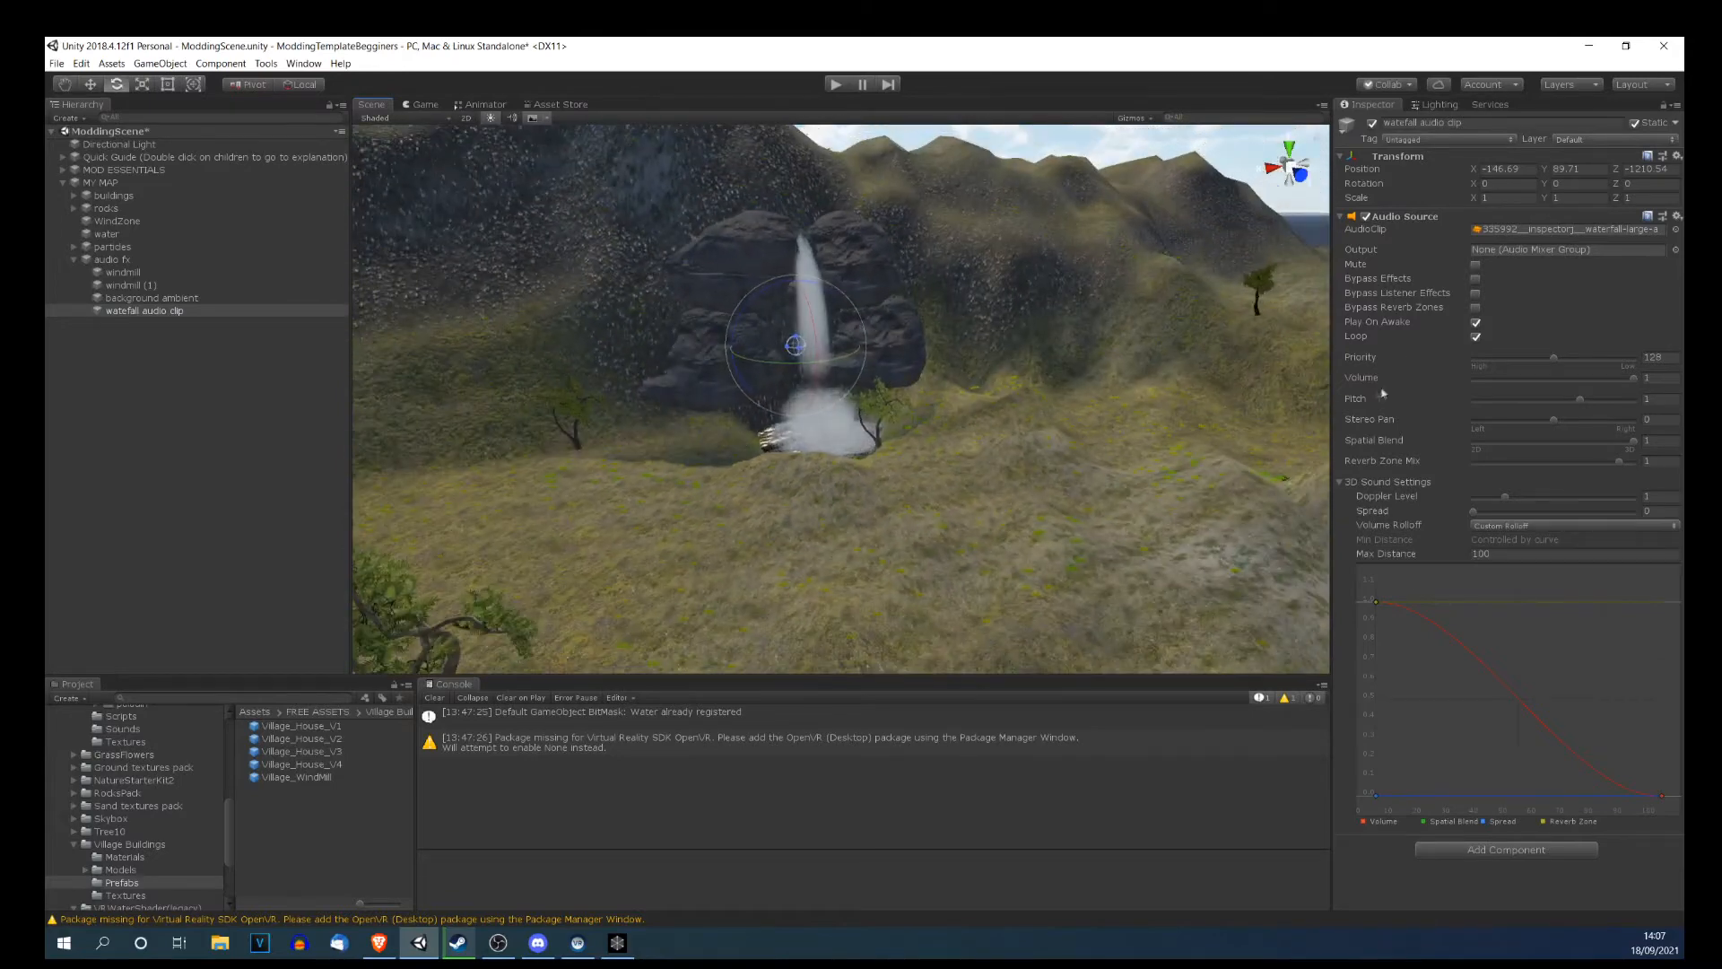
right_drag(985, 423, 752, 428)
key(s)
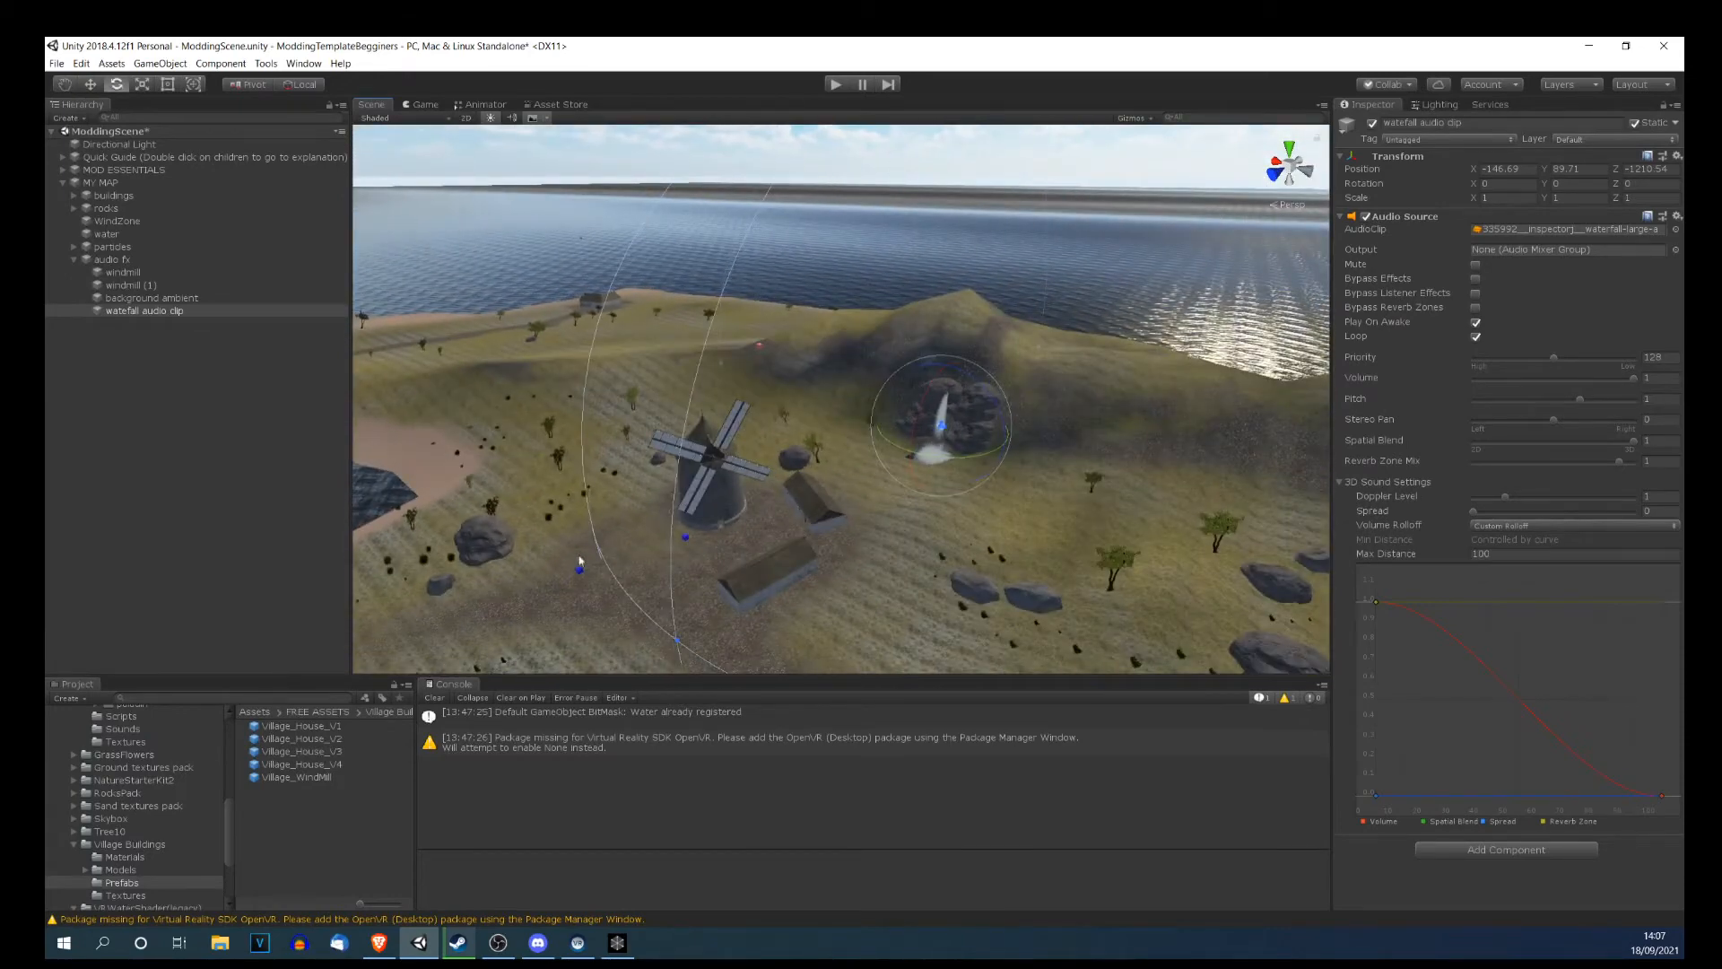
scroll(579, 560, down, 4)
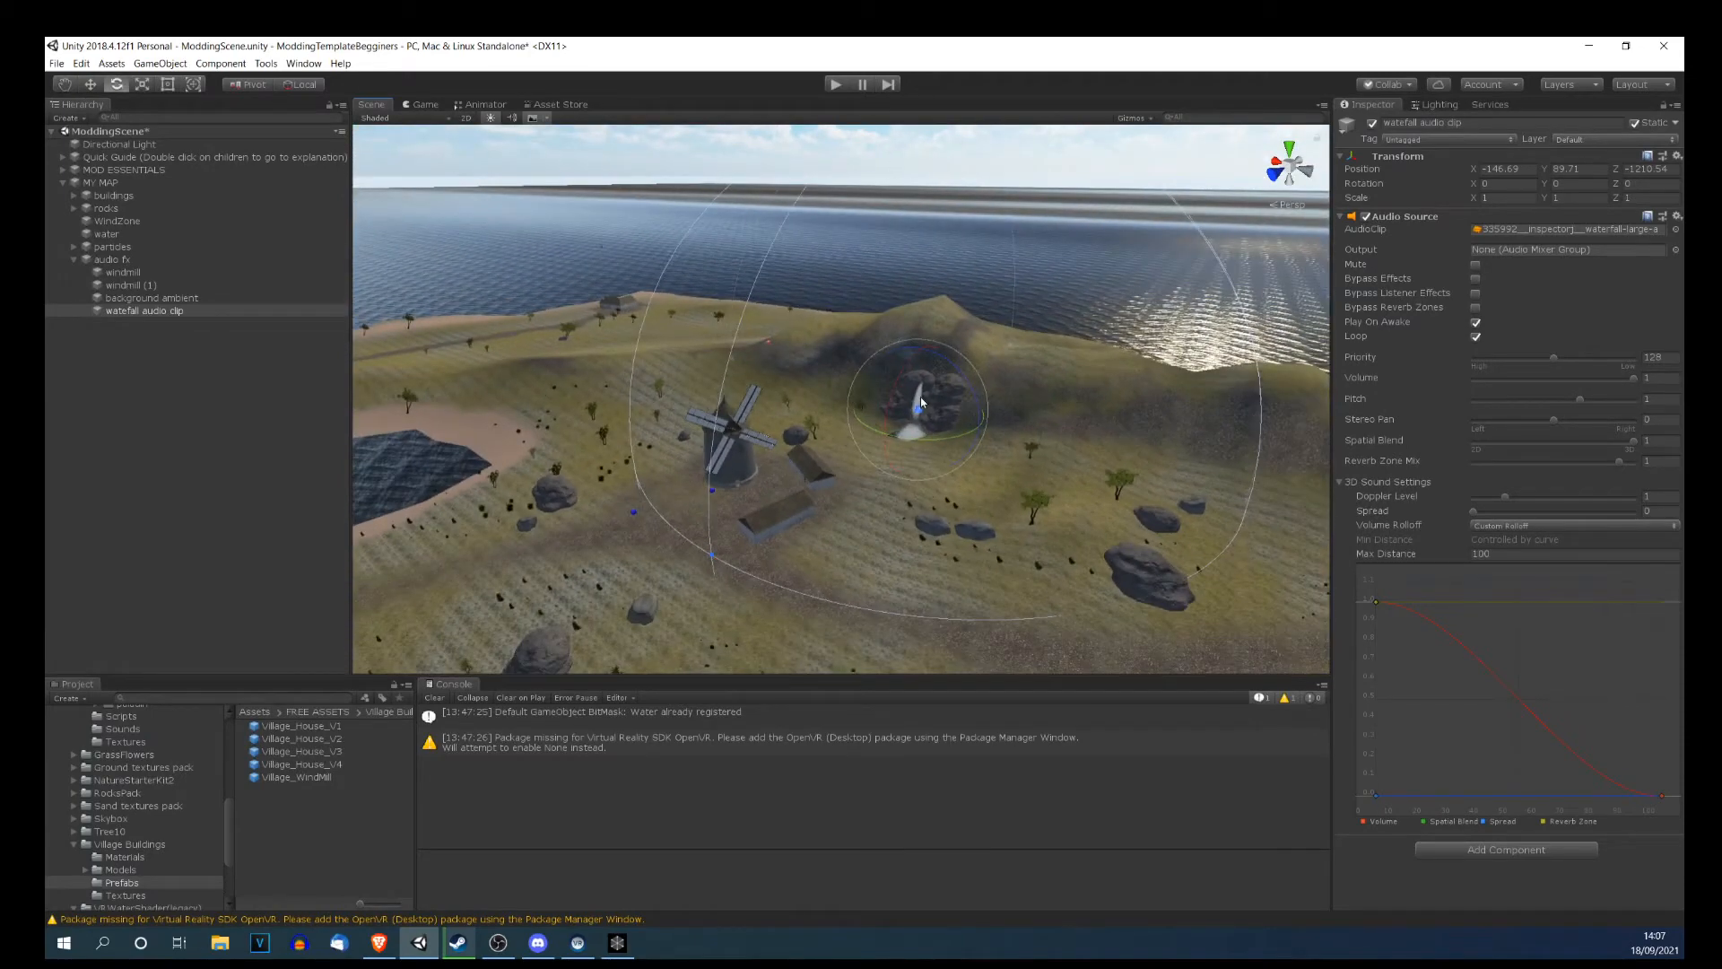
key(w)
right_drag(852, 487, 782, 467)
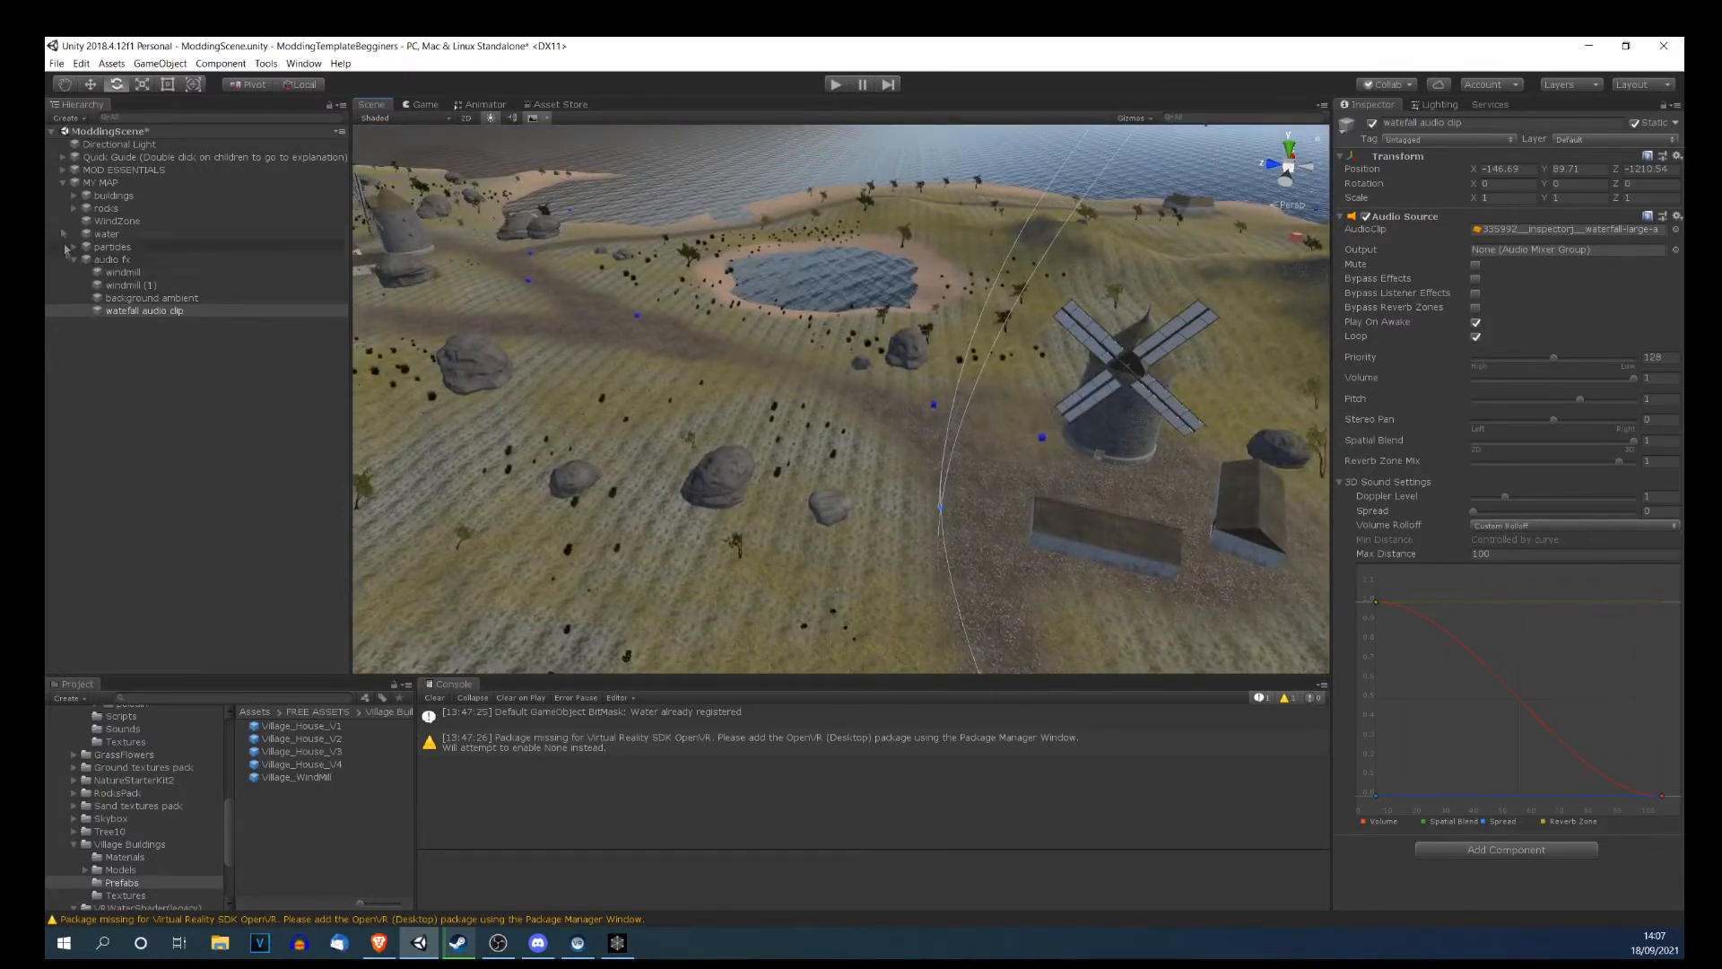
Collapse the MY MAP group and look over the whole map from the village side.
click(61, 183)
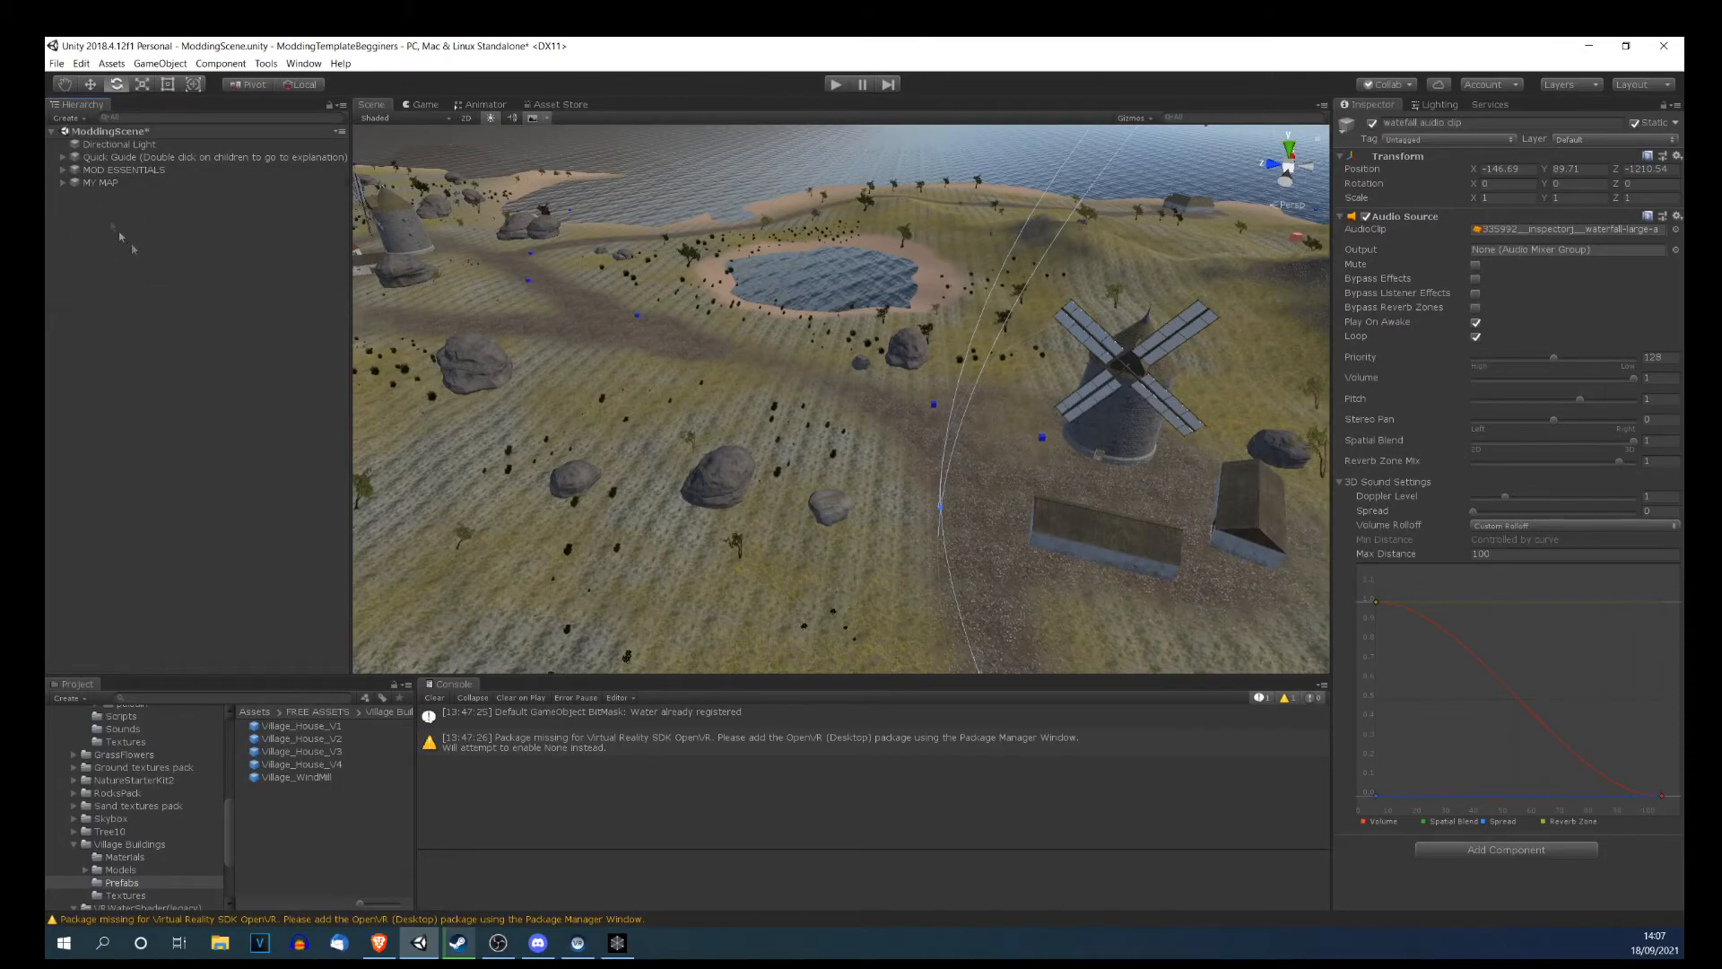
right_drag(696, 333, 519, 298)
right_drag(762, 339, 596, 240)
right_drag(959, 459, 735, 465)
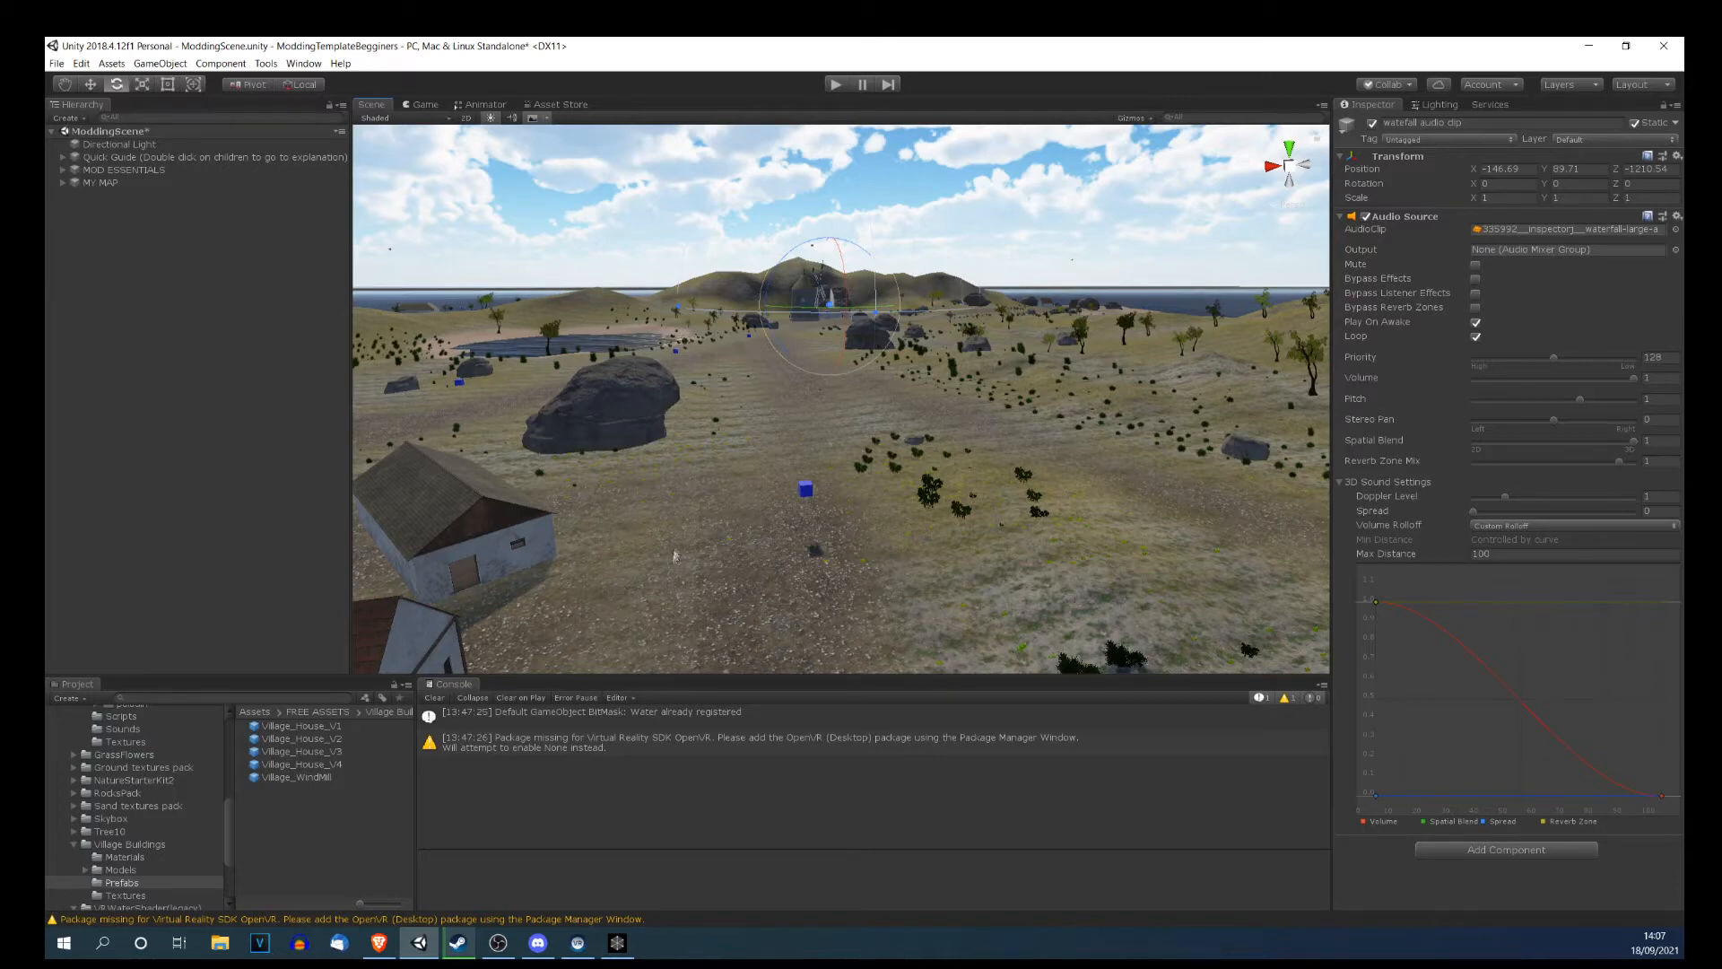
Run ModTool's Verify check on the mod project.
click(258, 67)
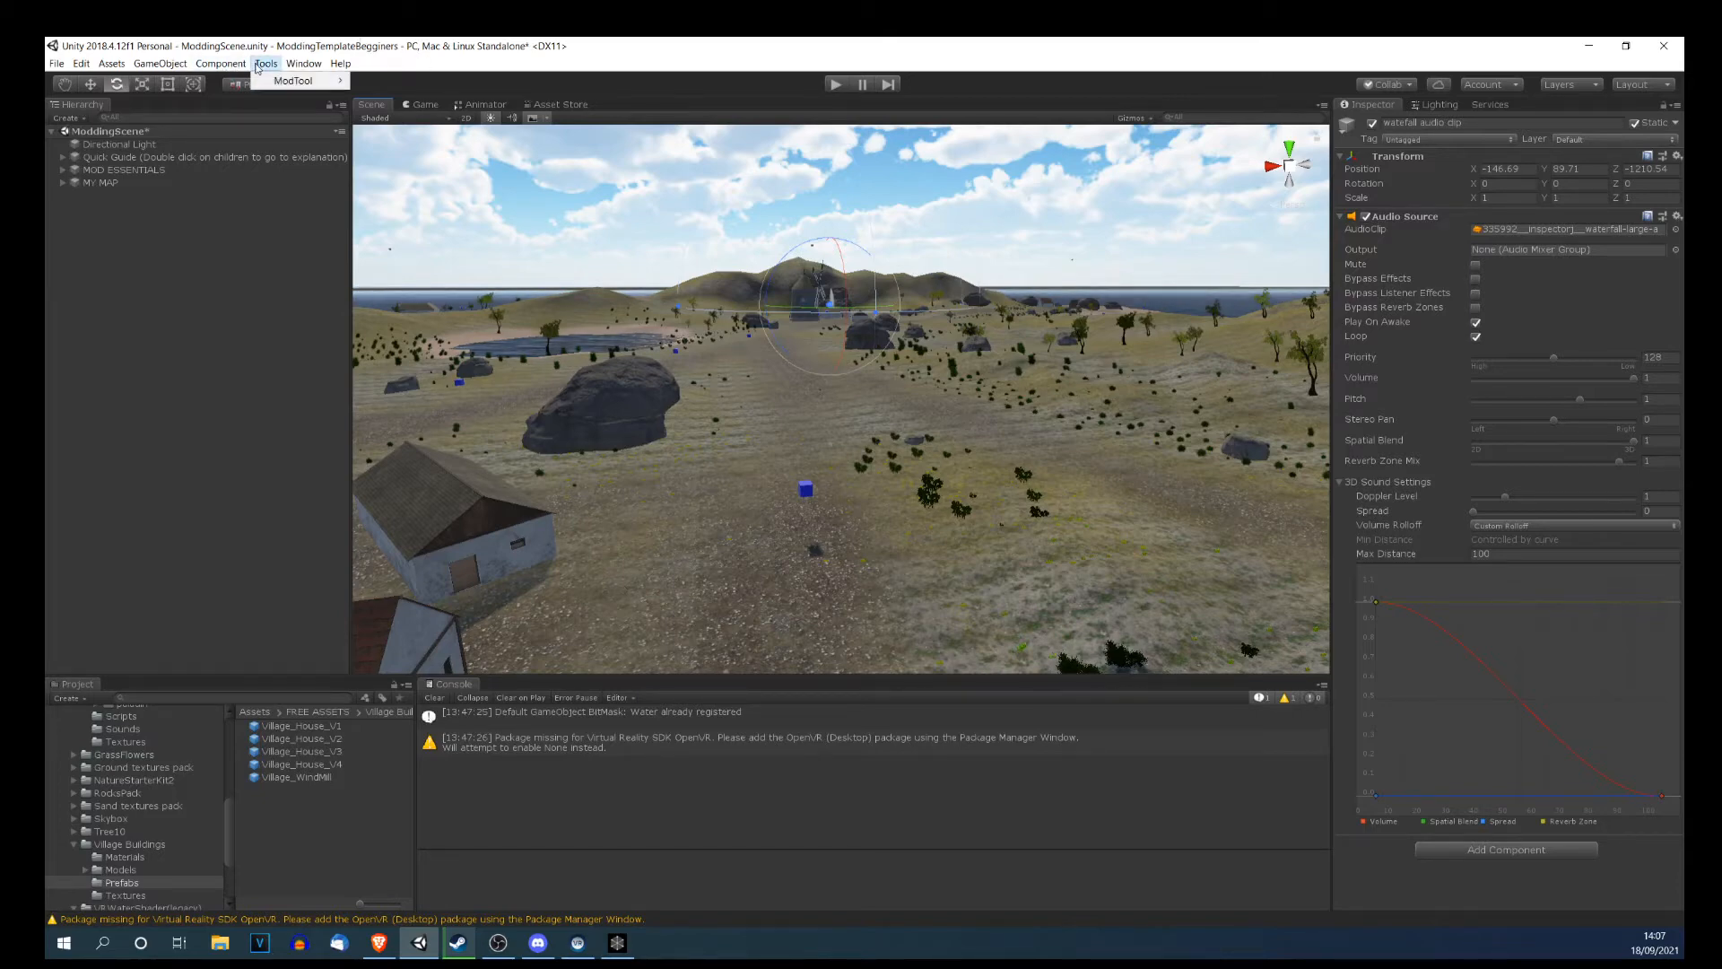
mouse_move(276, 83)
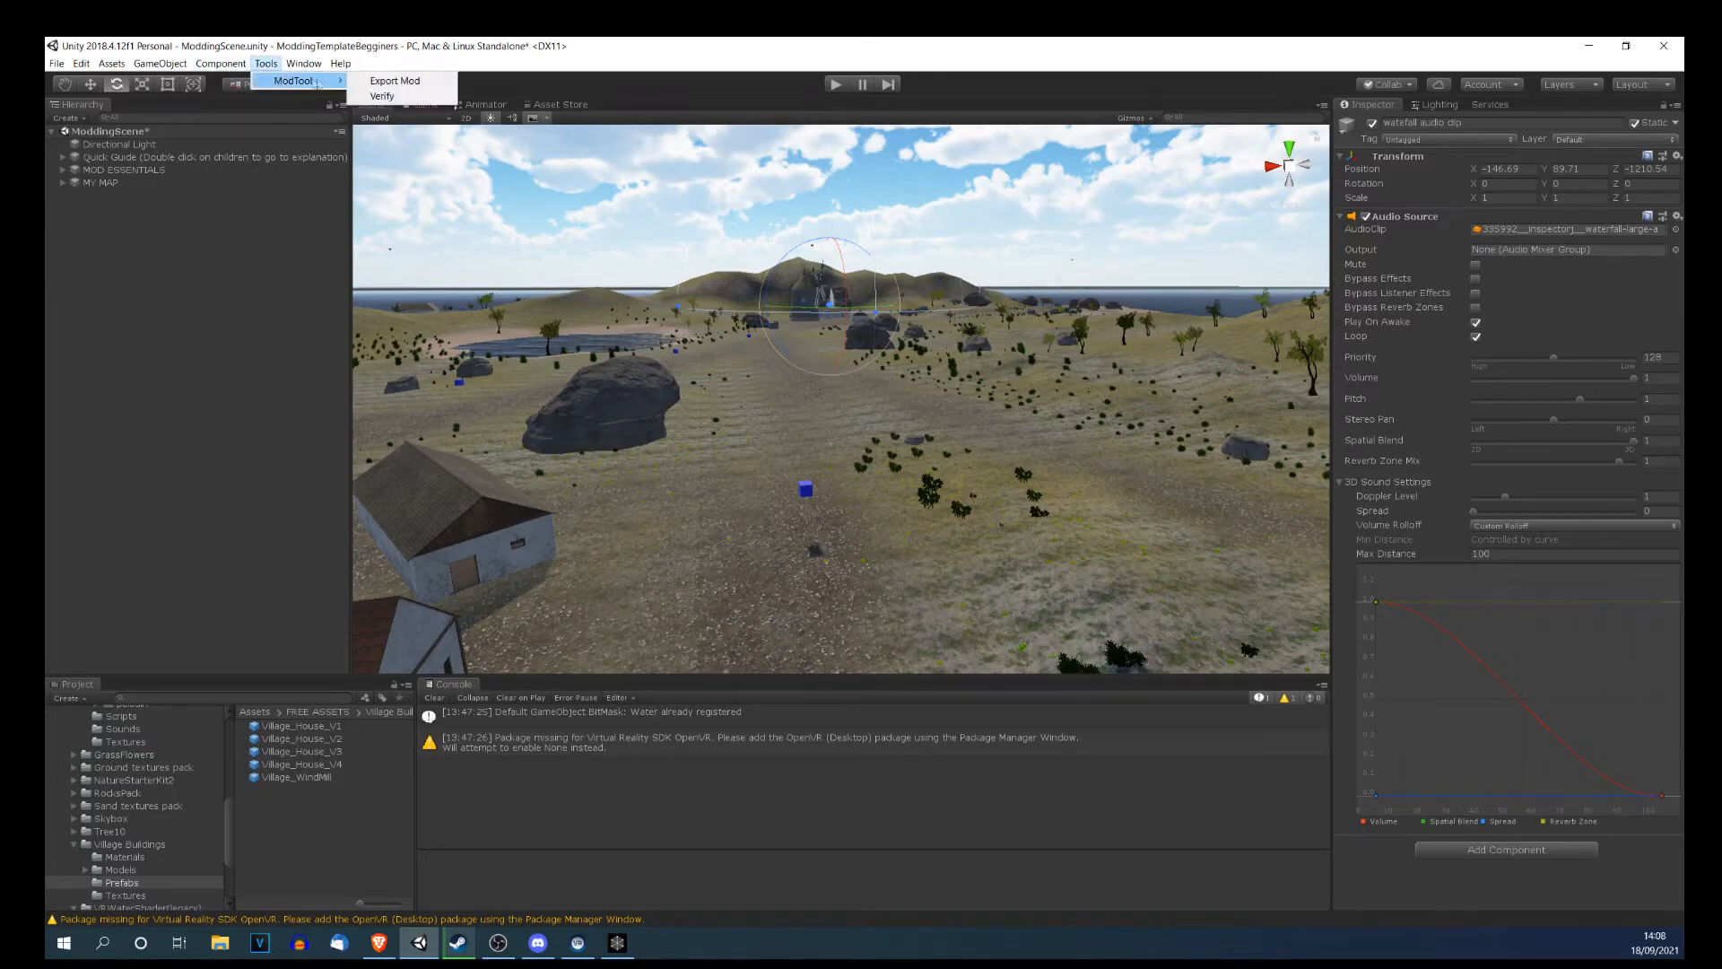
click(389, 97)
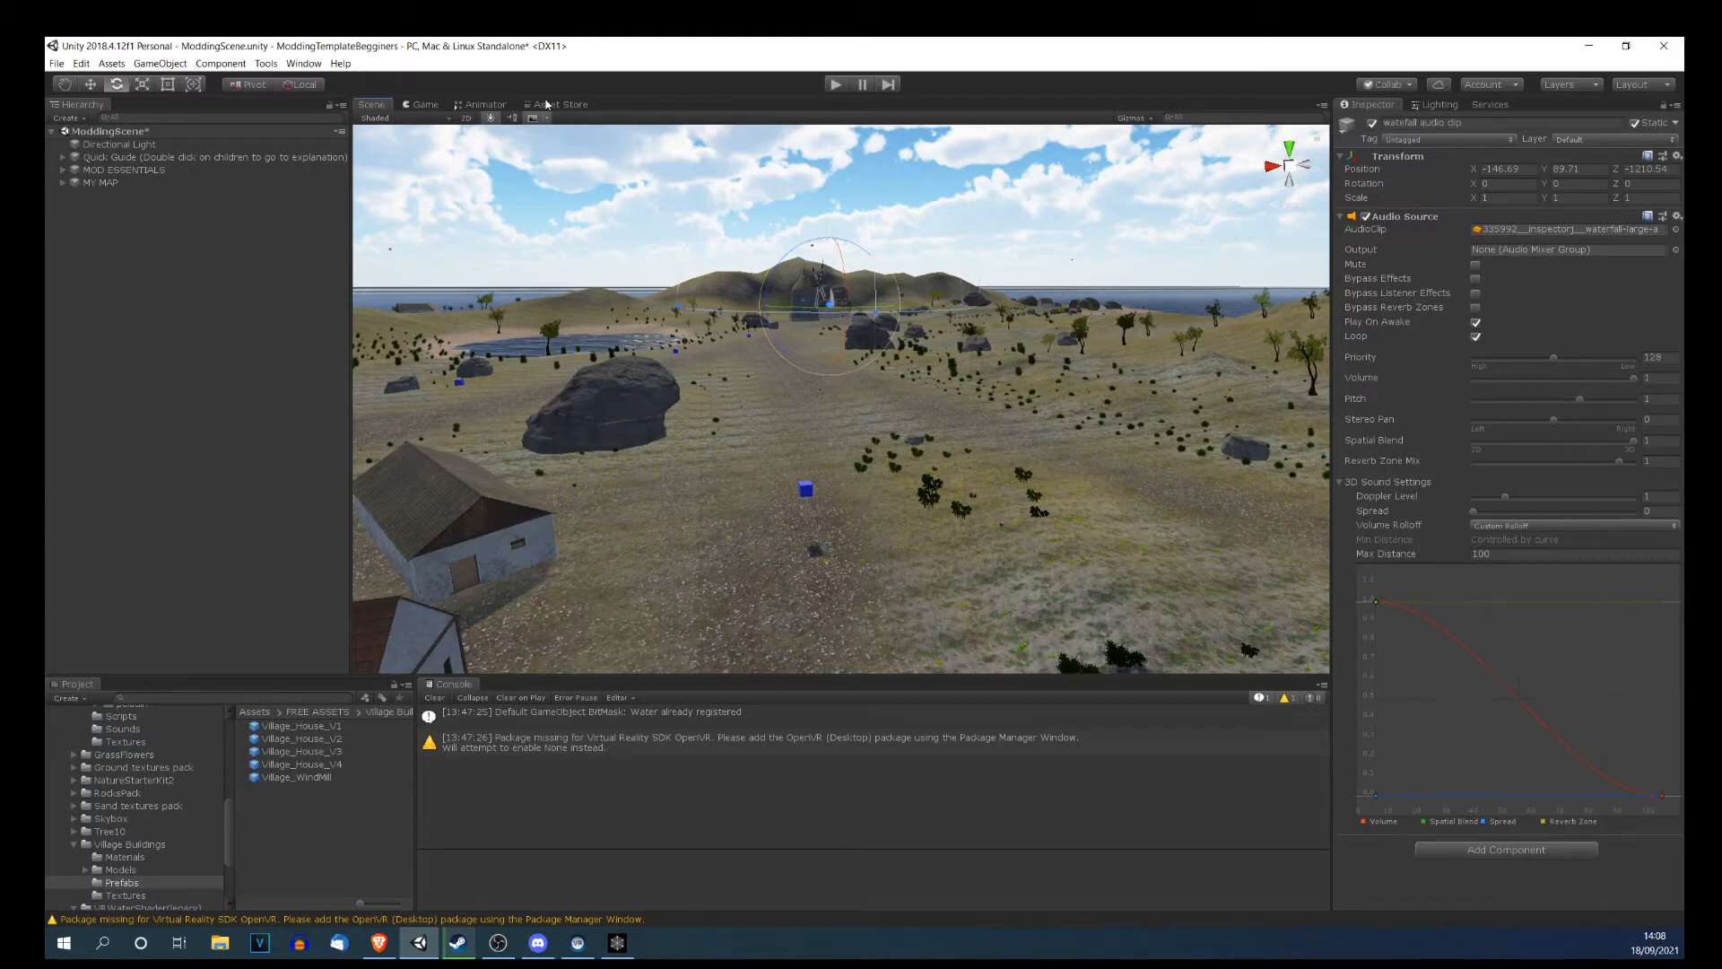
Verify the mod's scripts with ModTool and check the entry it logs in the console.
click(265, 63)
mouse_move(305, 83)
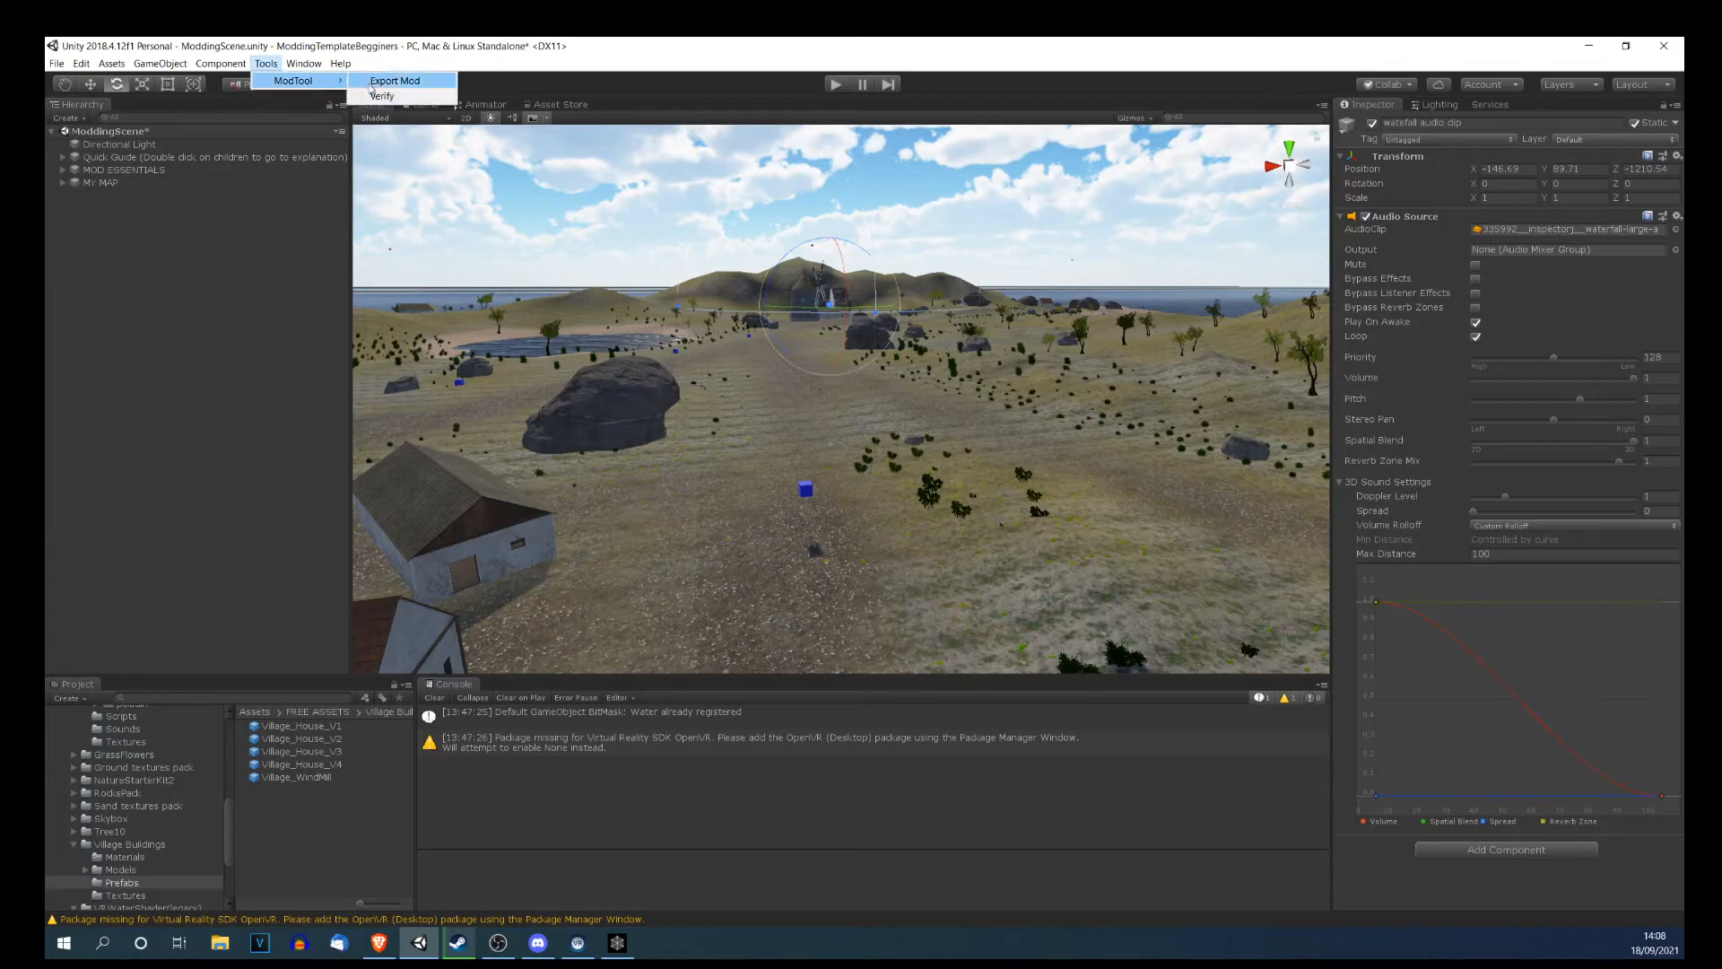
click(391, 99)
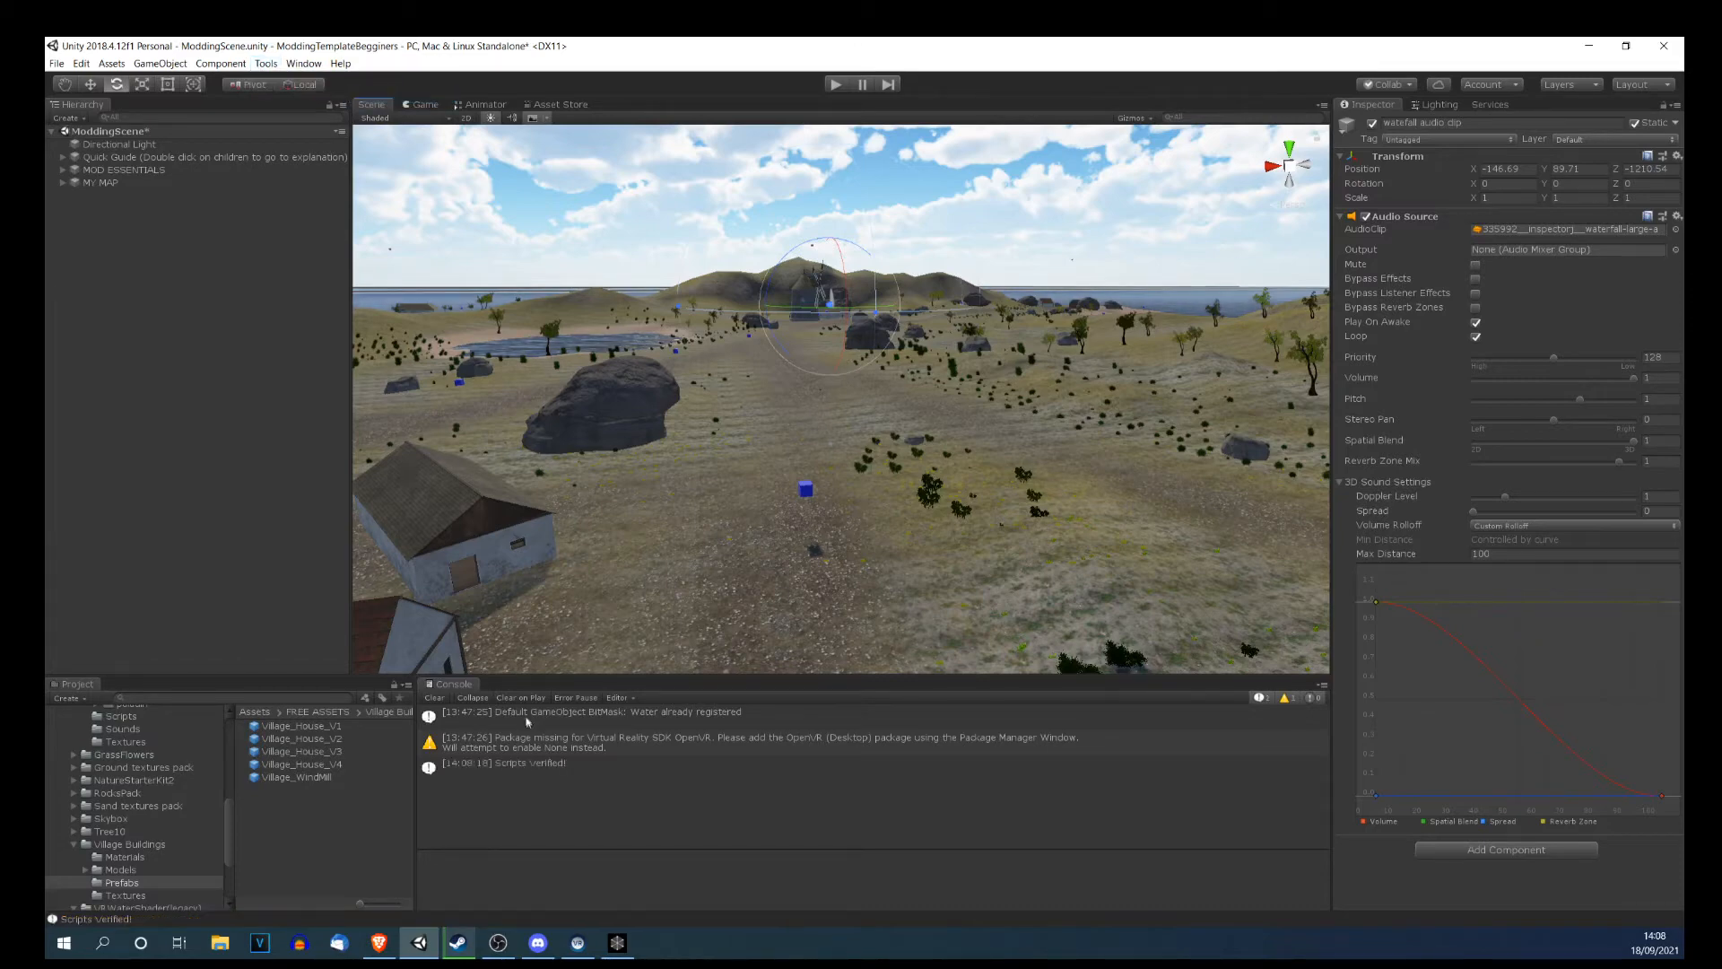
click(508, 763)
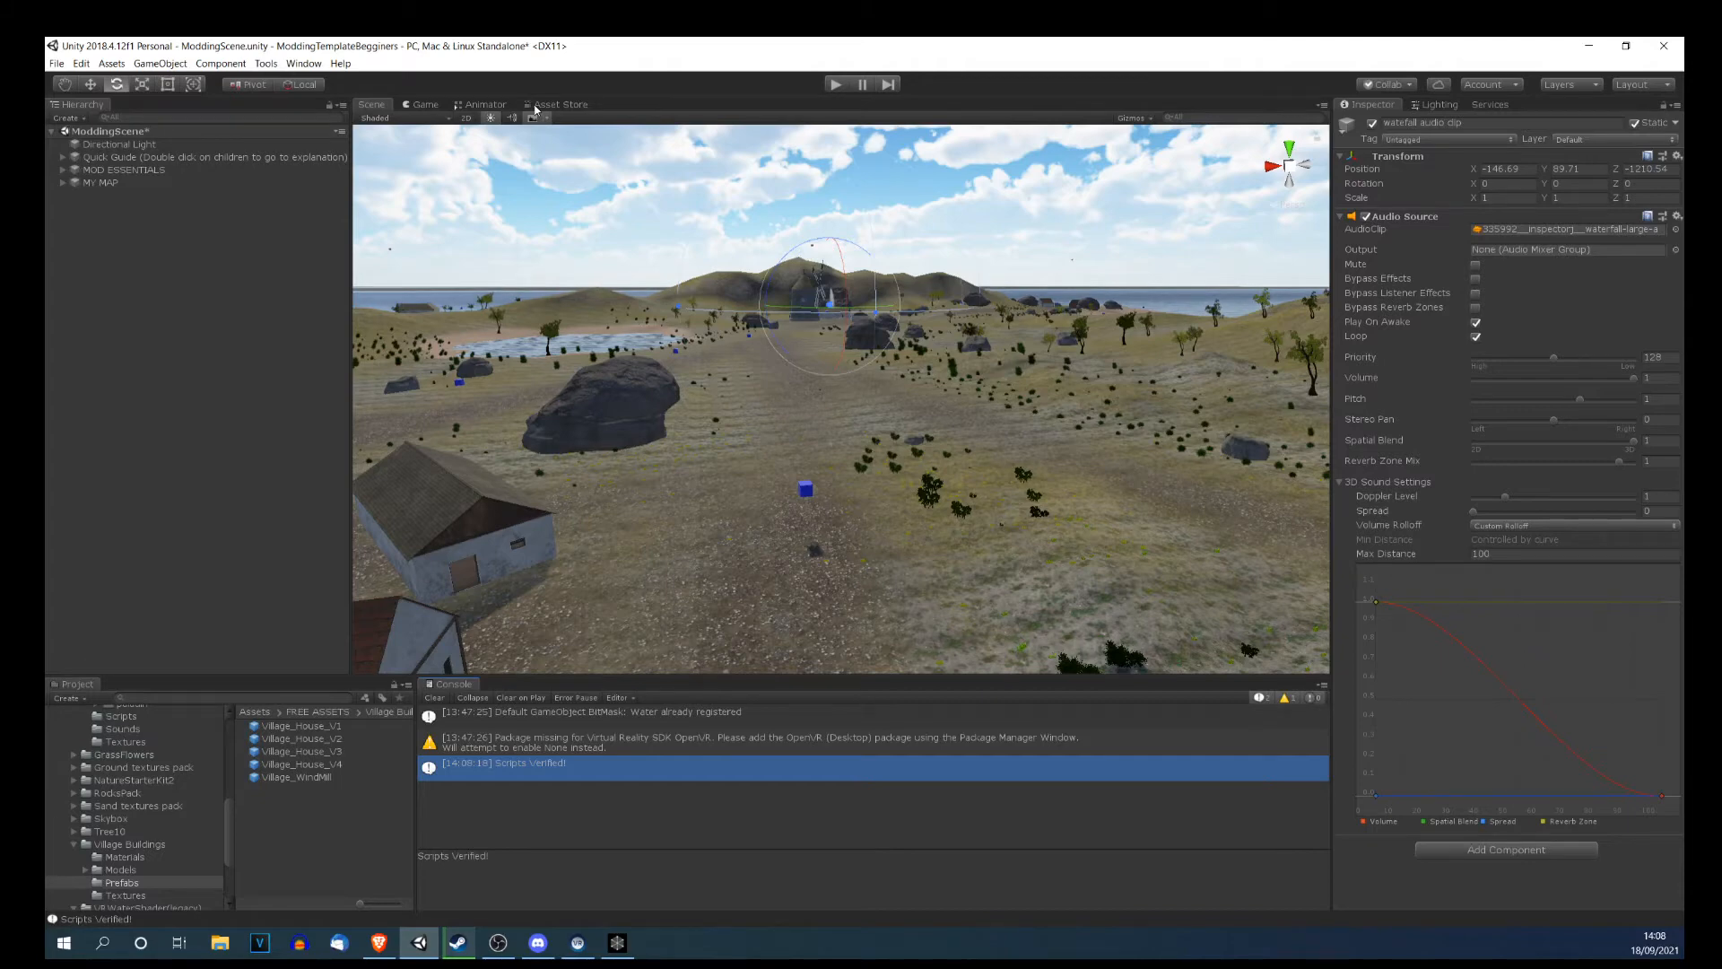
Open ModTool's Mod Exporter for the map and check which content types are included in the export.
click(261, 64)
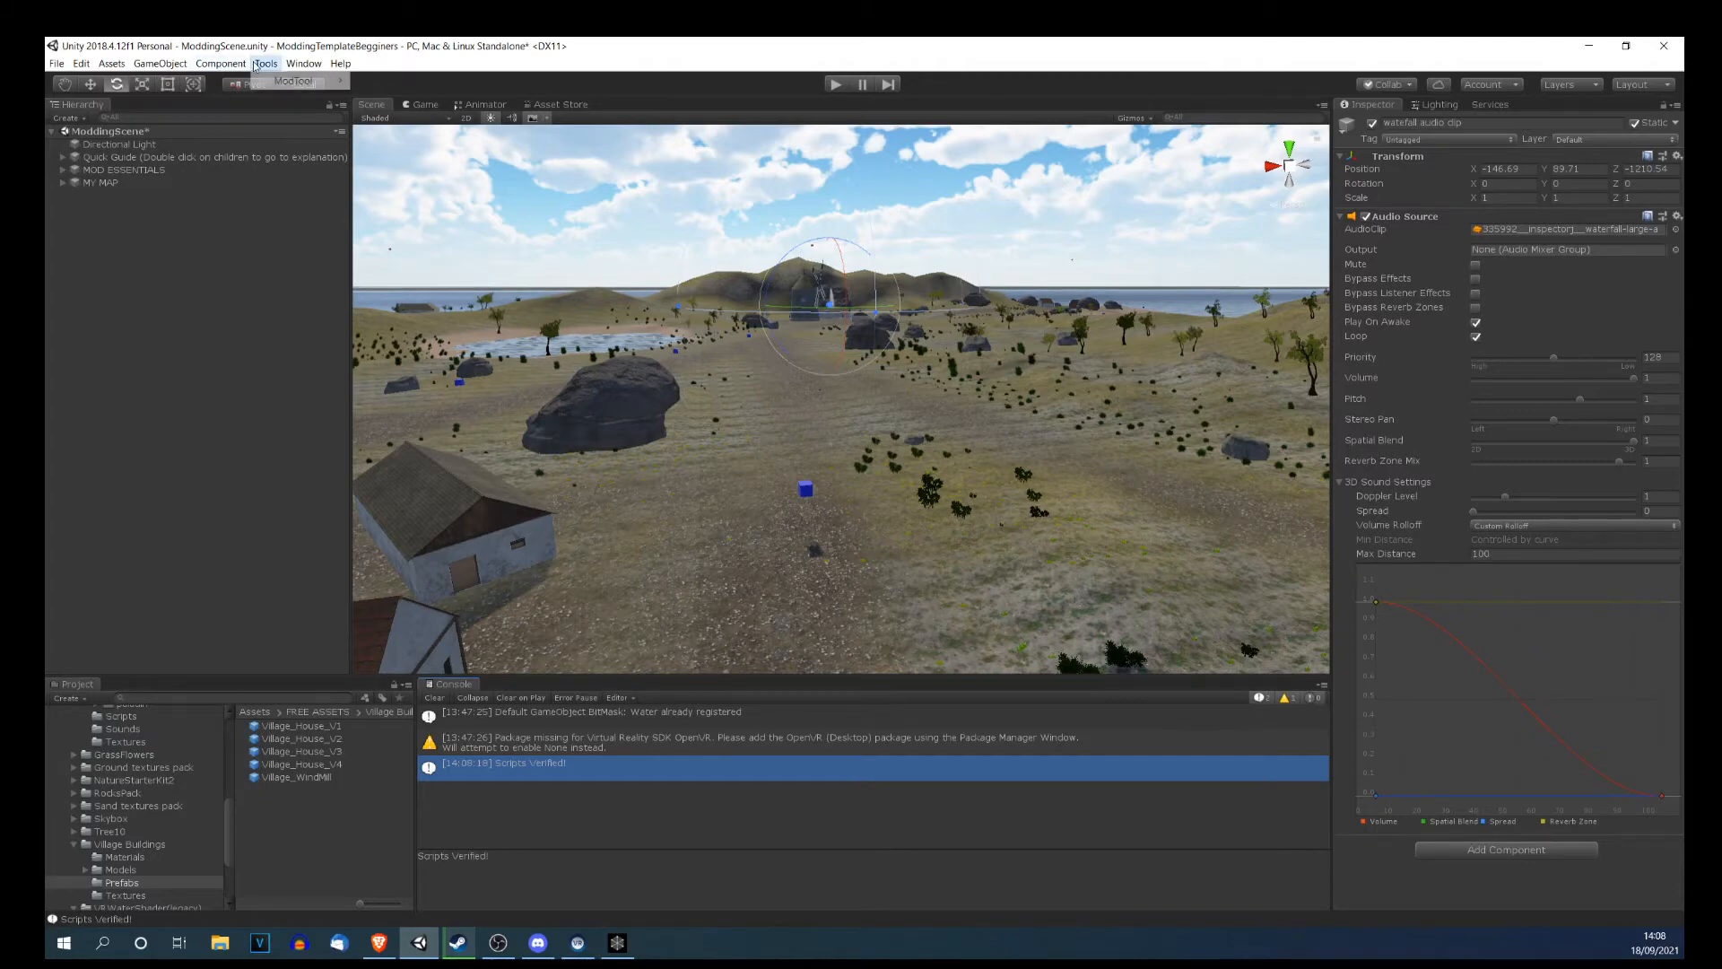
click(266, 67)
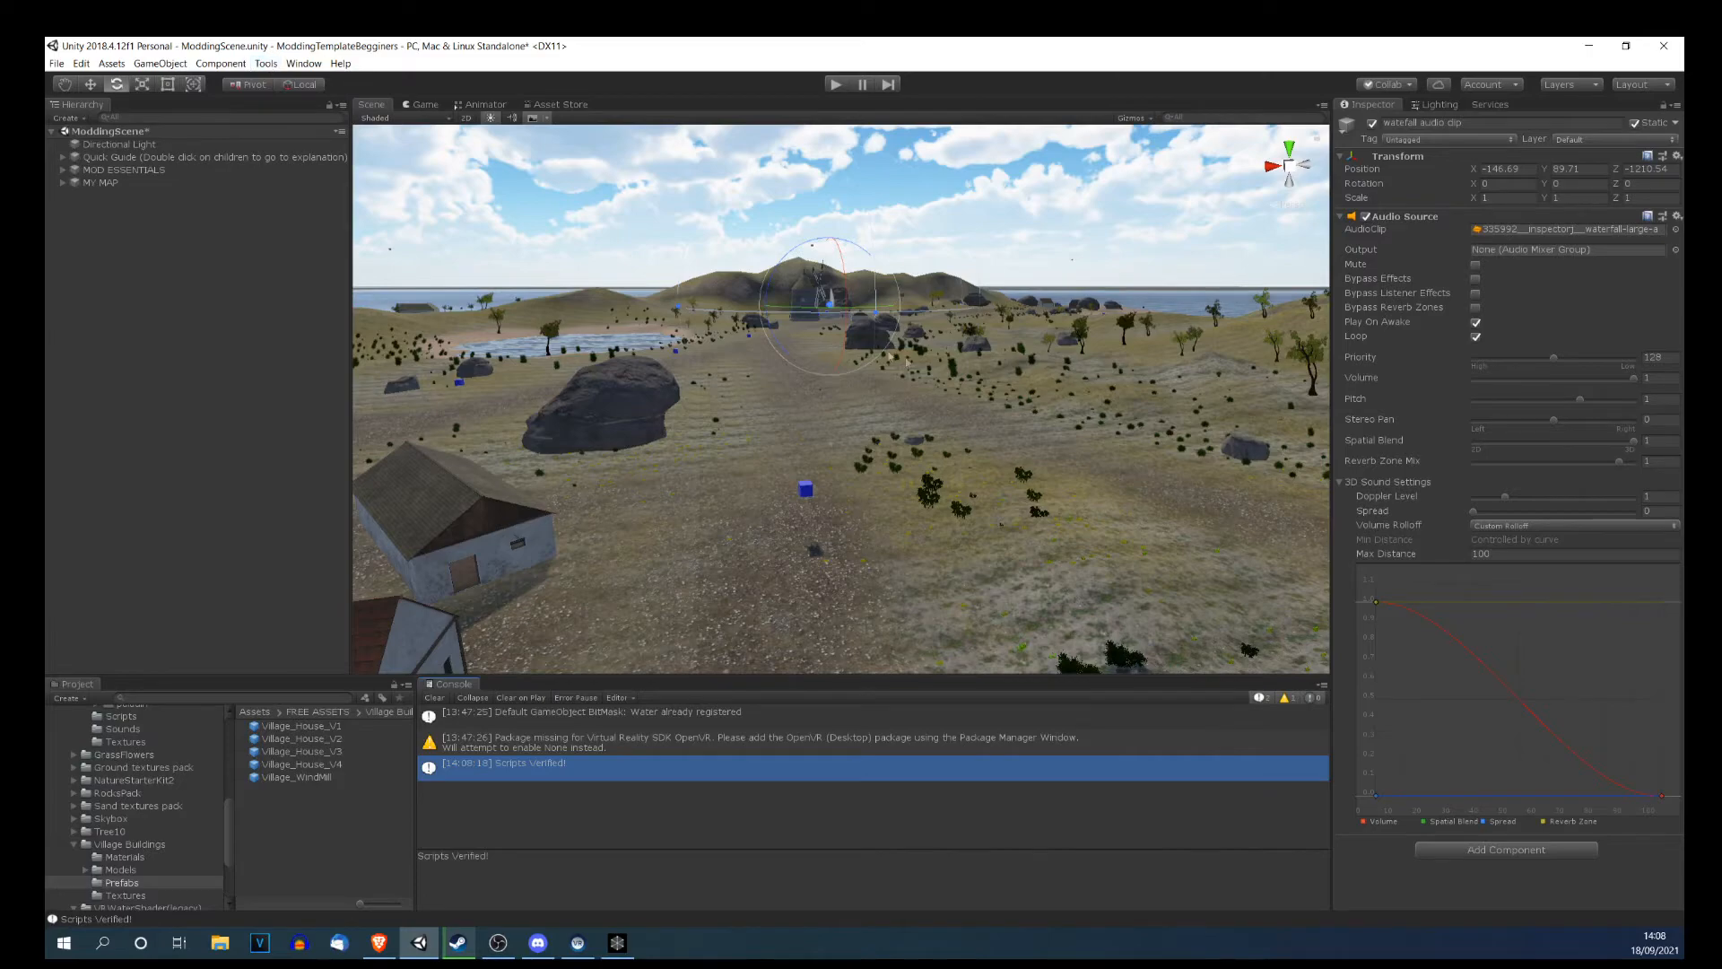
right_drag(848, 423, 702, 446)
scroll(698, 445, down, 4)
middle_drag(698, 445, 555, 417)
right_drag(555, 417, 646, 391)
click(266, 65)
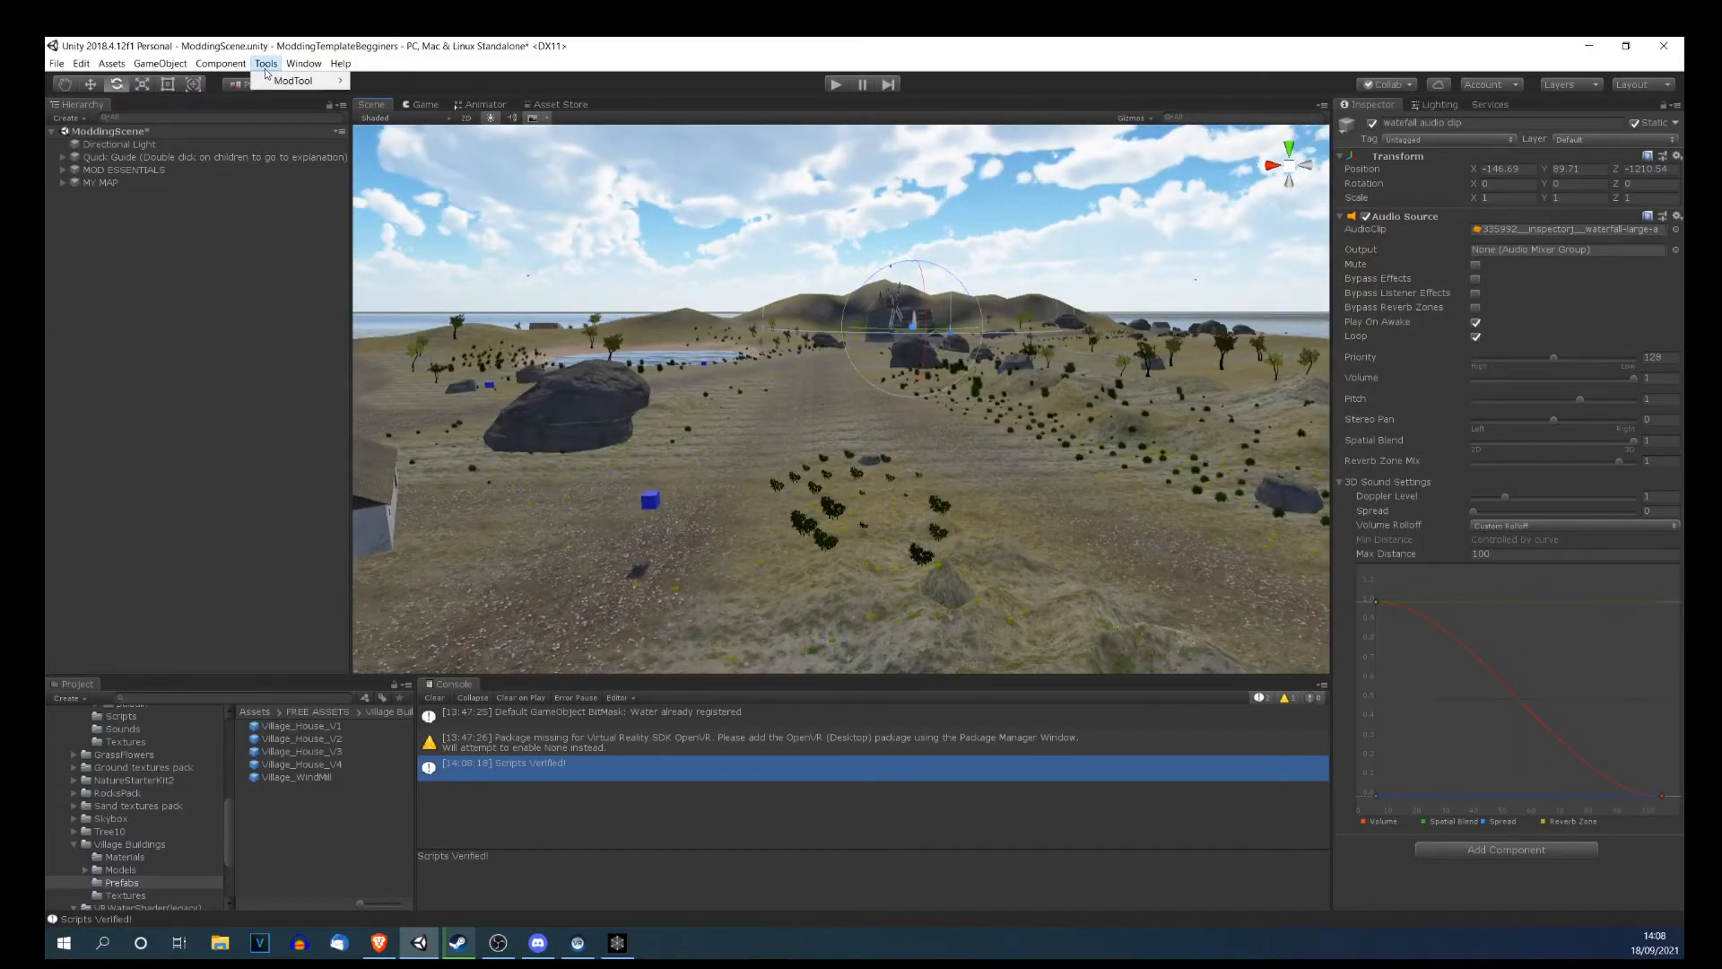
mouse_move(305, 80)
click(368, 79)
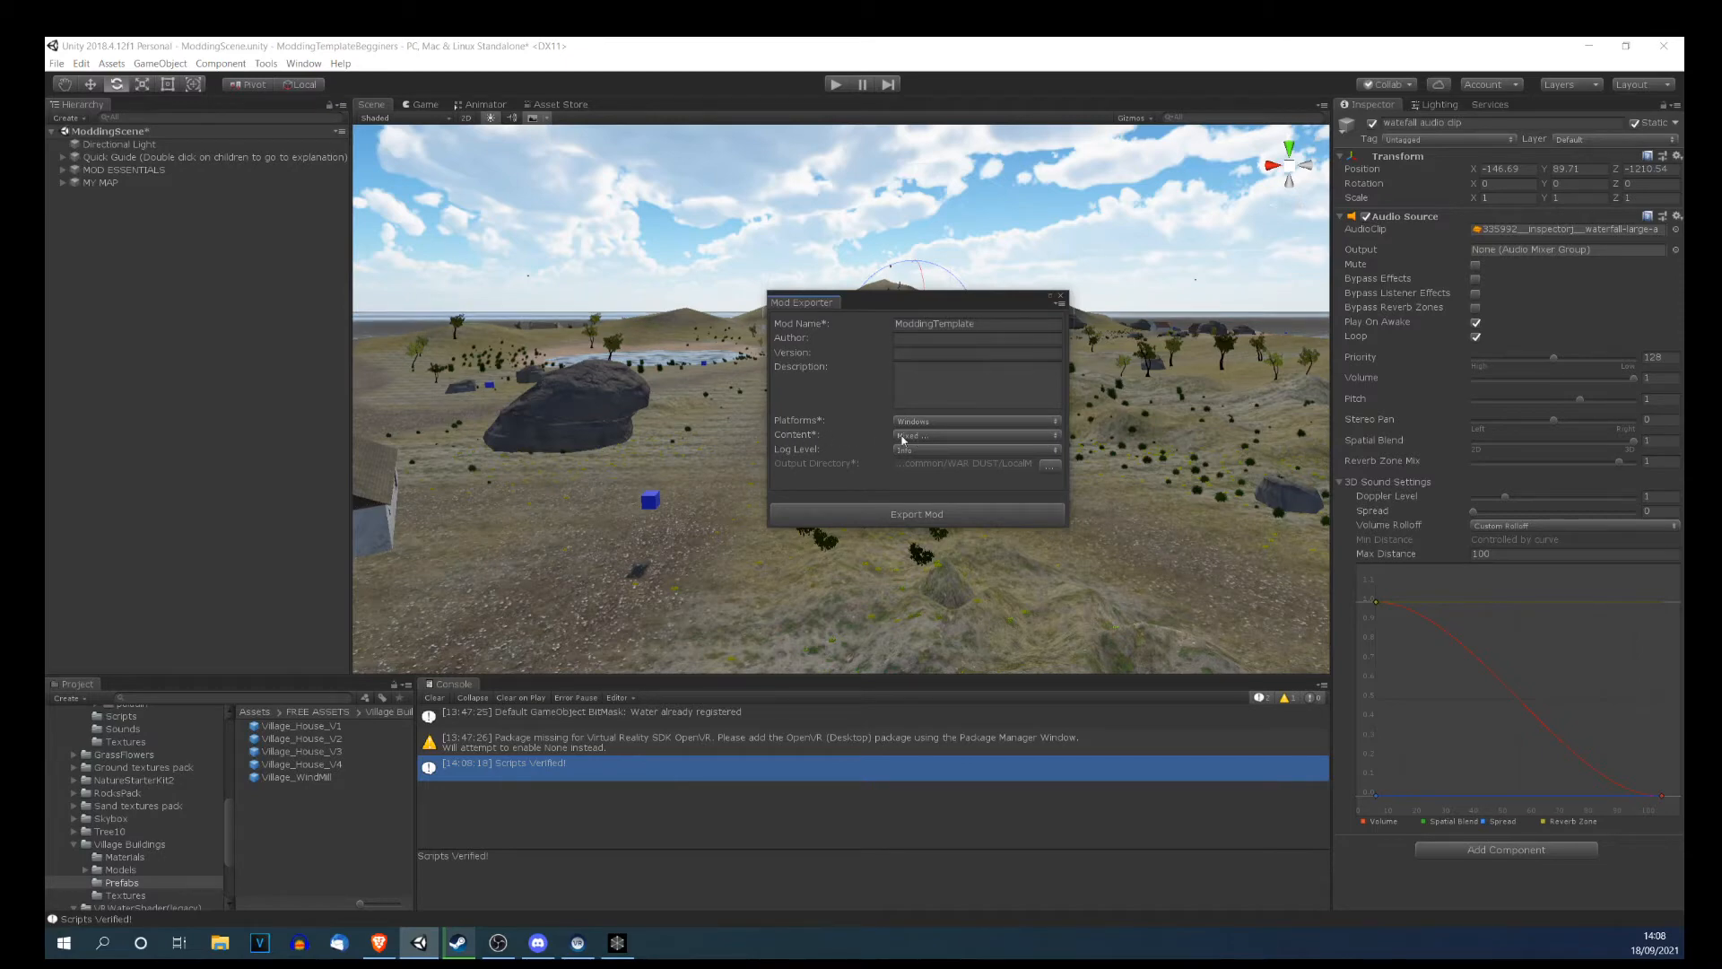
click(903, 438)
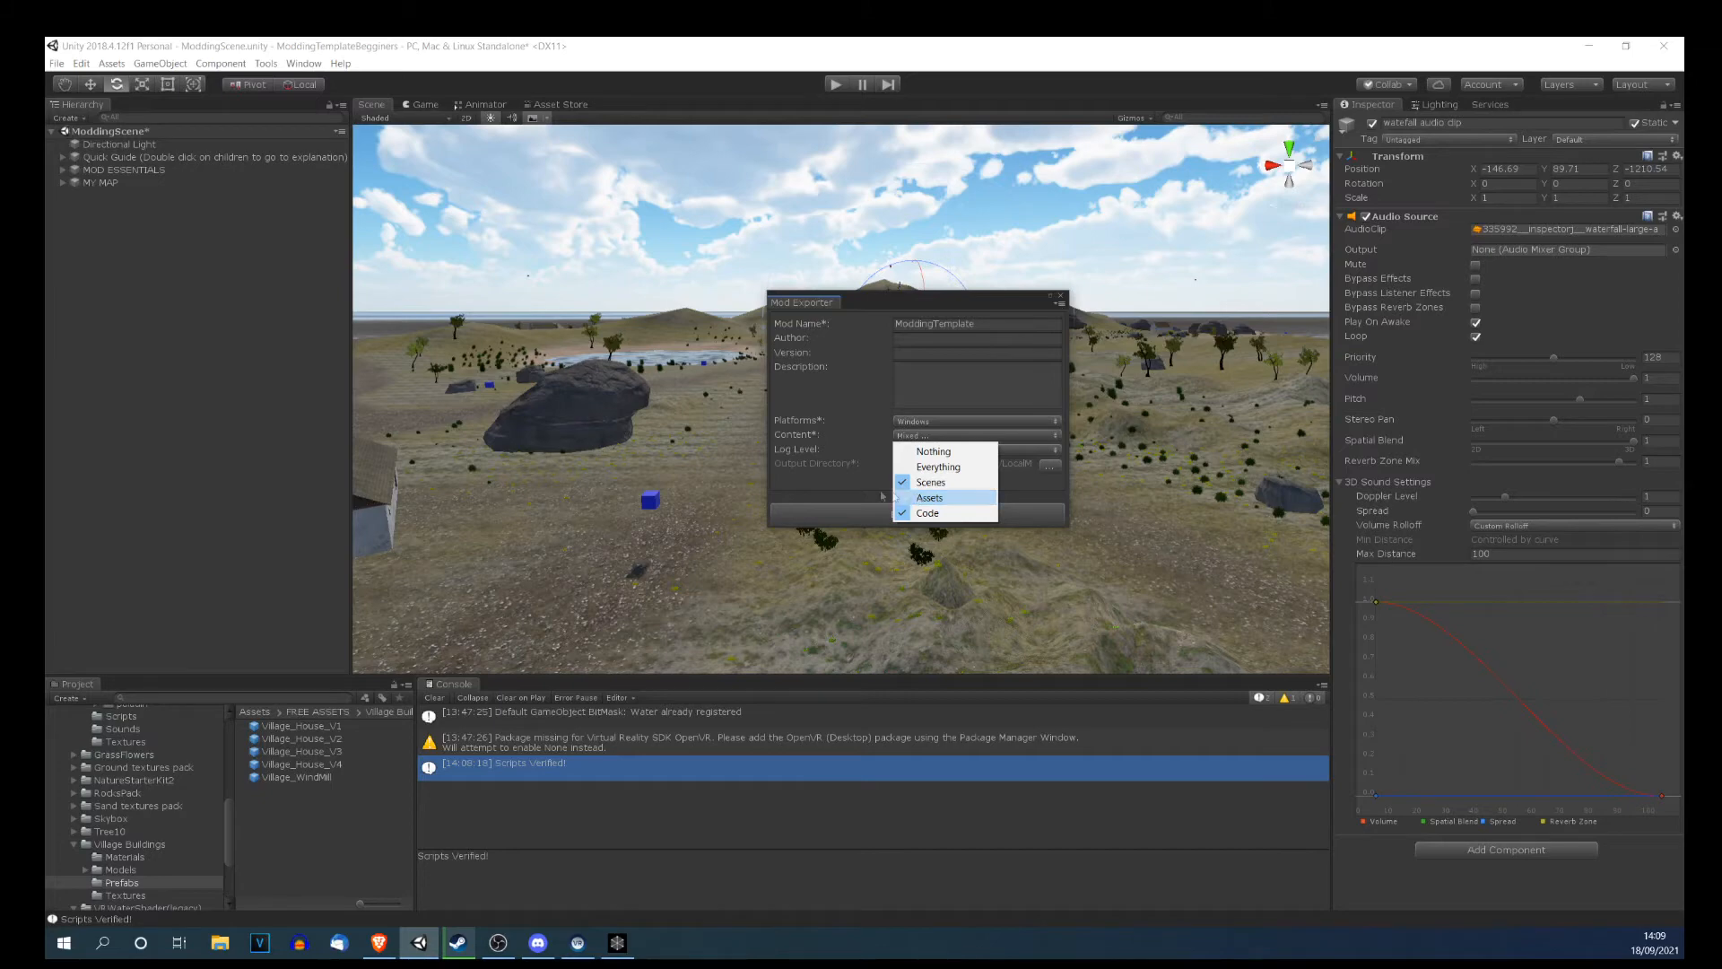
click(851, 486)
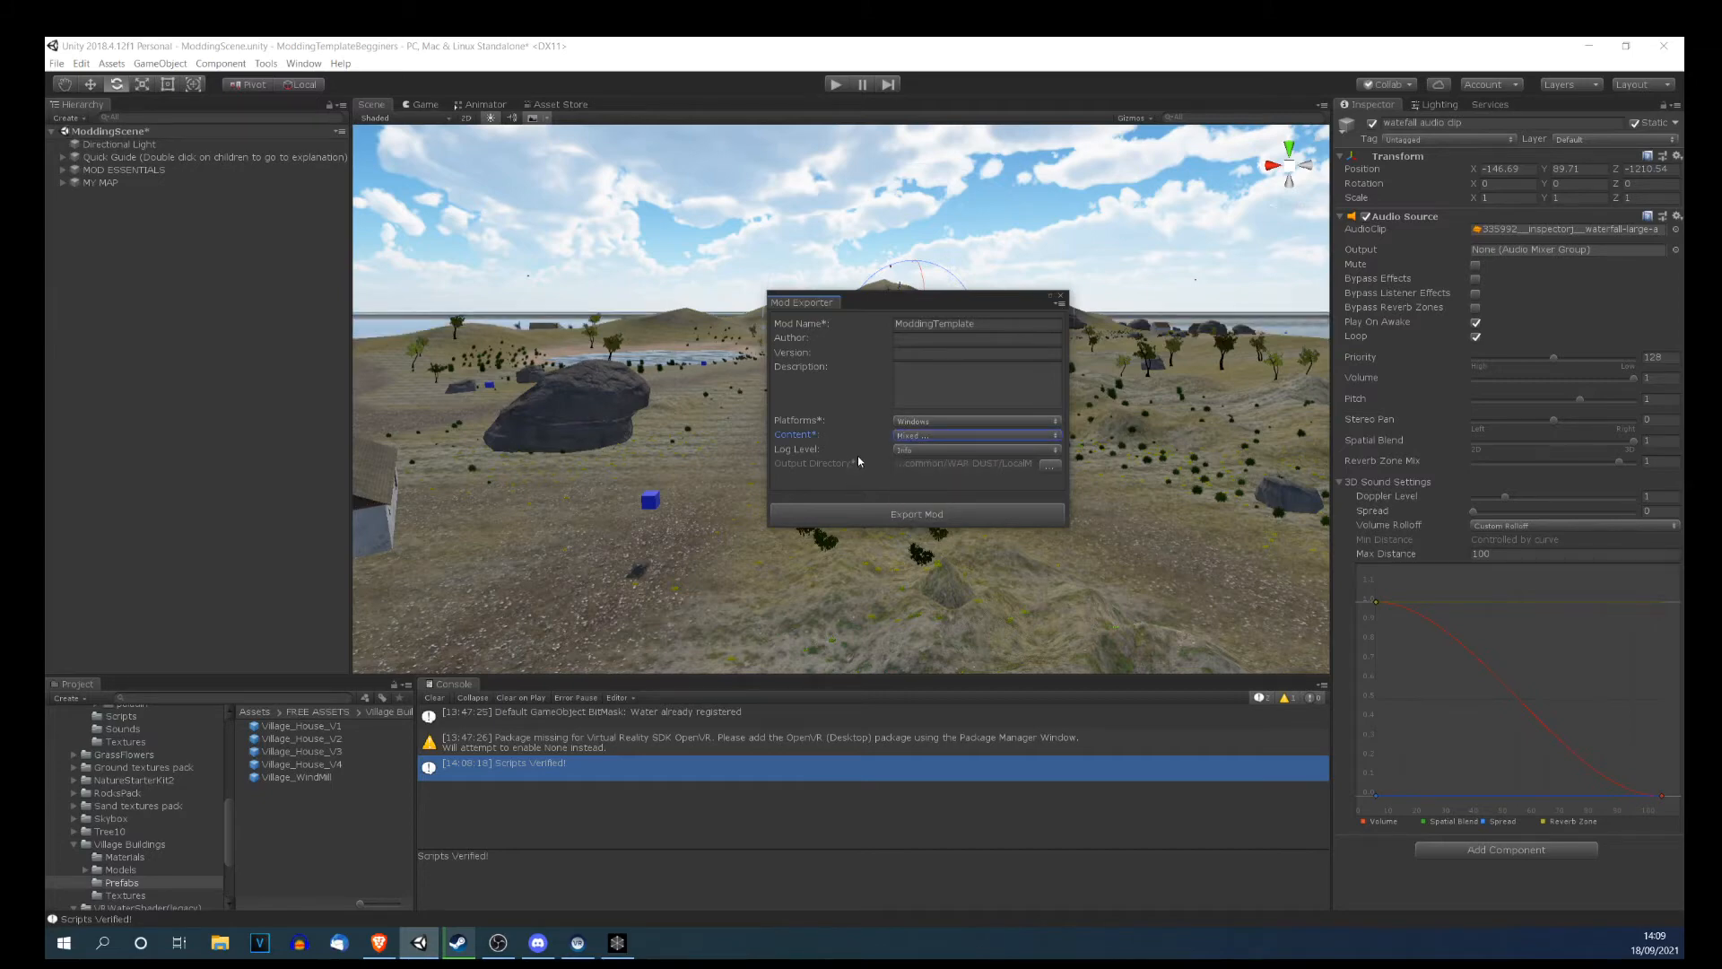
Browse for the export's output directory and delete the old ModdingTemplate folder from WAR DUST's LocalMod folder.
click(1051, 464)
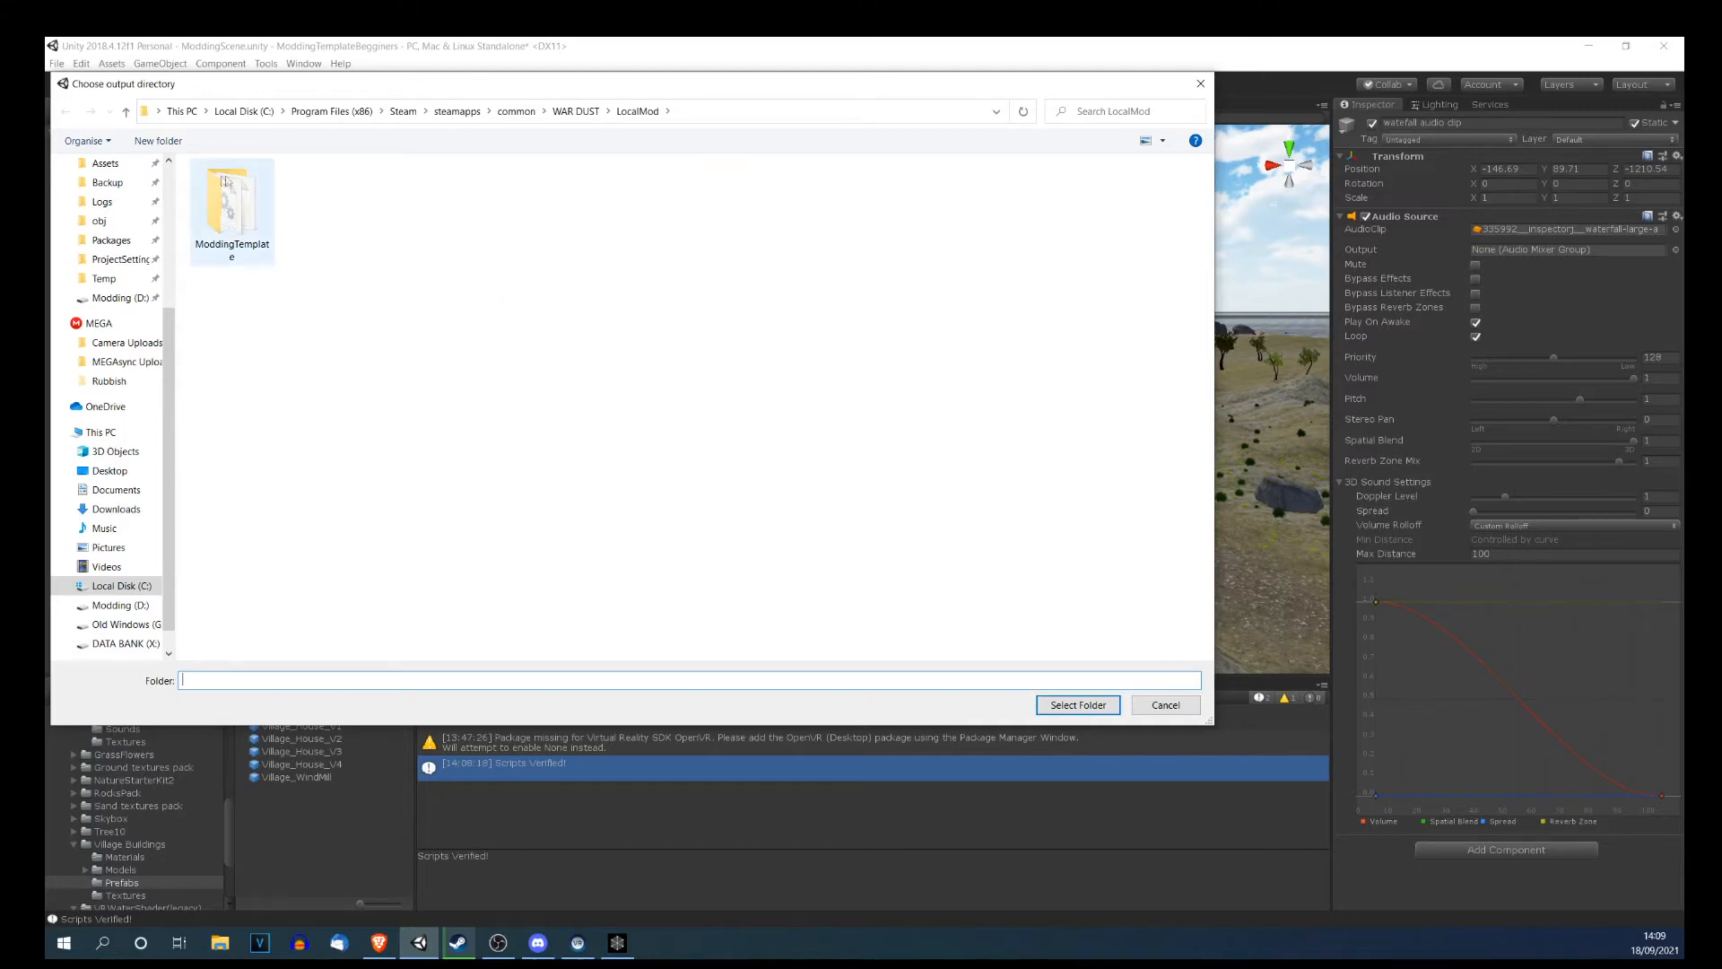
click(246, 208)
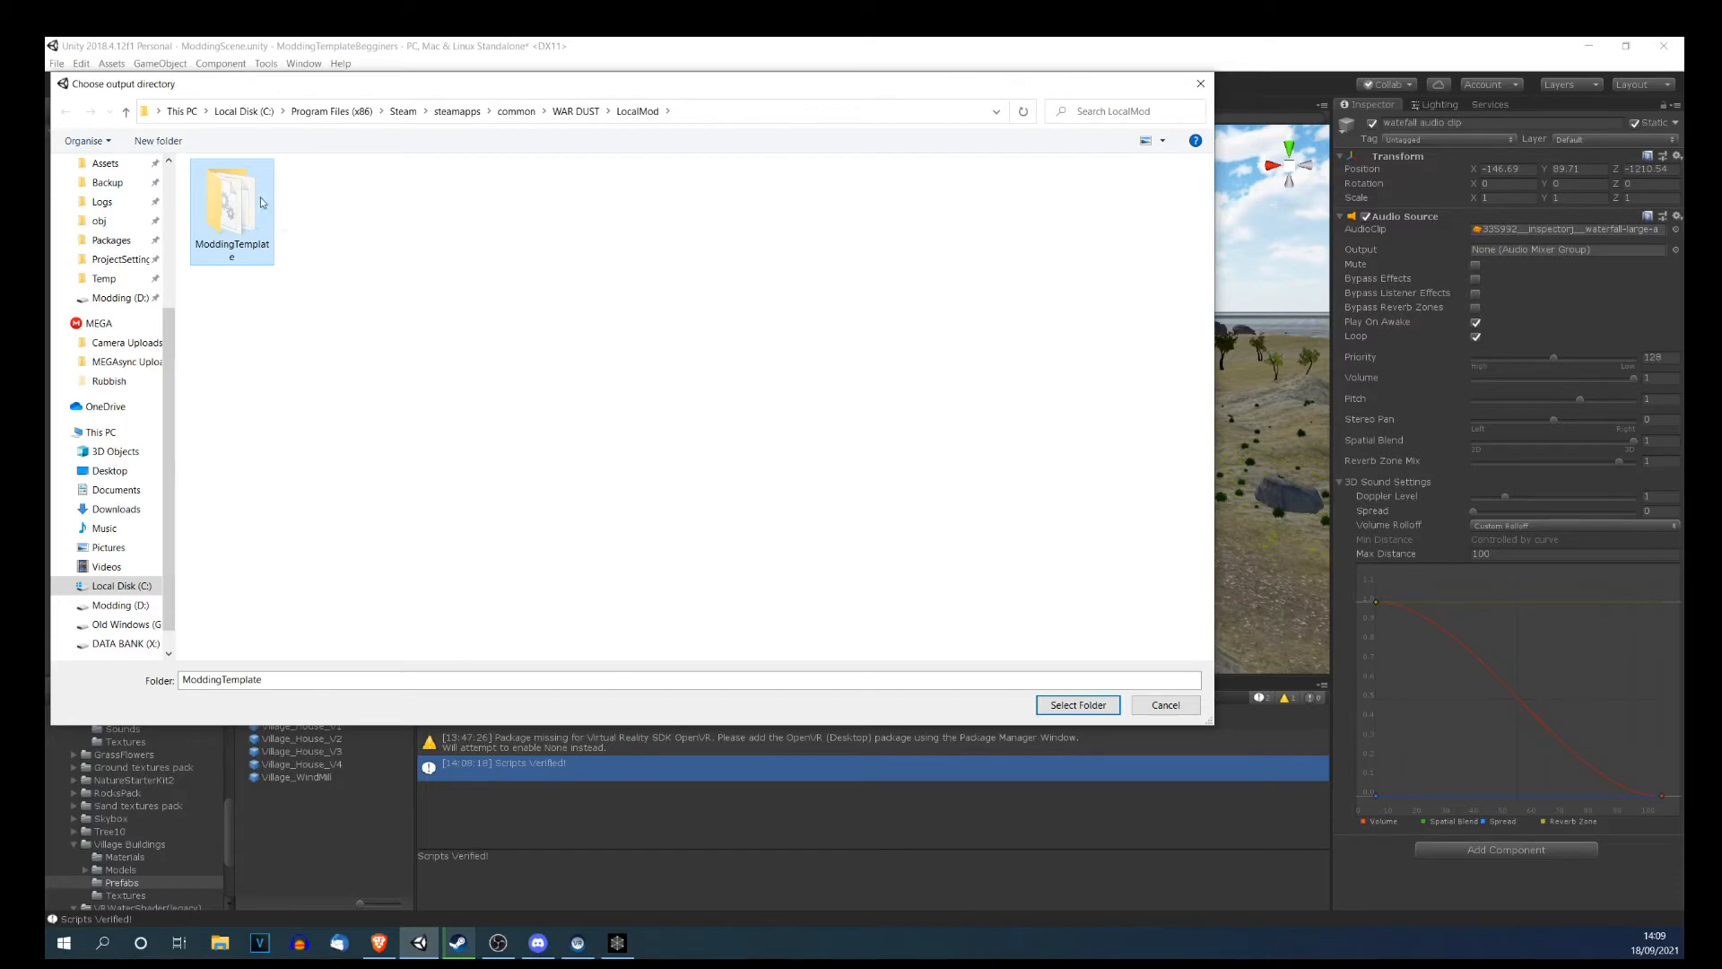
key(Delete)
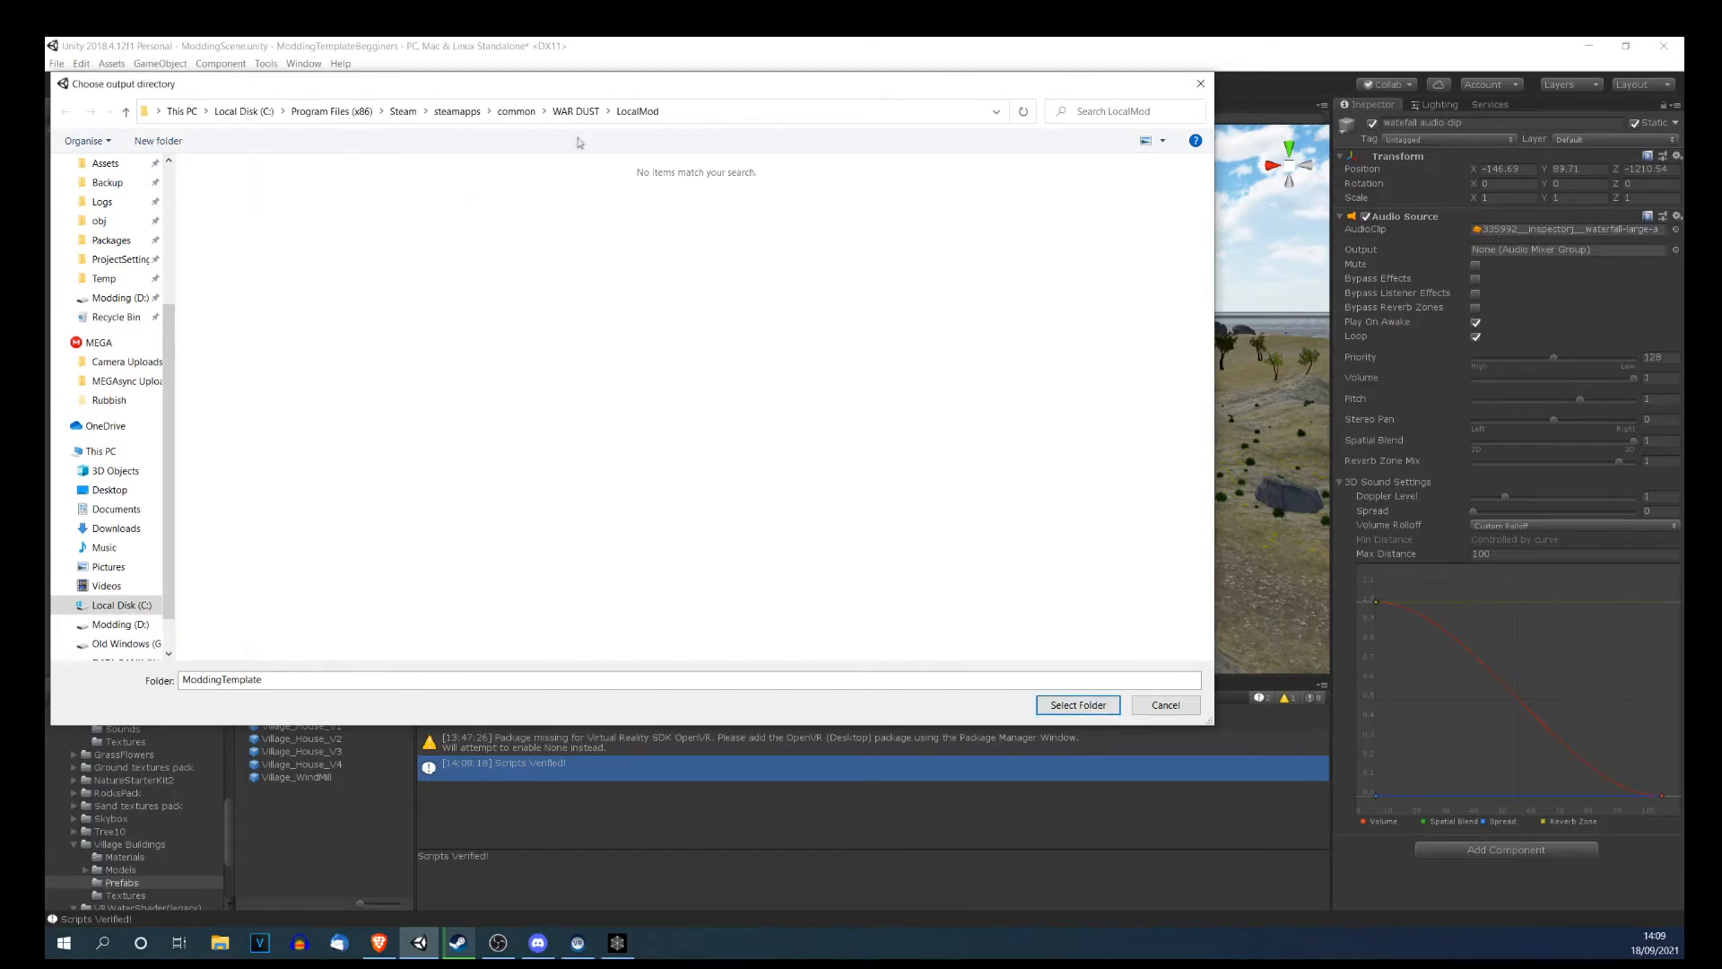
Set WAR DUST's LocalMod folder as the output directory and export the ModdingTemplate mod.
click(644, 113)
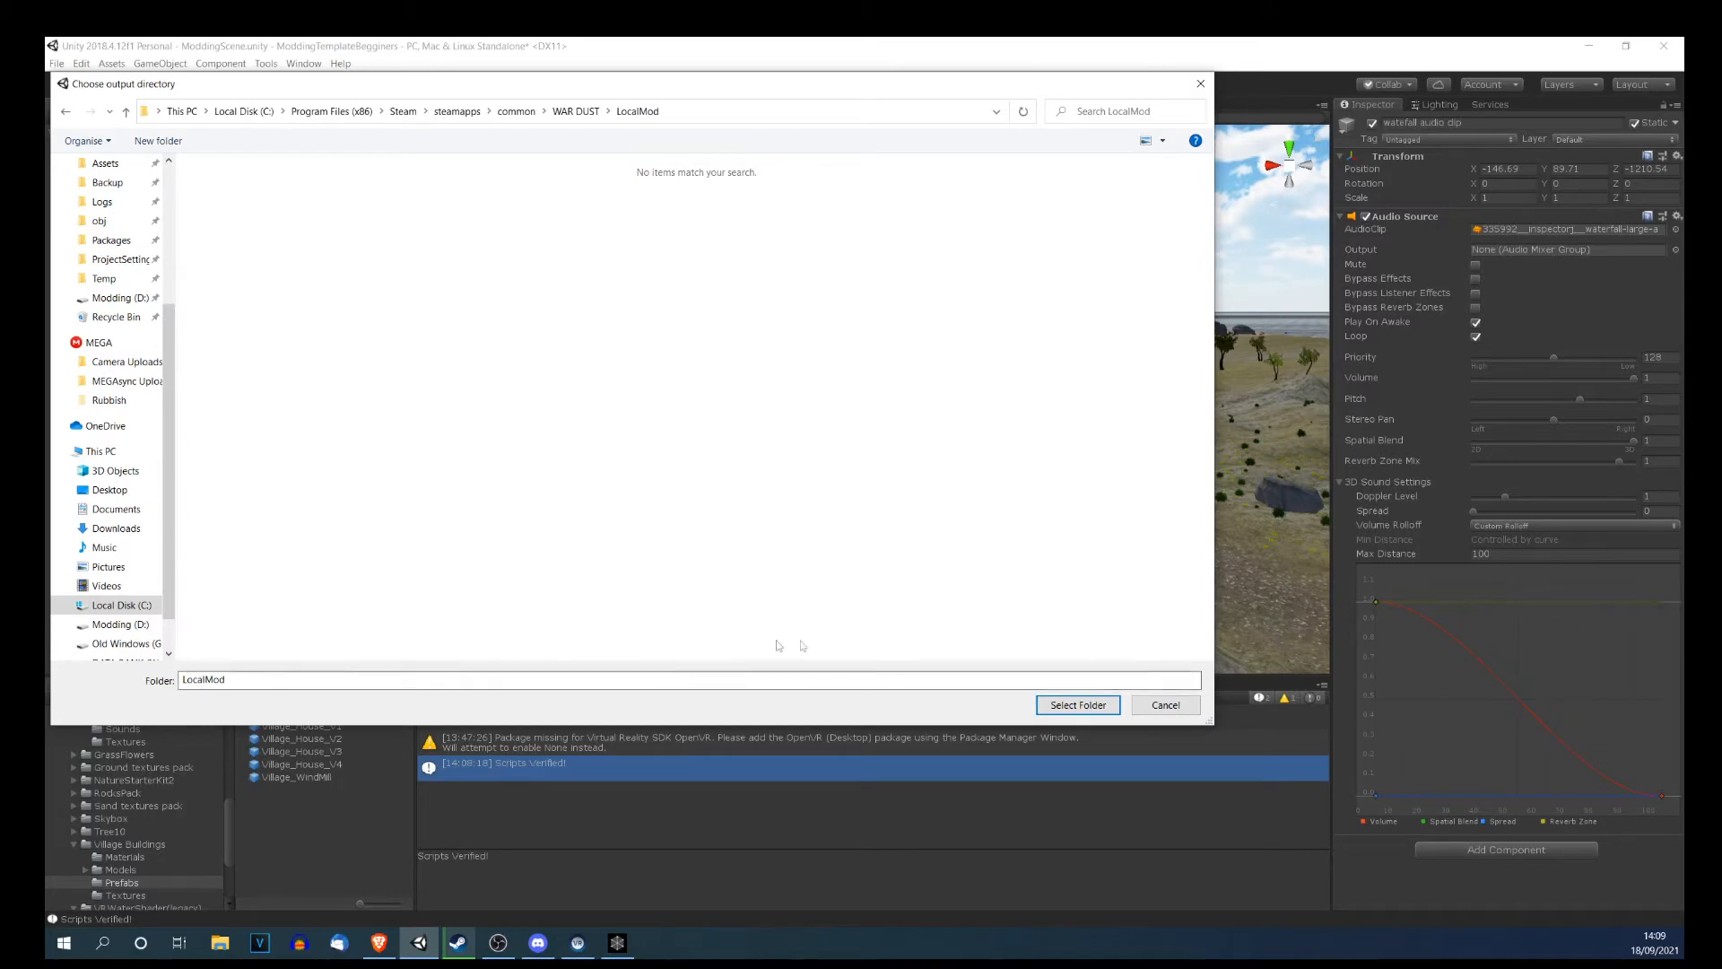
click(1069, 709)
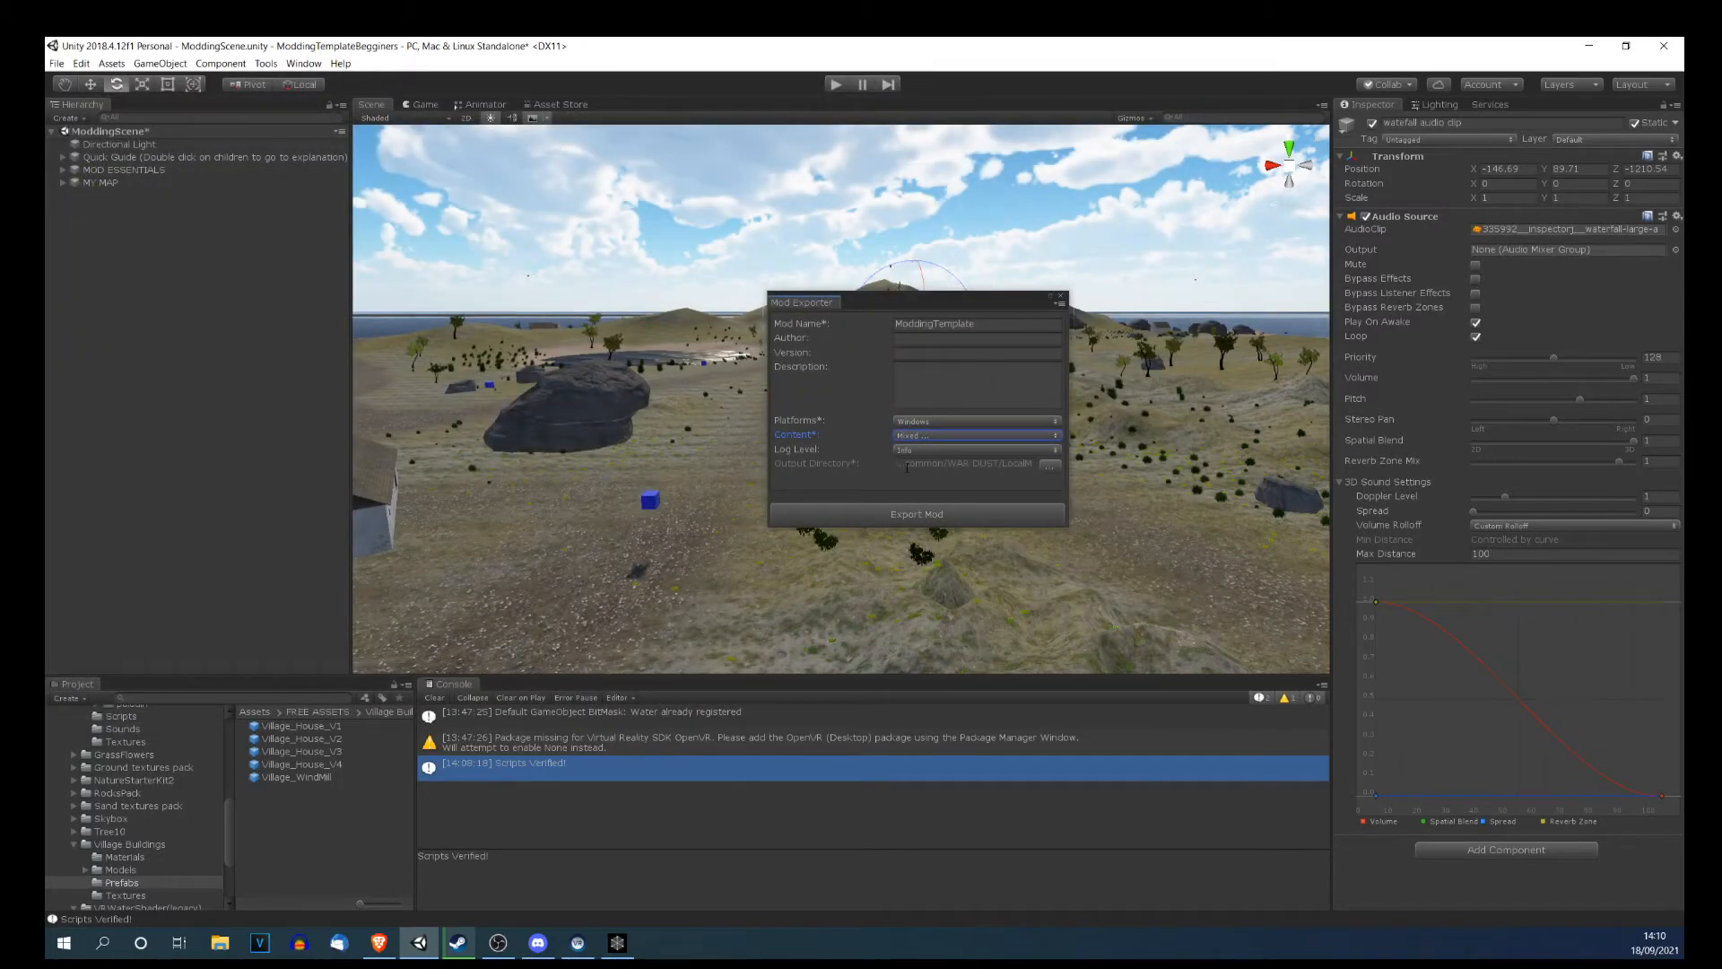
click(901, 515)
click(835, 524)
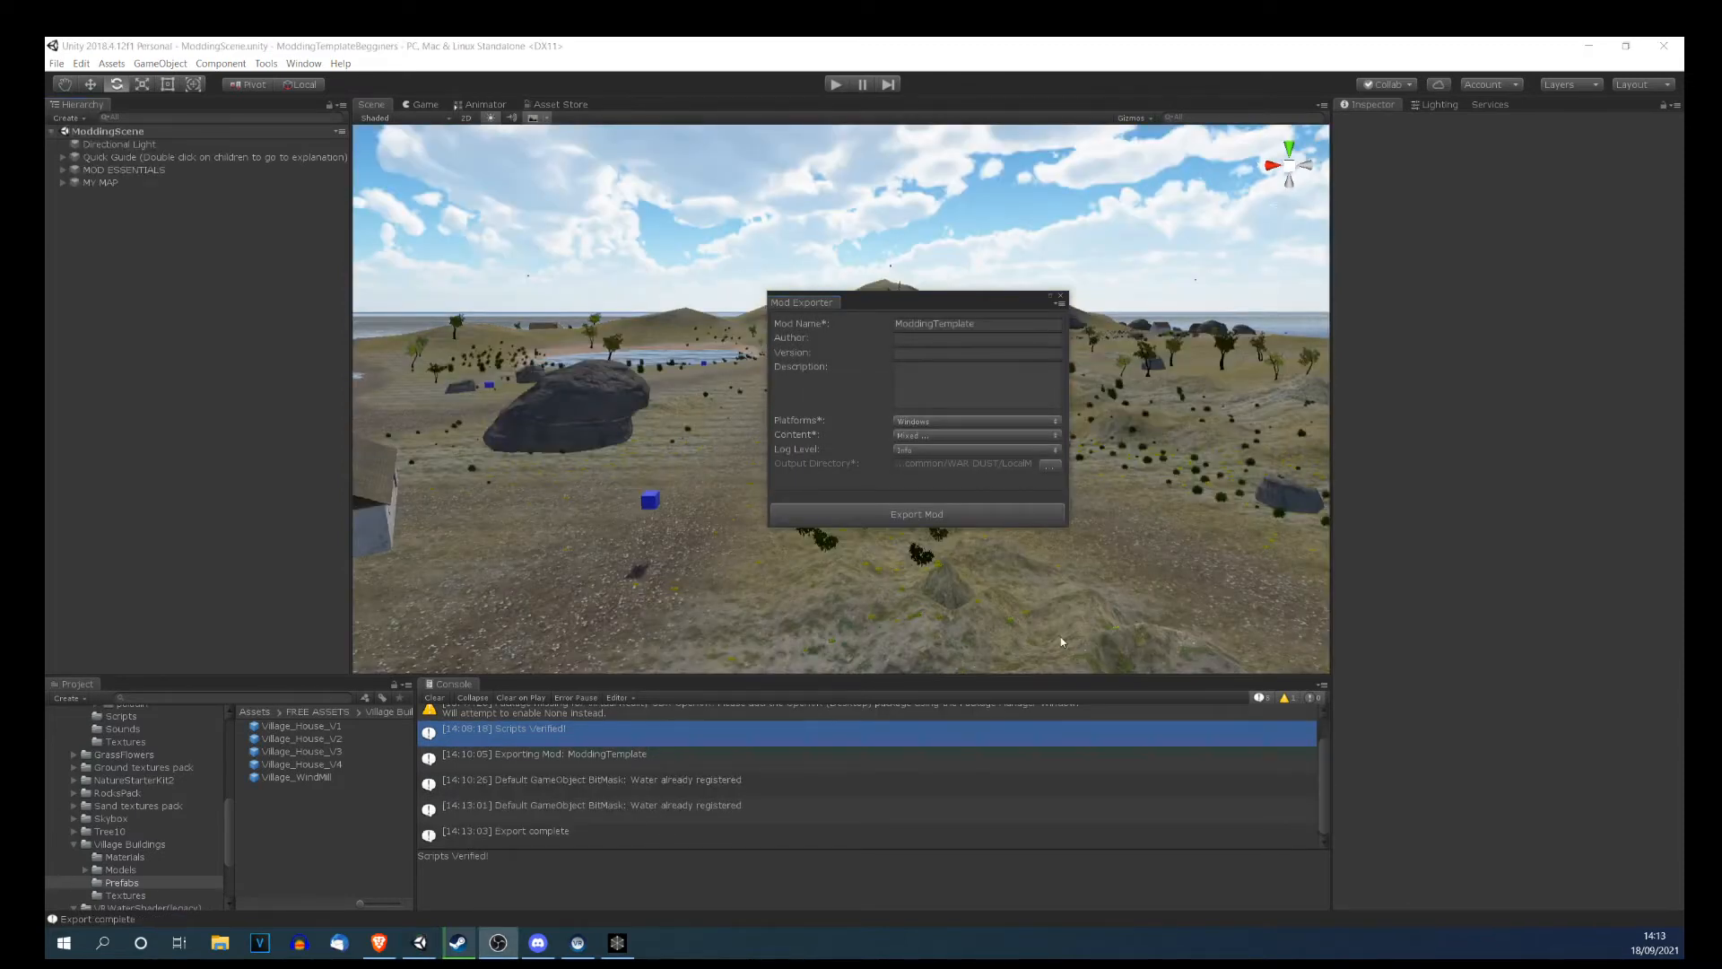
Examine the console log of the export, from the OpenVR package warning down to the last entry.
scroll(777, 747, up, 1)
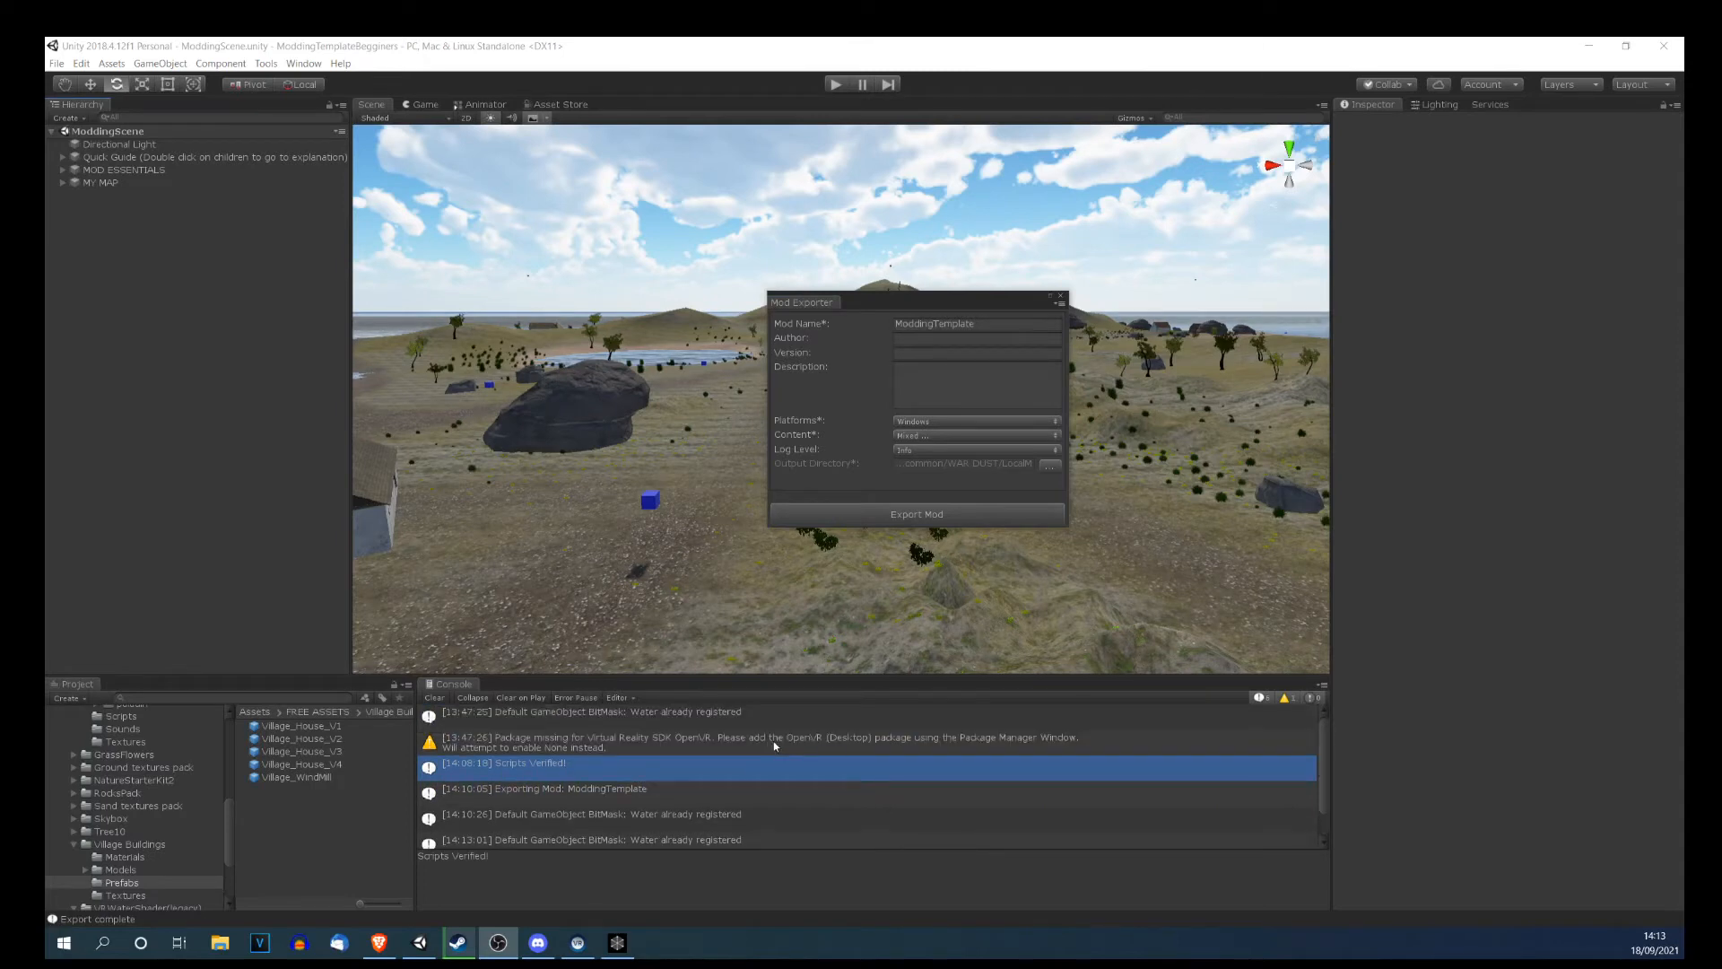
scroll(773, 741, down, 2)
scroll(773, 741, up, 2)
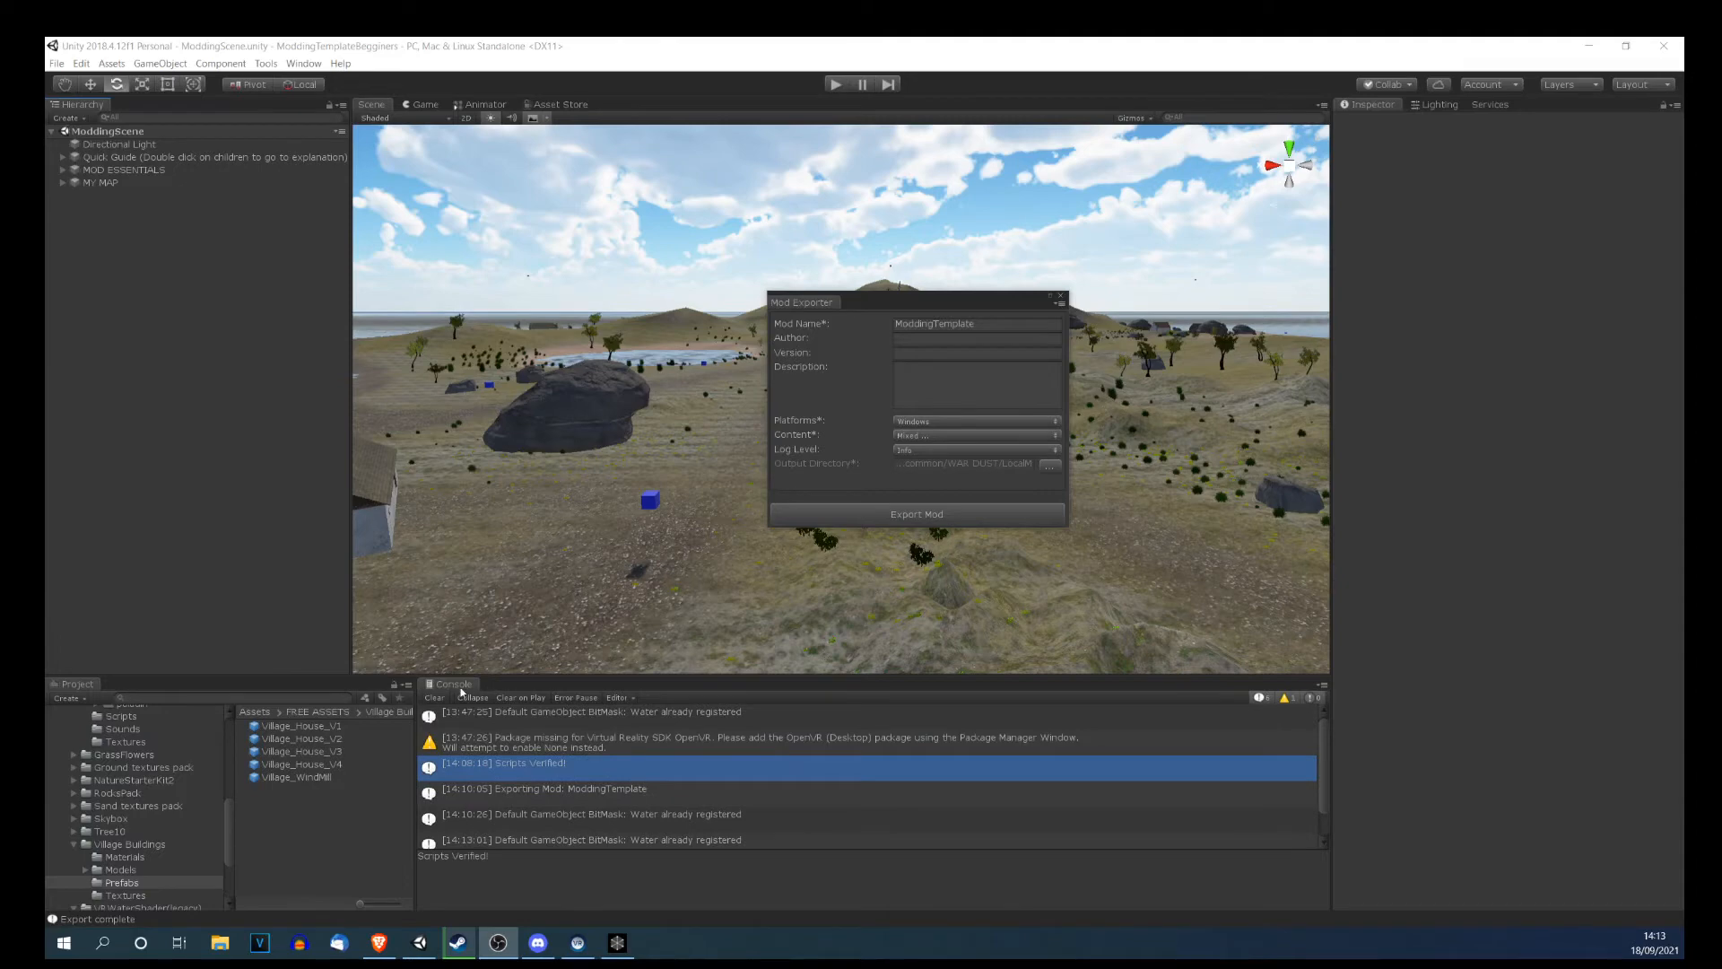
scroll(505, 728, down, 2)
scroll(506, 734, up, 2)
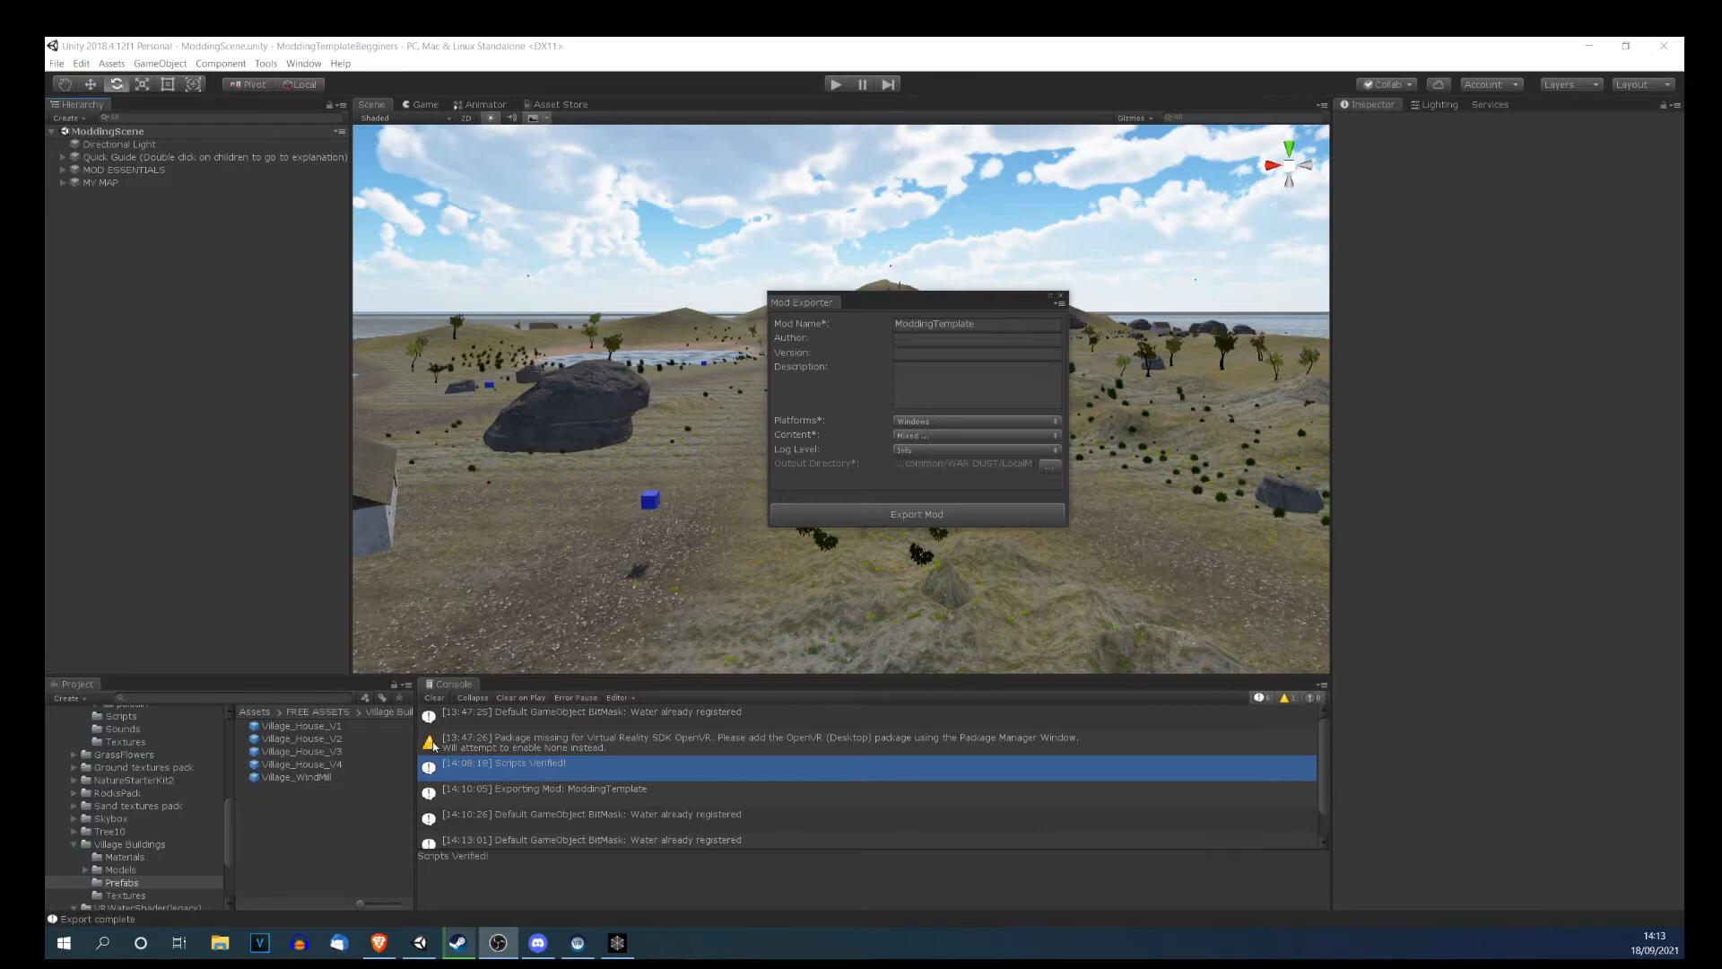
click(440, 744)
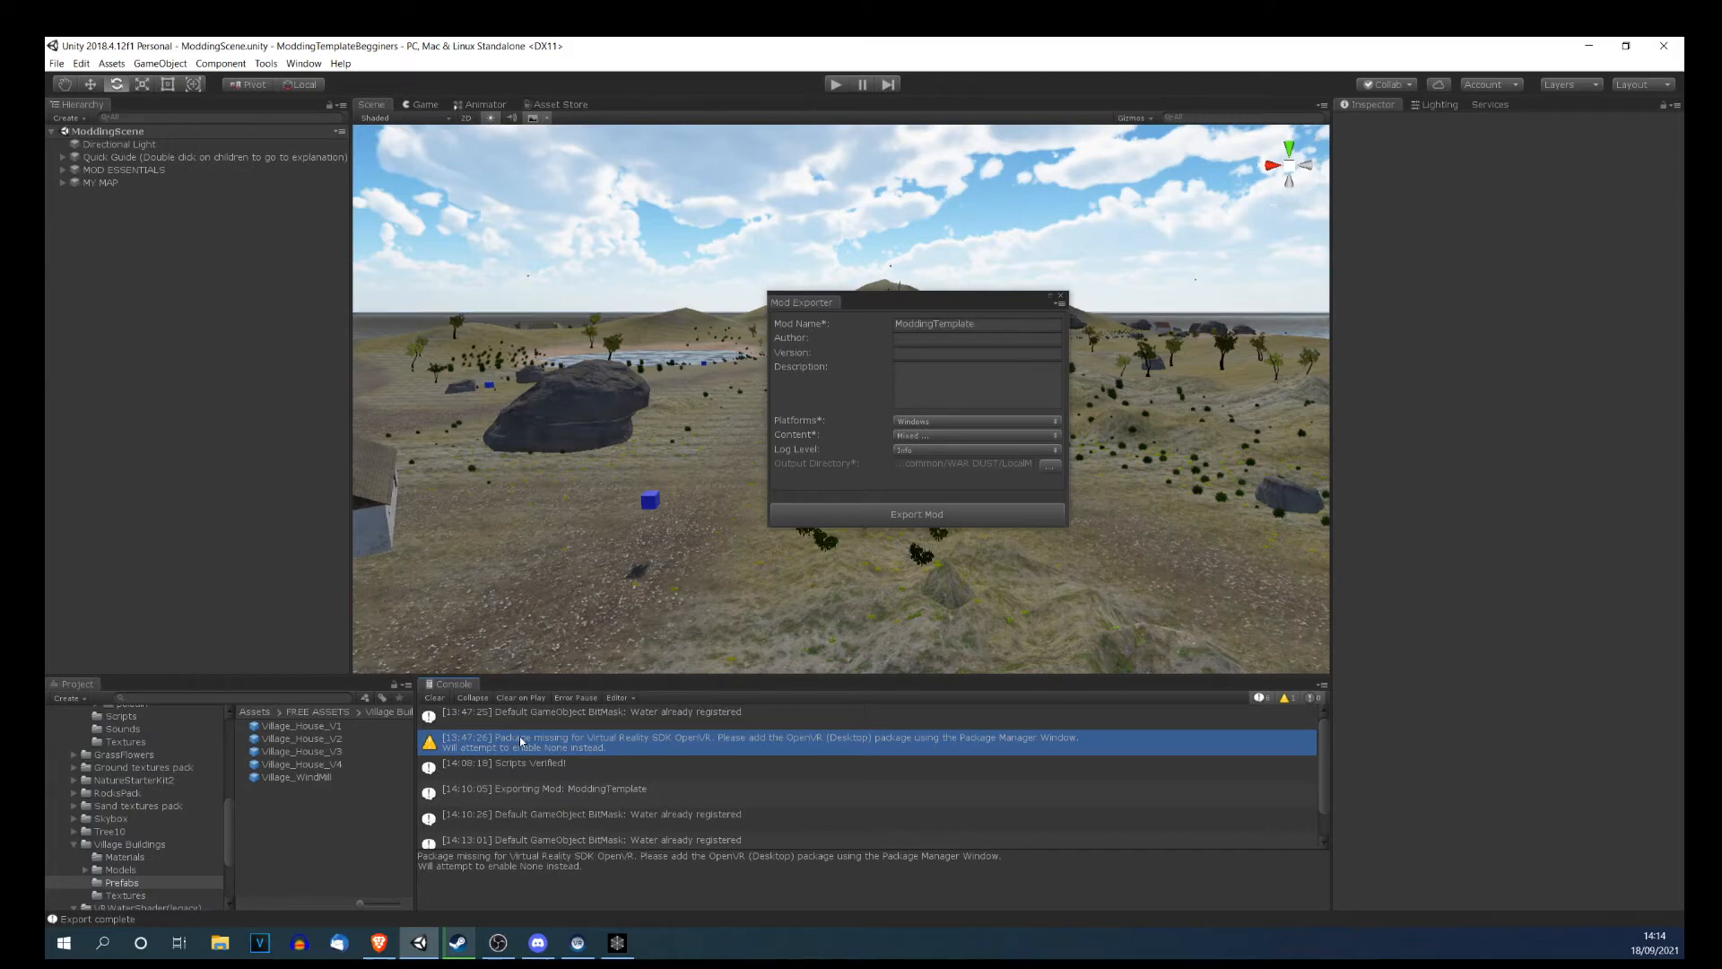
scroll(522, 741, down, 2)
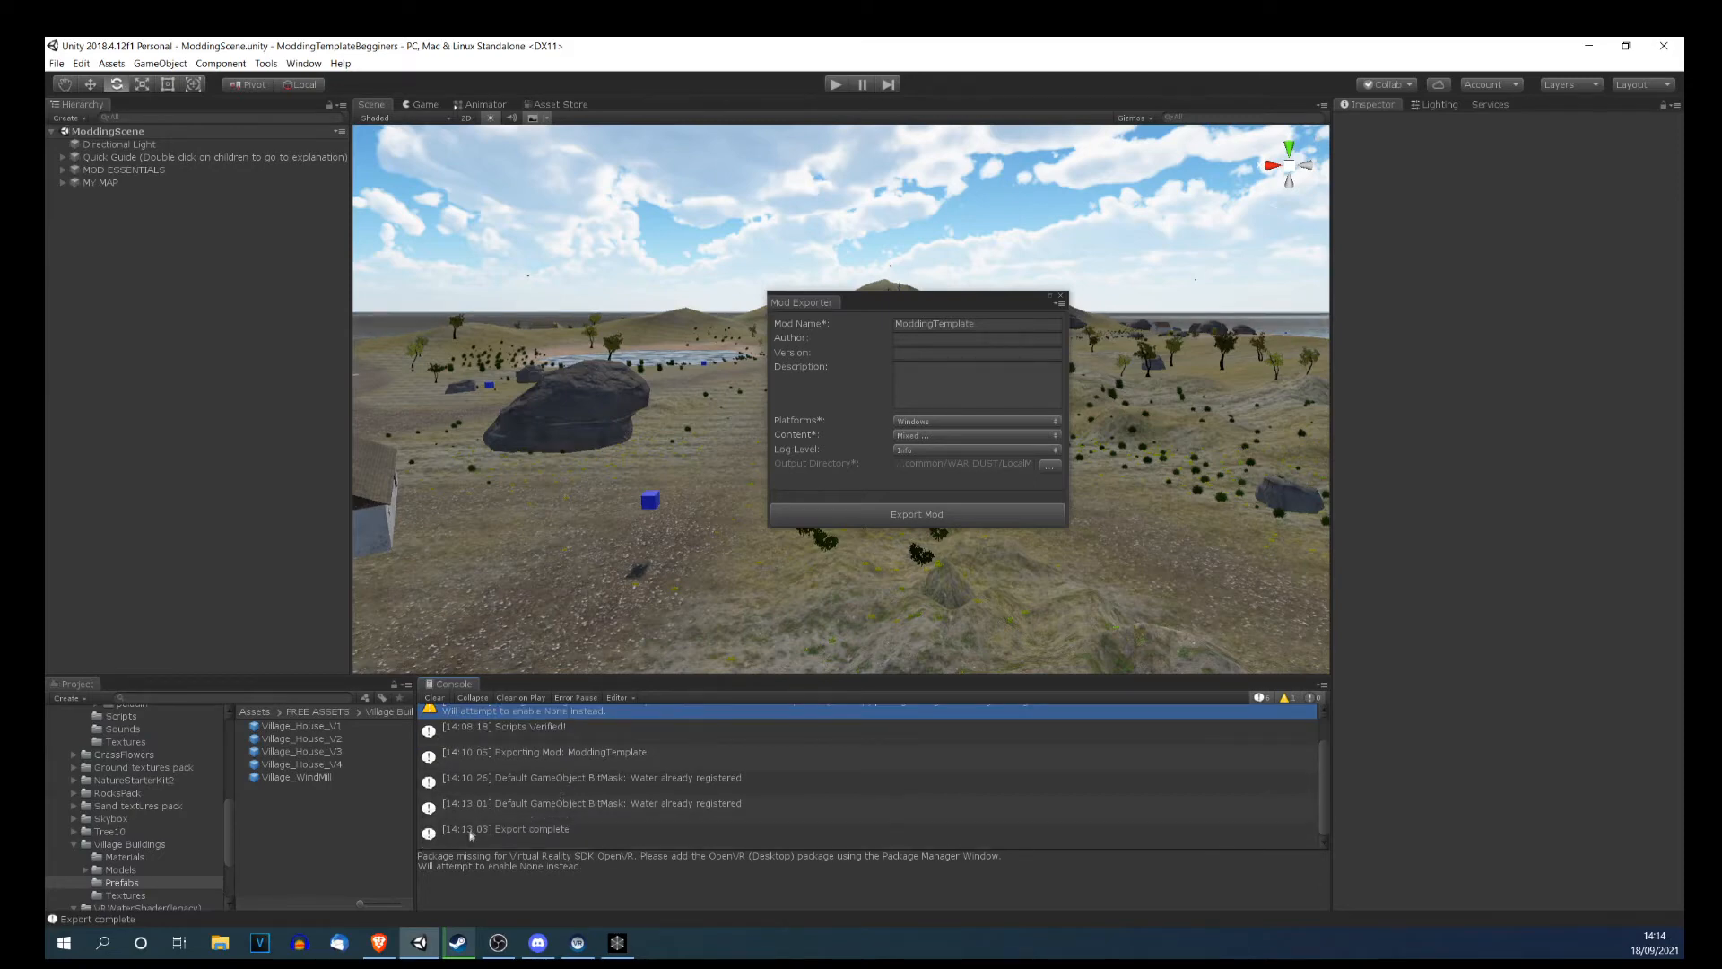
click(505, 834)
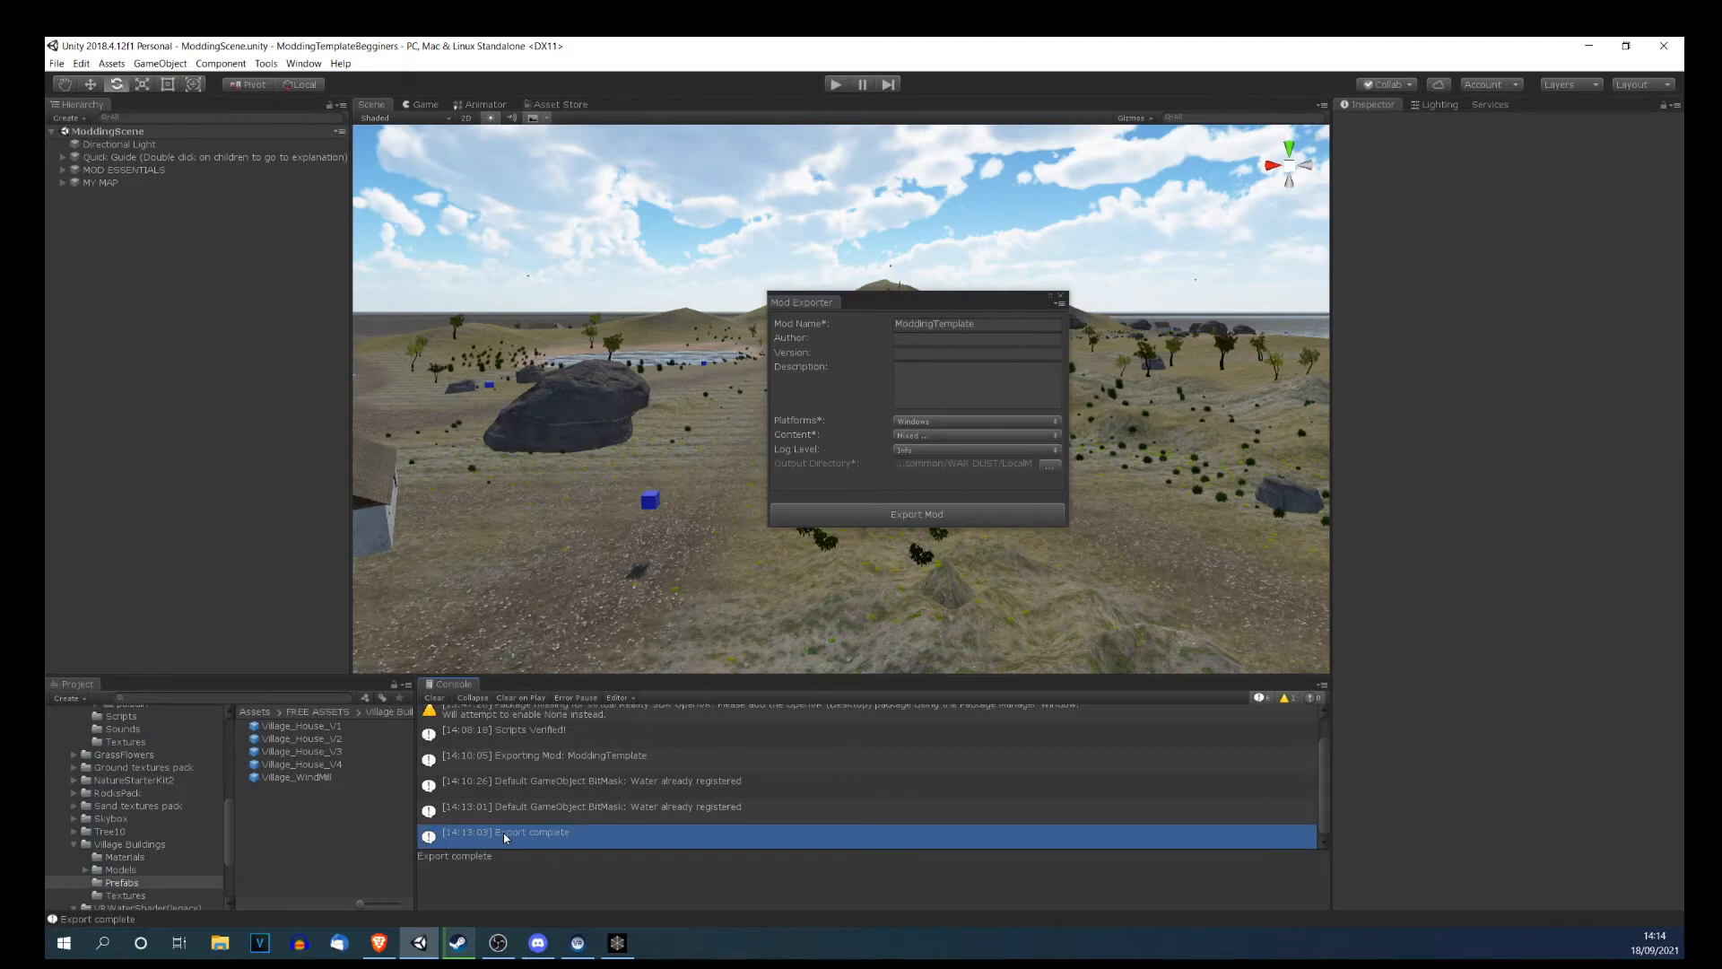
scroll(515, 835, down, 1)
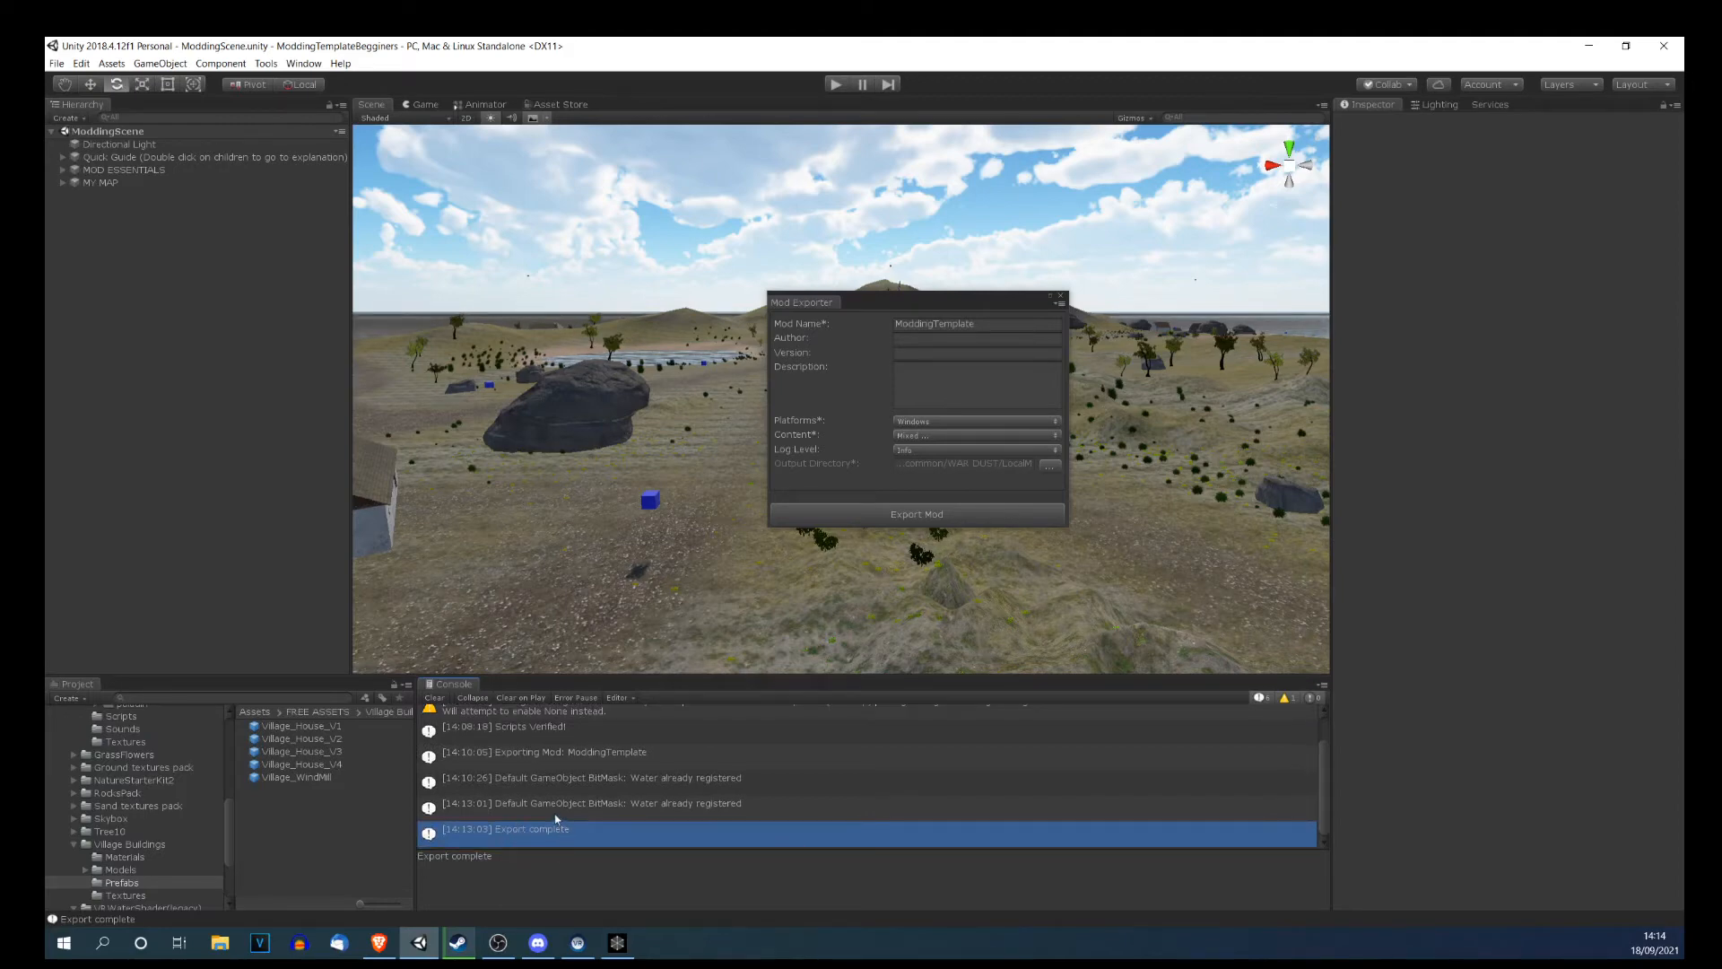
Switch to Steam, launch WAR DUST from the library and minimise the Steam window.
click(459, 942)
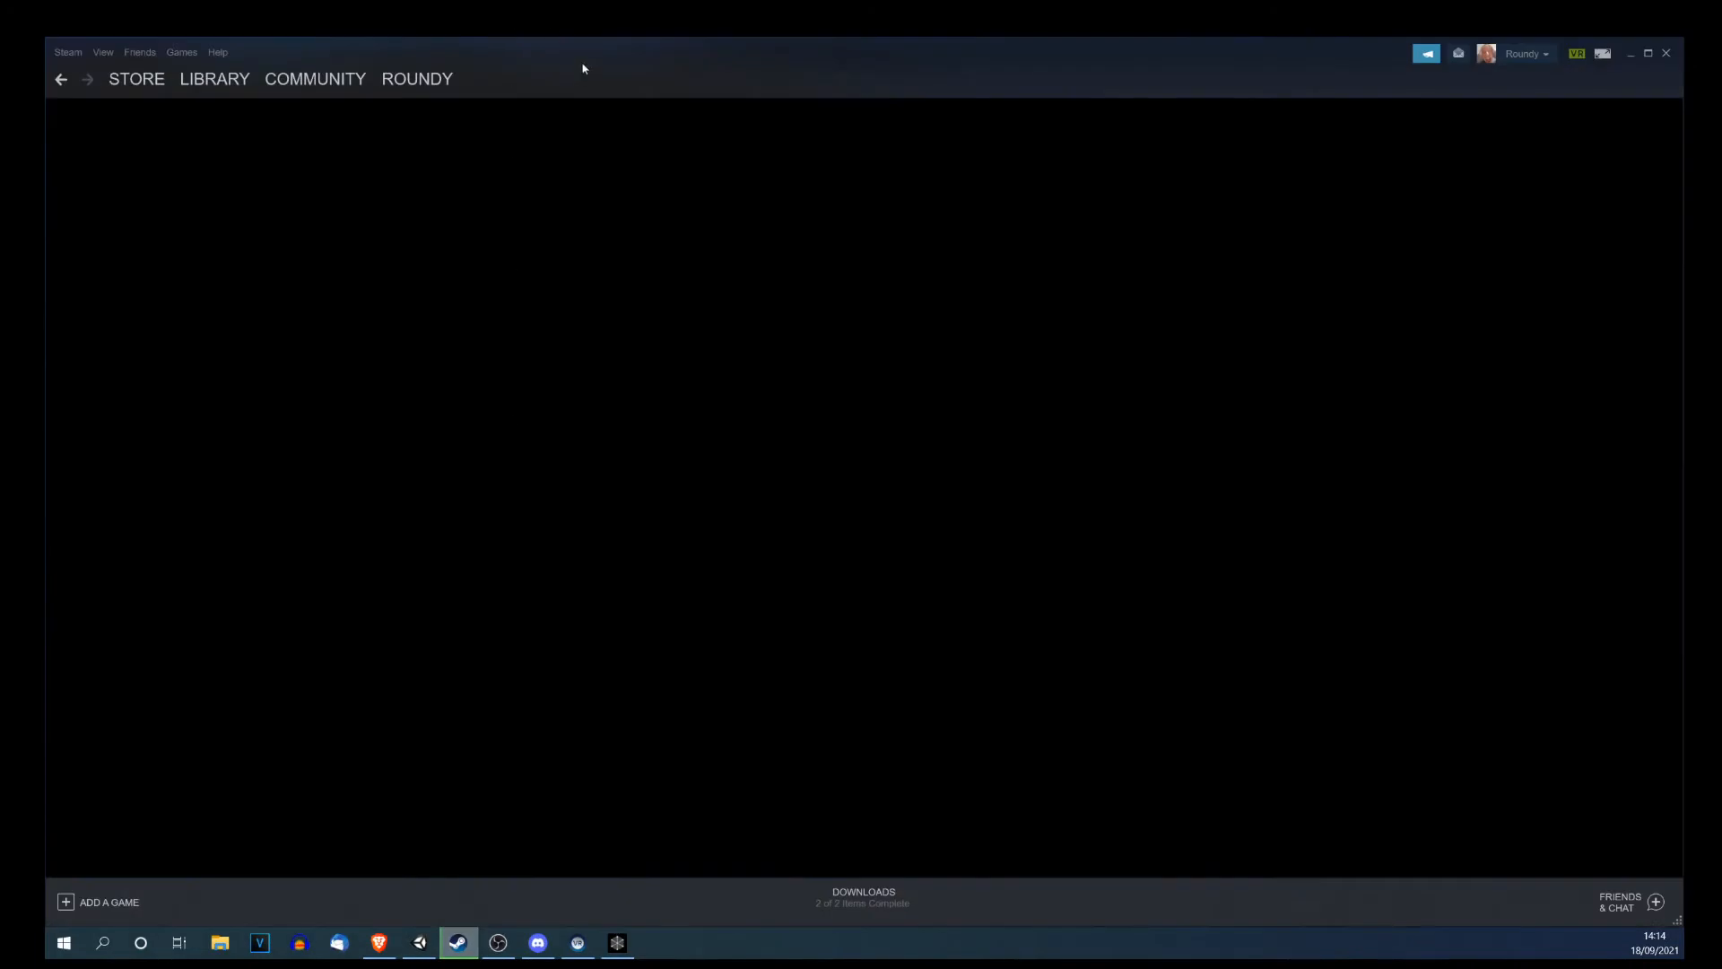
click(209, 78)
click(109, 229)
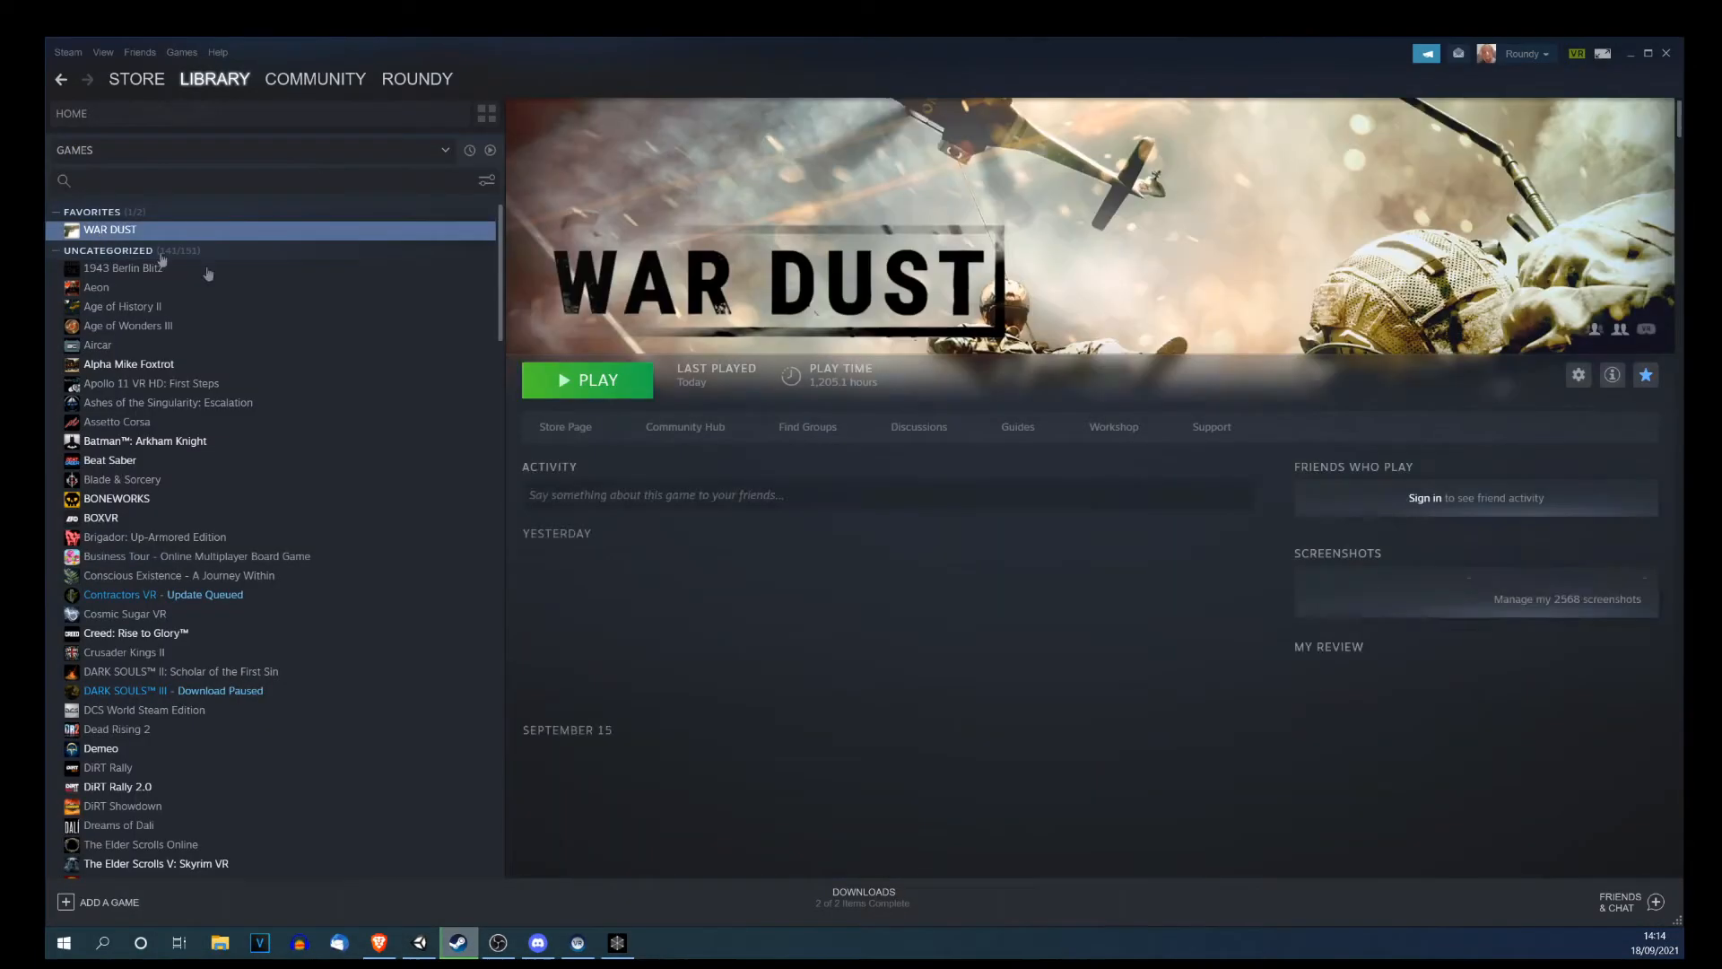
click(545, 391)
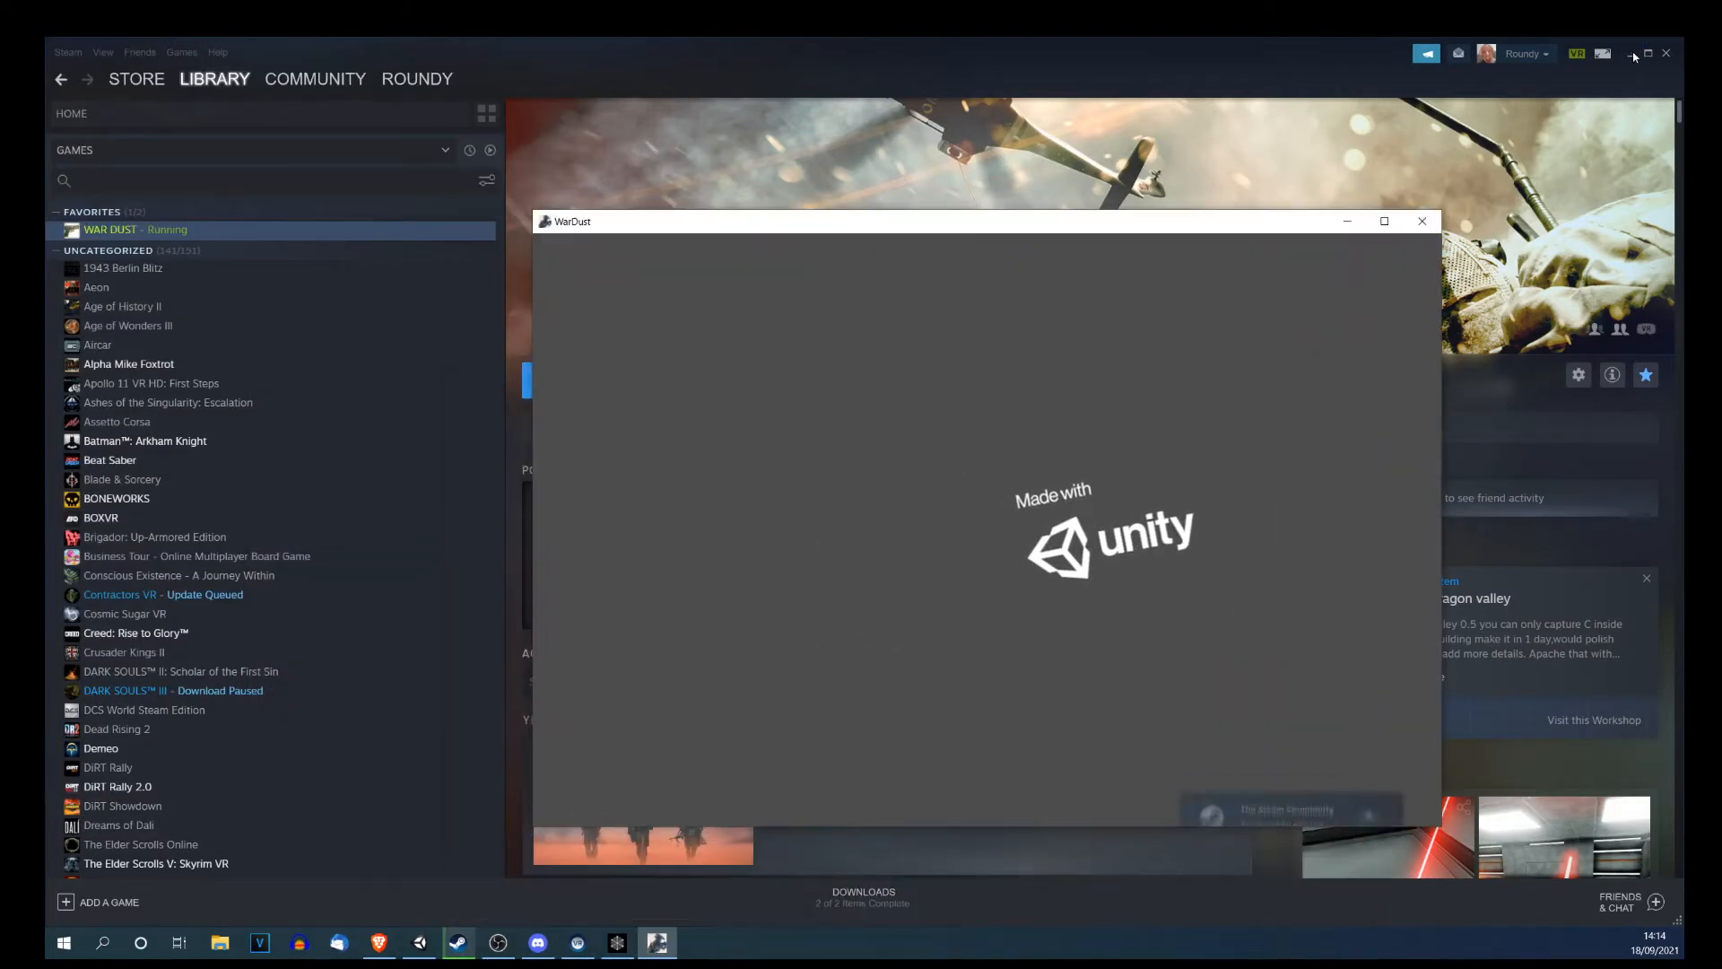
click(1630, 54)
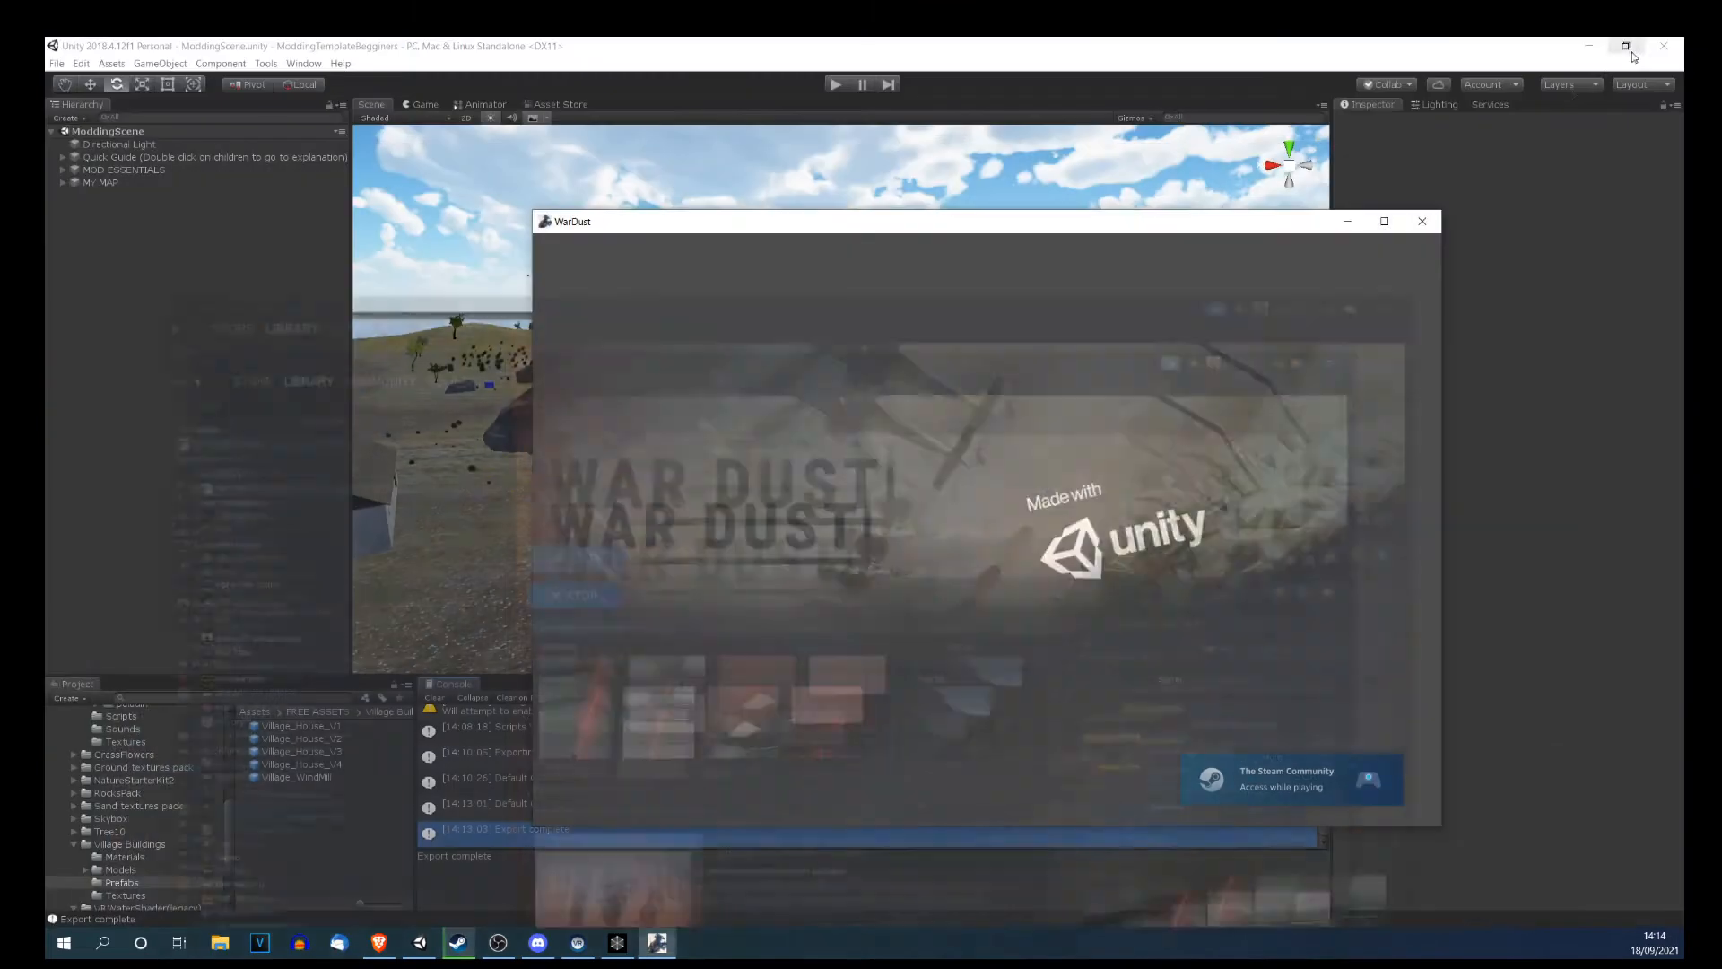
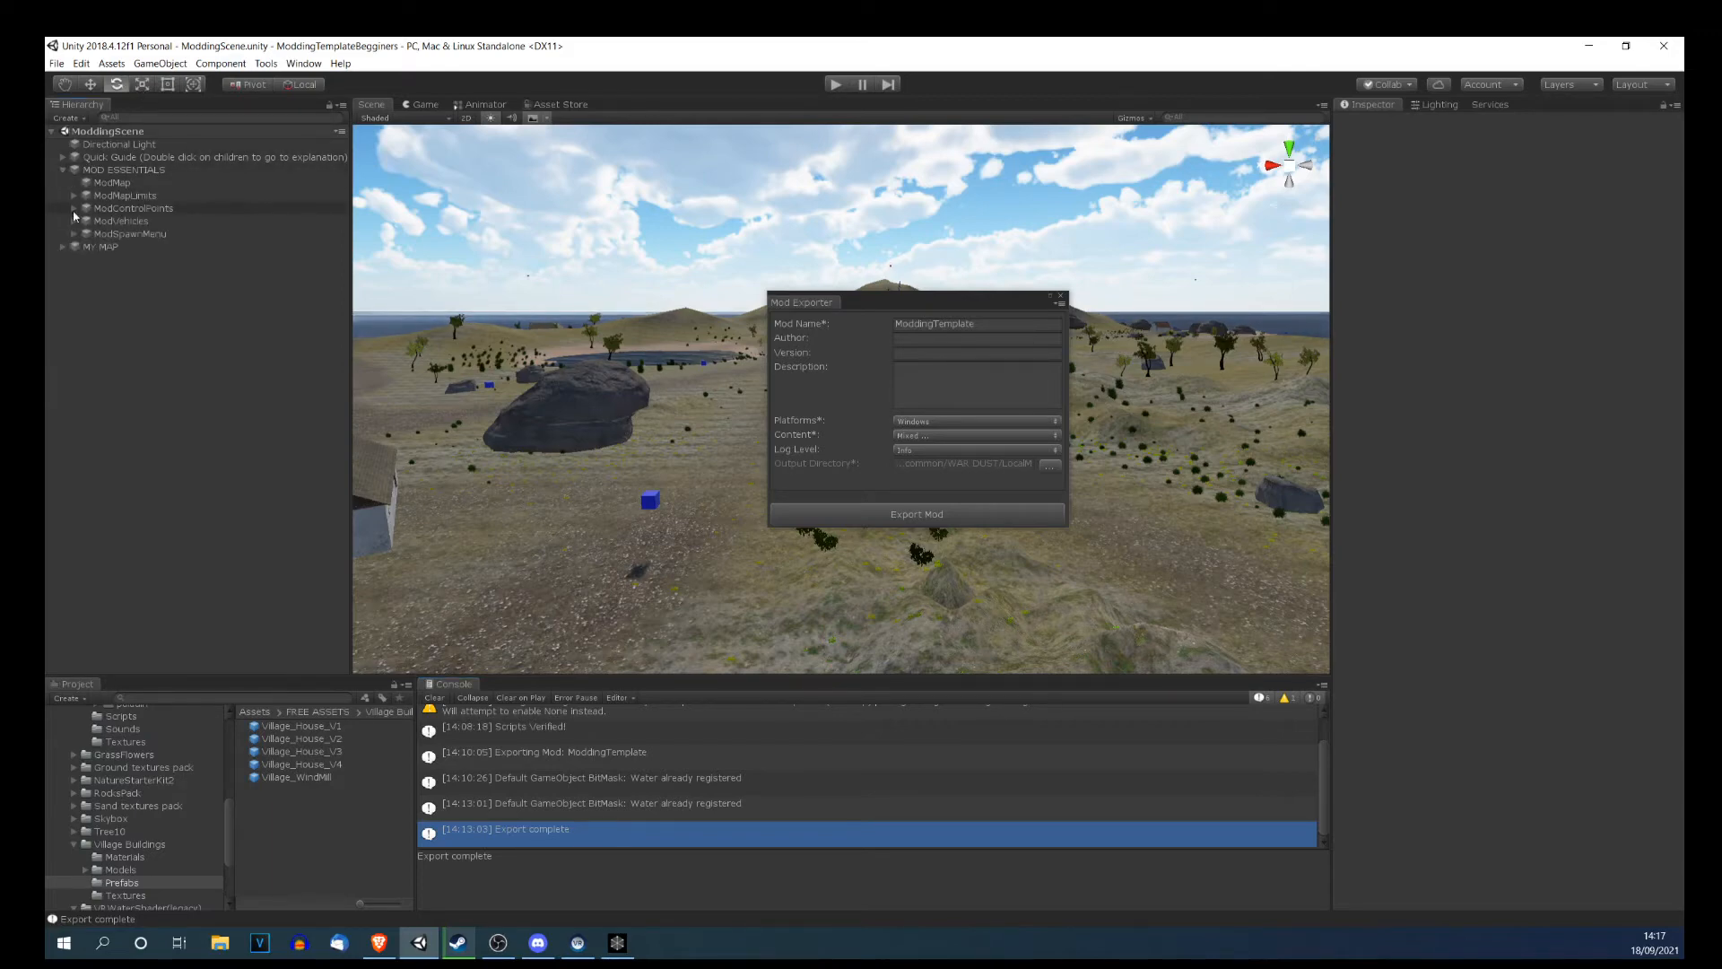
Focus the scene on control point CP X and close the Mod Exporter window.
double_click(97, 222)
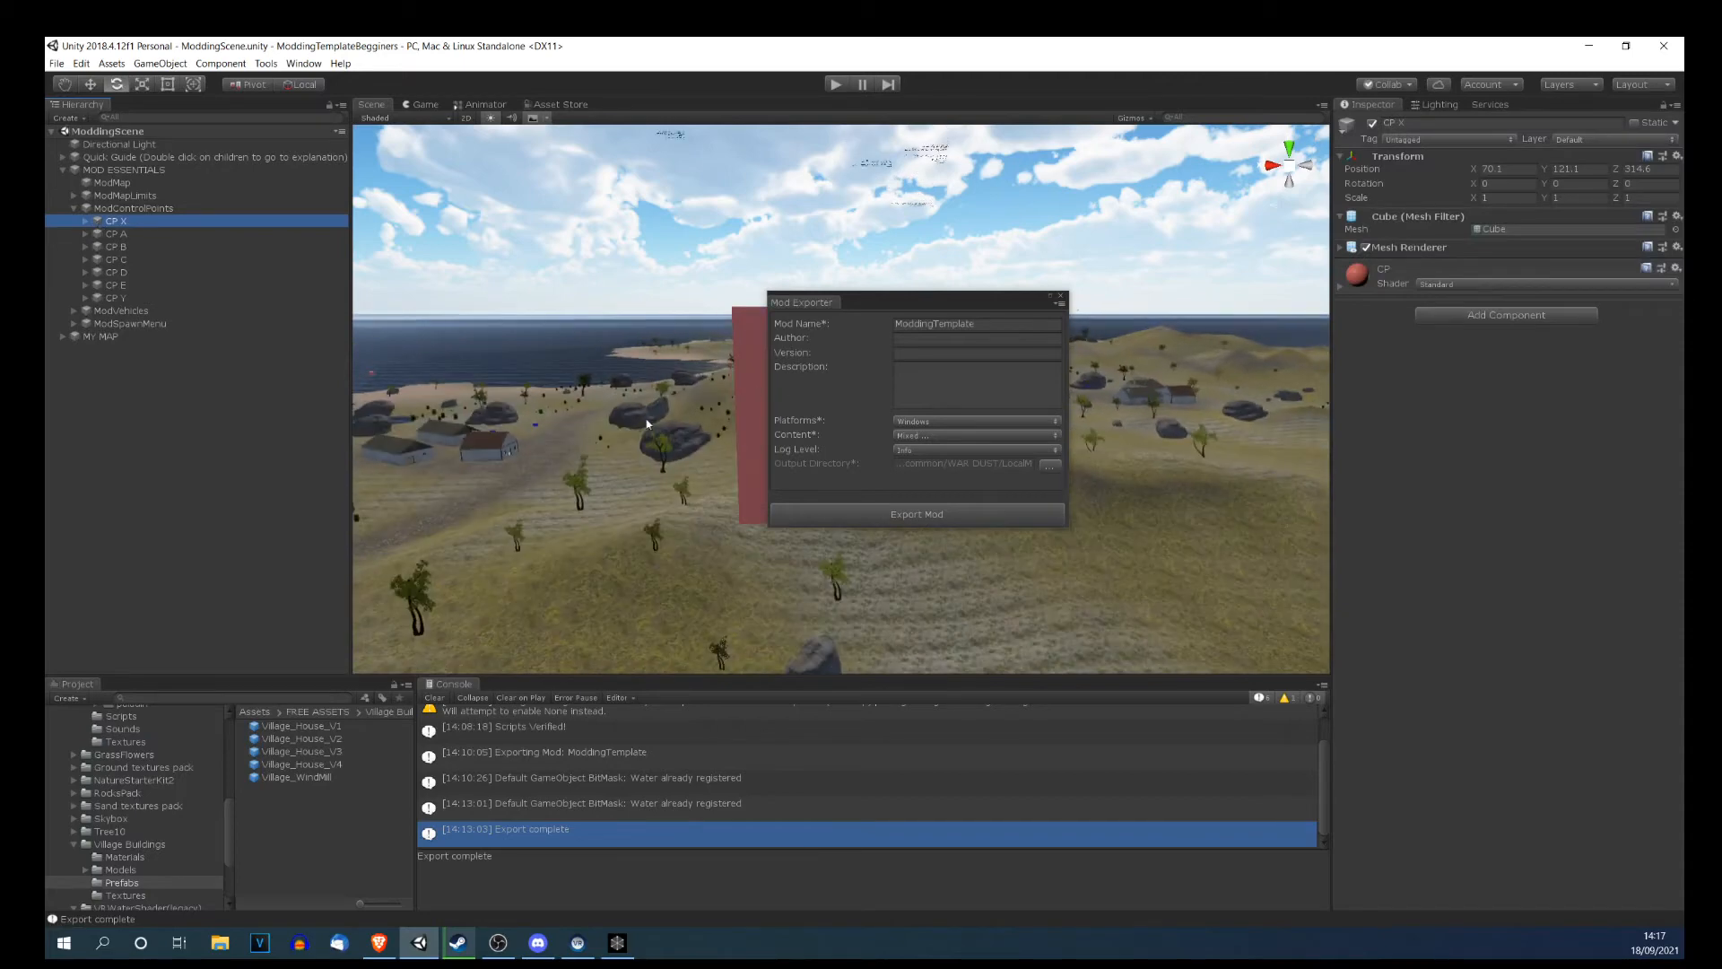
click(1058, 297)
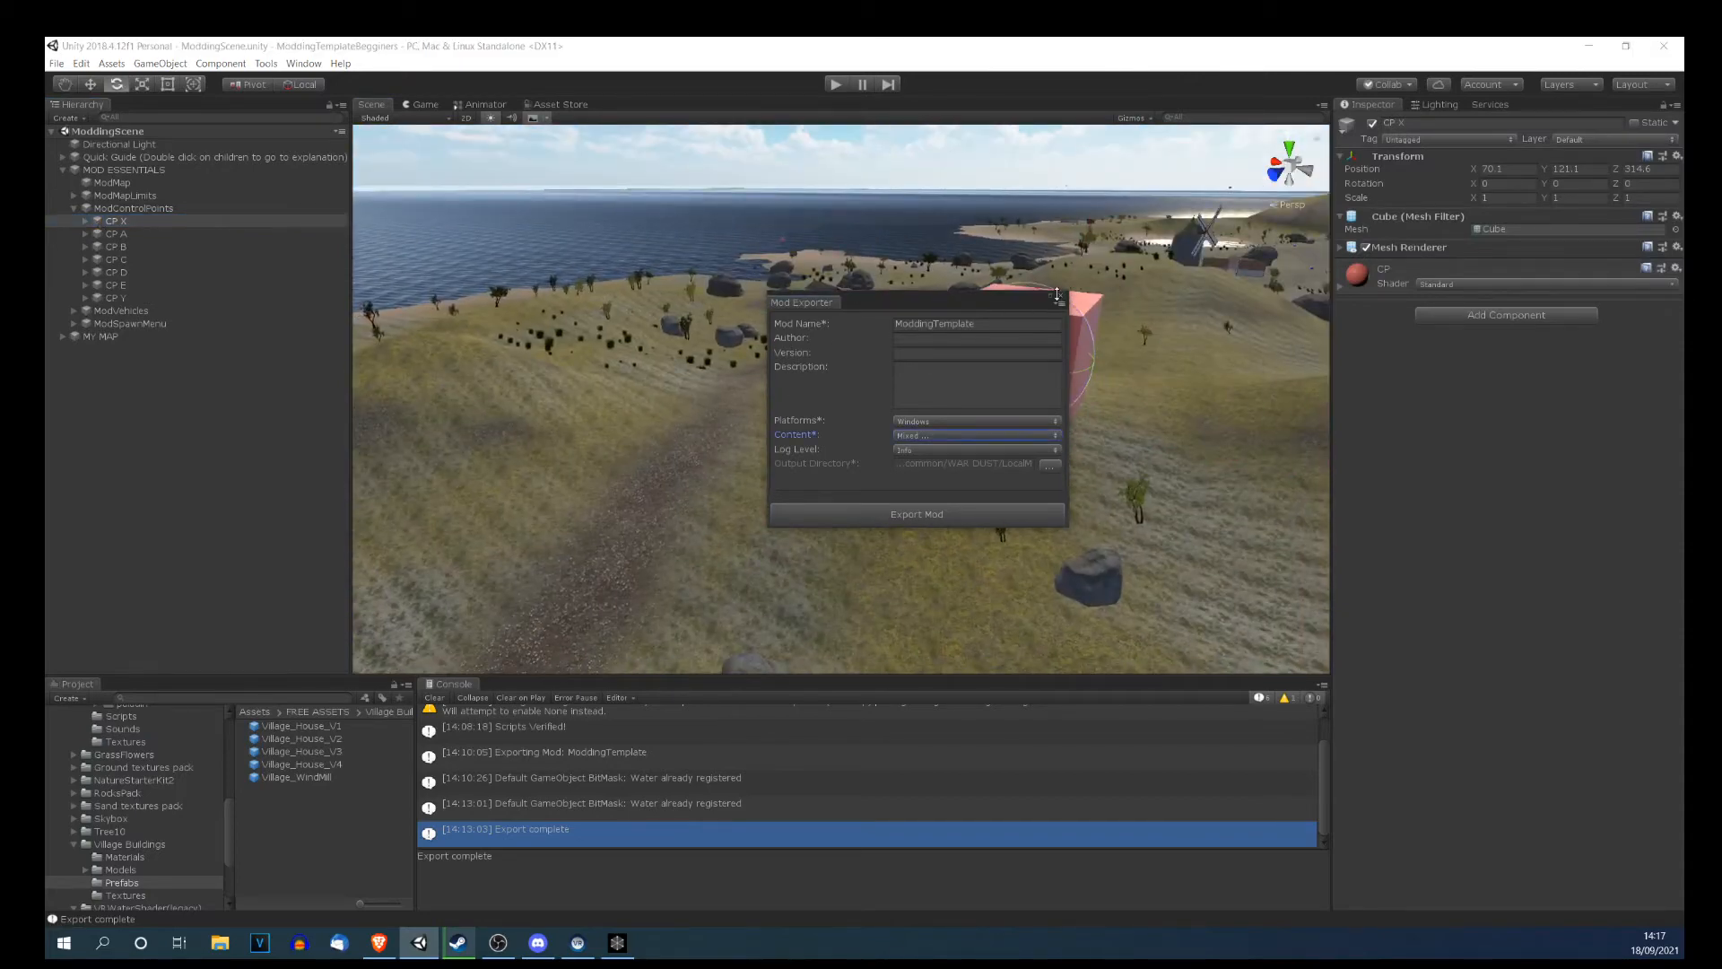
click(1060, 298)
Select the brick house Village_House_V3 (2) and lower it towards the ground, to a Y position of about -14.32.
right_drag(834, 377, 687, 510)
right_drag(772, 448, 270, 346)
key(w)
middle_drag(637, 434, 615, 281)
right_drag(682, 289, 765, 356)
click(765, 356)
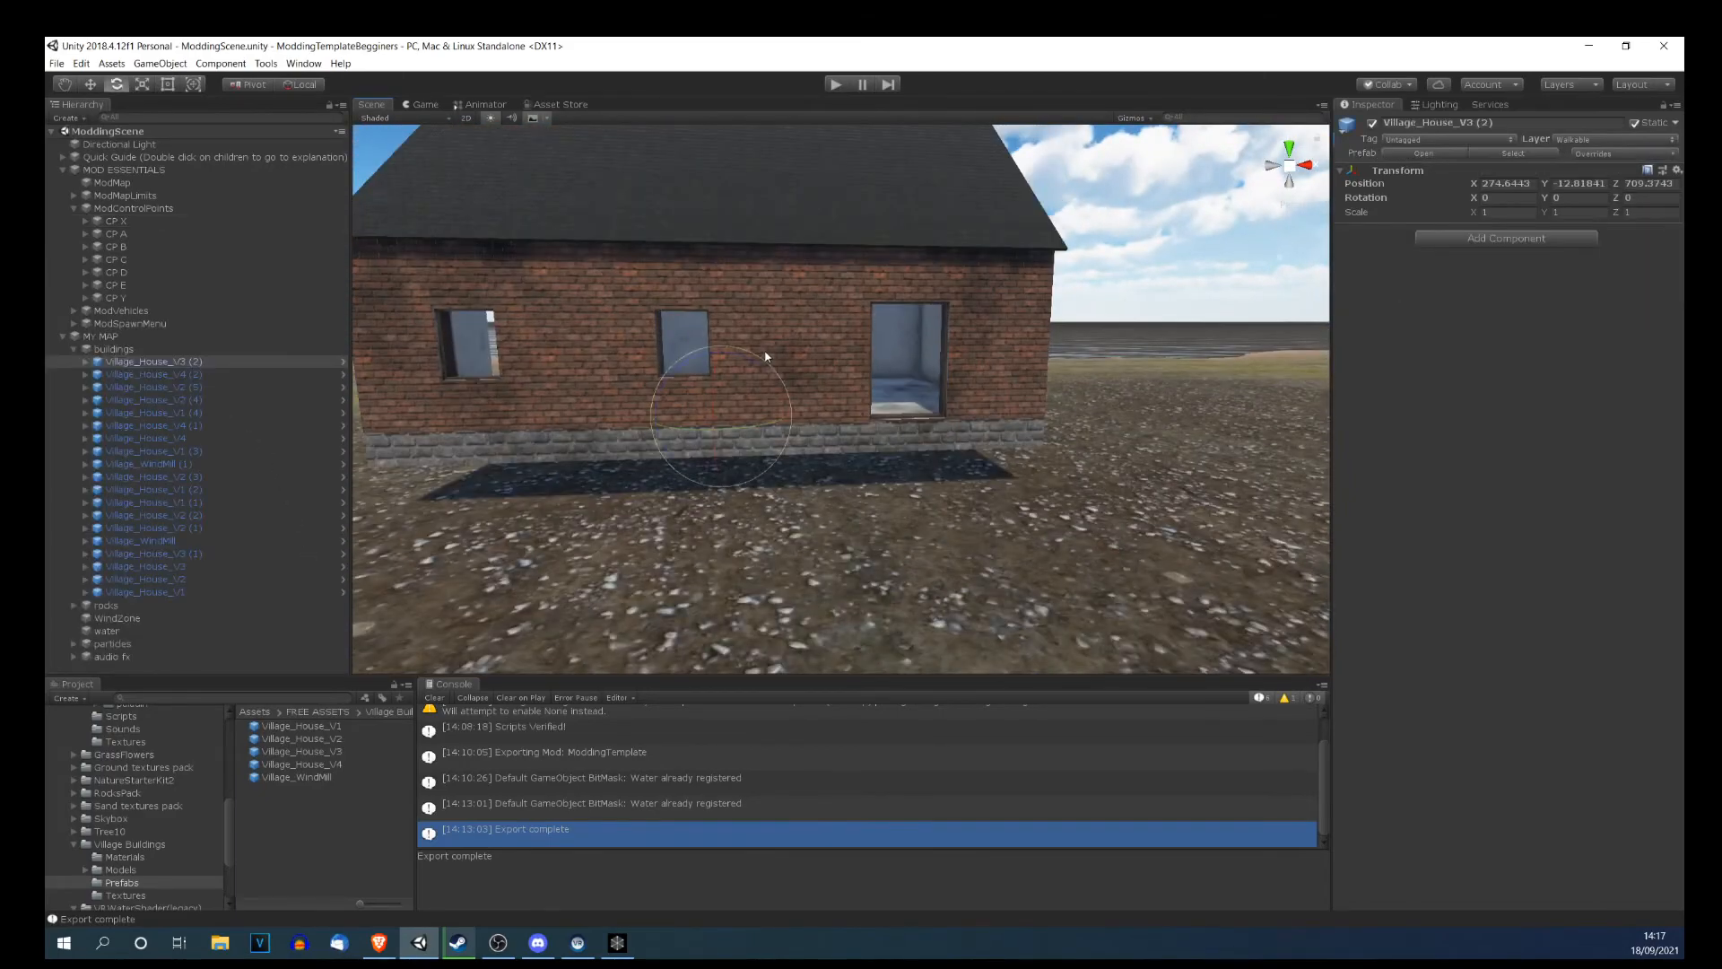
drag(719, 355, 718, 414)
right_drag(718, 415, 1475, 364)
key(w)
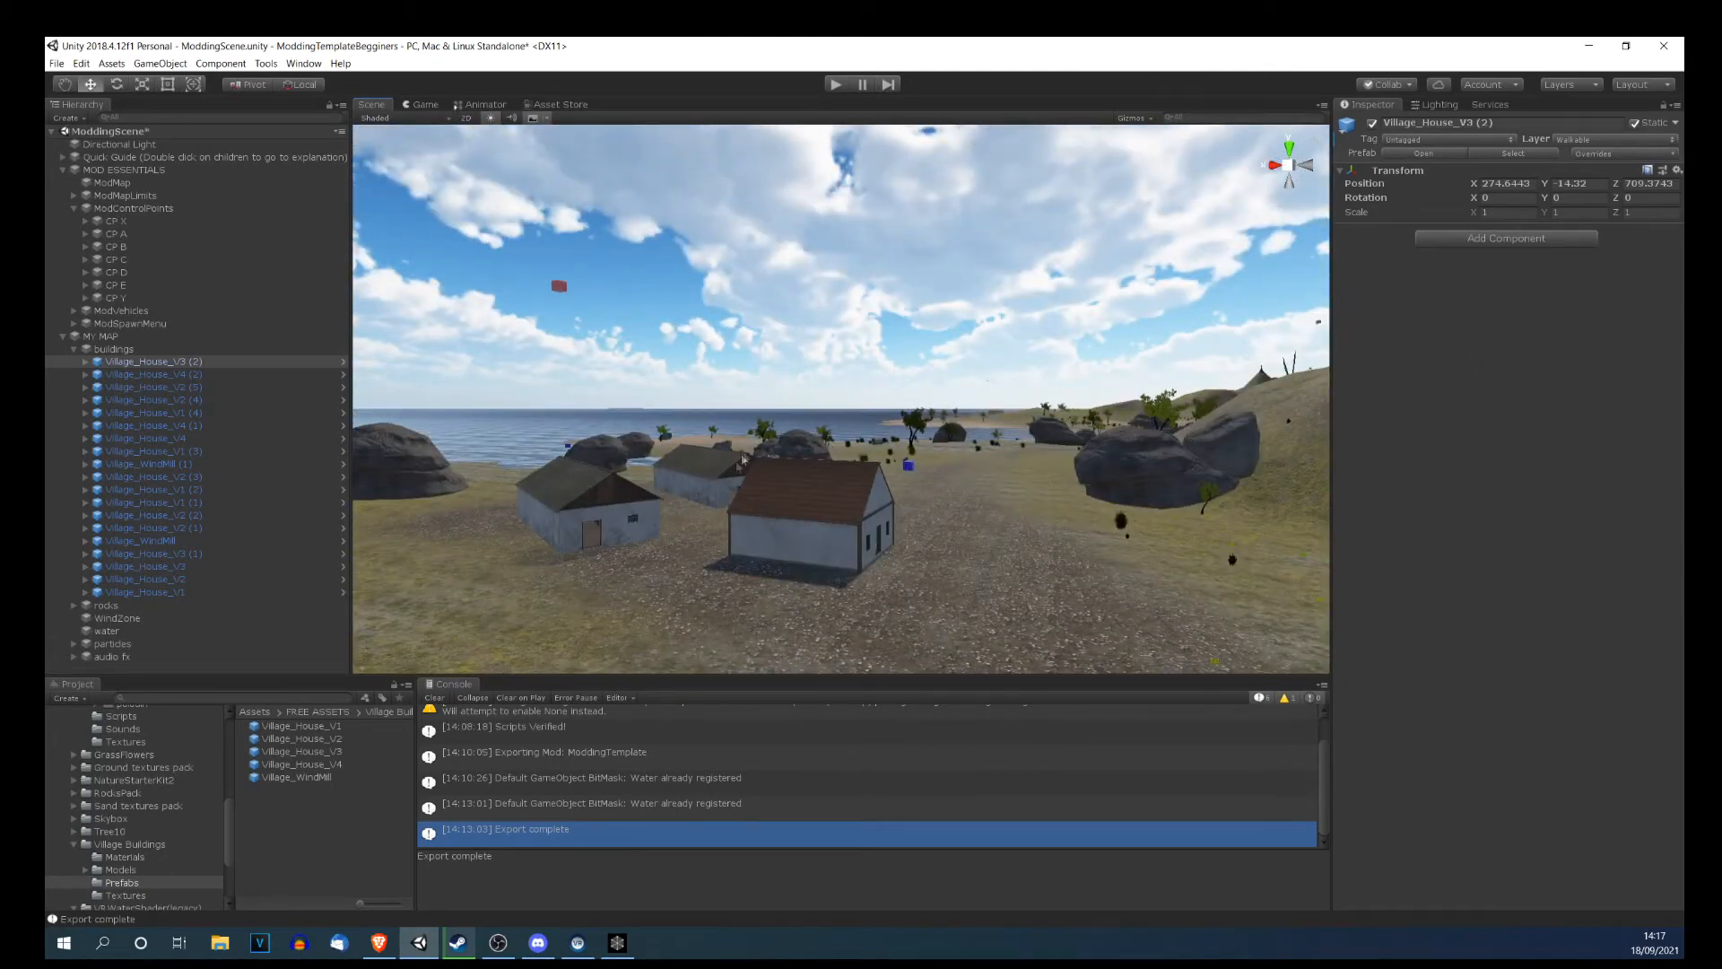
Focus on the first Plane under ModVehicles and lower its blue cube to the ground, at about Y 80.33.
click(73, 311)
double_click(117, 323)
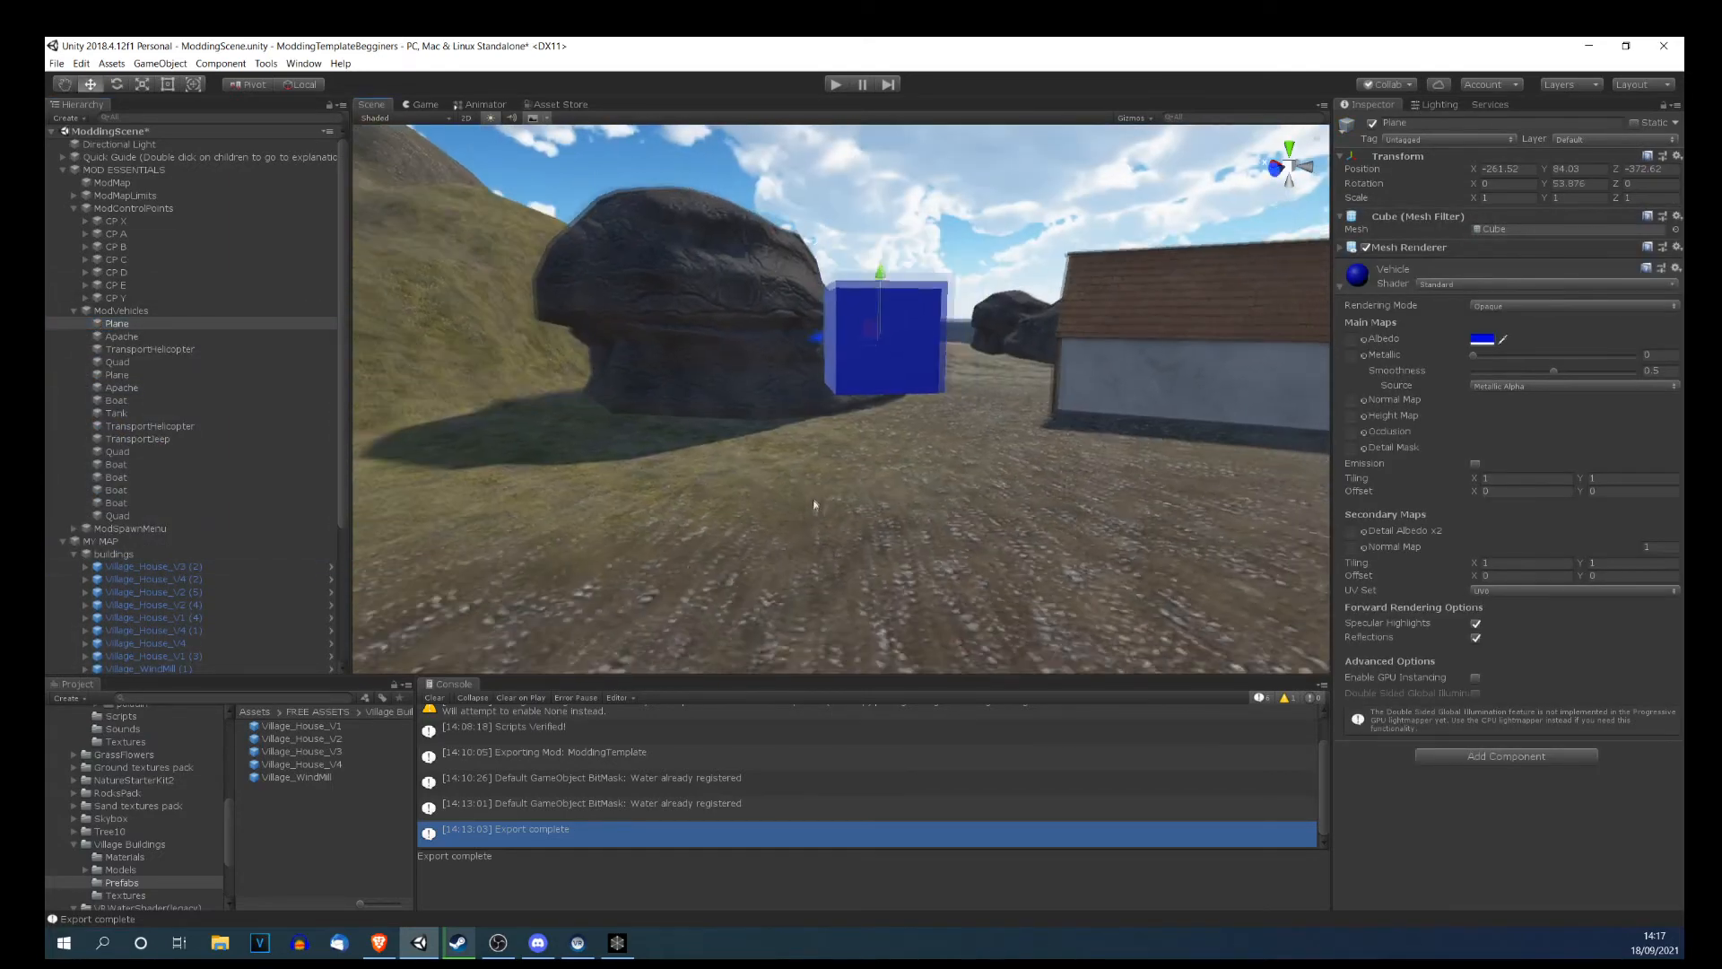
scroll(814, 505, down, 5)
drag(863, 309, 864, 427)
middle_drag(863, 427, 763, 234)
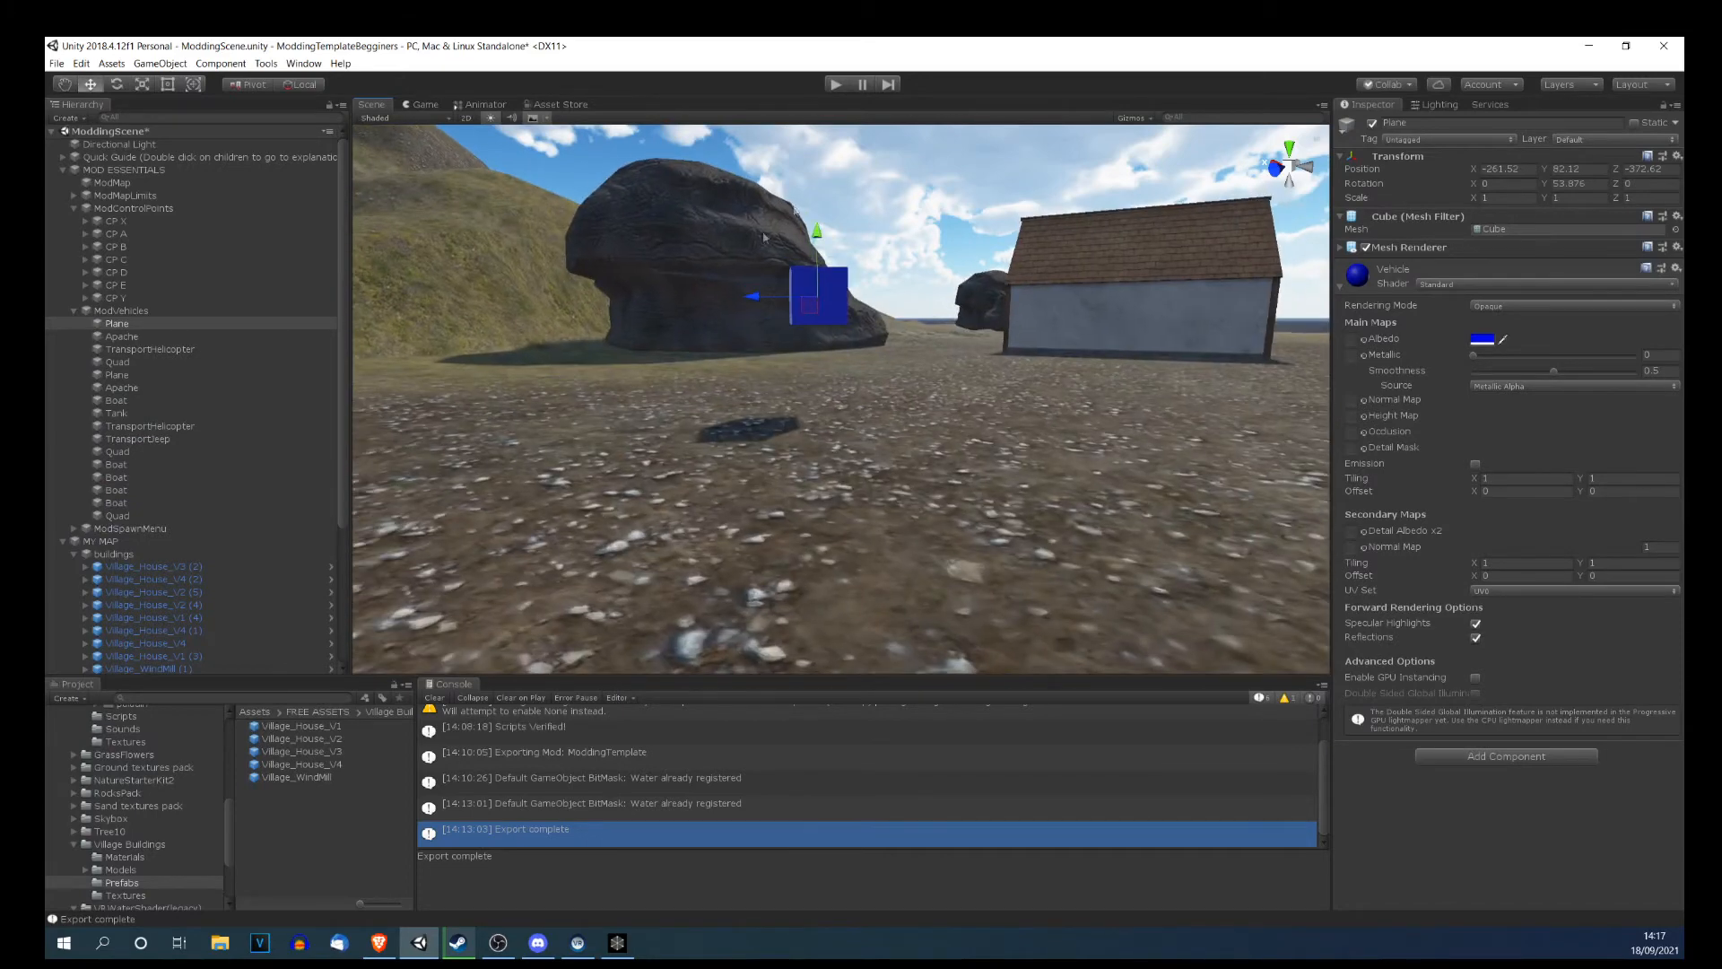
drag(826, 237, 809, 330)
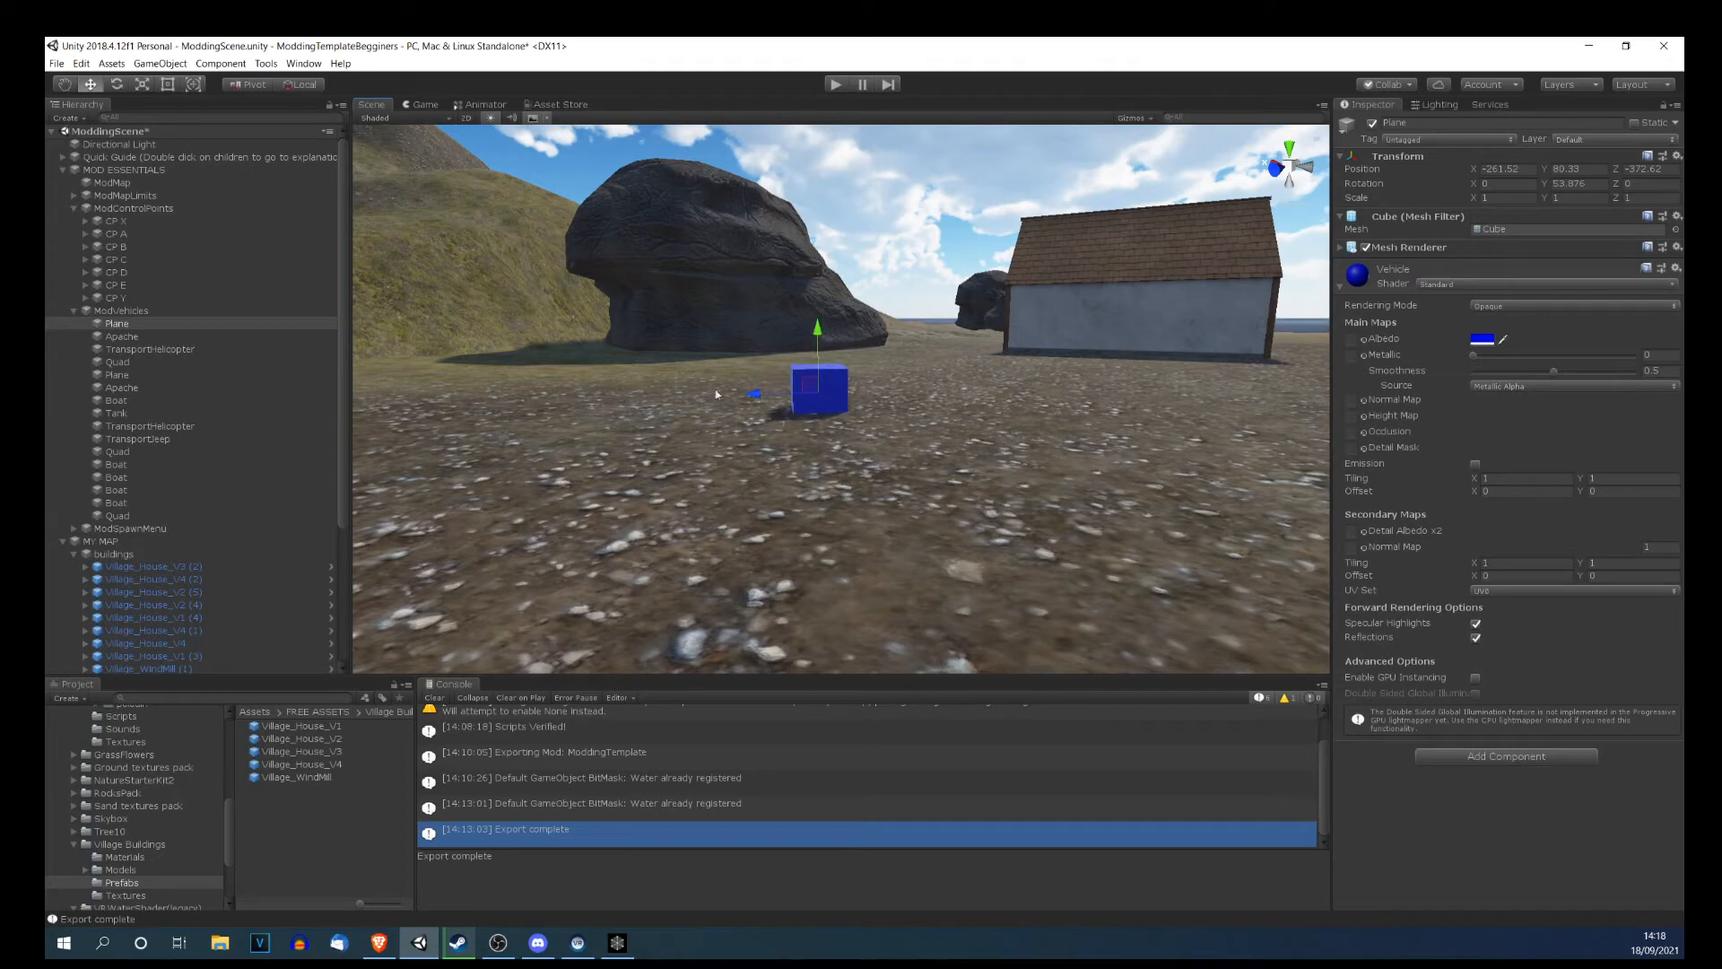
scroll(641, 422, down, 4)
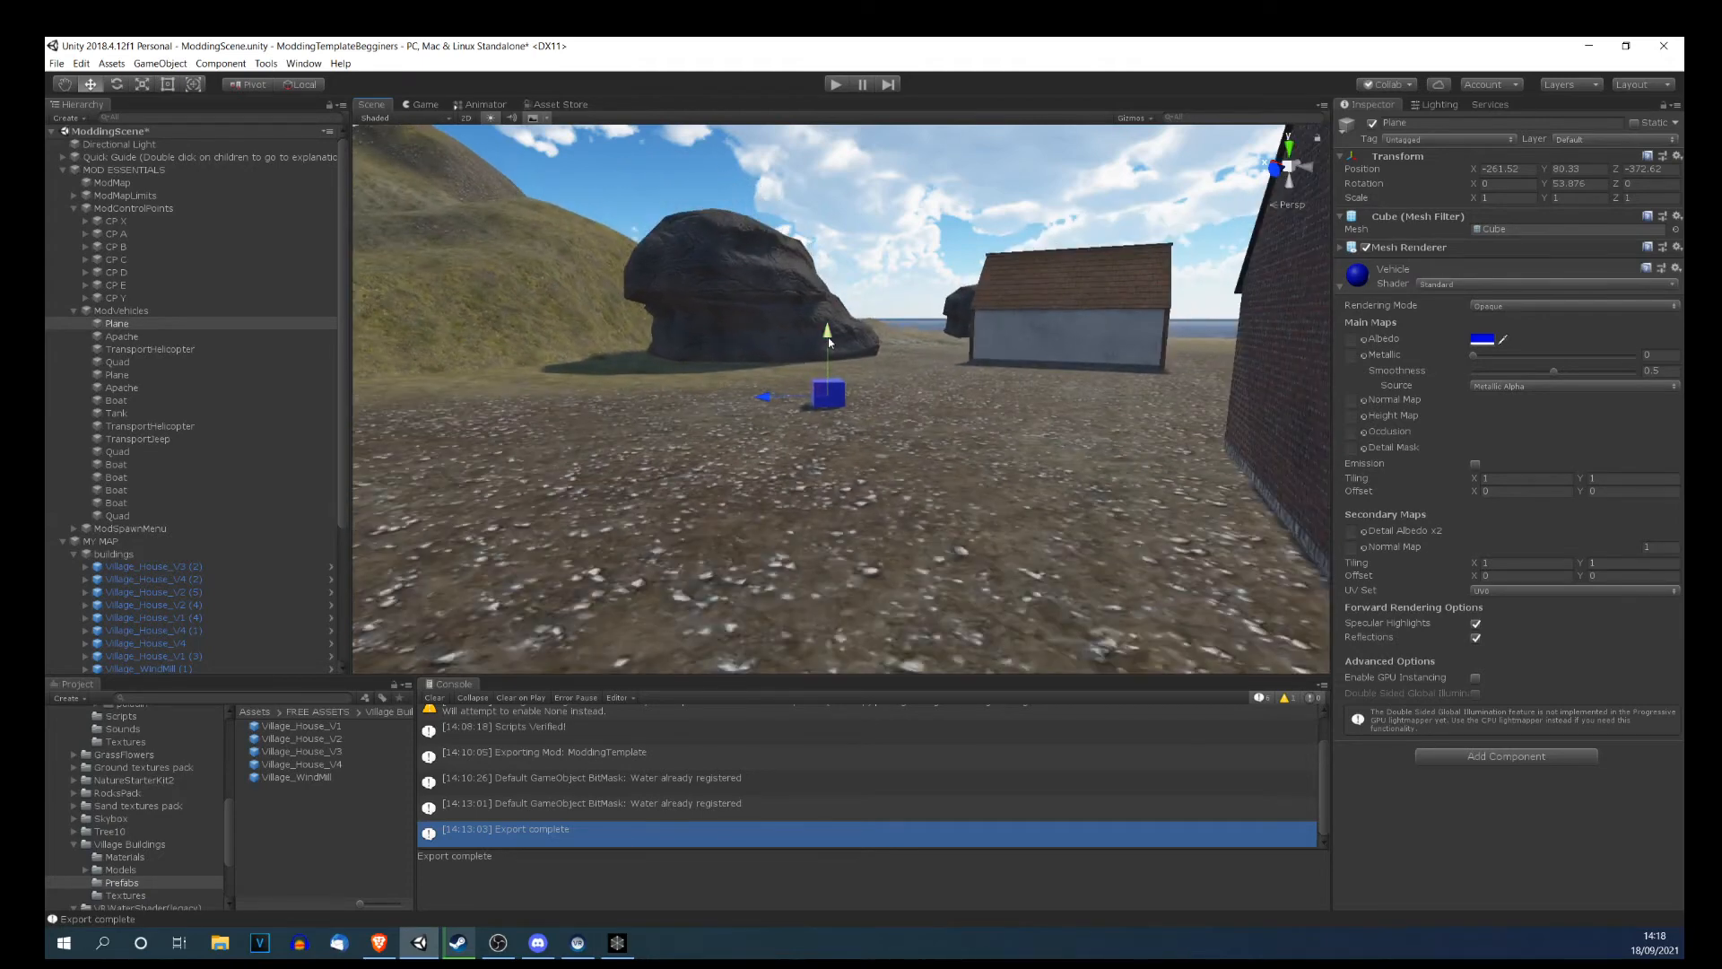
Readjust the height of the first Plane's blue cube to about Y 83.21 and collapse the ModVehicles group.
key(f)
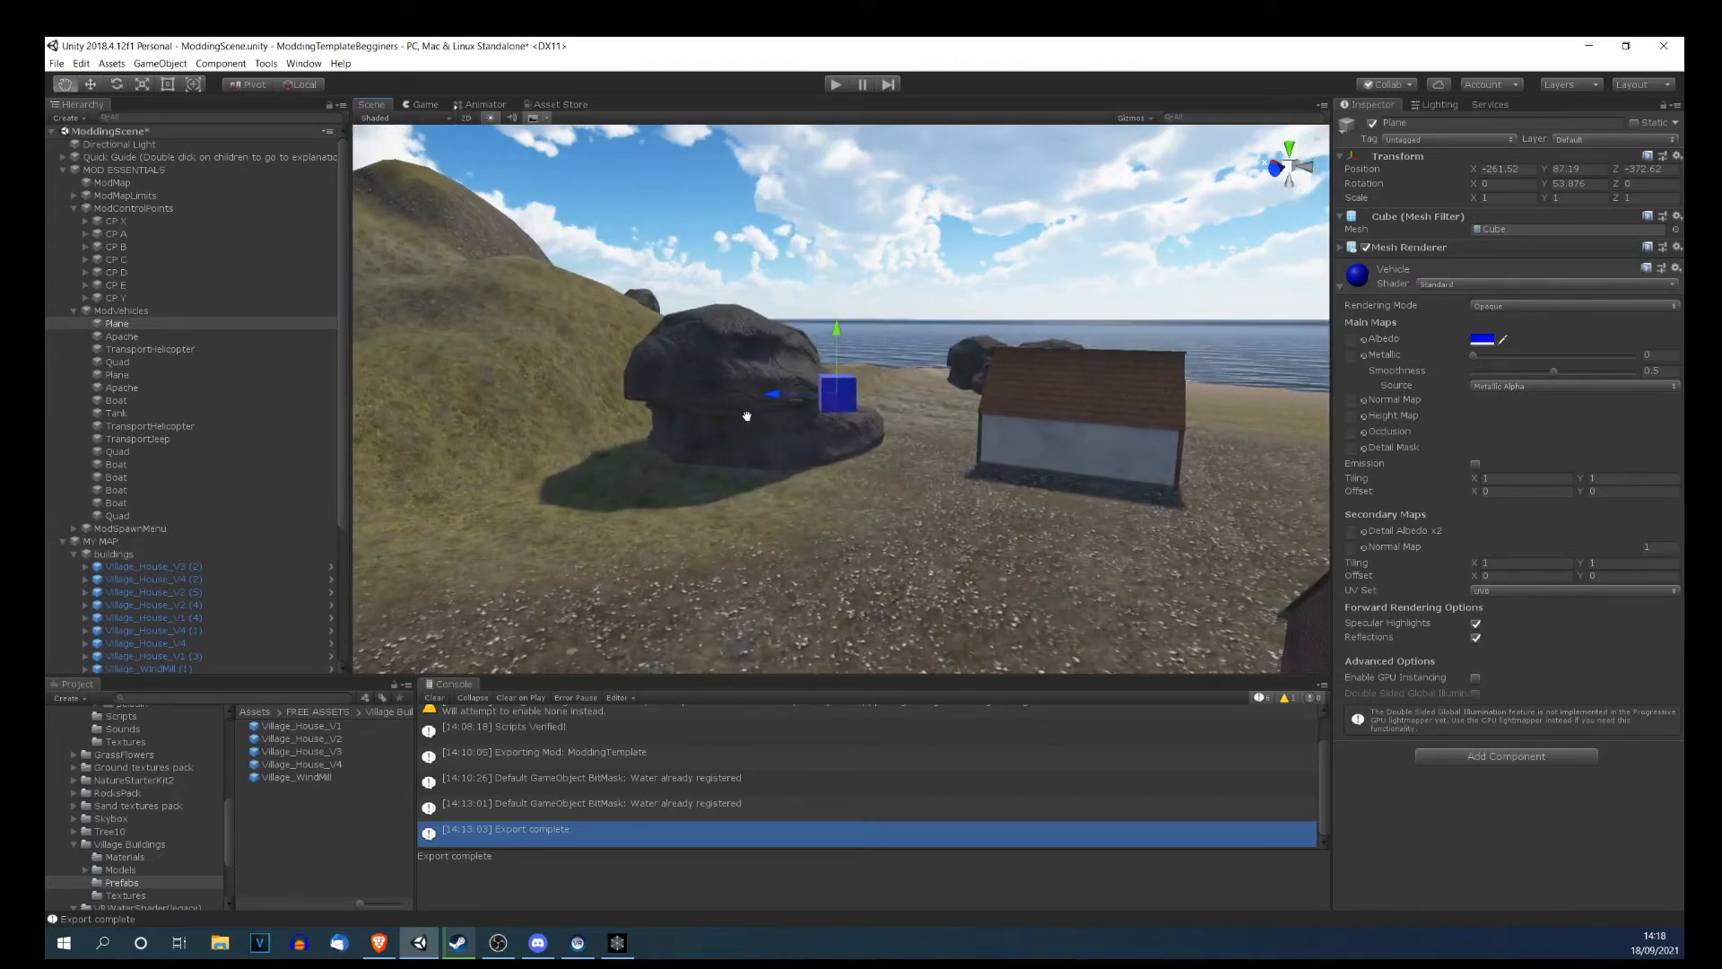
drag(831, 327, 824, 238)
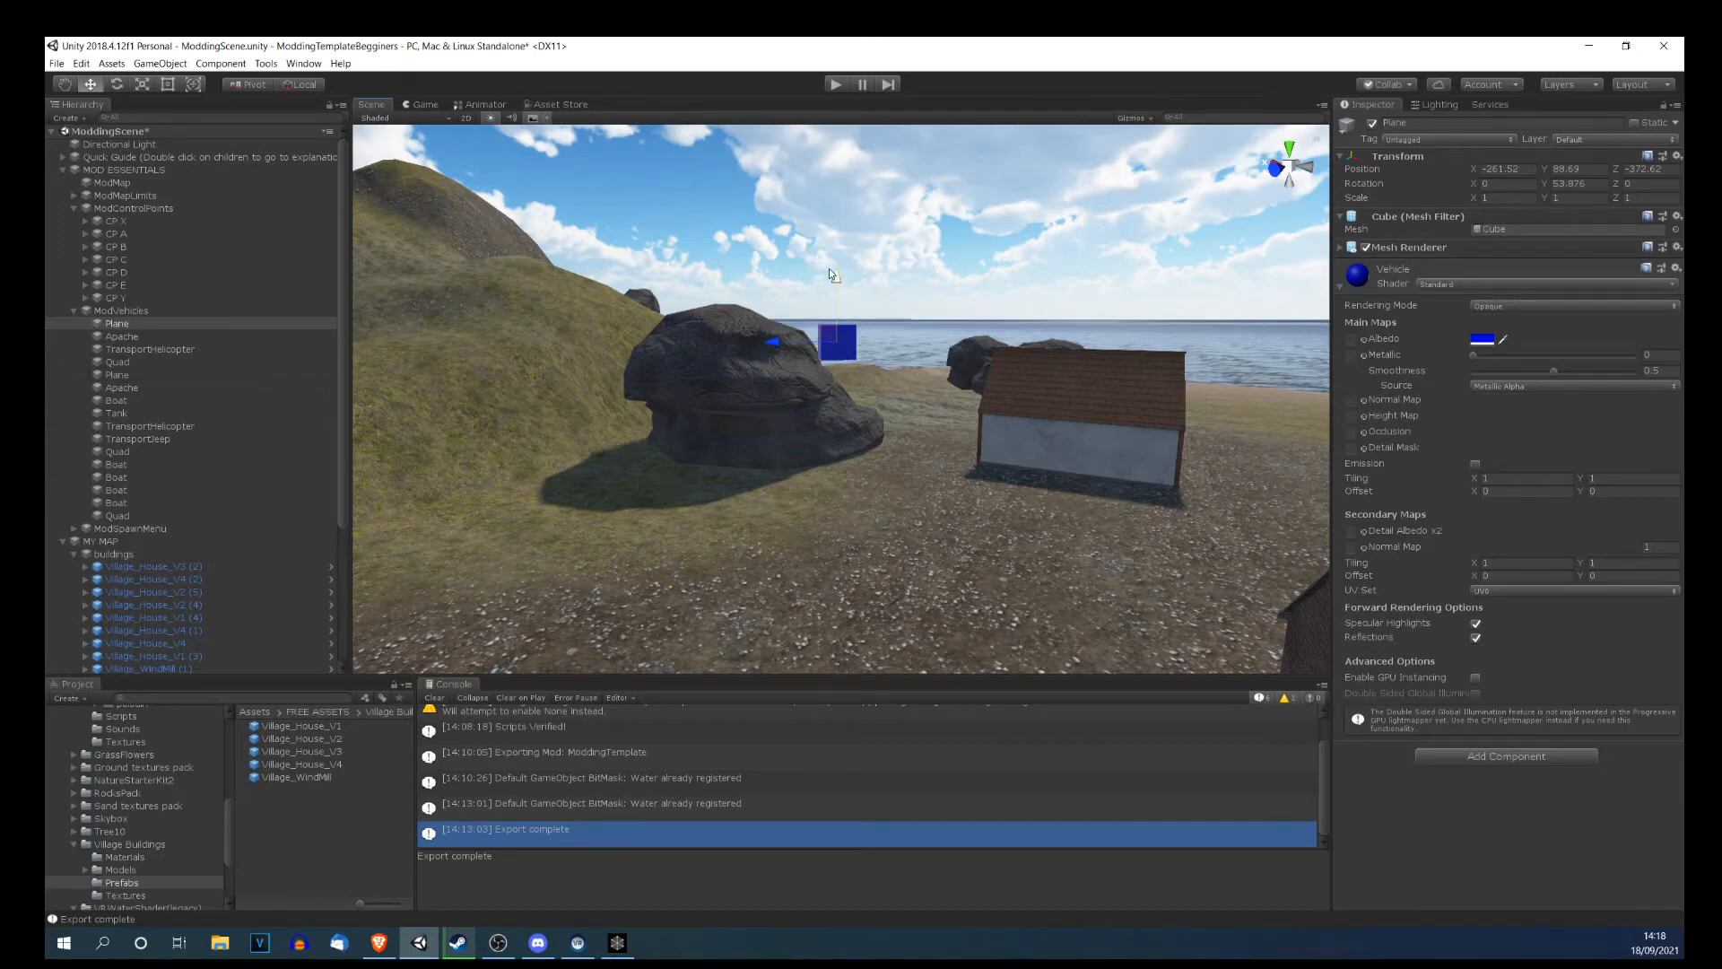
drag(821, 431, 824, 547)
middle_drag(789, 564, 731, 336)
drag(783, 229, 783, 230)
middle_drag(682, 273, 769, 470)
right_drag(770, 471, 238, 341)
click(75, 310)
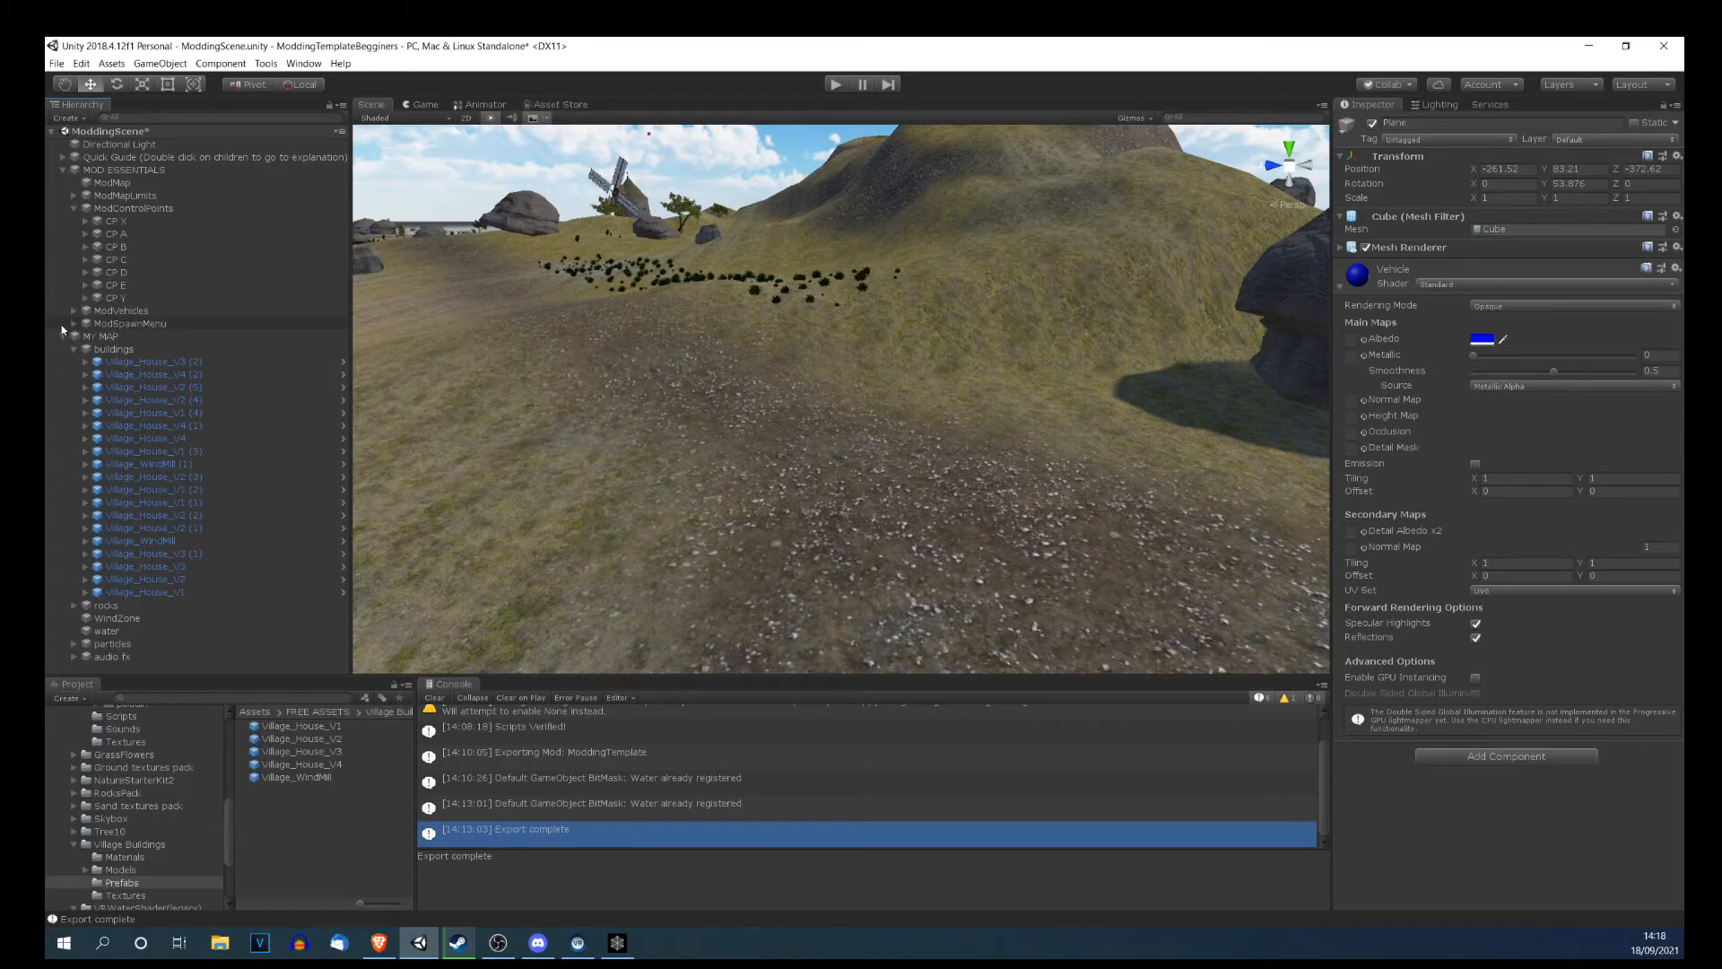
Open the Asset Store and search for building.
click(555, 105)
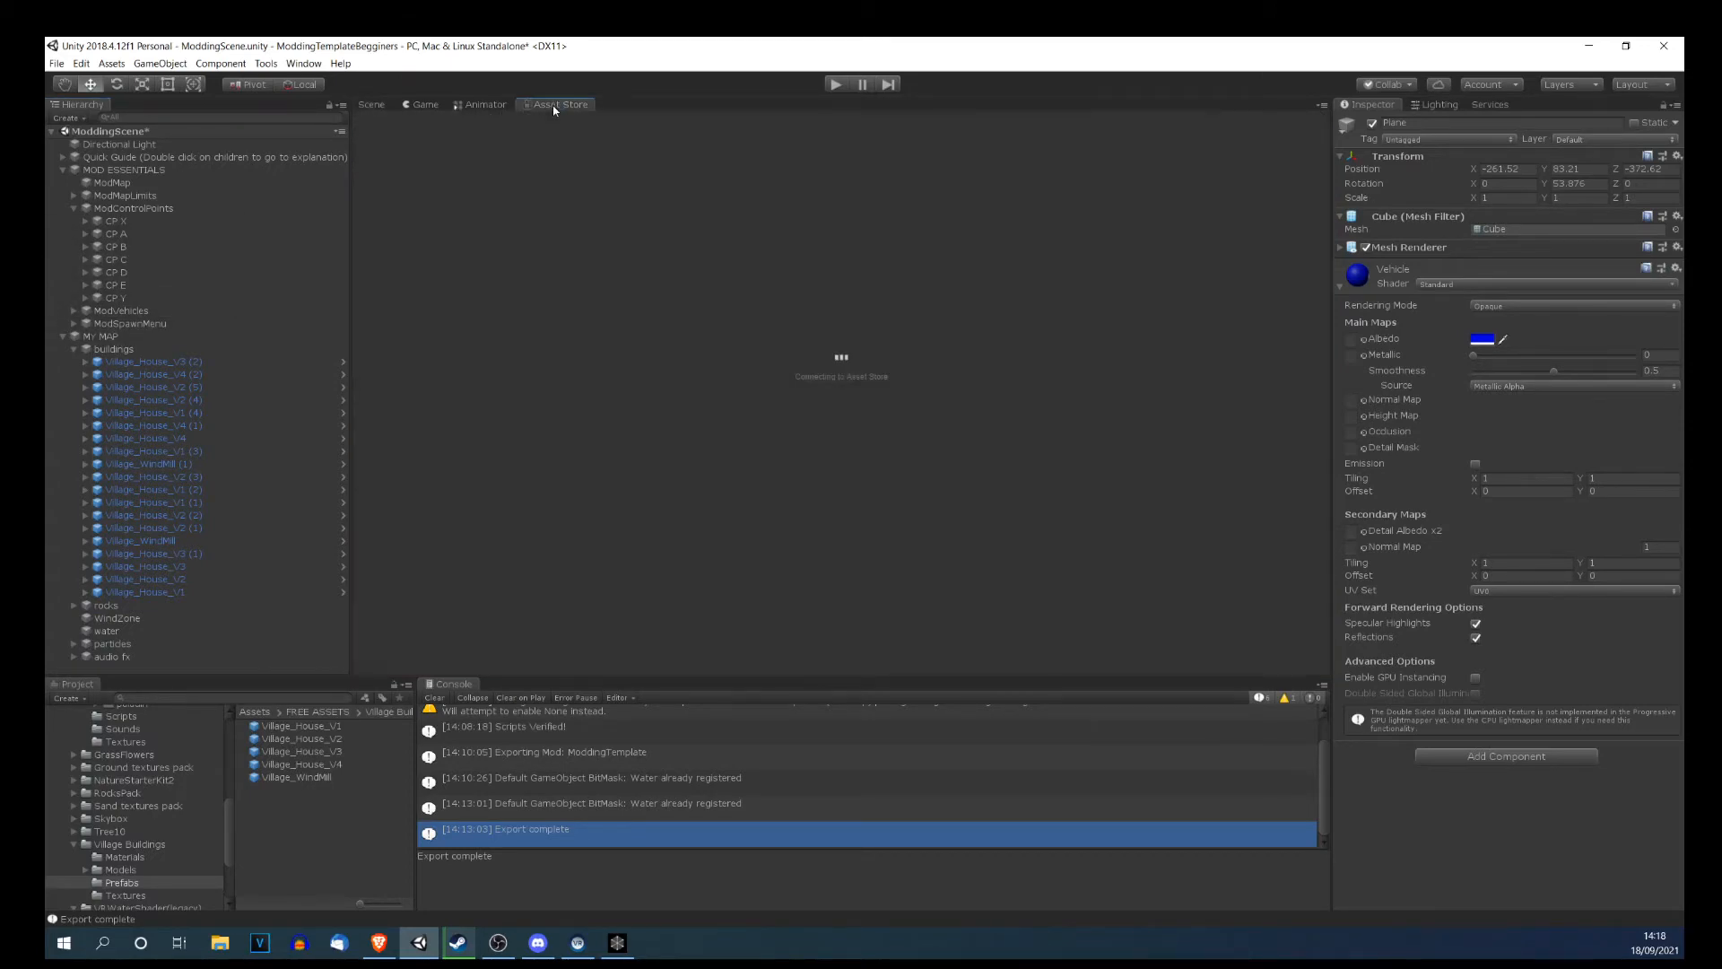
scroll(131, 739, down, 1)
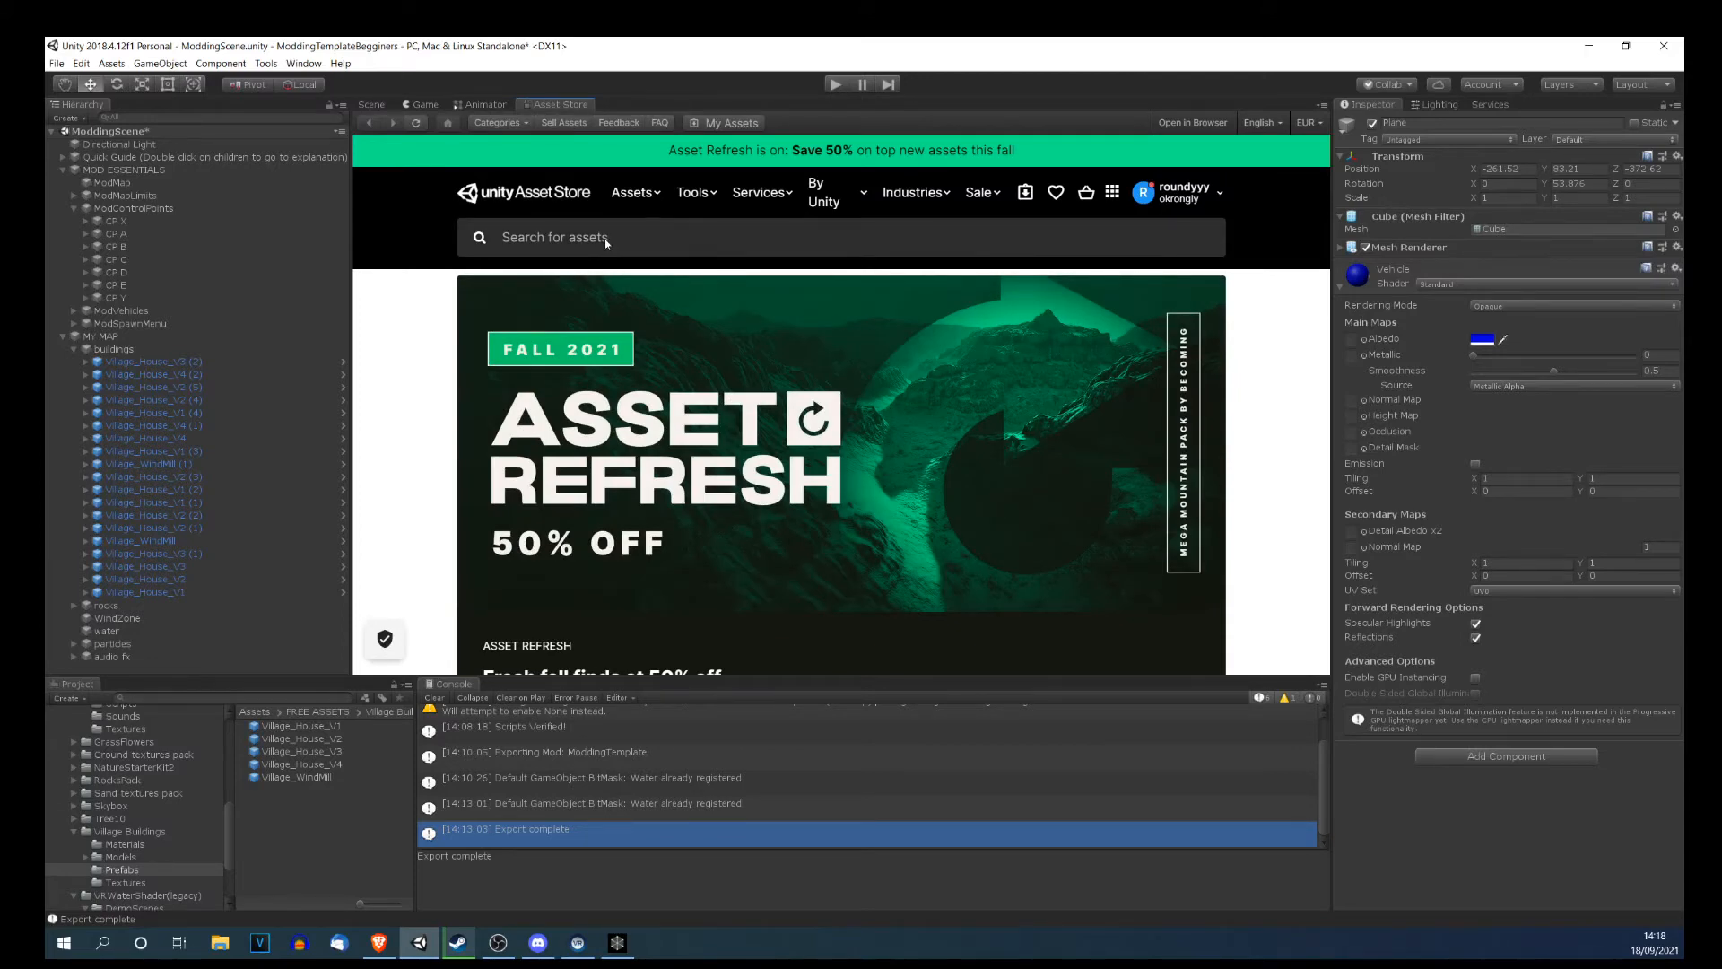
click(616, 240)
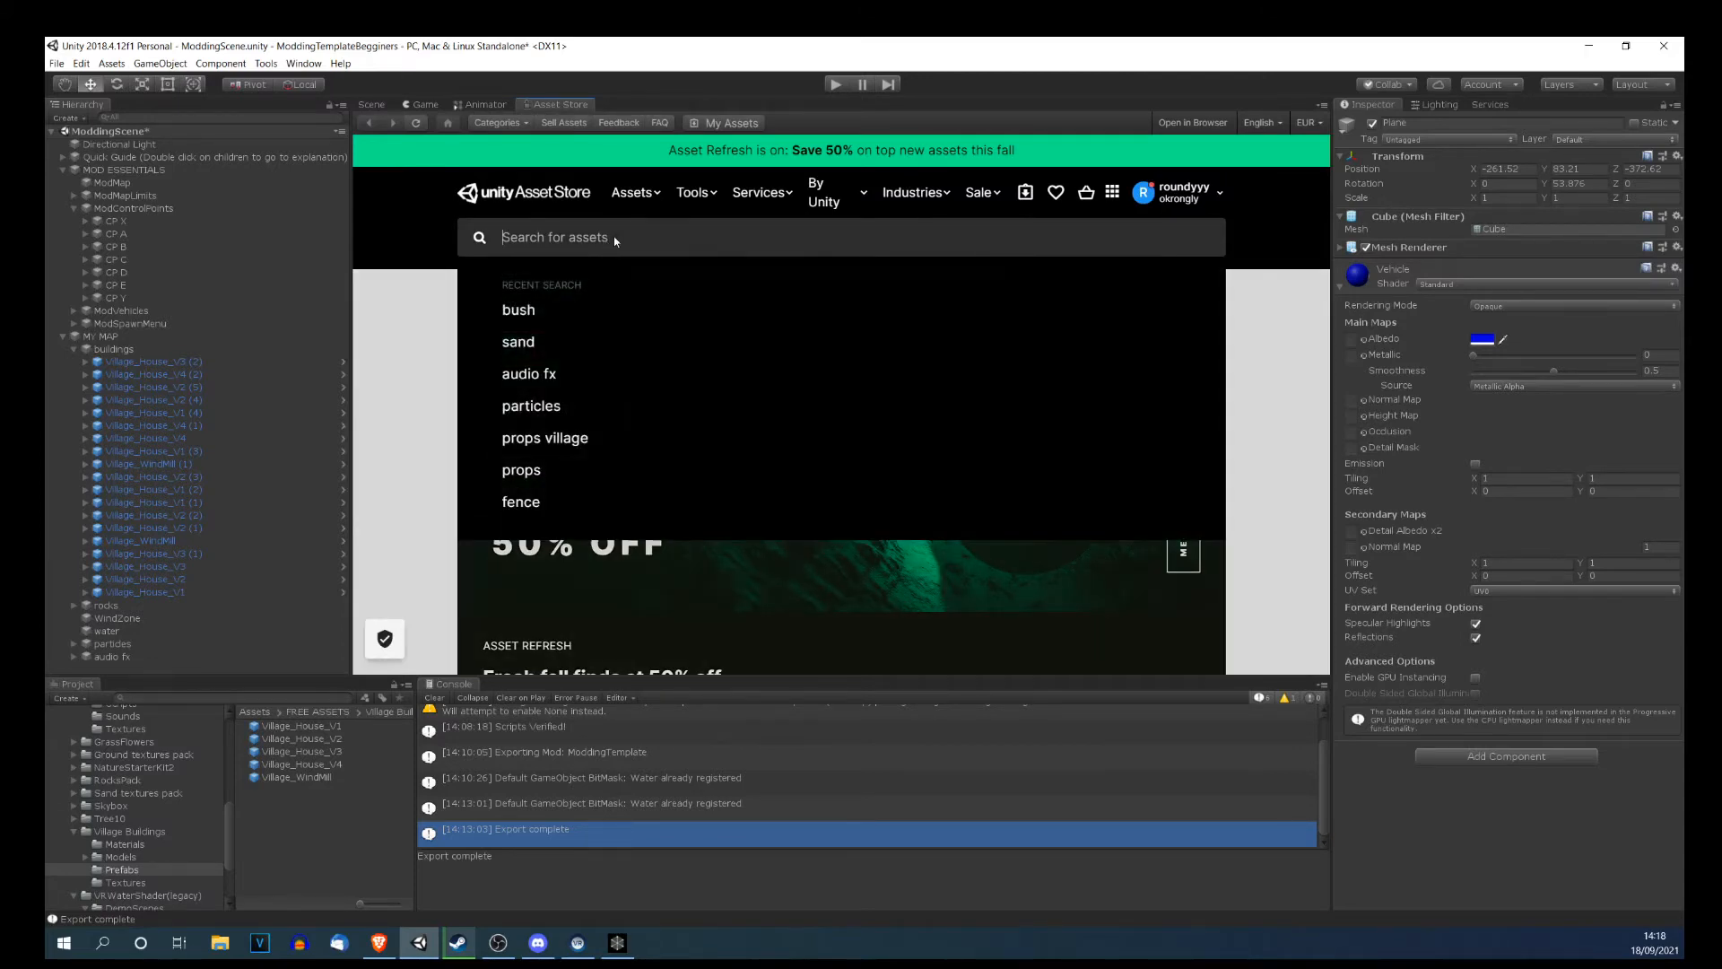
text(builid)
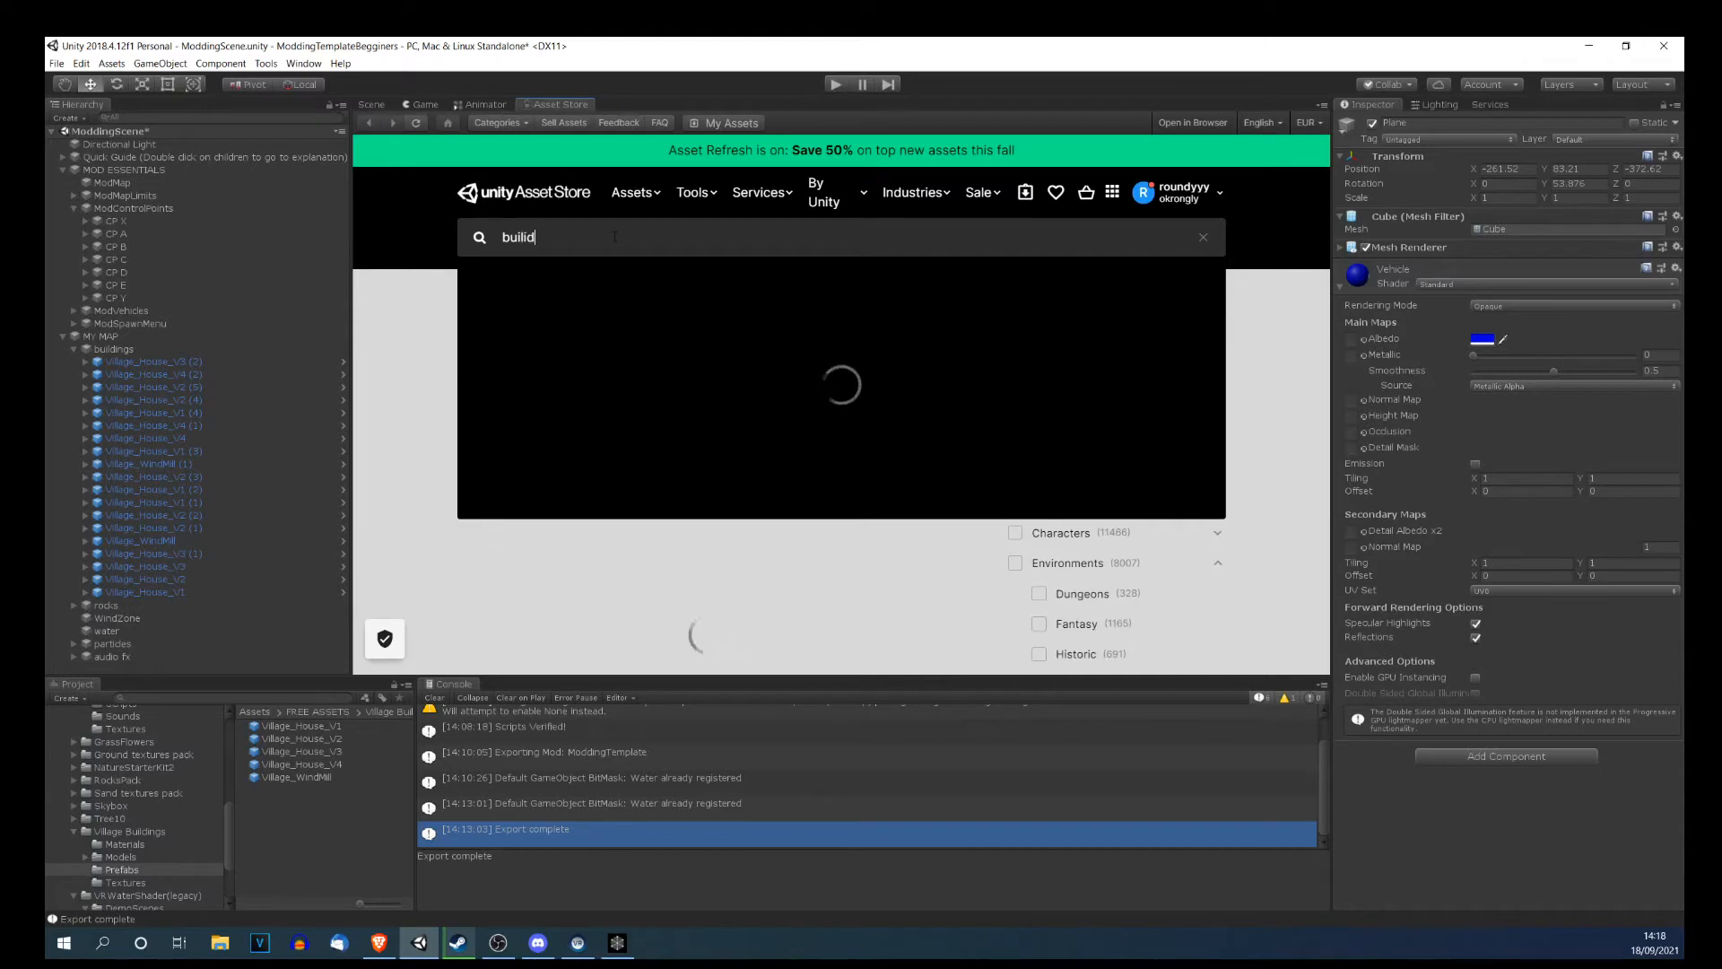
text(ng)
key(Return)
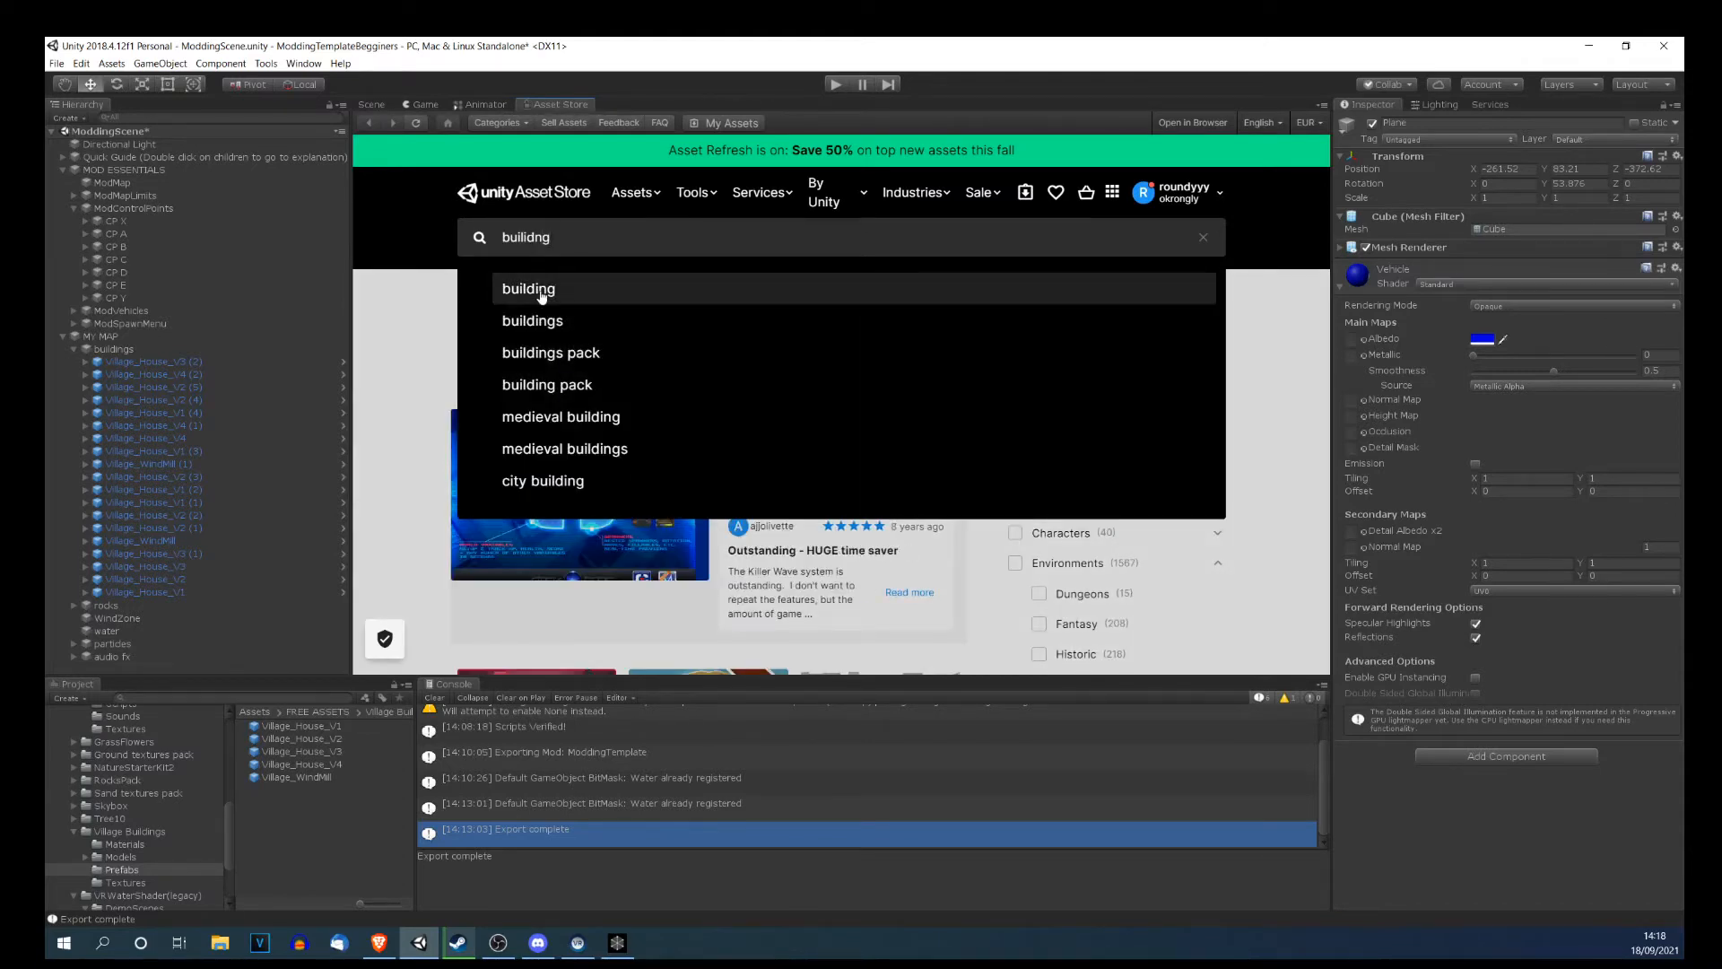
click(528, 289)
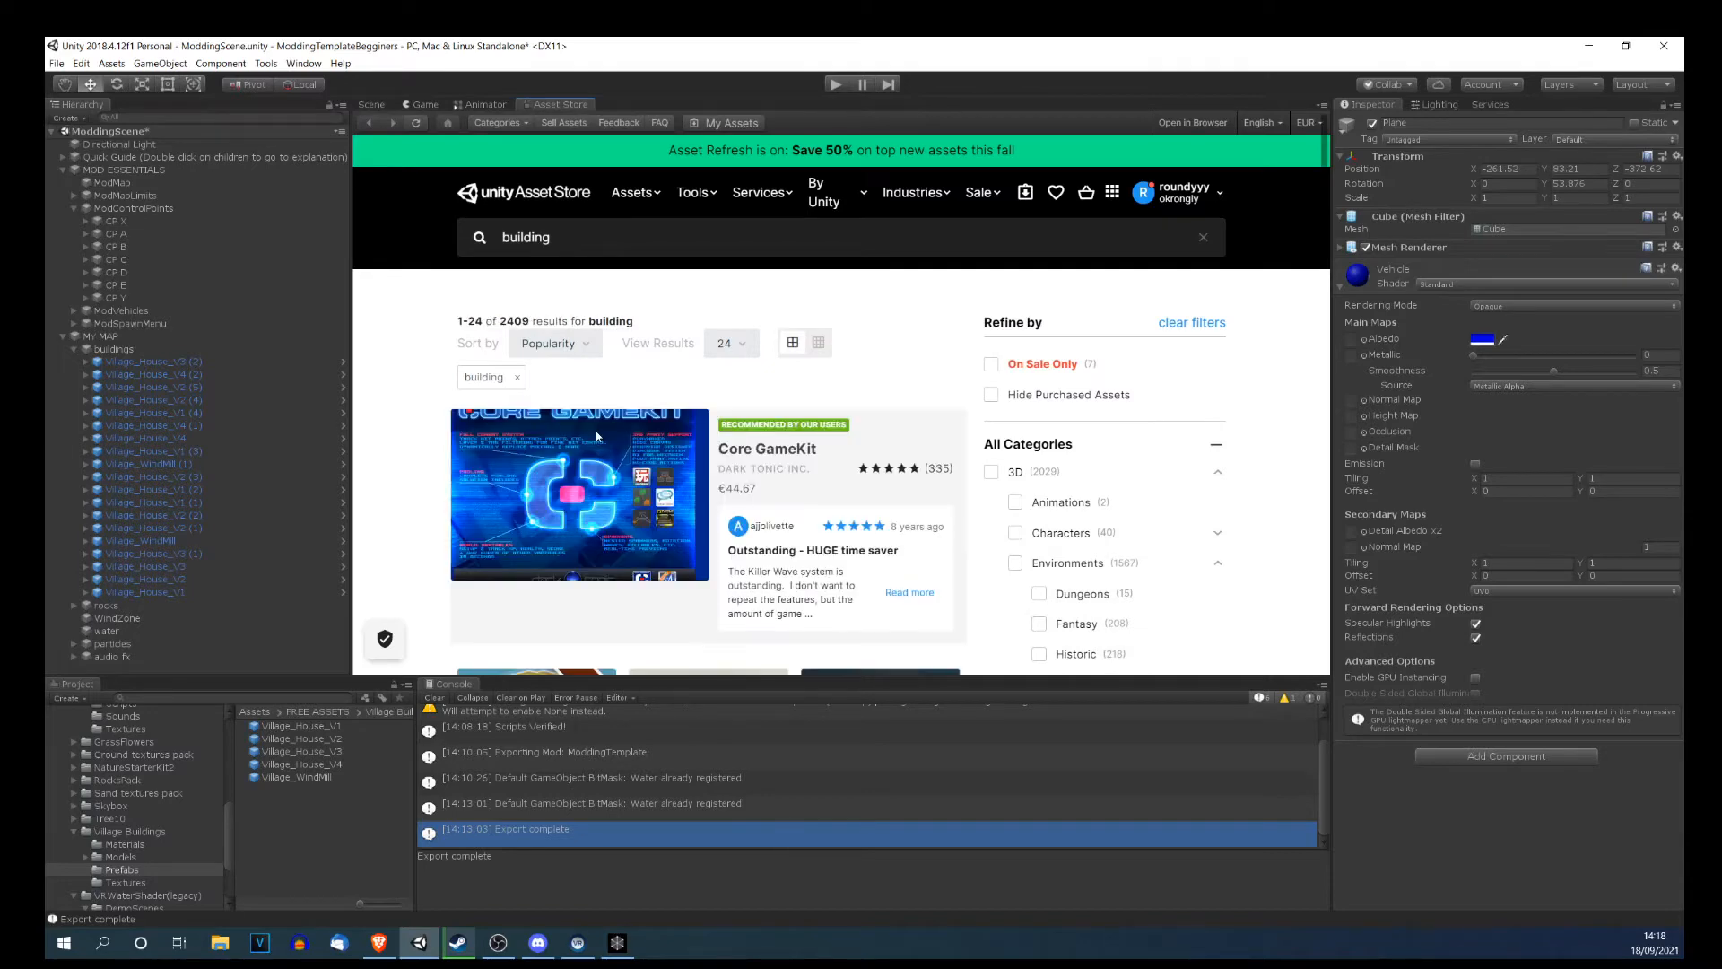
Limit the building search results to free assets and browse down to the first packages.
scroll(1003, 520, down, 10)
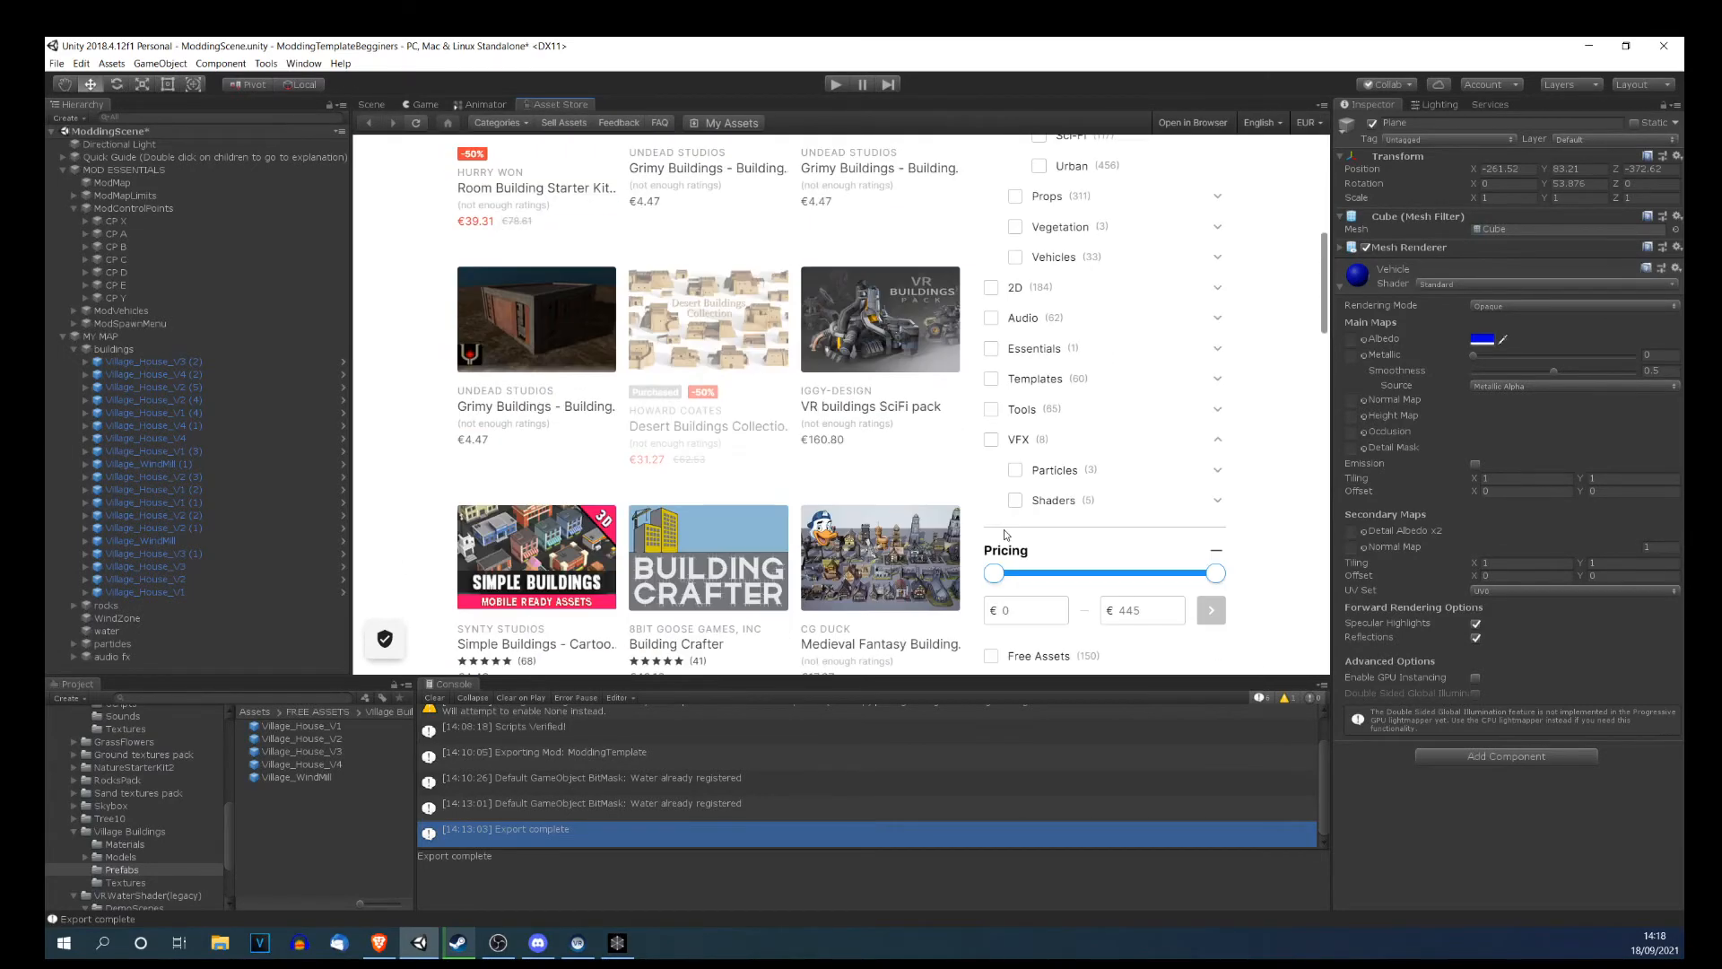
scroll(1003, 473, down, 2)
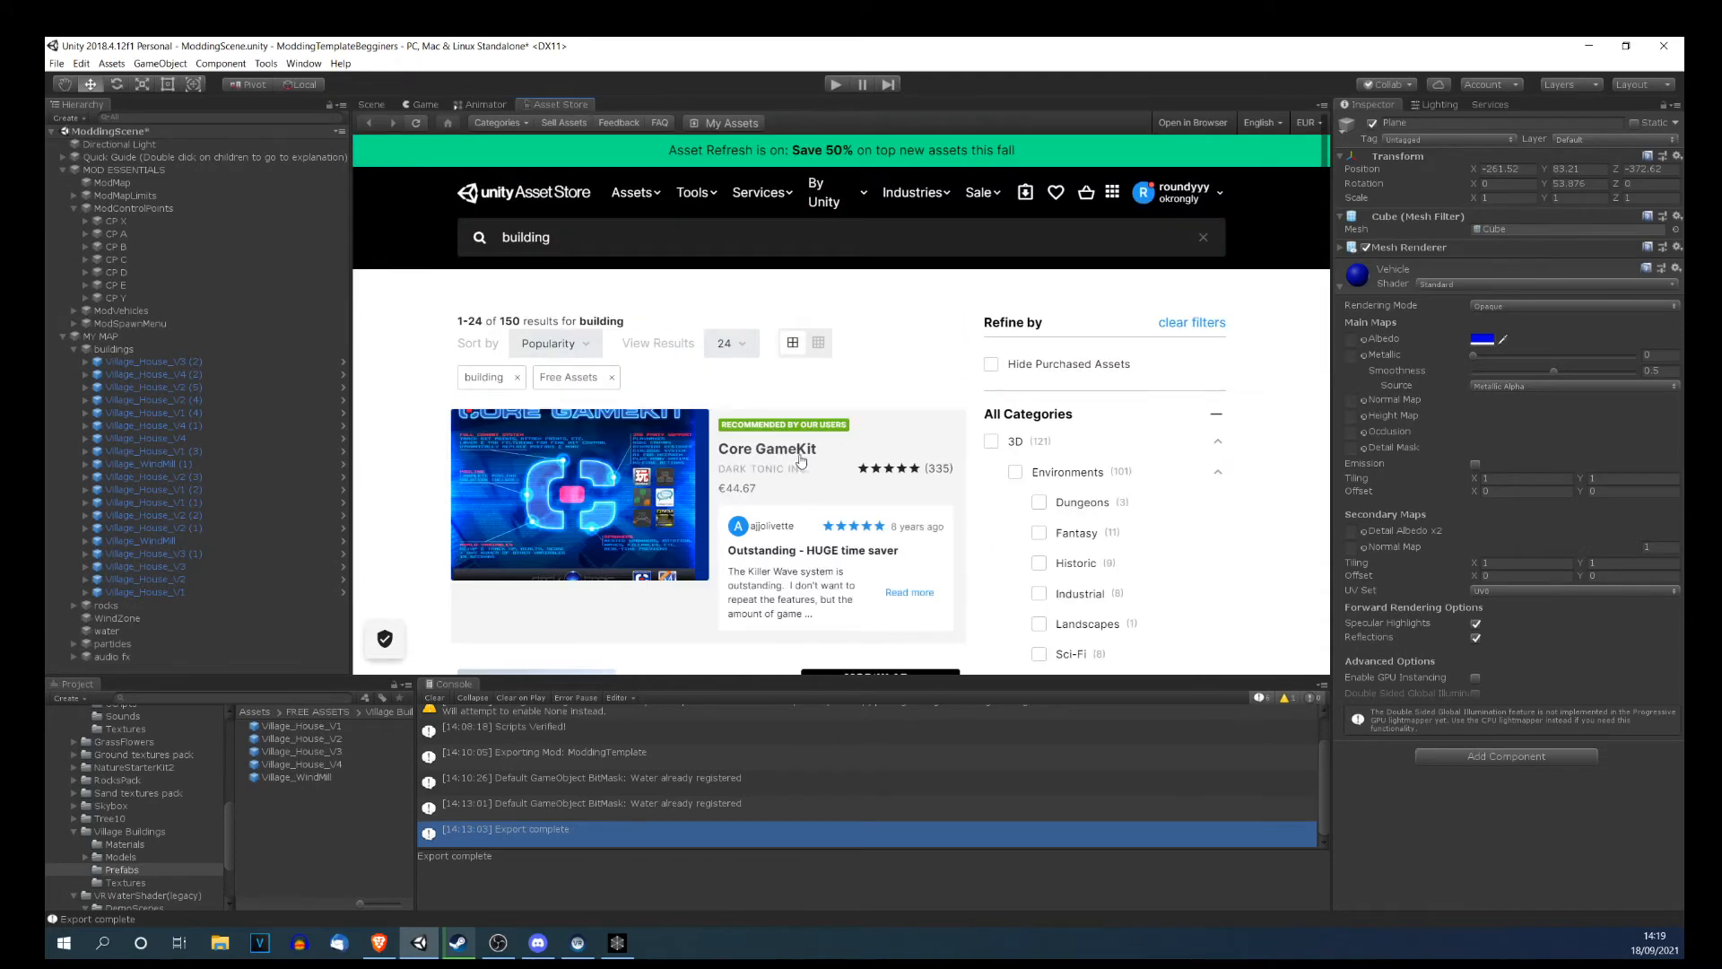
scroll(801, 459, down, 3)
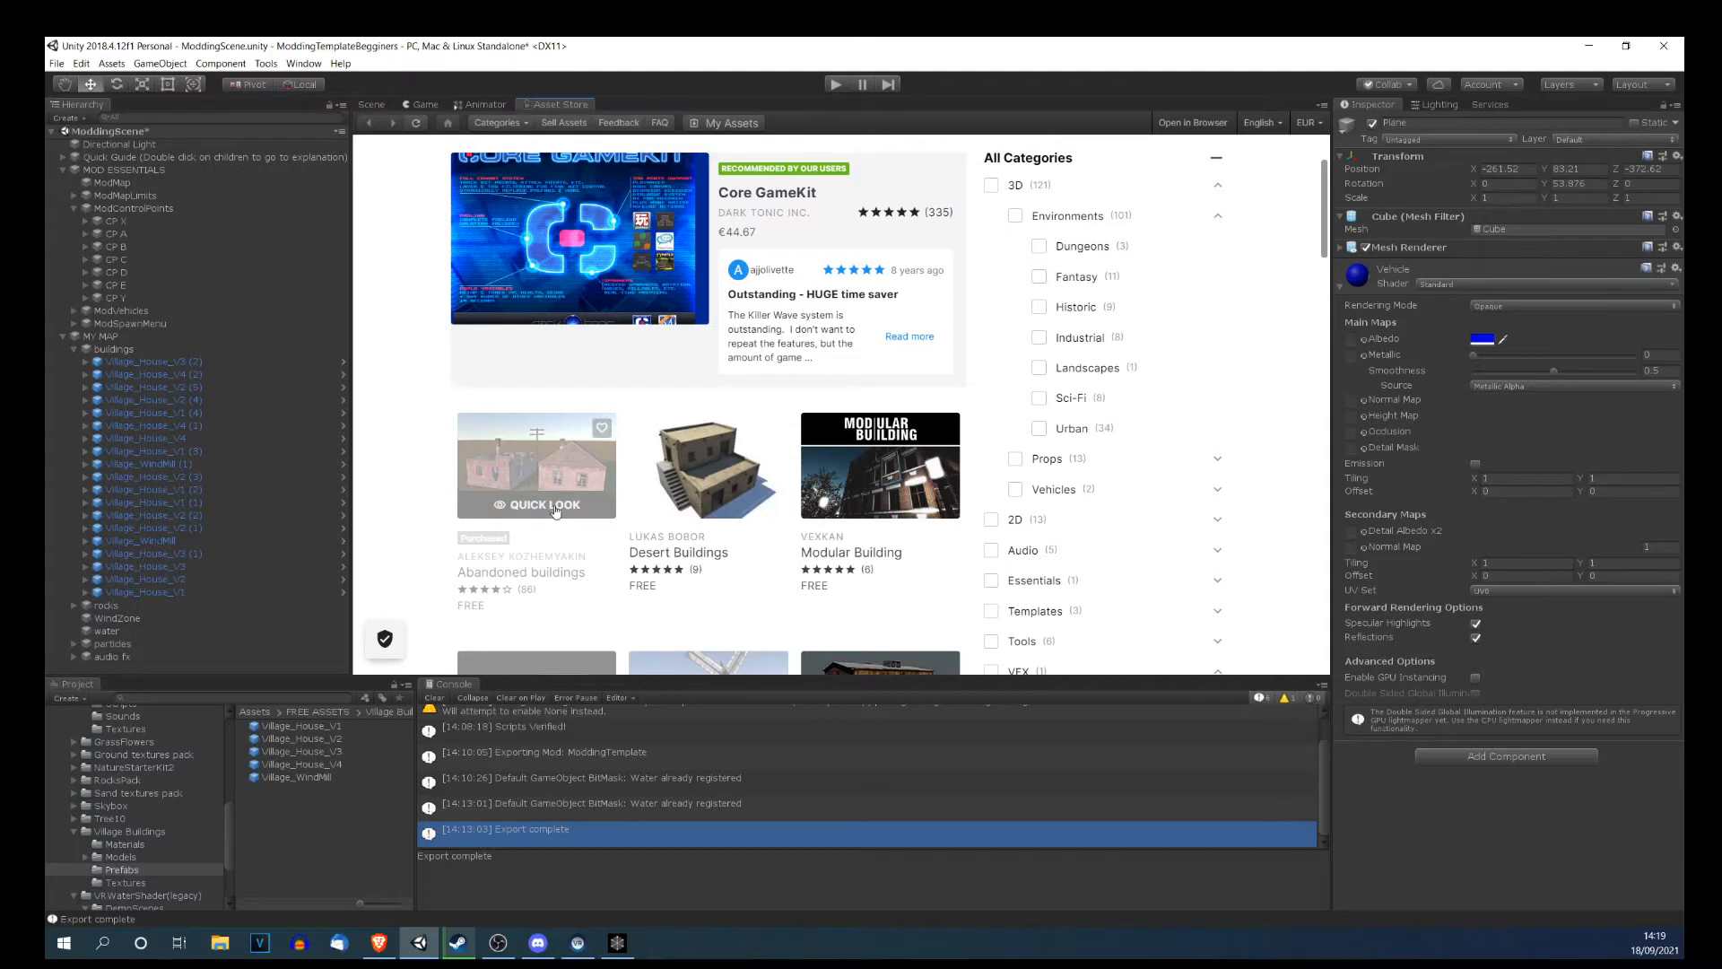
scroll(525, 493, down, 1)
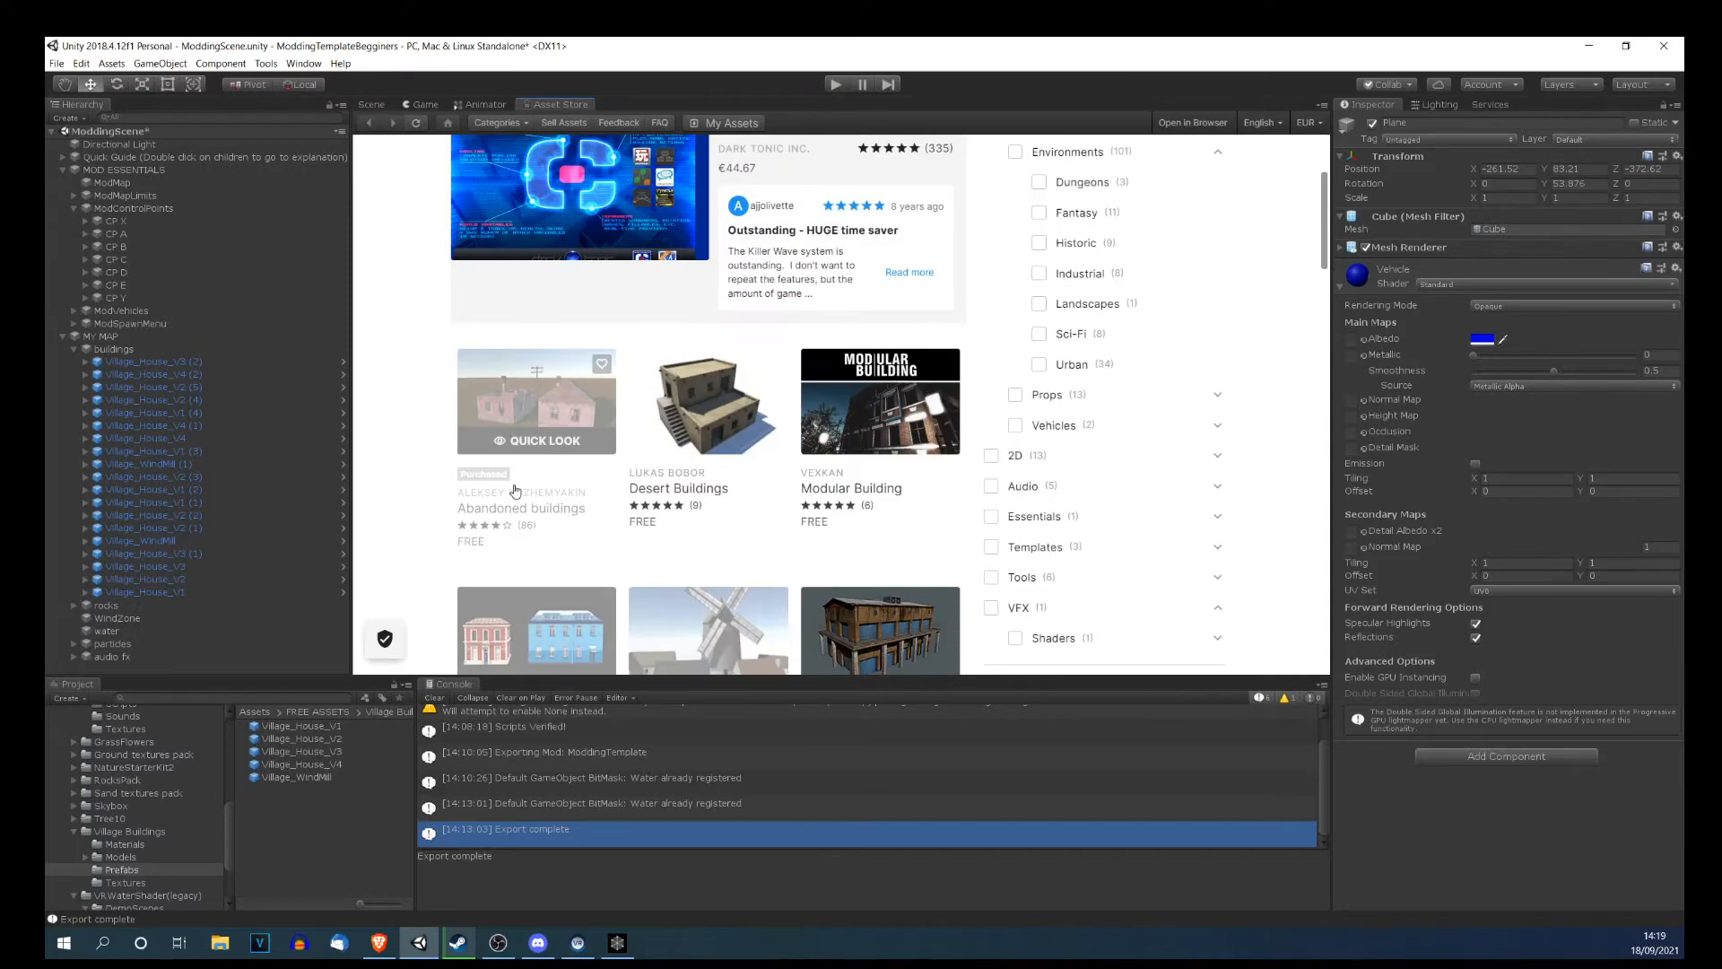
Preview the Abandoned buildings and Desert Buildings packages, closing each preview.
click(520, 443)
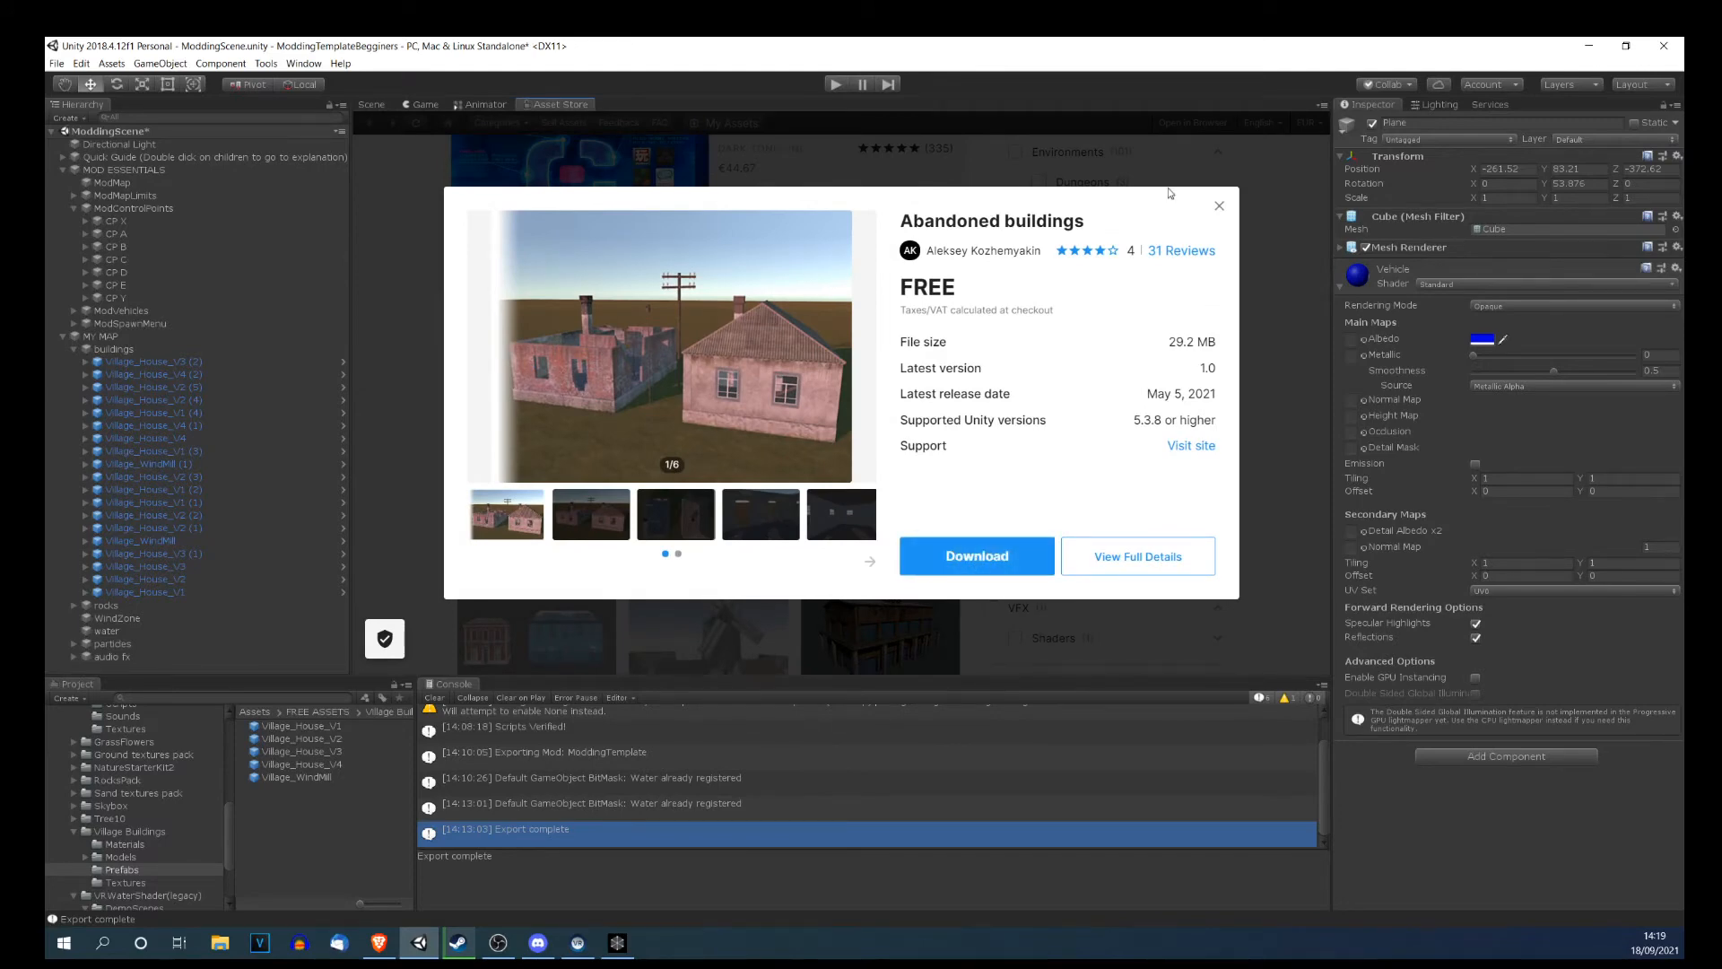
click(1219, 207)
click(676, 447)
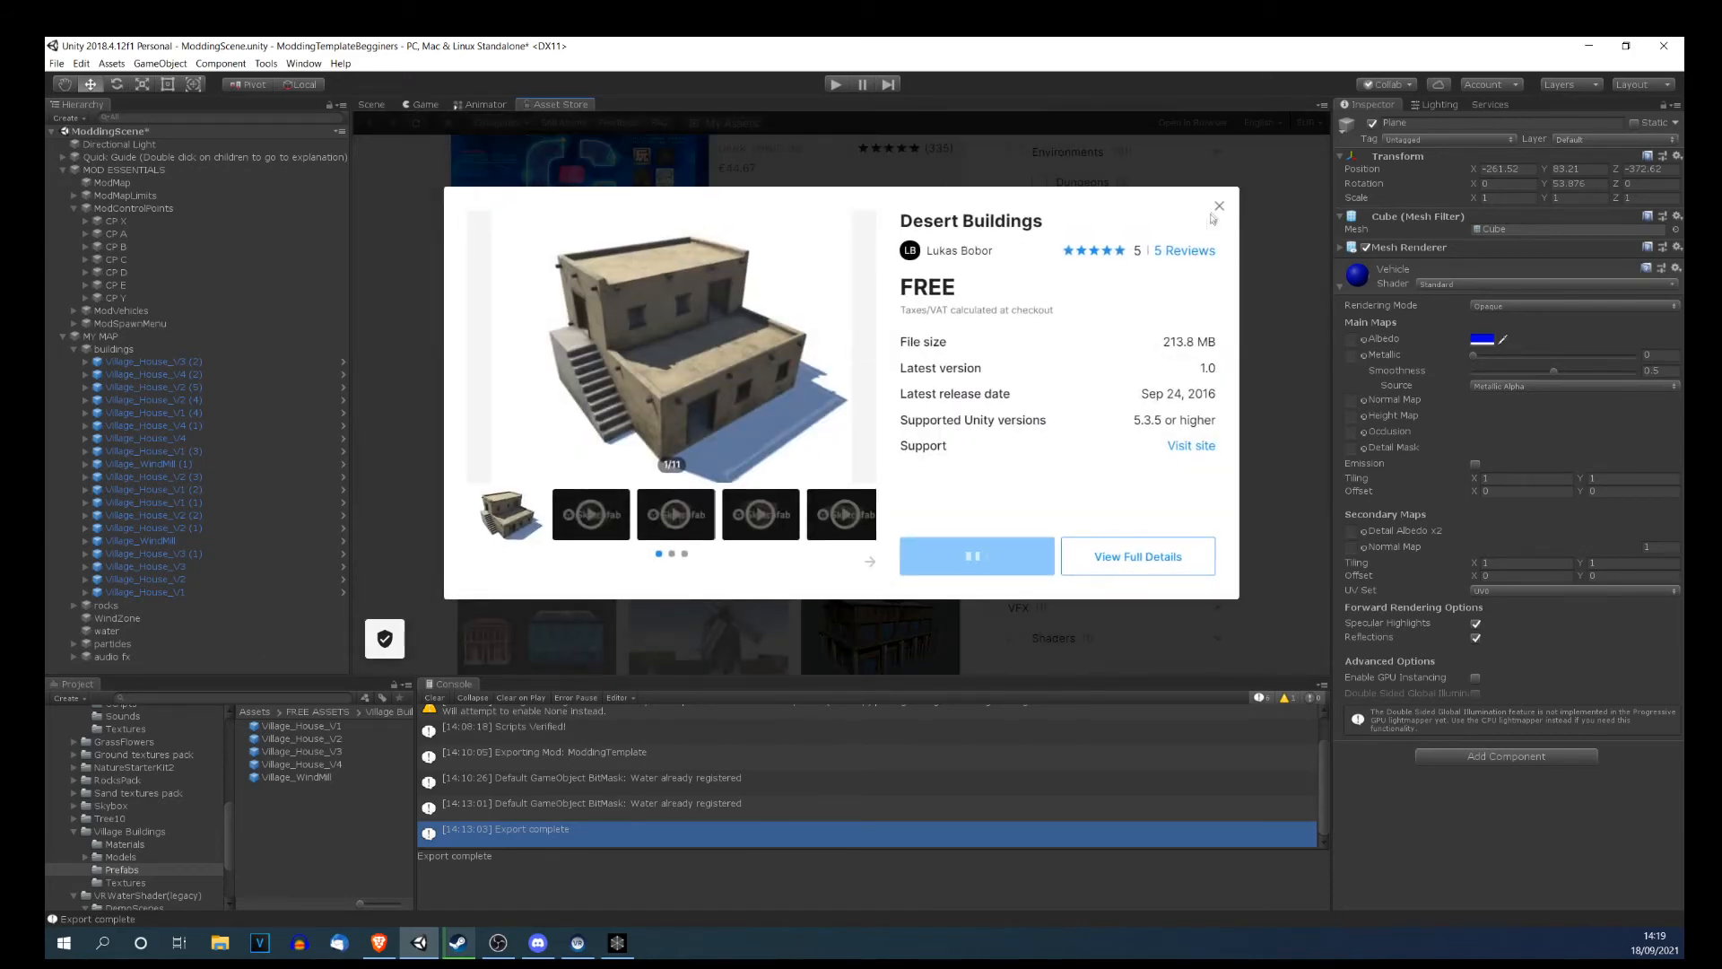
click(1219, 206)
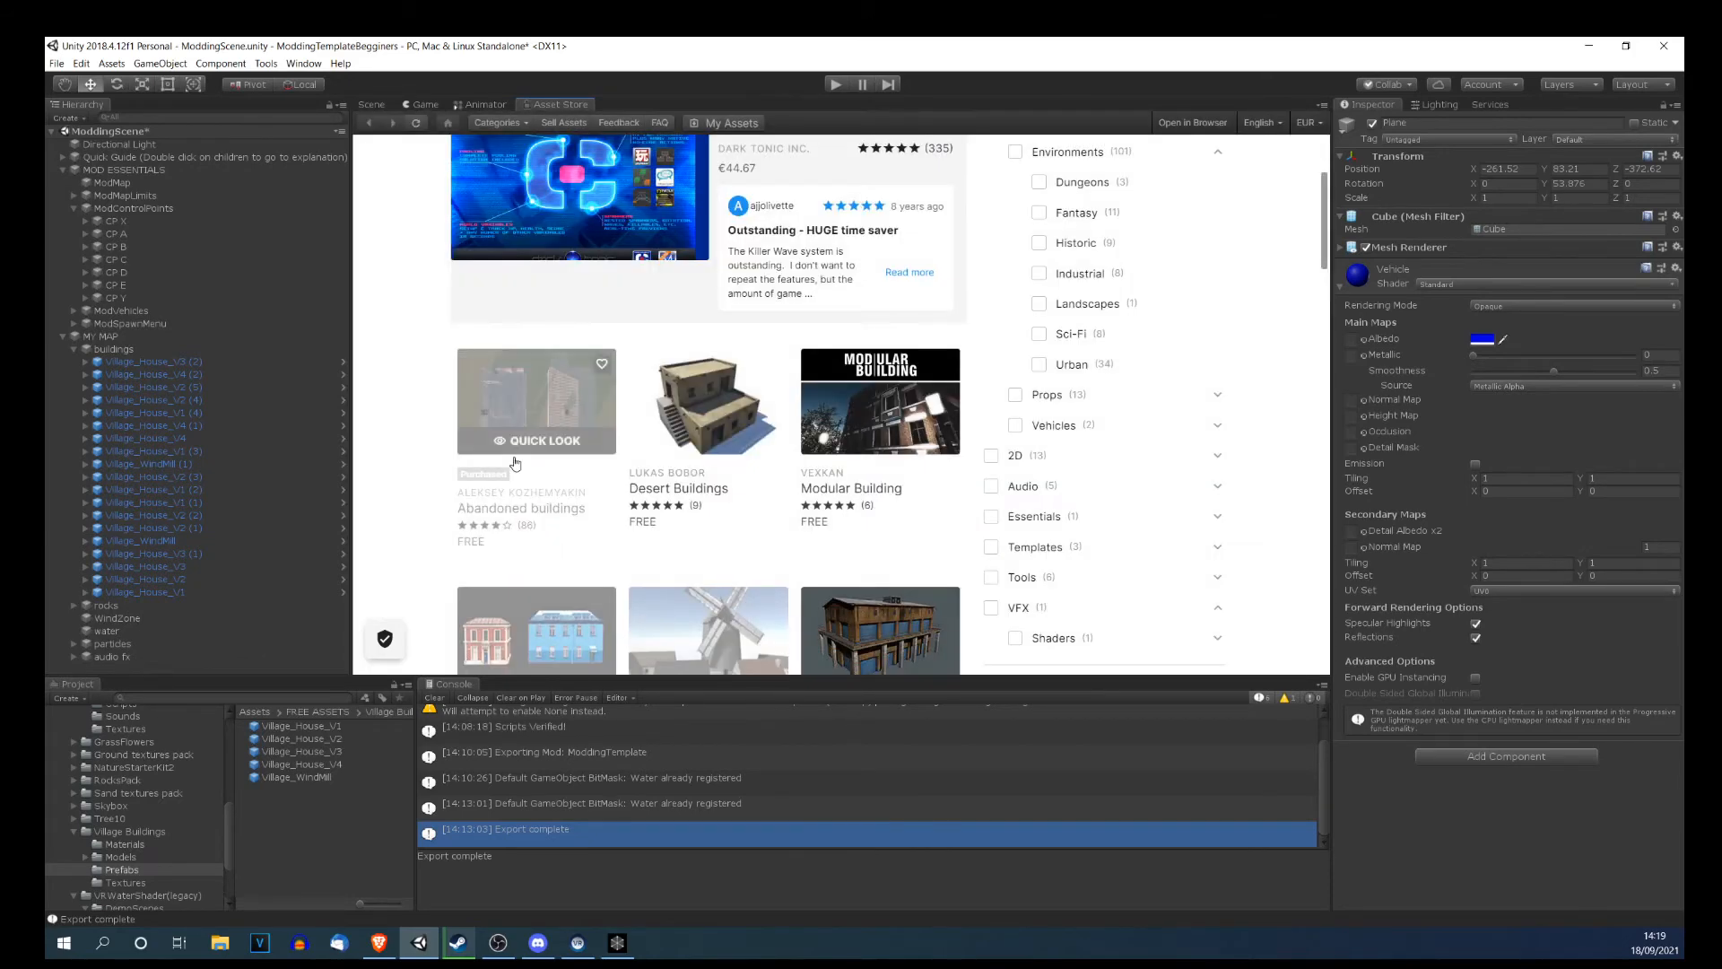
Download the free Abandoned buildings package and start importing it into the project.
click(513, 442)
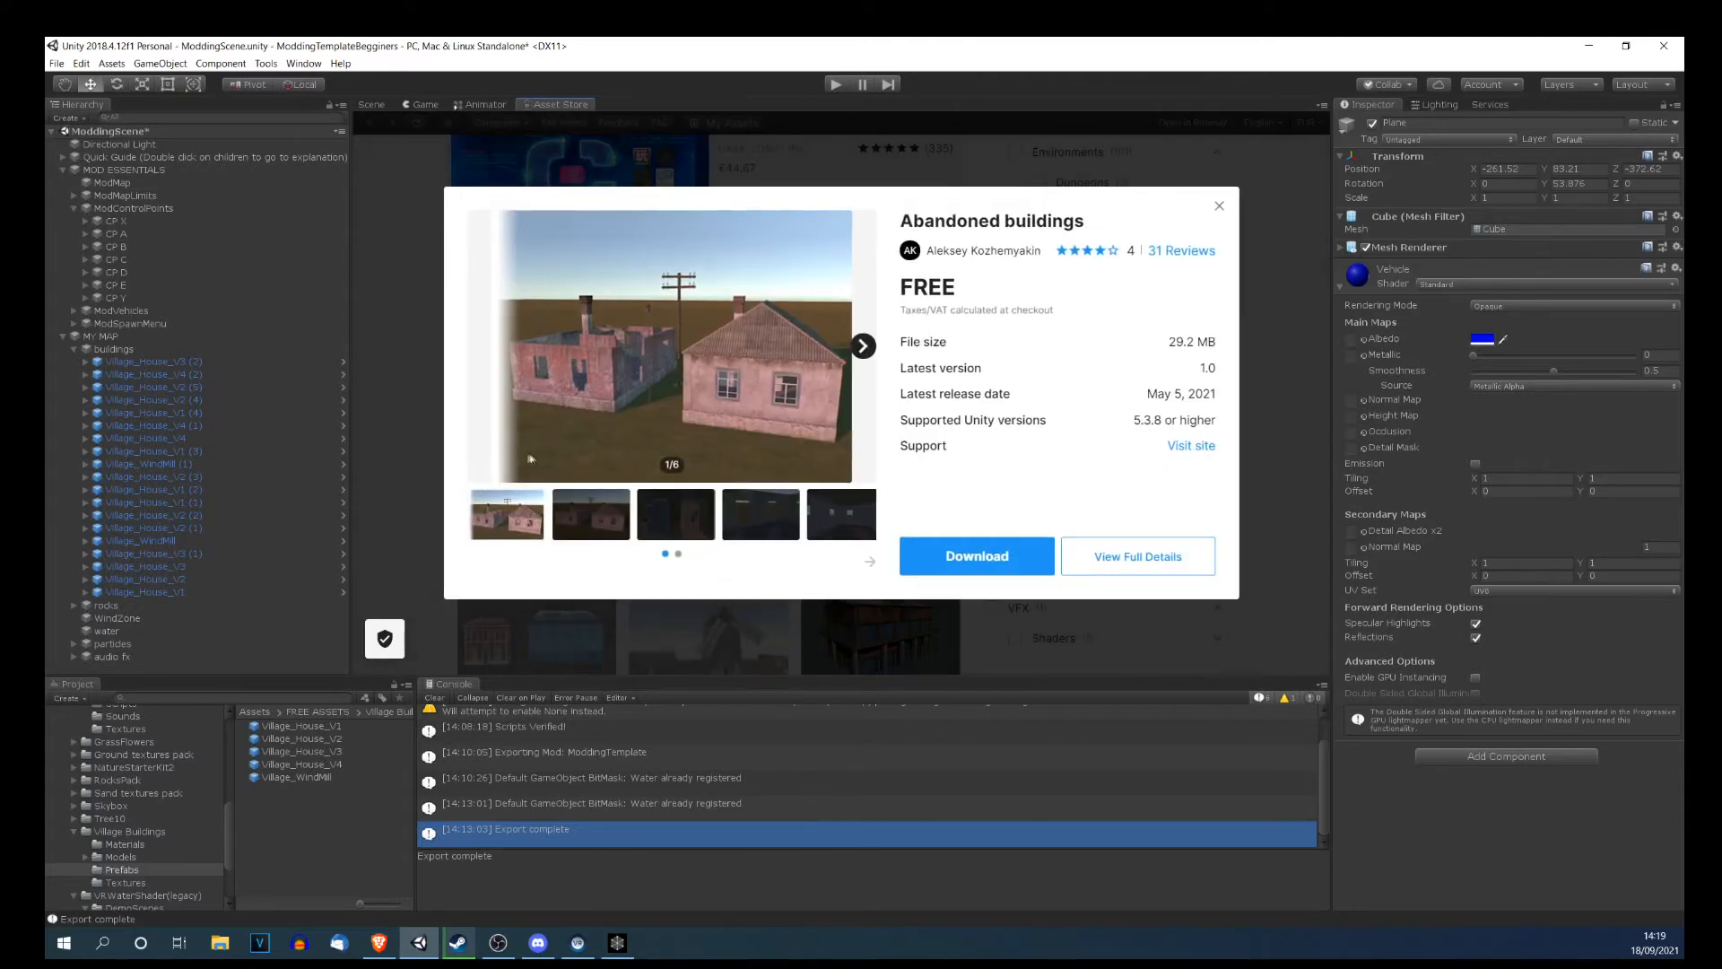
click(977, 556)
click(956, 557)
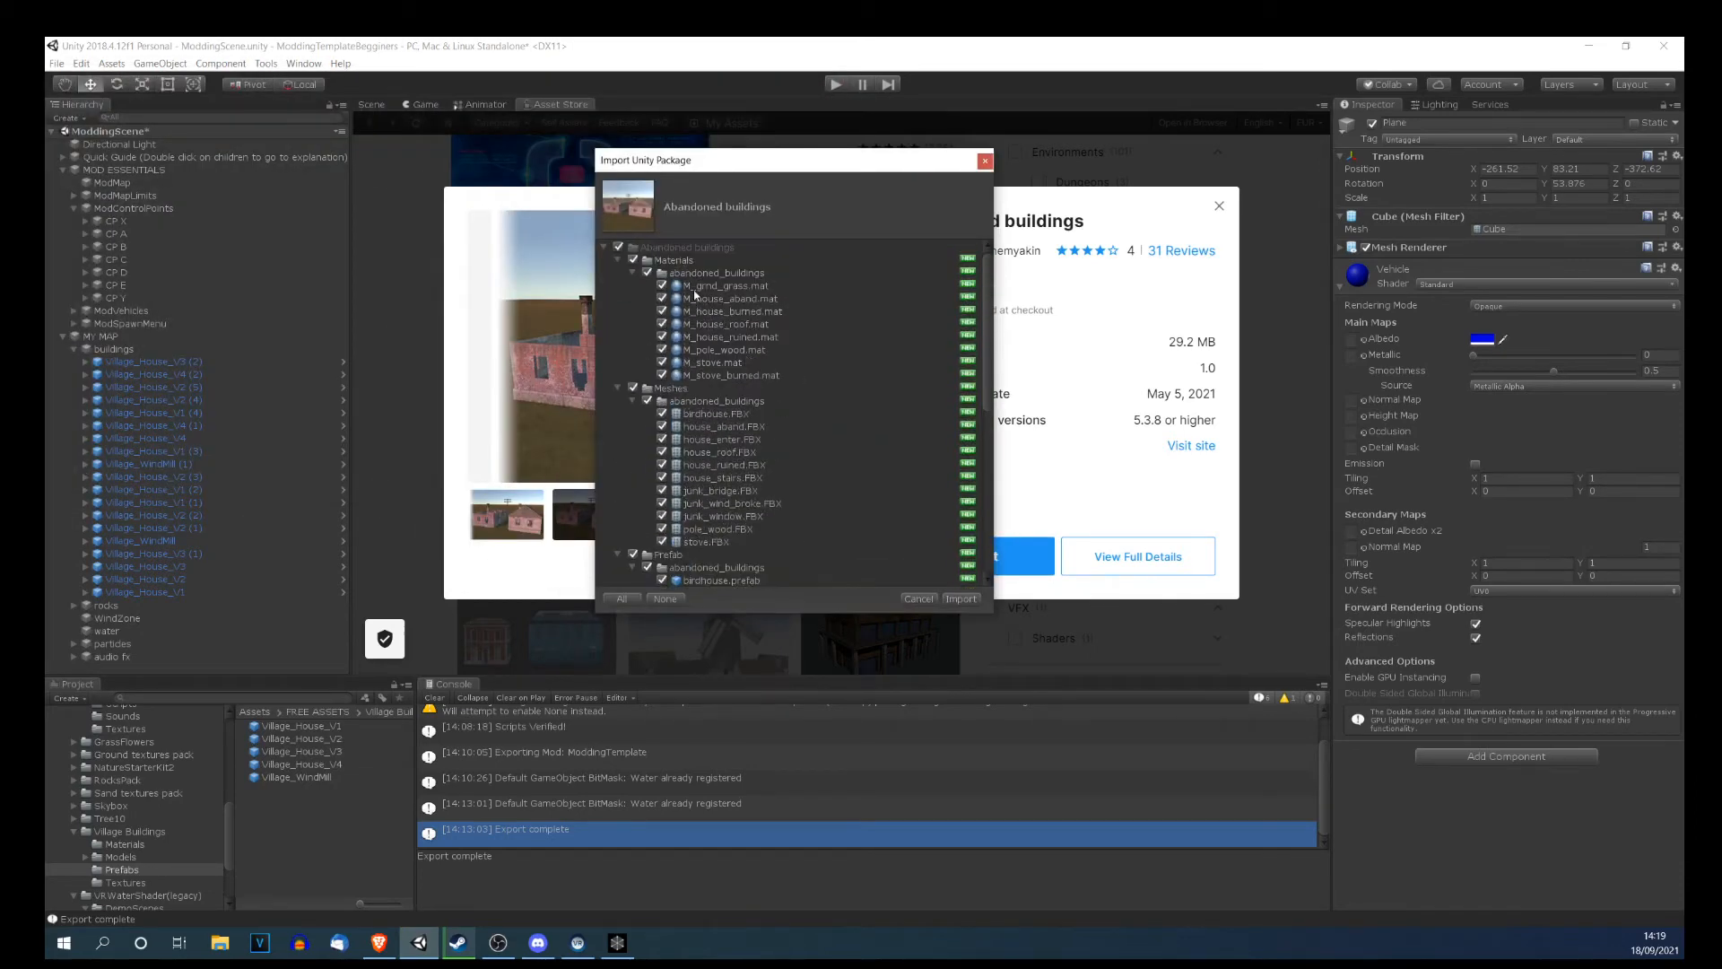
Exclude the whole Scene folder from the Abandoned buildings import, review the file list, and cancel the import and close the package preview.
scroll(725, 431, down, 8)
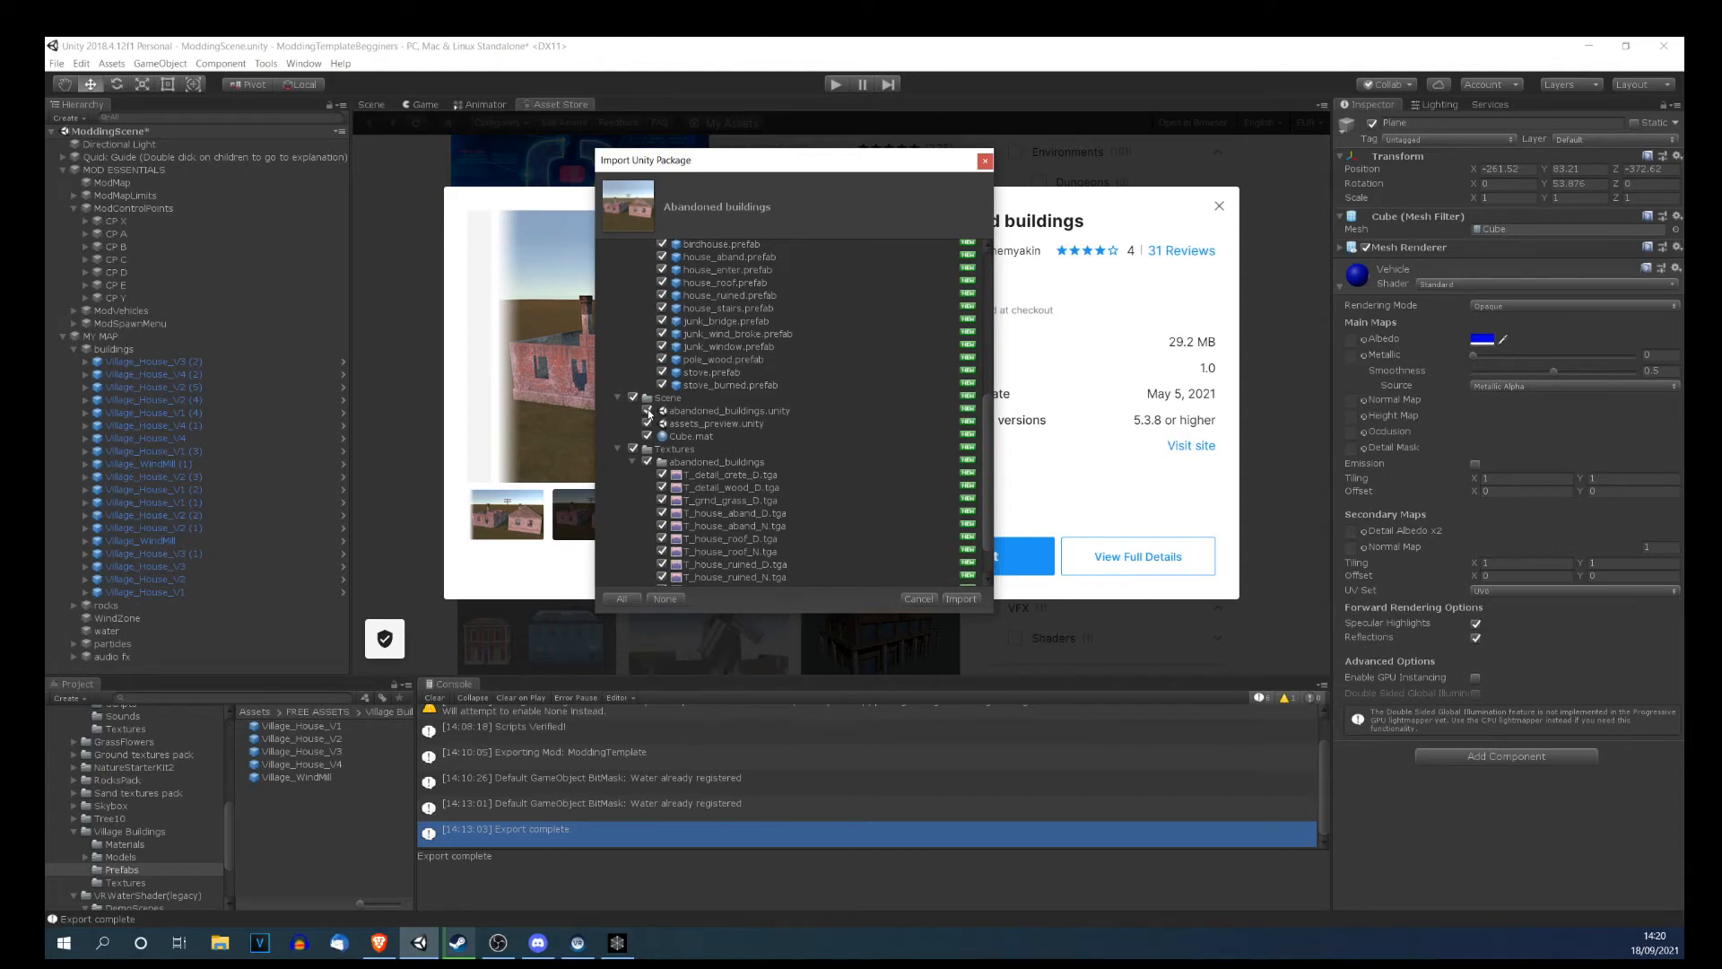
click(647, 424)
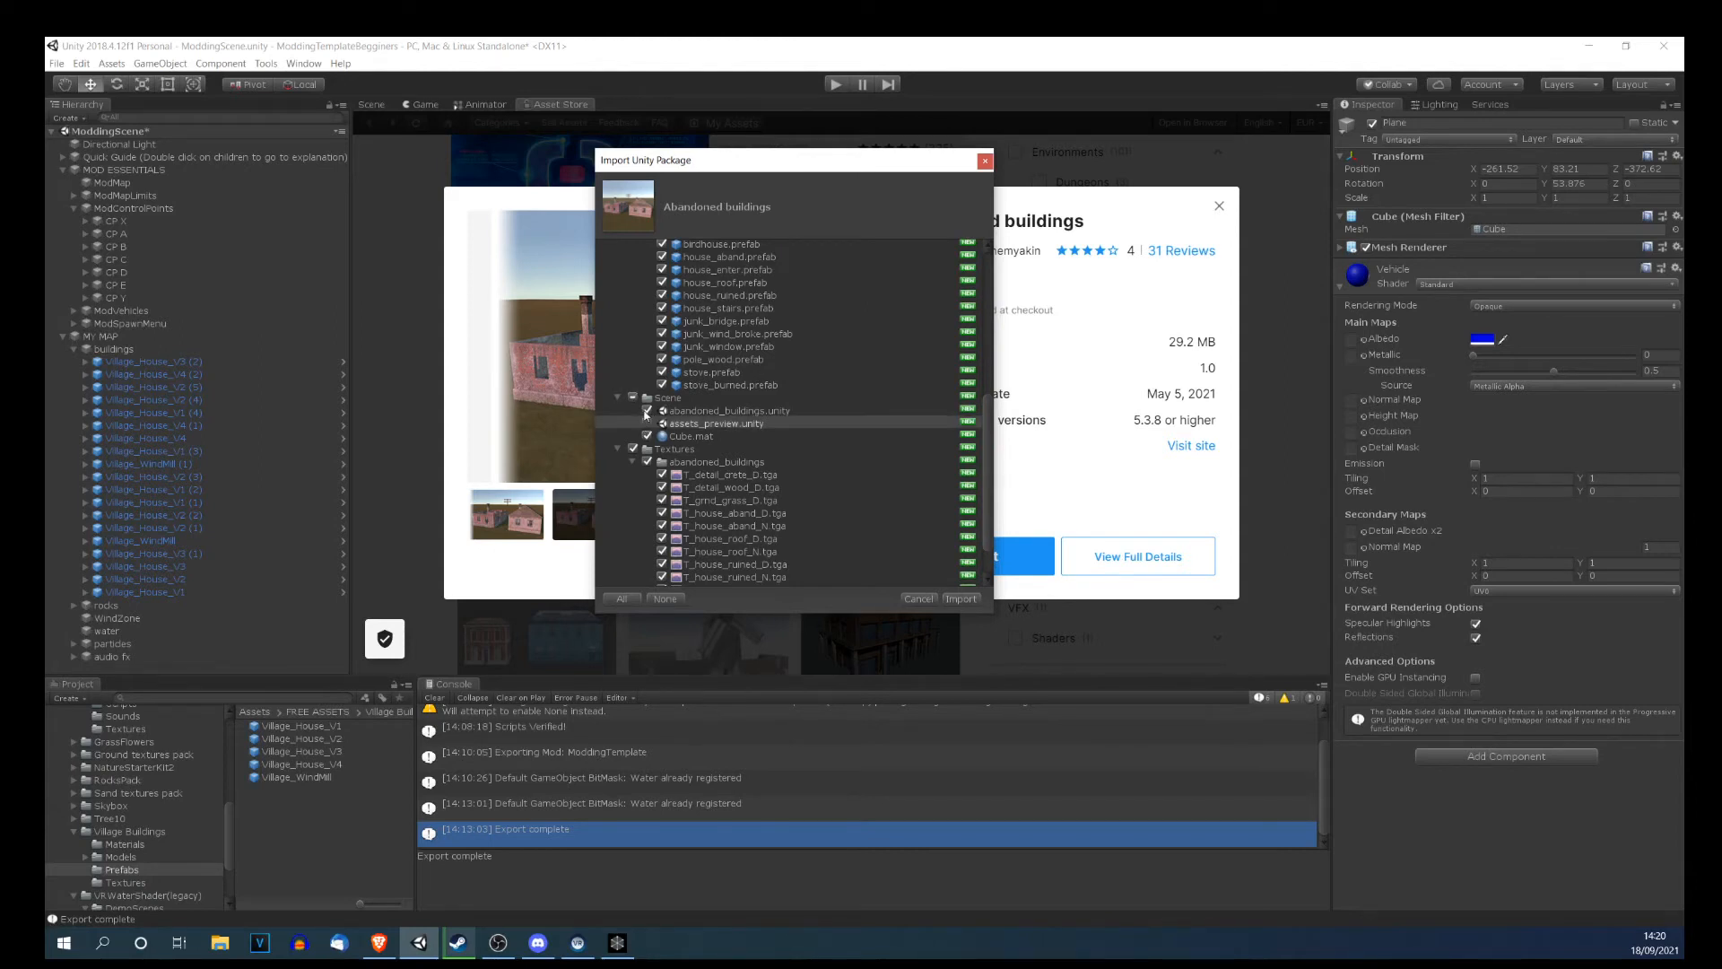
click(648, 411)
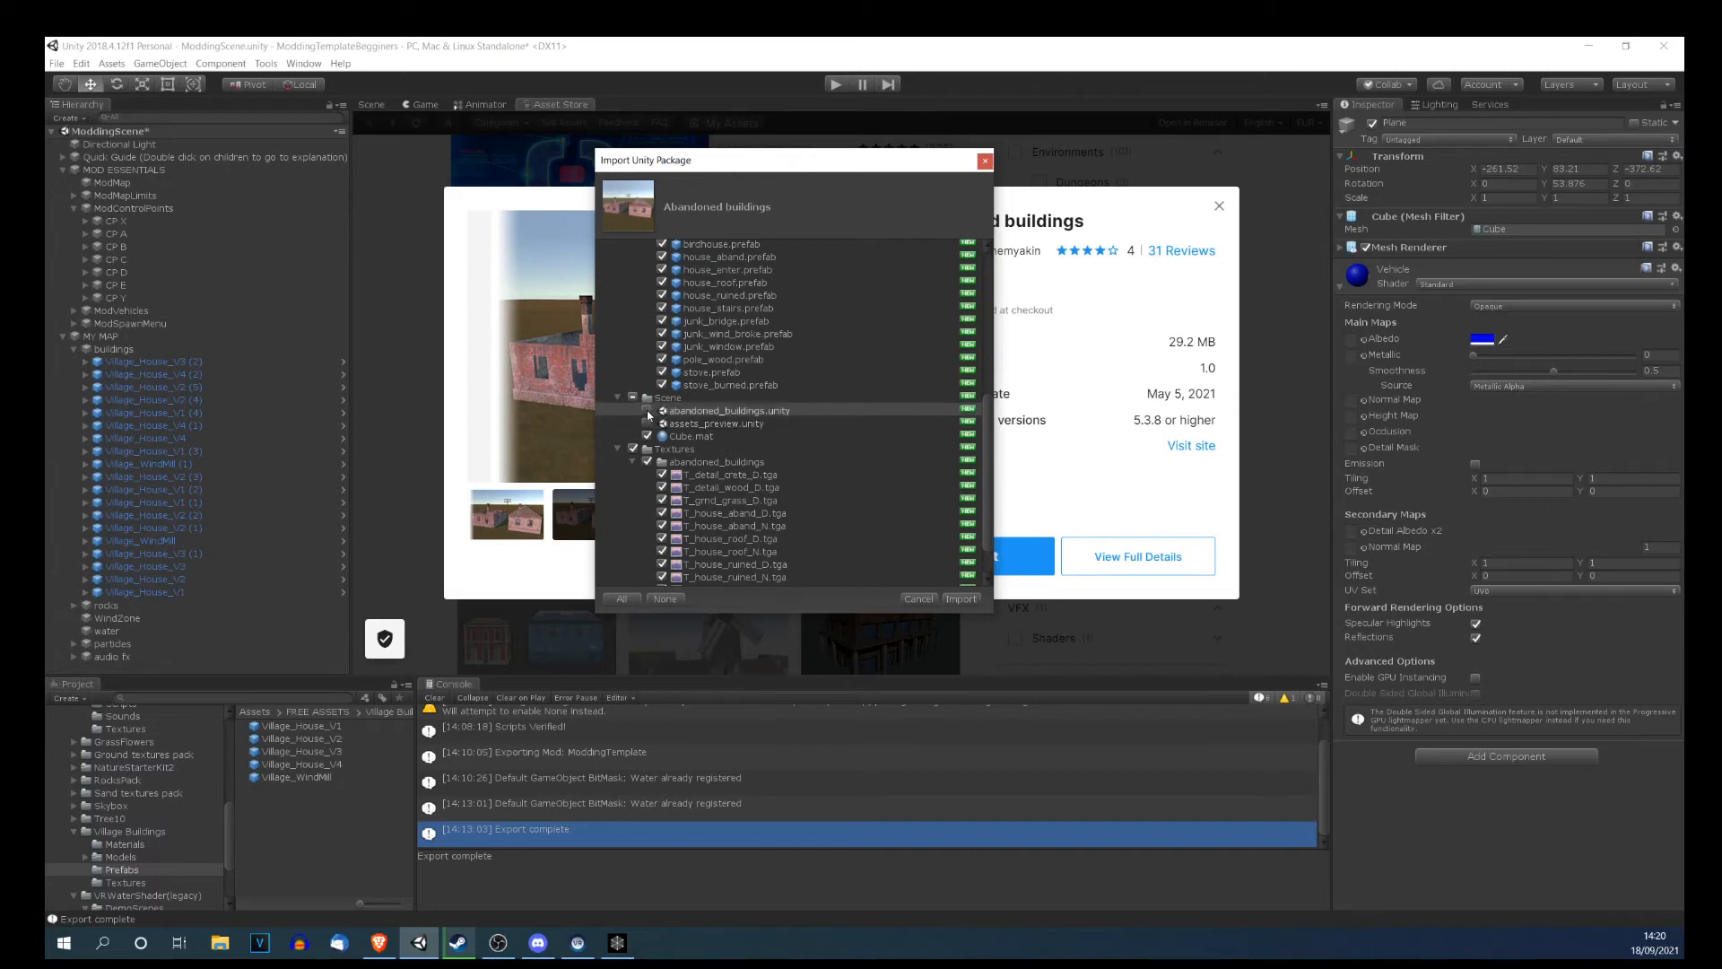
click(647, 423)
click(646, 411)
click(633, 397)
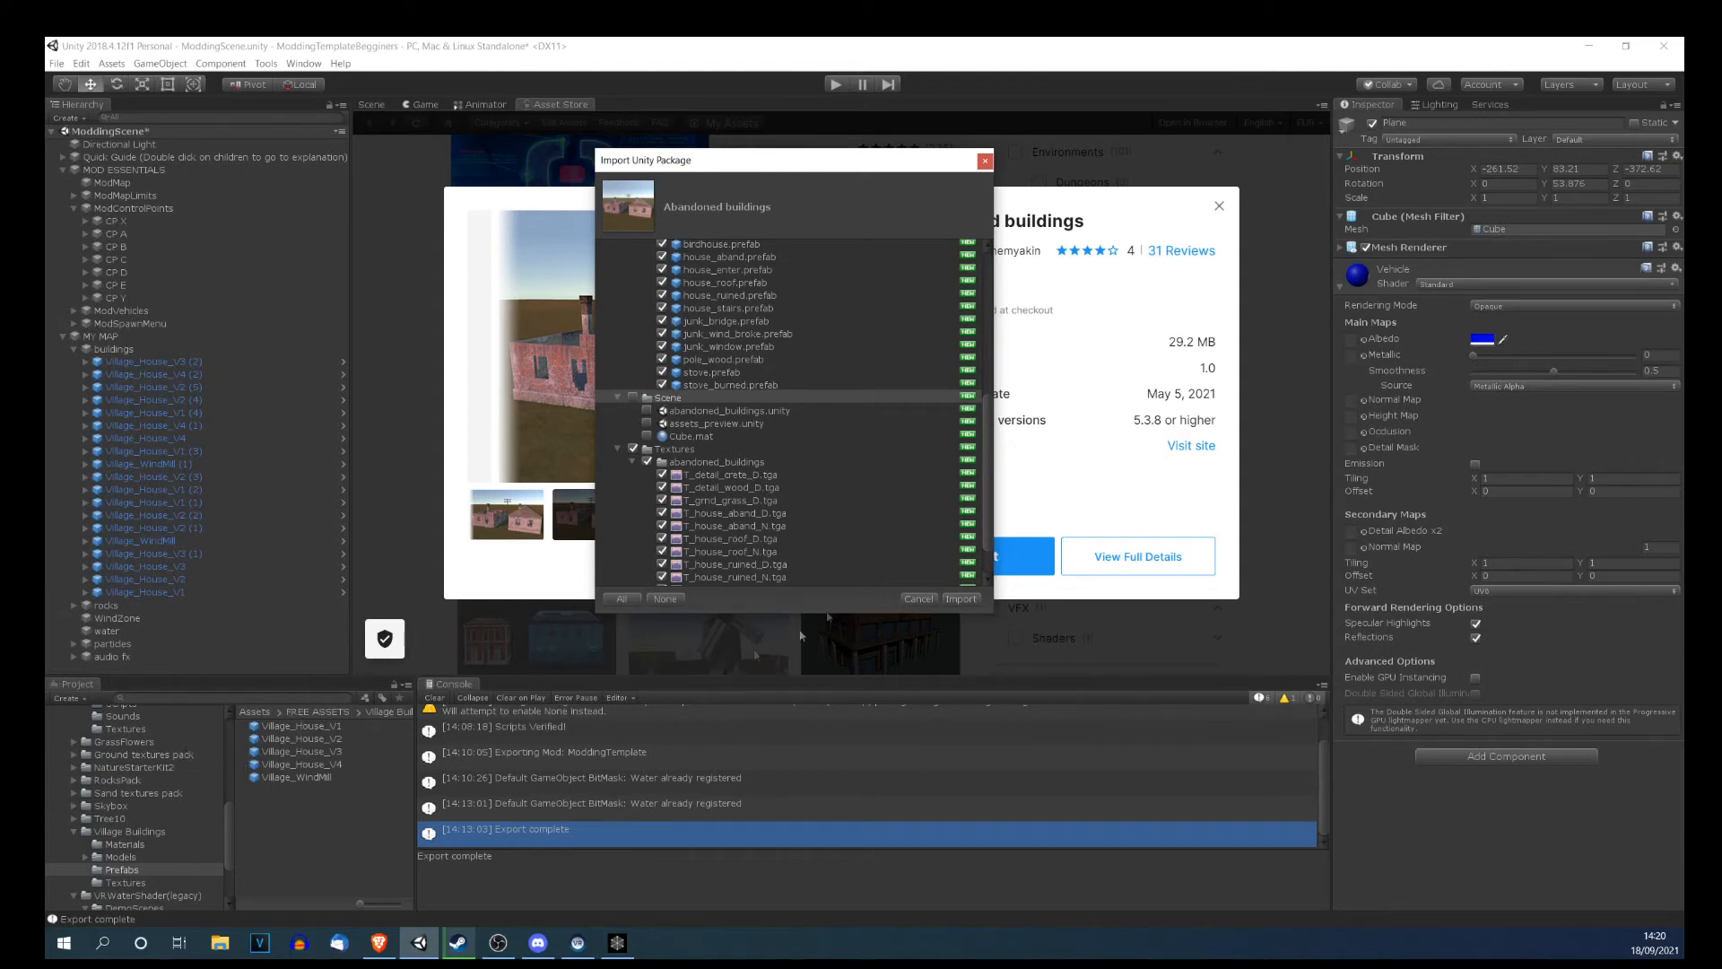
scroll(755, 462, up, 3)
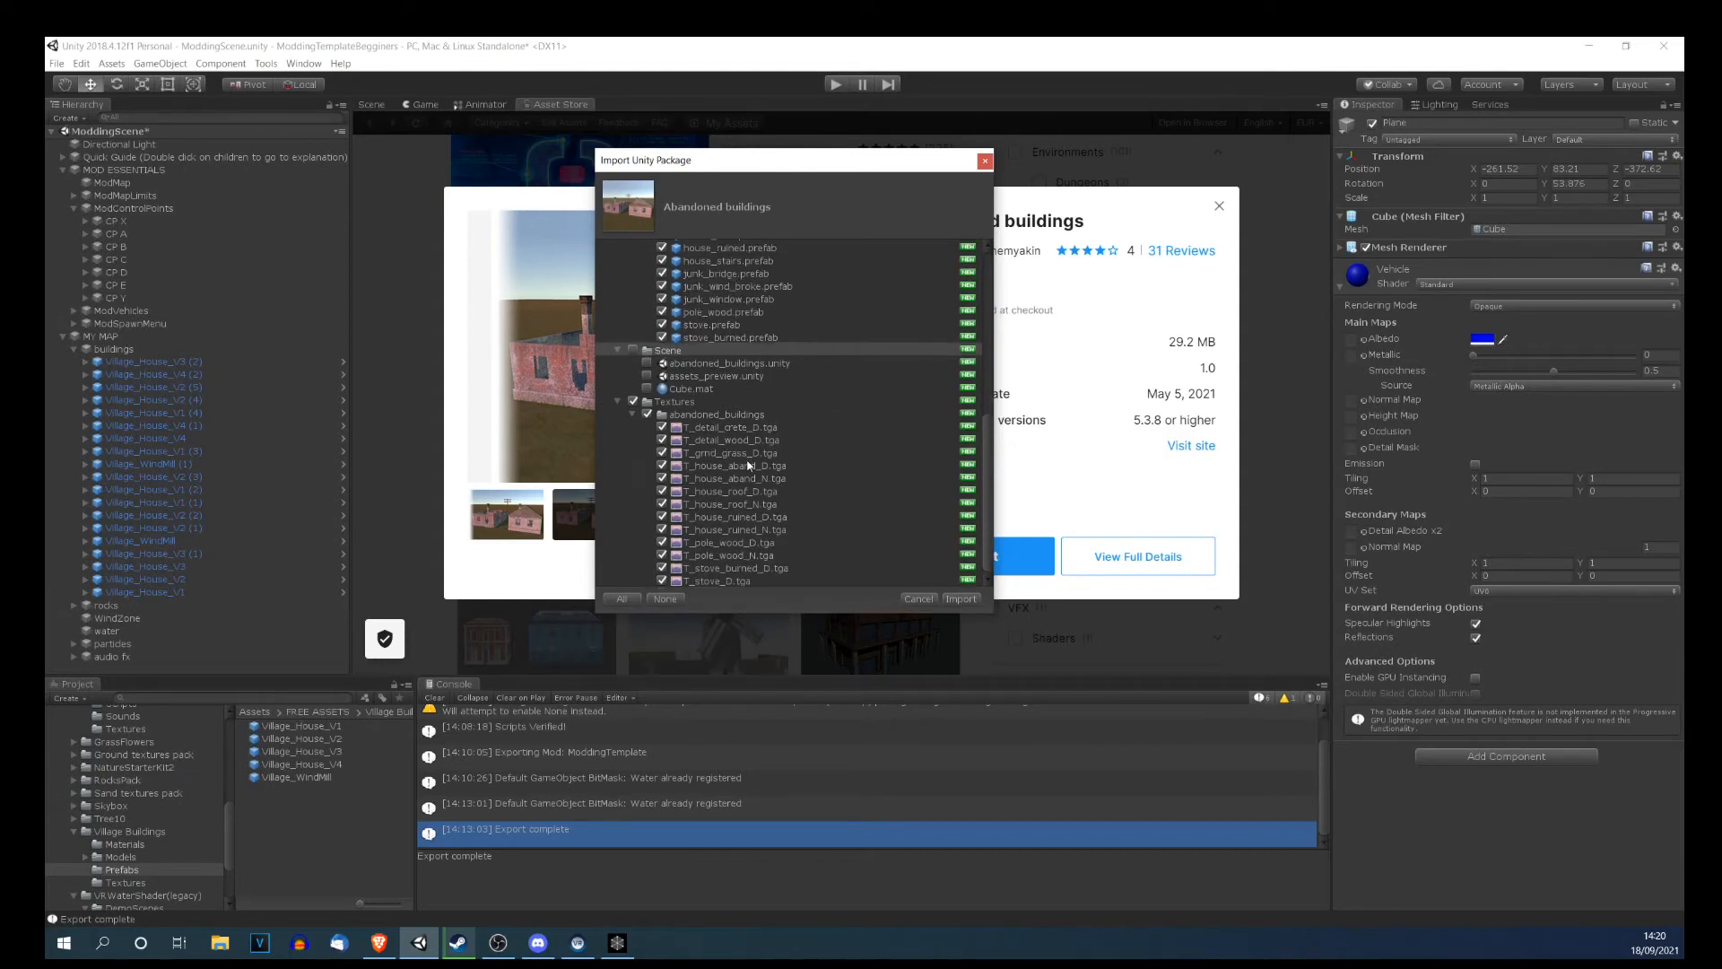
scroll(742, 464, down, 3)
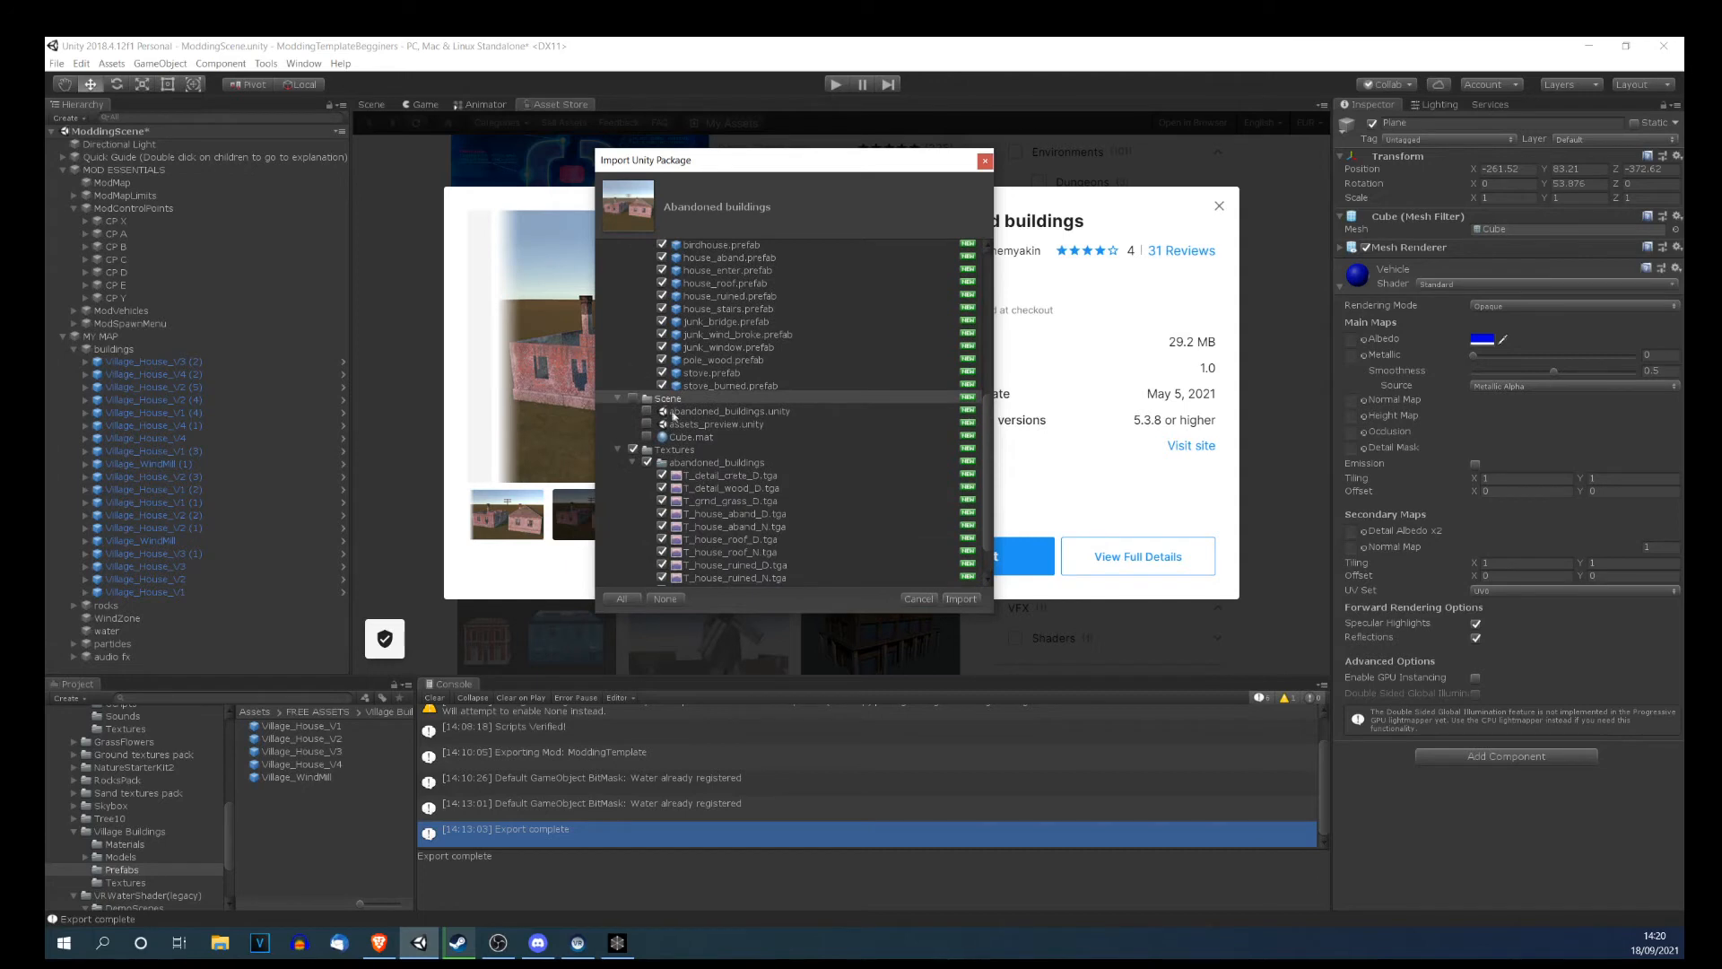
click(917, 599)
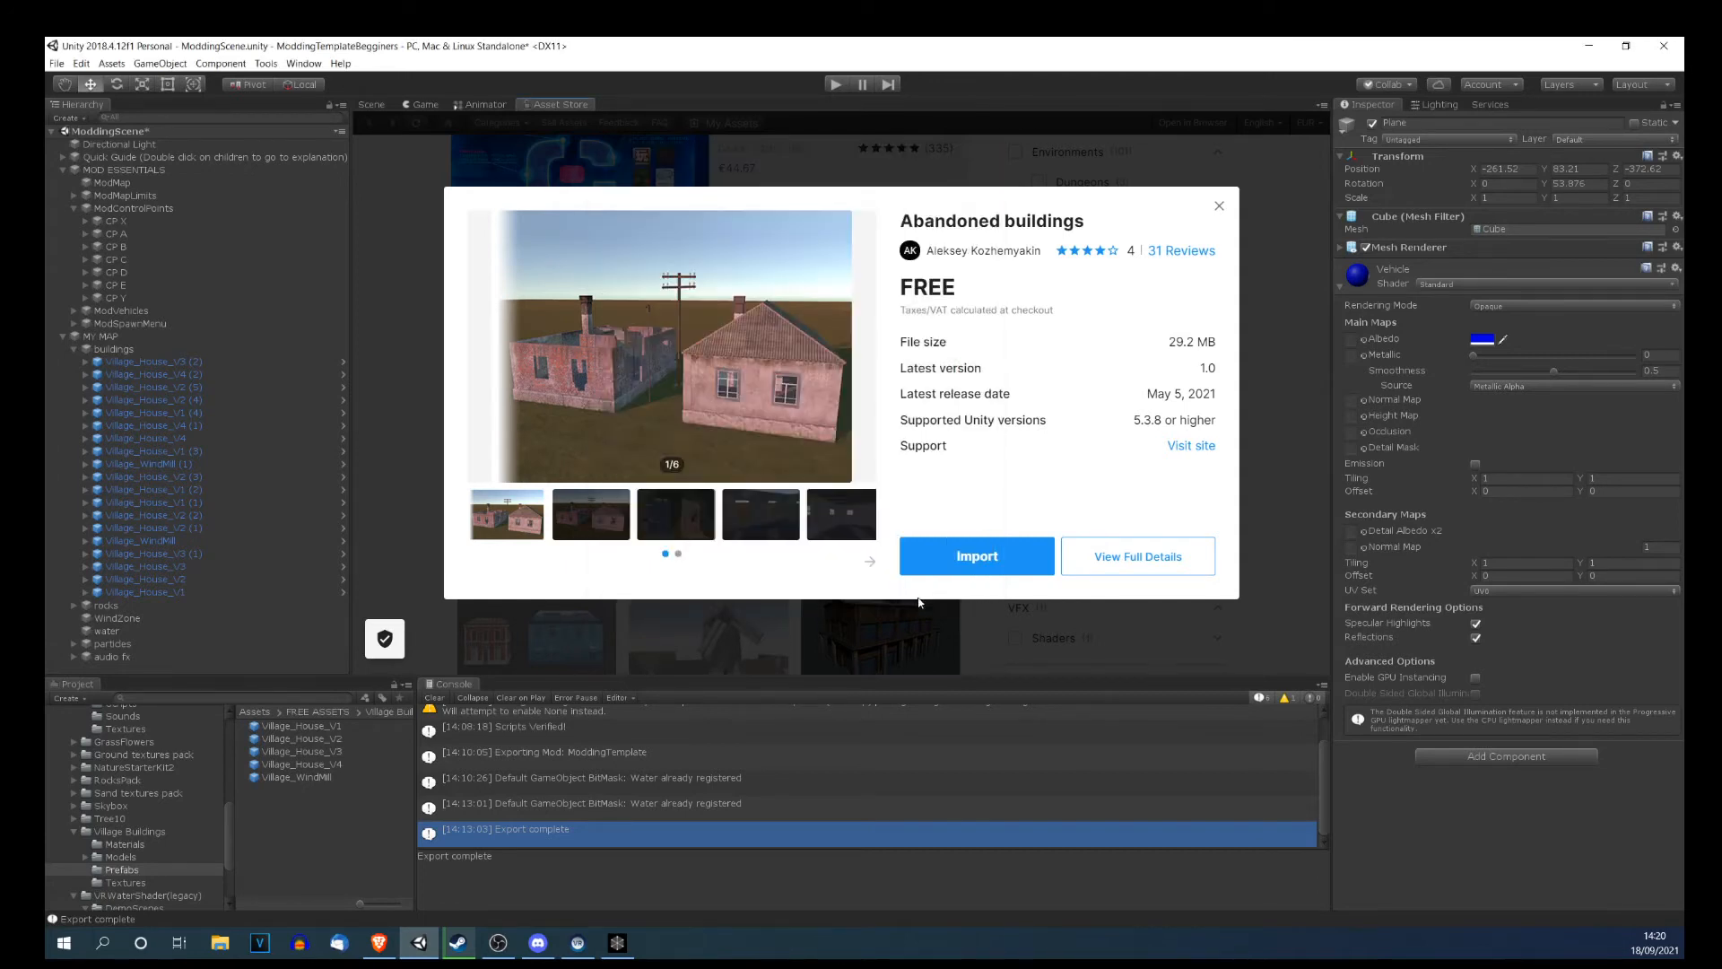
click(1220, 206)
Examine the free building packages in the search results, including Village Buildings, Old Building, Urban building and Desert Buildings.
scroll(652, 515, down, 3)
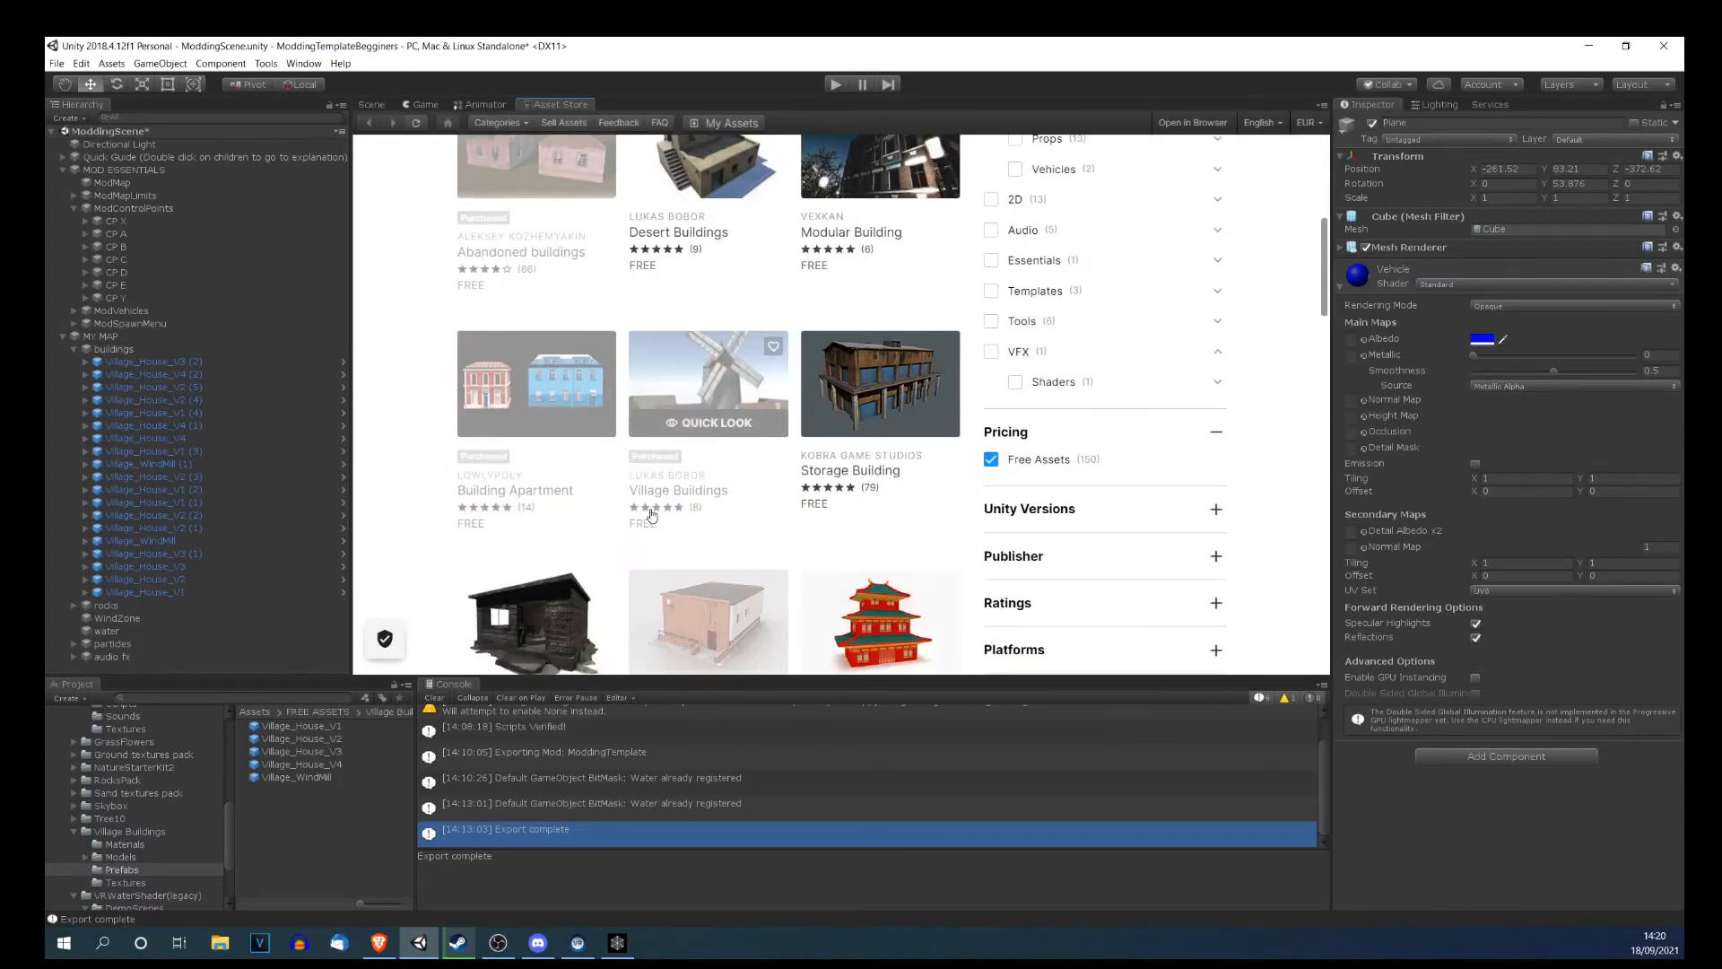
scroll(652, 515, up, 8)
scroll(652, 515, down, 11)
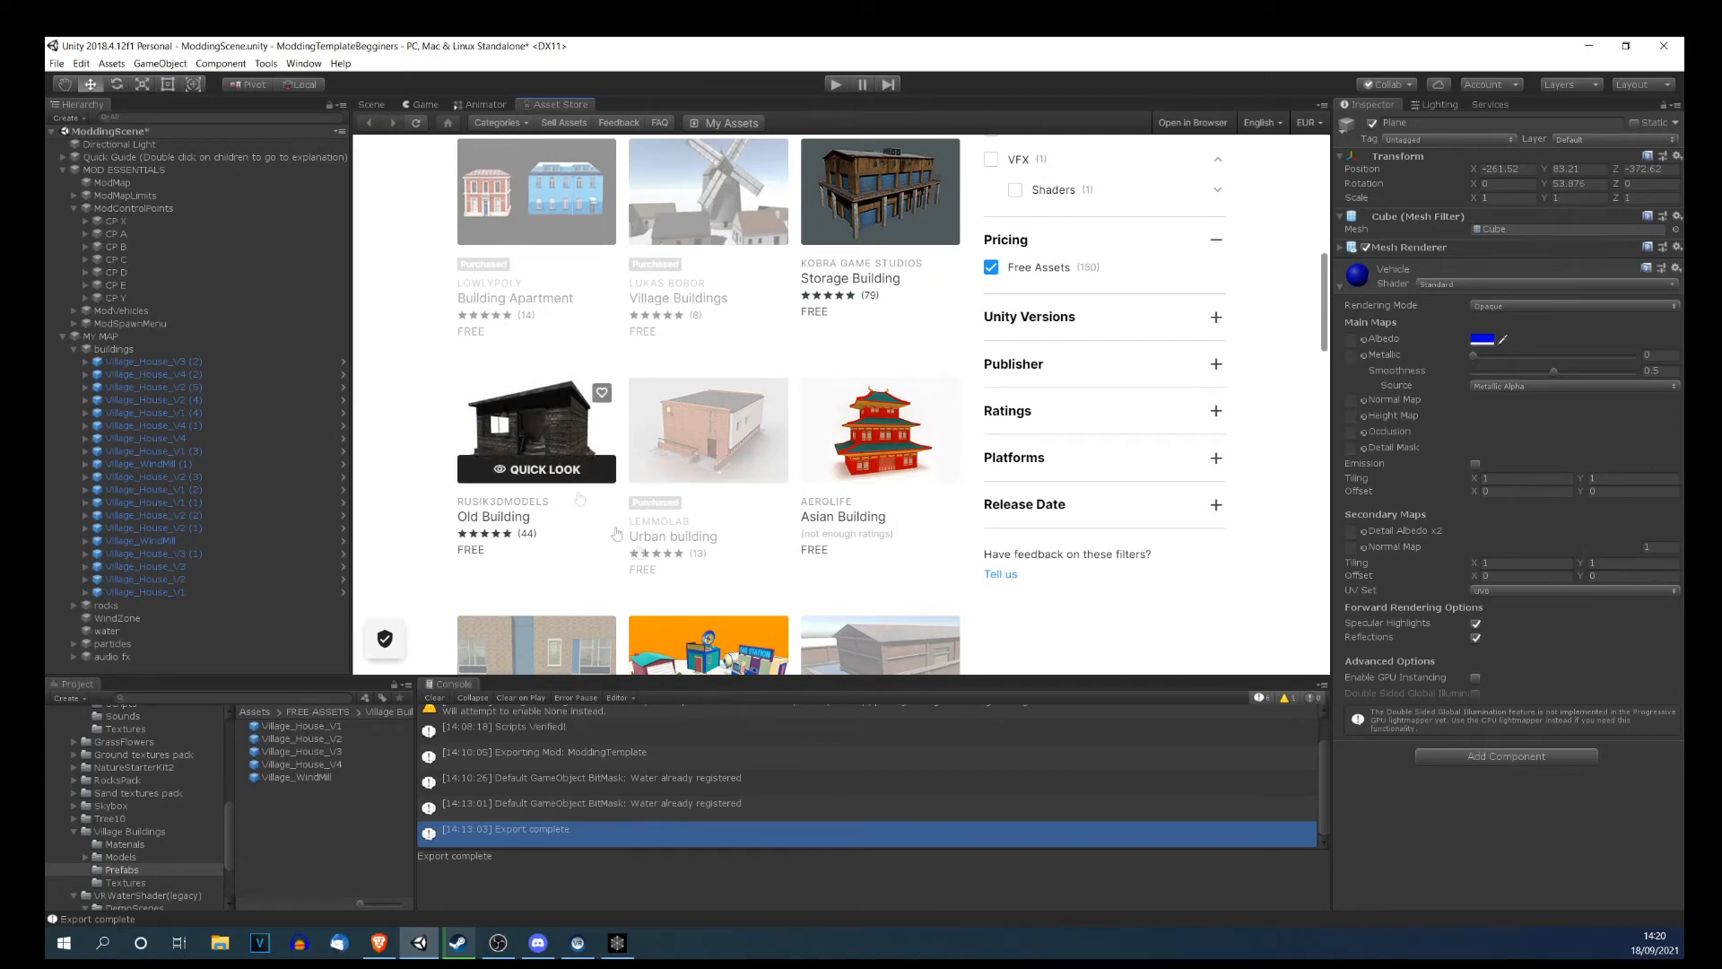
scroll(668, 524, down, 2)
scroll(677, 538, up, 4)
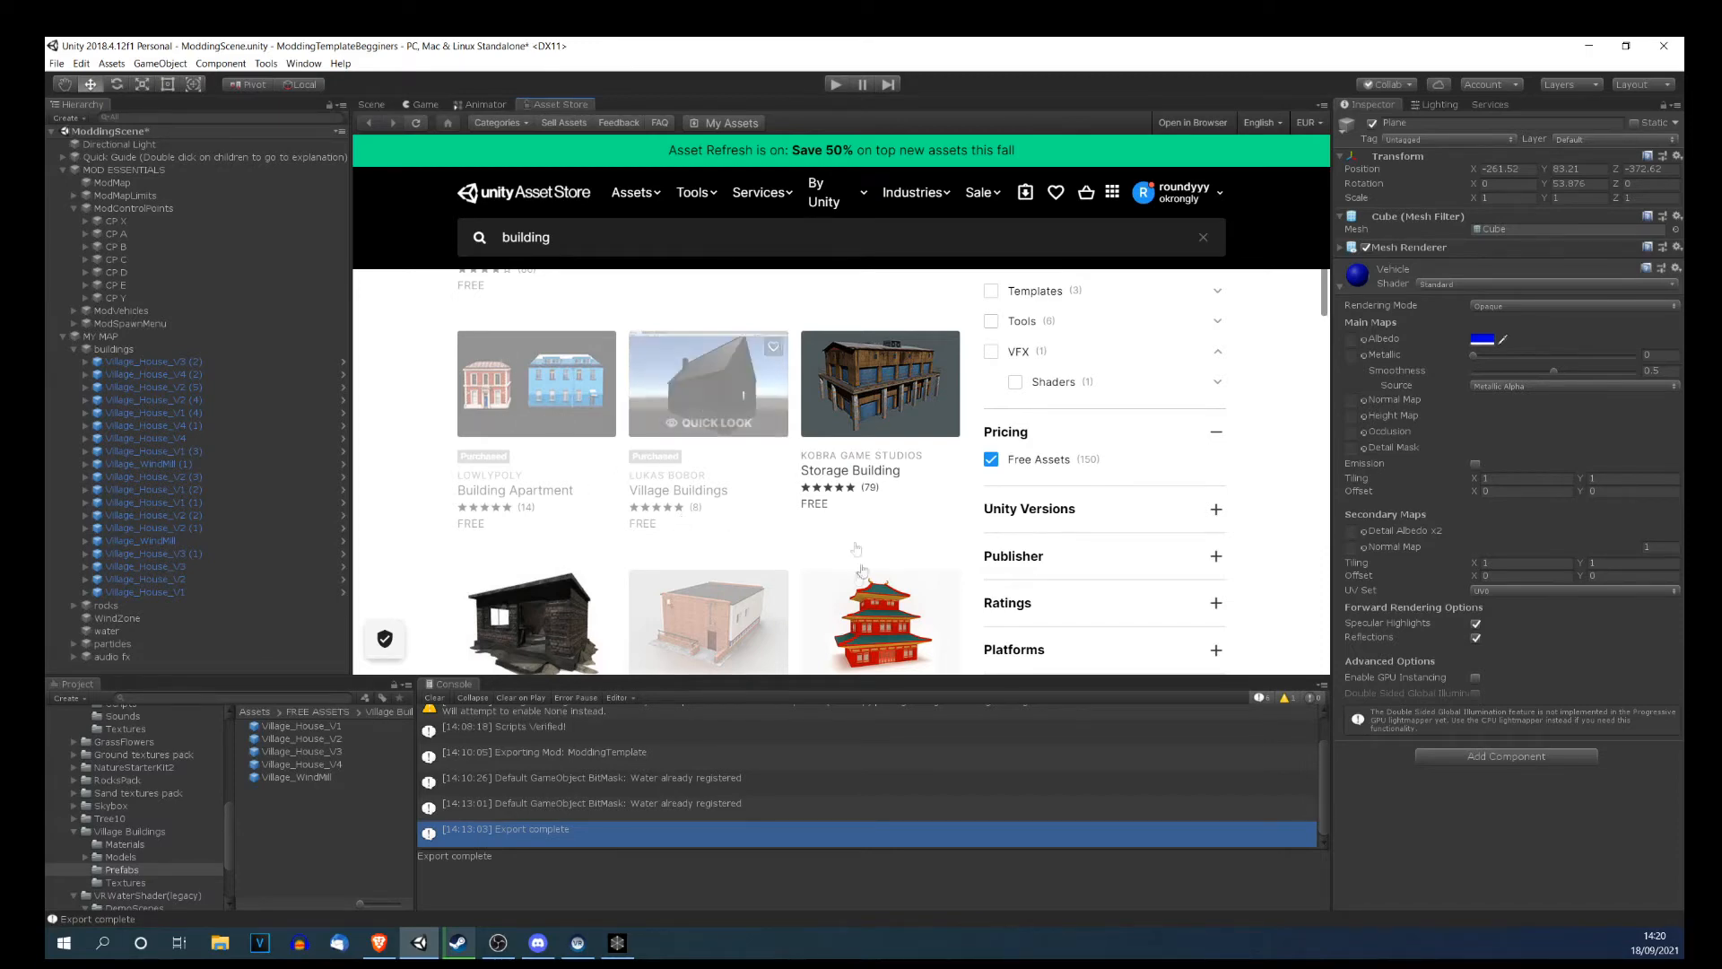
scroll(762, 538, down, 1)
mouse_move(696, 511)
scroll(711, 513, down, 2)
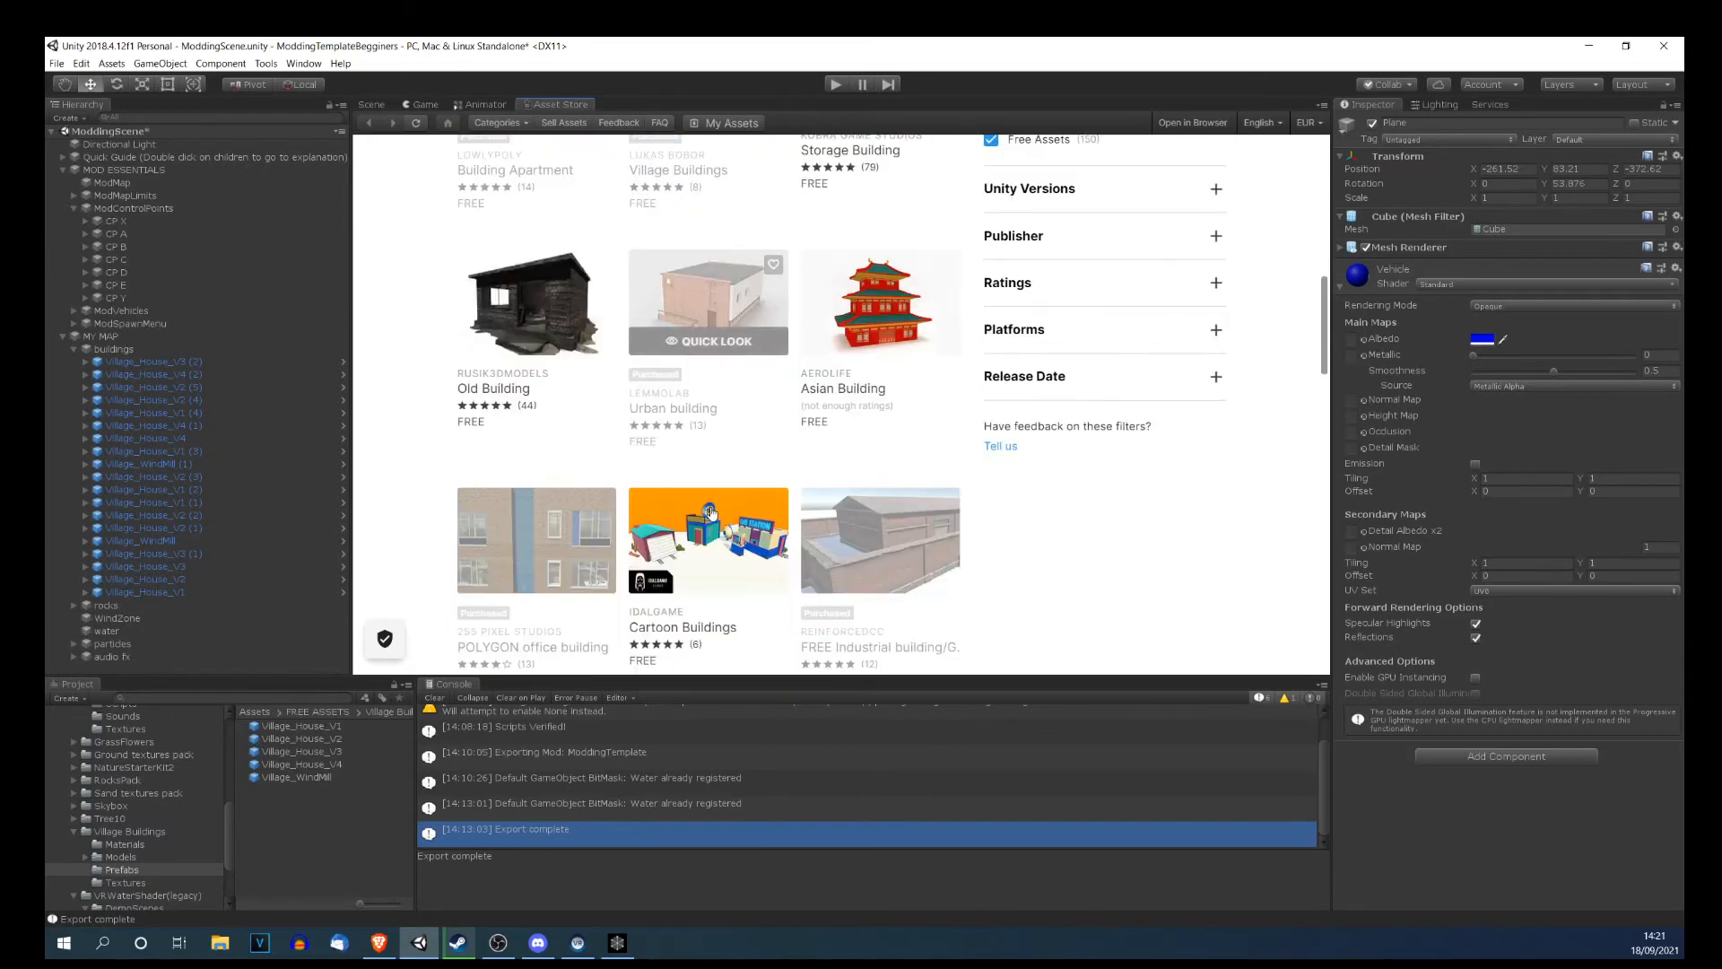
scroll(712, 513, up, 3)
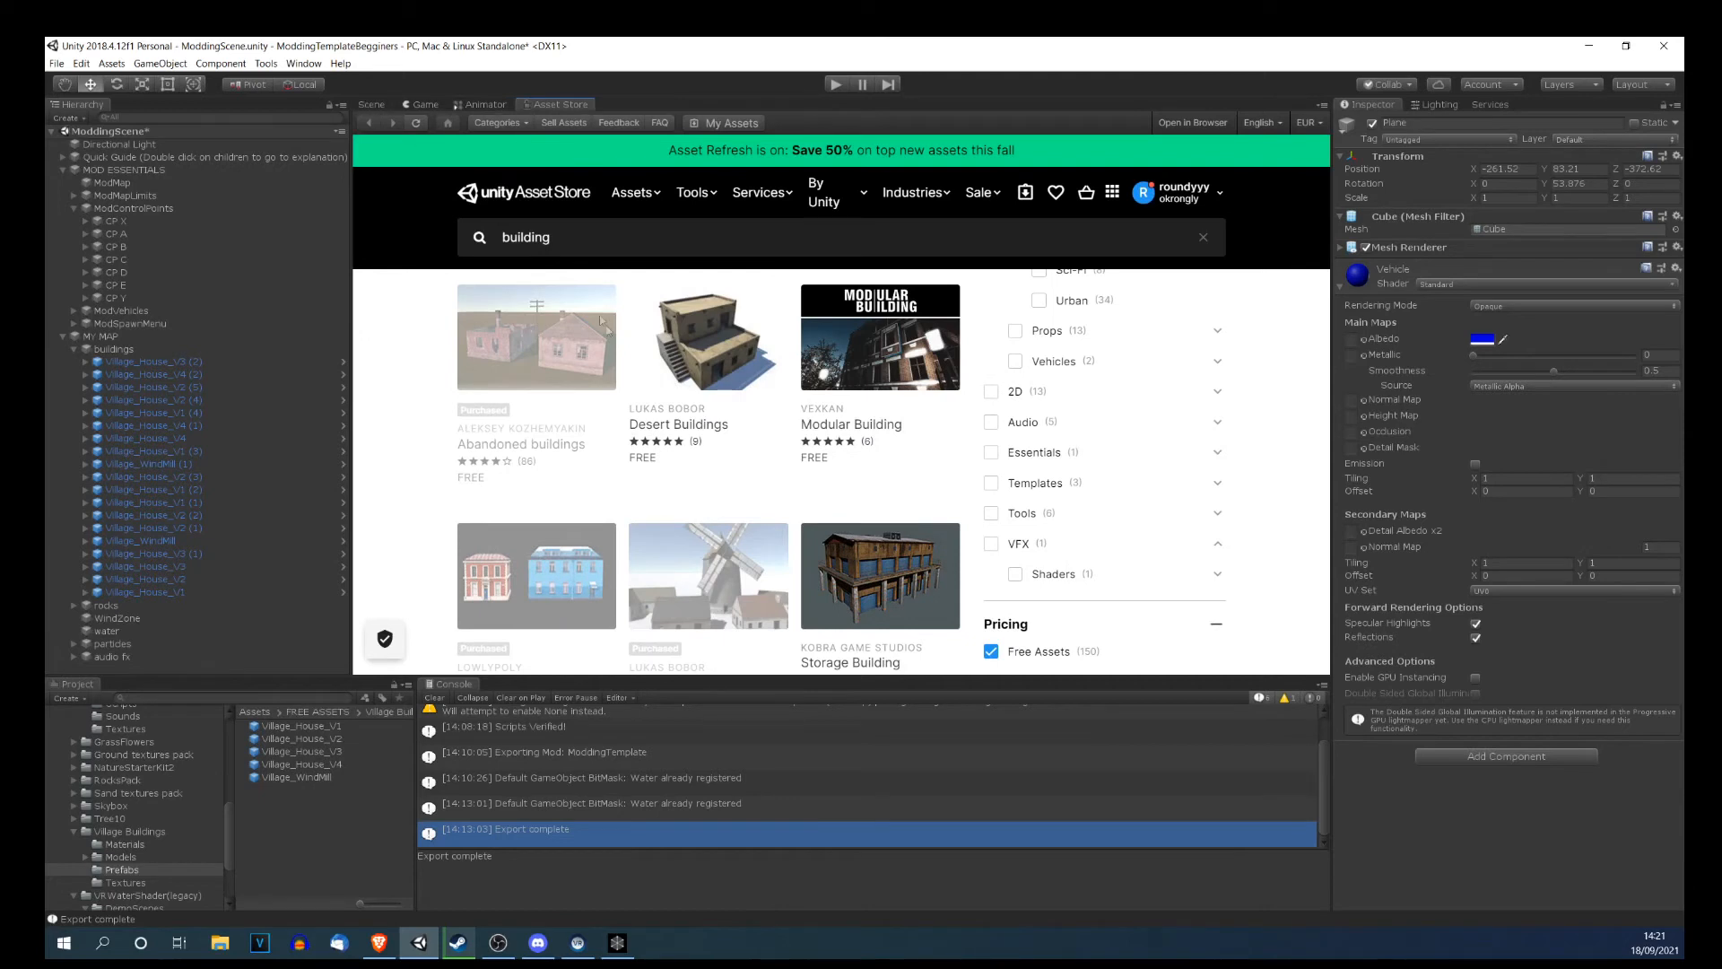
mouse_move(644, 389)
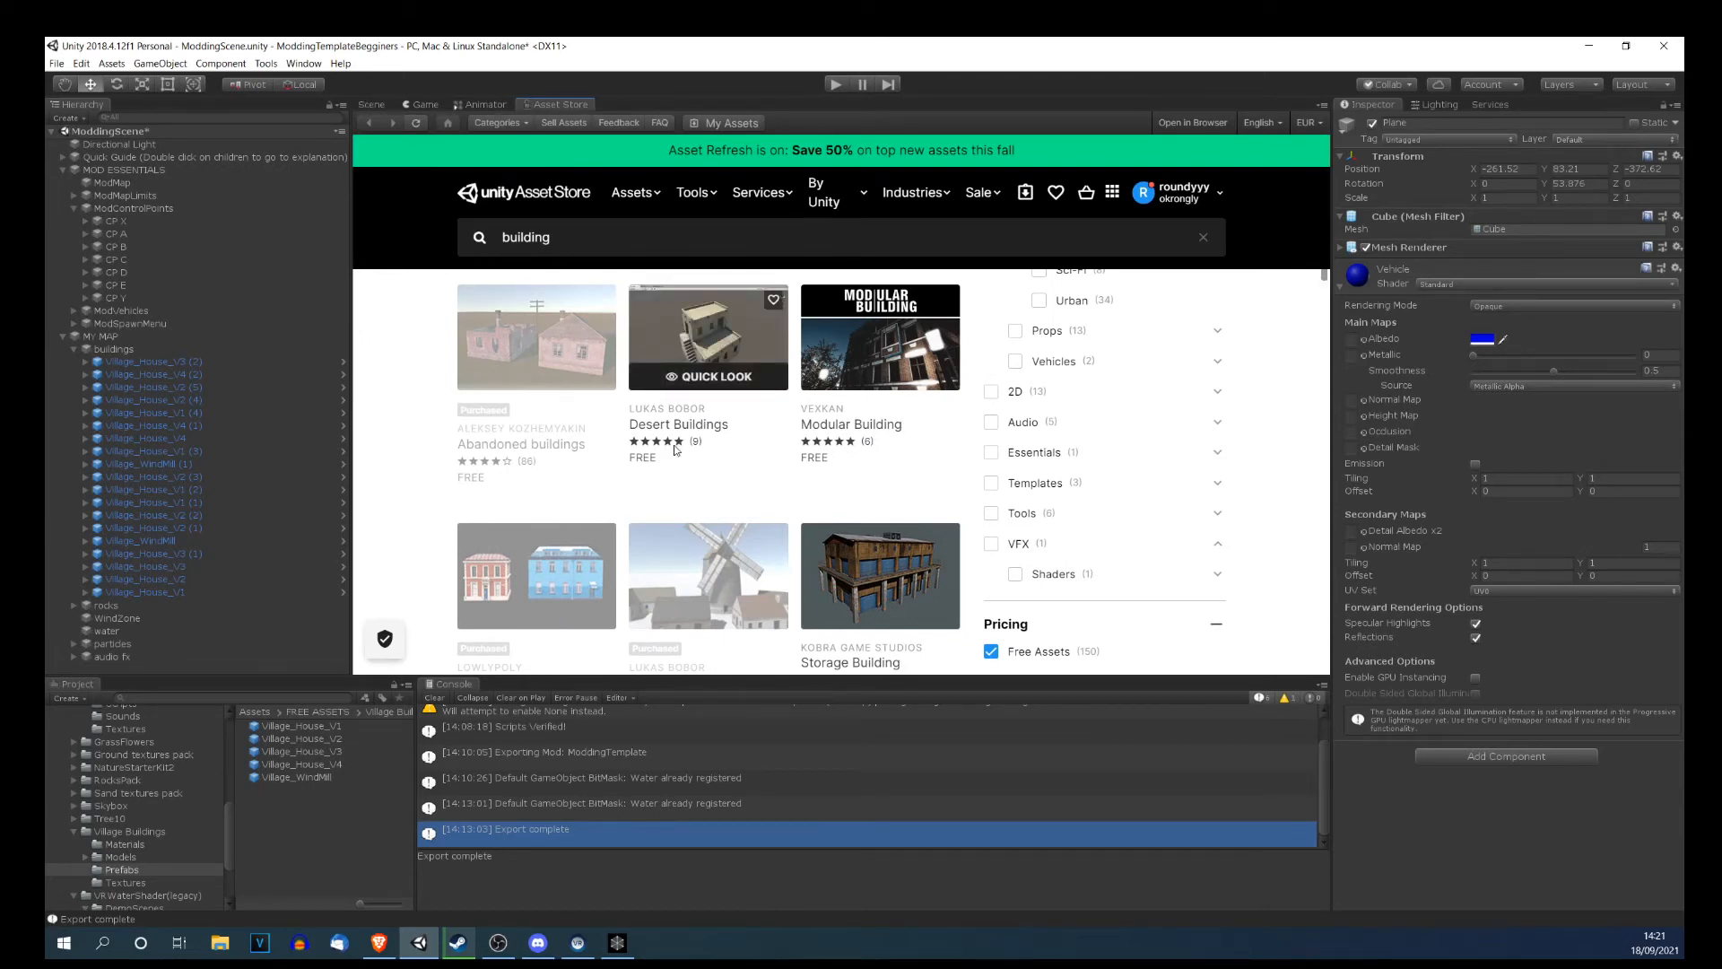
Return to the scene view, verify the mod's scripts with ModTool and select the resulting console entry.
click(371, 105)
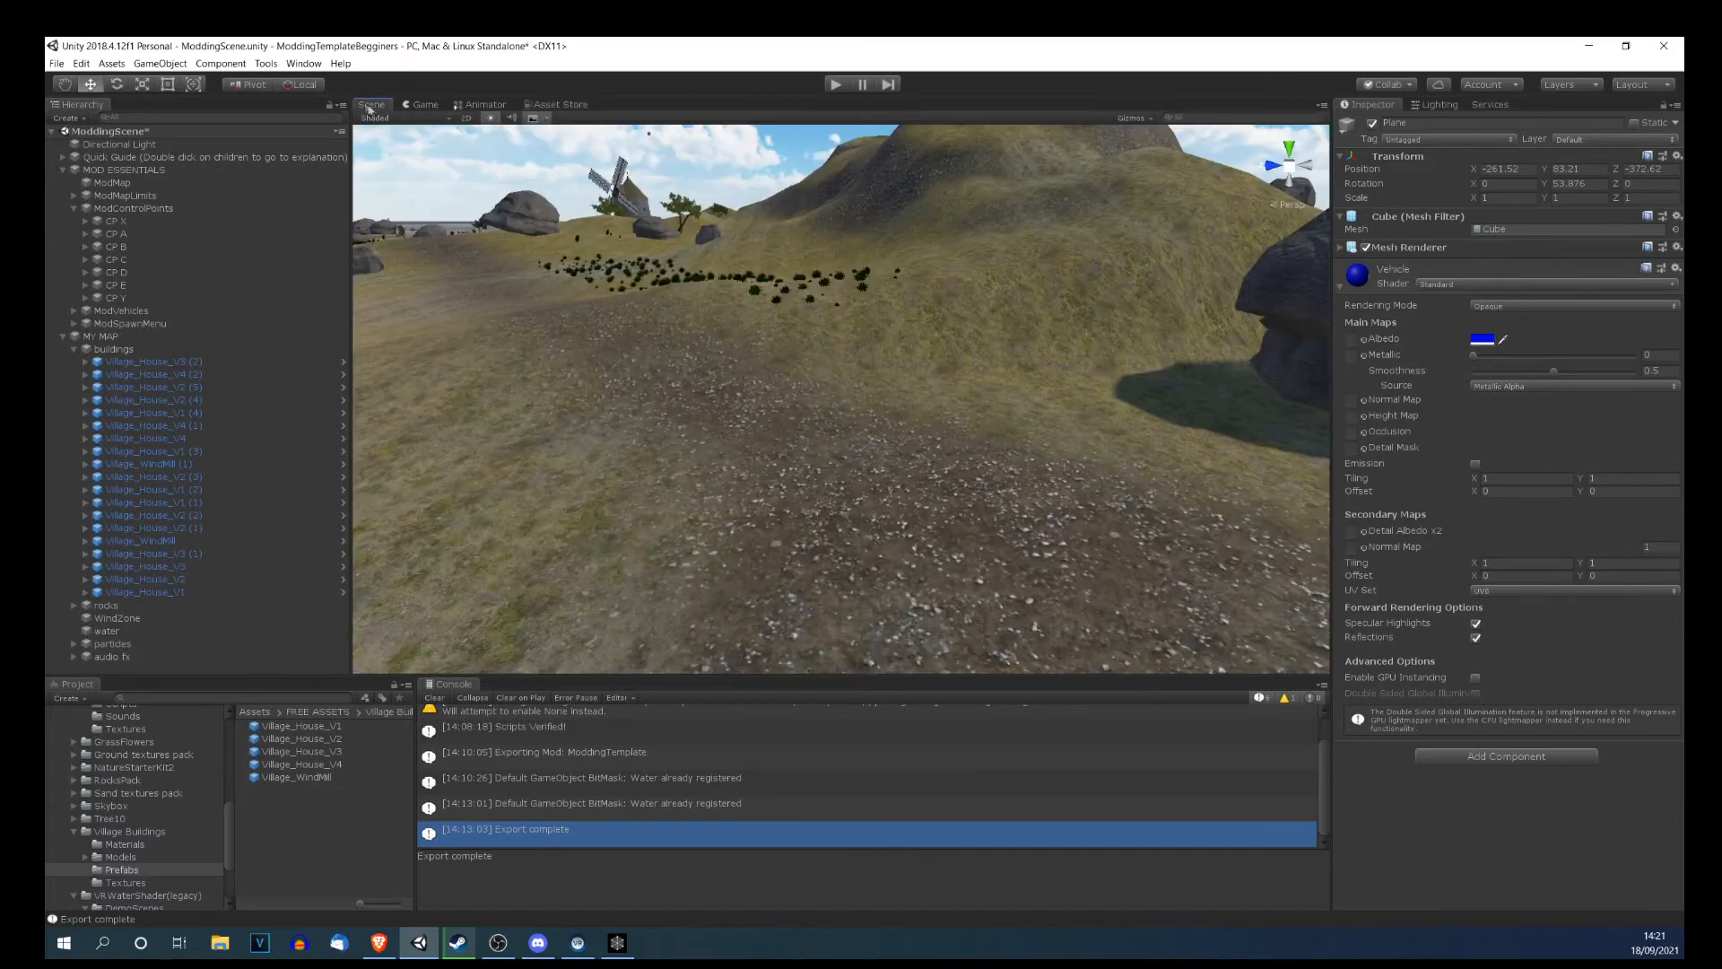
click(266, 63)
mouse_move(279, 80)
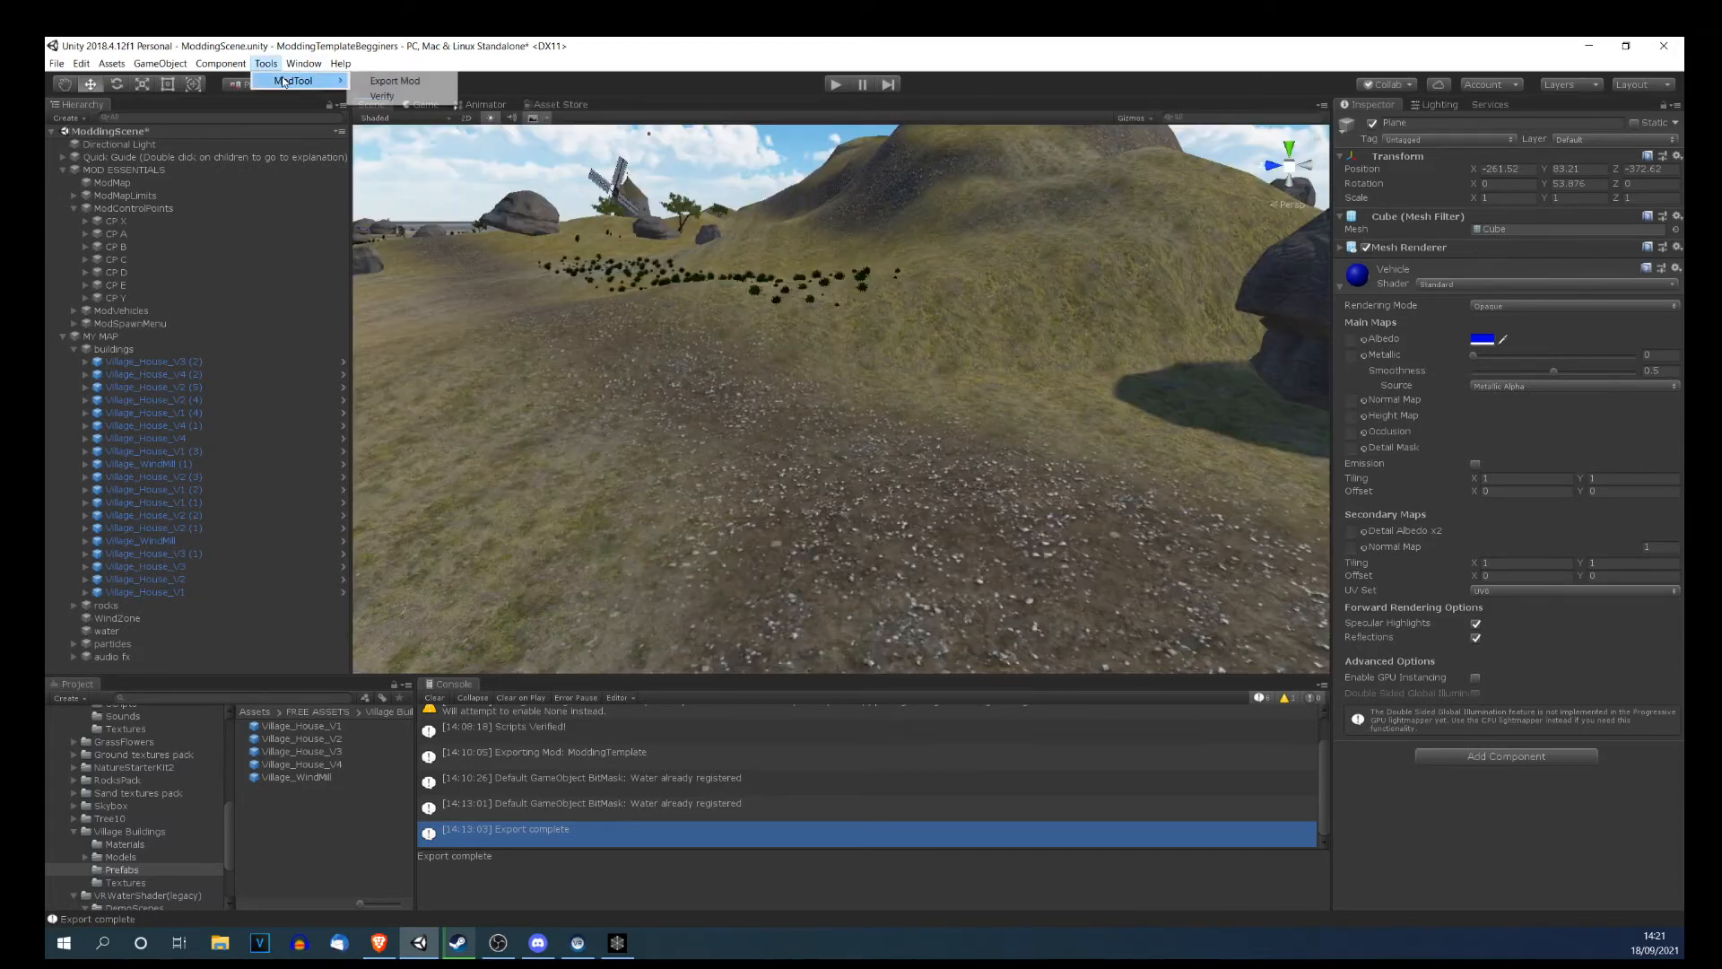
click(394, 81)
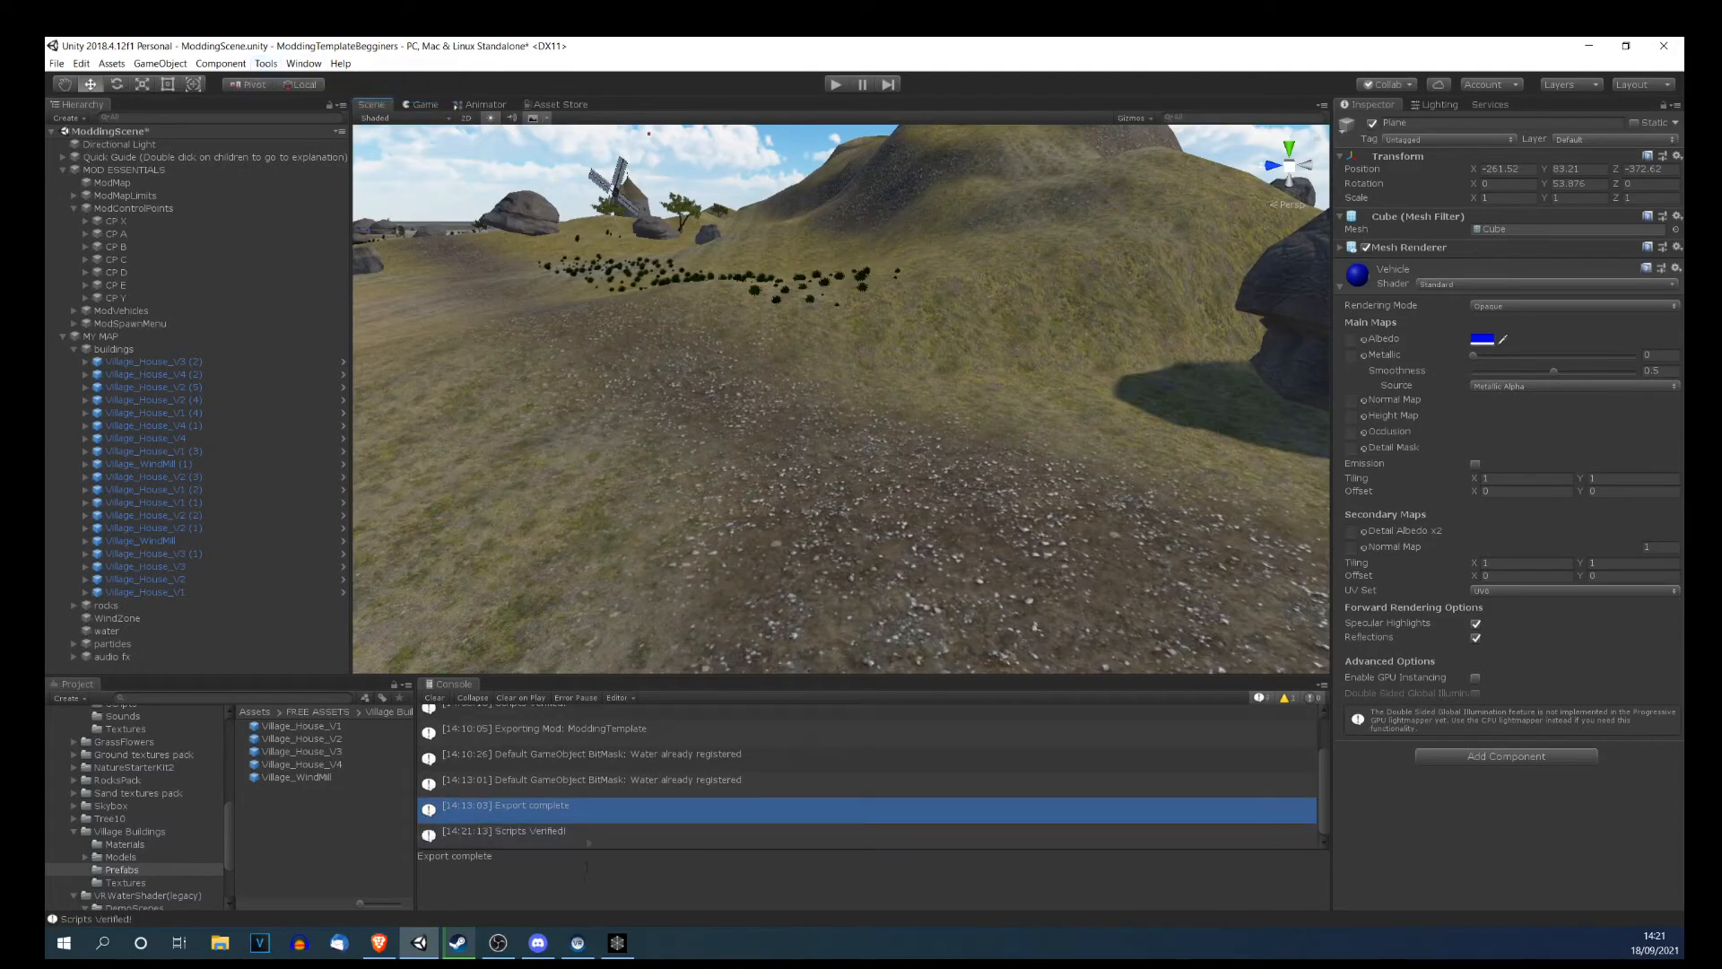
click(526, 836)
right_drag(709, 487, 704, 323)
key(w)
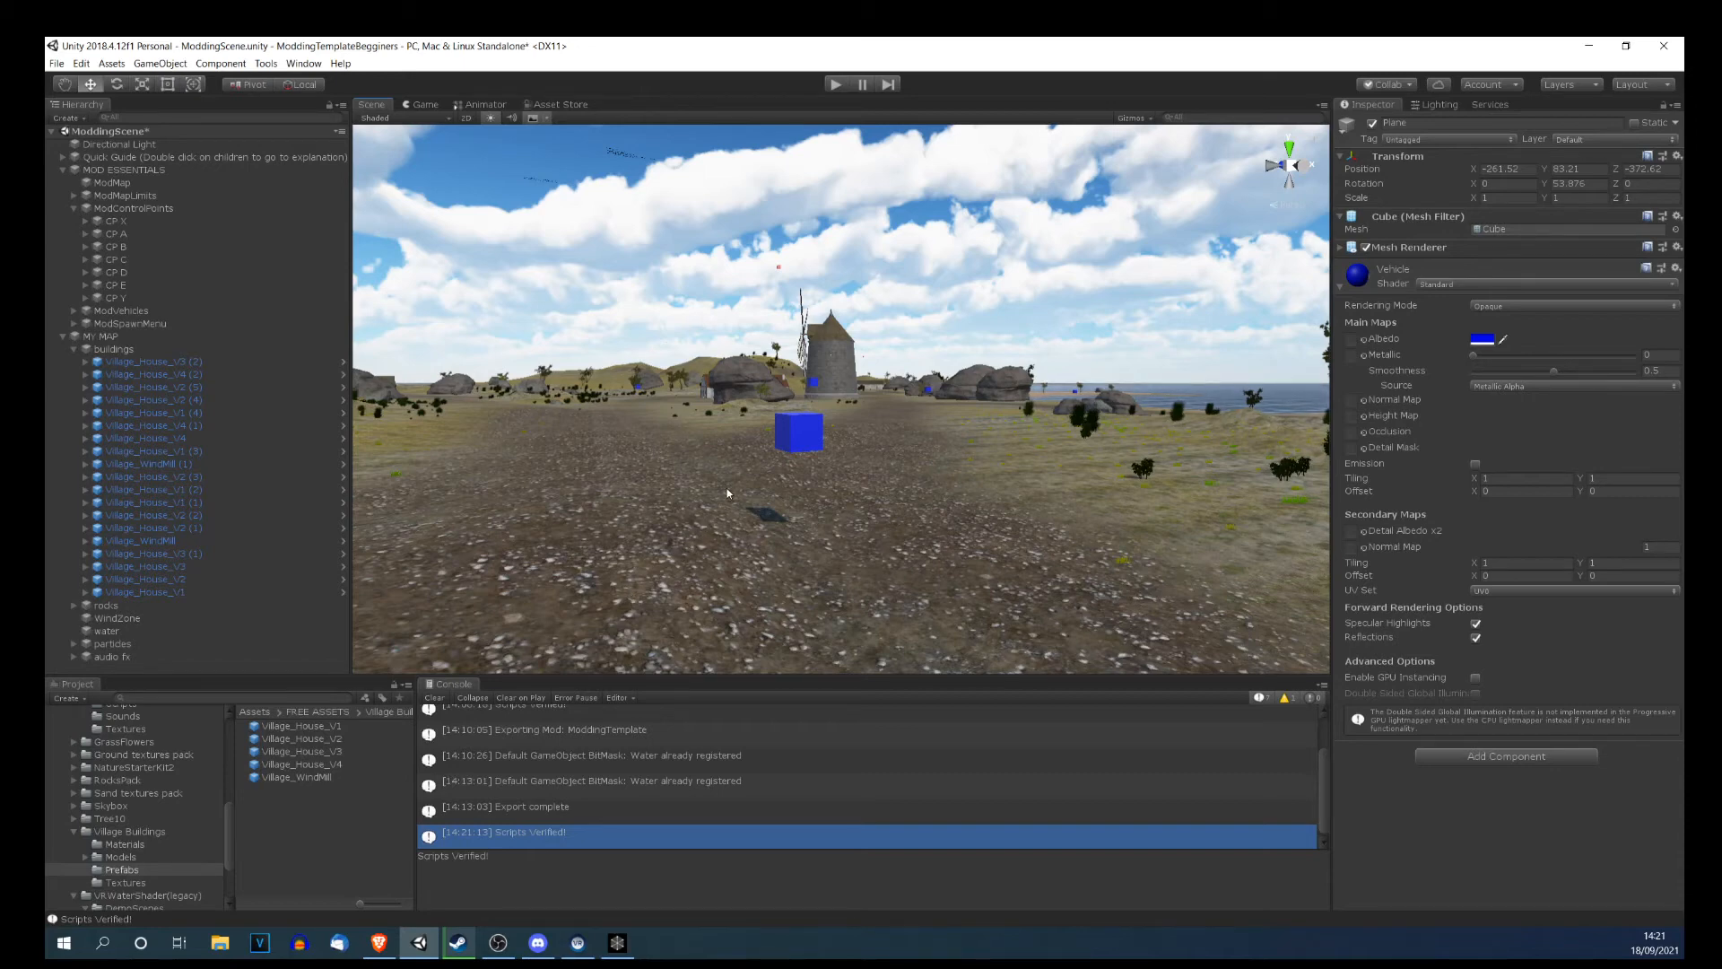
Switch to File Explorer and open the LocalMod folder containing the exported ModdingTemplate mod.
click(224, 947)
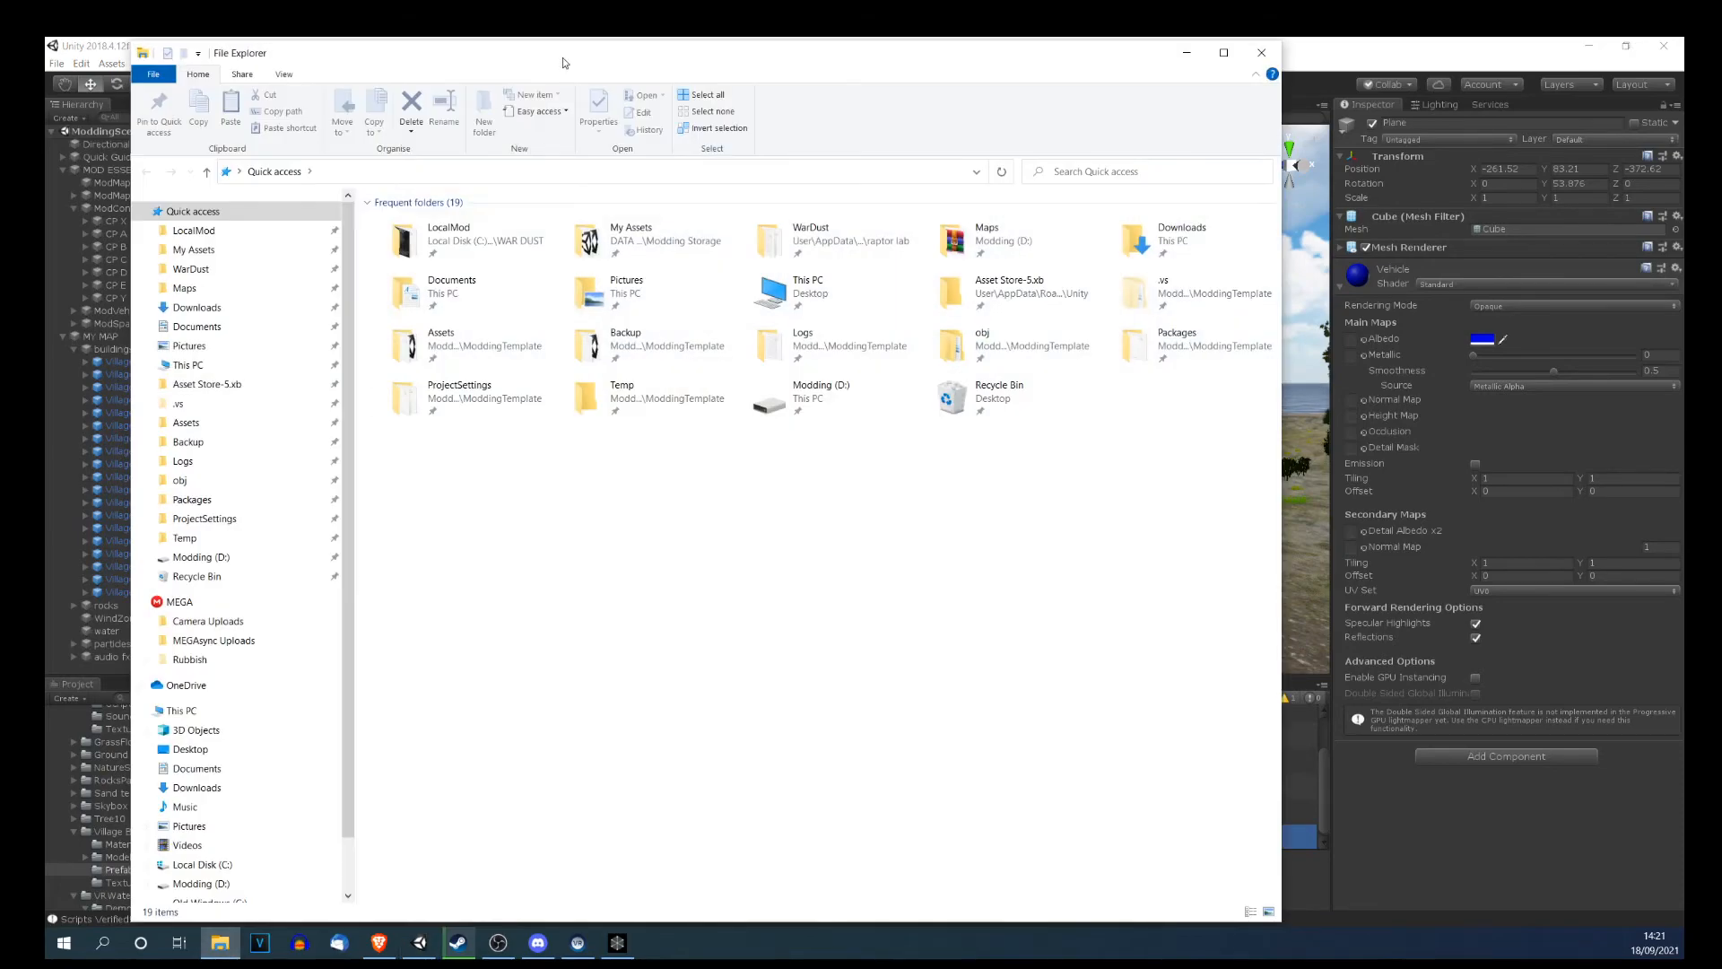
drag(562, 57, 729, 178)
click(346, 357)
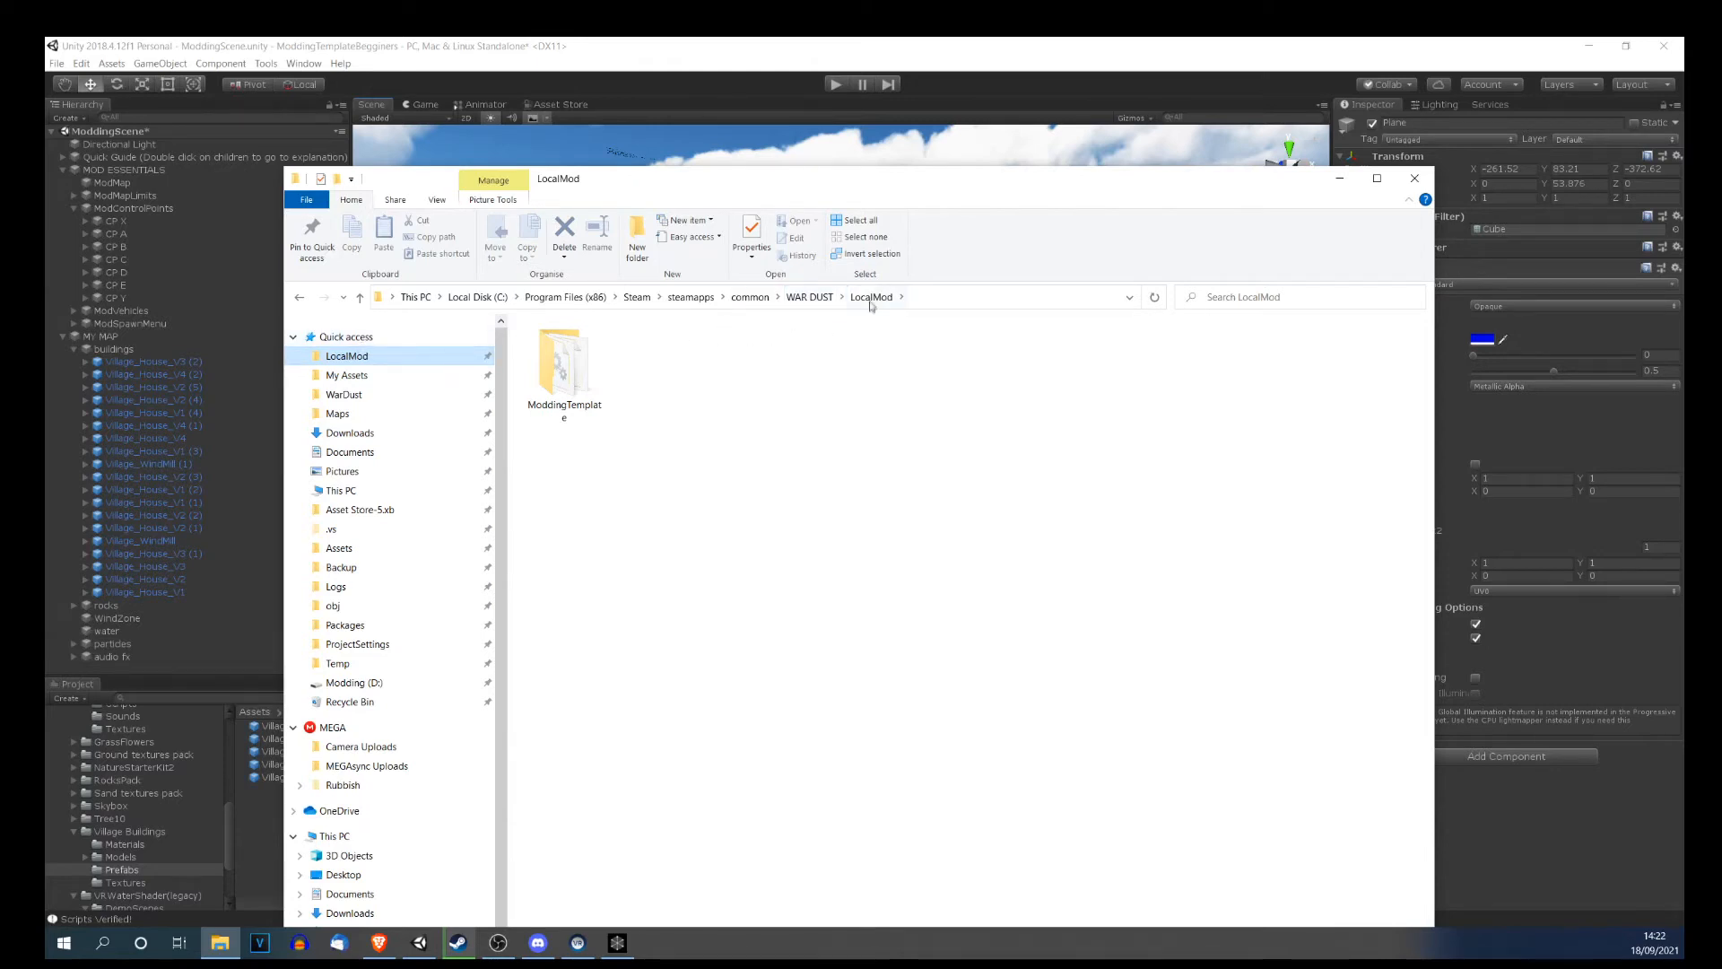
drag(561, 367, 313, 354)
Go up to the WAR DUST folder, view the sample Icon.png, and close the image.
click(804, 304)
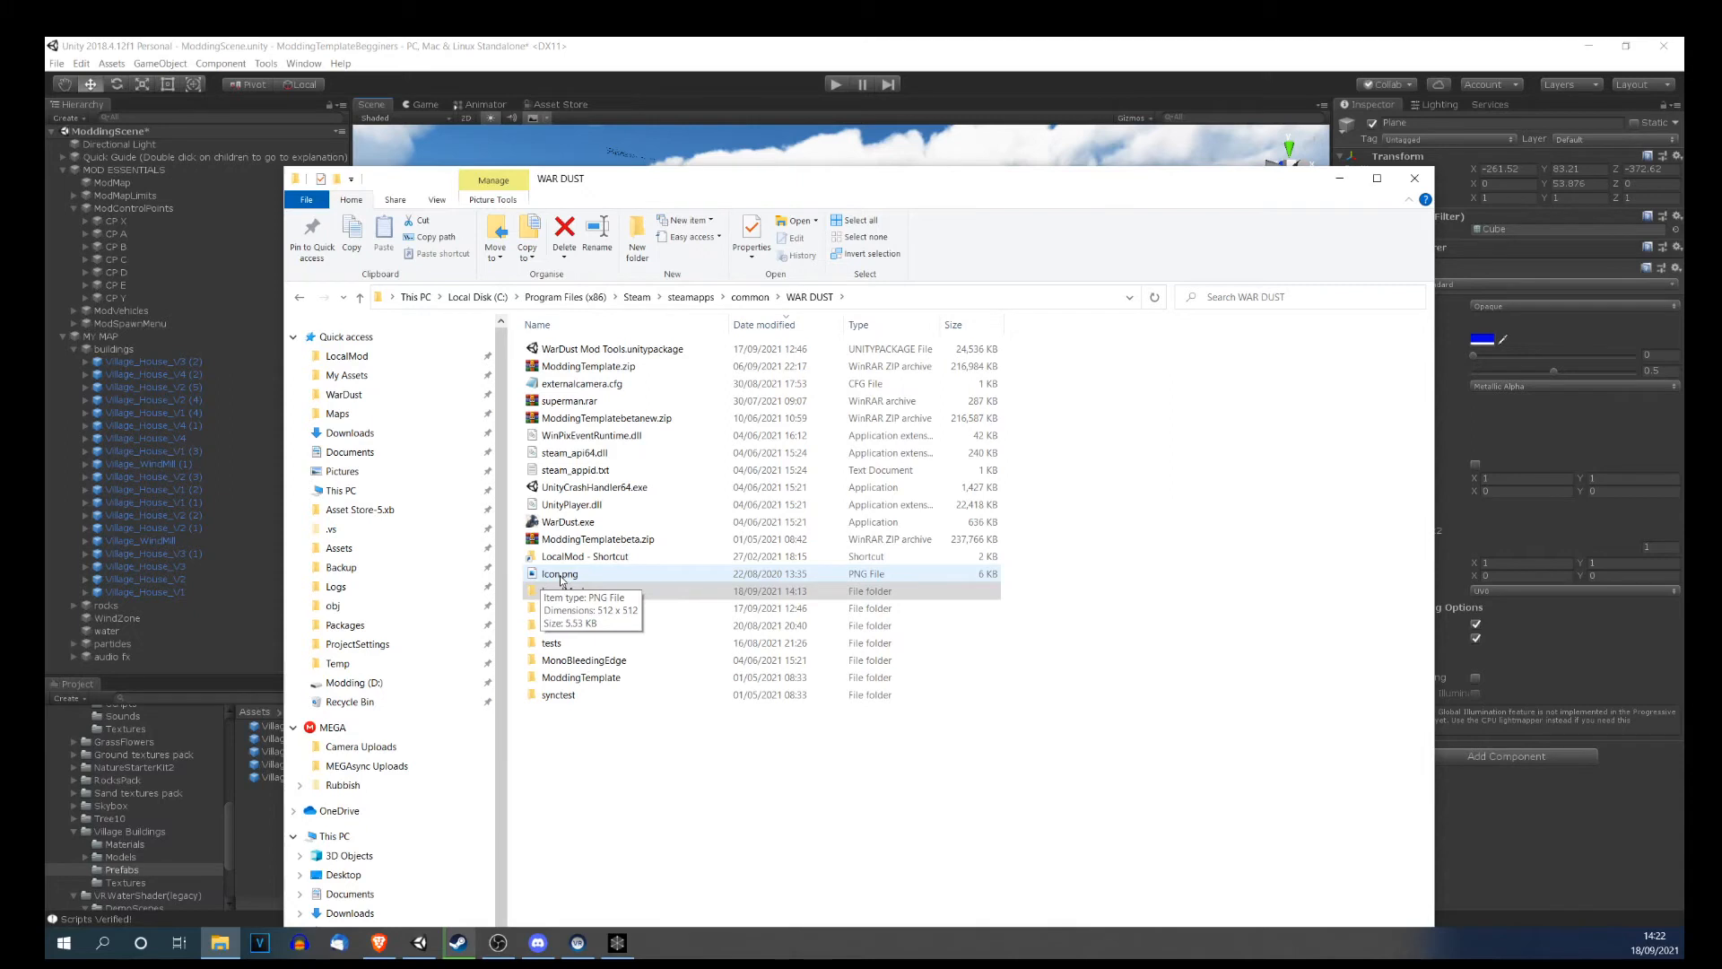
double_click(560, 575)
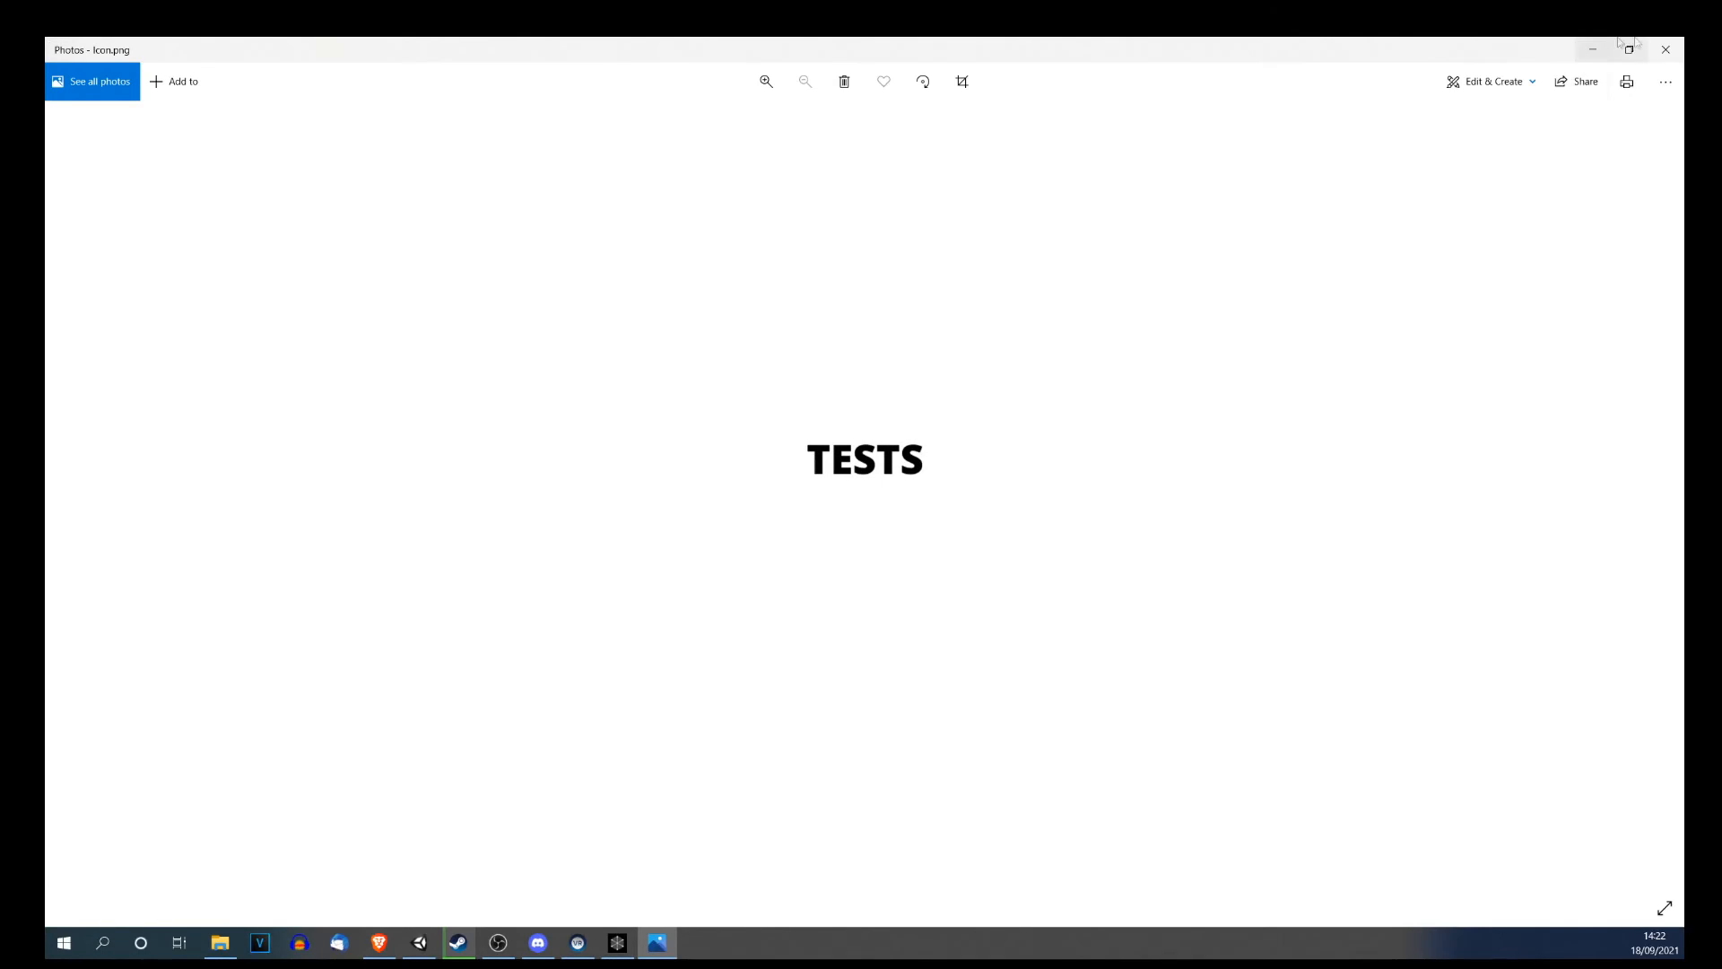
click(1666, 49)
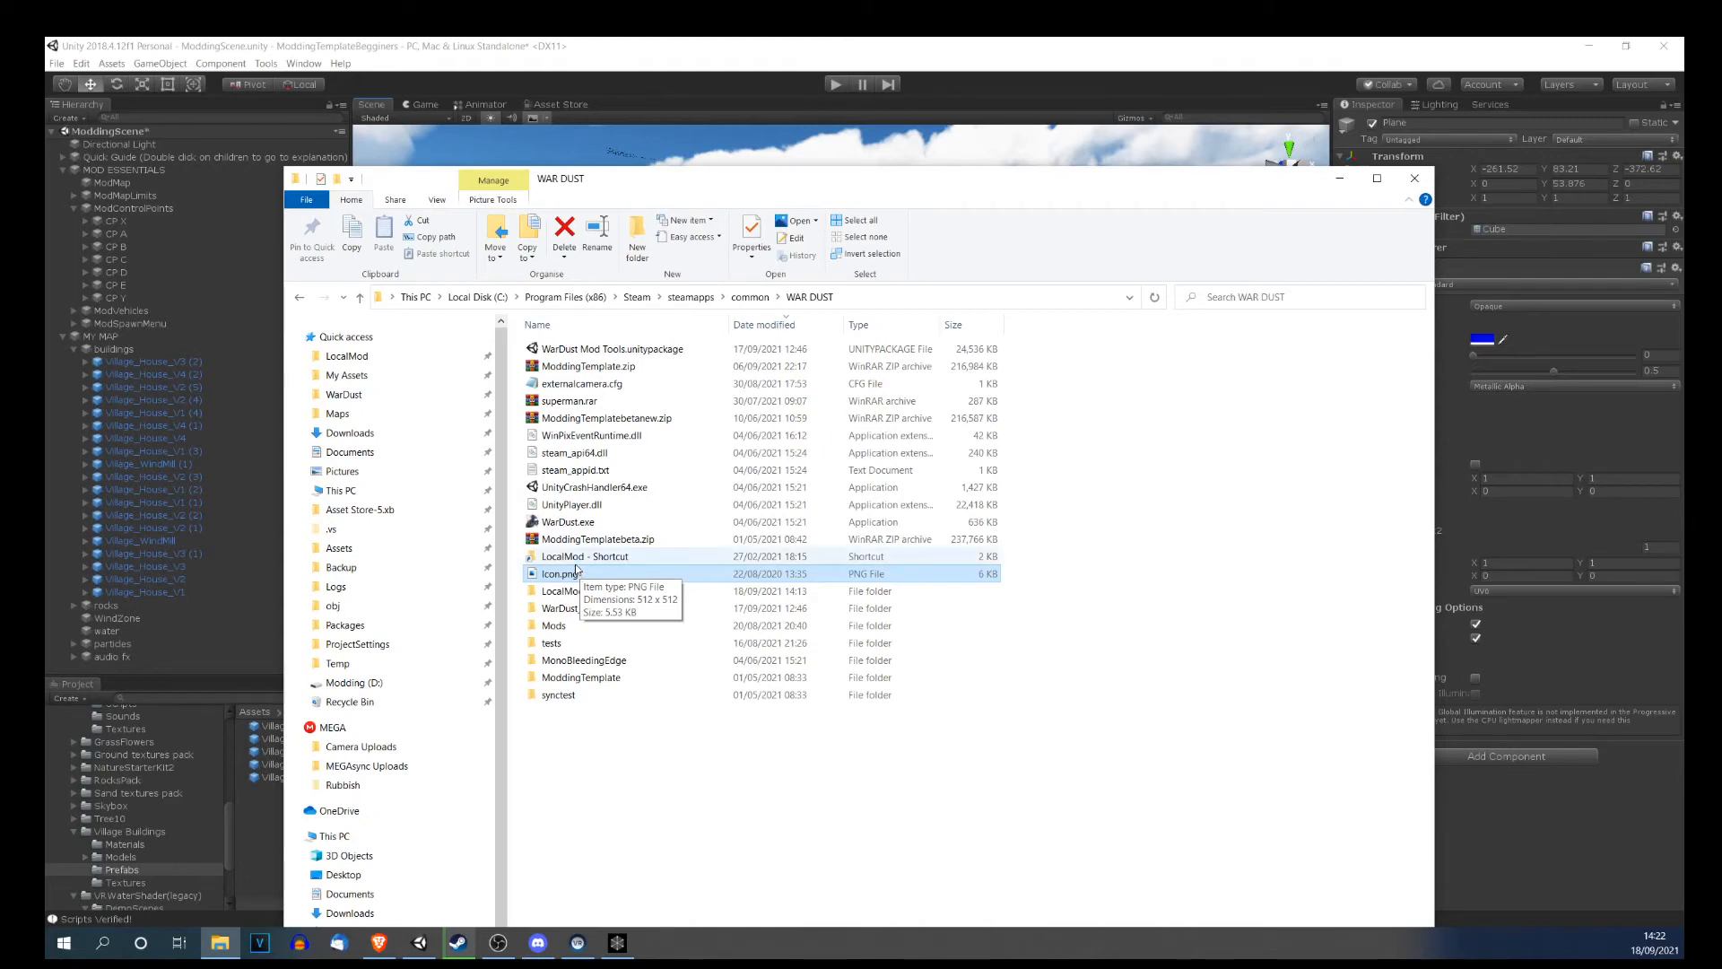
Switch to the Brave browser and open canva.com.
click(389, 954)
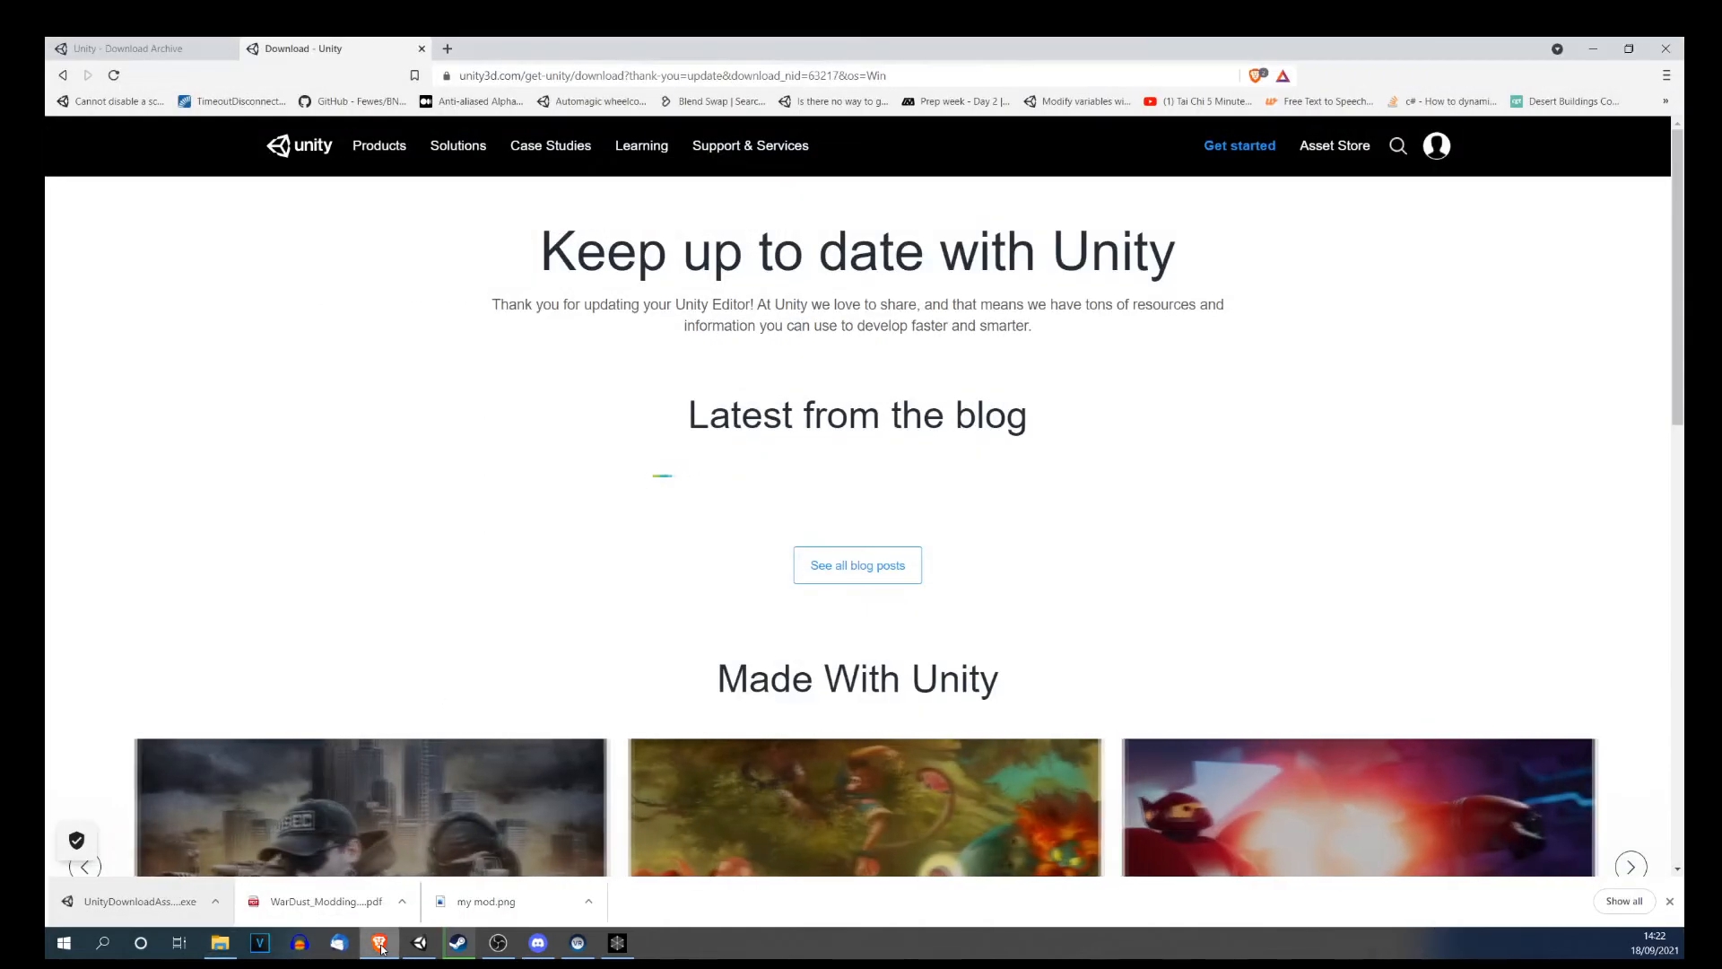
click(467, 73)
text(canva.com)
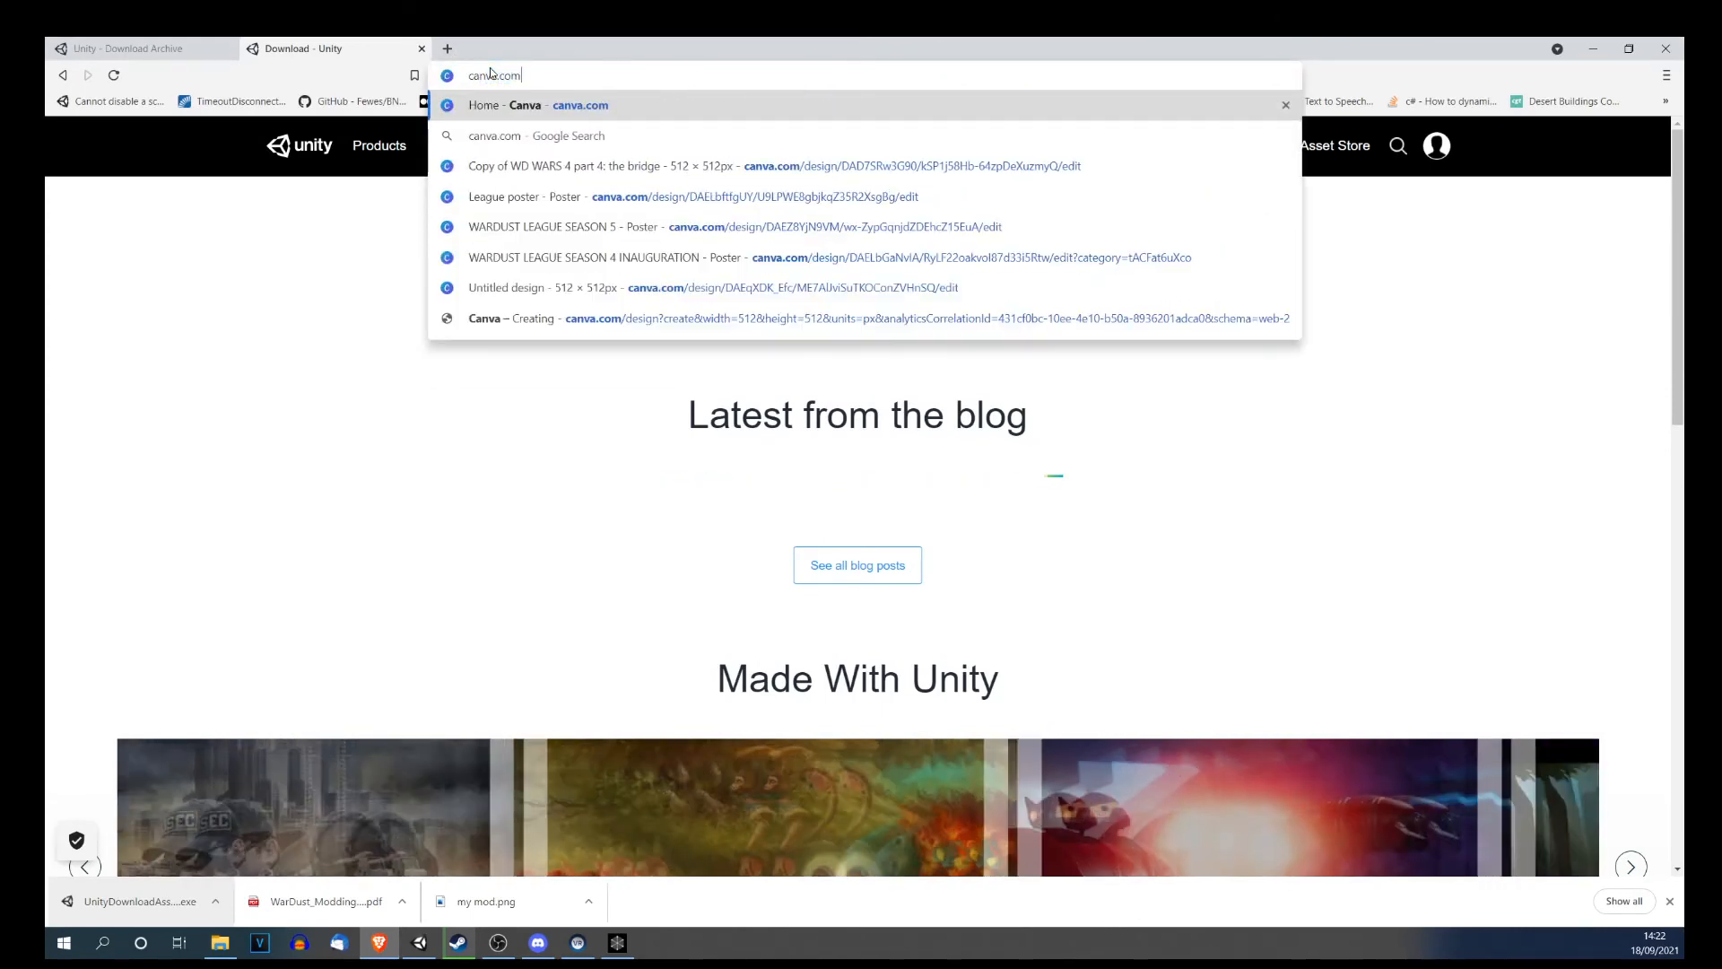
key(Return)
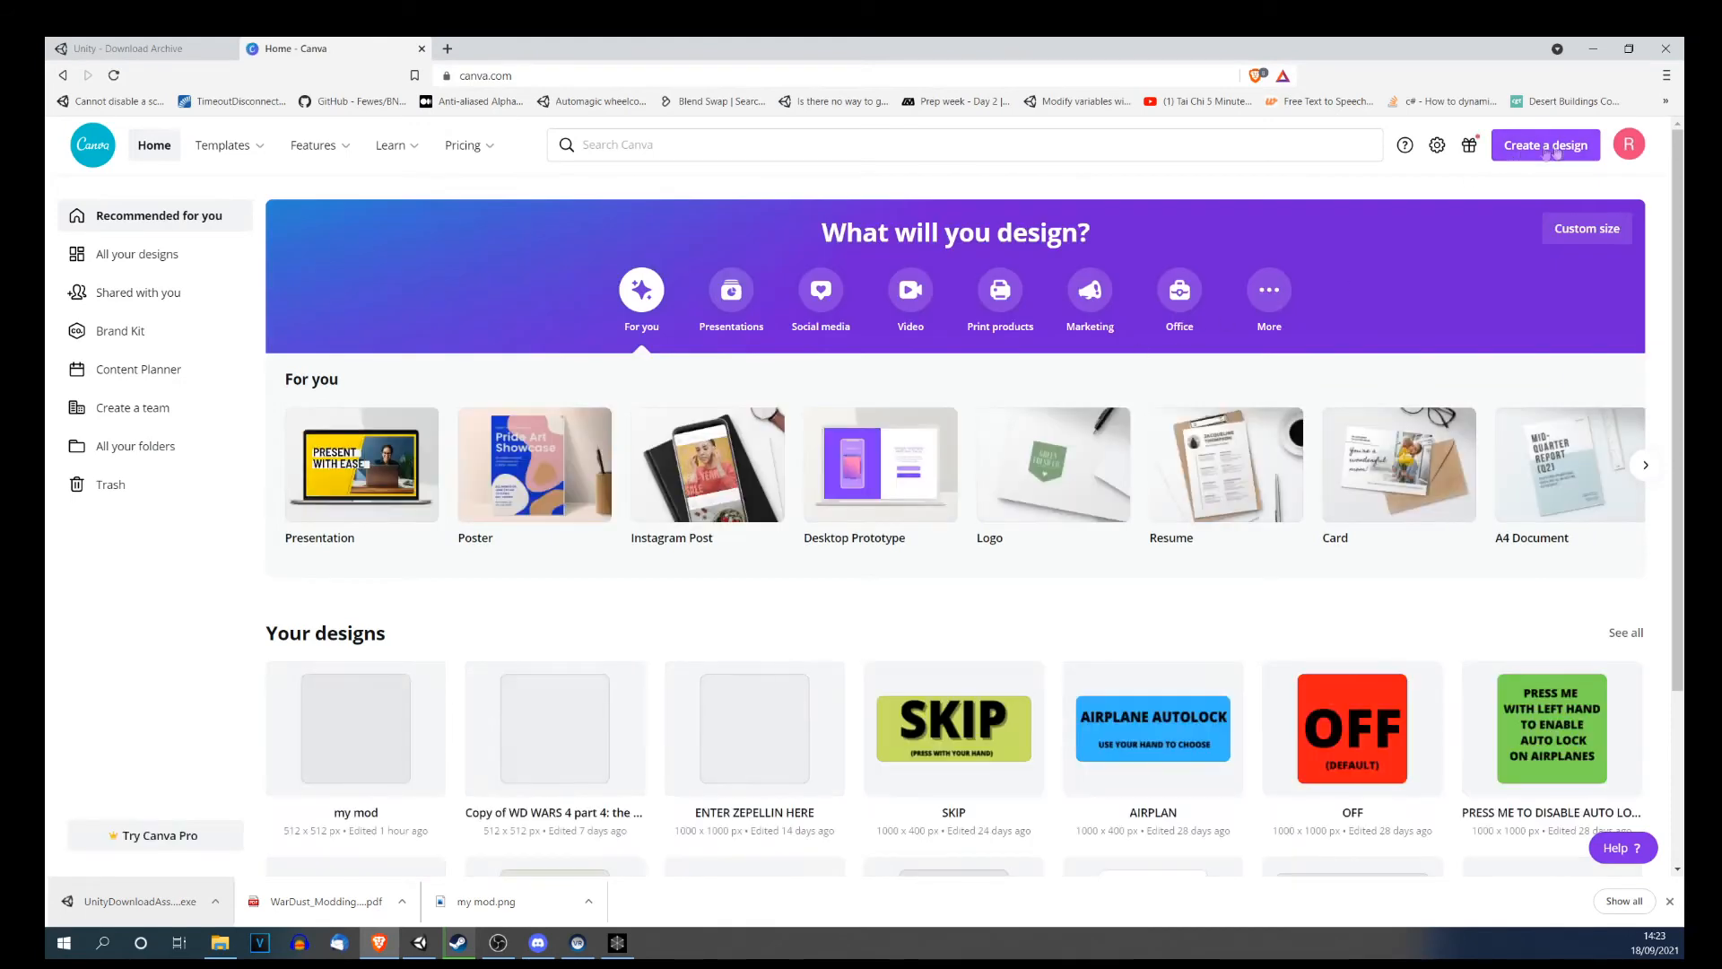
Create a new design with a custom size of 512 x 512 px.
click(1550, 146)
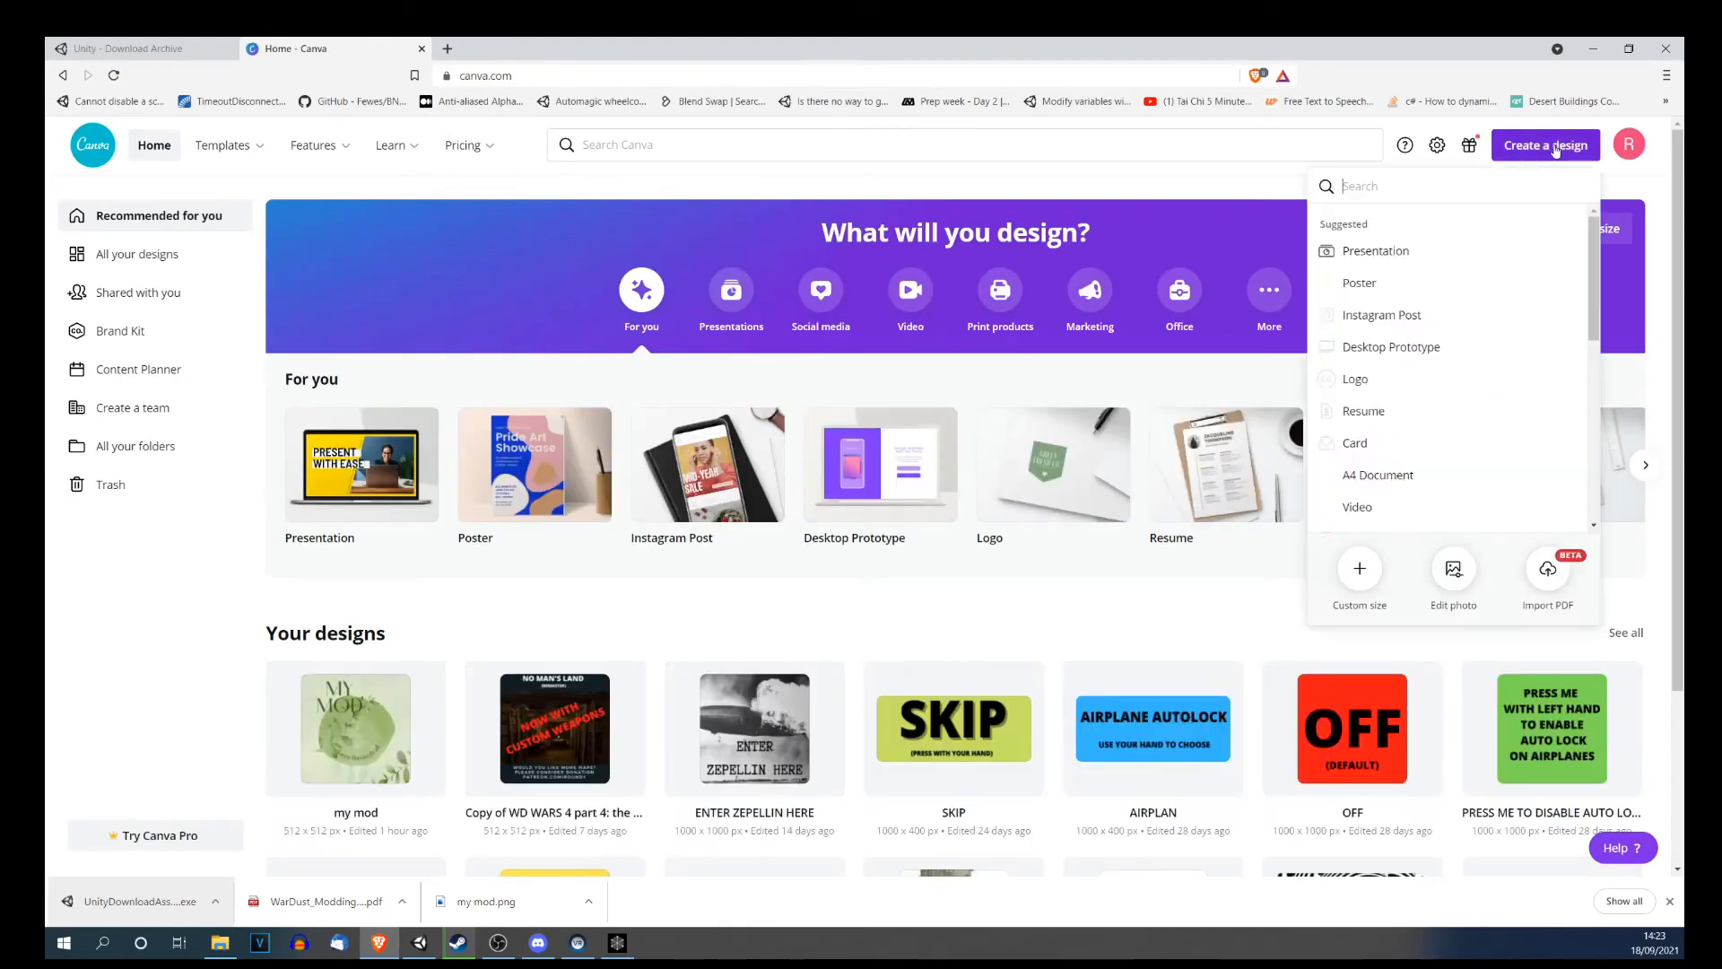
click(1360, 569)
text(512)
key(Tab)
text(512)
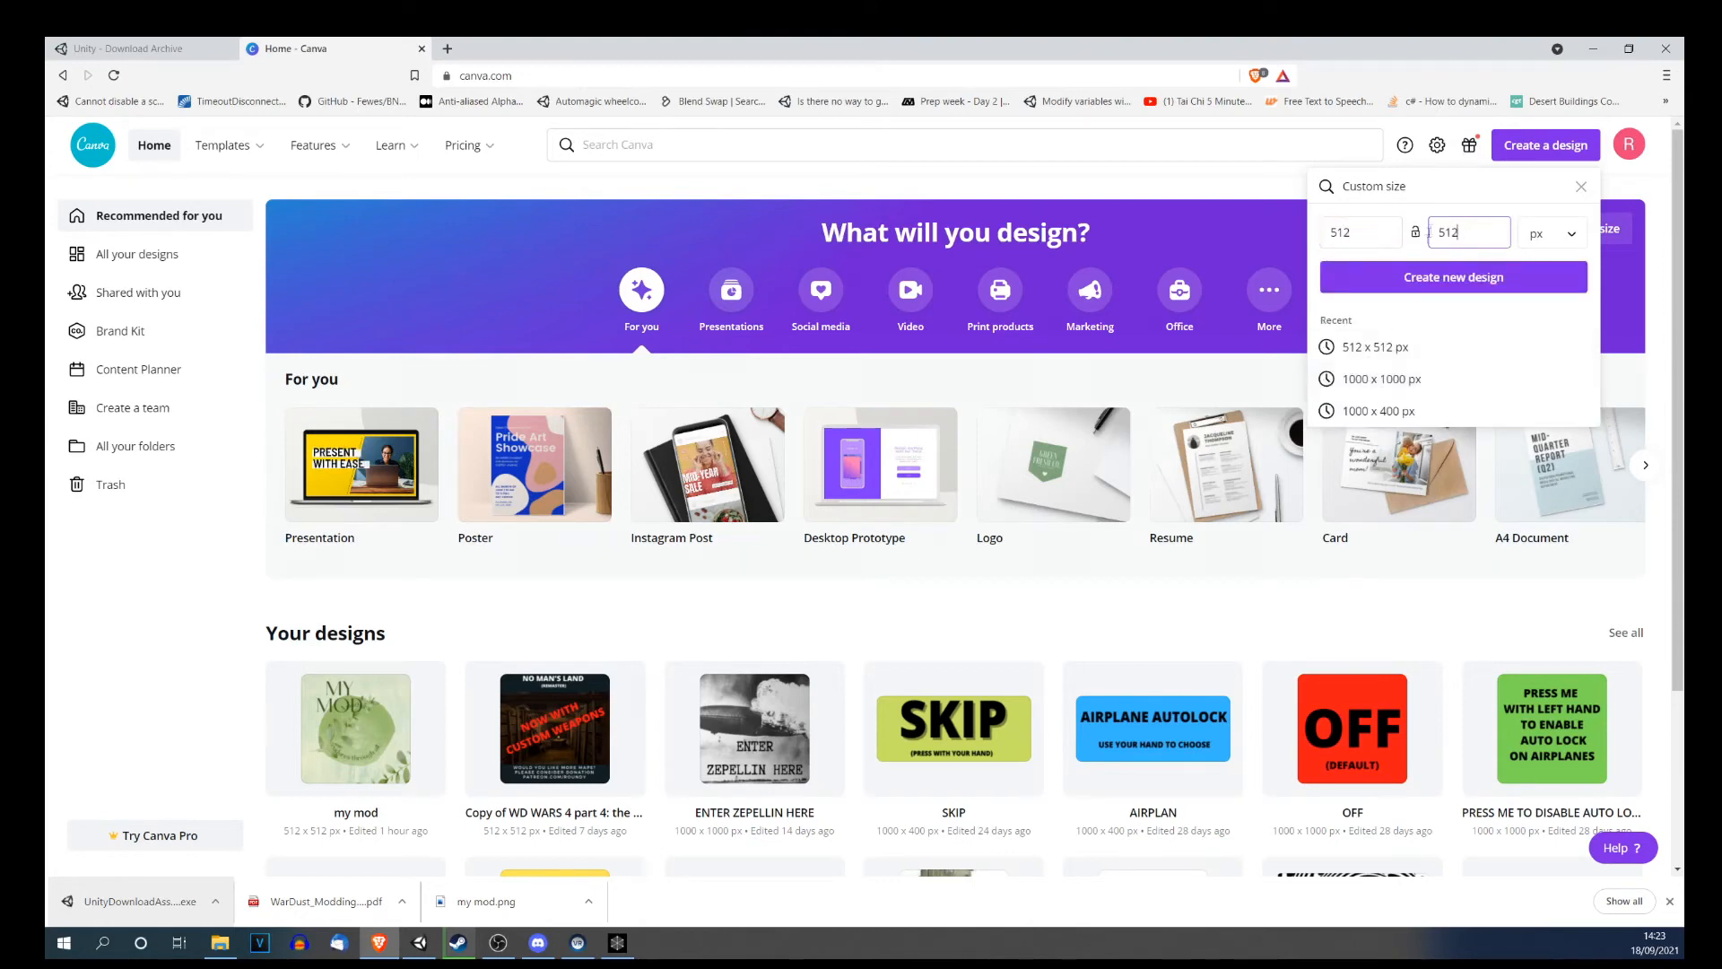
click(1435, 274)
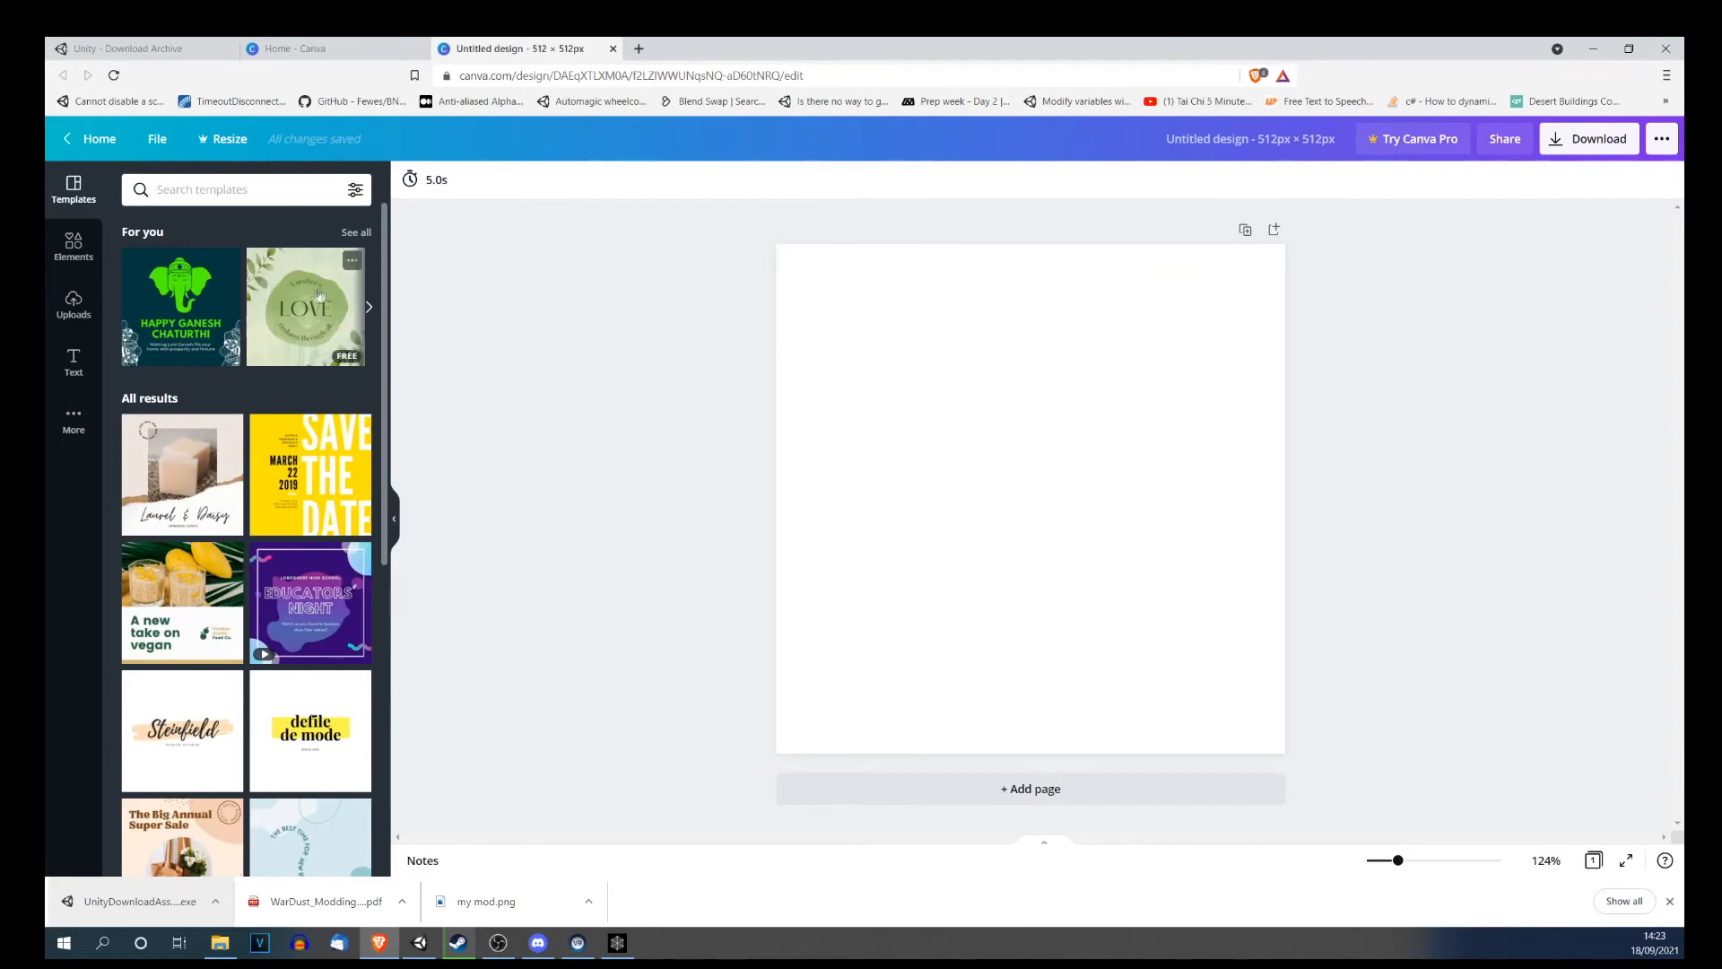
Apply the green leafy LOVE template to the page and replace its central text with "MY GREAT MOD".
drag(305, 307, 780, 309)
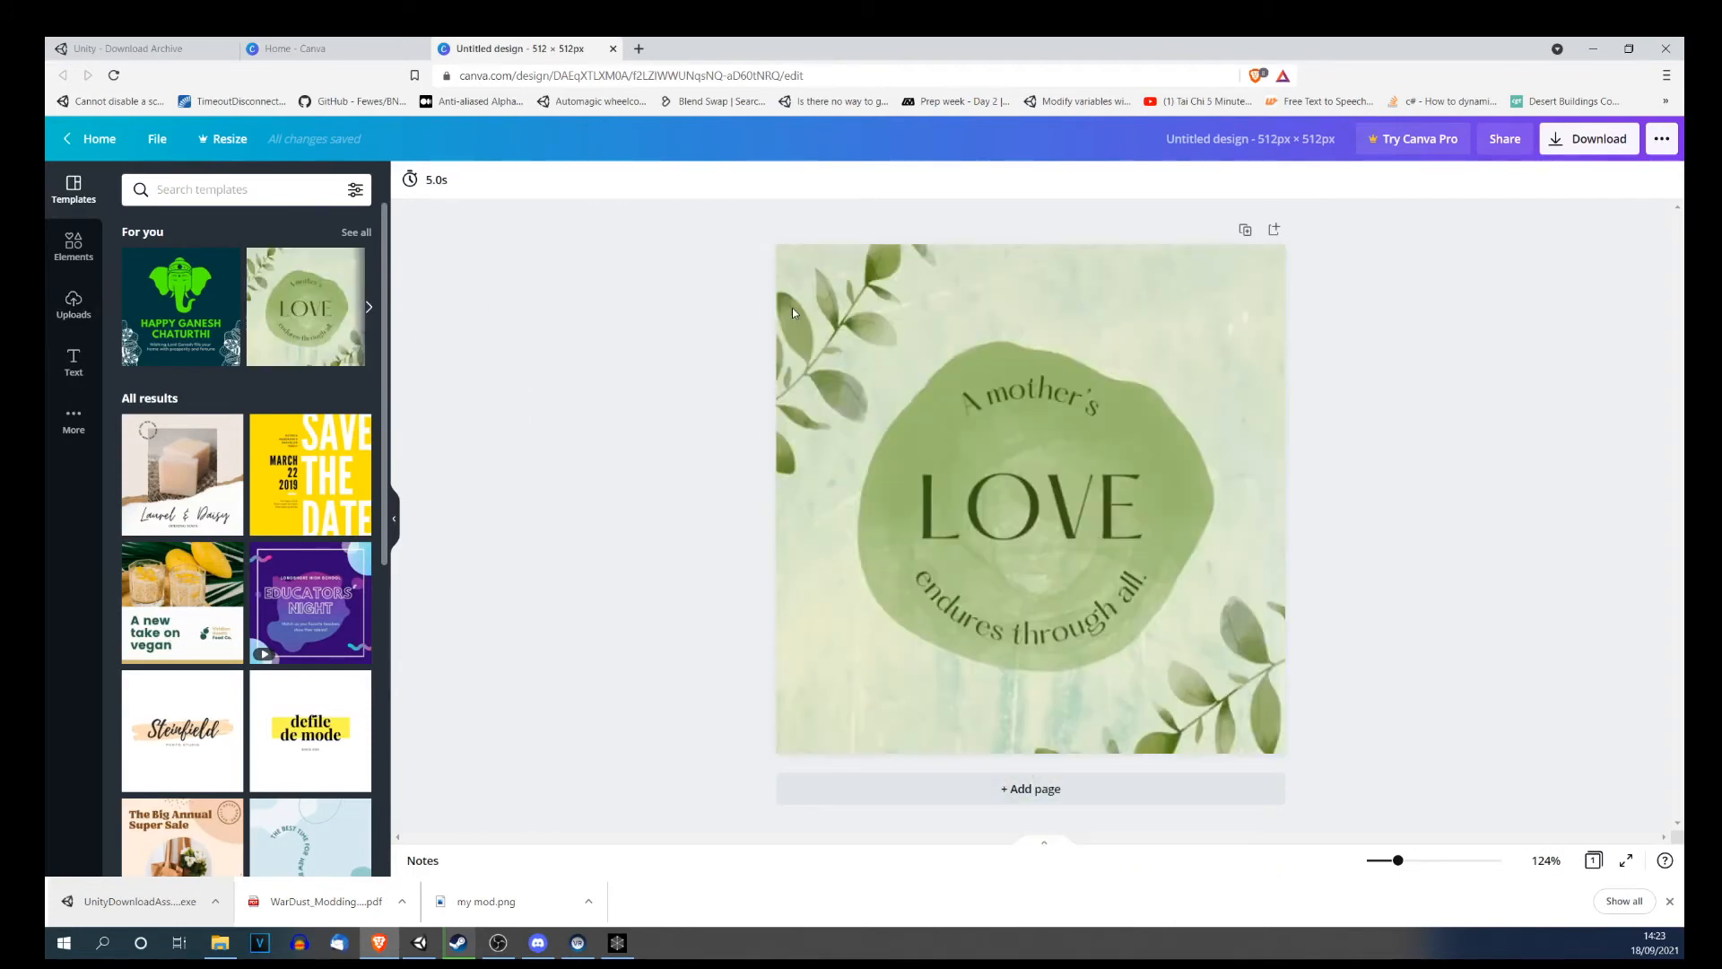
click(1036, 513)
double_click(1036, 514)
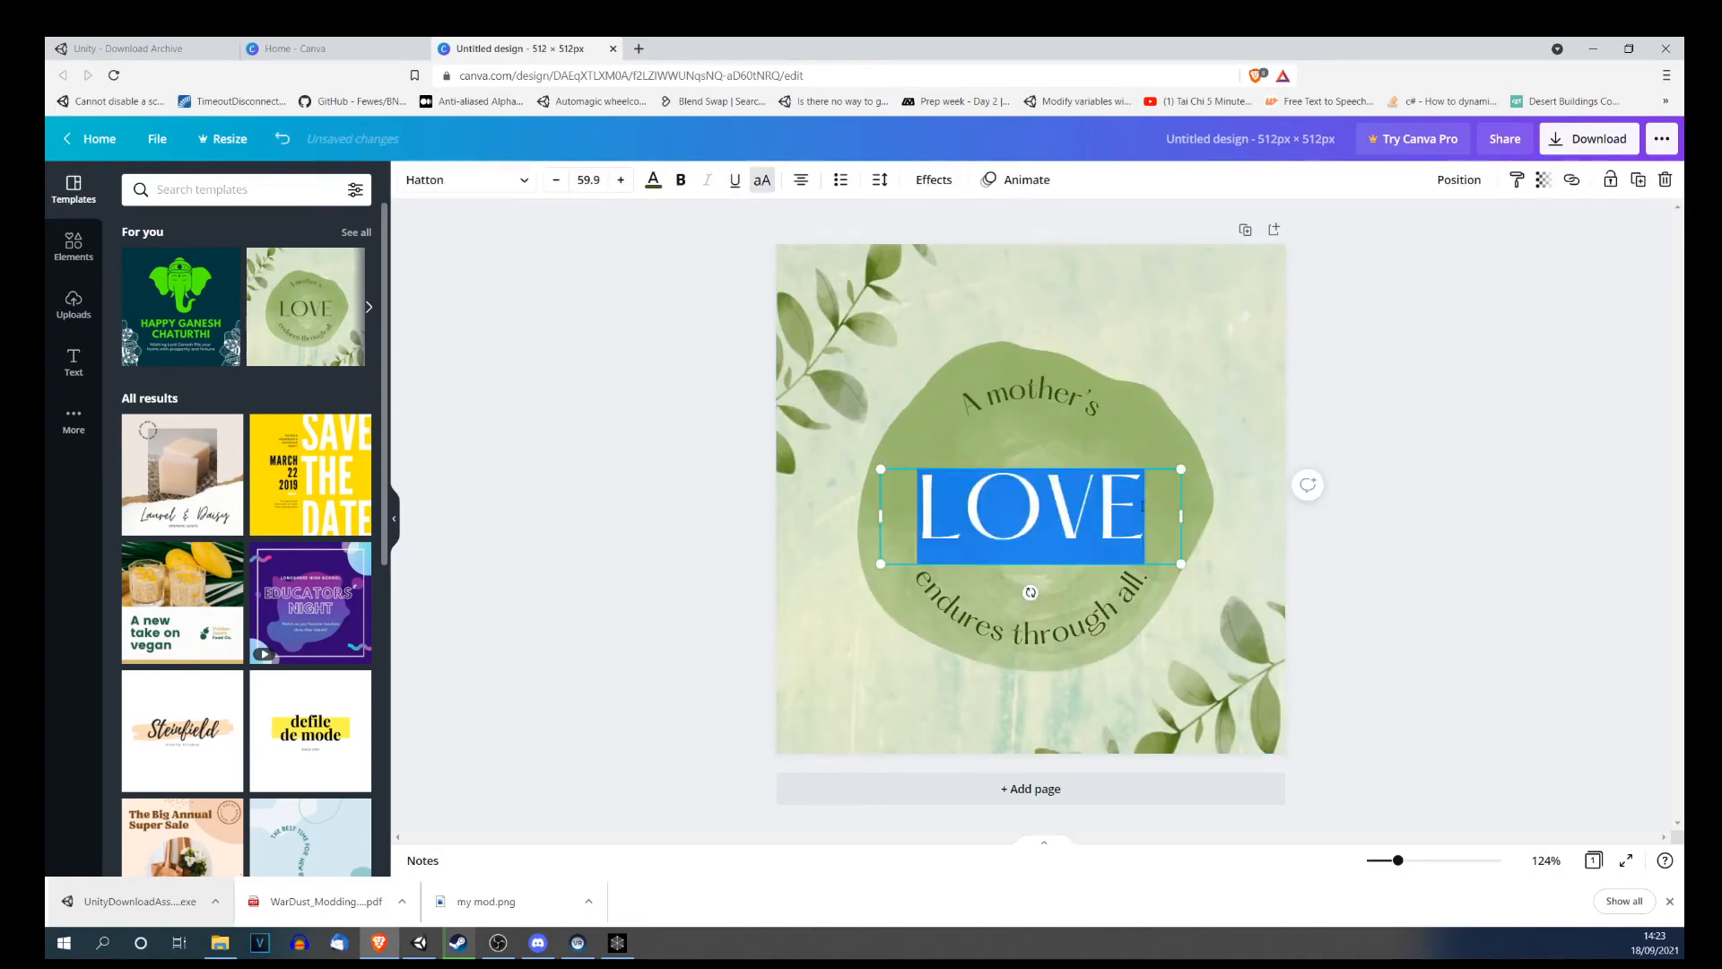
text(MY GR)
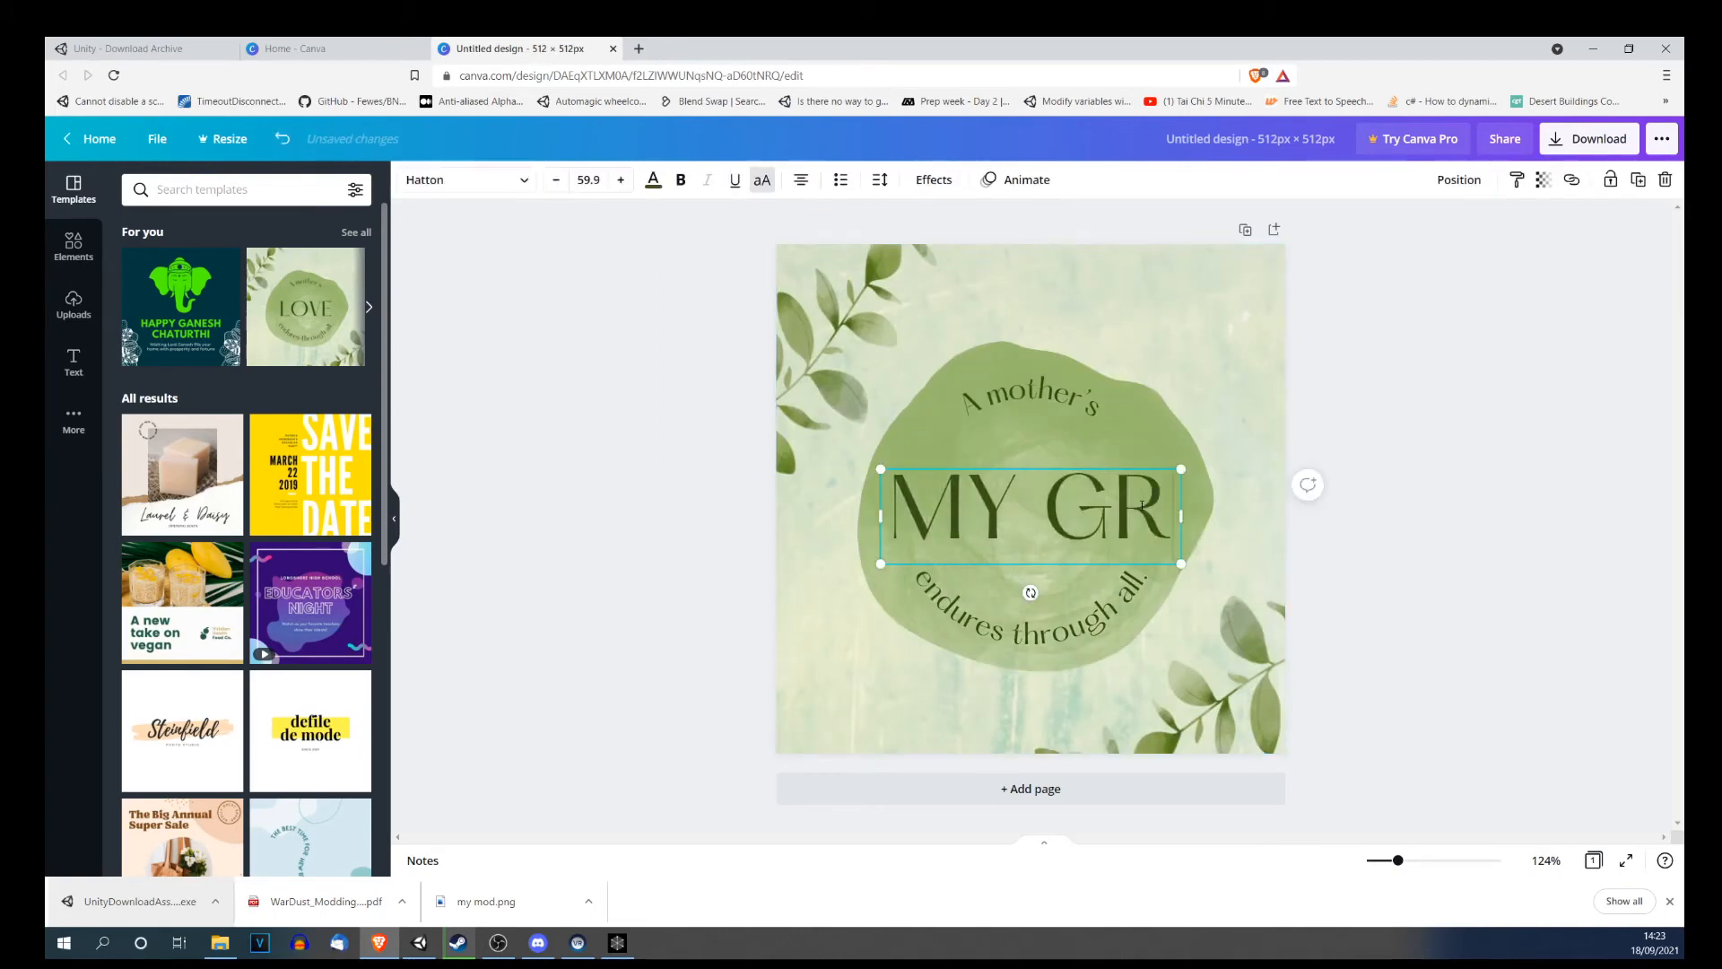
text(EAT MMOD)
key(BackSpace)
key(BackSpace)
key(BackSpace)
text(OD)
click(946, 293)
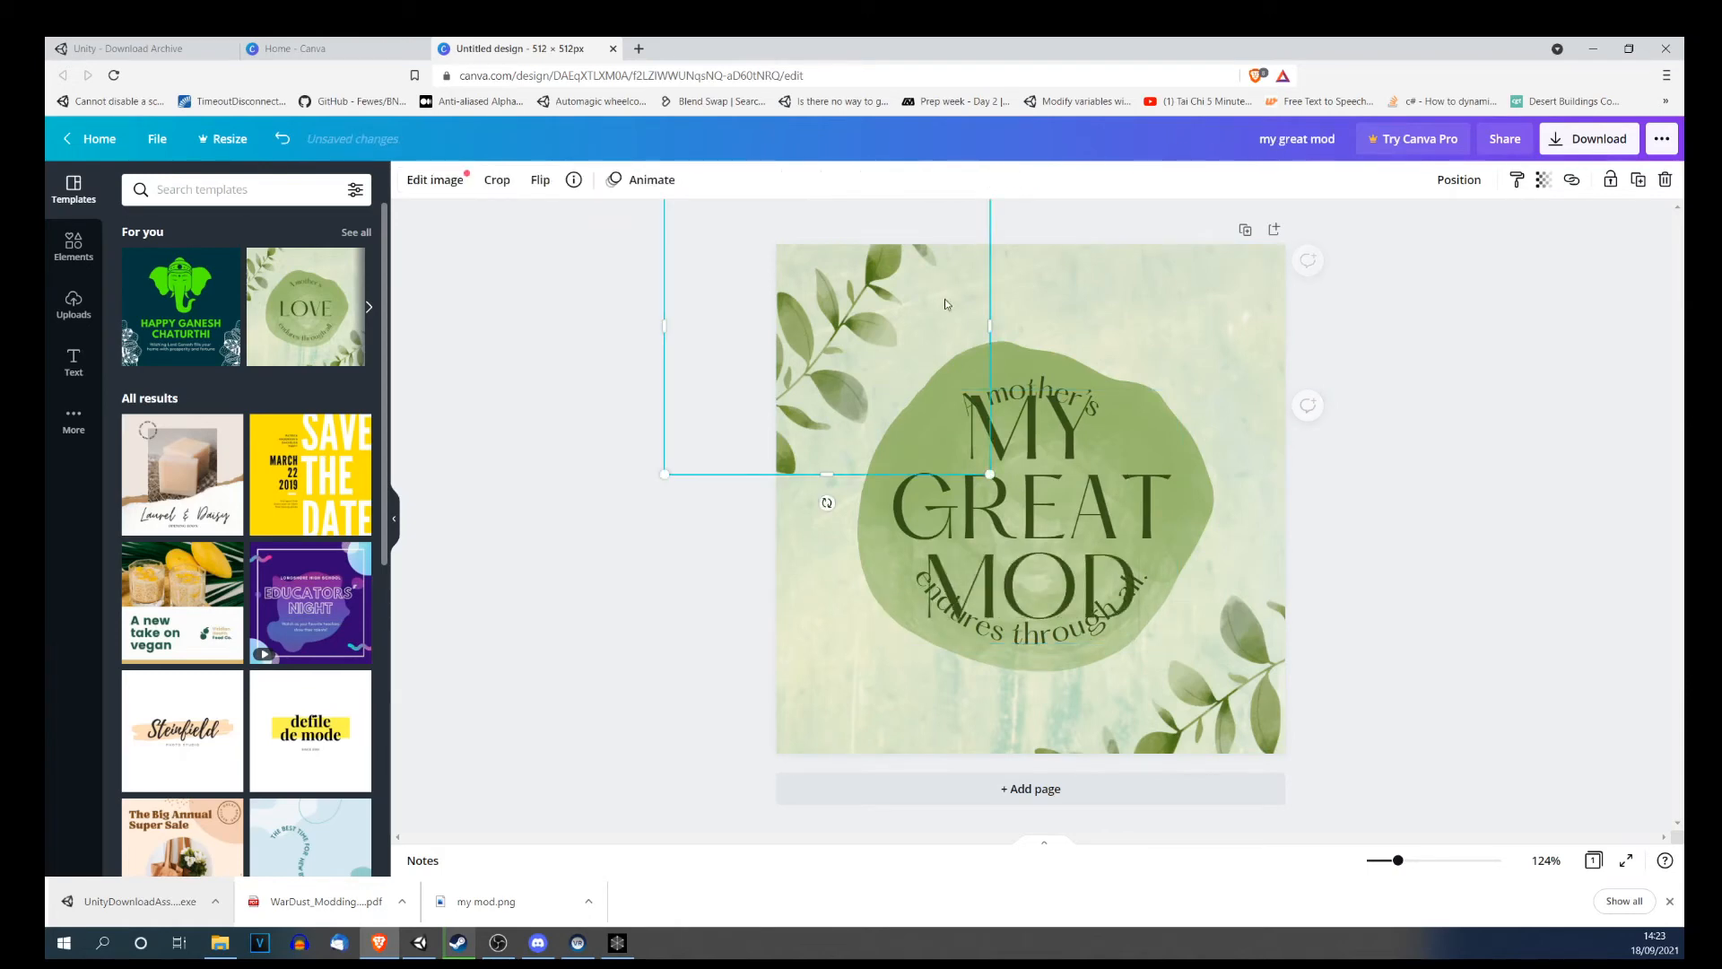
Delete the two curved text lines and centre the MY GREAT MOD title on the green blob.
click(1042, 392)
key(Delete)
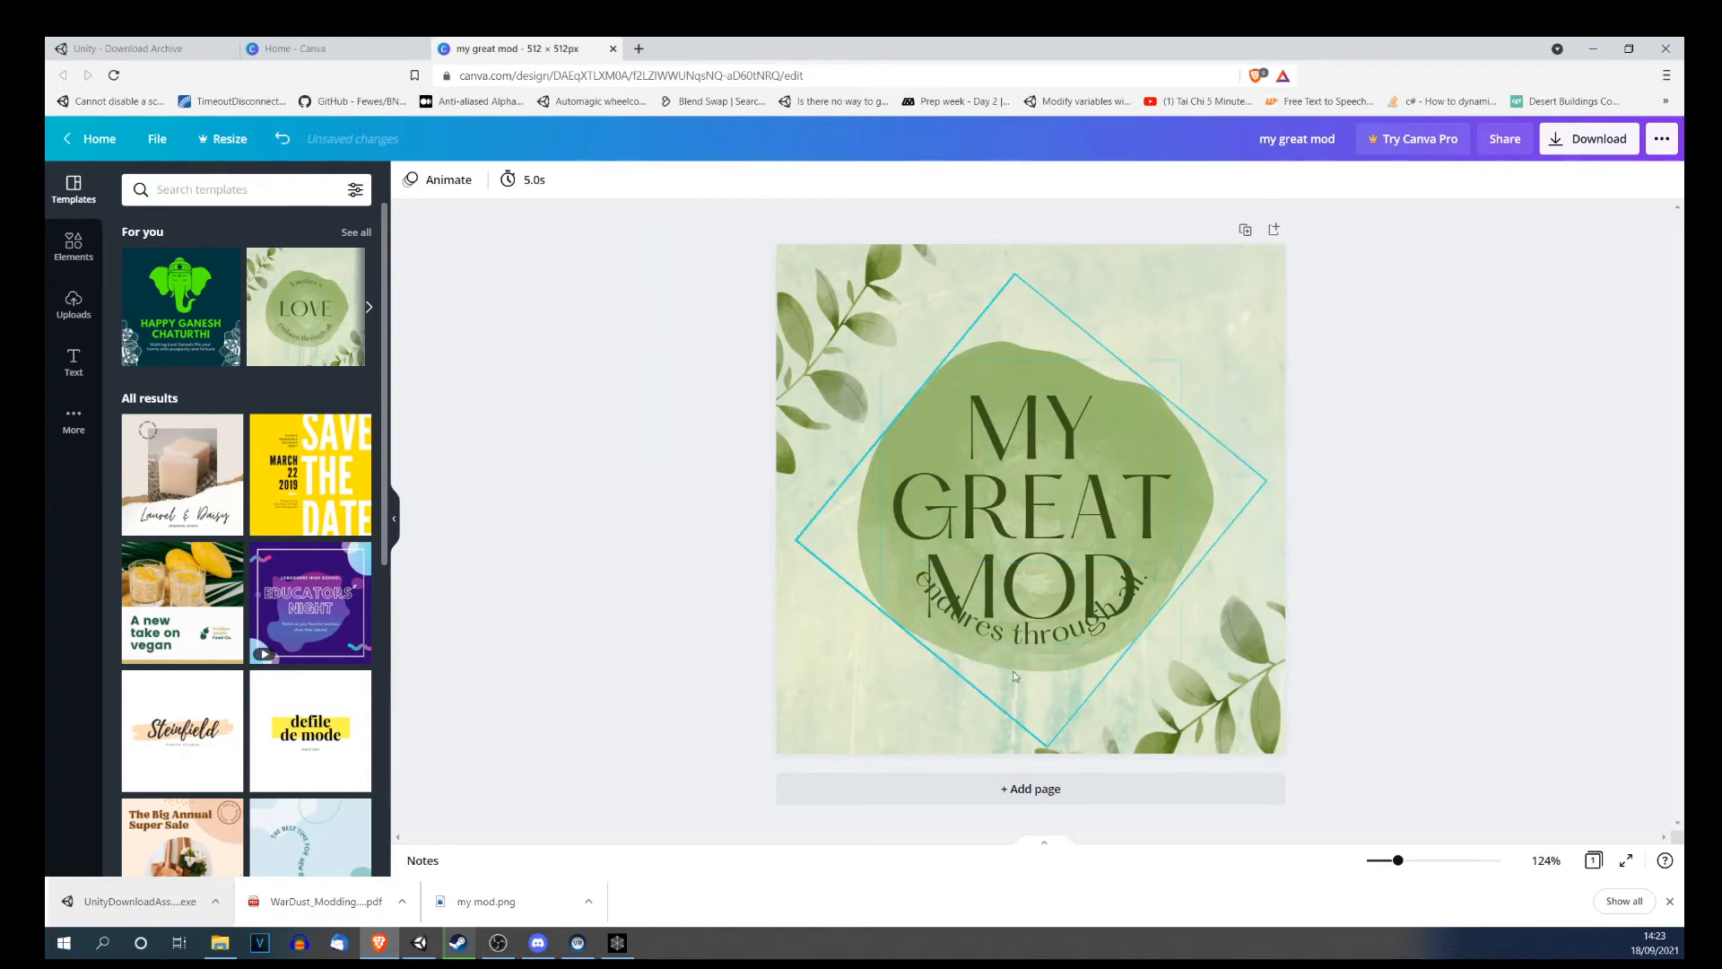
drag(1099, 449, 1087, 332)
click(996, 641)
key(Delete)
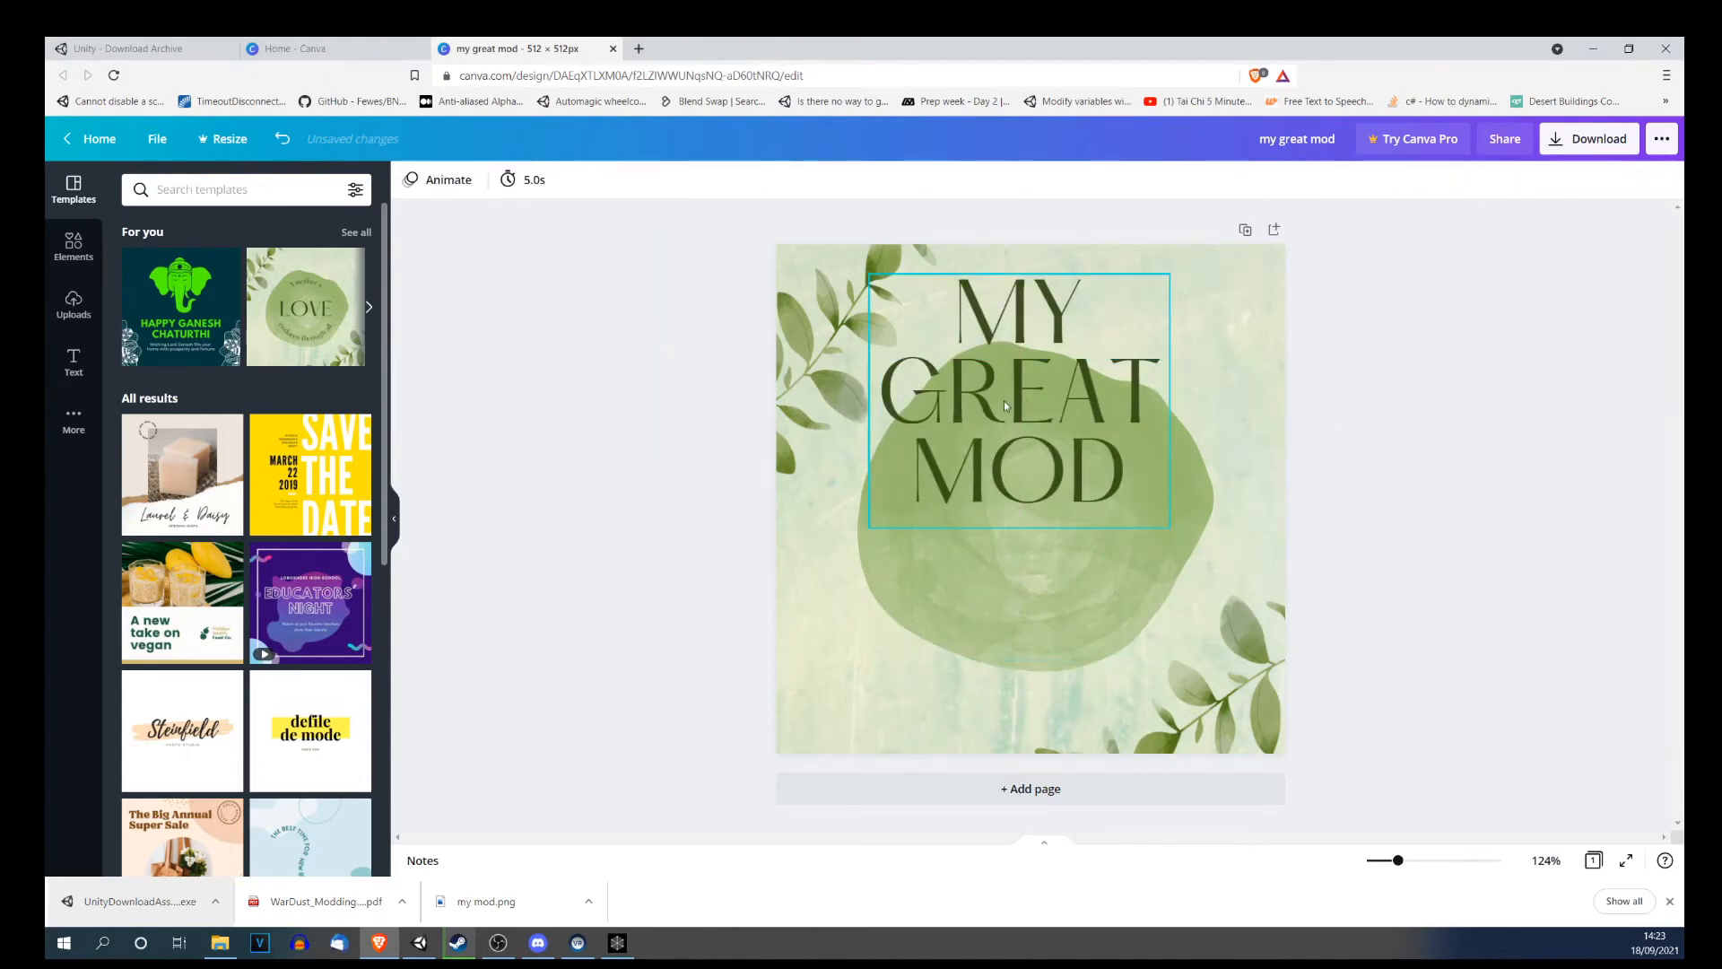
drag(1005, 405, 1064, 495)
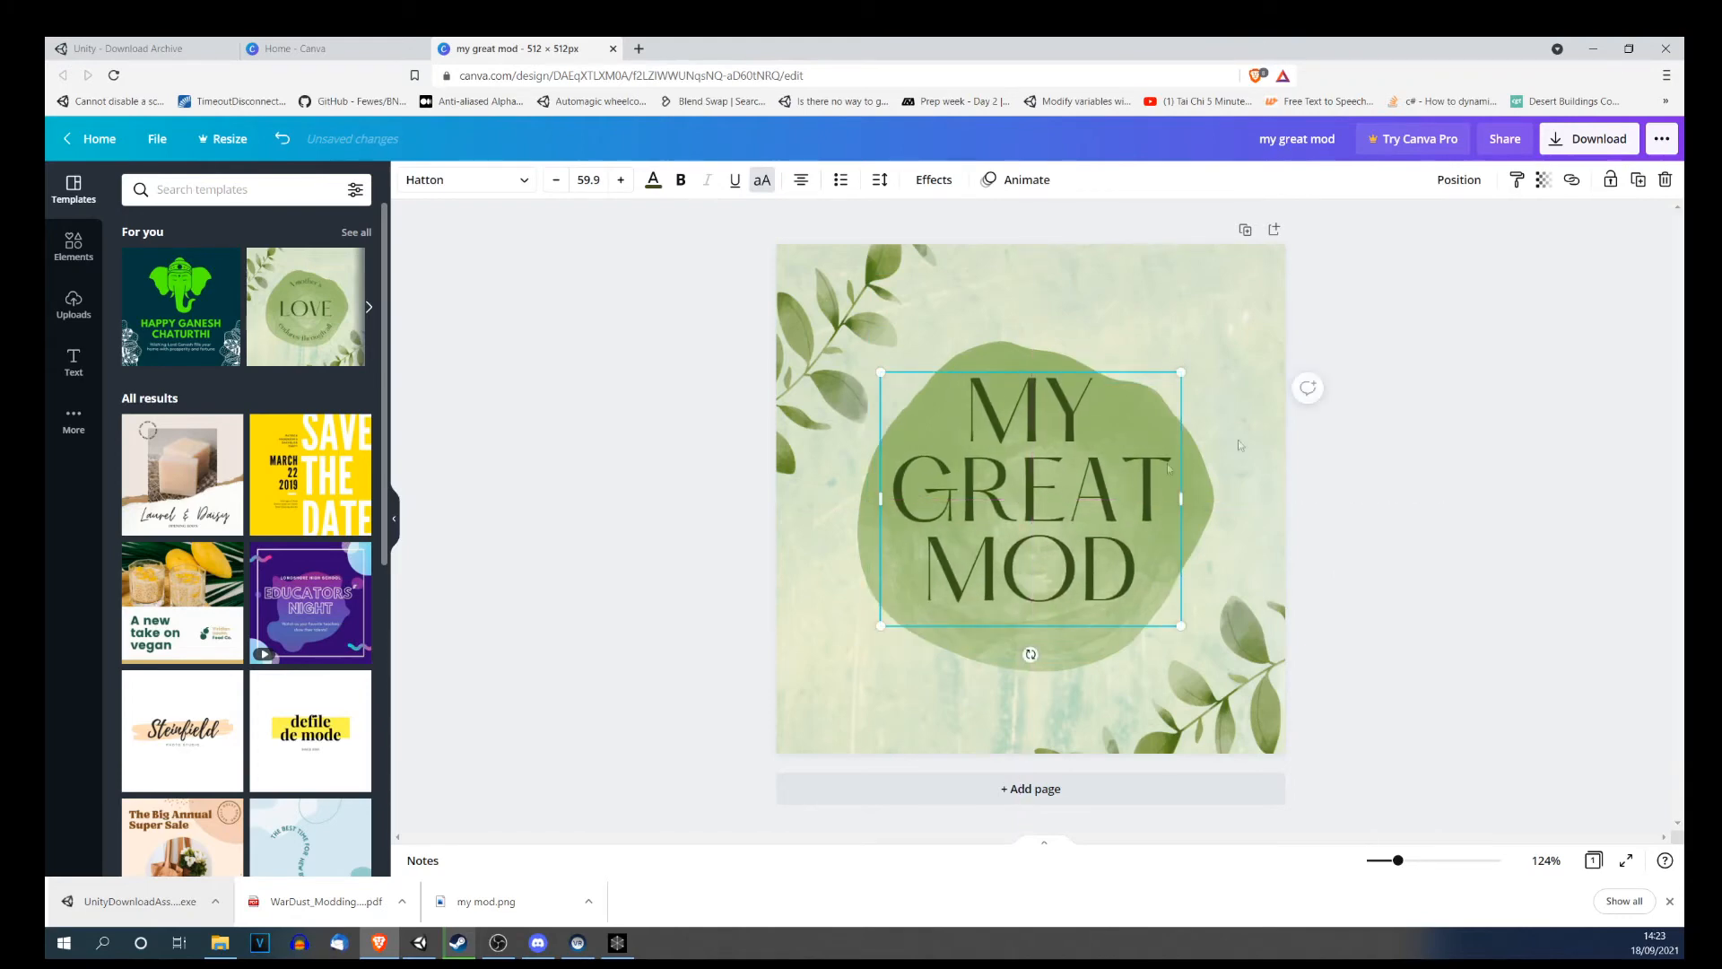
Download the design as my great mod.png, check the image, and close the image viewer.
click(1588, 139)
click(1518, 447)
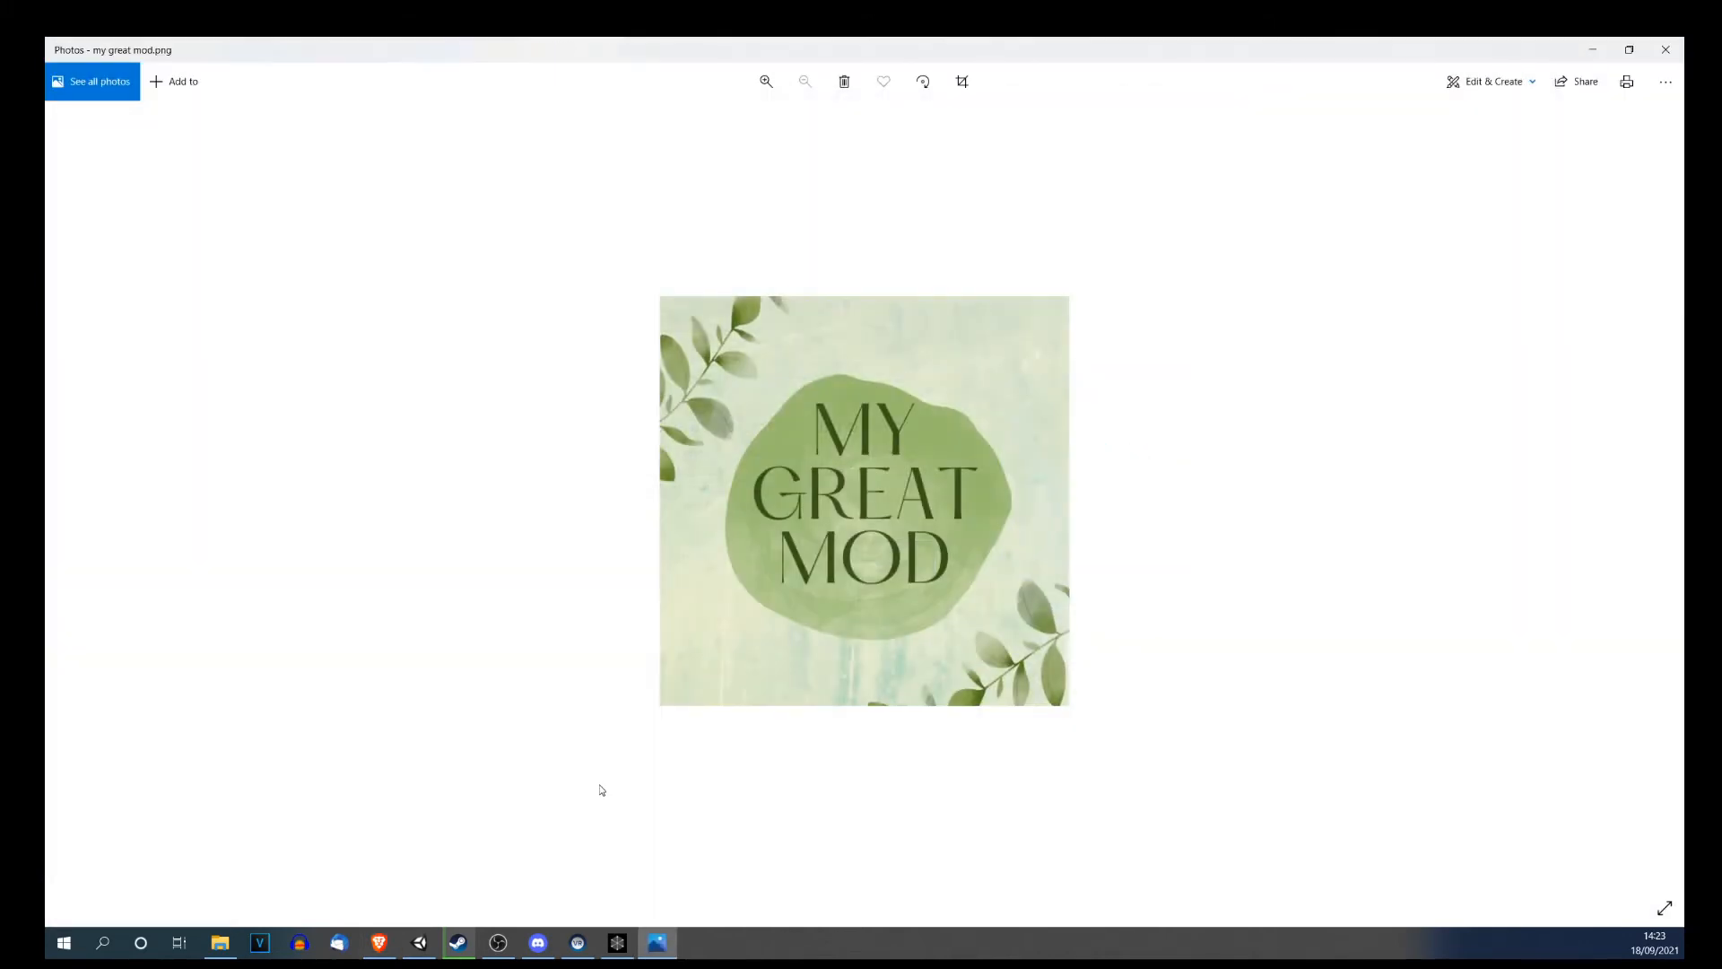
click(1666, 49)
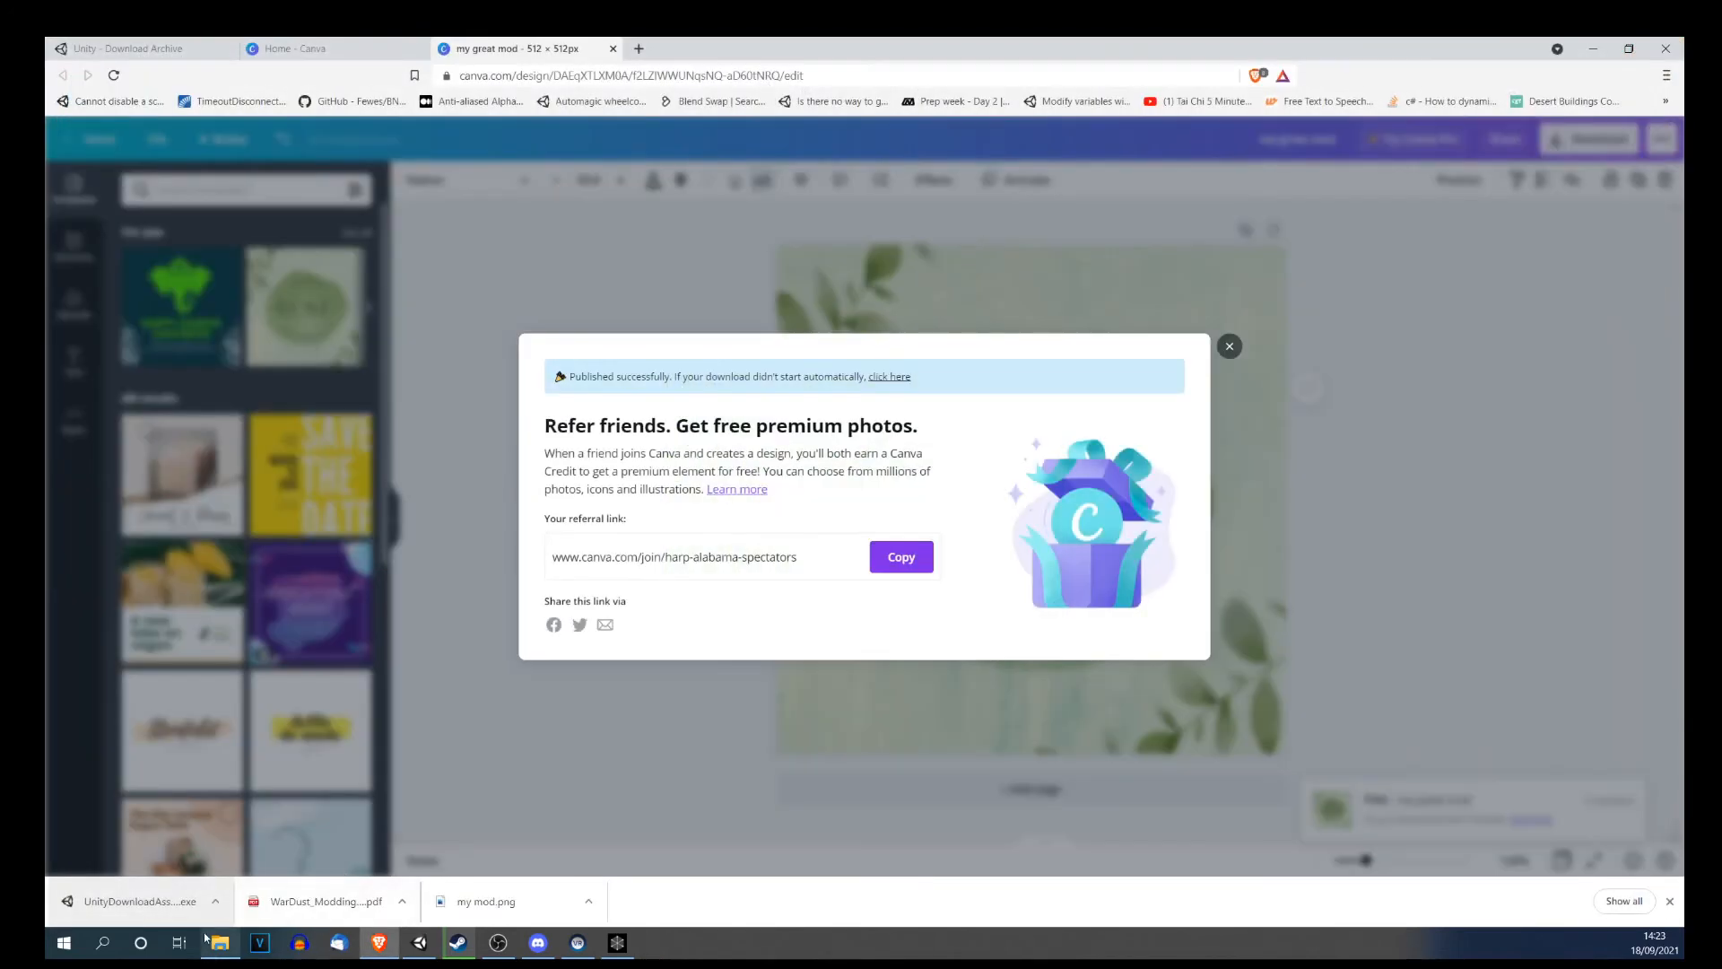
Switch to File Explorer and copy my great mod.png from Downloads into the LocalMod folder.
click(207, 942)
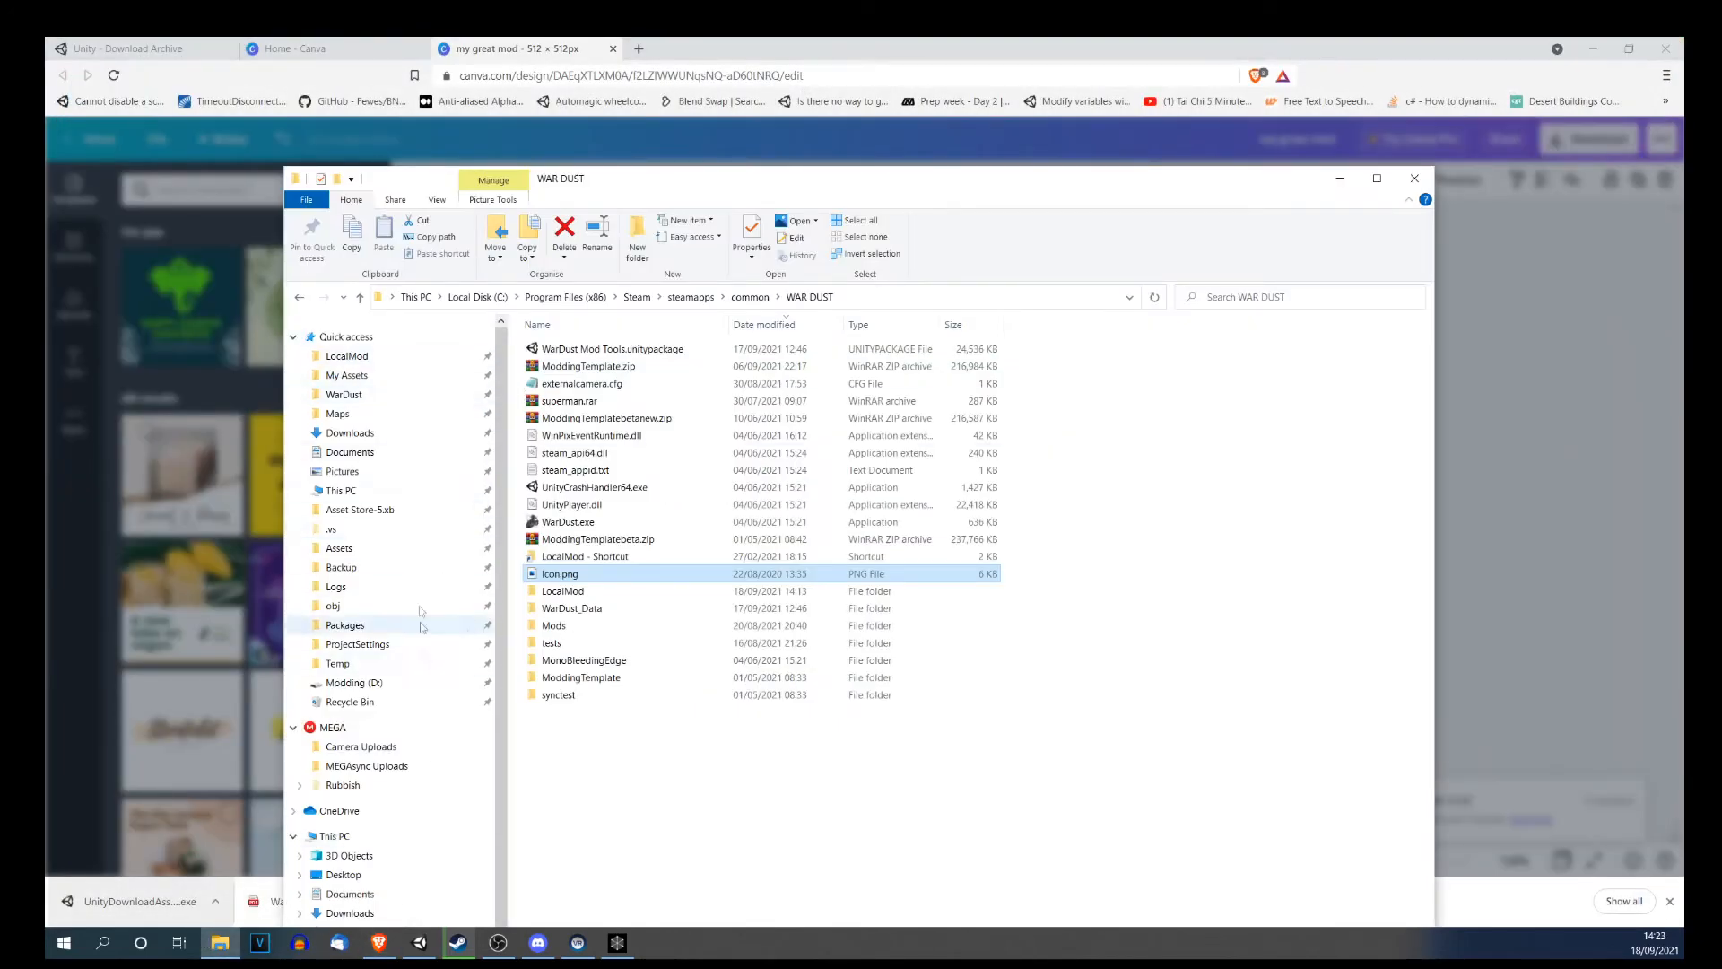
click(347, 435)
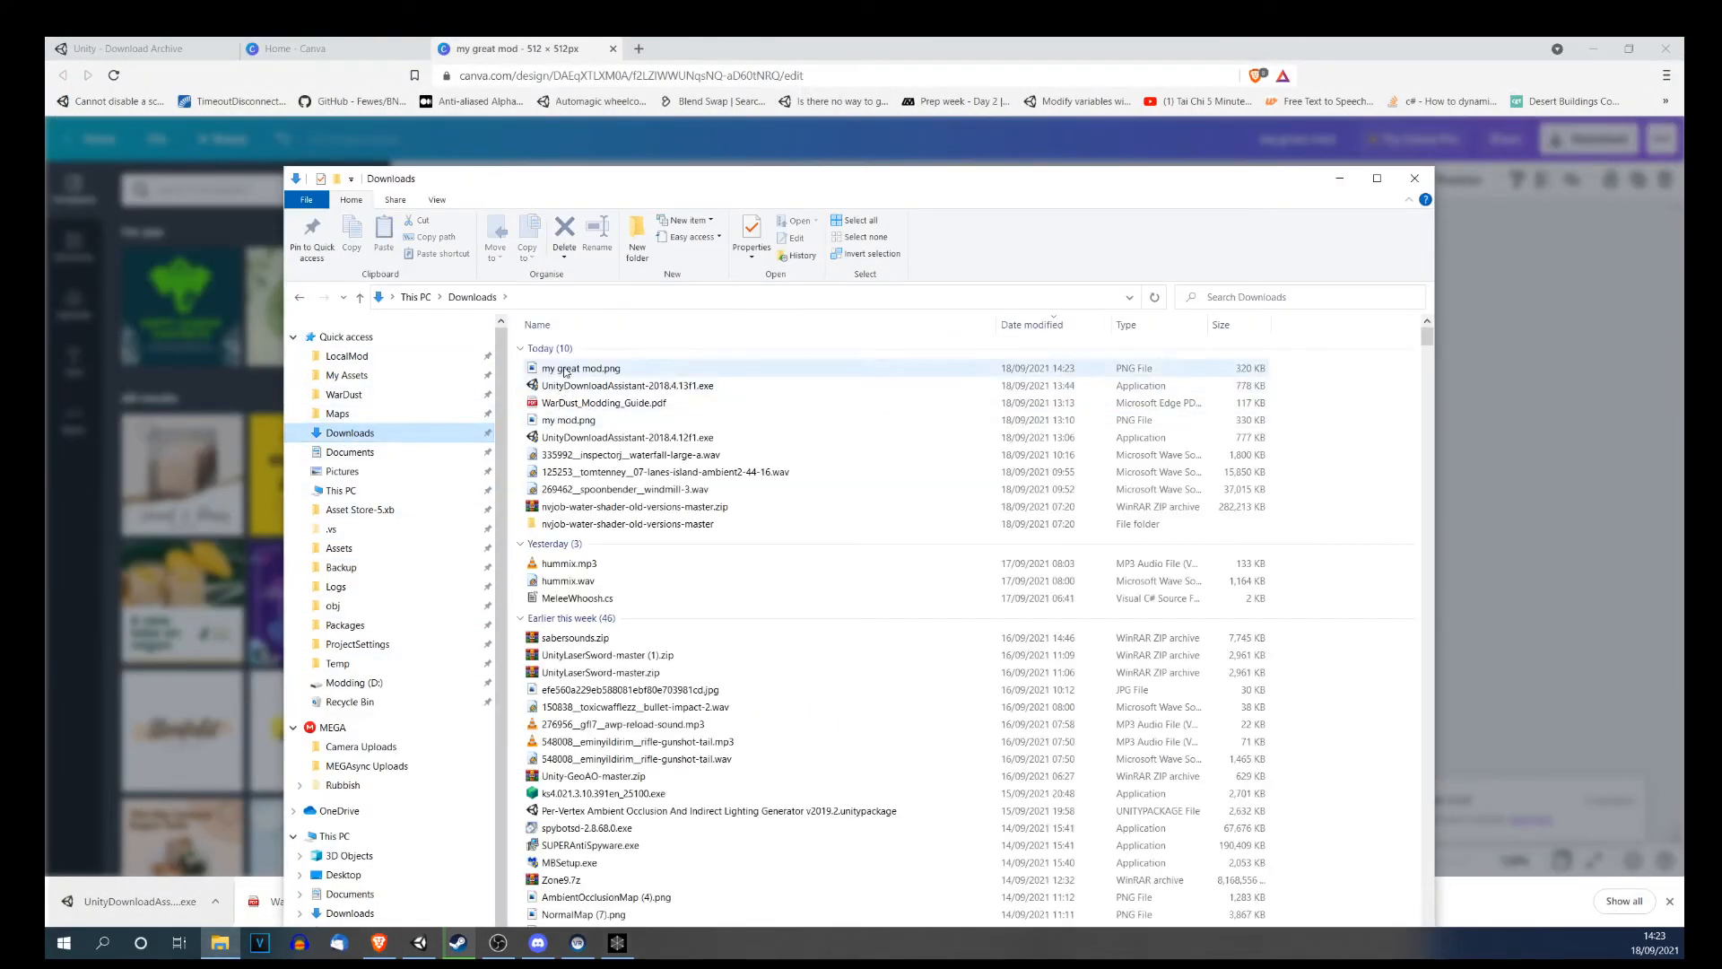
click(566, 369)
right_click(577, 371)
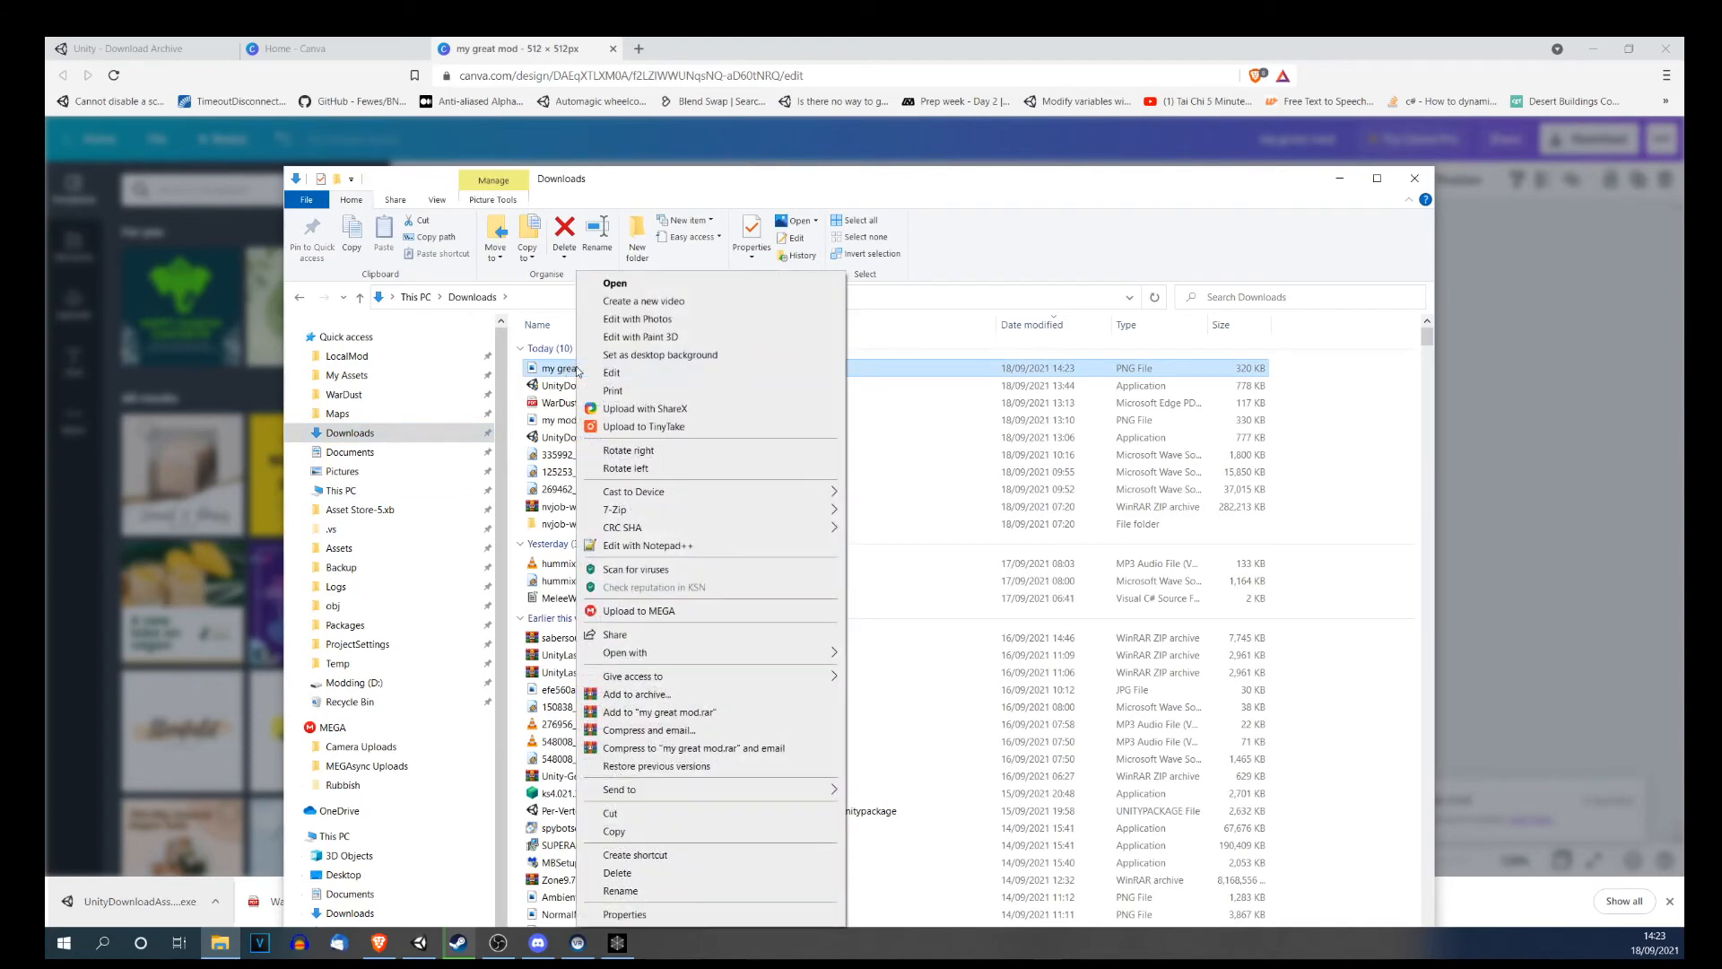
click(616, 831)
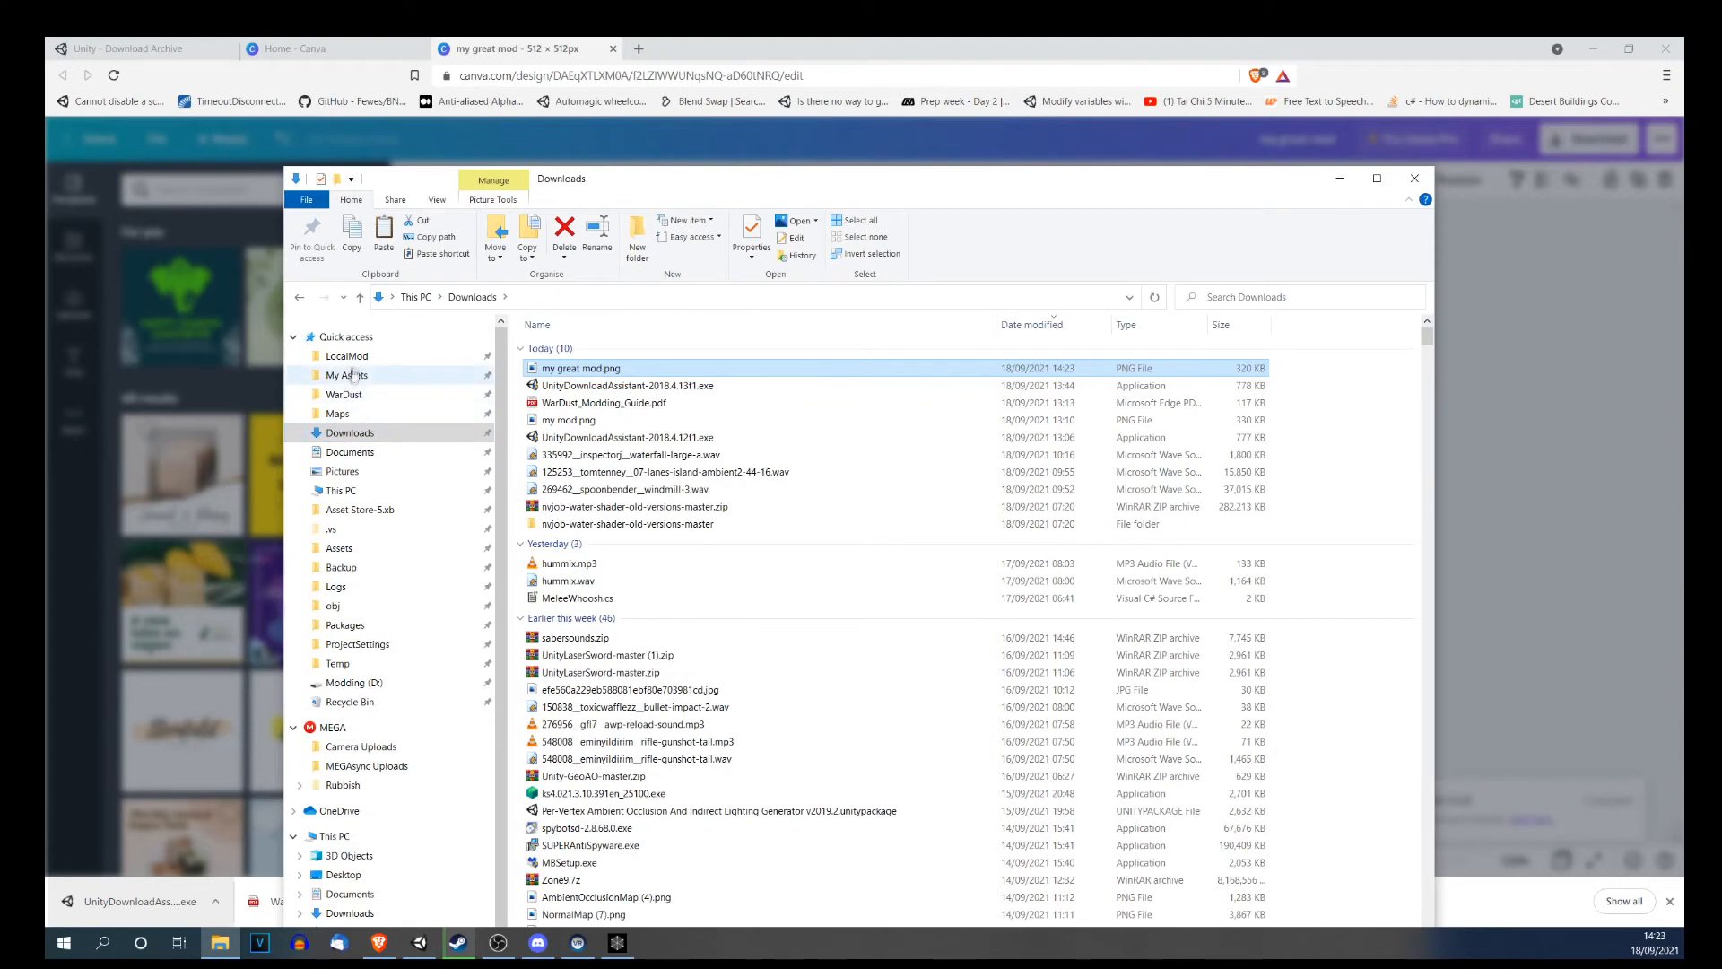
click(392, 355)
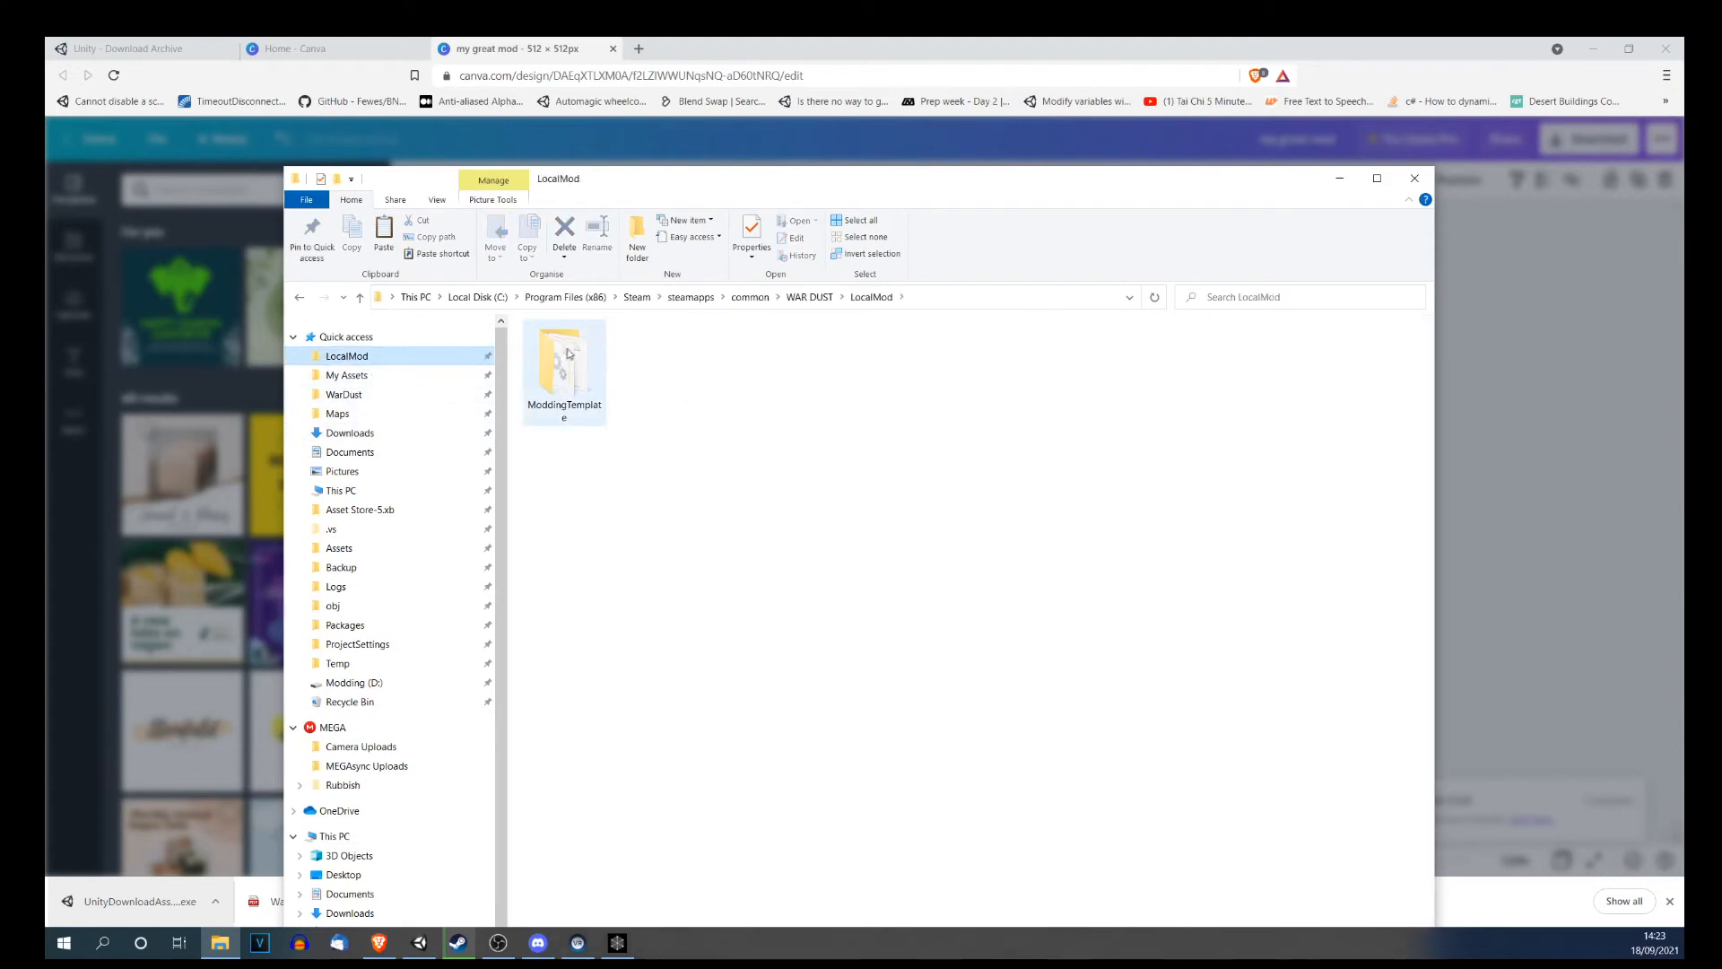
right_click(697, 358)
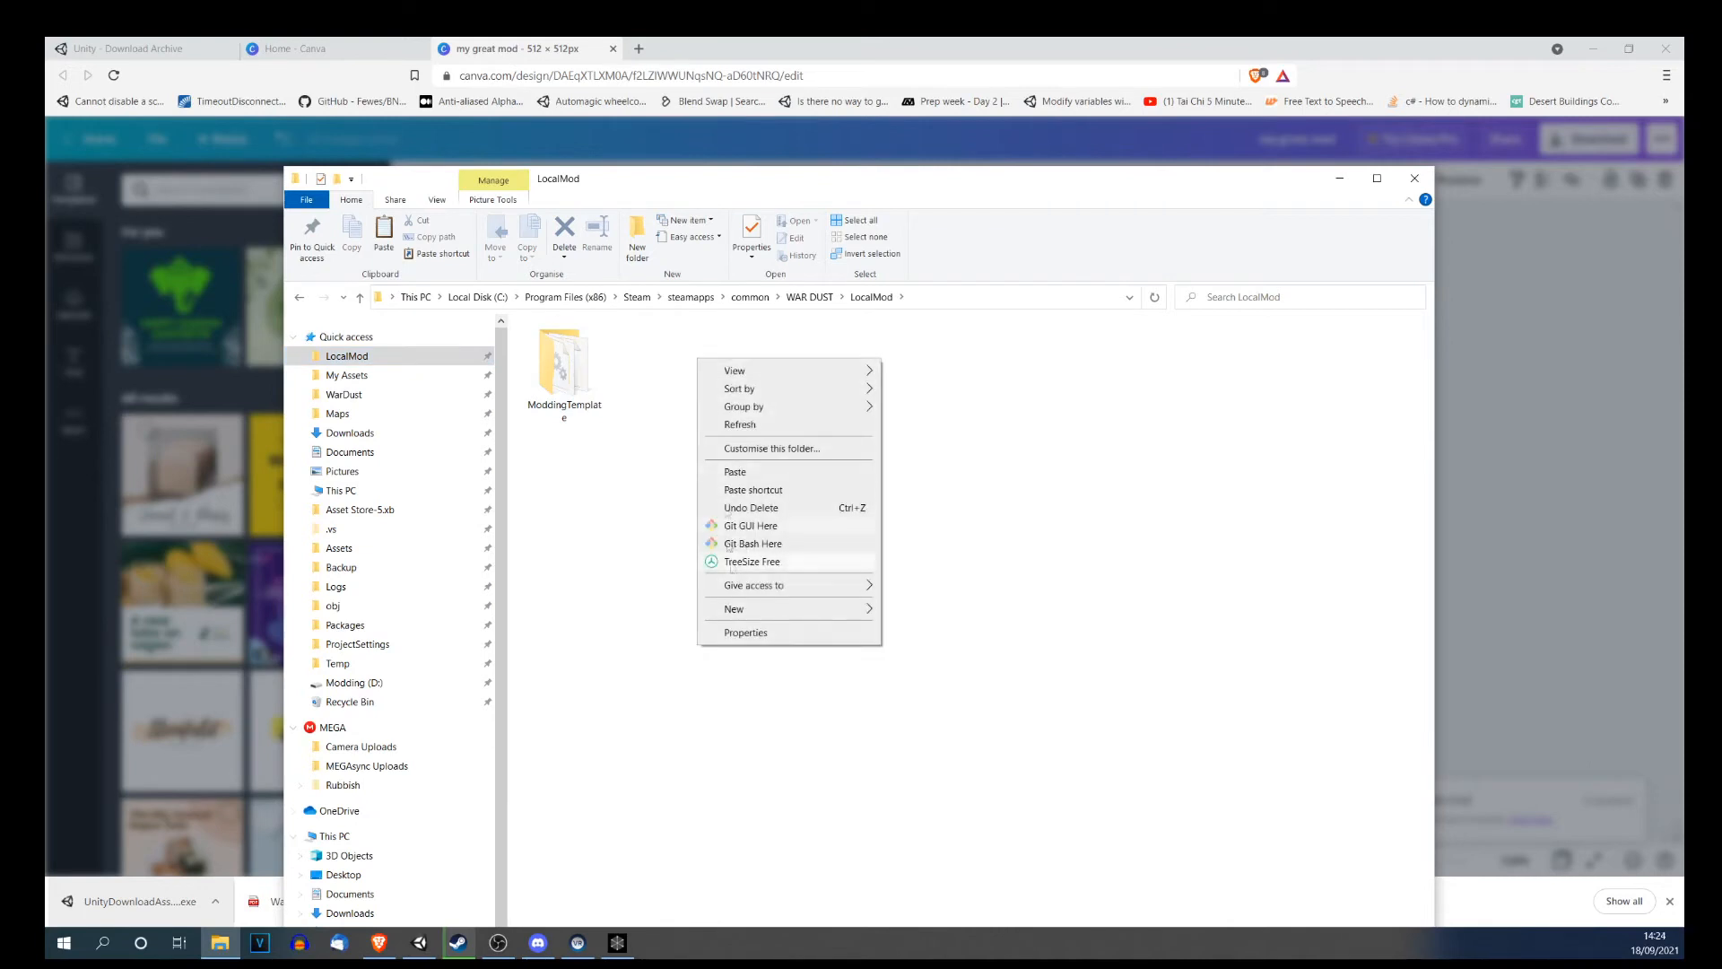
click(724, 472)
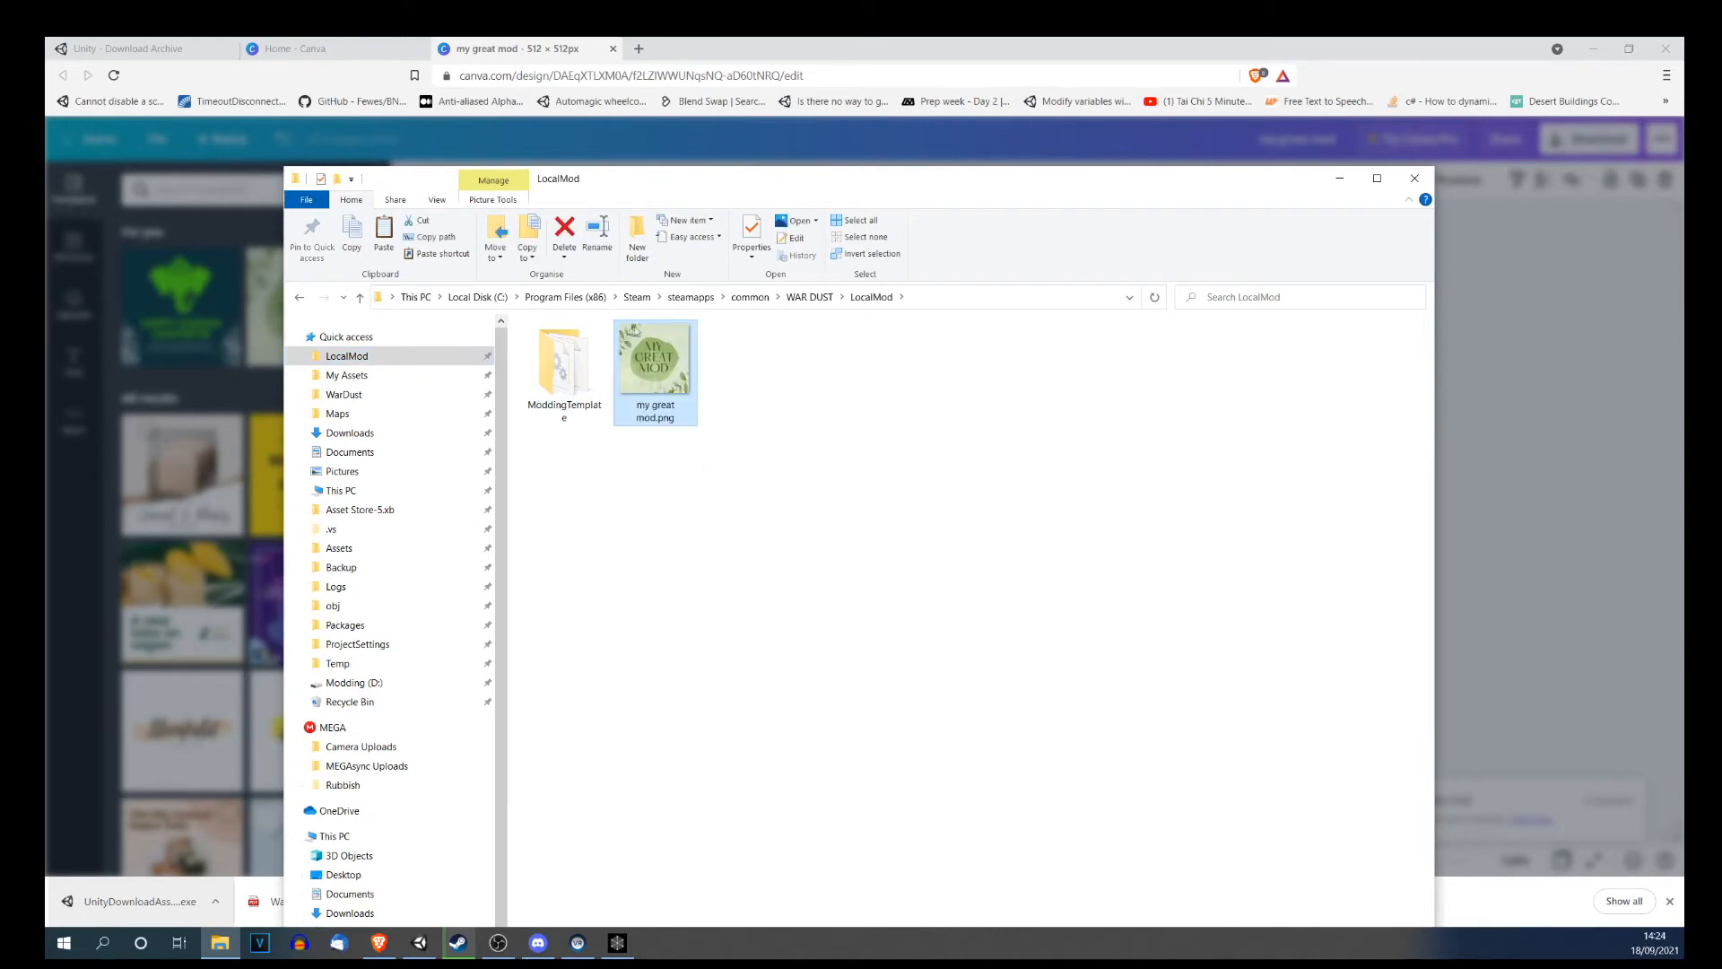
Rename the copied image in the LocalMod folder to Icon.png.
right_click(664, 379)
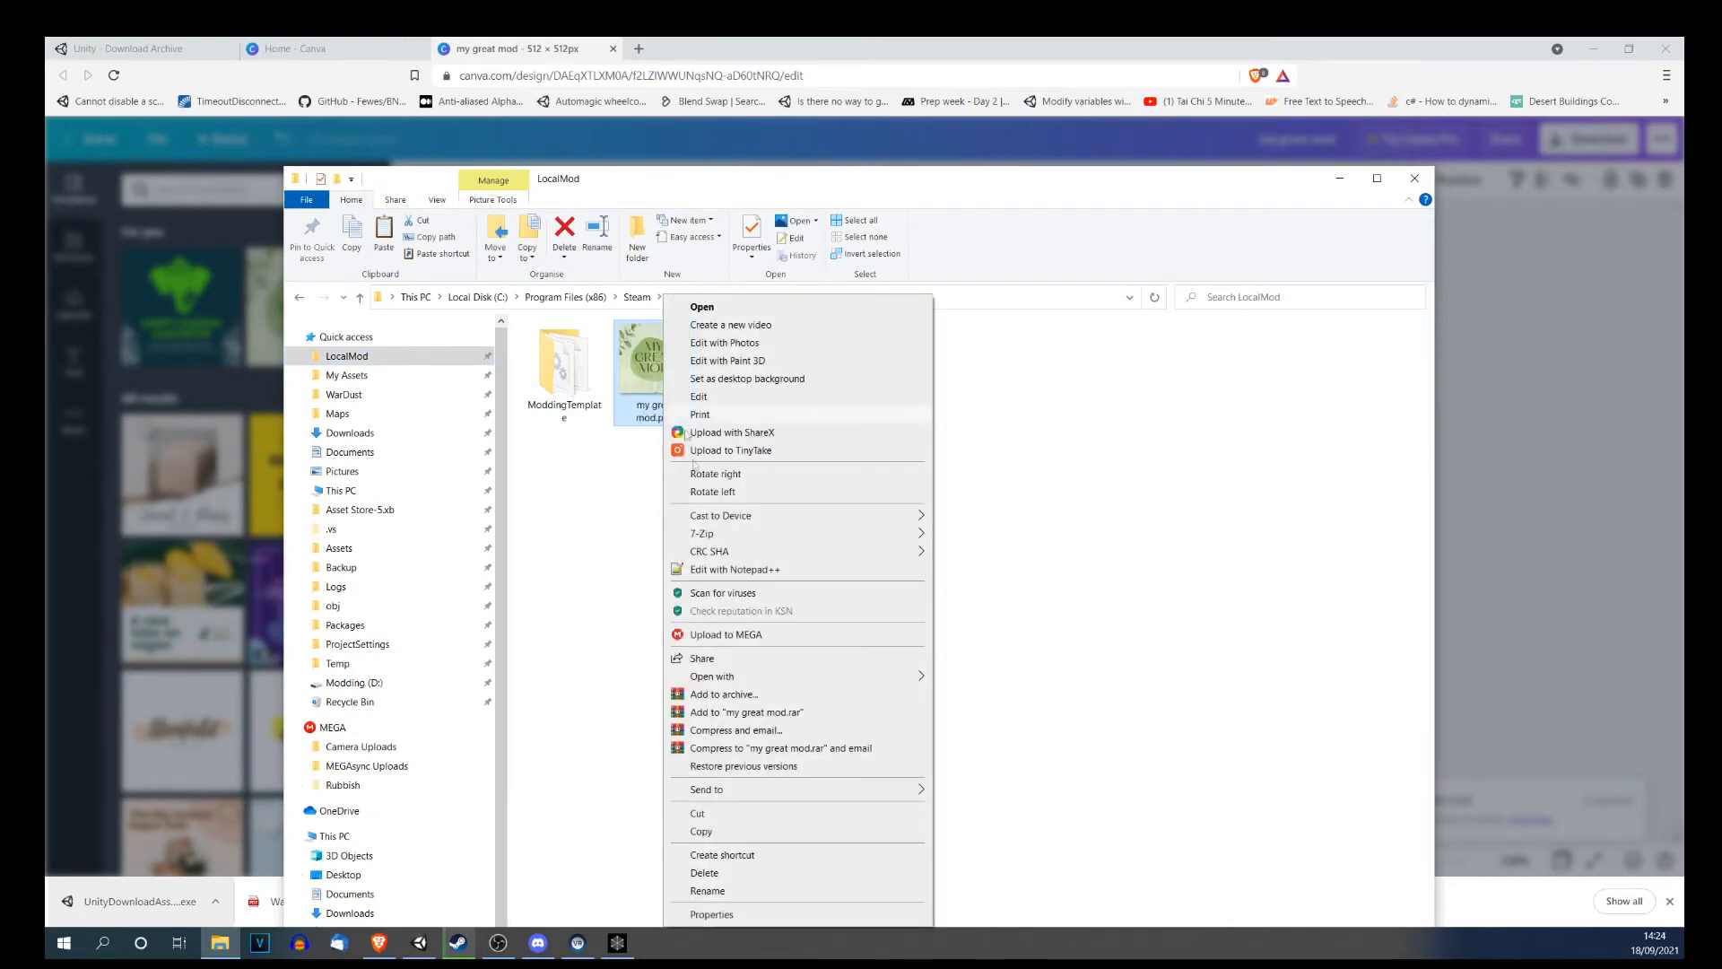
click(707, 890)
key(BackSpace)
text(Ico)
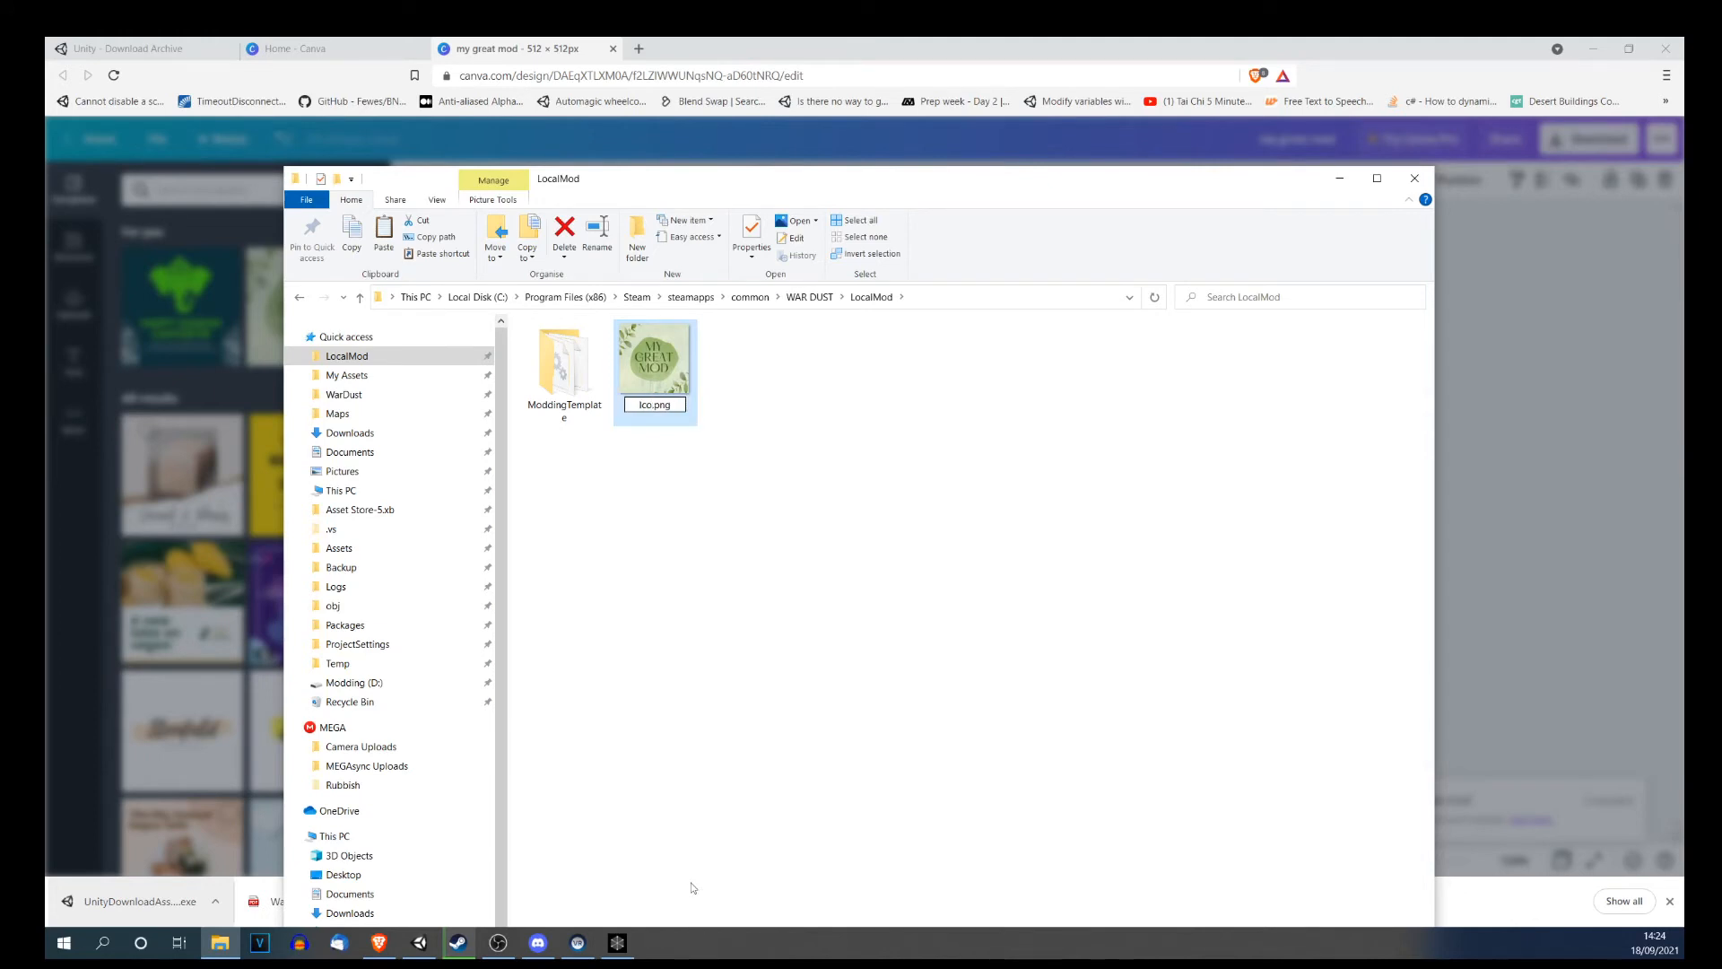
text(n)
key(Return)
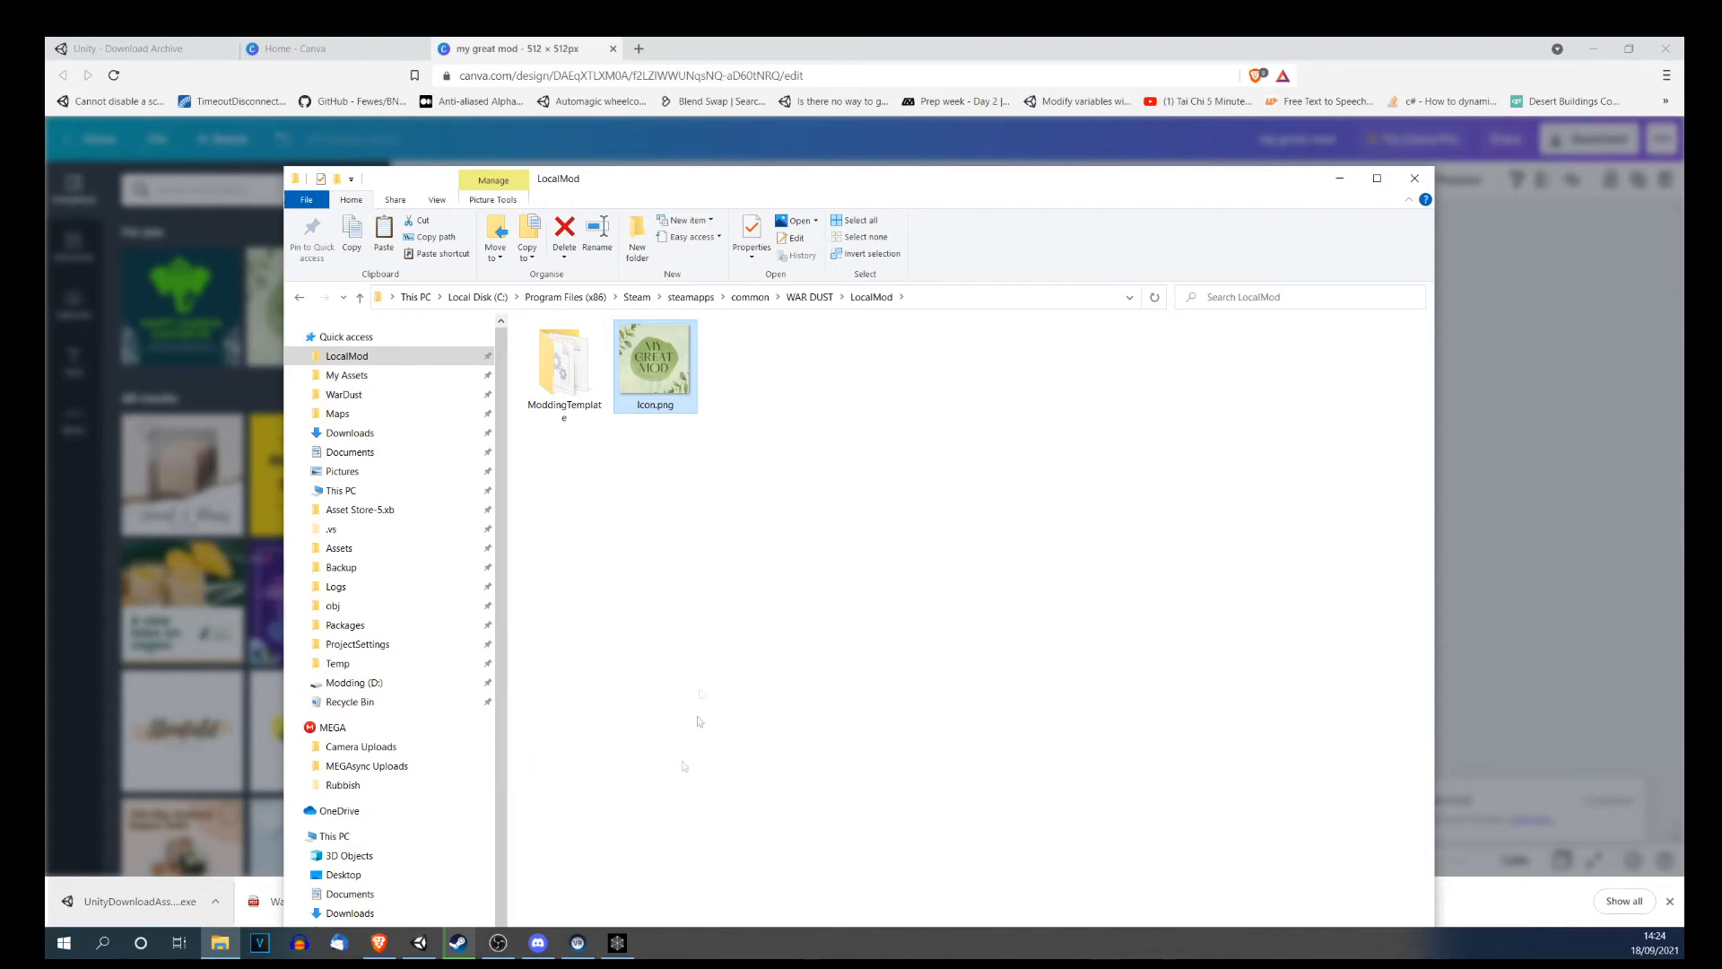
click(658, 486)
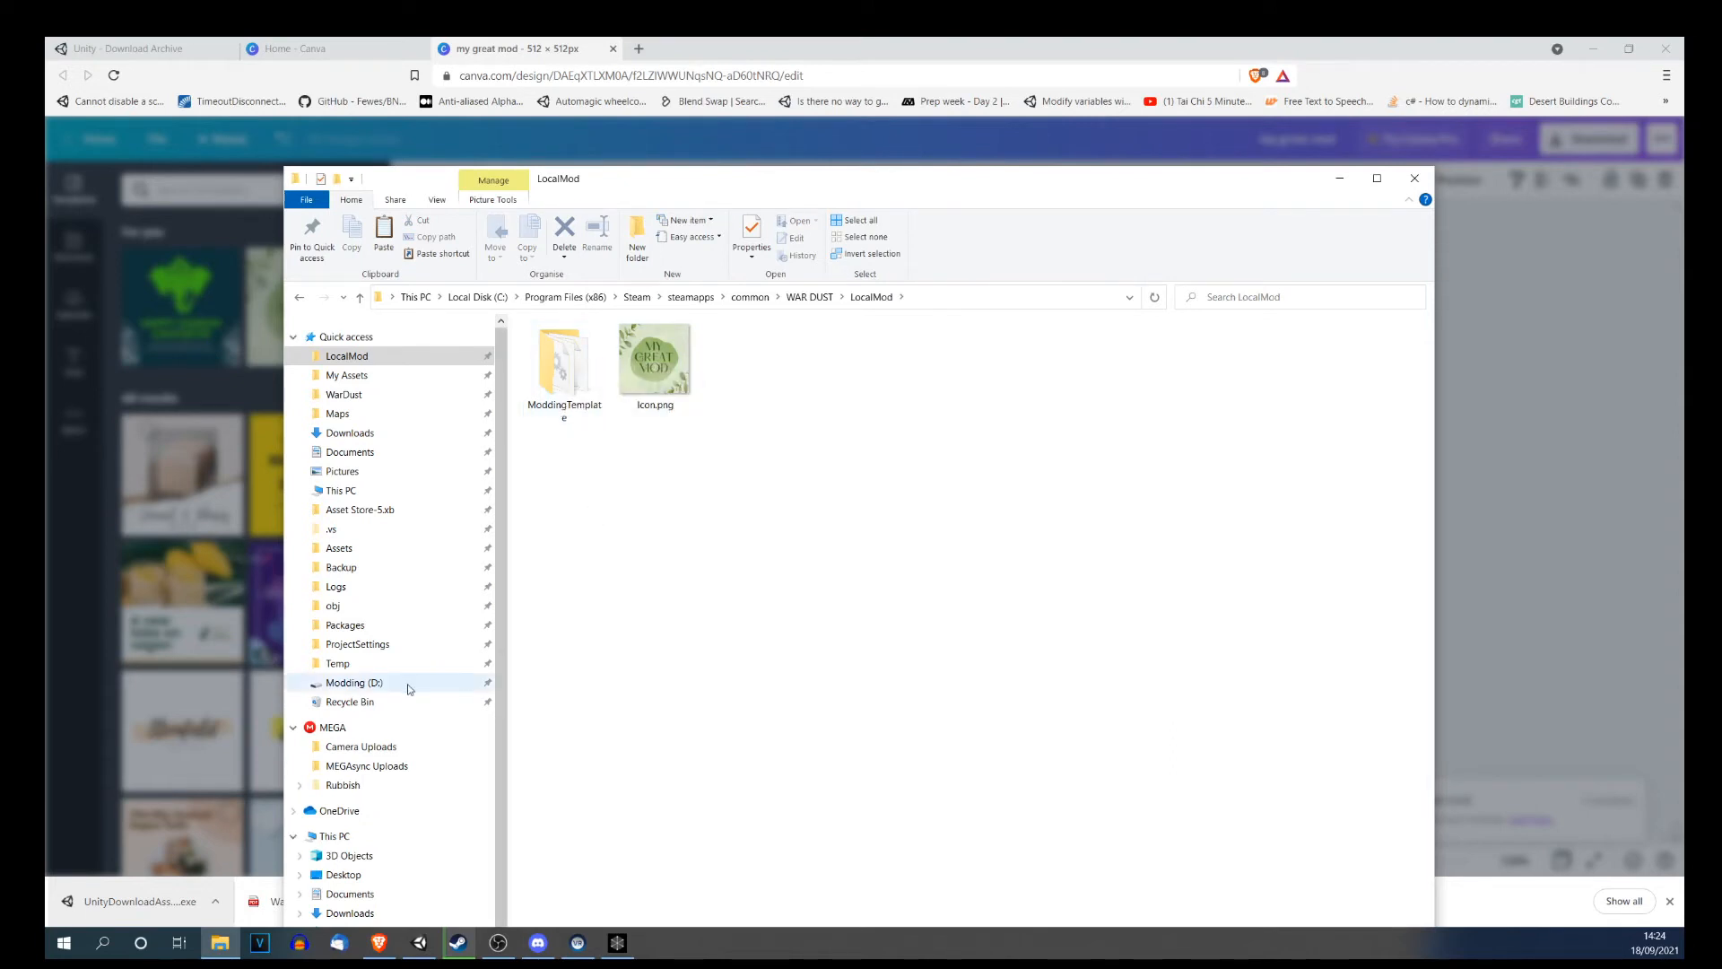
Open the trenches2 folder inside Modding Storage > Maps on the DATA BANK (X:) drive.
scroll(402, 686, down, 1)
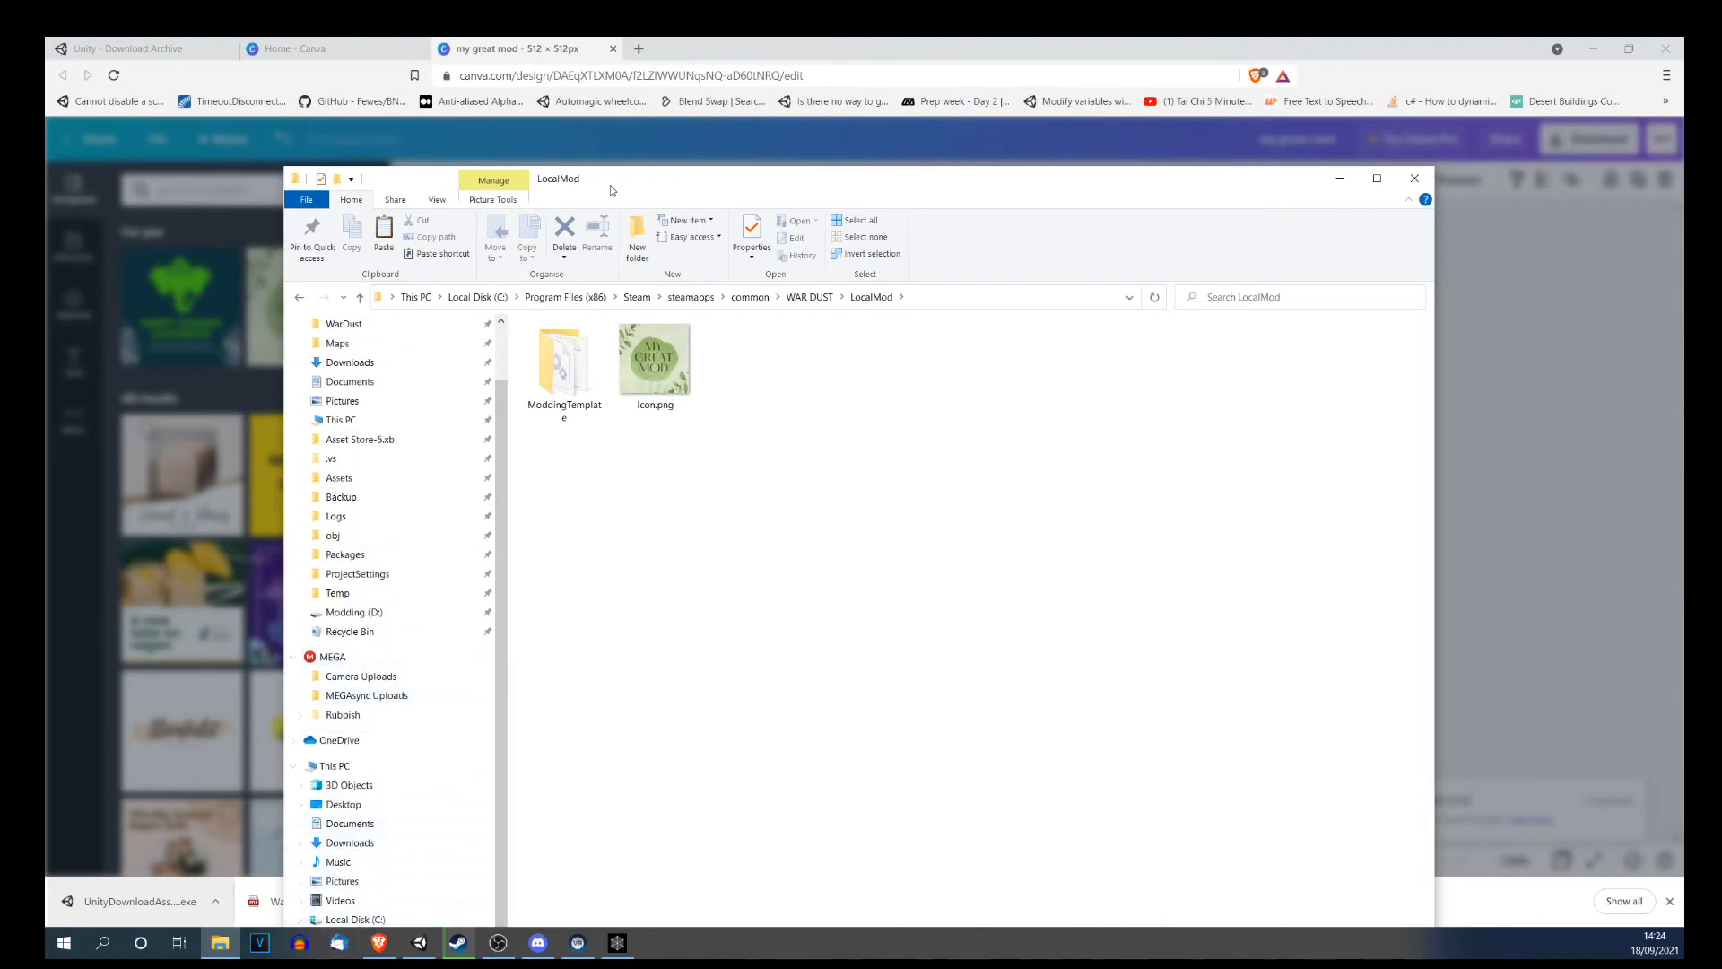
drag(718, 178, 770, 101)
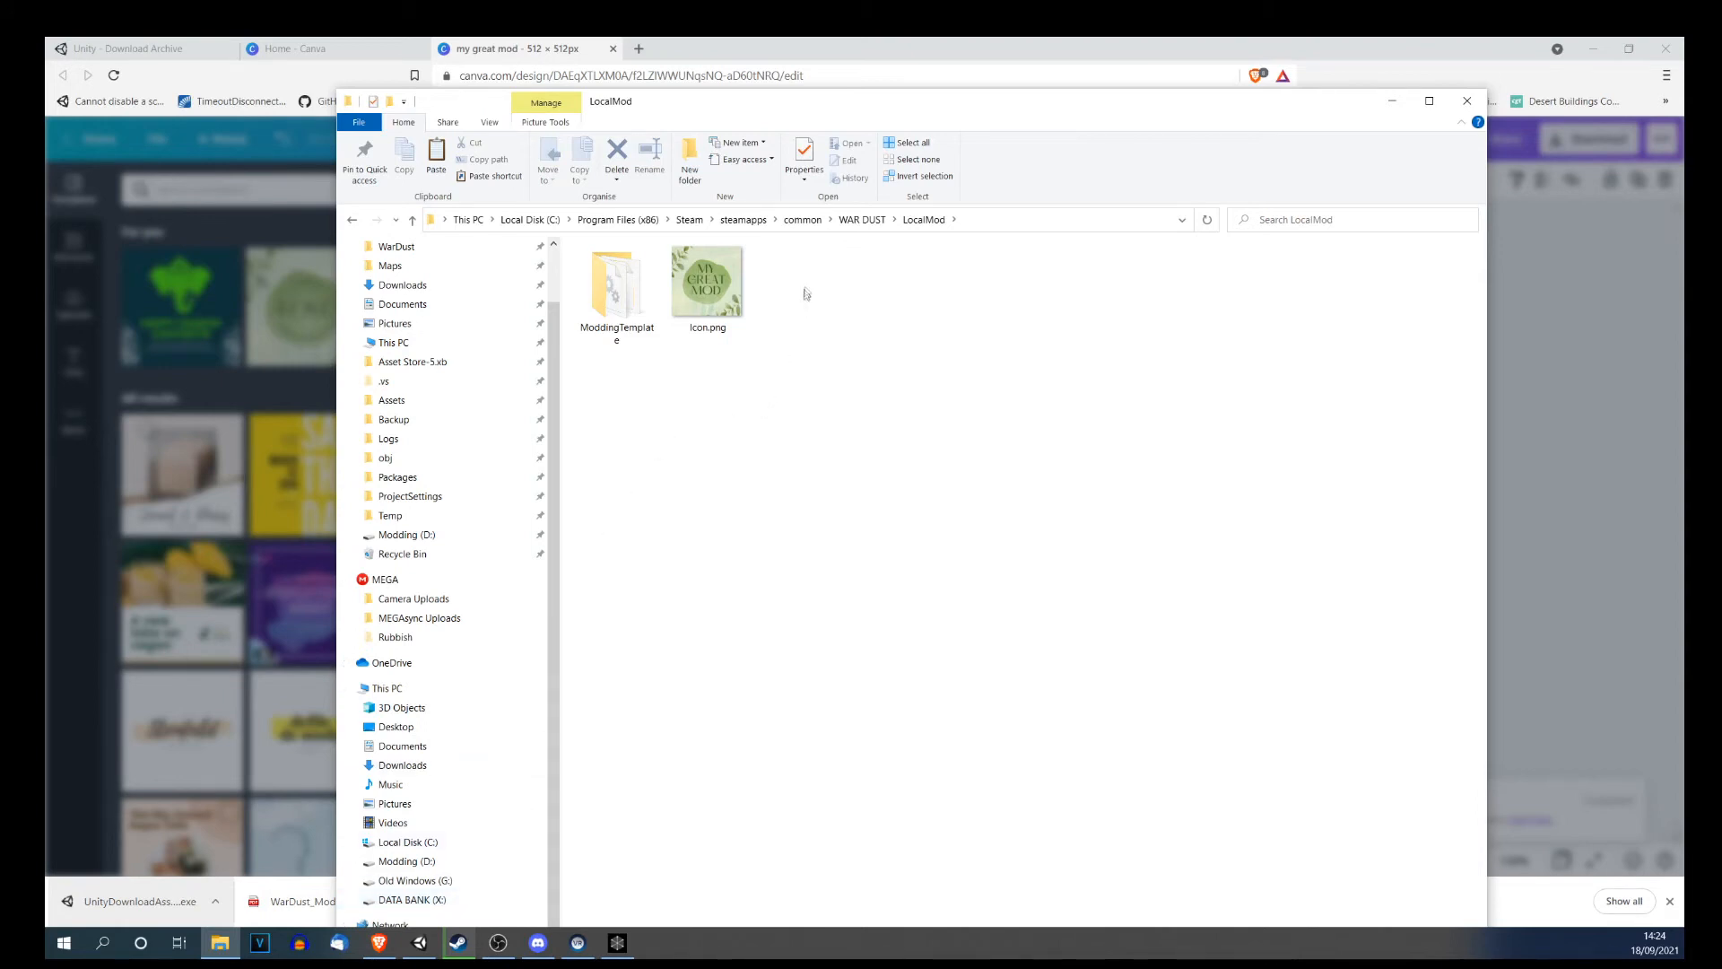
drag(782, 302, 870, 262)
click(418, 902)
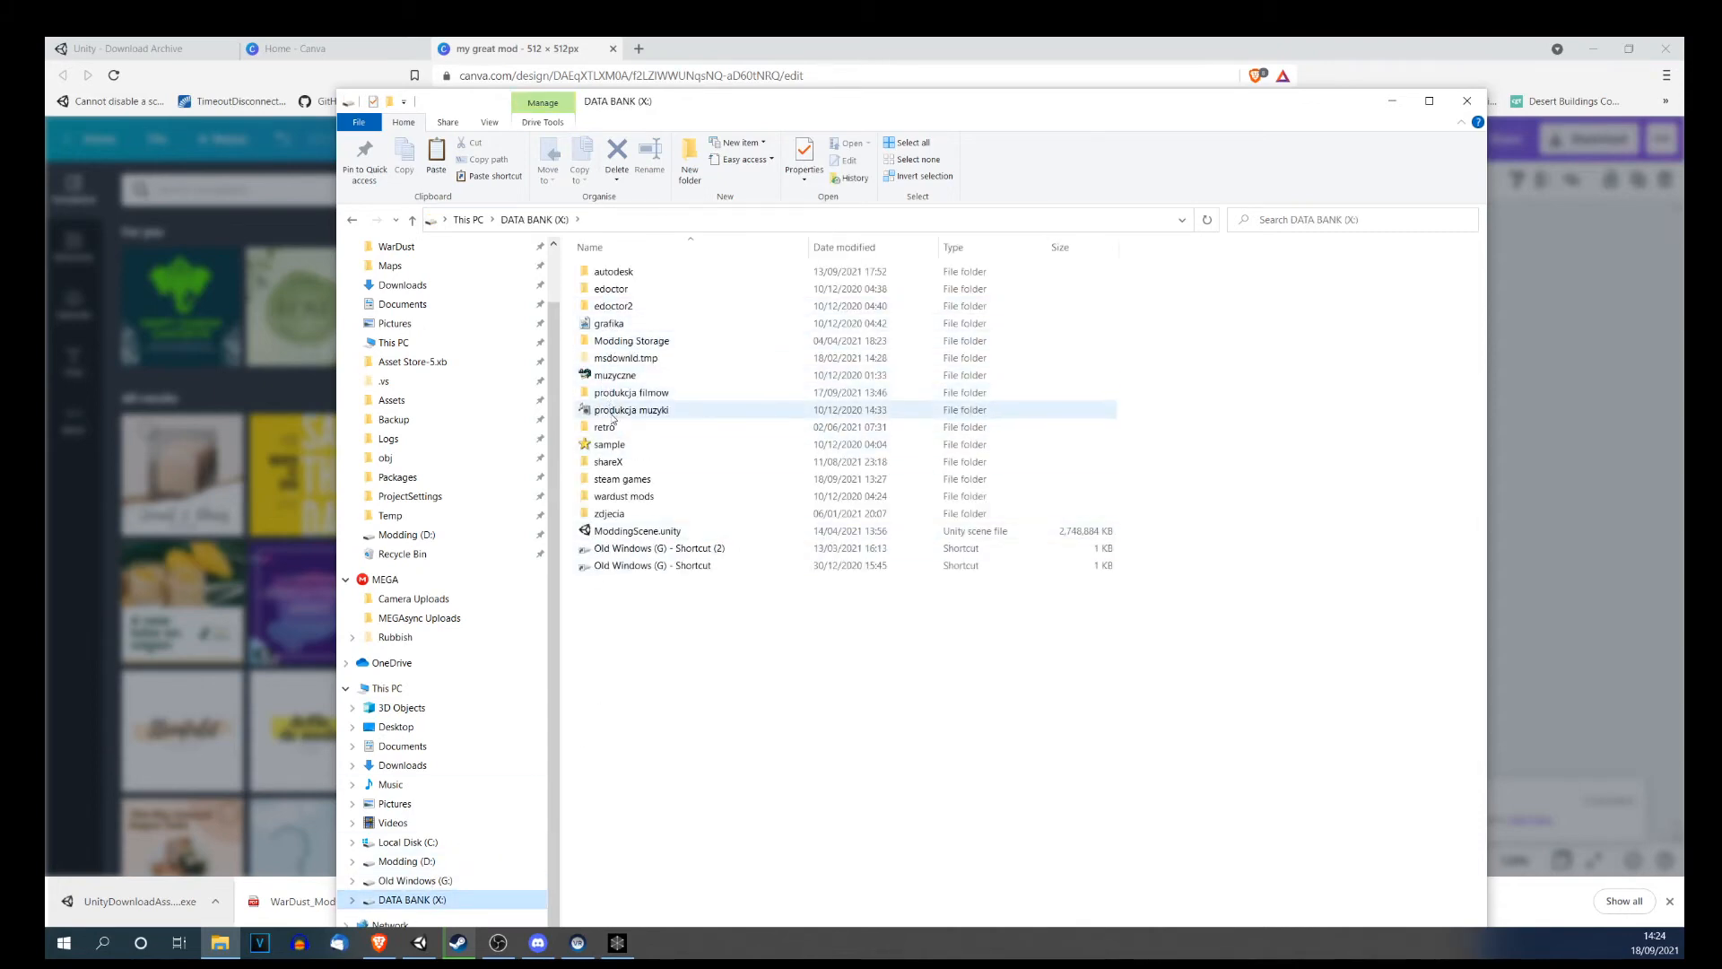
double_click(610, 341)
double_click(607, 323)
scroll(642, 536, down, 13)
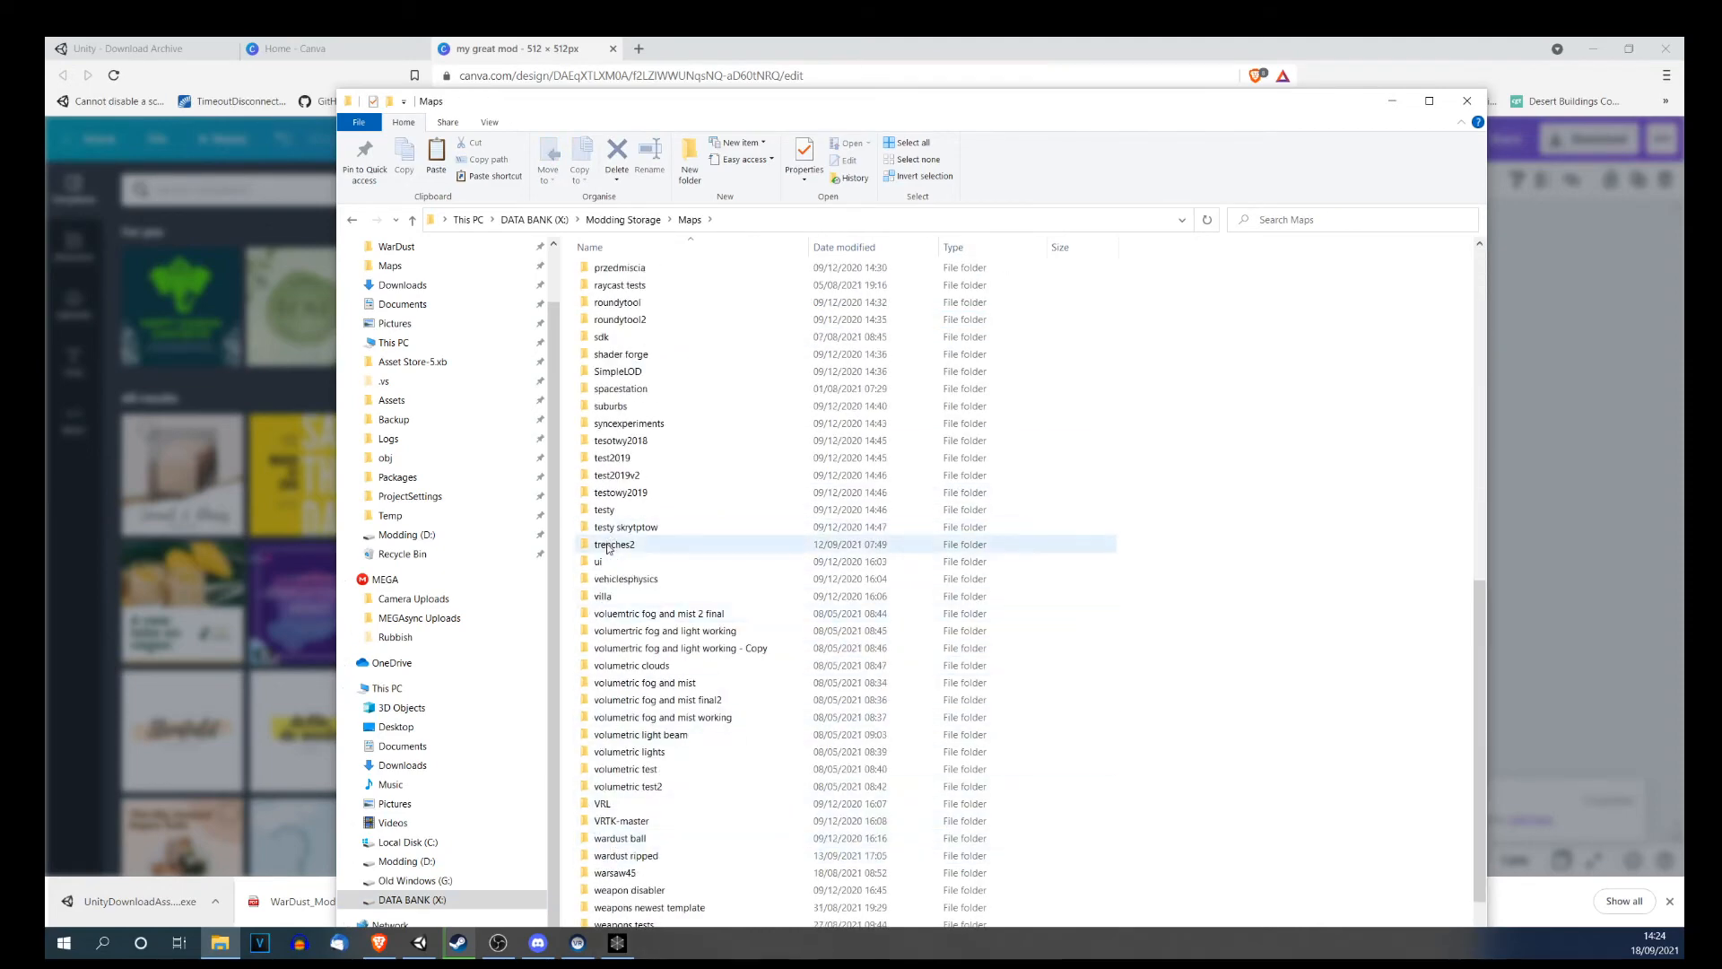
double_click(612, 545)
Copy WorkshopItemInfo.xml from the trenches2 folder and paste it into the LocalMod folder.
right_click(641, 739)
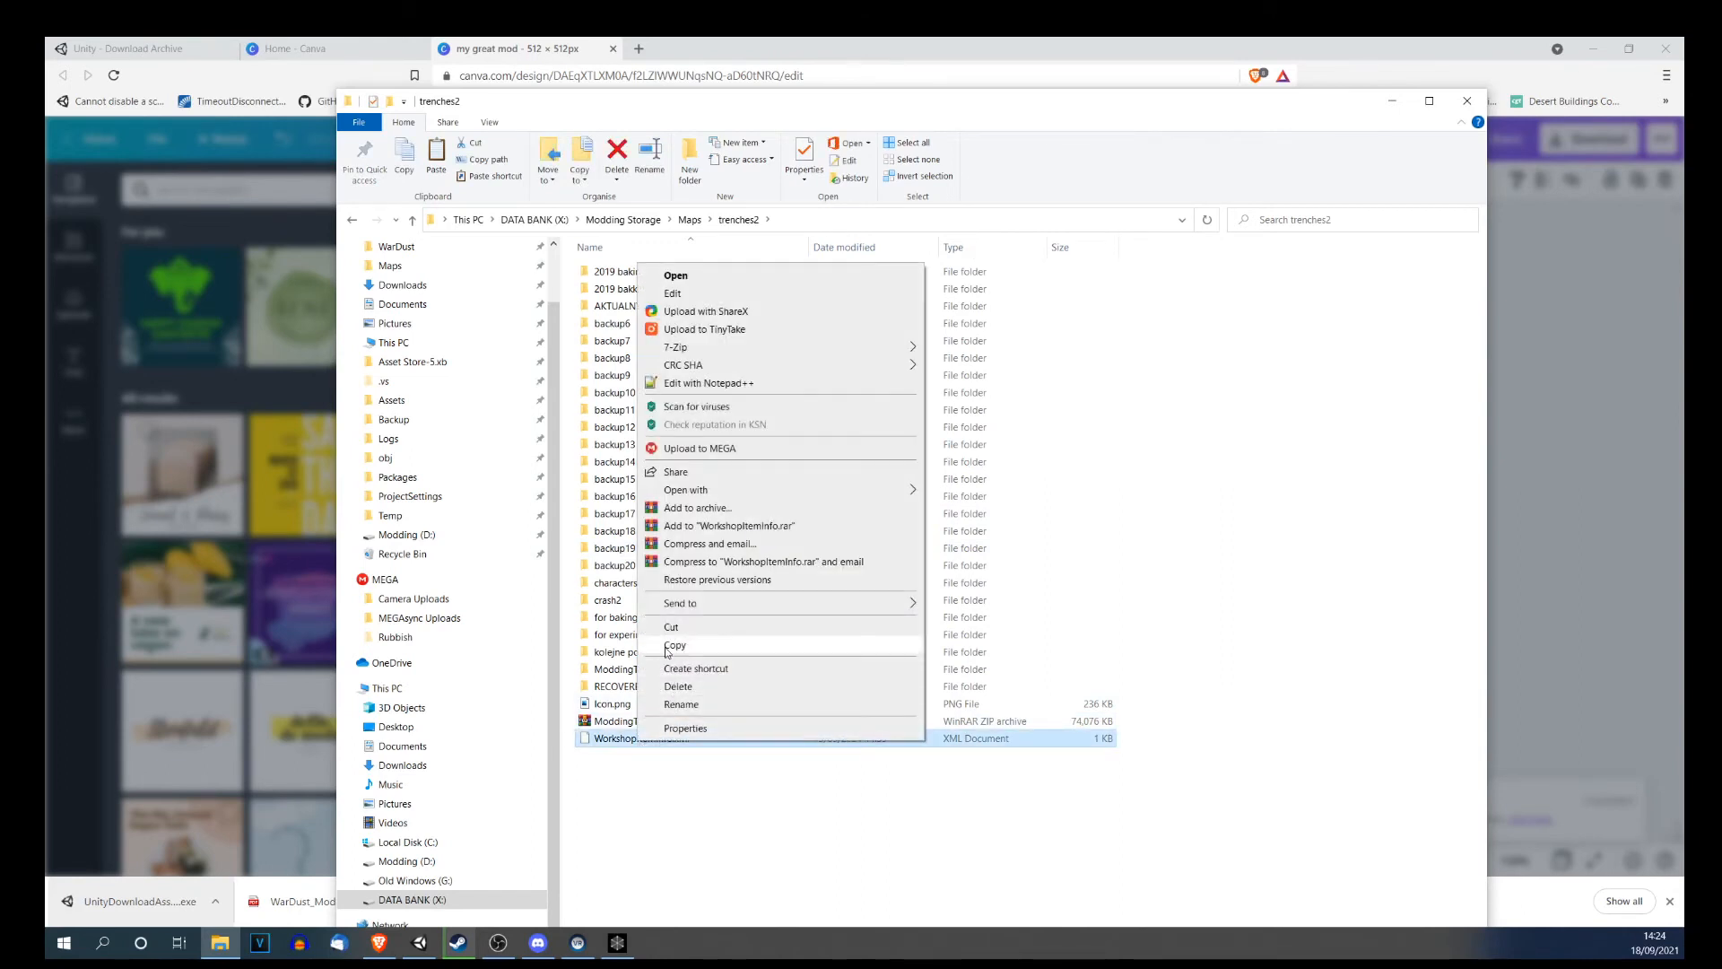
click(675, 645)
scroll(437, 294, up, 2)
click(399, 278)
right_click(811, 397)
click(848, 509)
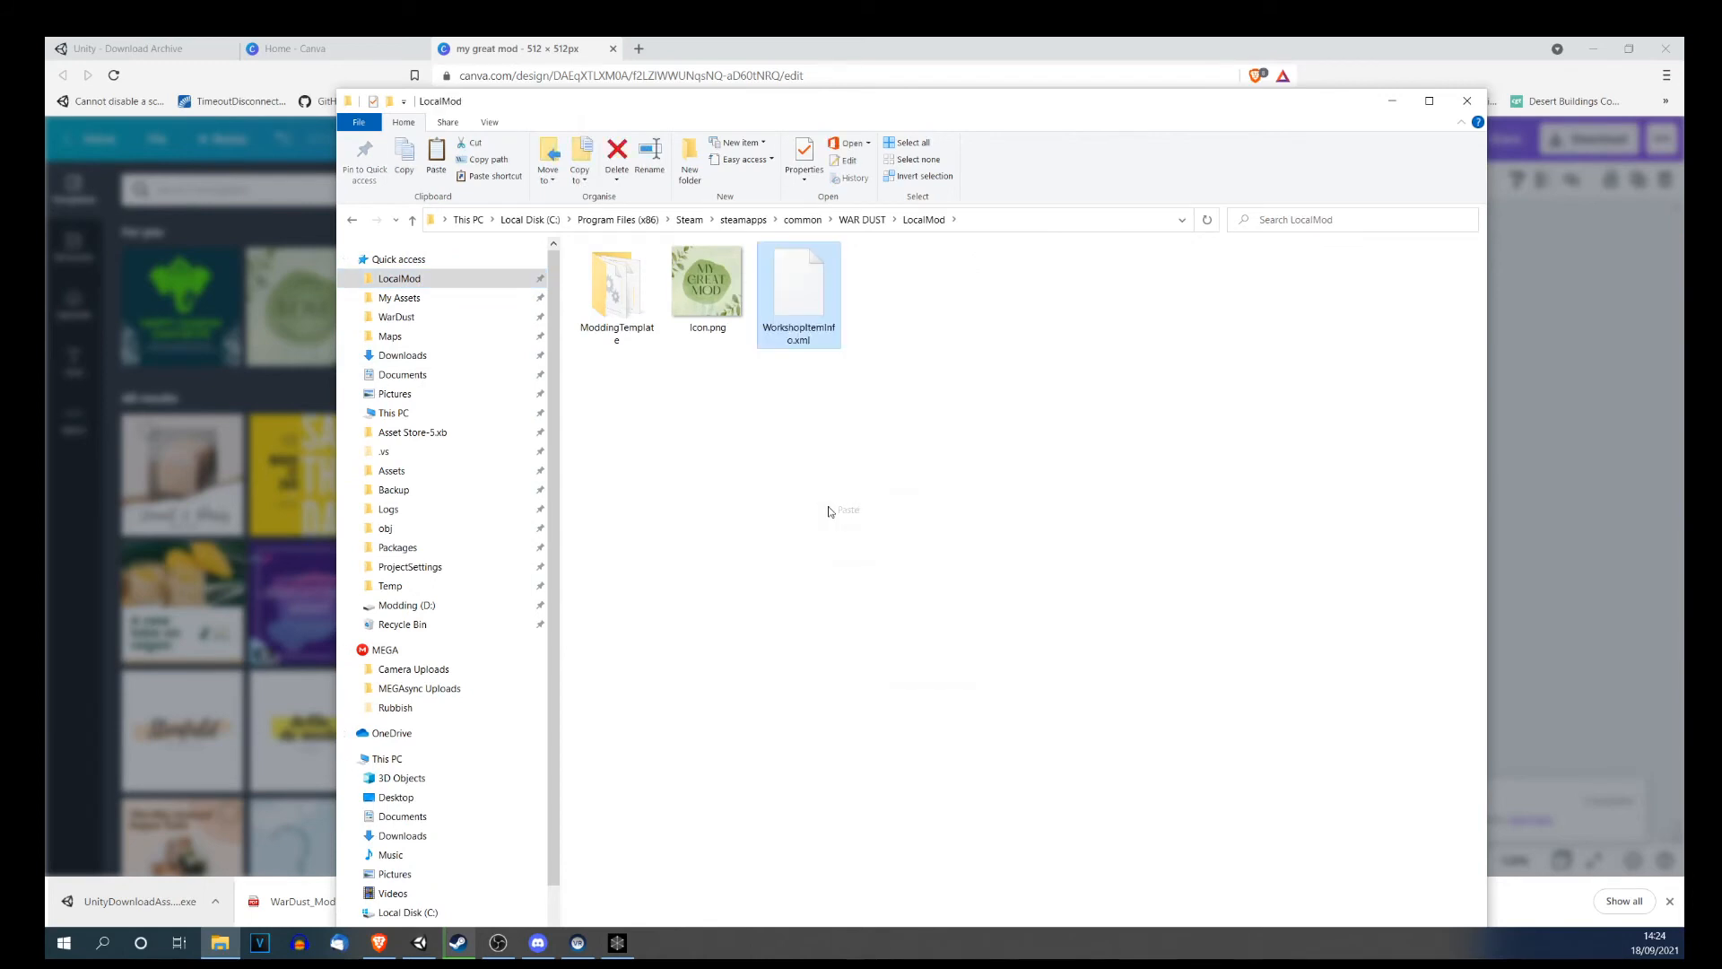
click(895, 361)
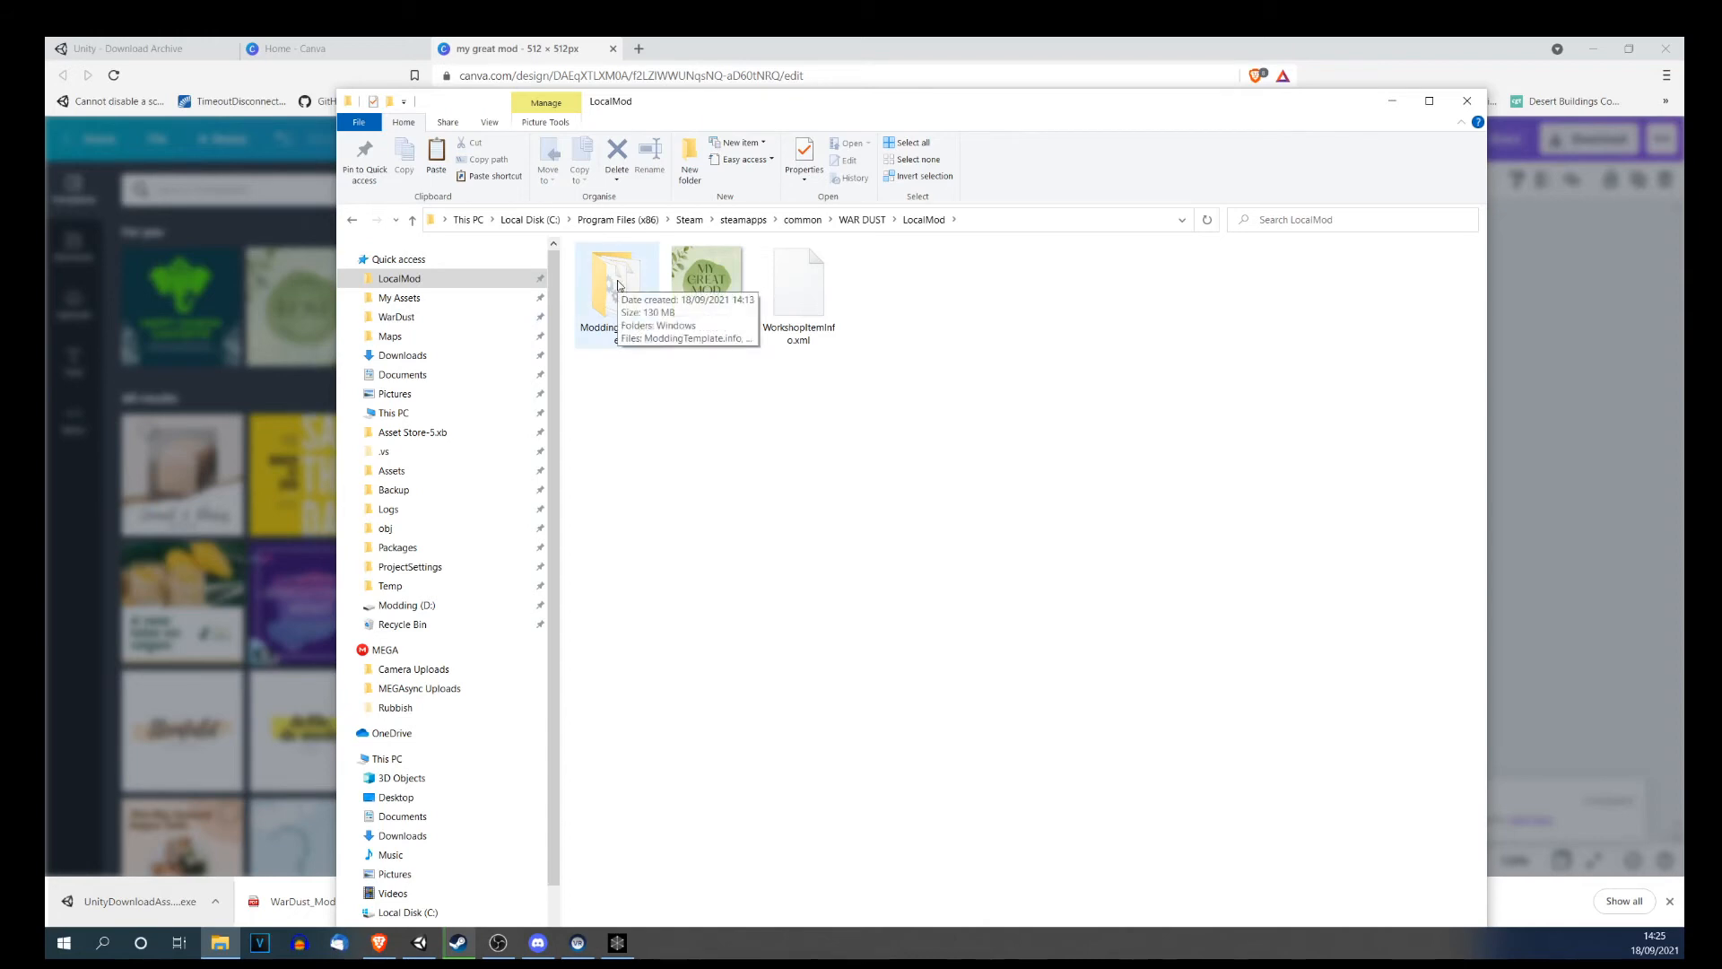
Delete WorkshopItemInfo.xml from the LocalMod folder.
click(793, 301)
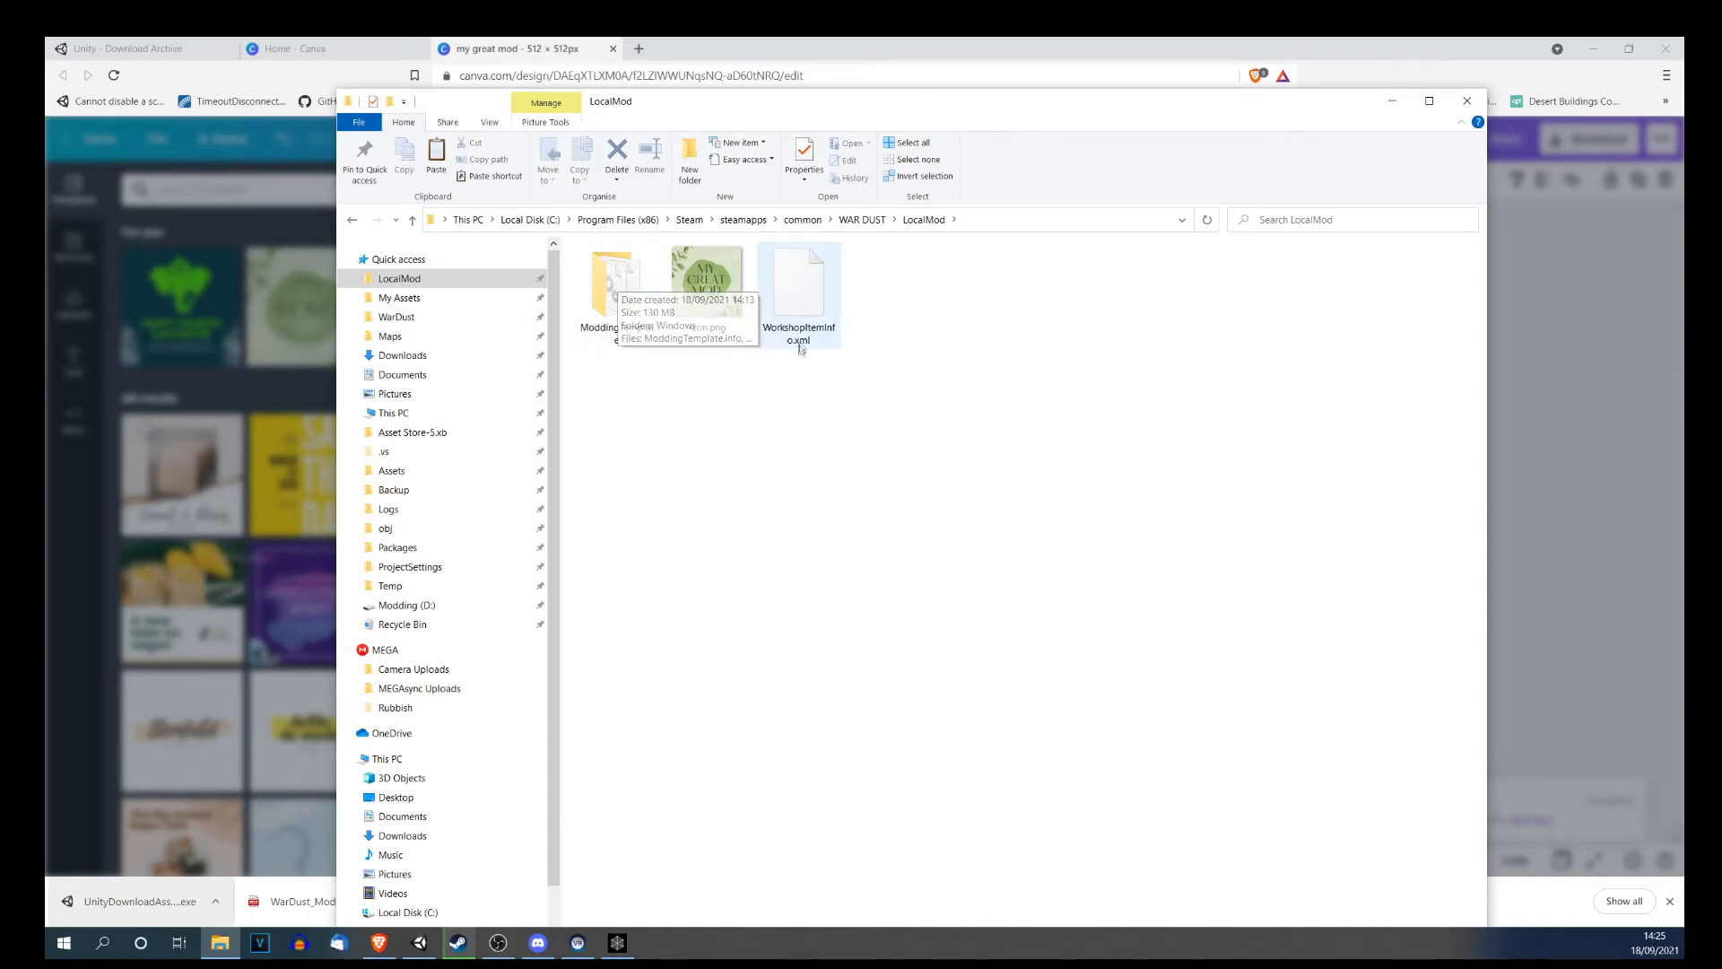
right_click(795, 293)
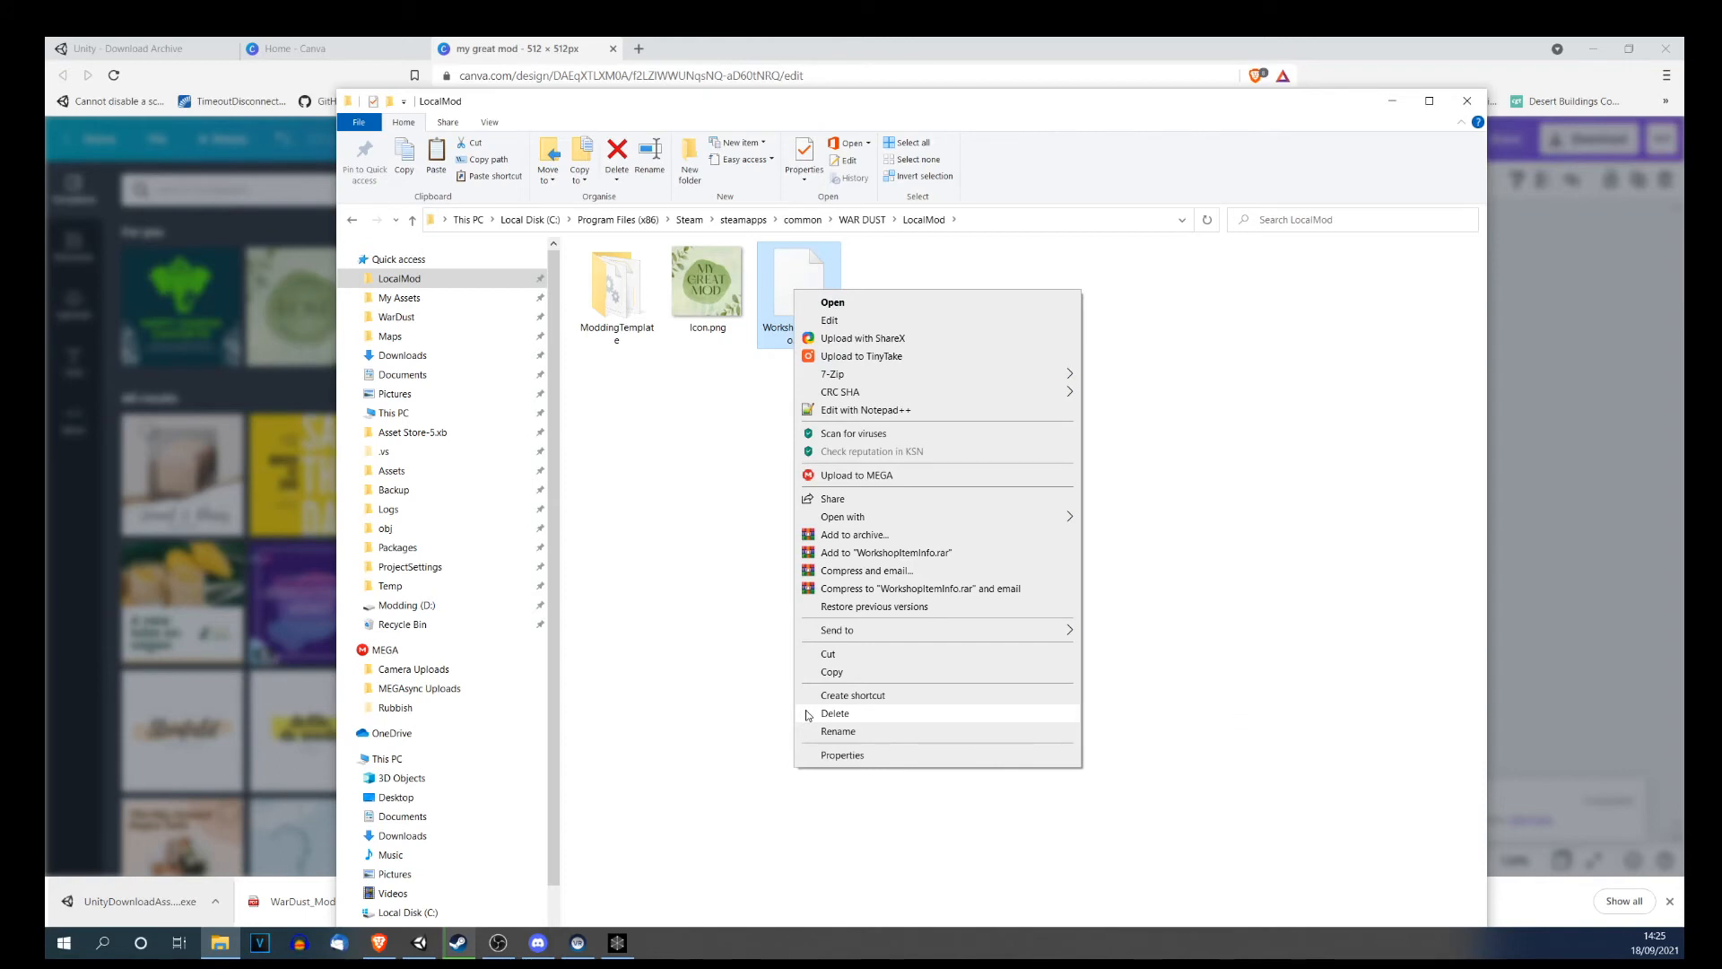
click(784, 262)
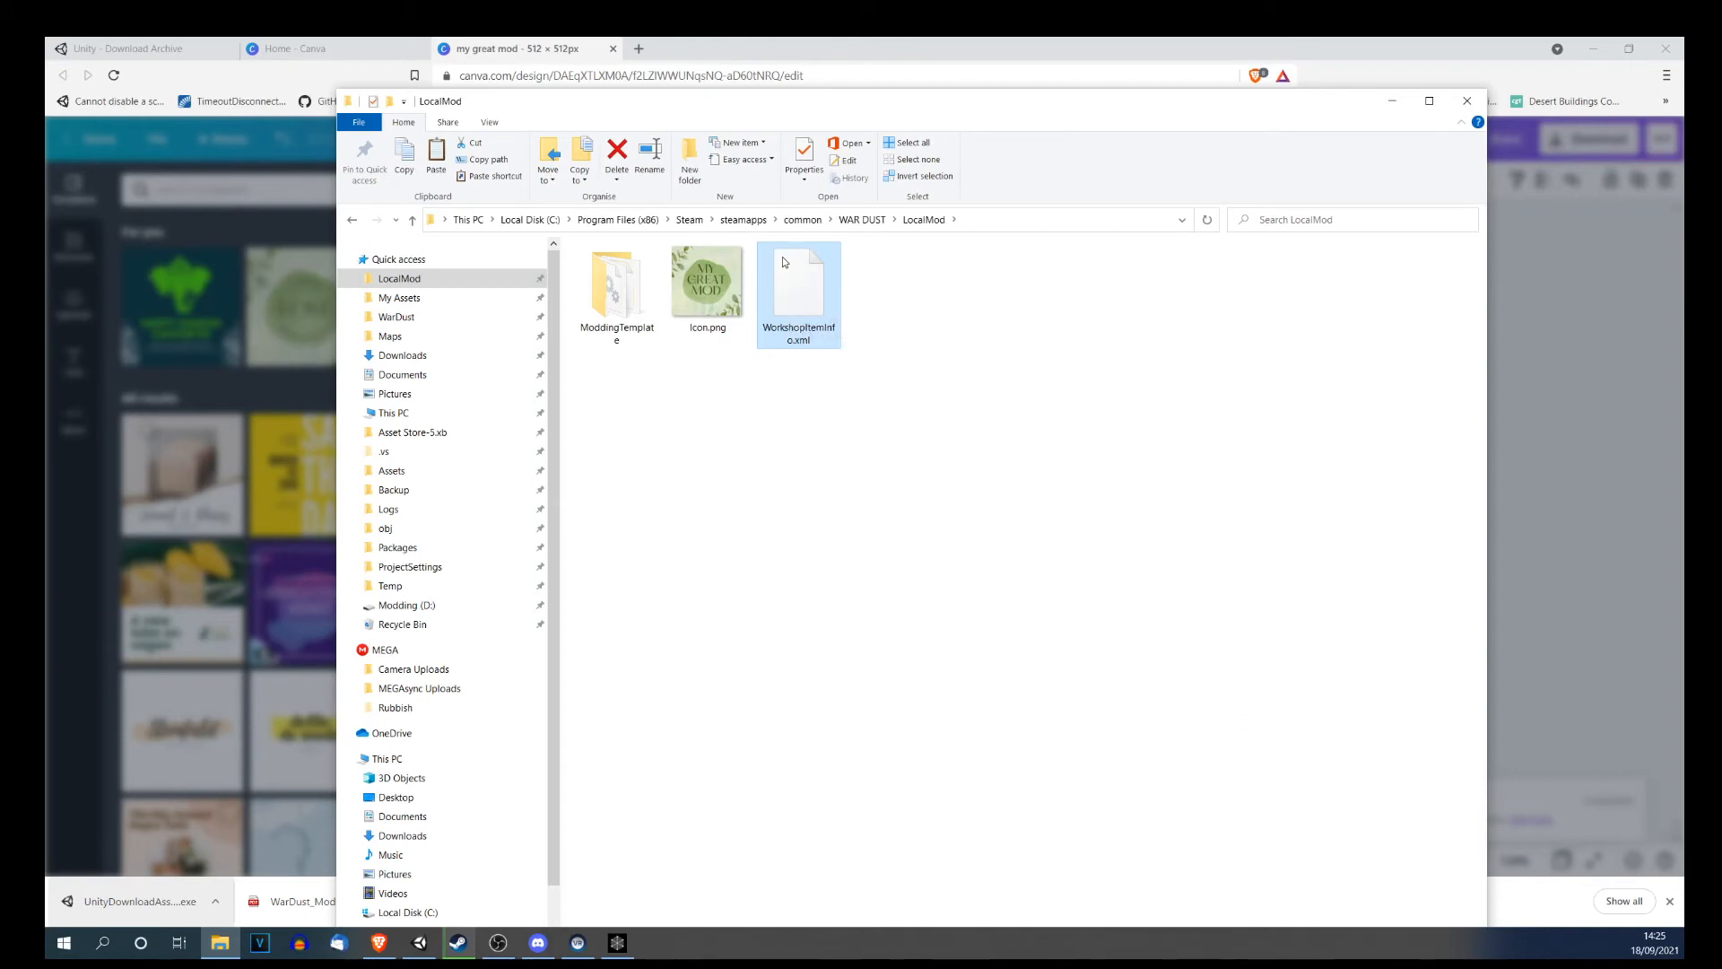
right_click(799, 269)
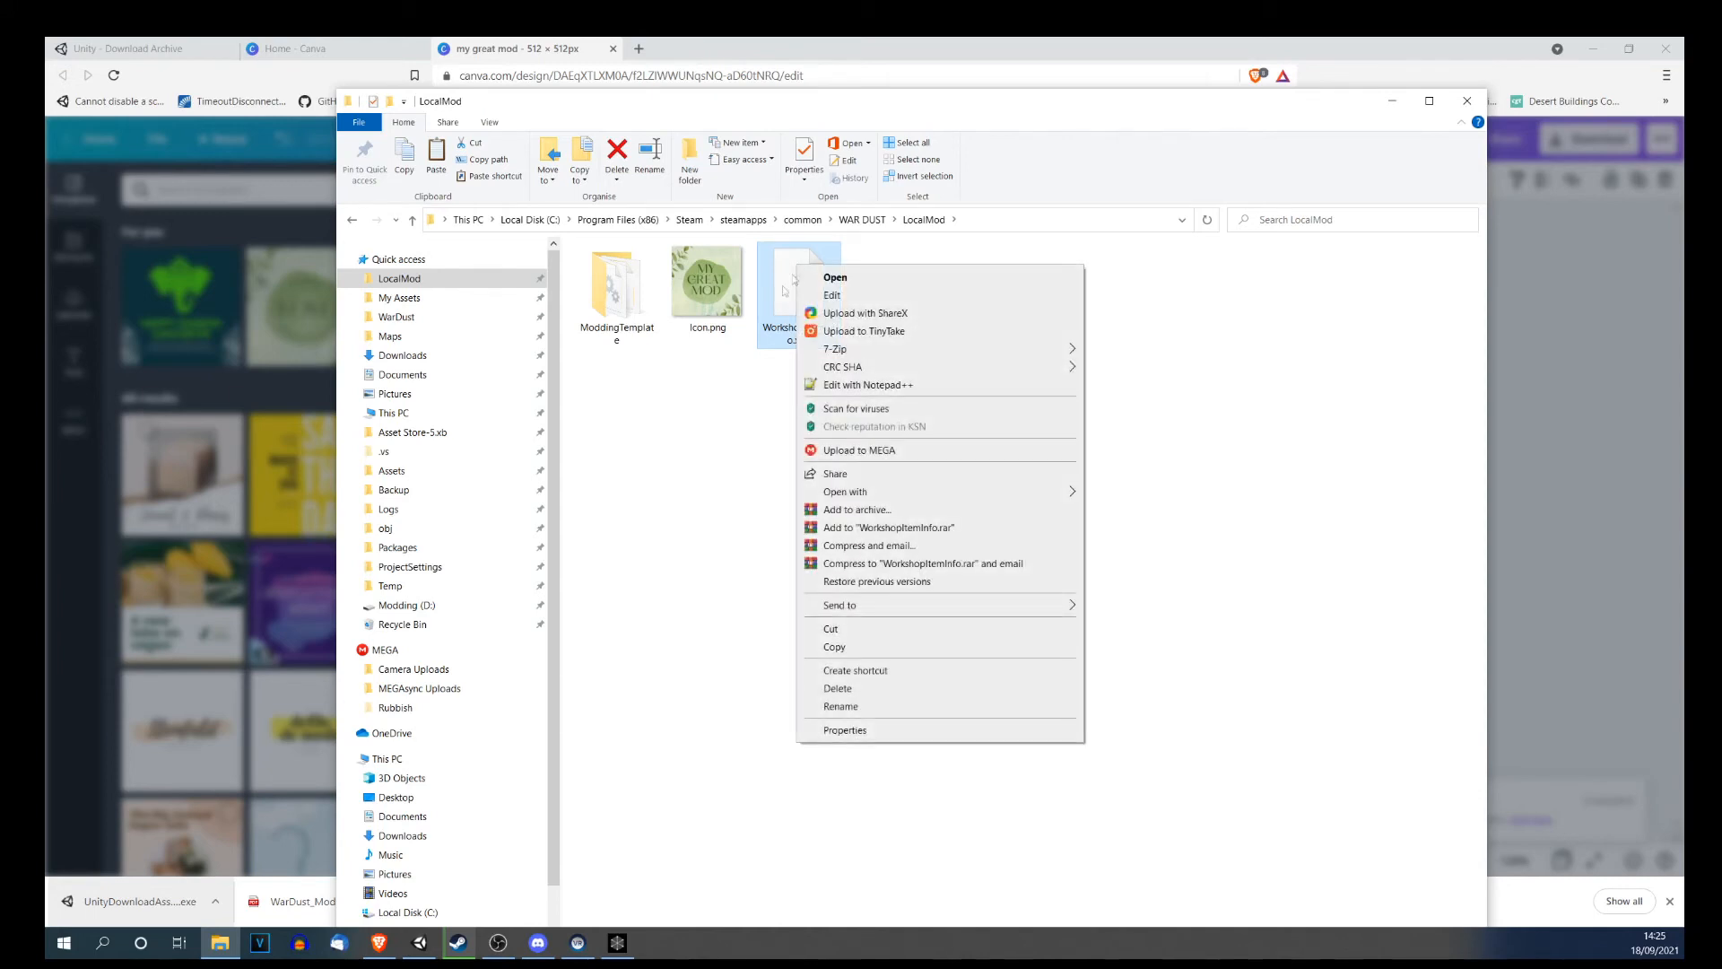
click(822, 695)
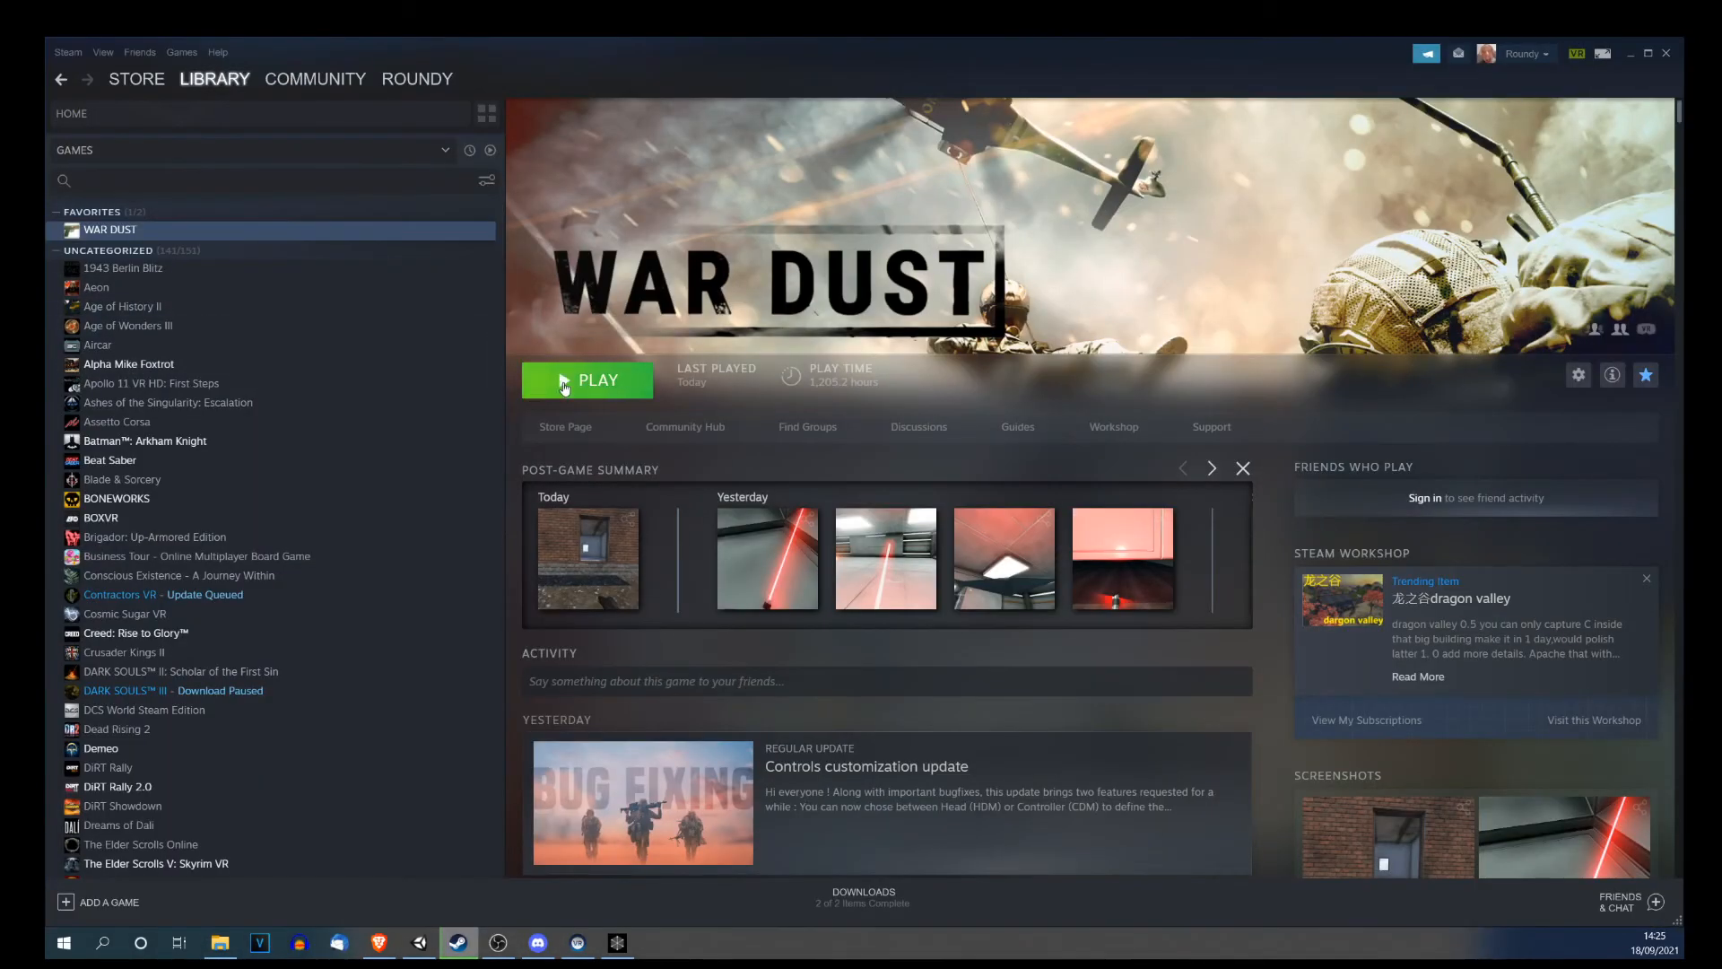
Launch War Dust from the Steam library, minimise Steam, and close the game window.
click(594, 383)
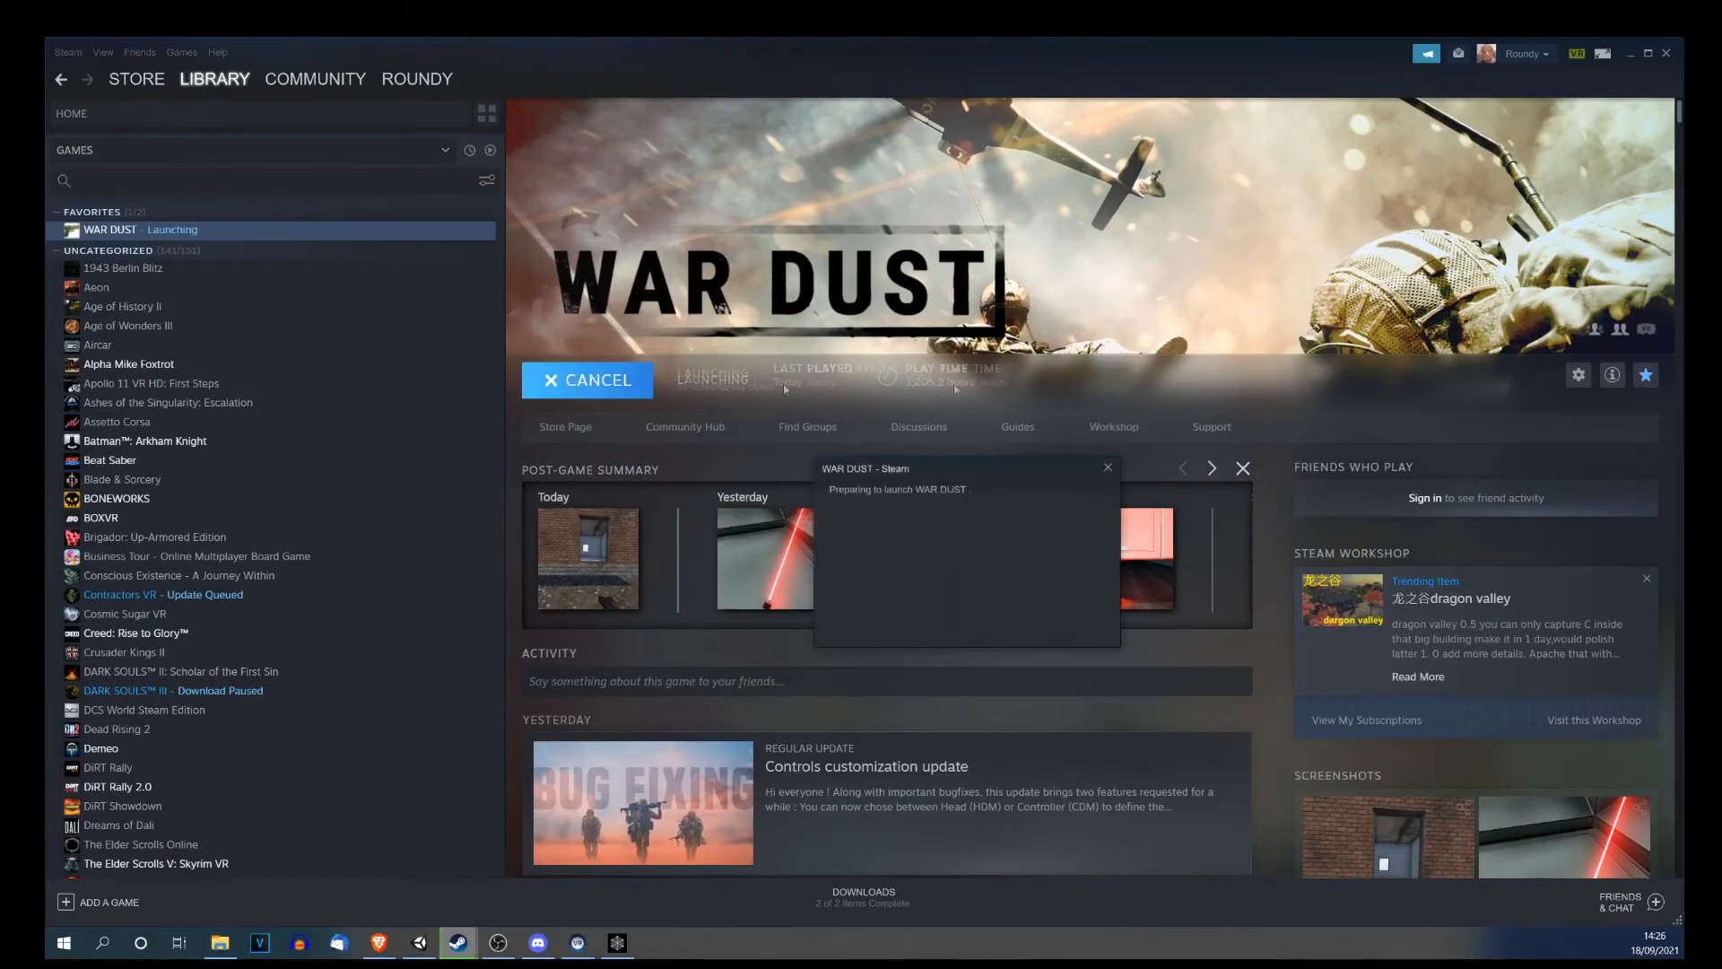
click(1634, 56)
click(698, 330)
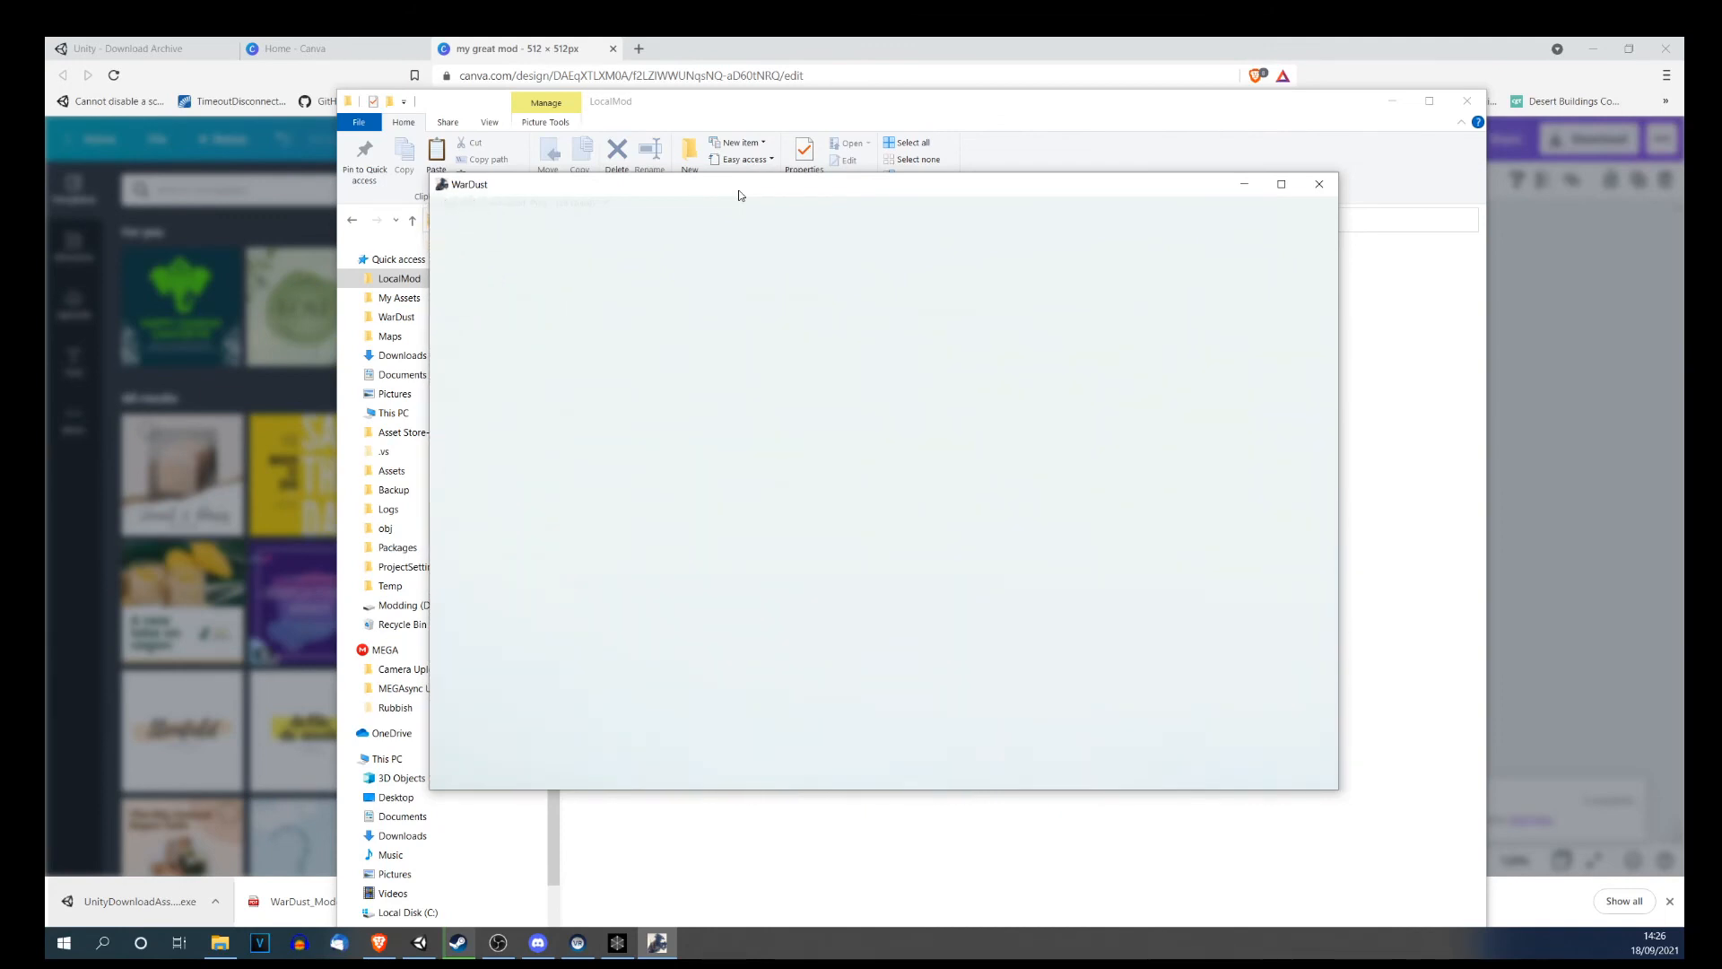
click(1315, 184)
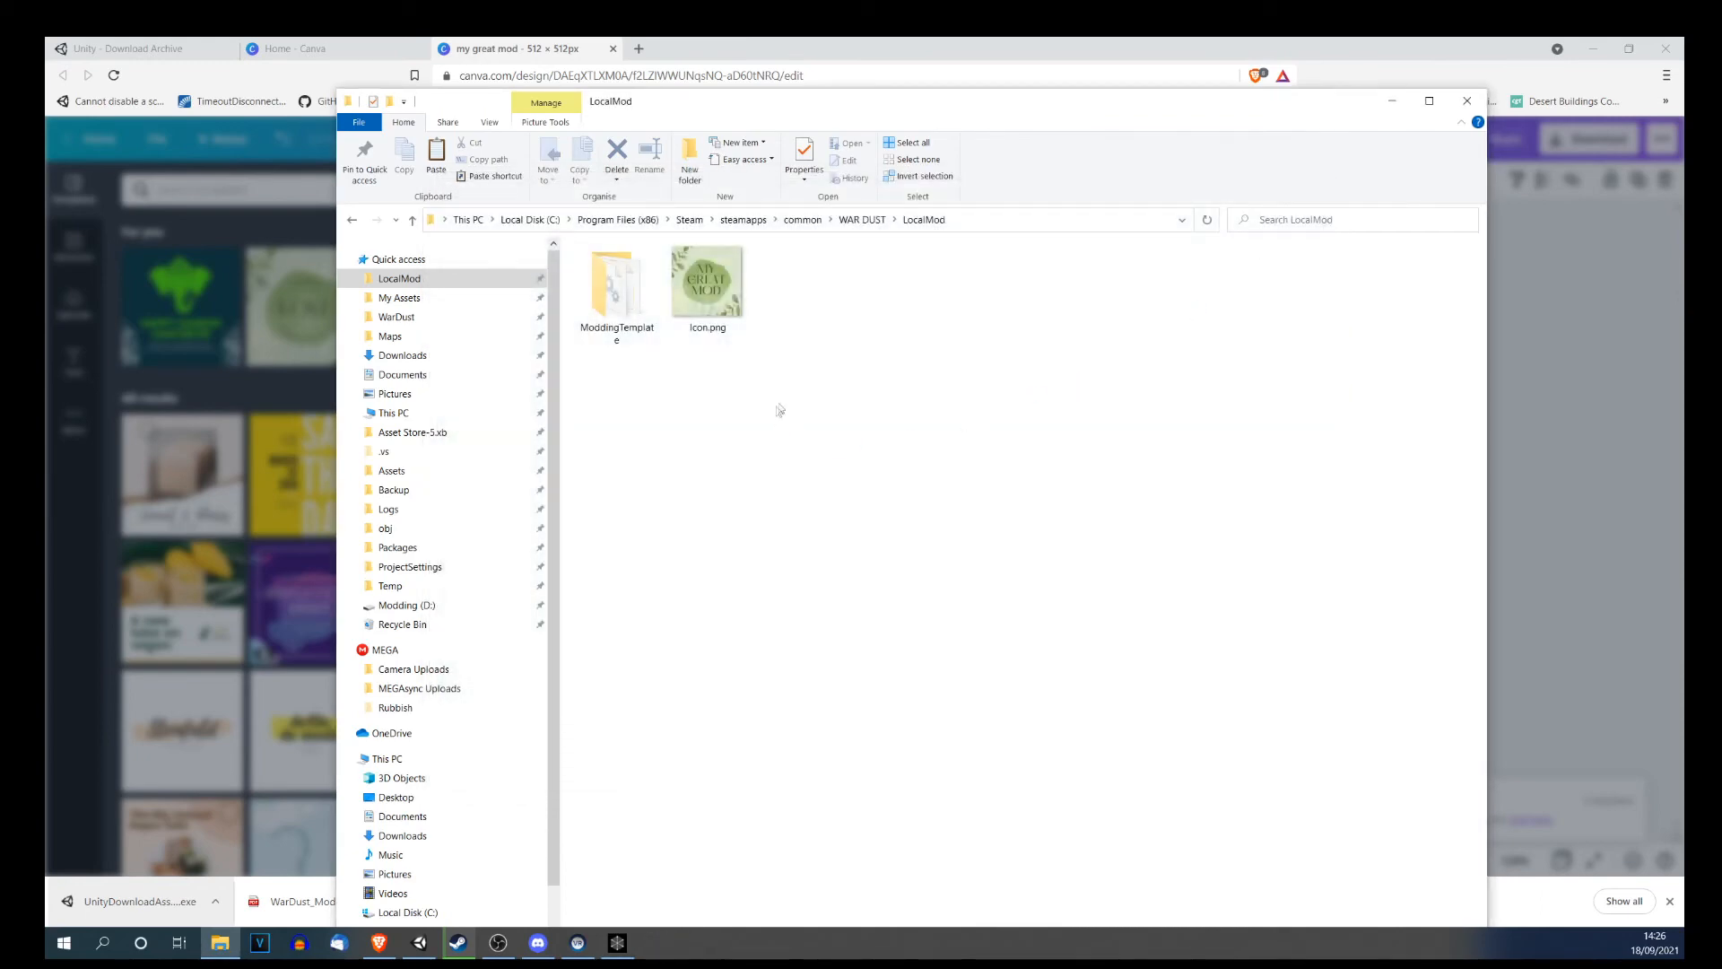
Switch to Unity and read through the Console's log messages for export errors and warnings.
click(422, 940)
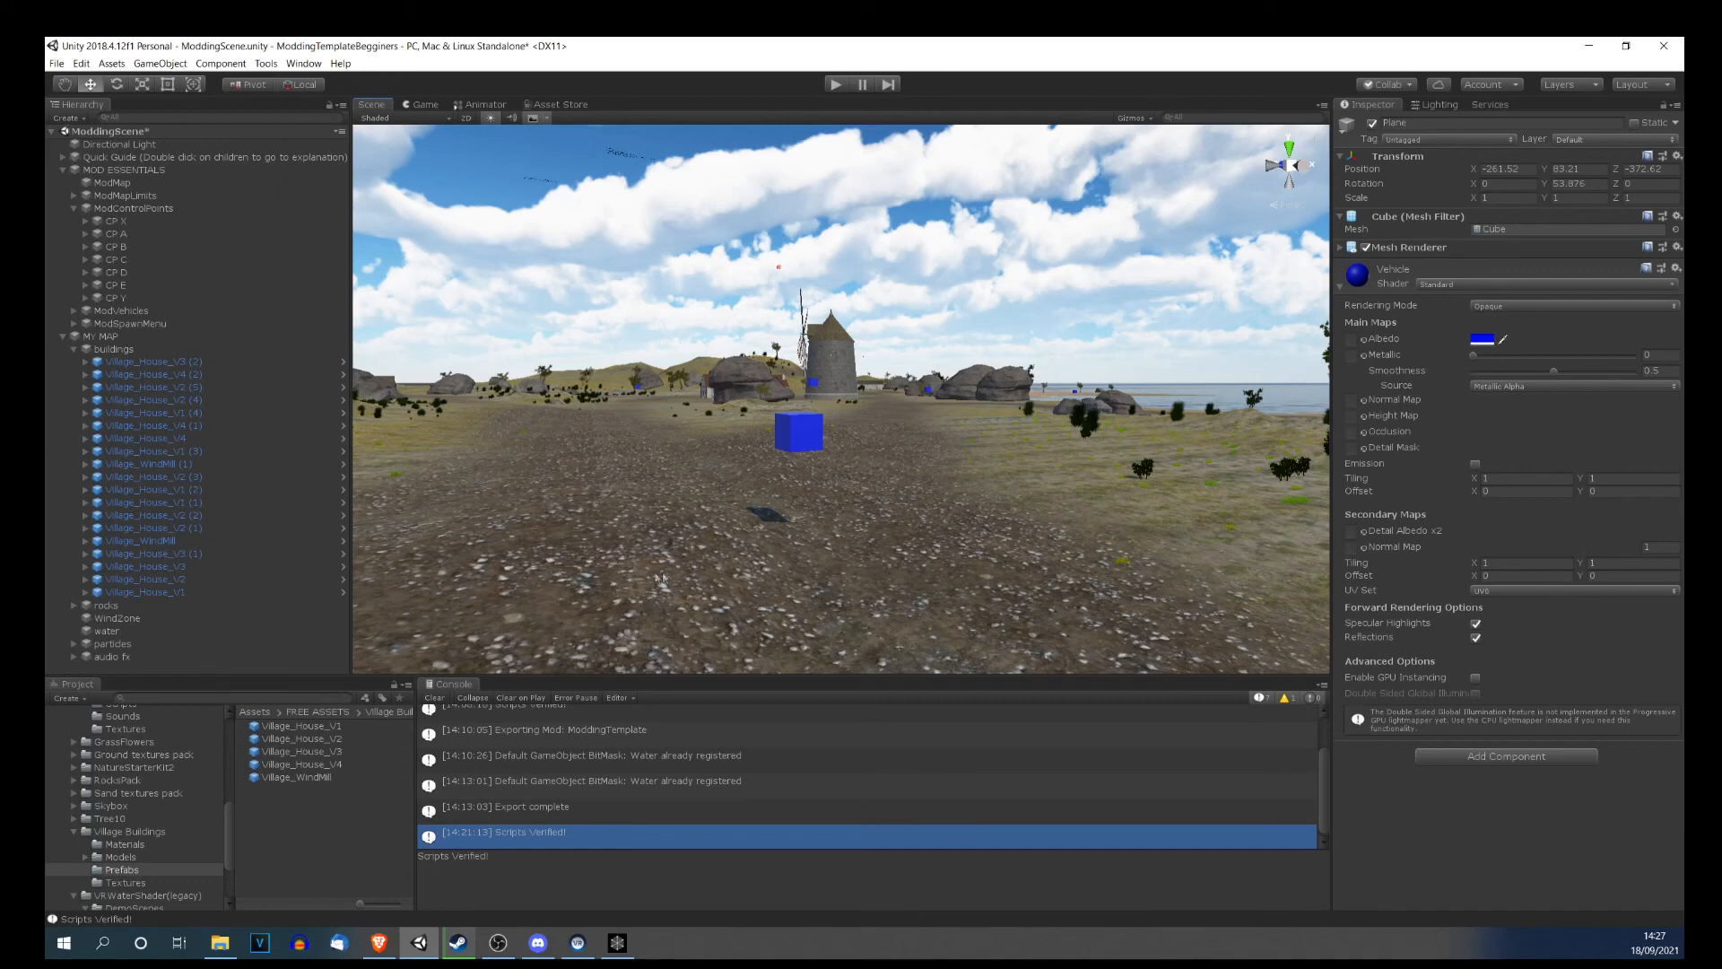
click(527, 769)
scroll(526, 788, up, 2)
scroll(530, 779, down, 2)
scroll(532, 765, up, 2)
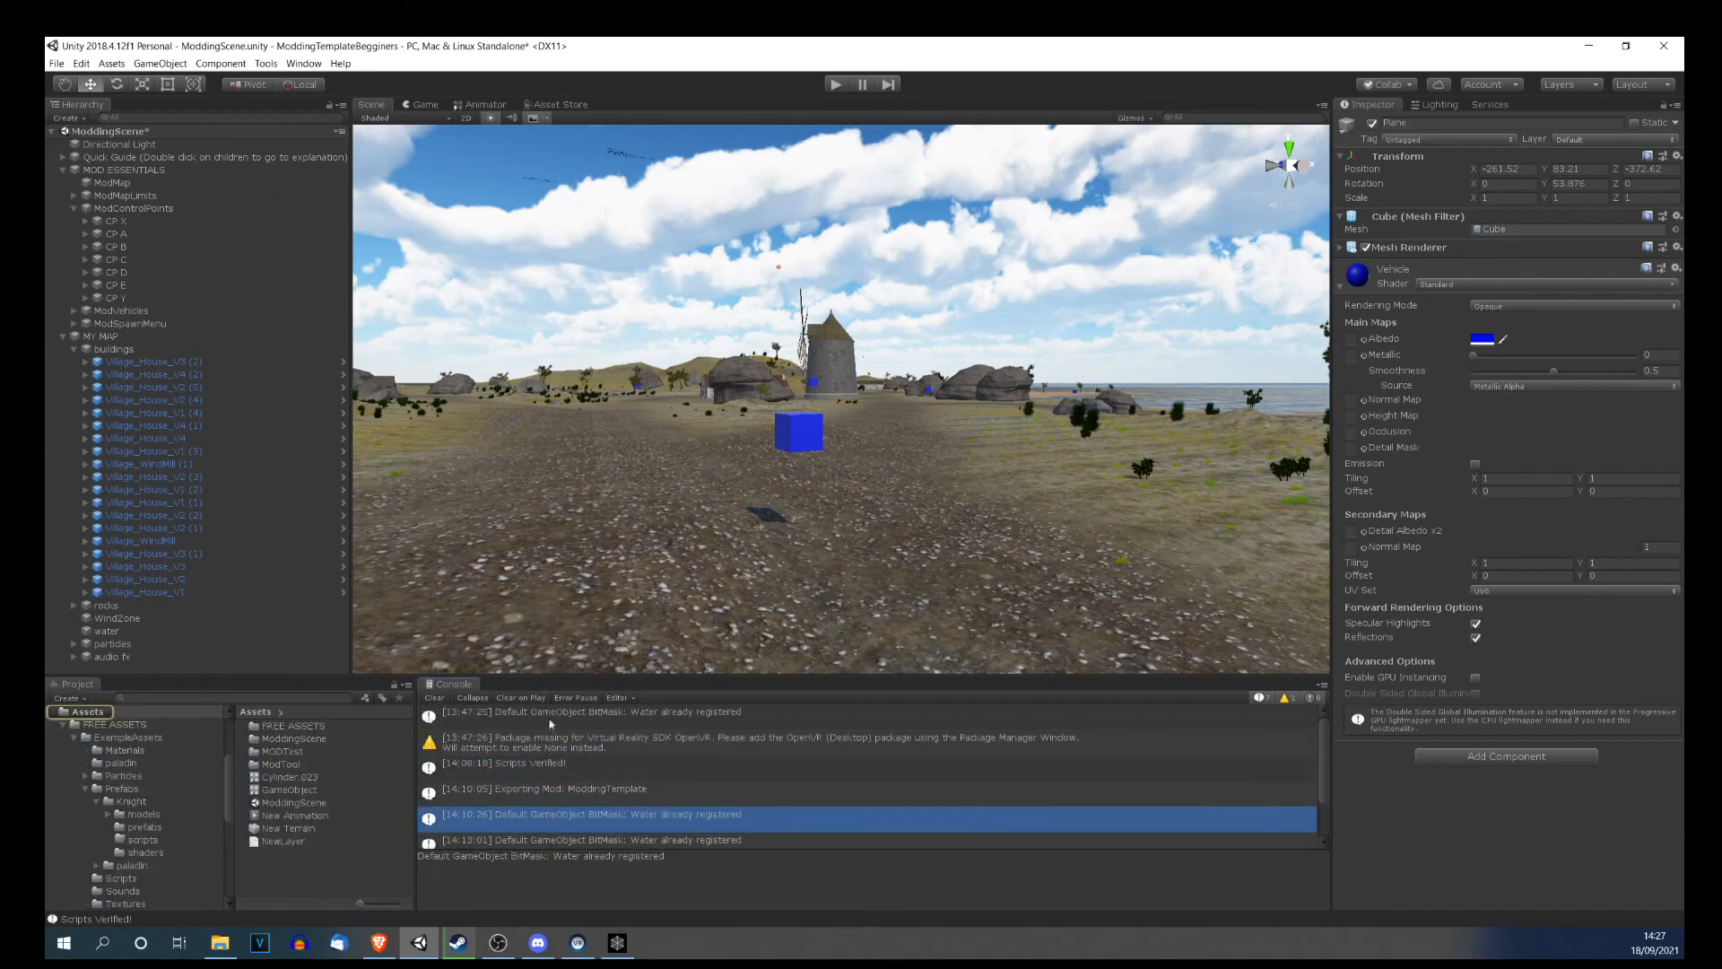
click(550, 721)
click(546, 743)
scroll(545, 746, down, 2)
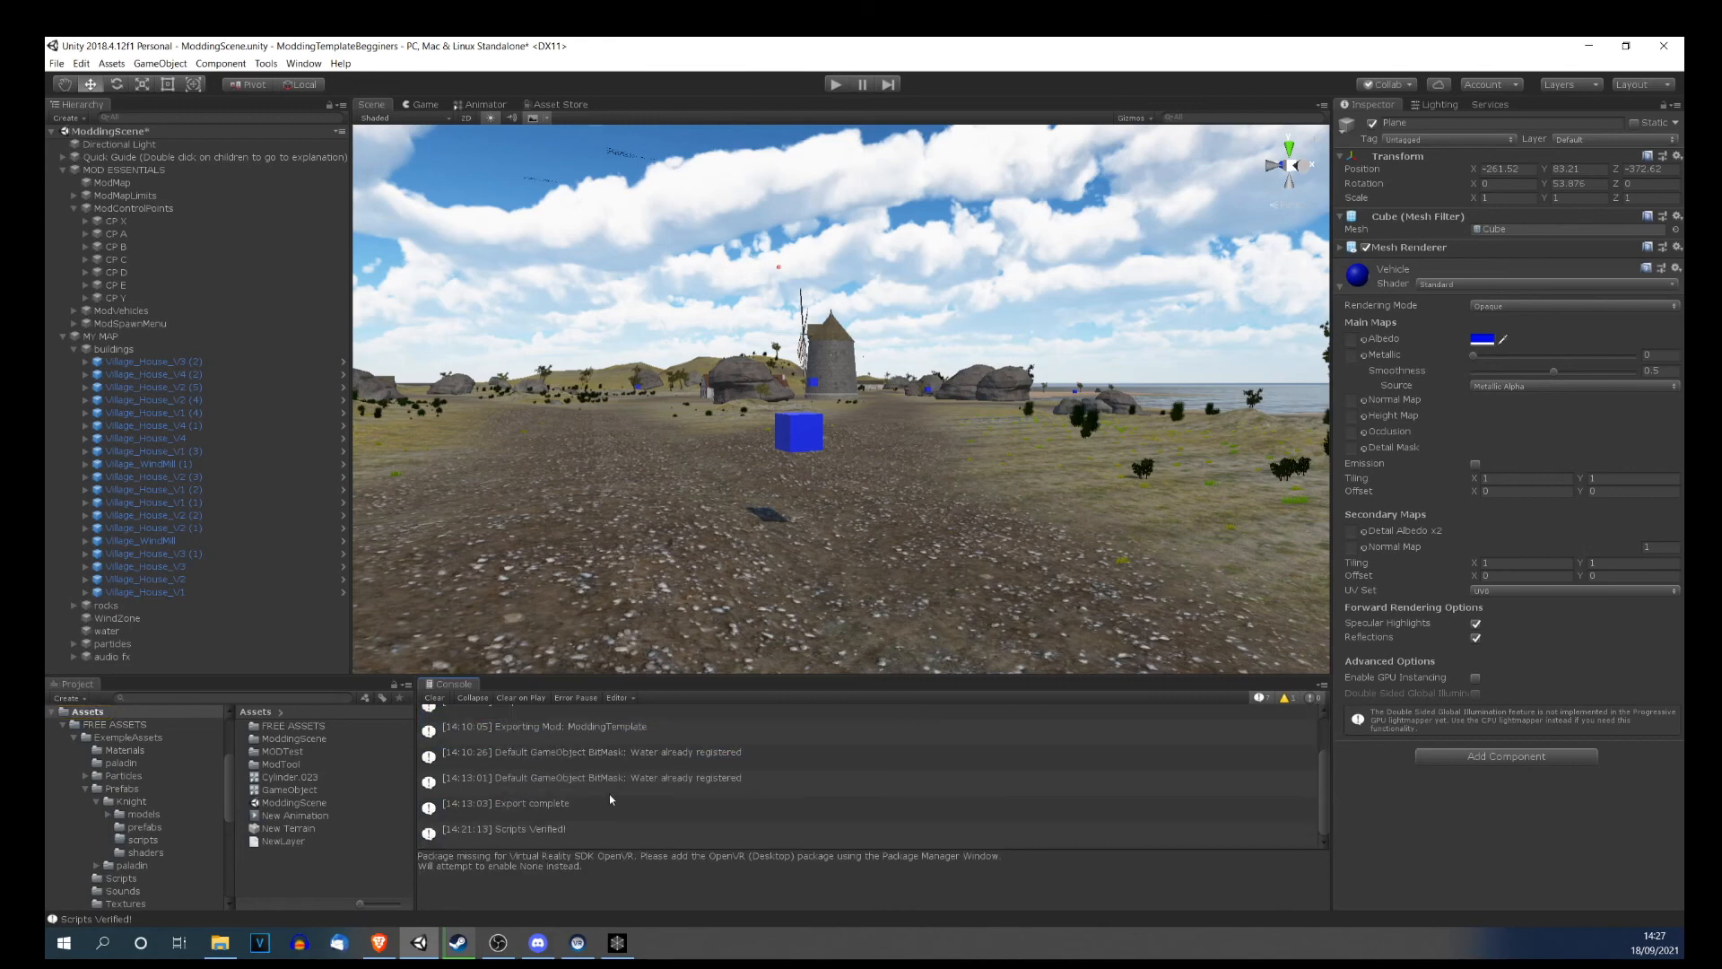
scroll(612, 800, up, 2)
key(Down)
key(Down)
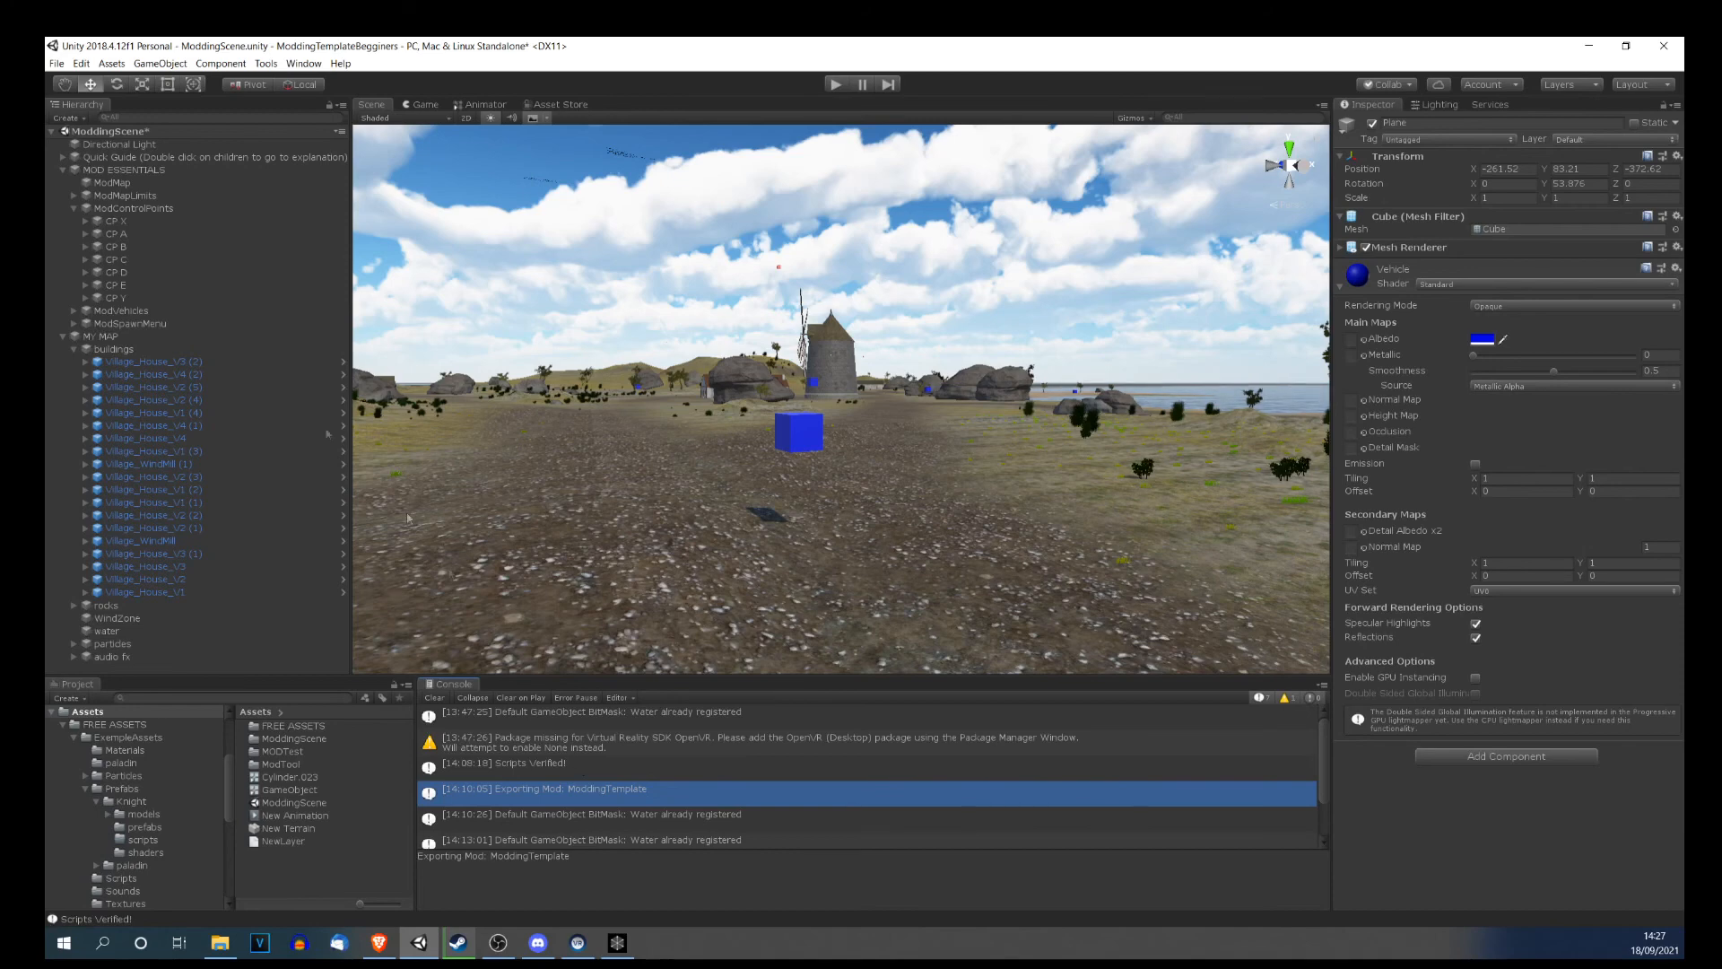
Collapse the MOD ESSENTIALS and MY MAP groups and expand the Quick Guide object's children.
click(62, 169)
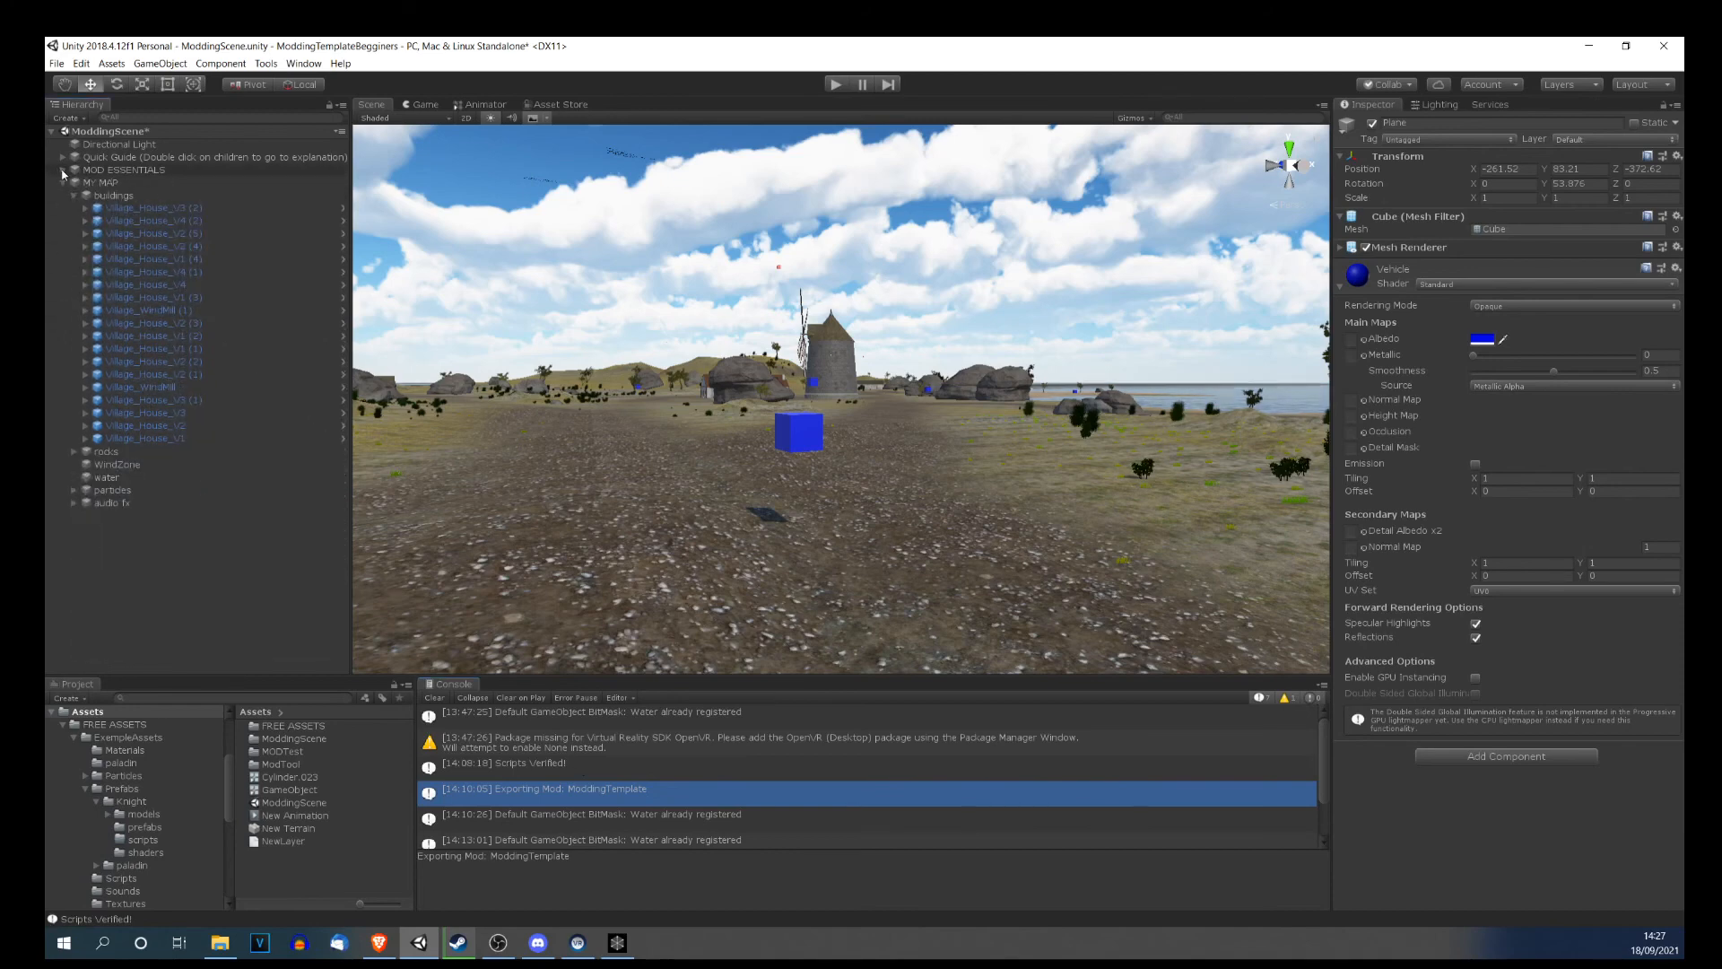
click(64, 183)
click(63, 158)
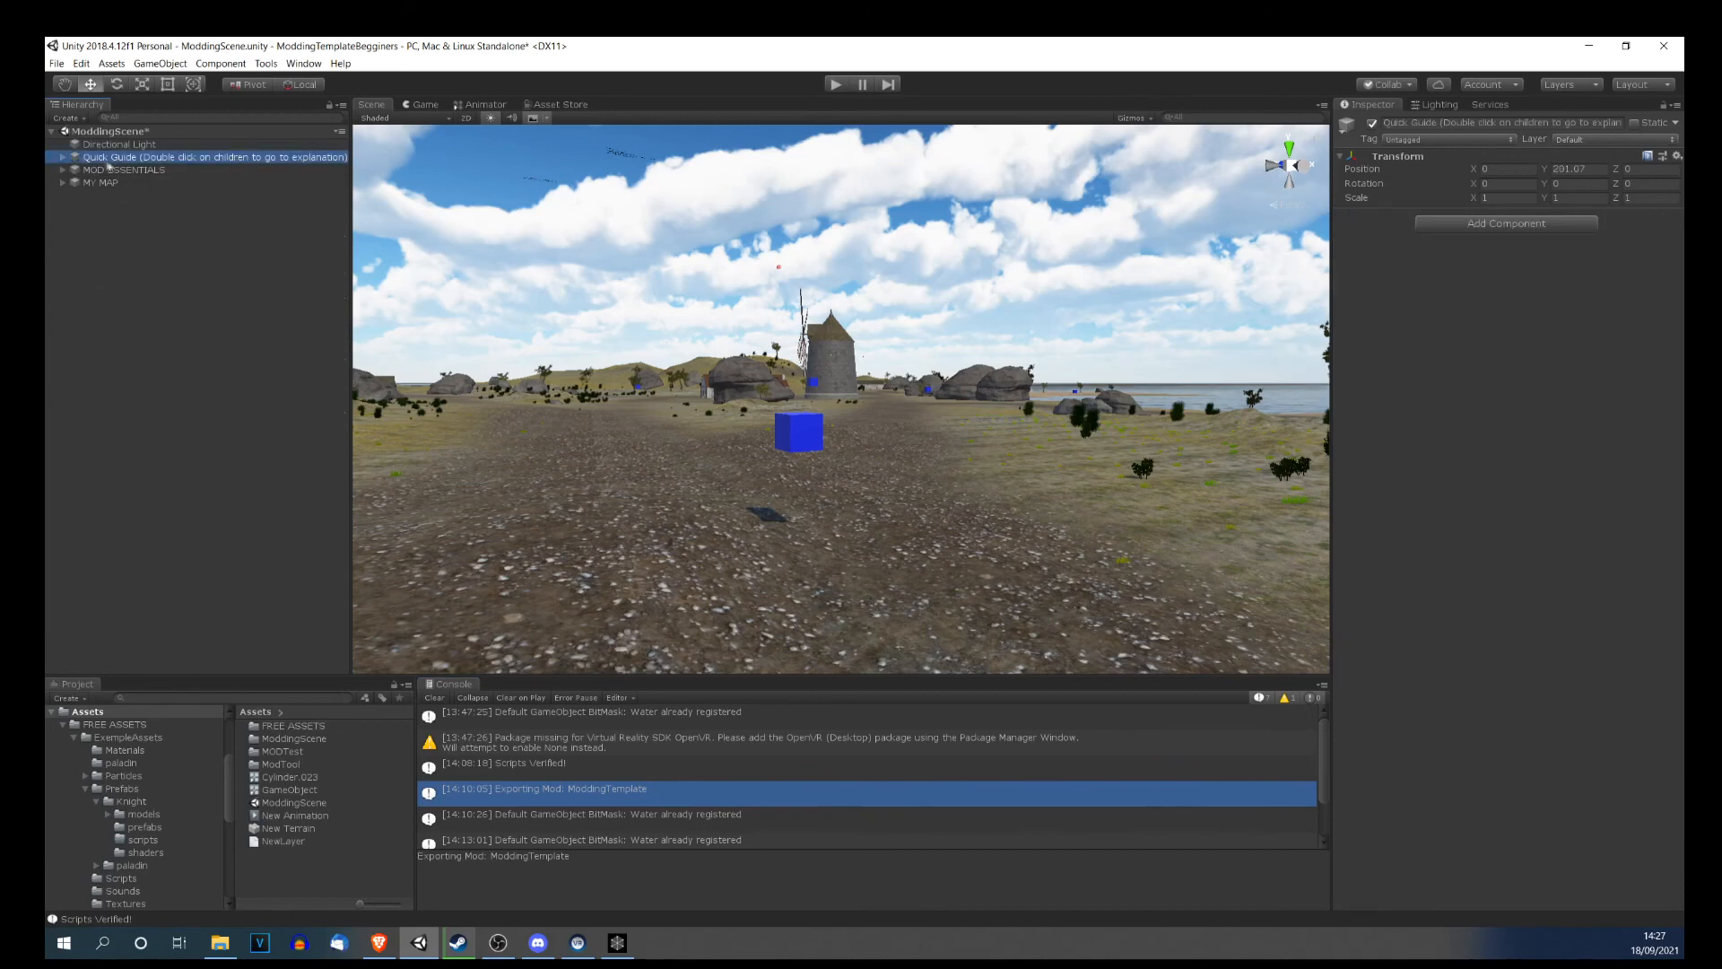
click(61, 158)
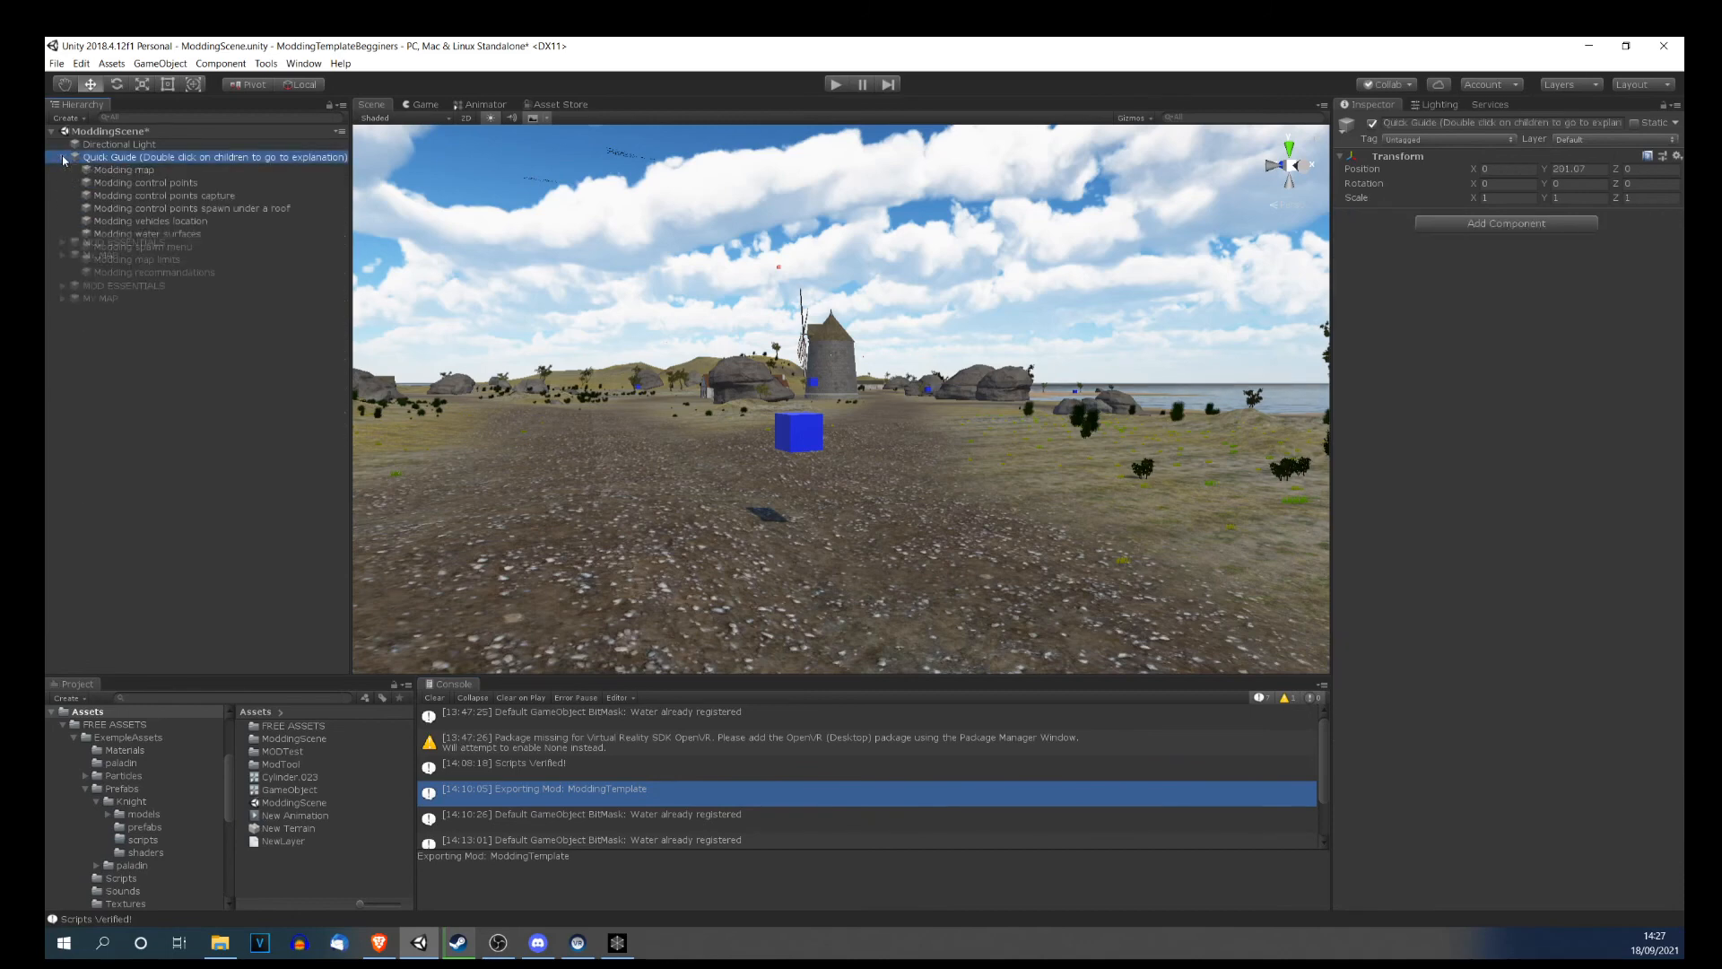
Focus the scene view on the Modding map and Modding control points guide texts and read their explanations.
double_click(96, 170)
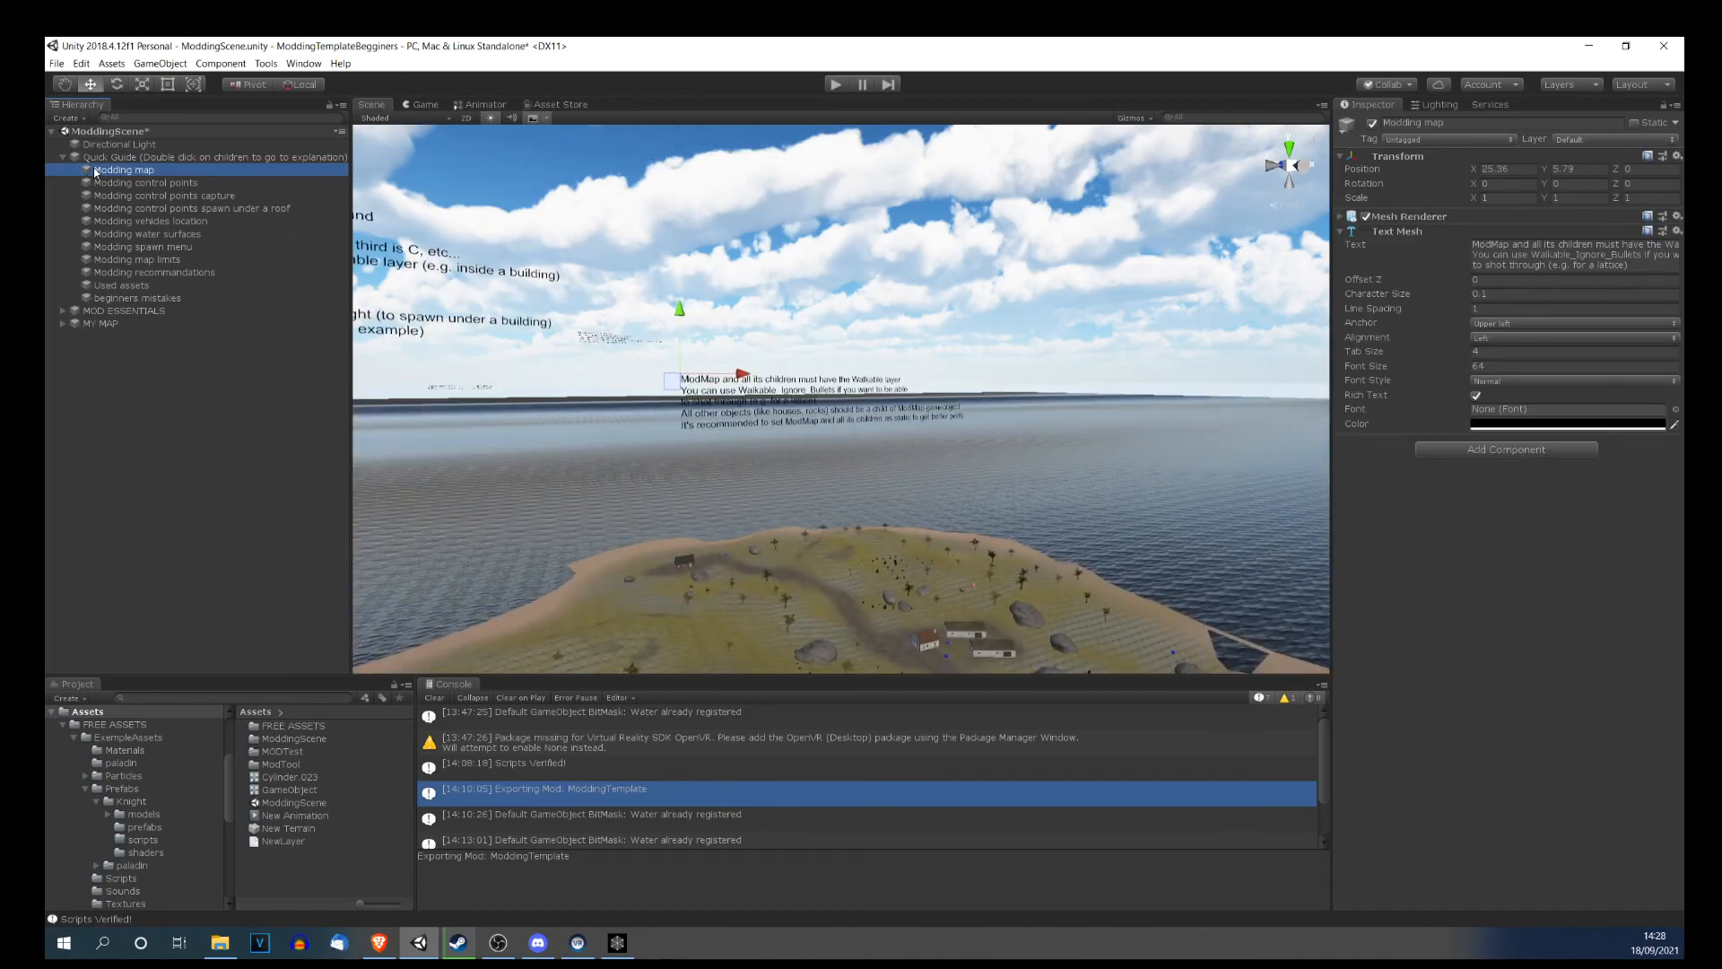
right_drag(875, 417, 790, 414)
middle_drag(790, 415, 599, 396)
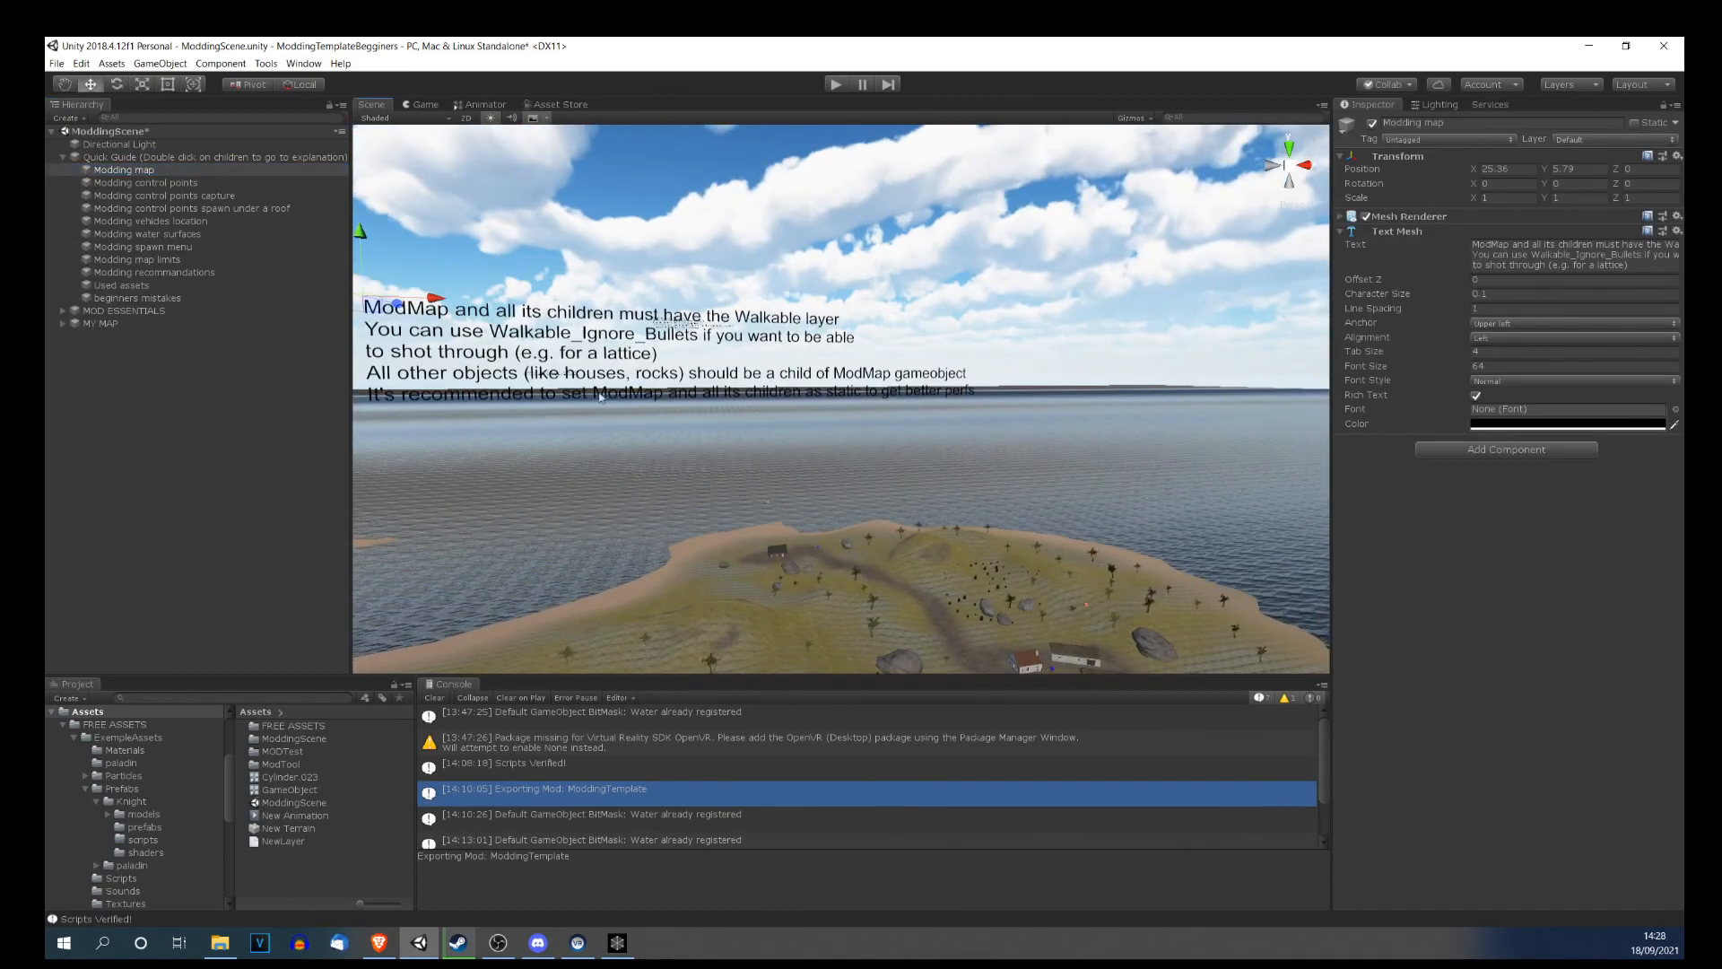
right_drag(628, 399, 556, 404)
middle_drag(556, 404, 568, 450)
right_drag(568, 449, 610, 443)
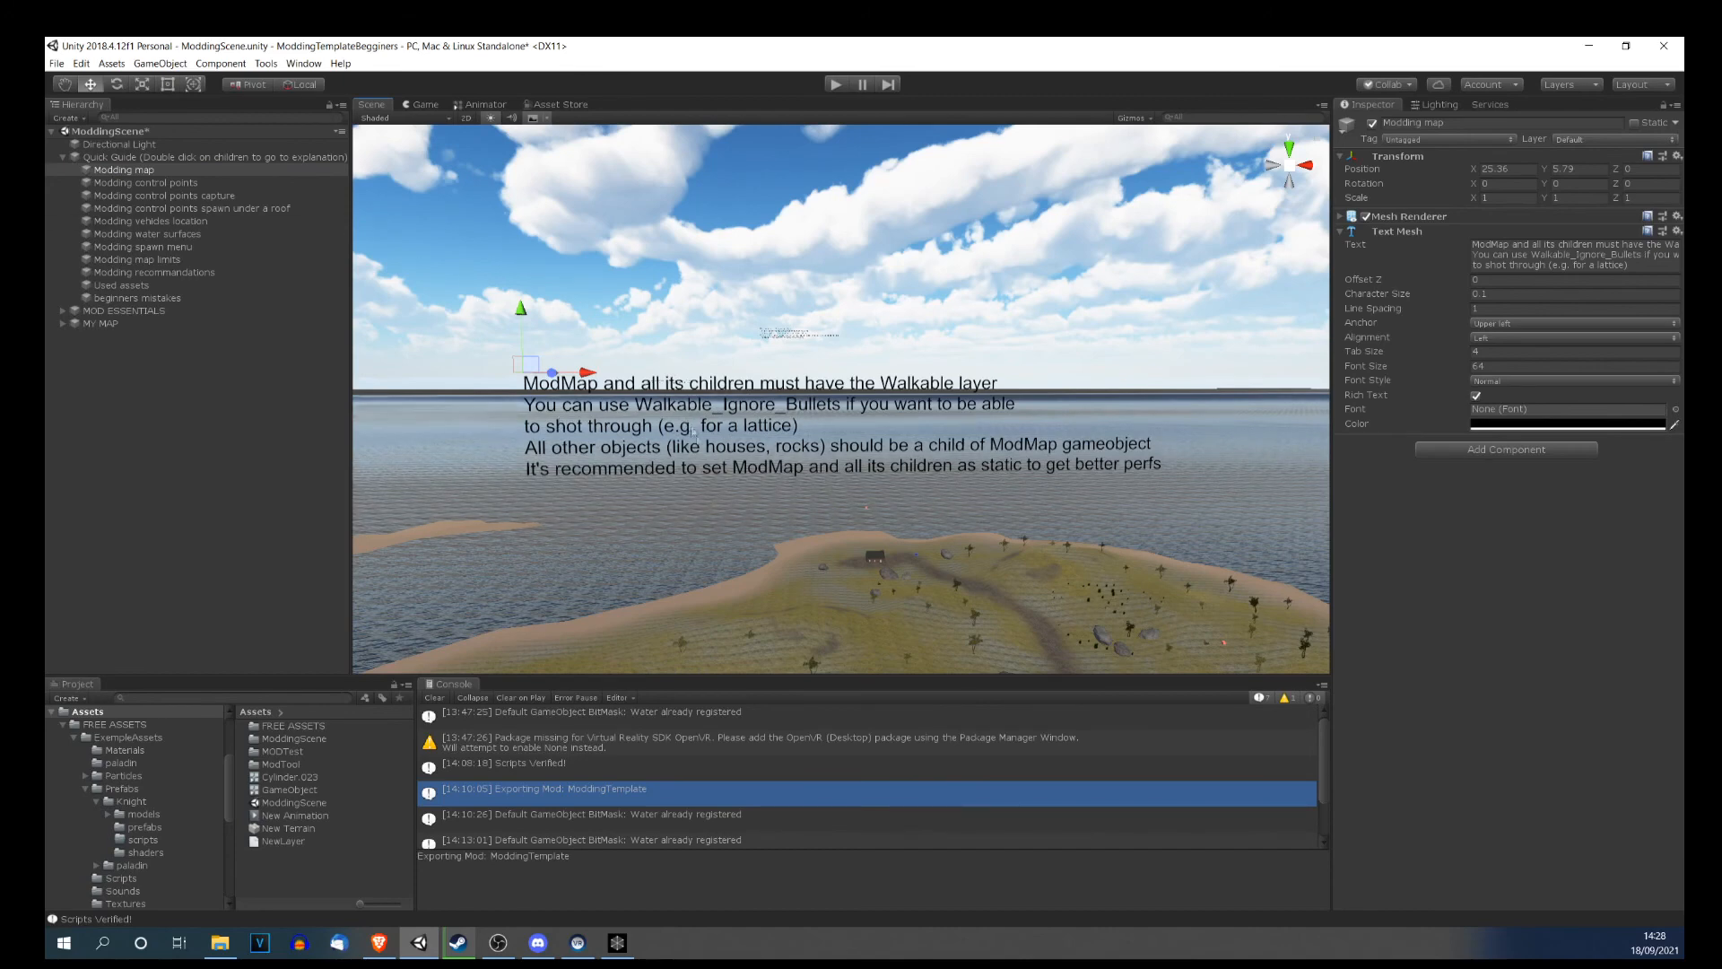
right_drag(848, 501, 842, 507)
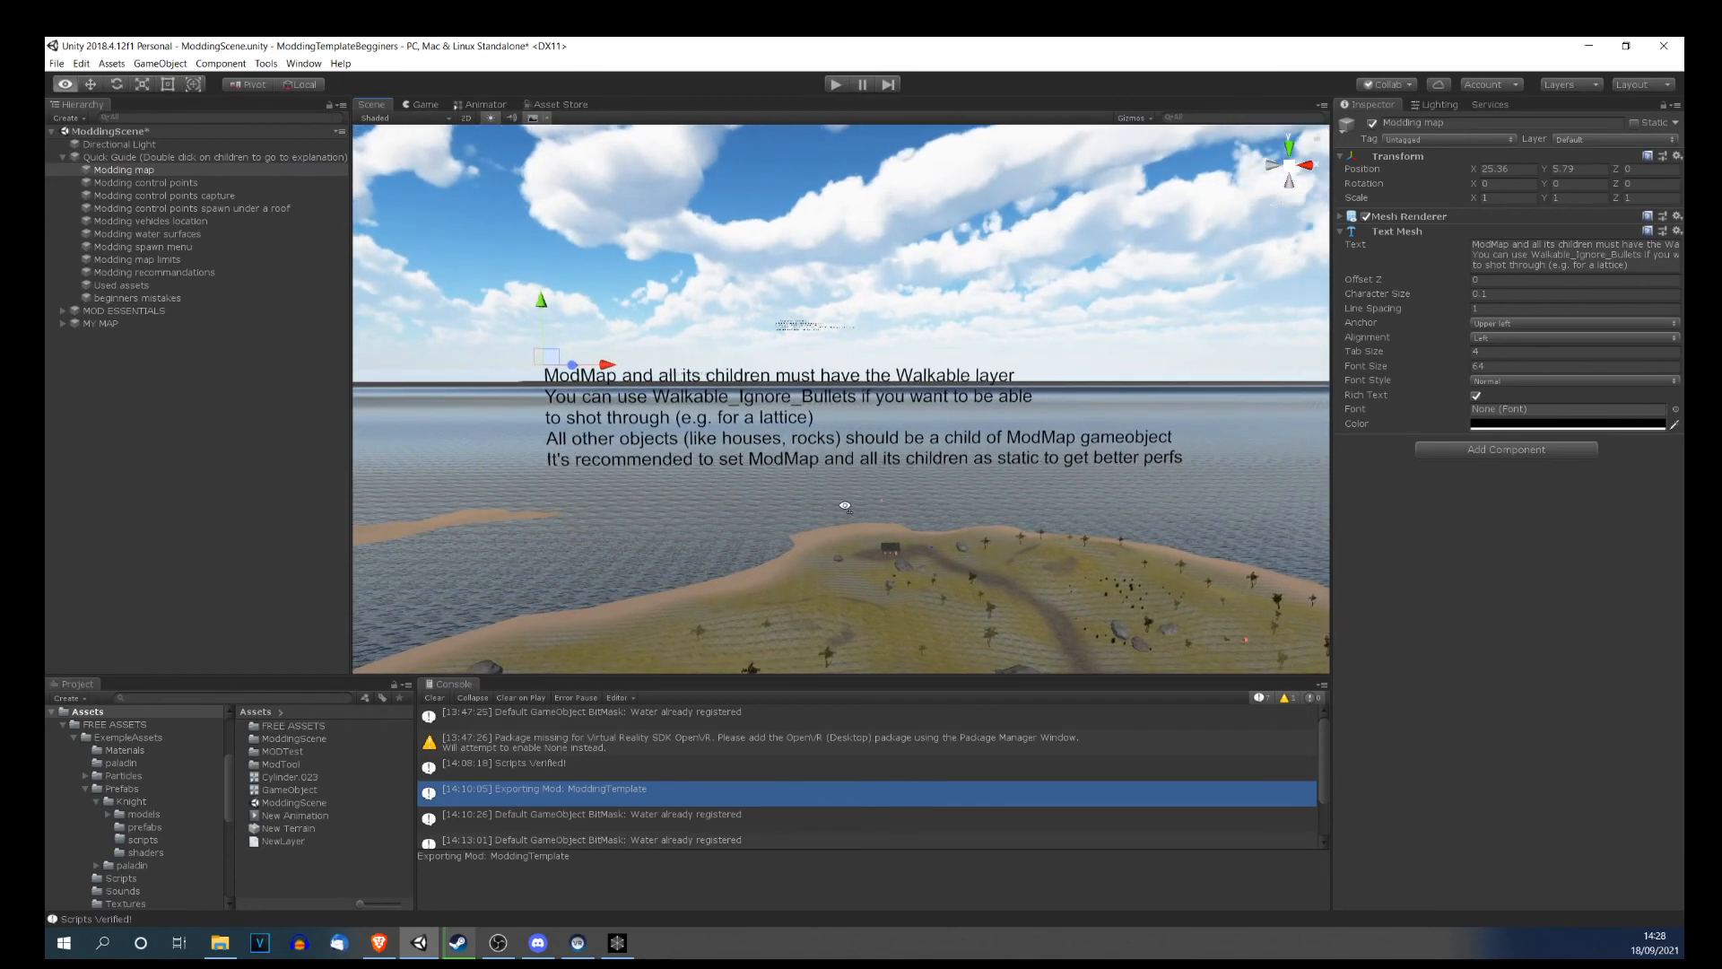
double_click(139, 184)
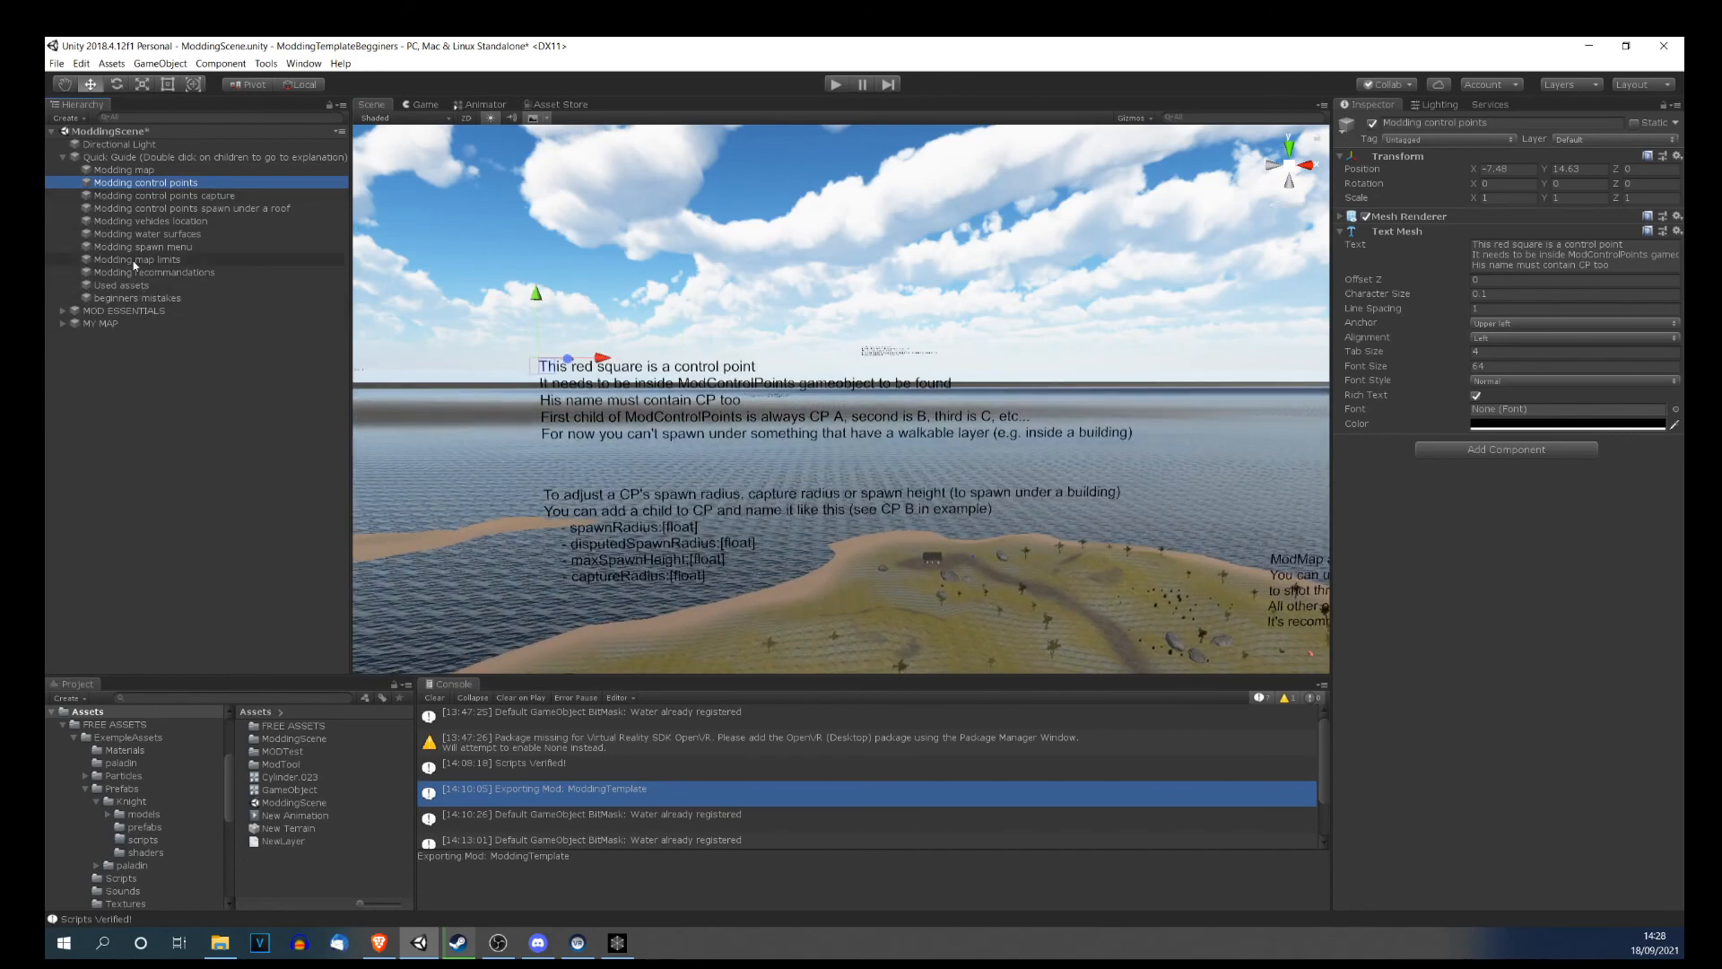
Focus the scene view on the beginners mistakes text in the Quick Guide and read all its lines.
double_click(122, 300)
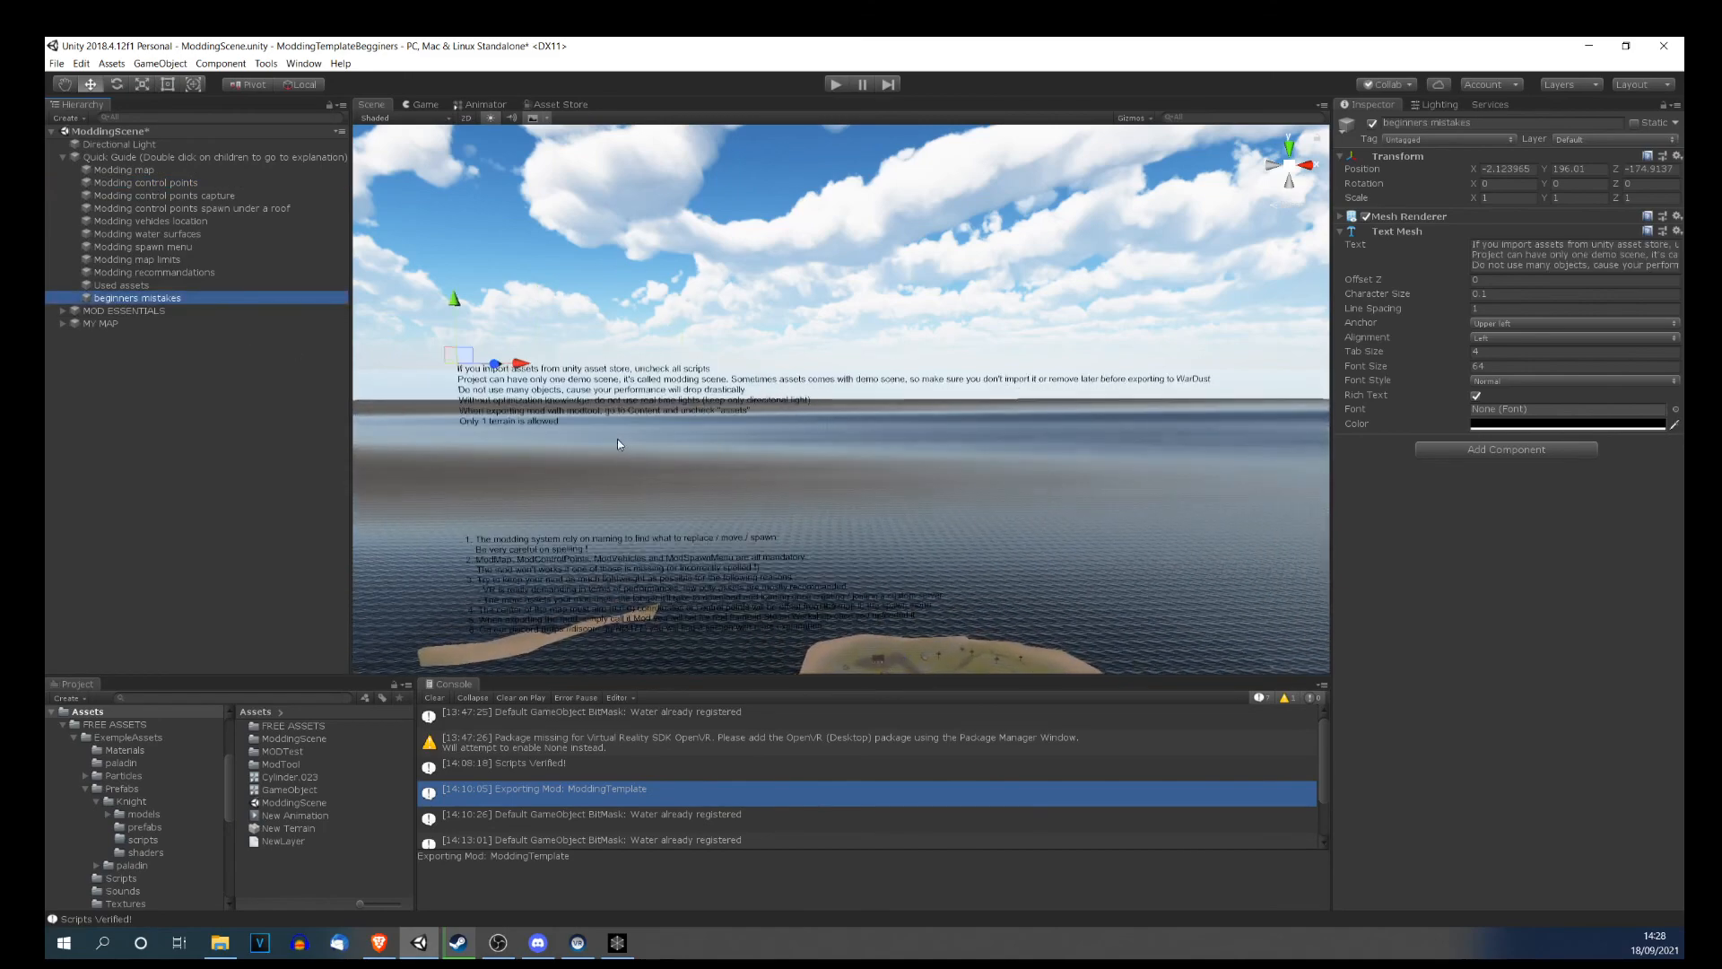
right_drag(747, 419, 741, 393)
scroll(741, 393, down, 4)
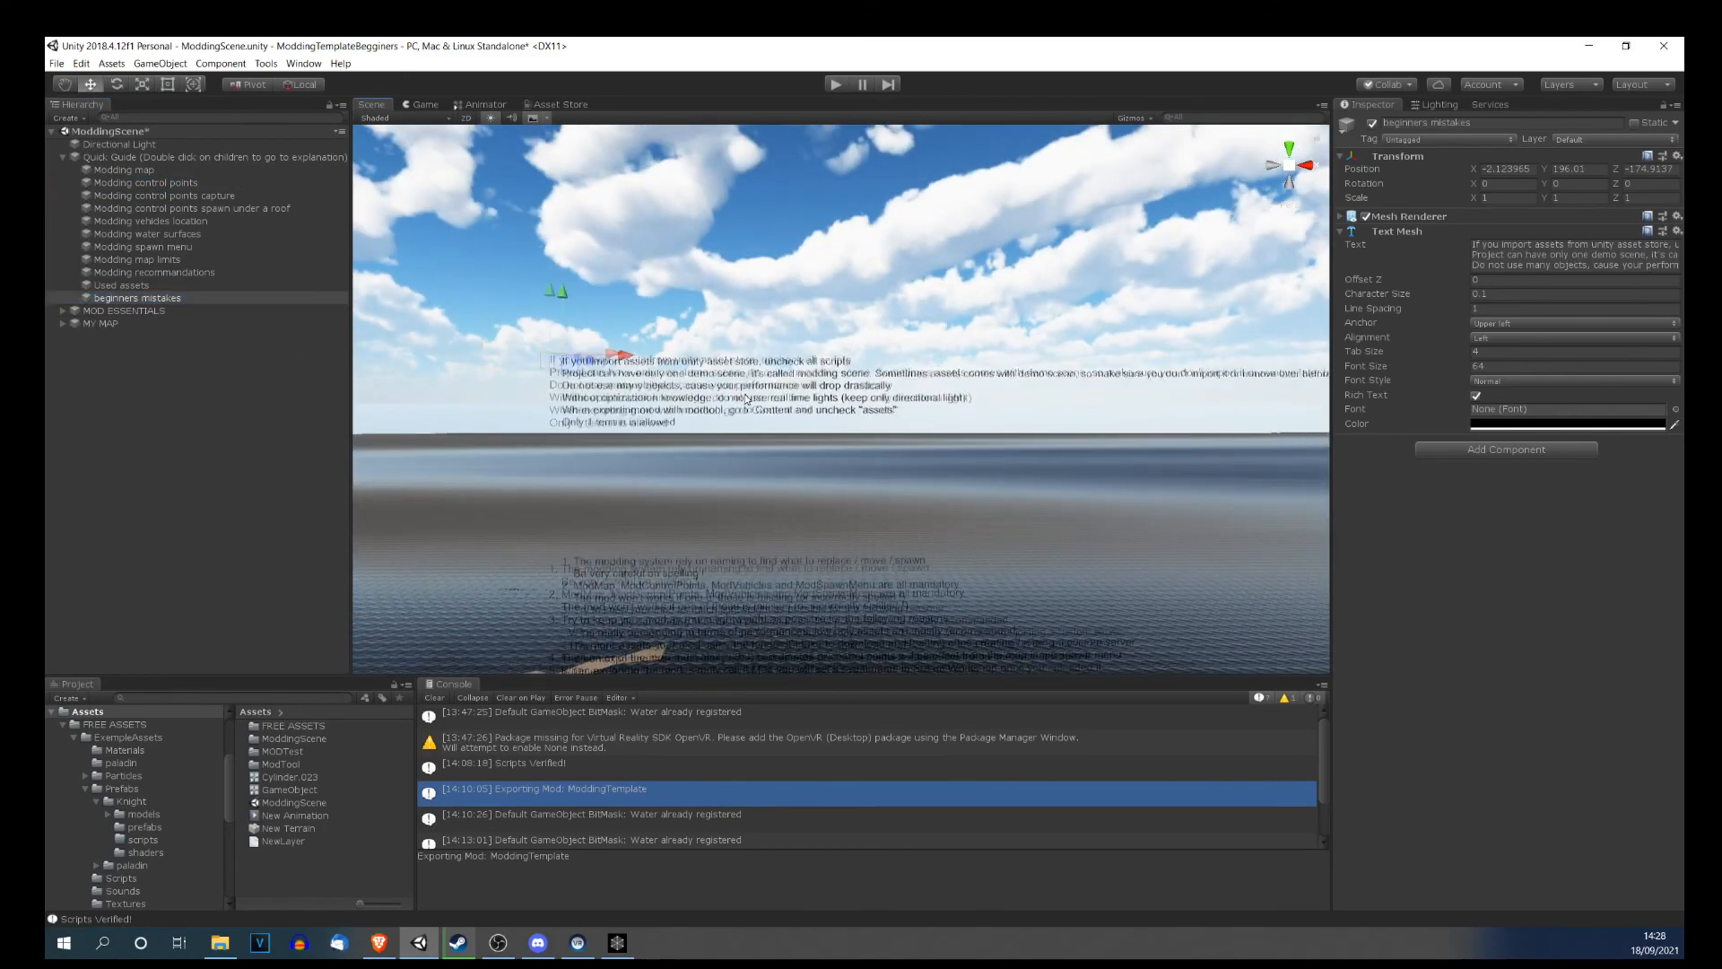
scroll(741, 393, up, 6)
middle_drag(741, 393, 698, 434)
right_drag(698, 434, 724, 436)
middle_drag(716, 434, 808, 422)
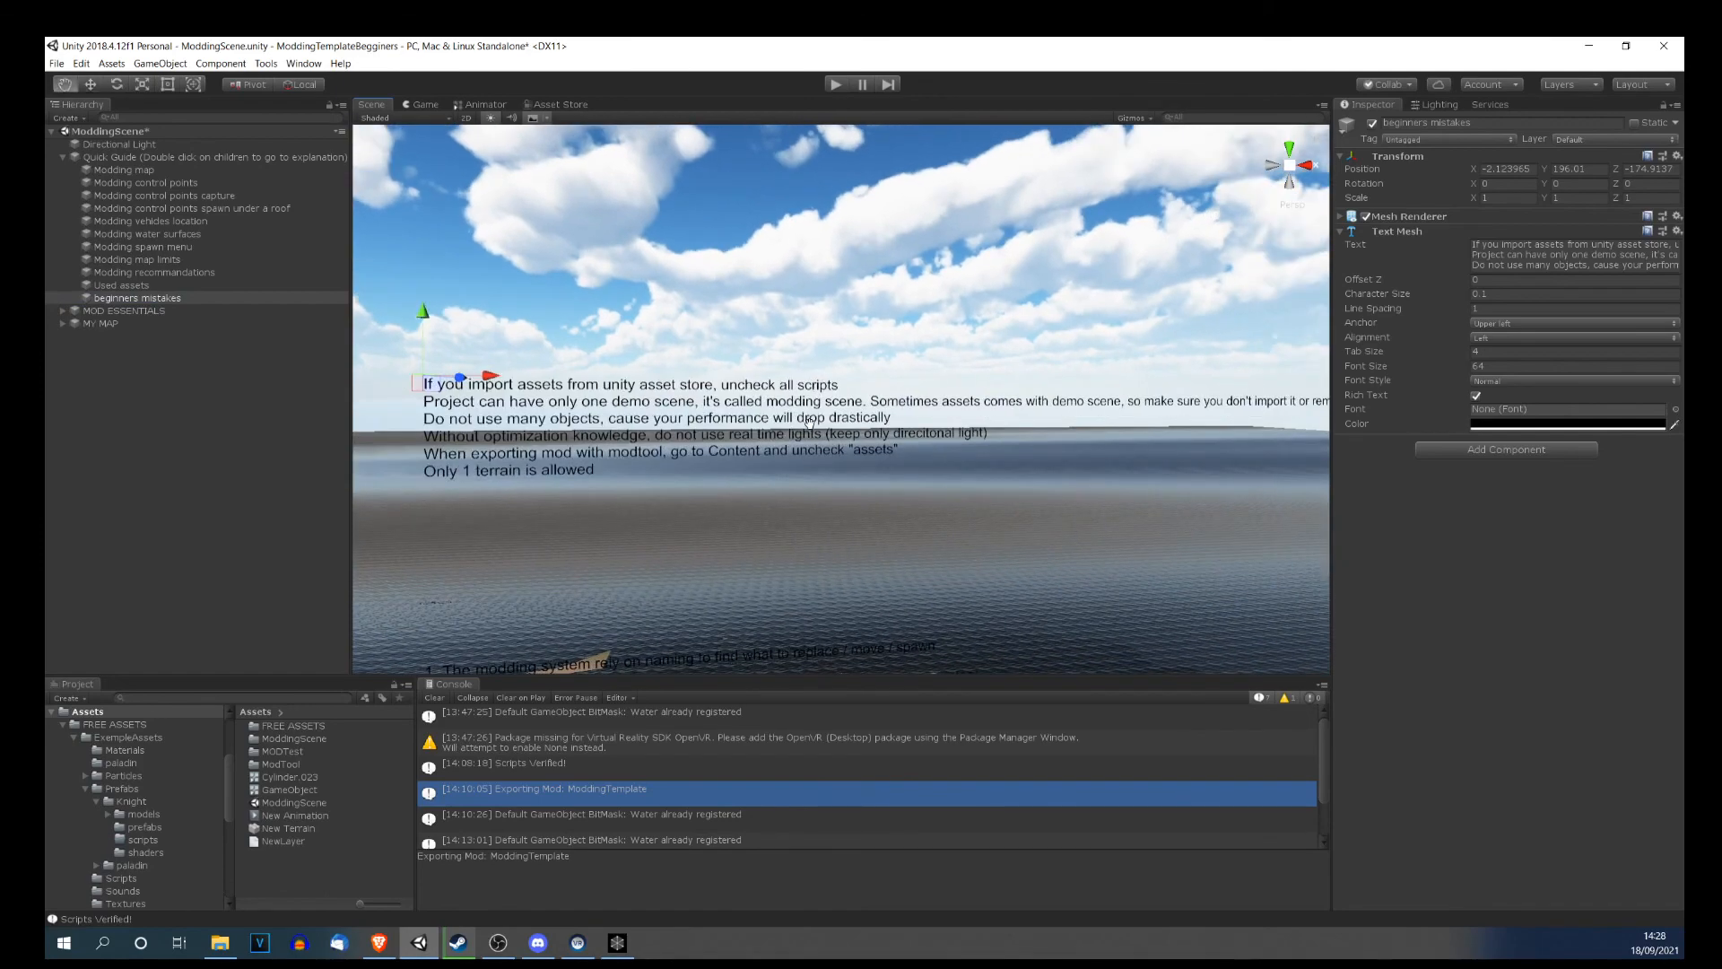
right_drag(808, 422, 798, 430)
scroll(798, 430, down, 3)
scroll(798, 431, up, 3)
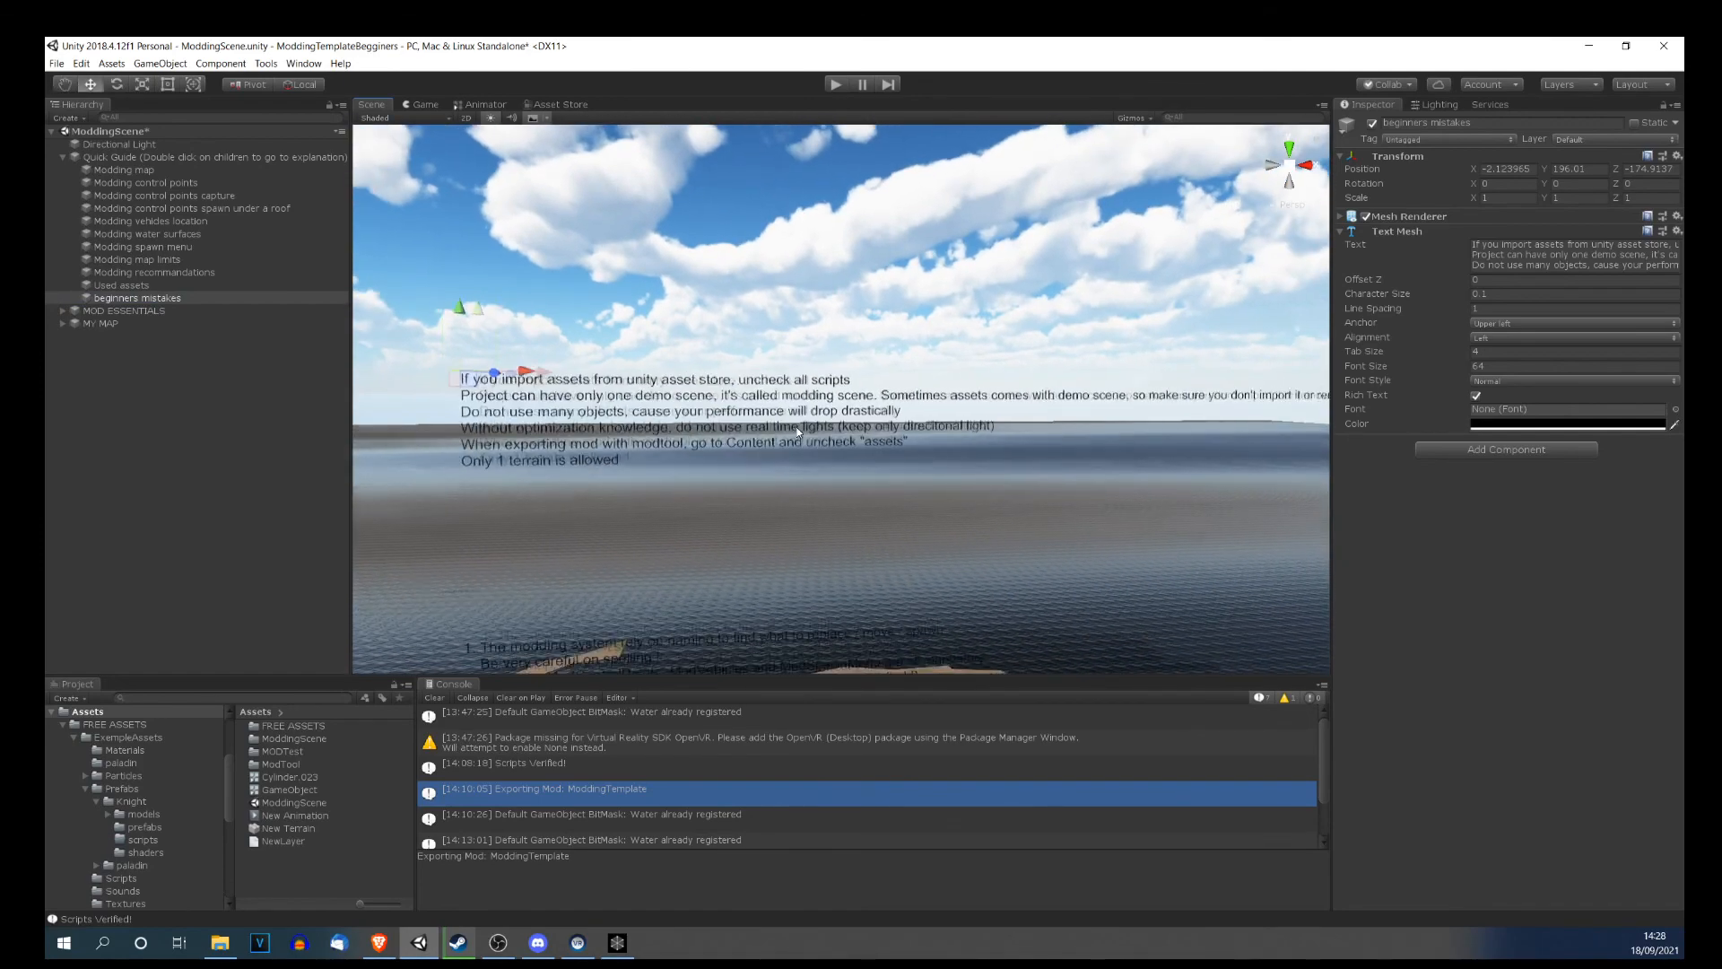
right_drag(797, 431, 805, 427)
scroll(805, 427, down, 2)
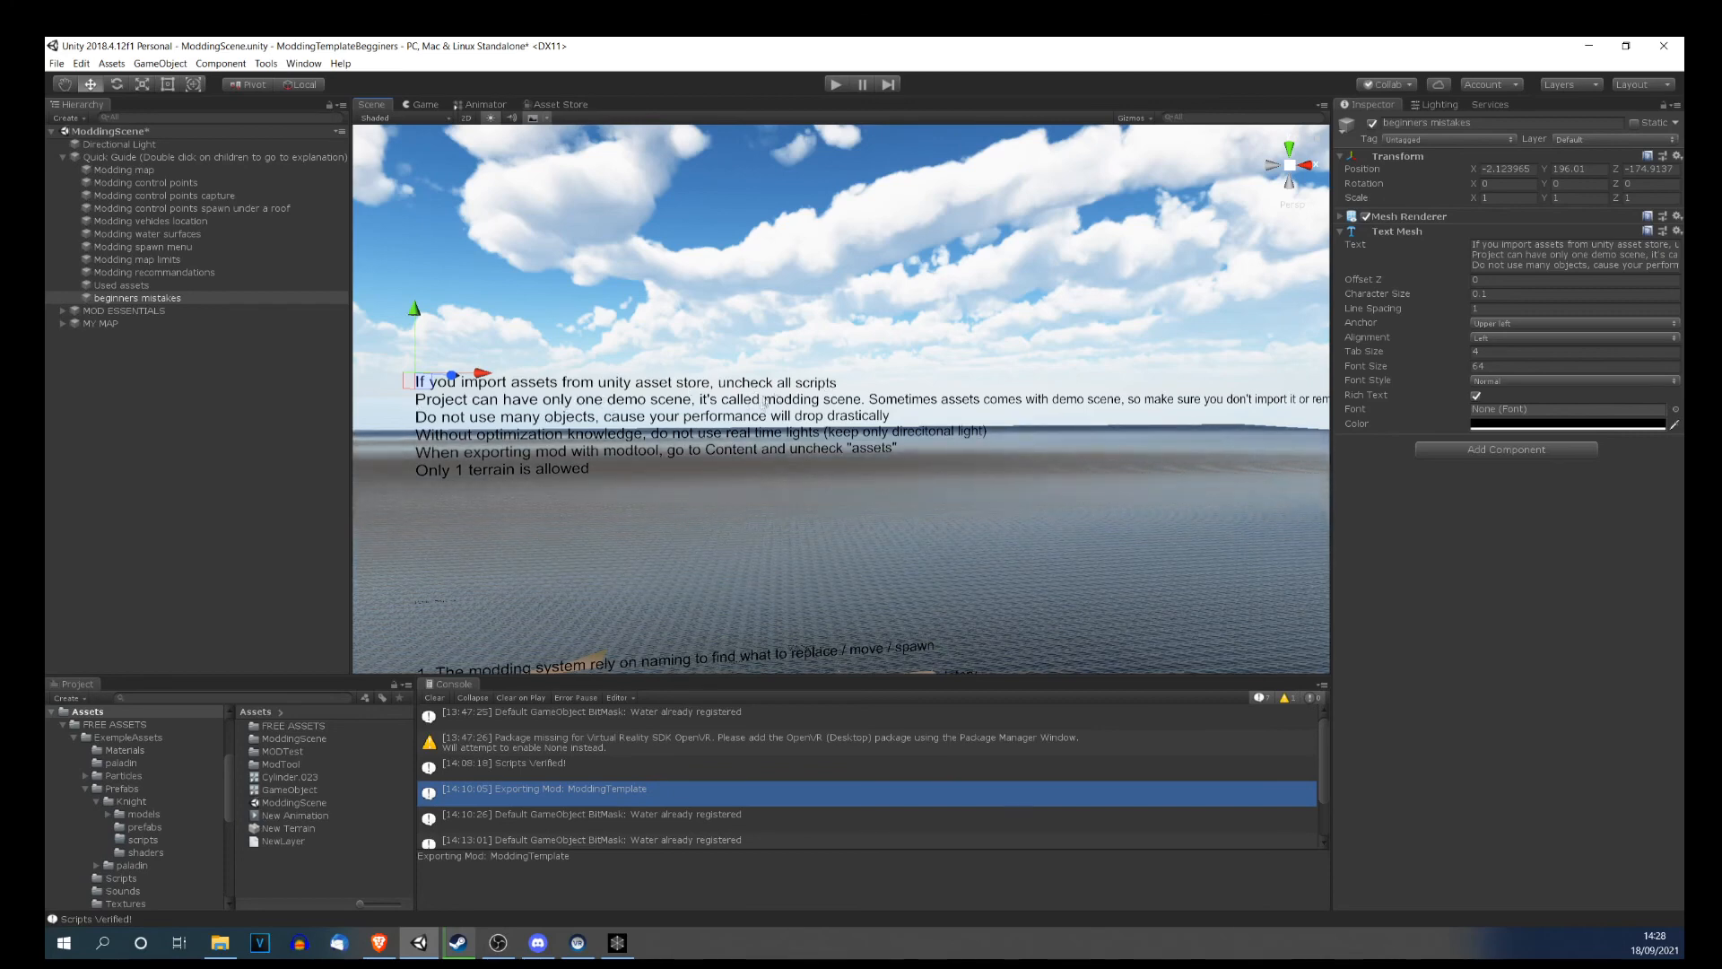
right_drag(834, 412, 854, 415)
middle_drag(956, 414, 639, 435)
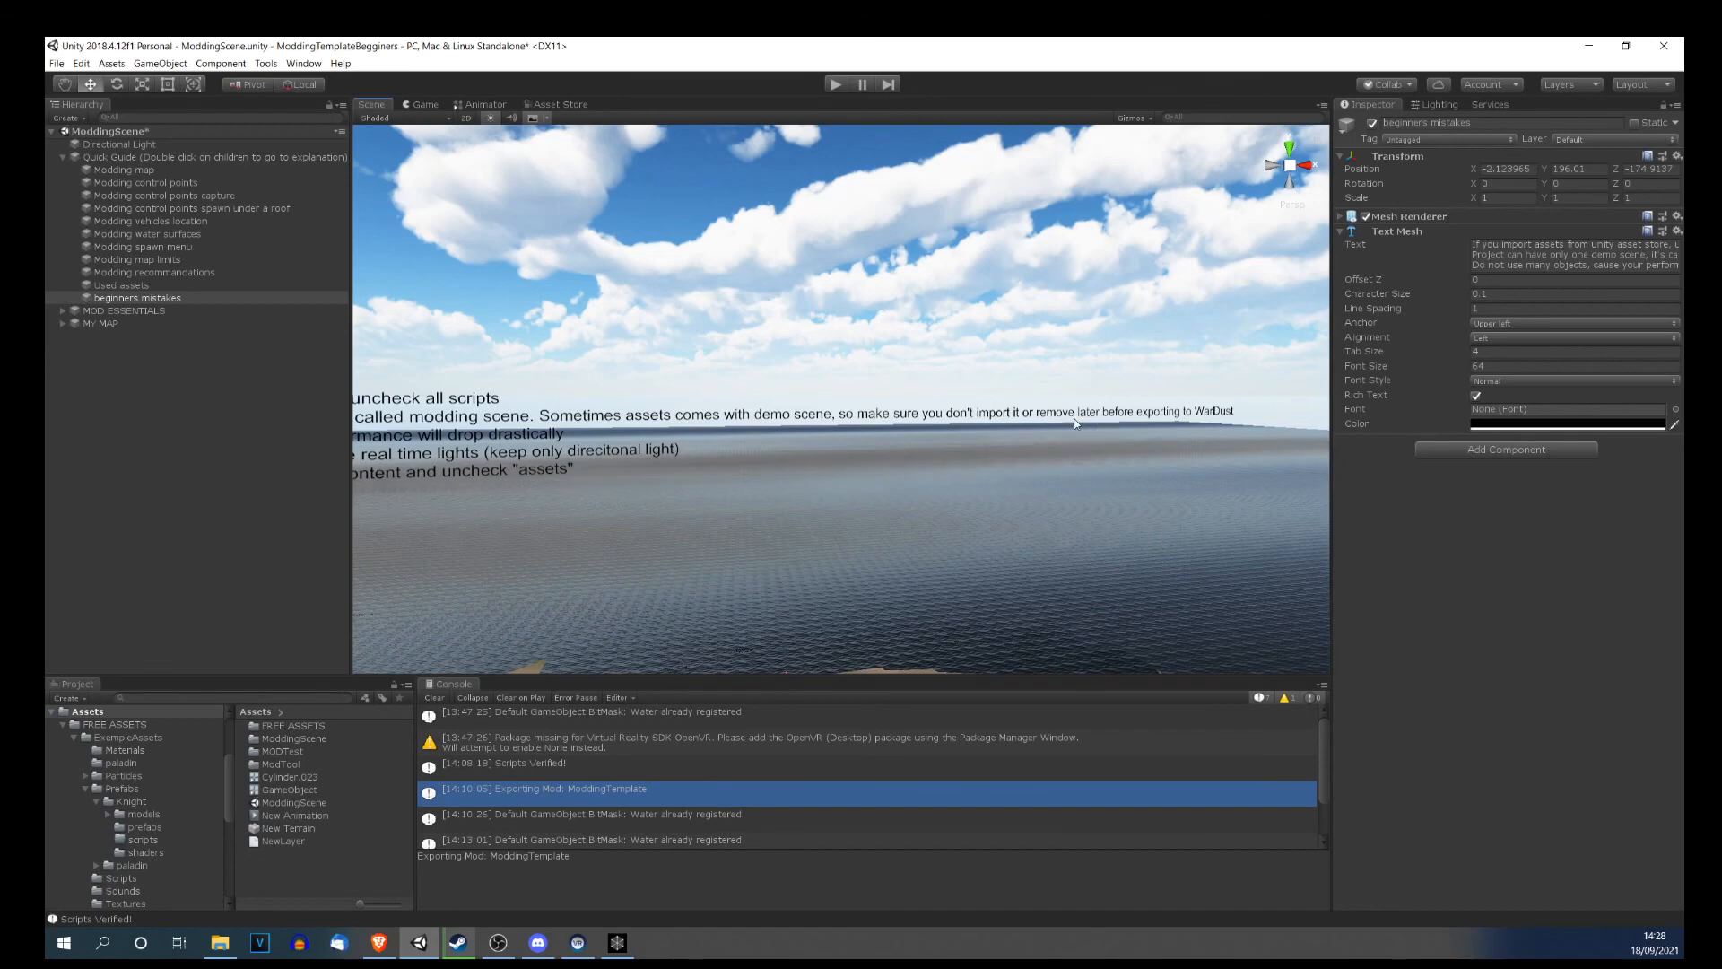
right_drag(1159, 416, 728, 471)
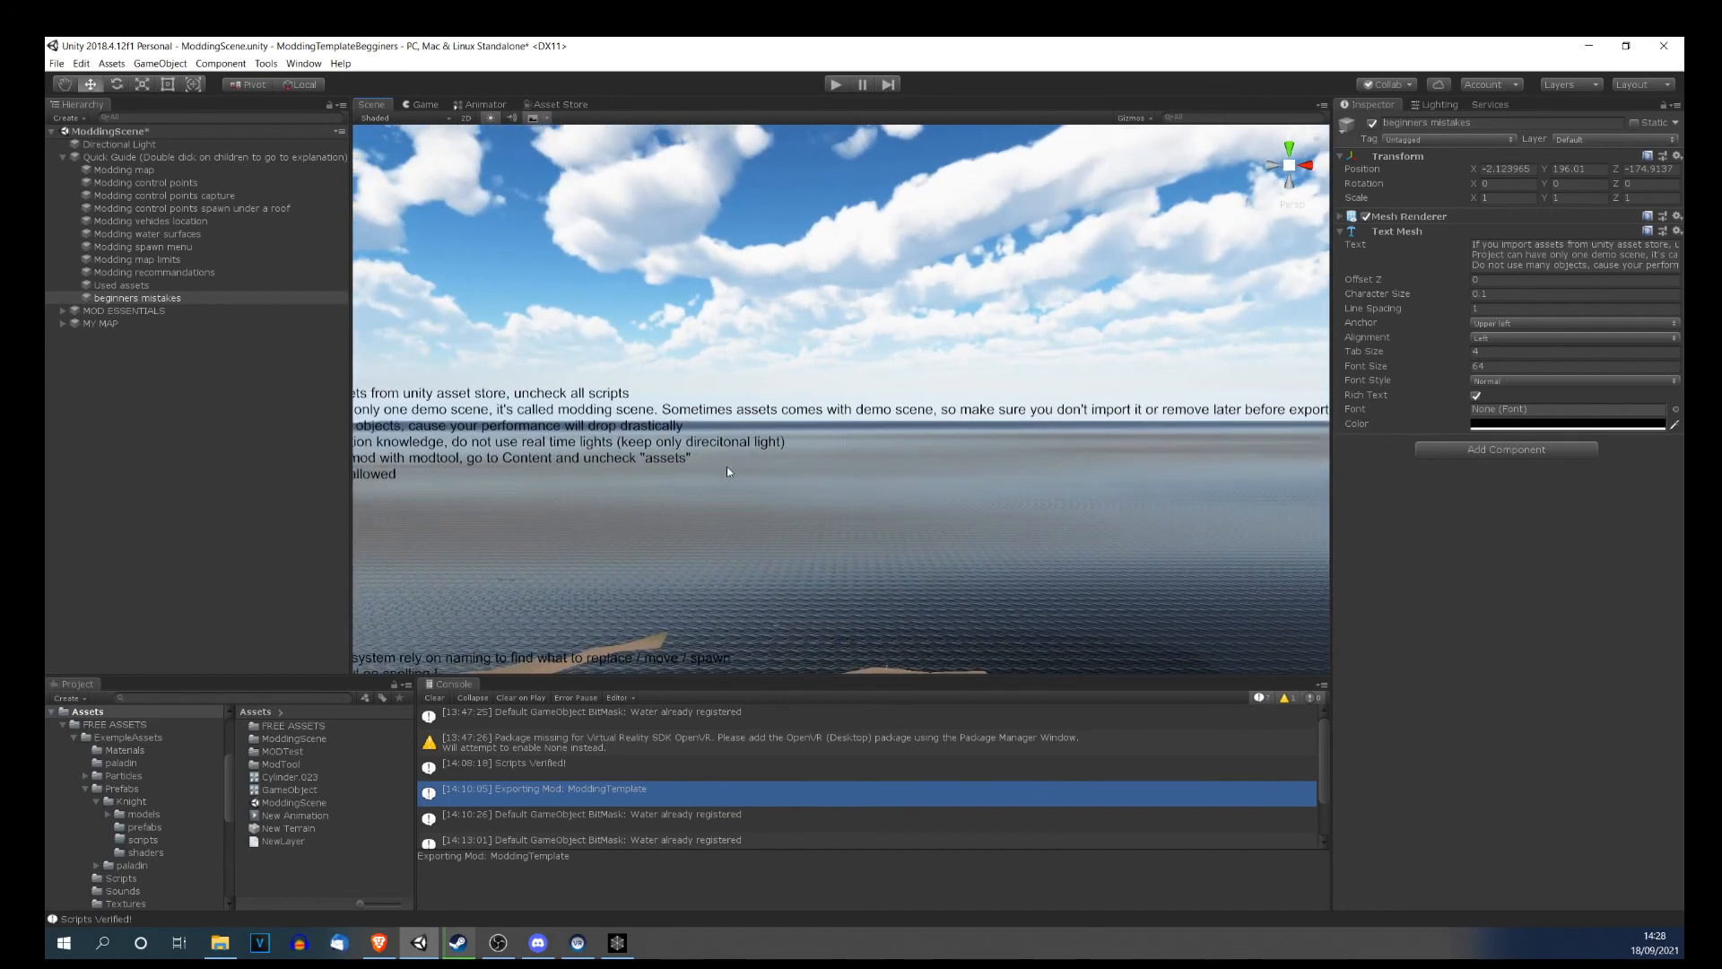
middle_drag(728, 471, 969, 472)
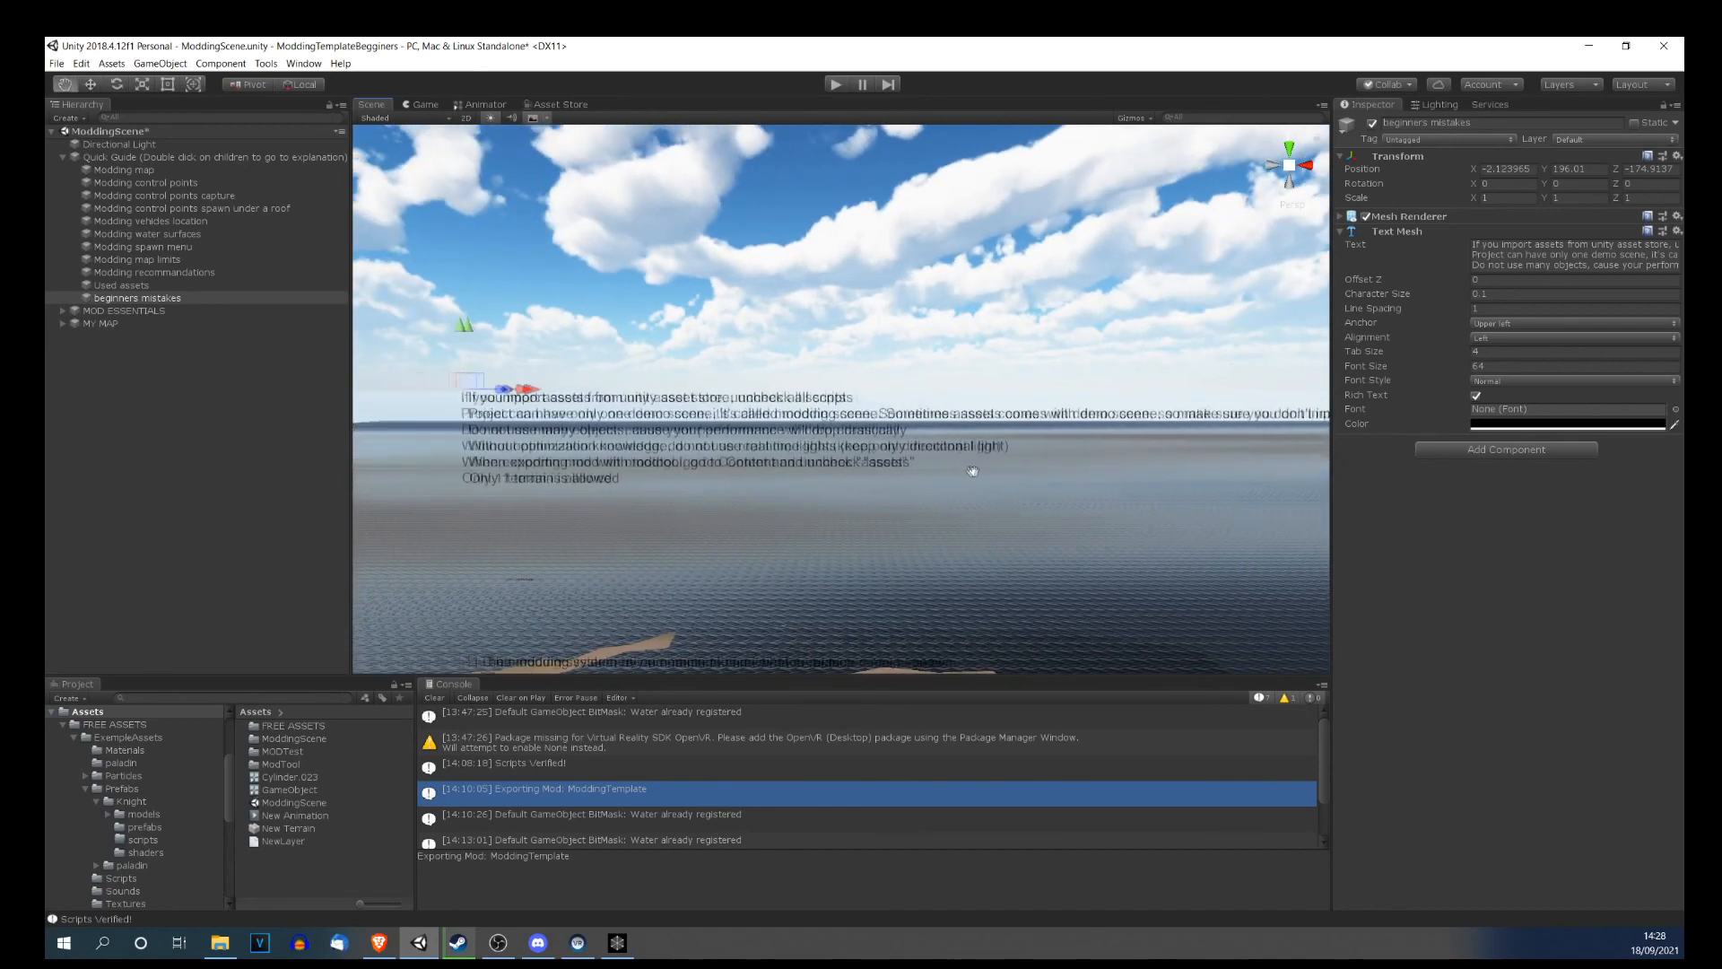
Filter the project assets by the Scene type to check for extra scenes, and remove the filter again.
click(365, 700)
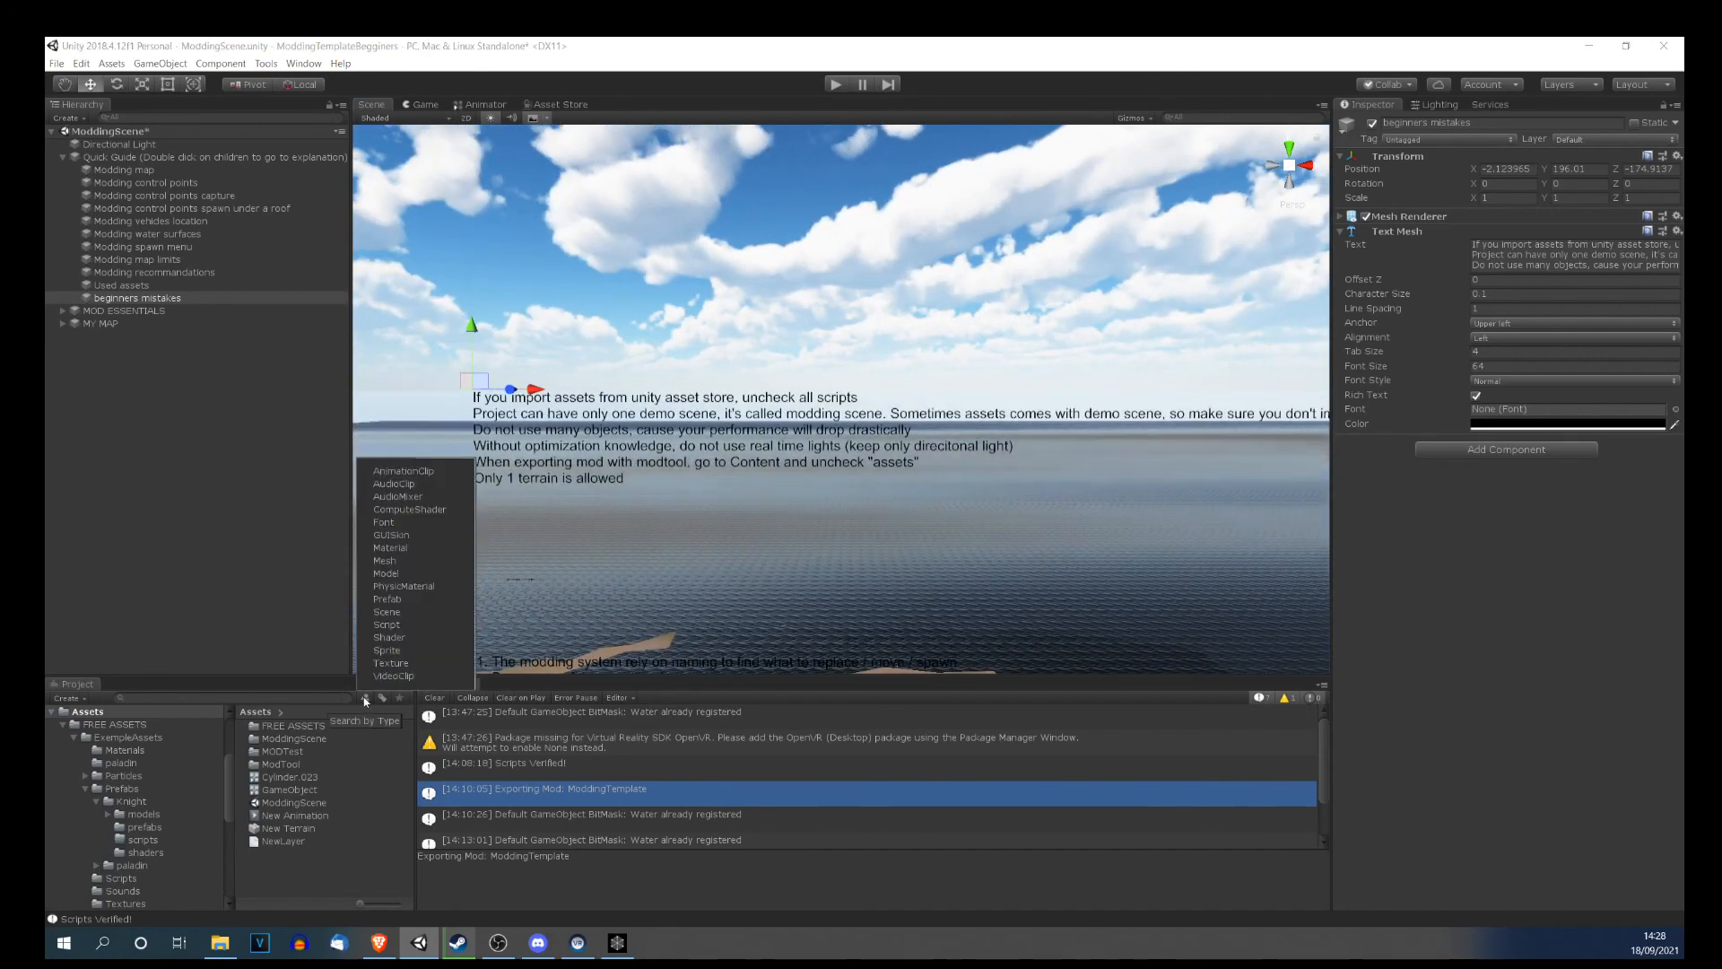
click(373, 613)
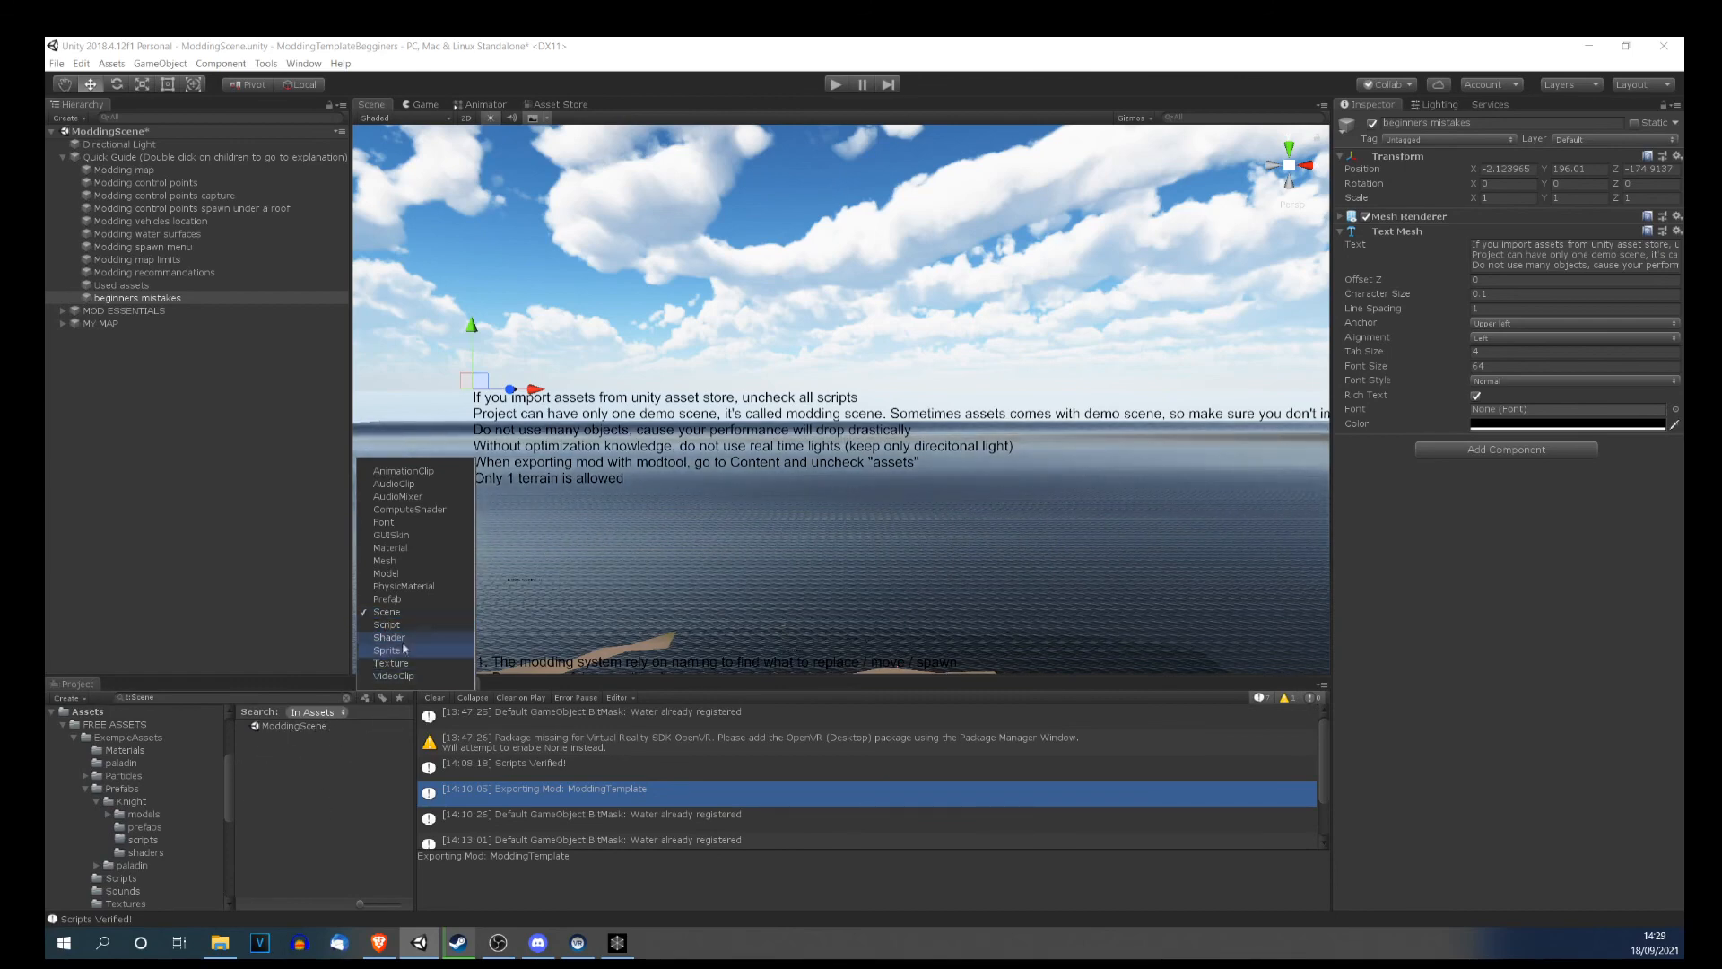
click(387, 614)
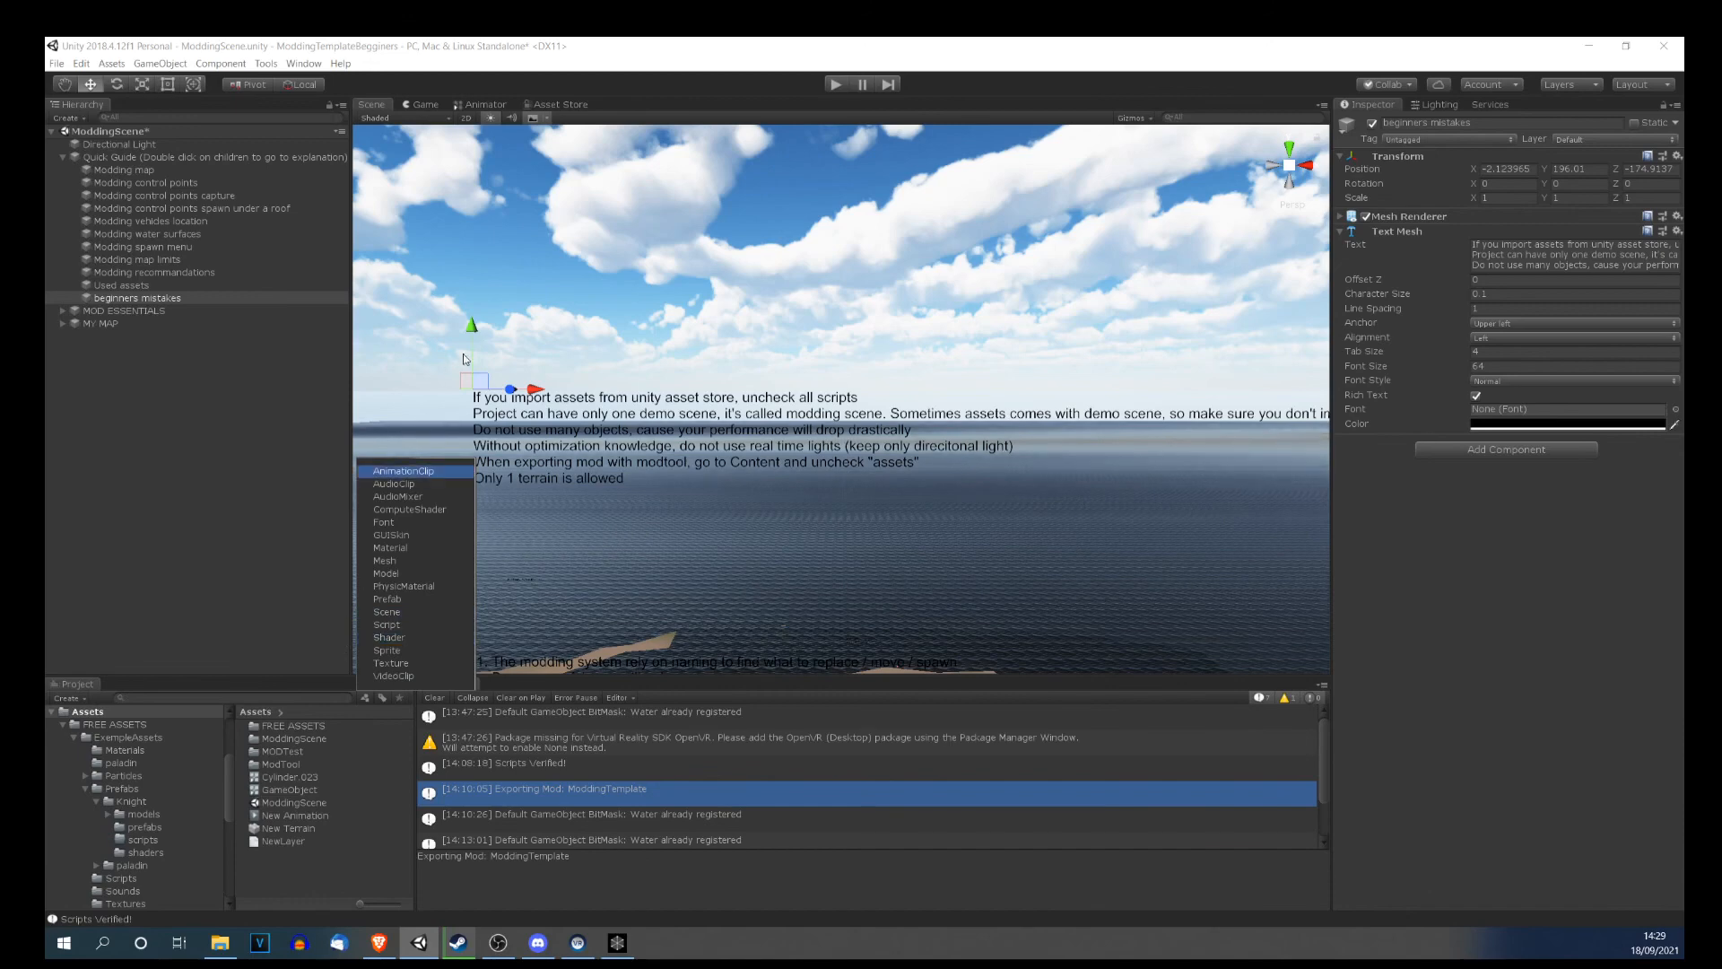
Look over the island terrain and re-read the beginners mistakes guide text about objects, lights, exporting and terrains.
middle_drag(628, 370, 721, 353)
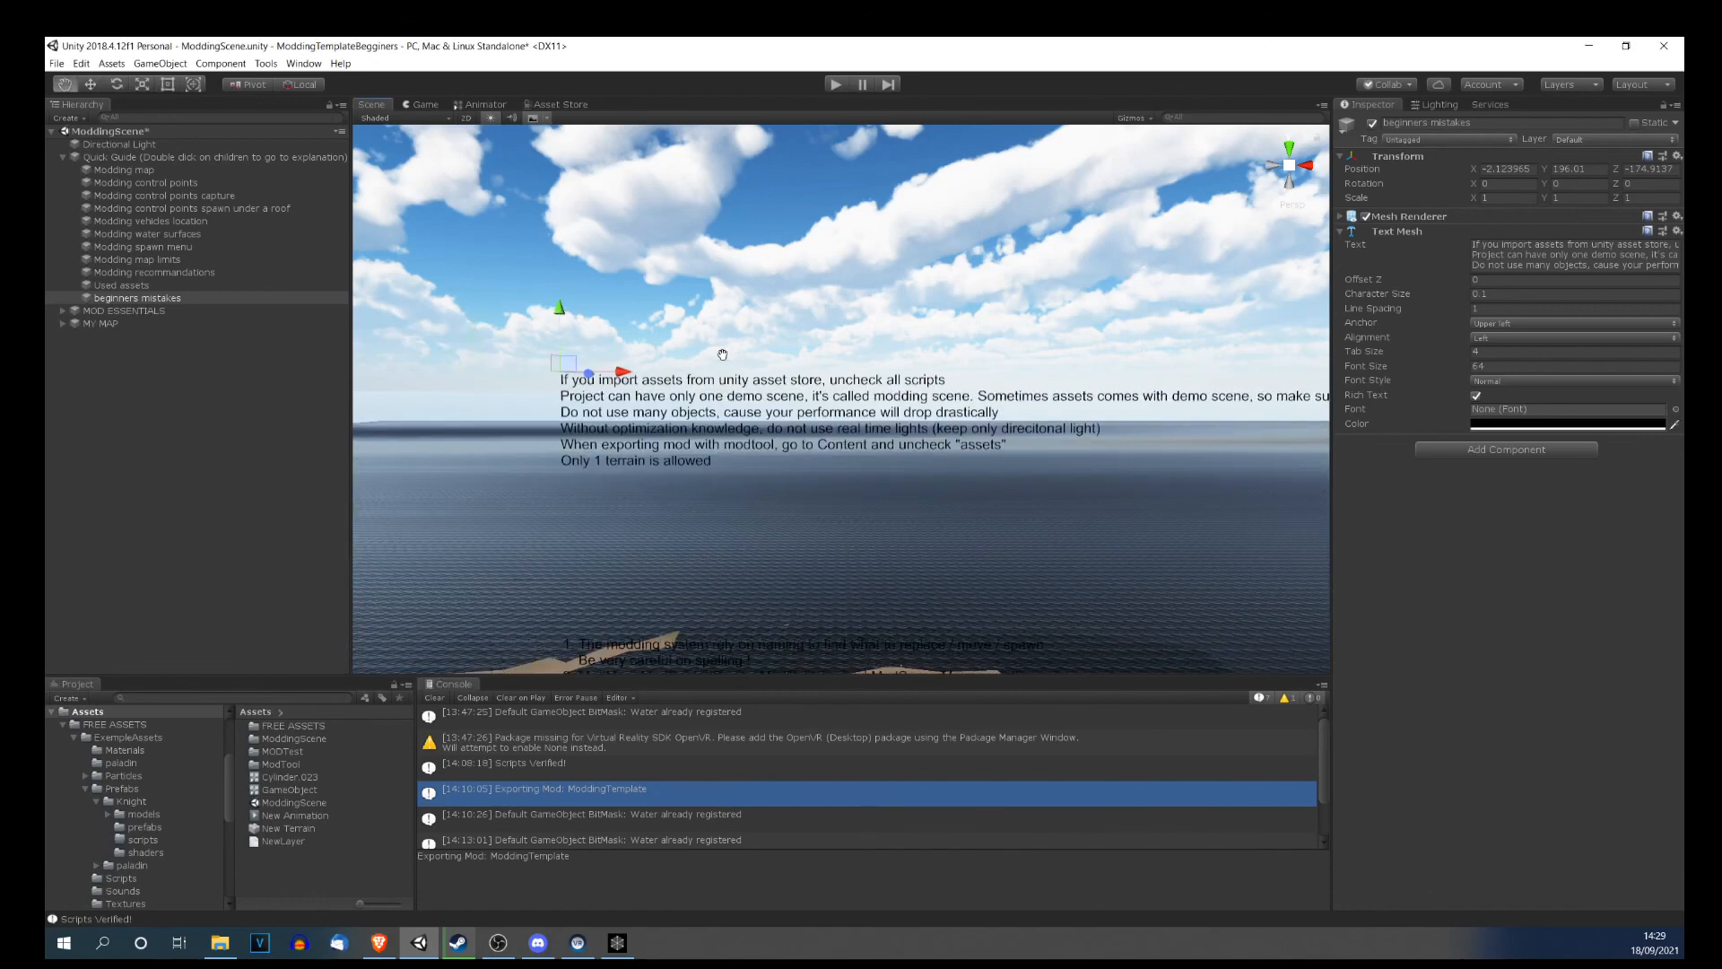
scroll(723, 354, up, 3)
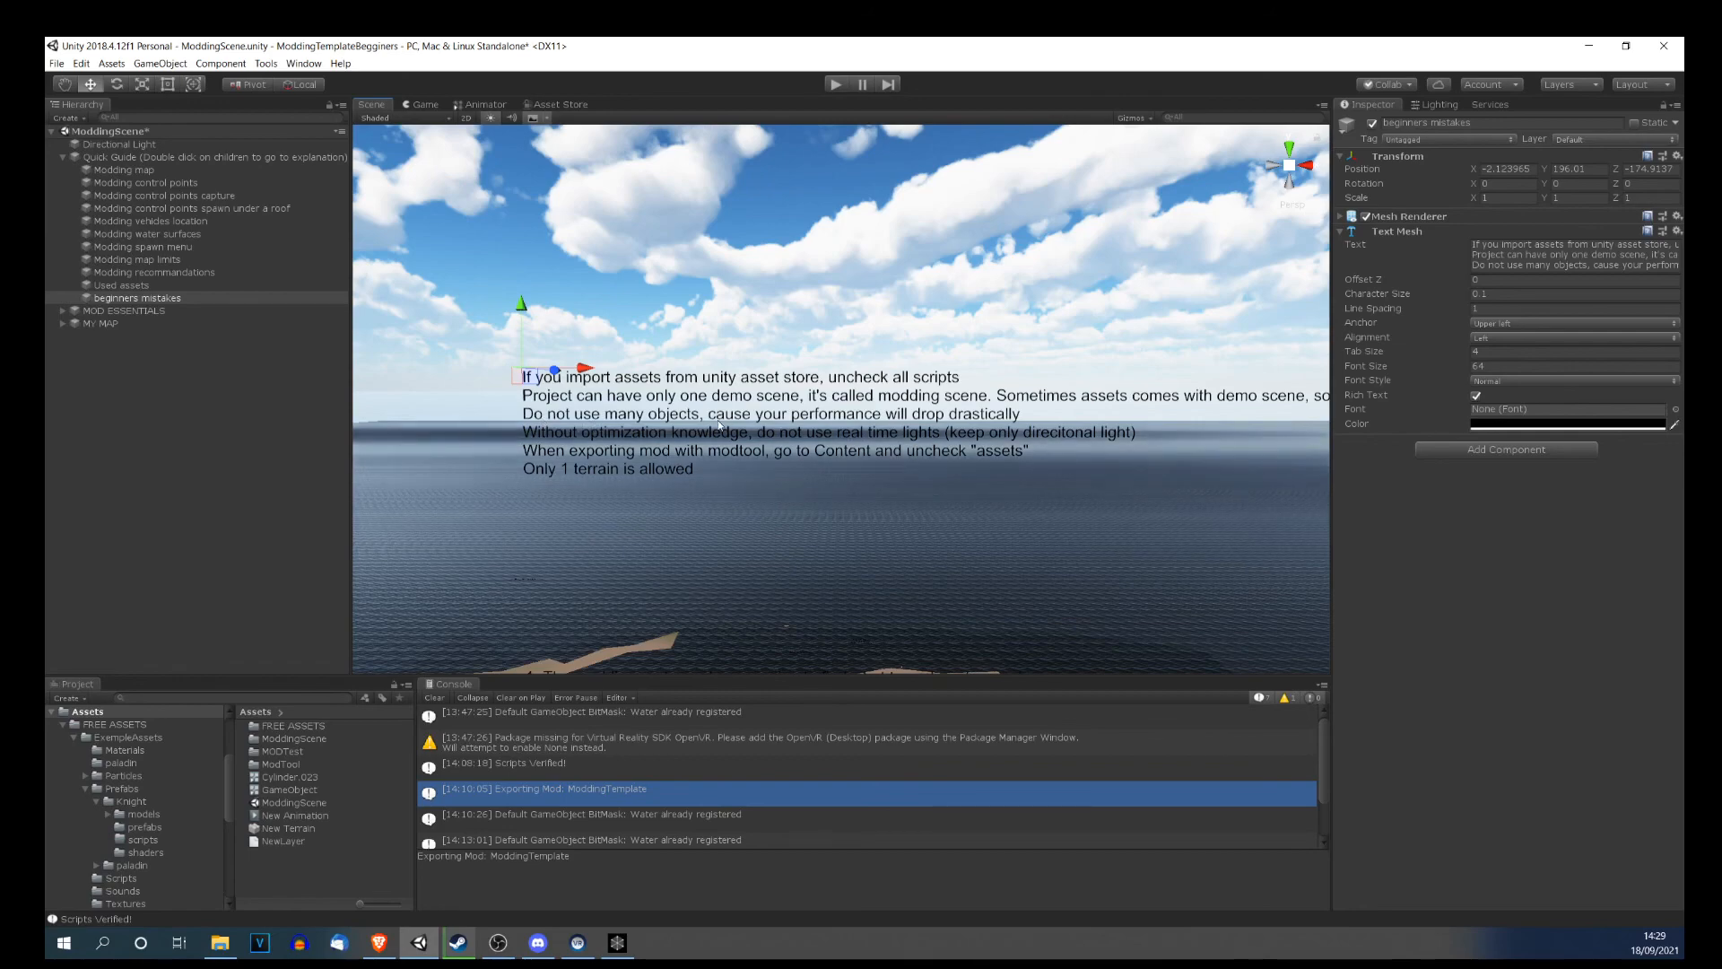
right_drag(773, 478, 680, 381)
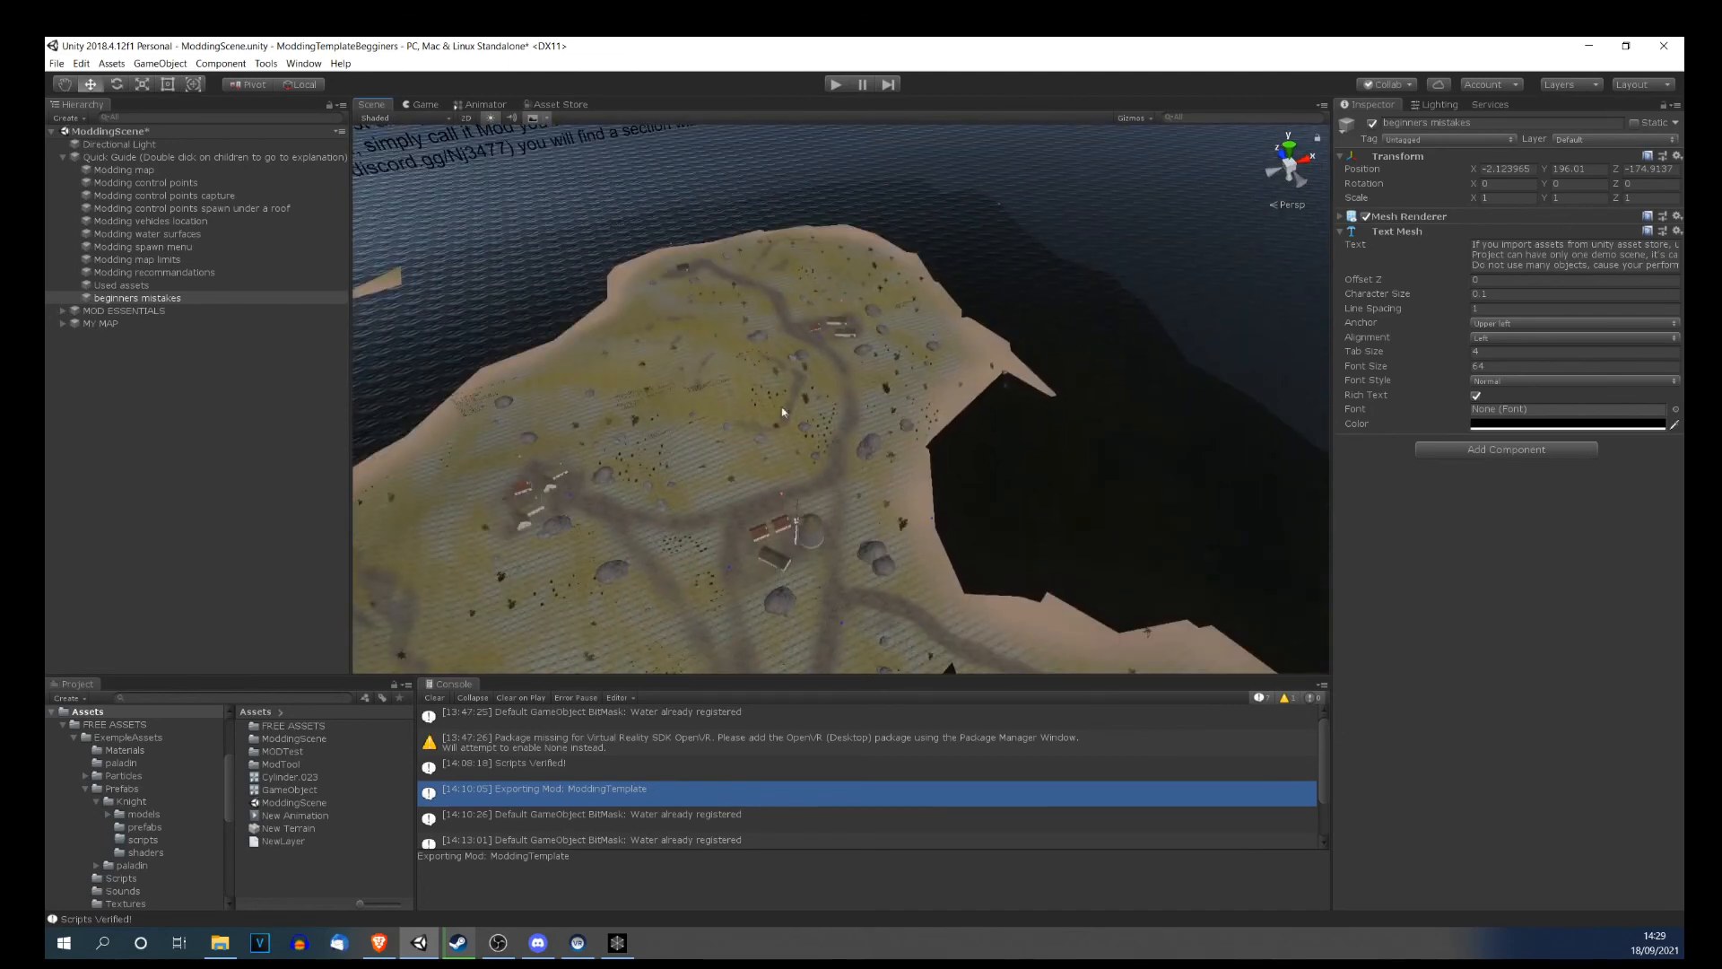
scroll(735, 492, down, 1)
right_drag(735, 491, 706, 423)
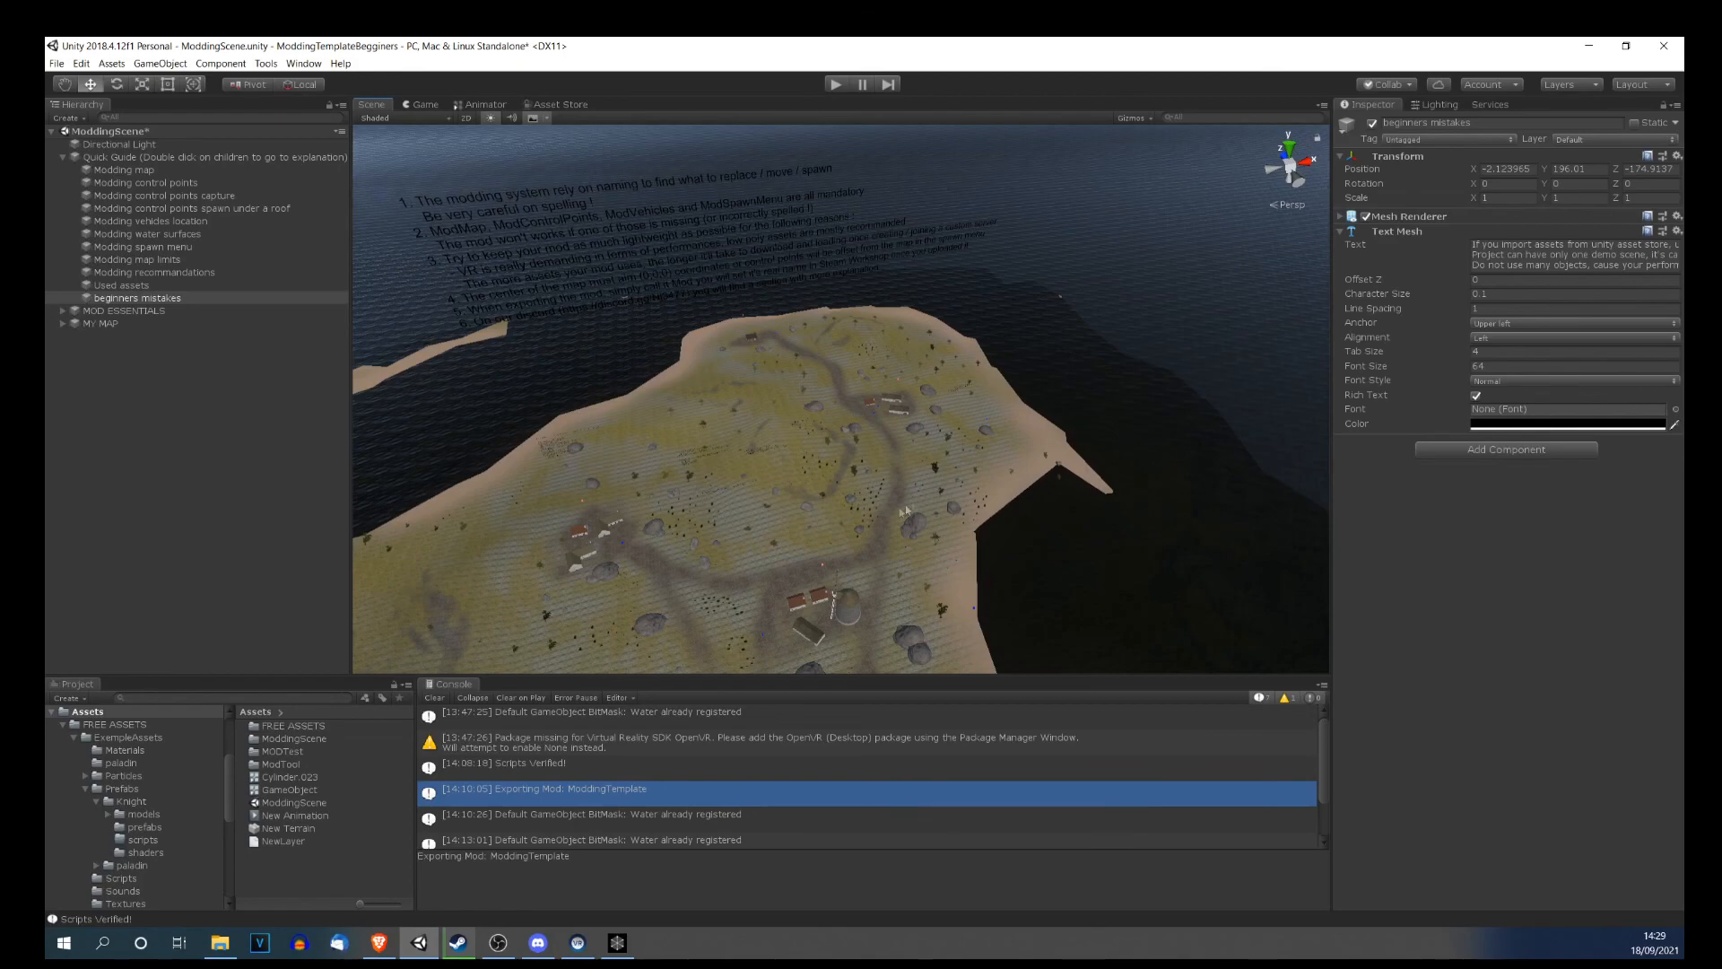
key(f)
alt+drag(727, 621, 809, 466)
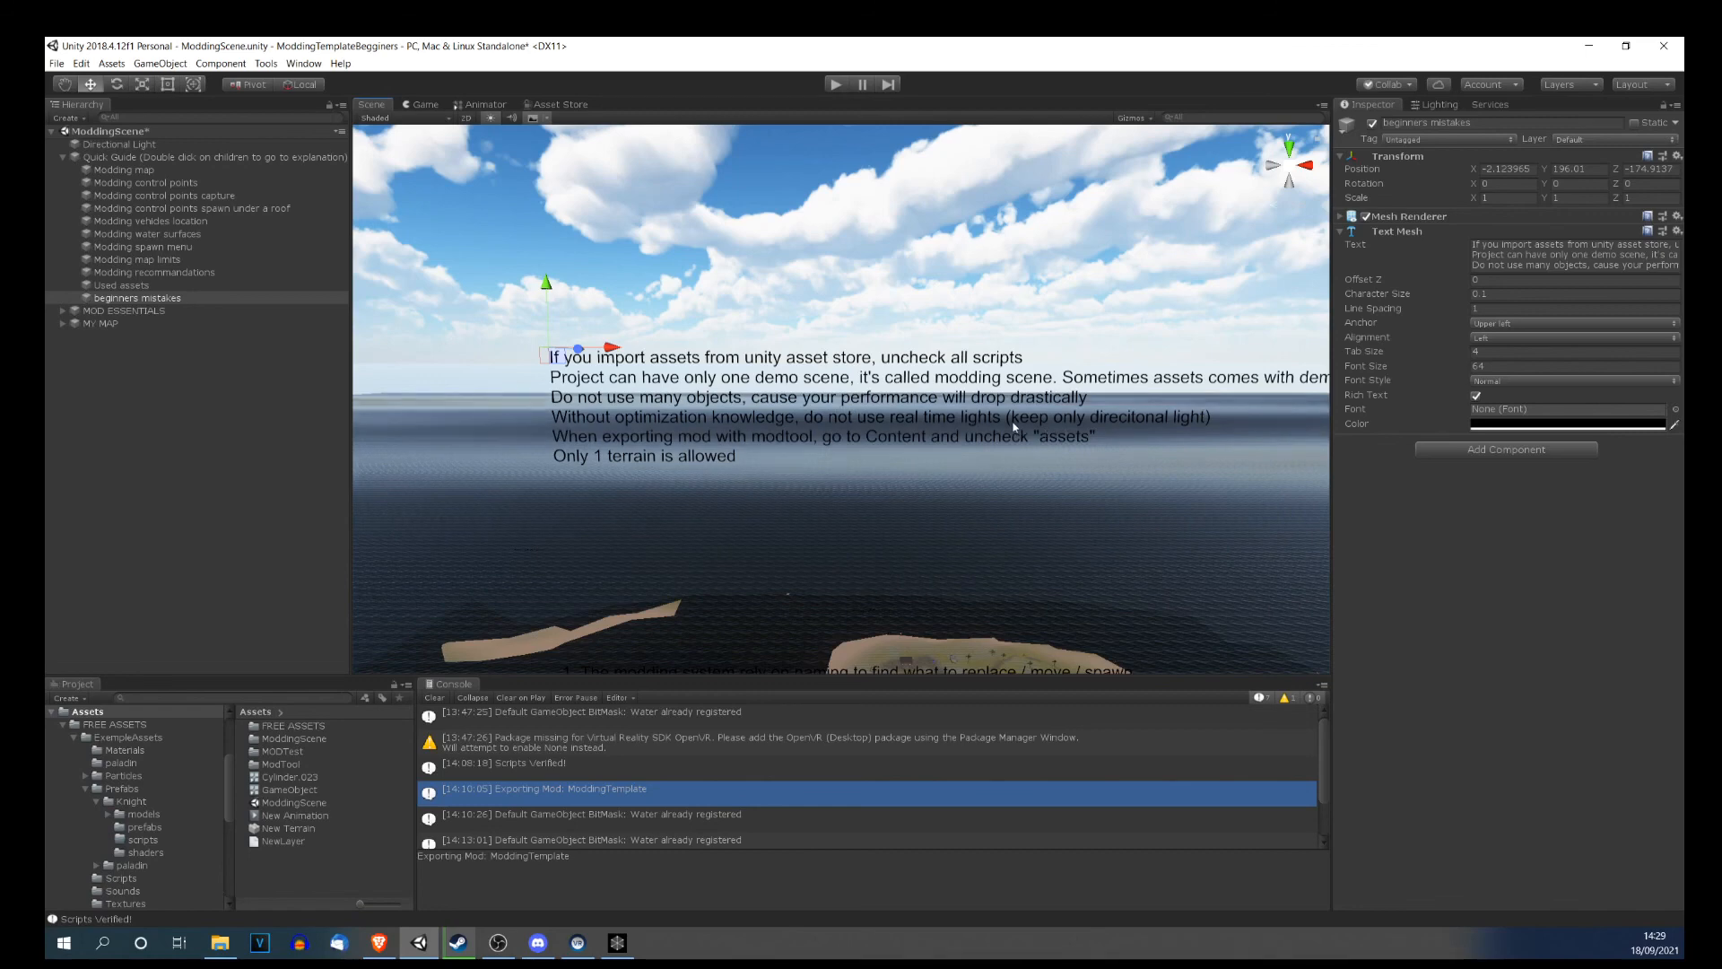
scroll(987, 404, down, 3)
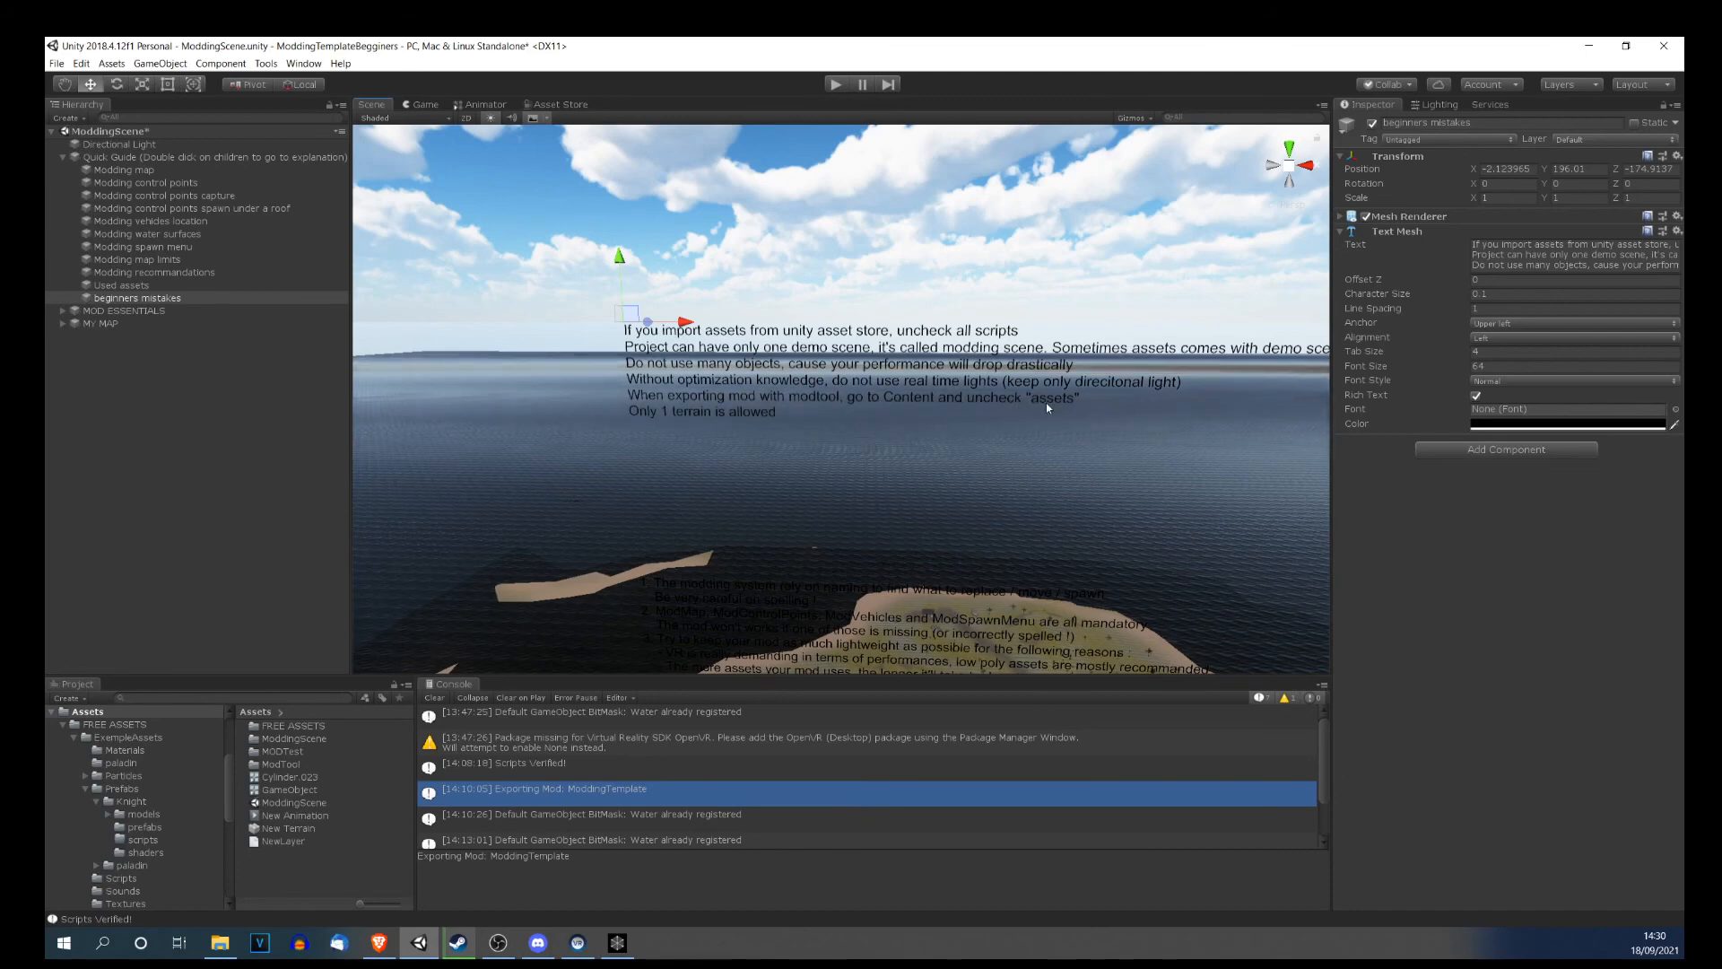
Open the Mod Exporter, toggle the assets option under Content and restore it, and close the exporter without exporting.
click(260, 64)
mouse_move(314, 81)
click(389, 82)
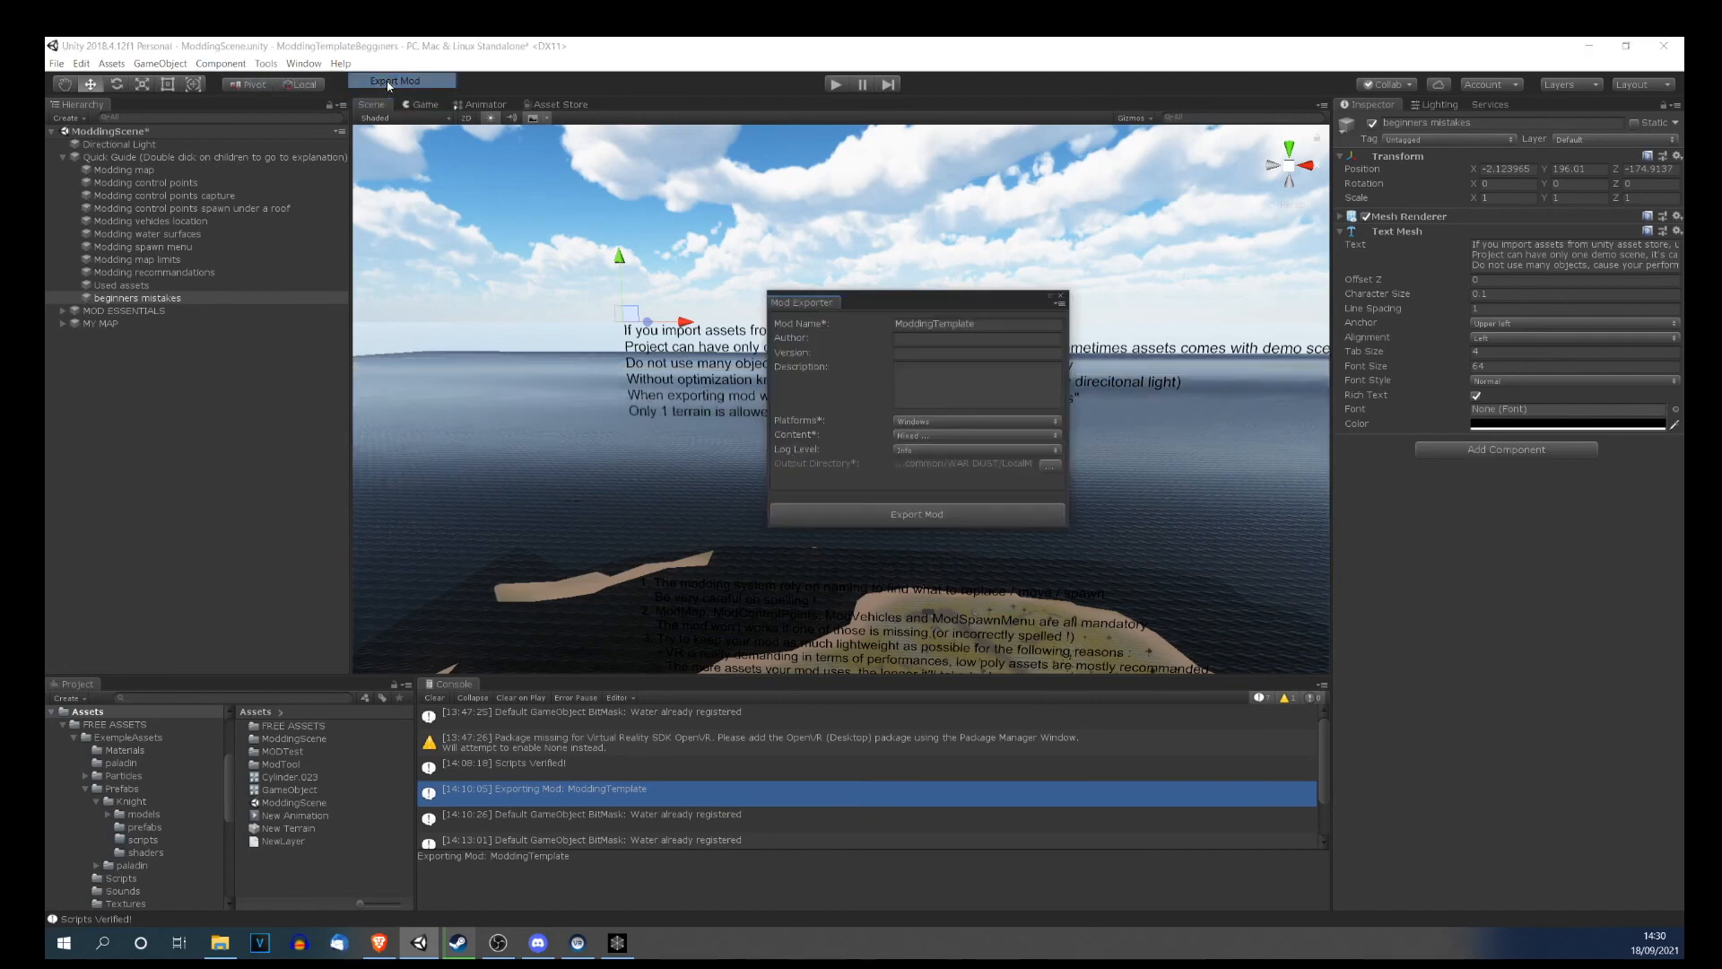
click(899, 437)
click(924, 499)
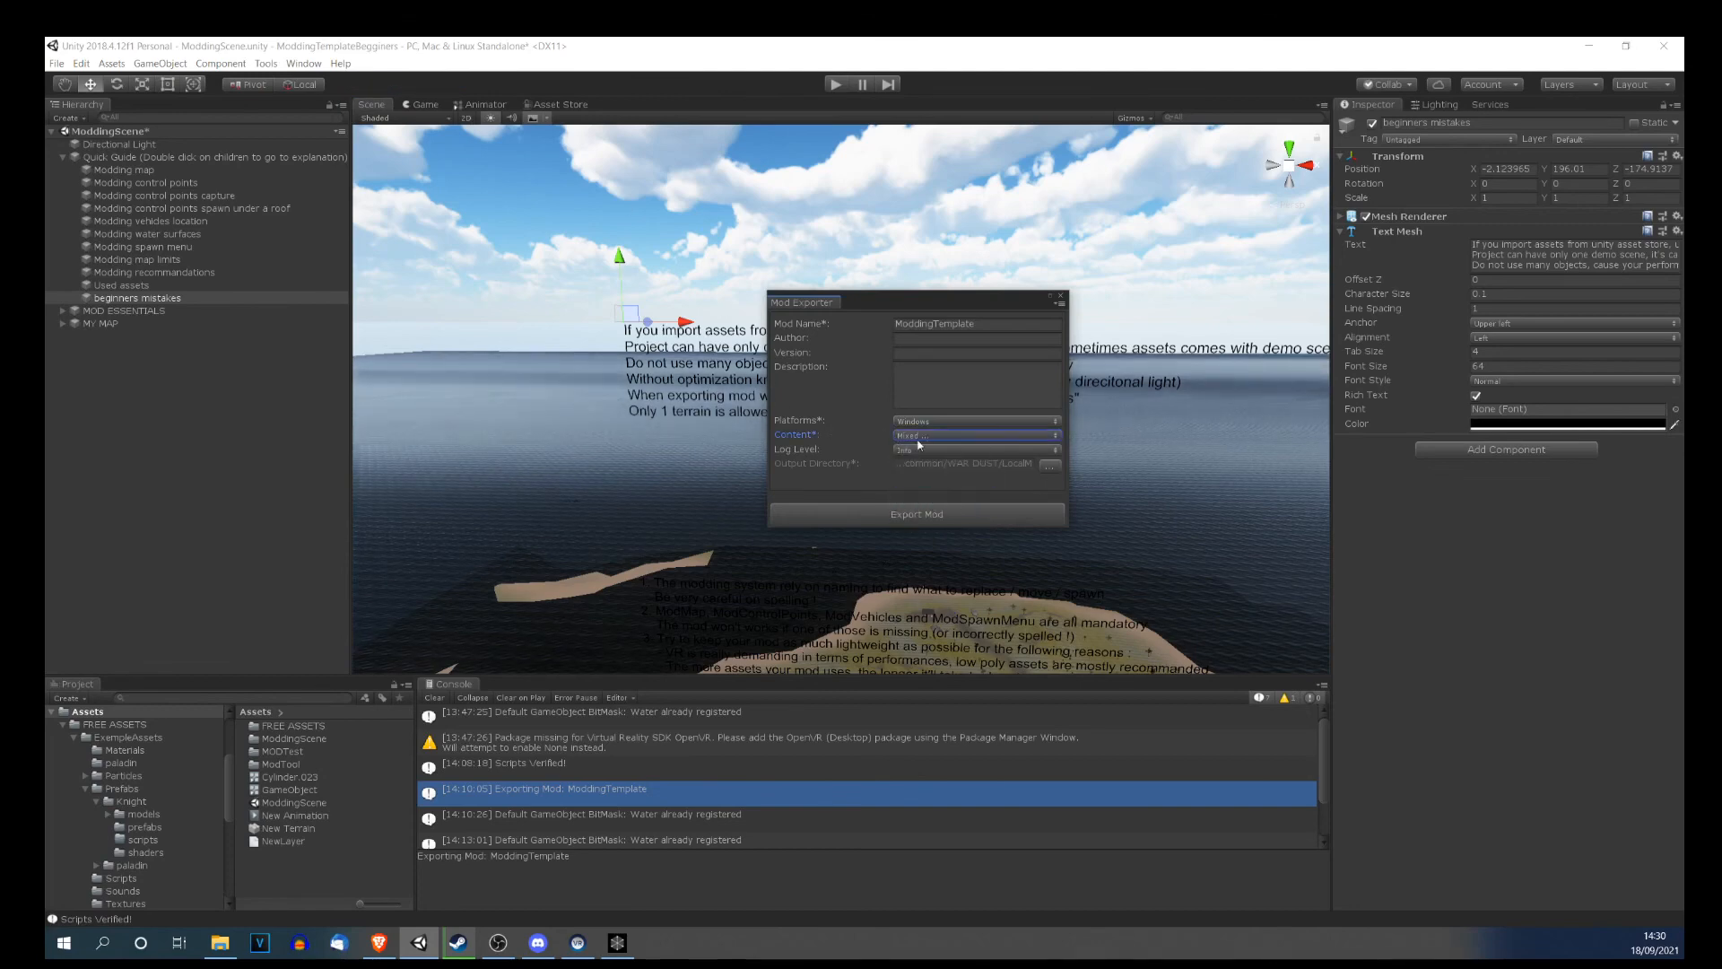
click(918, 438)
click(934, 500)
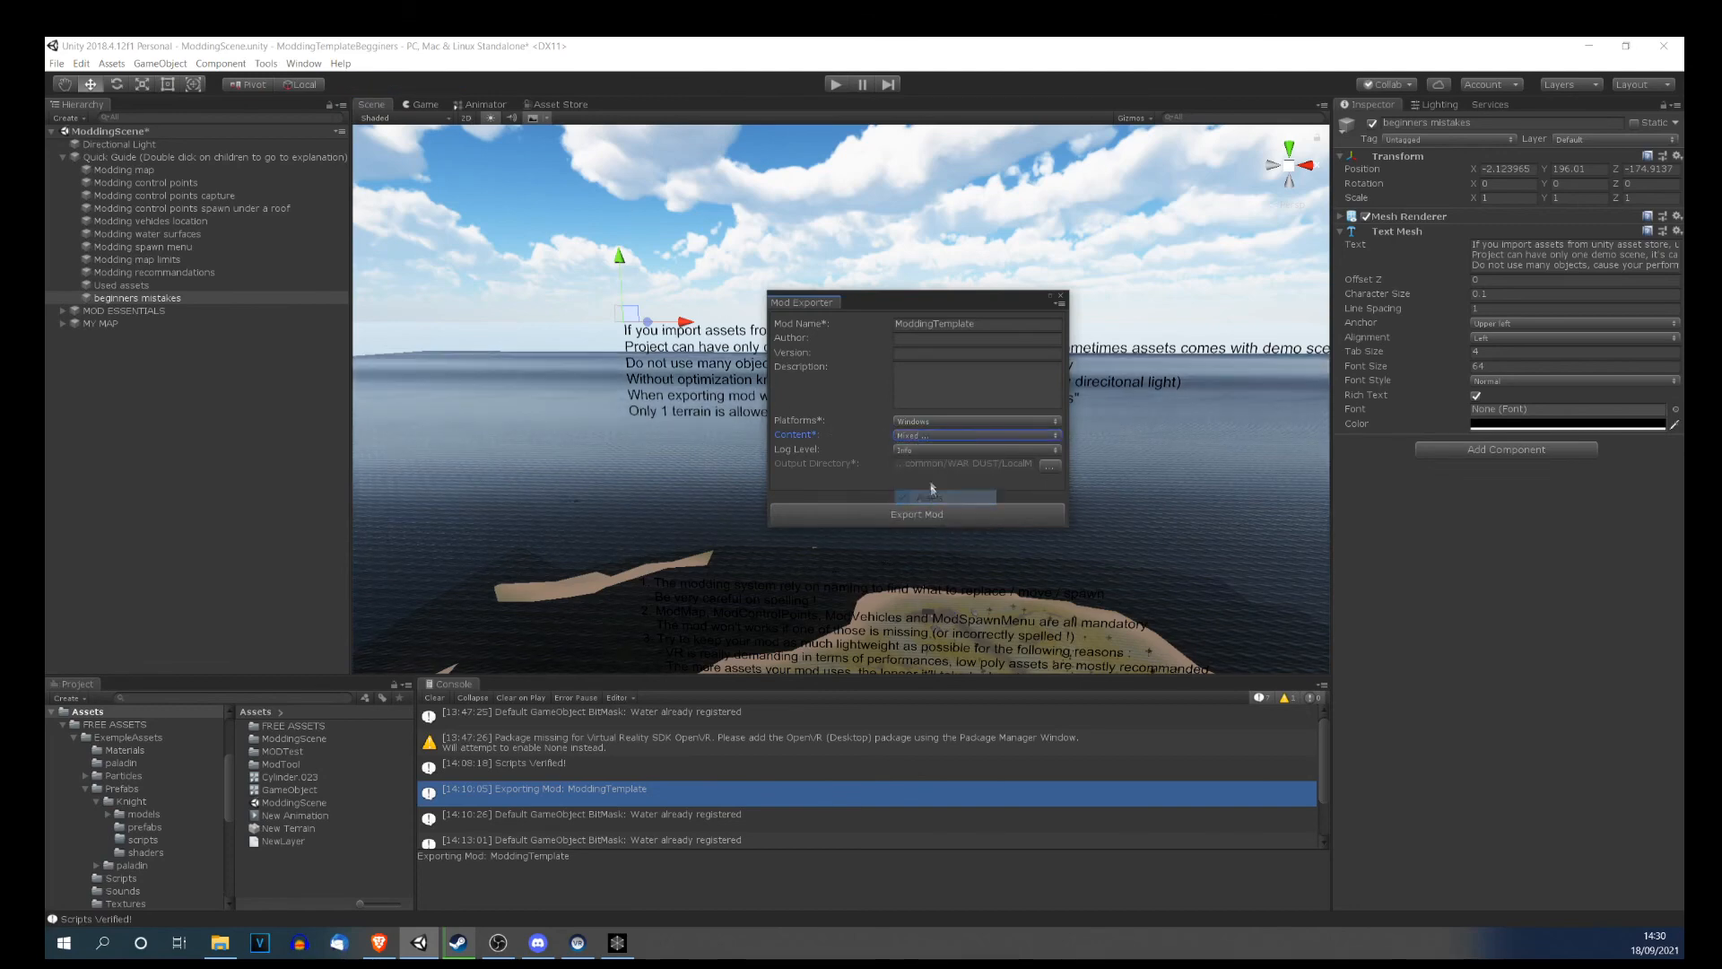
click(910, 436)
click(1033, 340)
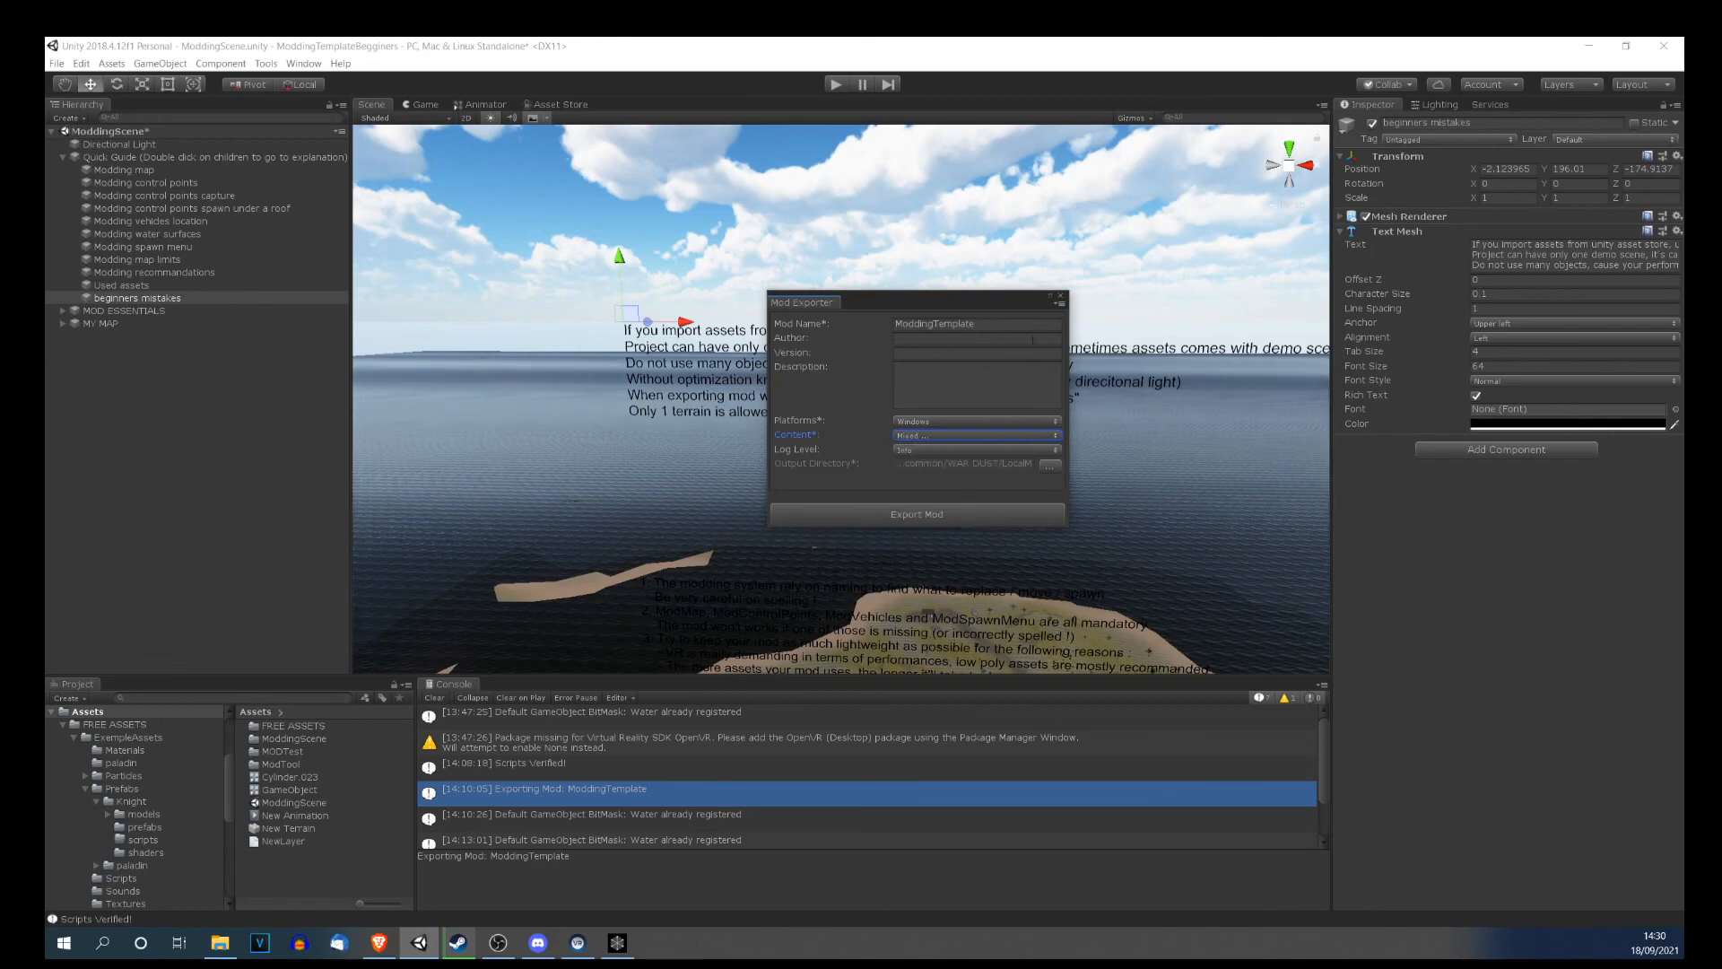
click(1060, 299)
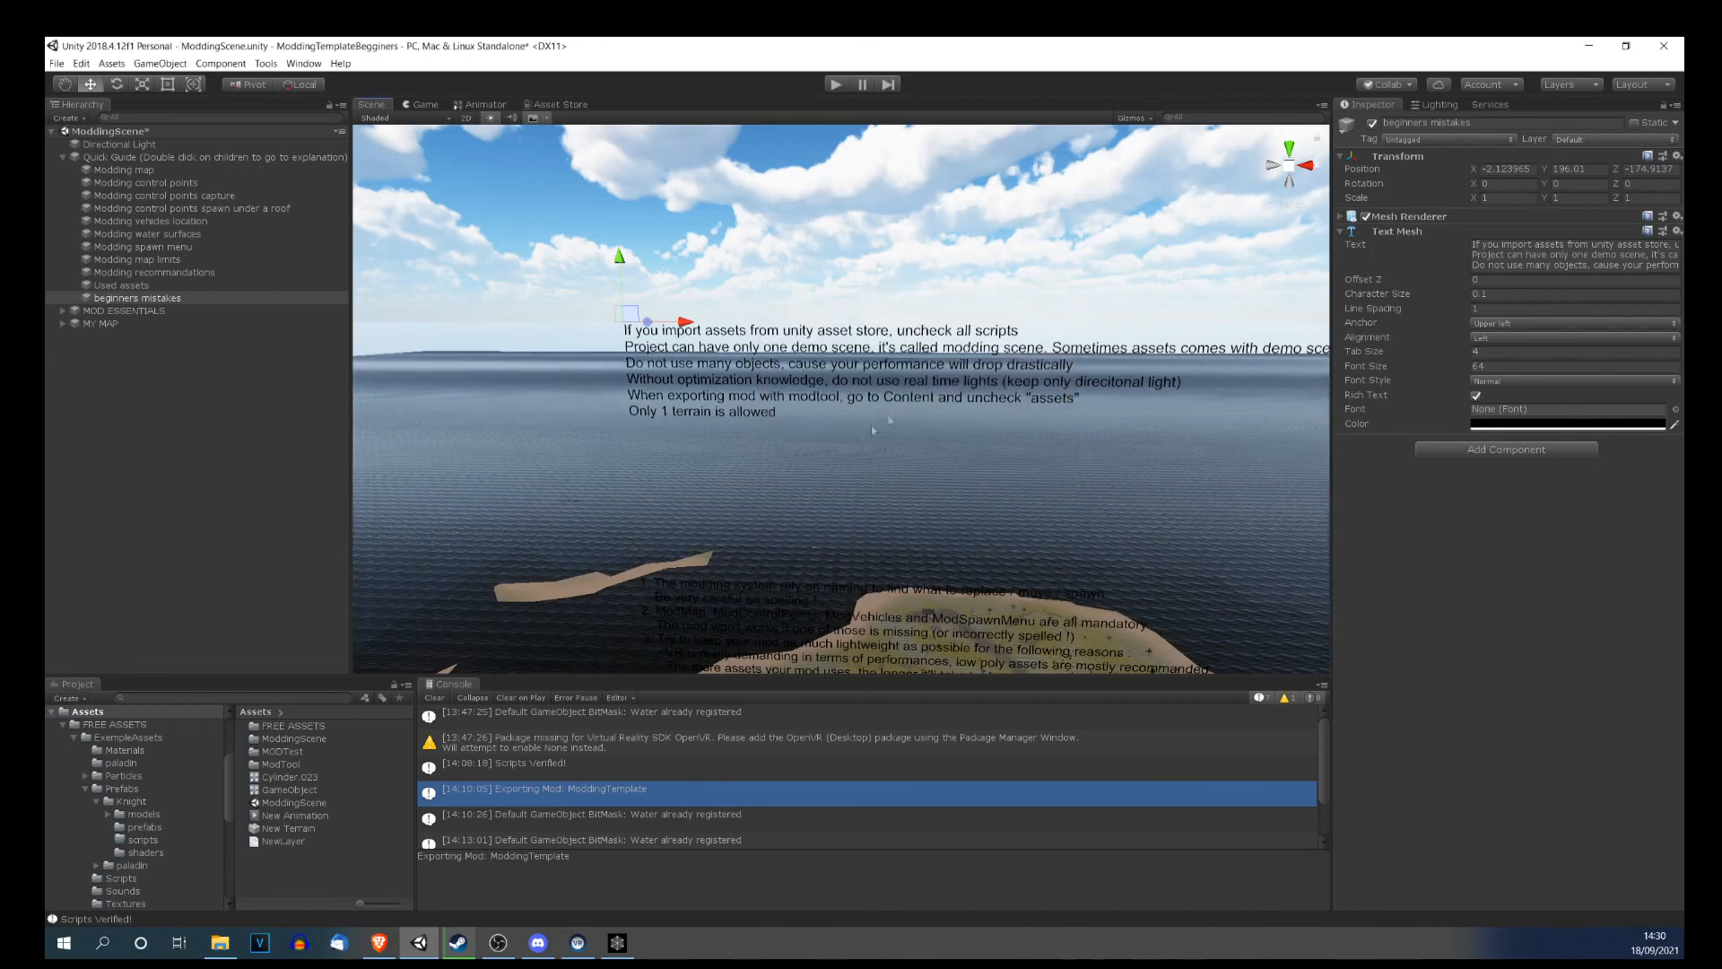
right_drag(722, 427, 708, 422)
scroll(707, 422, up, 2)
scroll(707, 422, down, 1)
middle_drag(708, 422, 782, 416)
scroll(782, 416, up, 2)
scroll(788, 412, down, 2)
right_drag(782, 417, 831, 441)
scroll(842, 417, down, 2)
scroll(831, 441, down, 2)
middle_drag(831, 441, 820, 404)
scroll(820, 402, up, 2)
right_drag(820, 402, 813, 404)
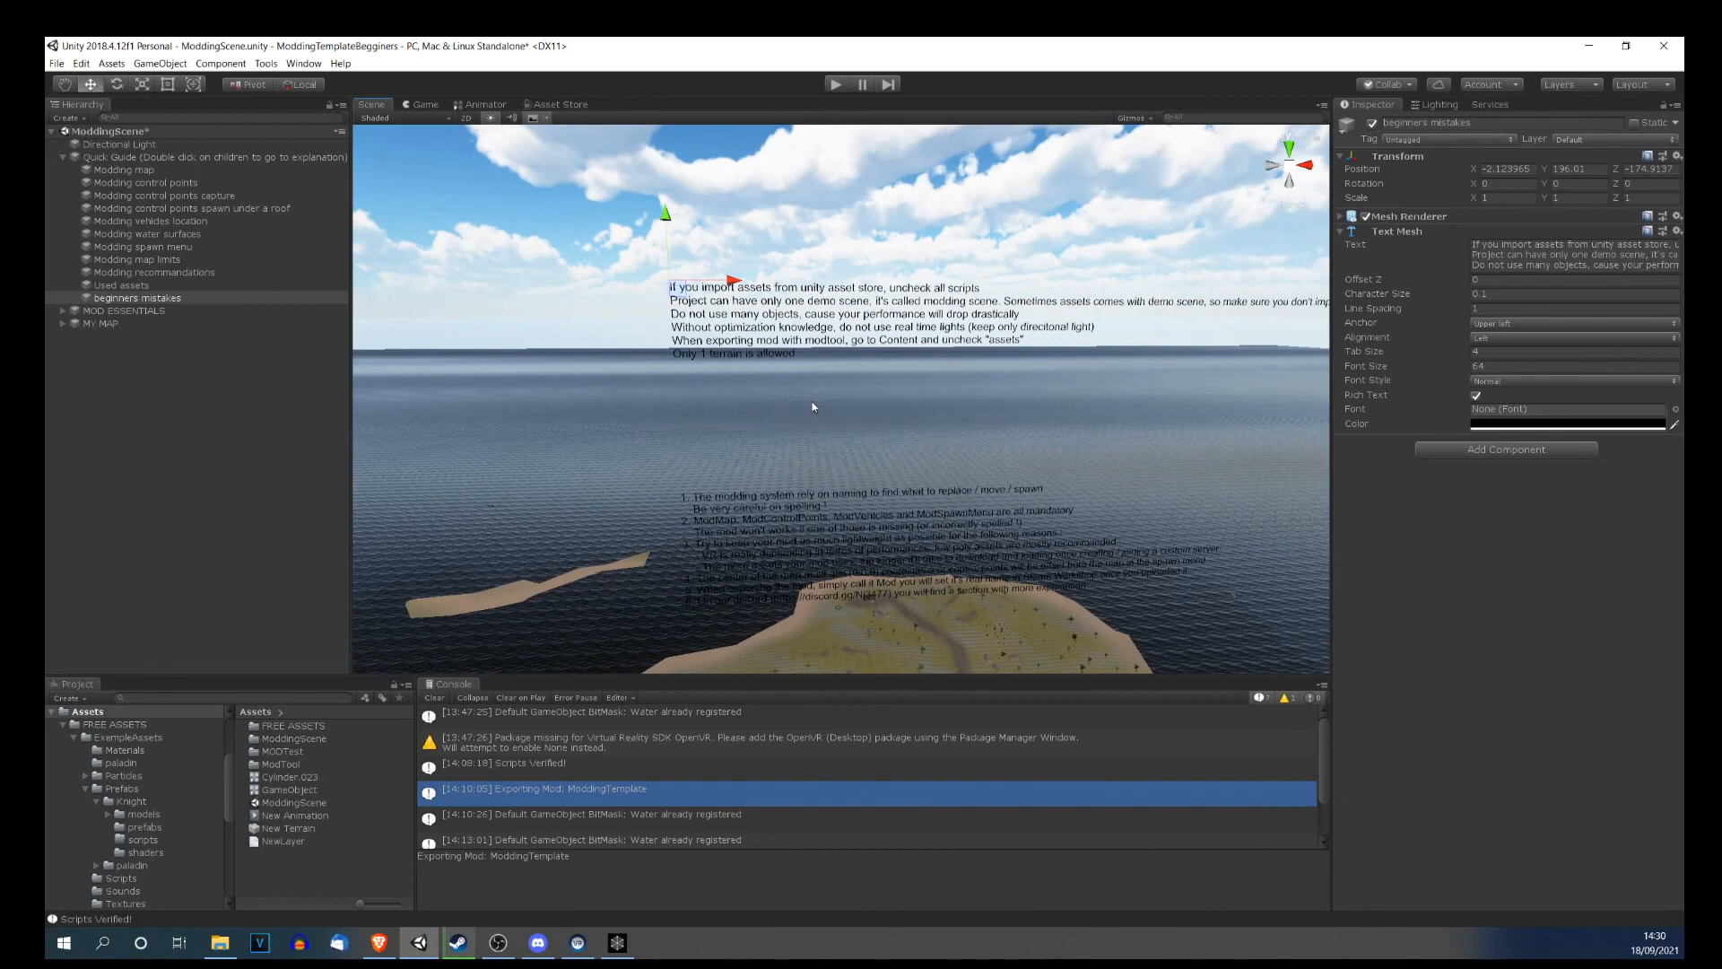
Clear all log messages from the Console.
click(434, 697)
scroll(651, 507, down, 2)
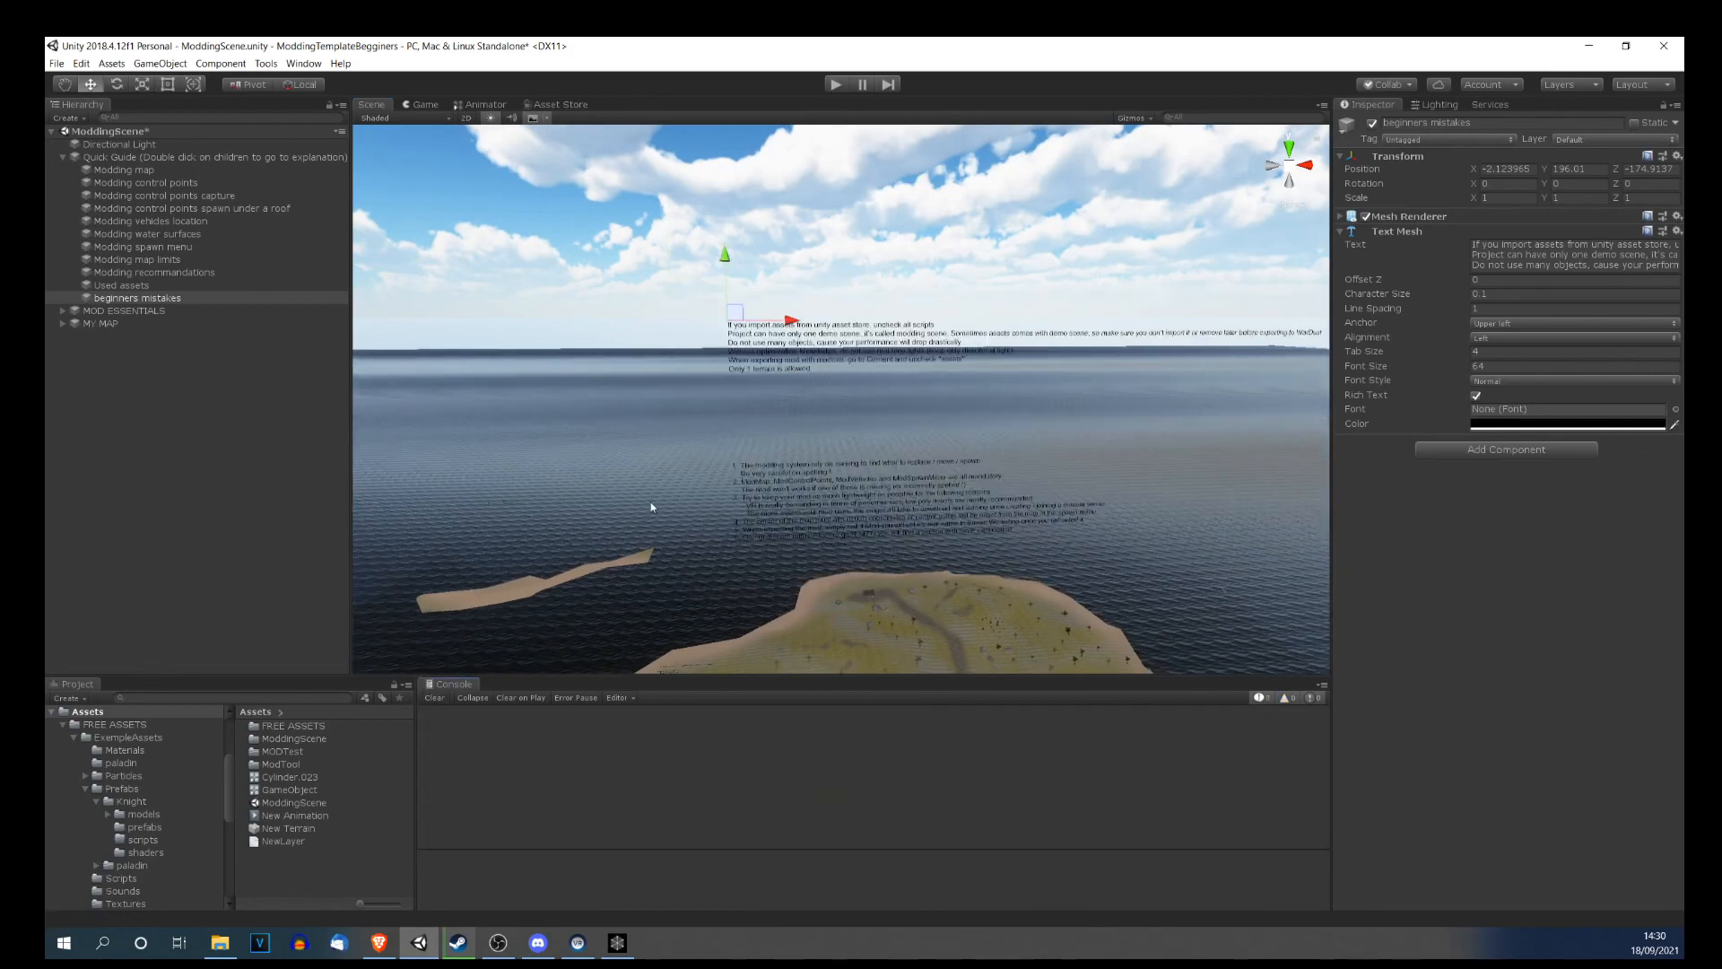
Look over the island's terrain, roads and buildings in the scene.
middle_drag(651, 504, 554, 386)
scroll(785, 429, up, 2)
right_drag(796, 432, 603, 434)
scroll(735, 431, down, 2)
right_drag(742, 430, 848, 570)
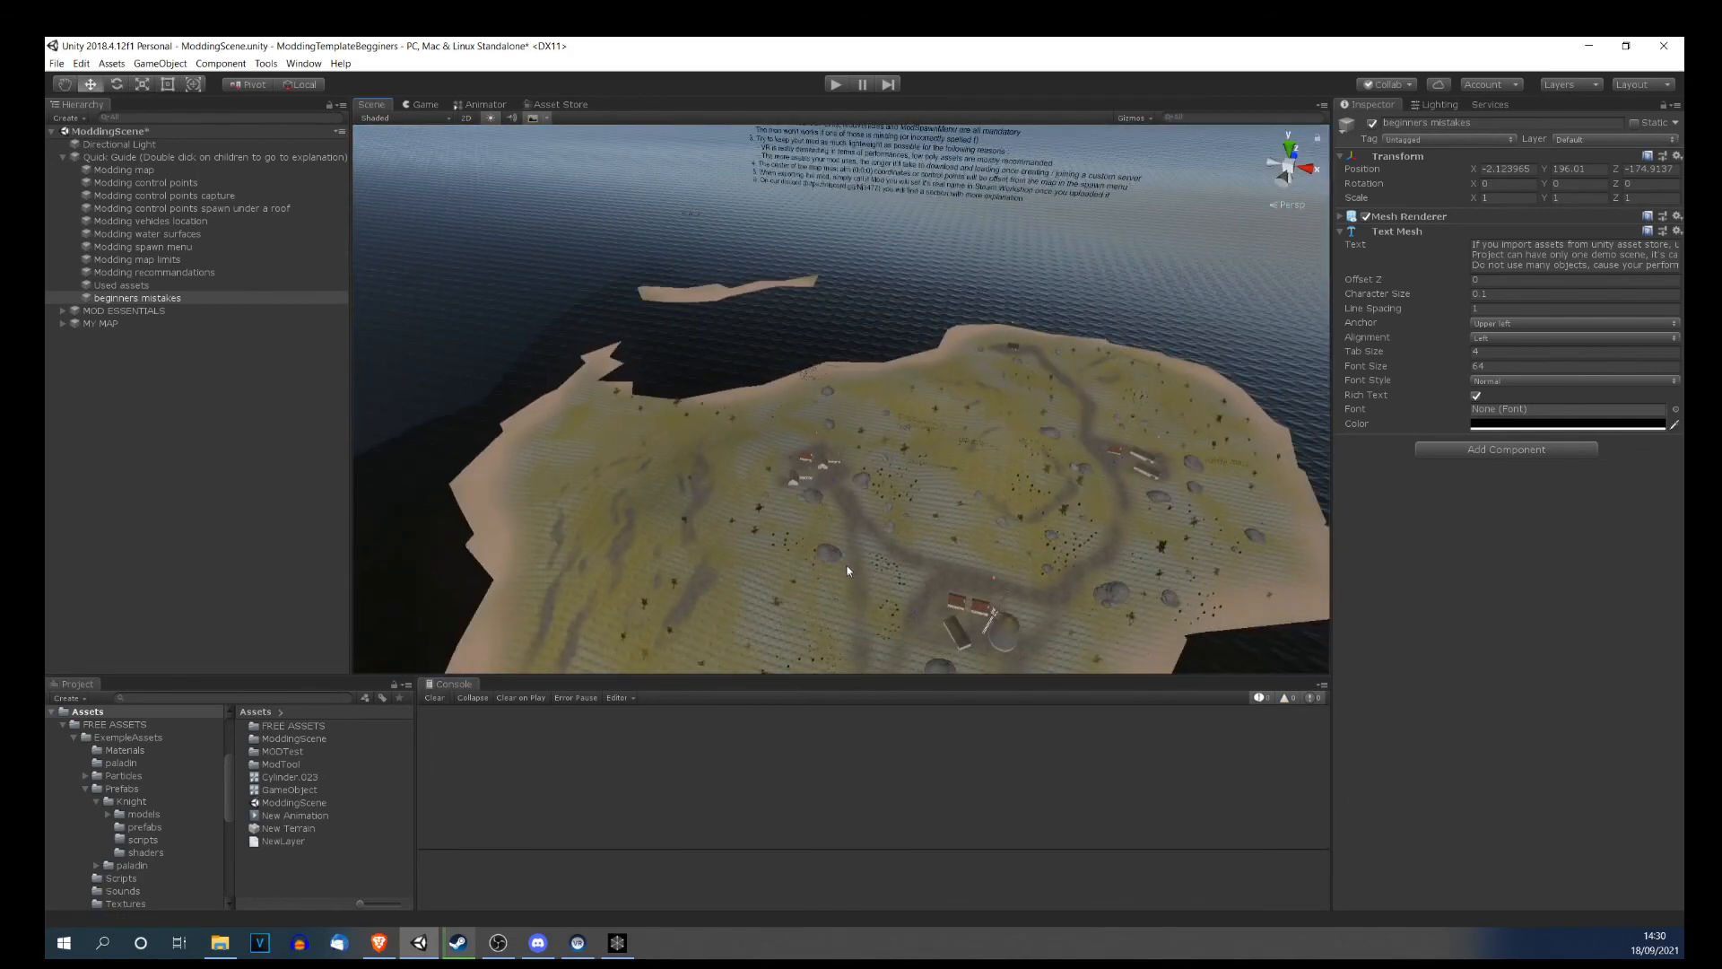
middle_drag(848, 571, 542, 258)
scroll(583, 336, up, 1)
right_drag(722, 471, 779, 500)
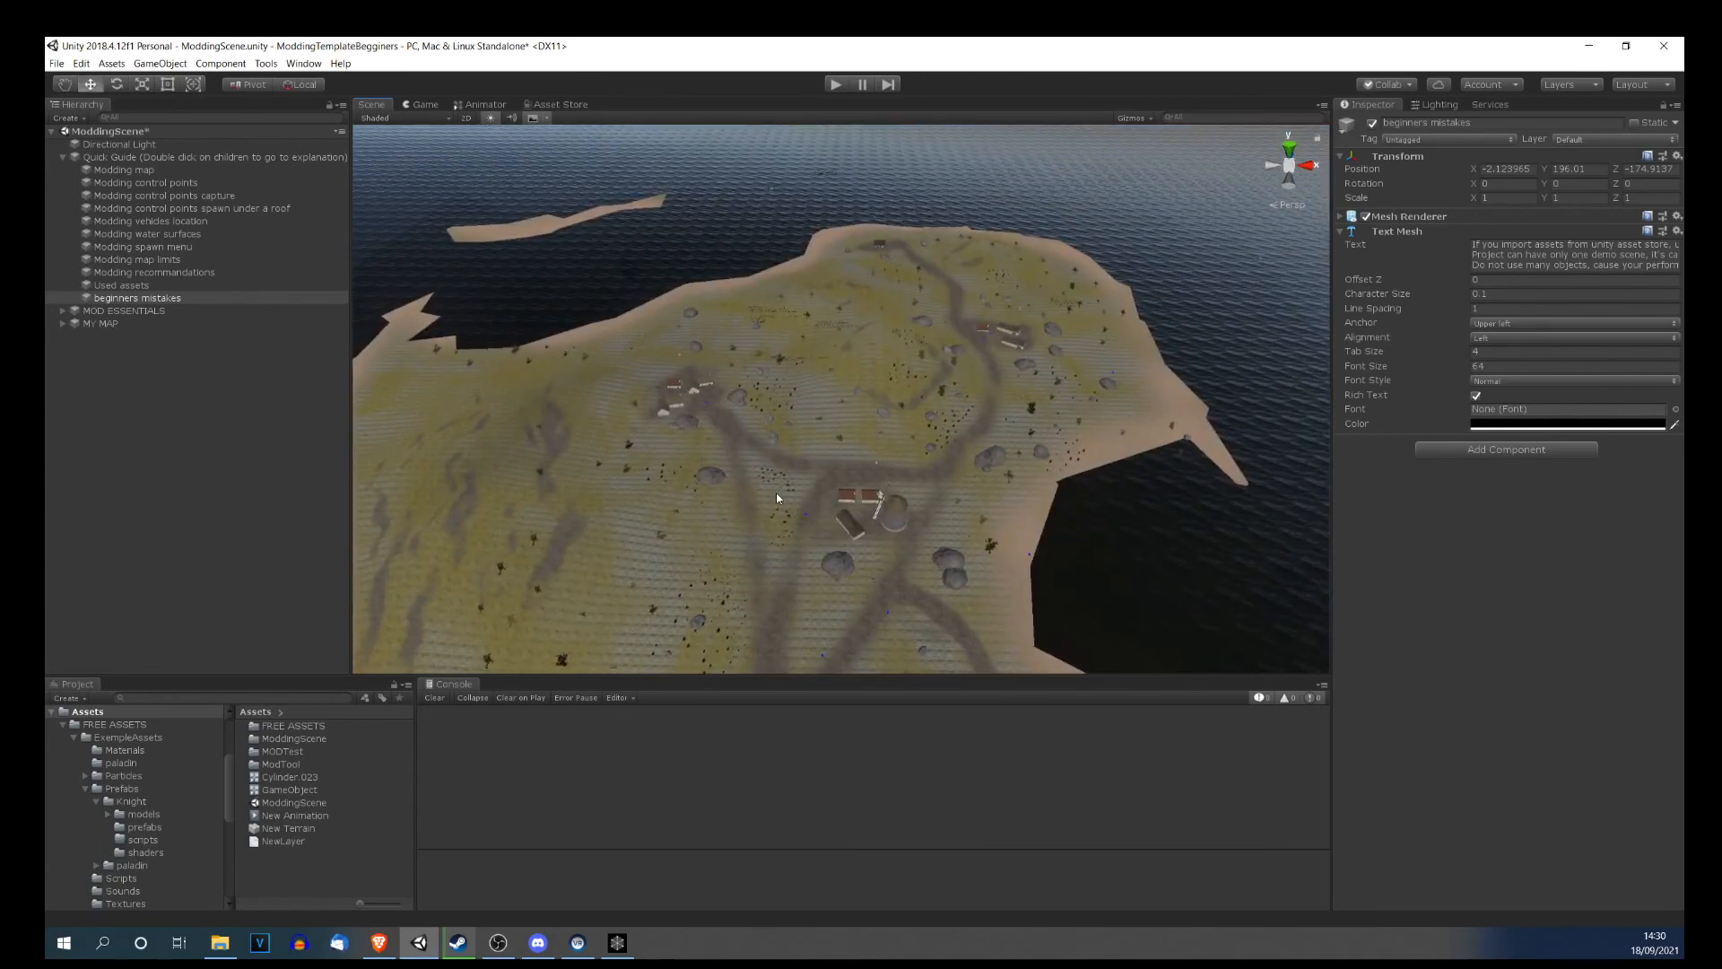